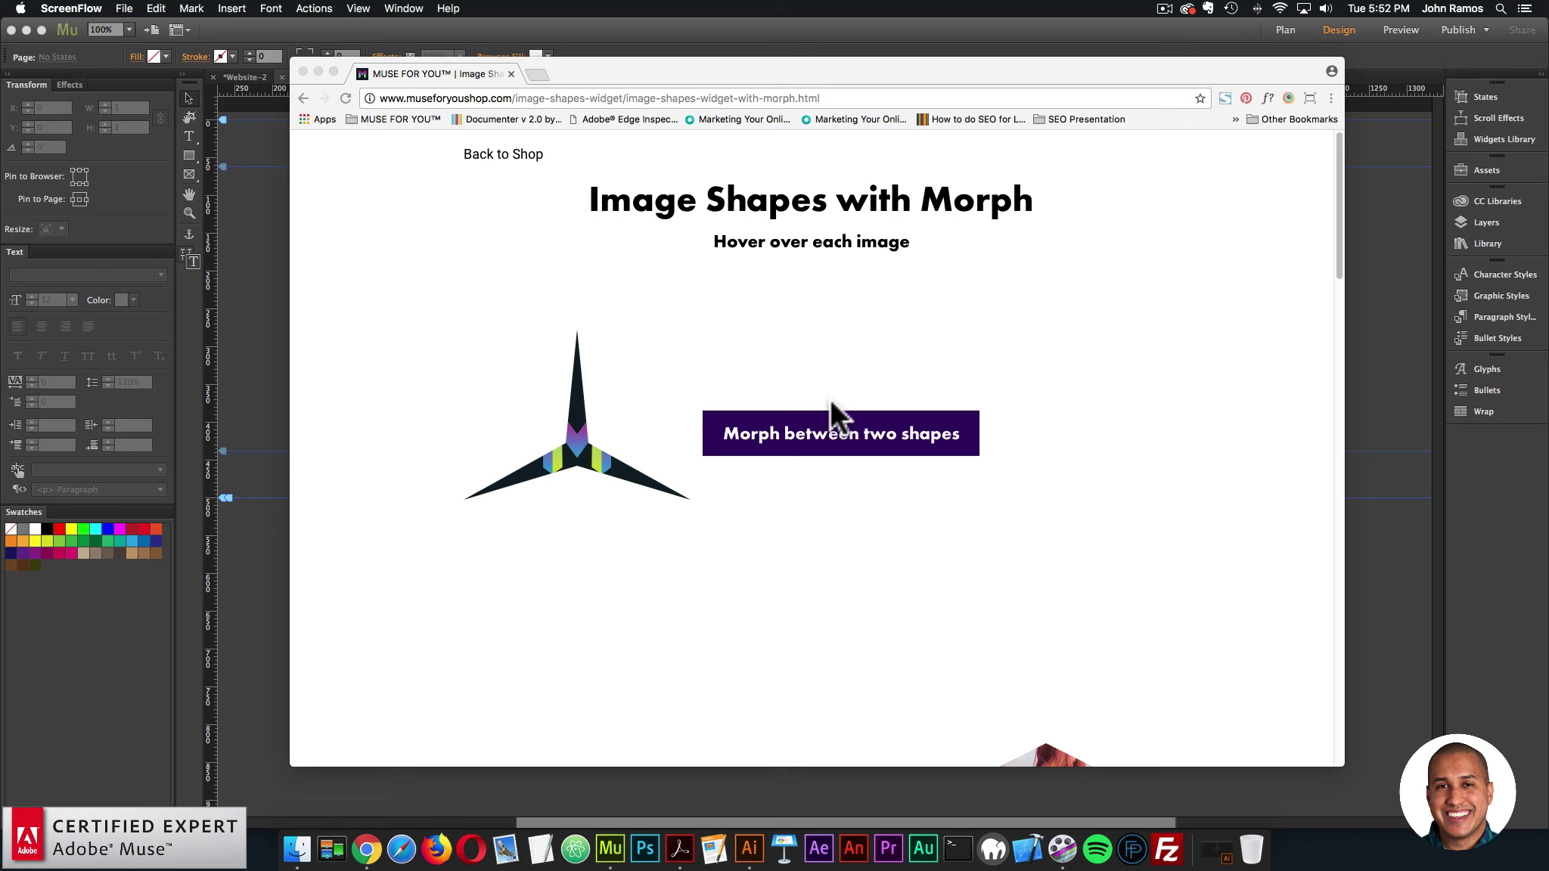
- Examine the Image Shapes with Morph demos for morphing between two shapes, morph triggers and morph speed
scroll(829, 397, "down", 2)
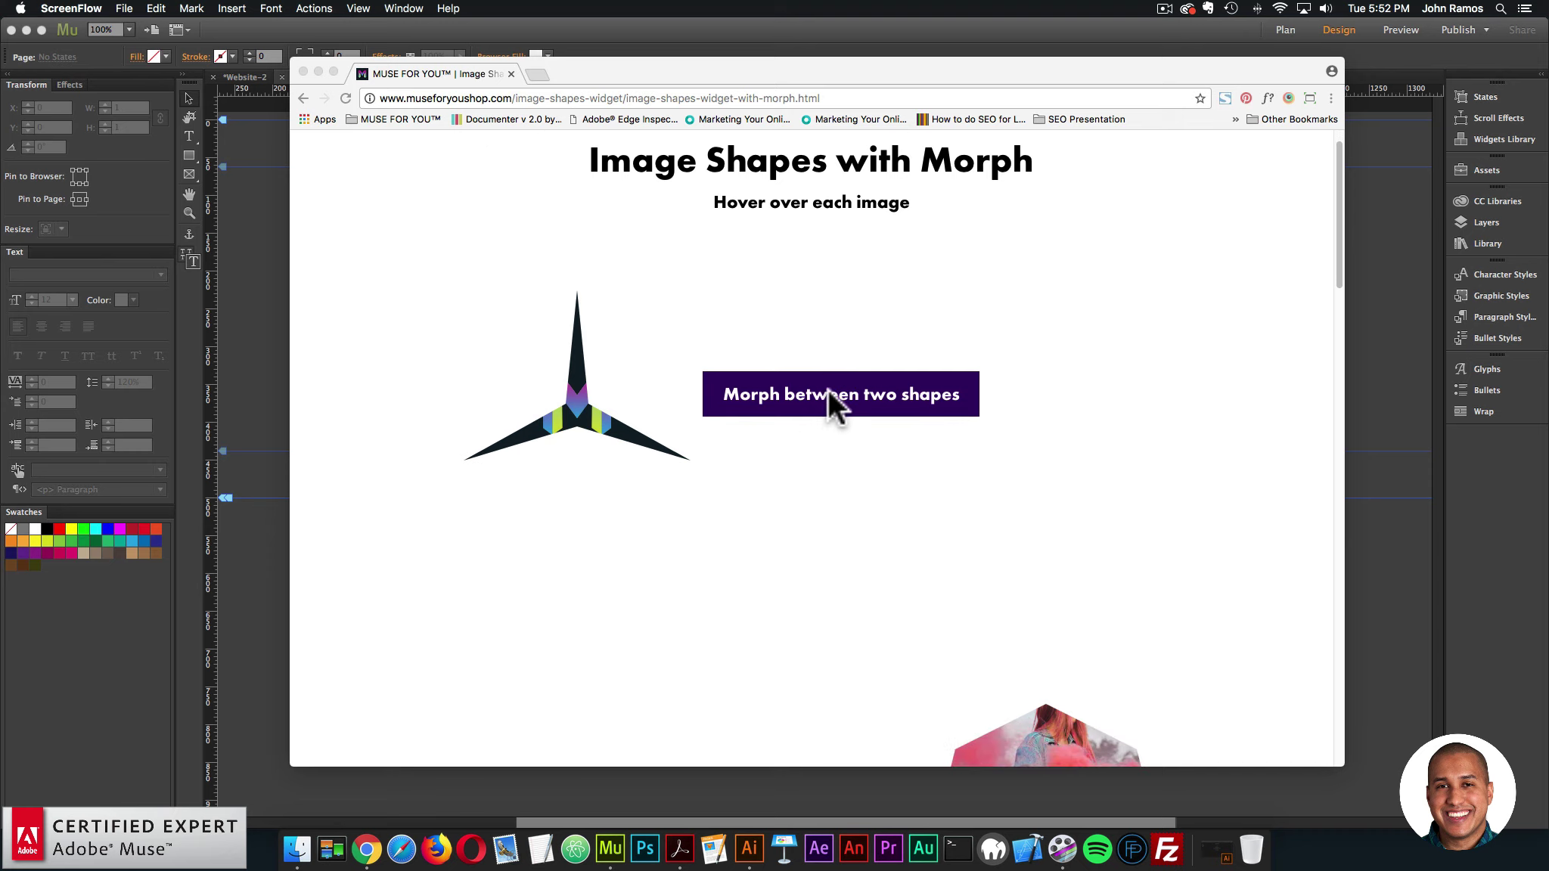
scroll(827, 388, "down", 1)
left_click(820, 458)
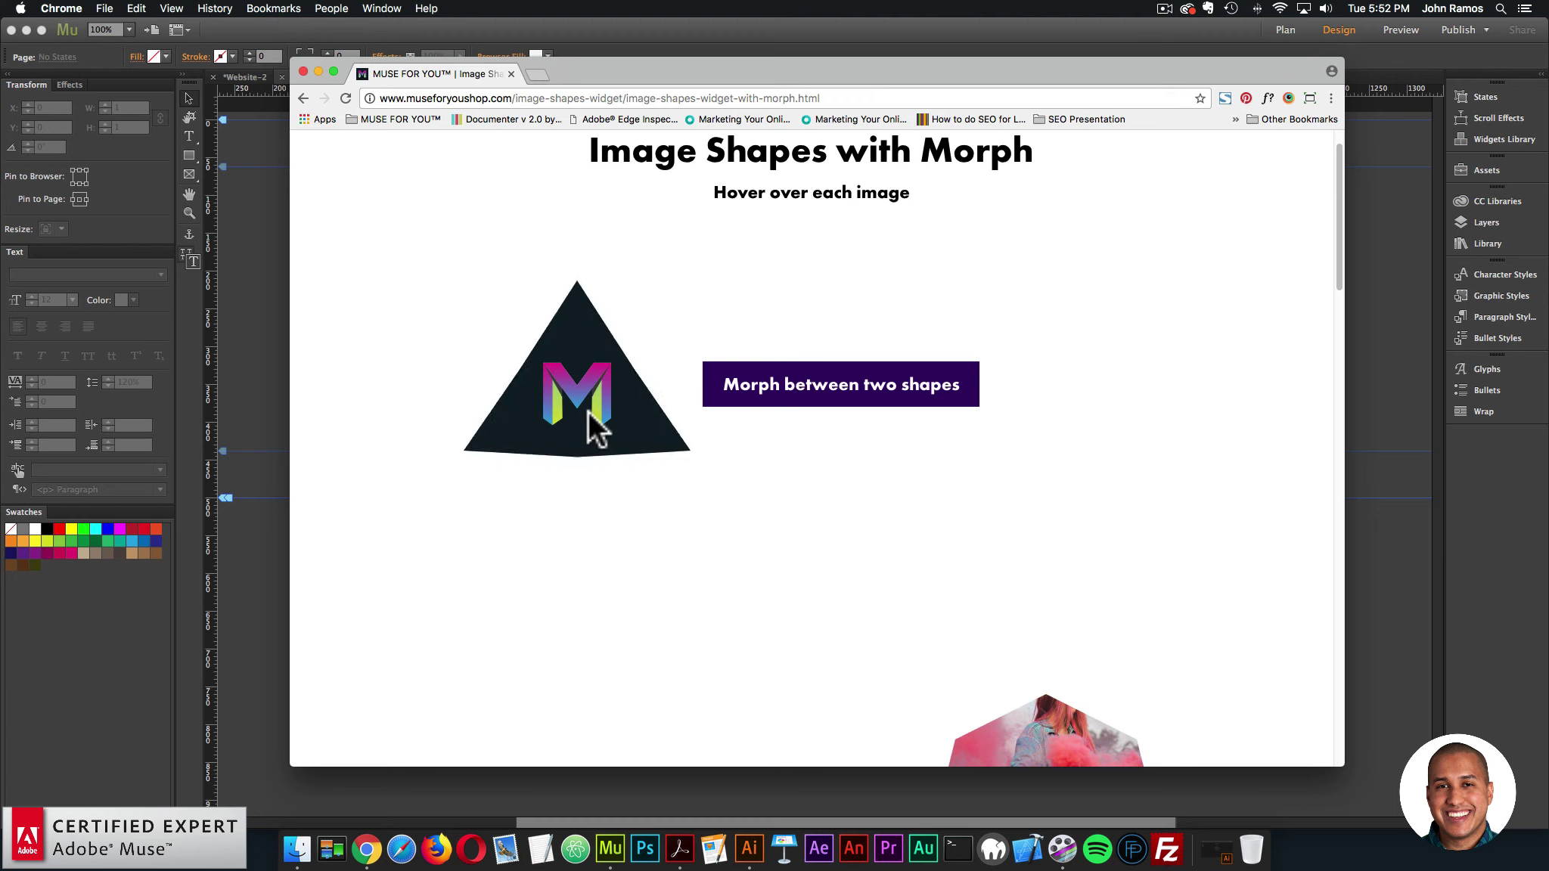
scroll(1057, 423, "down", 5)
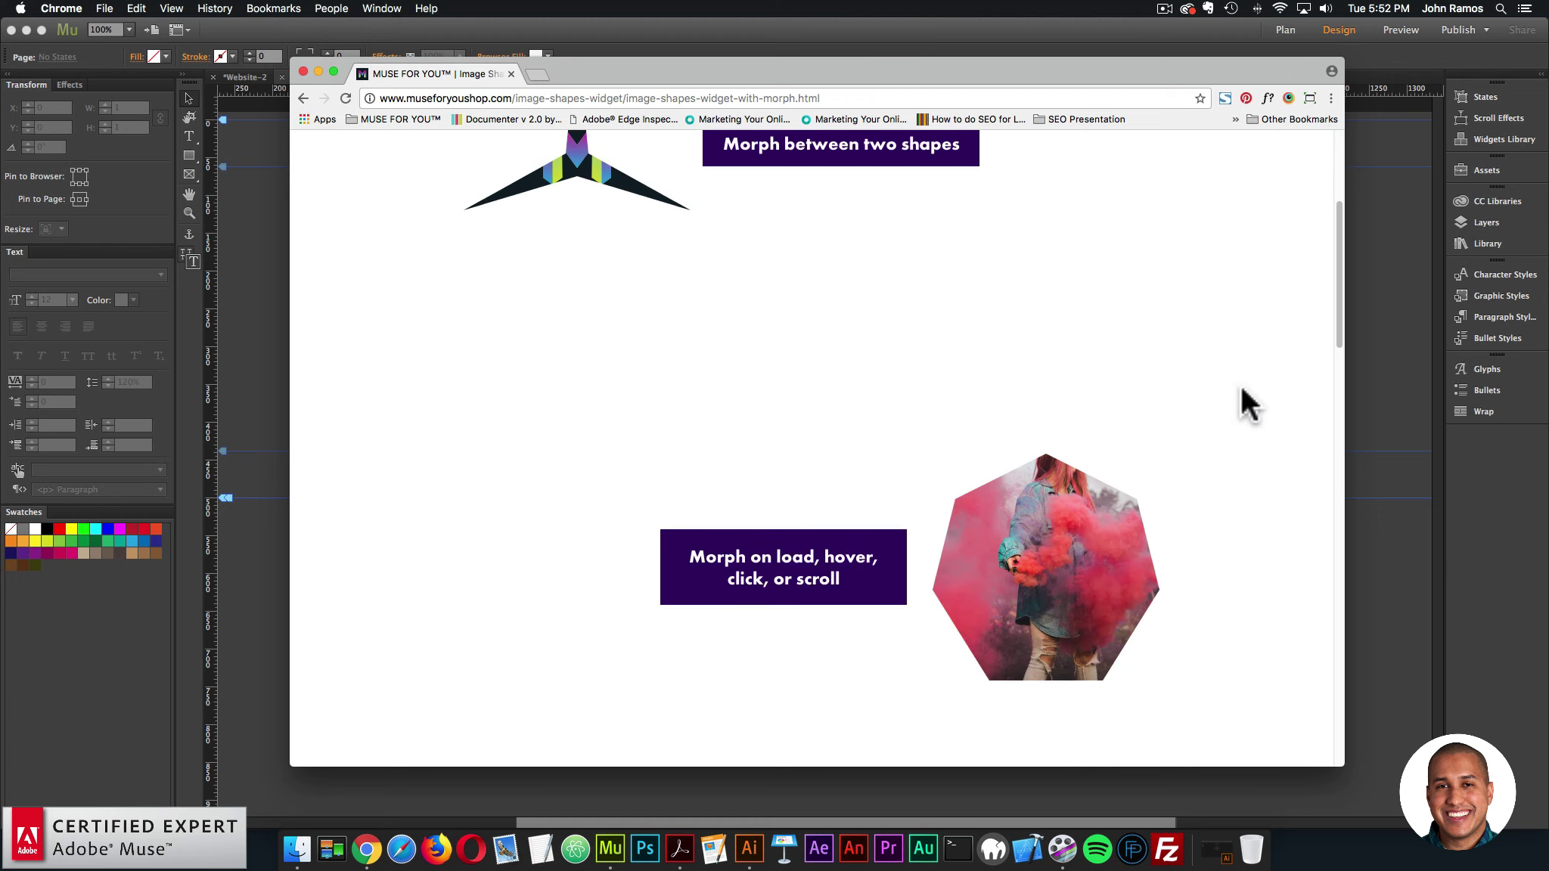
scroll(803, 316, "down", 2)
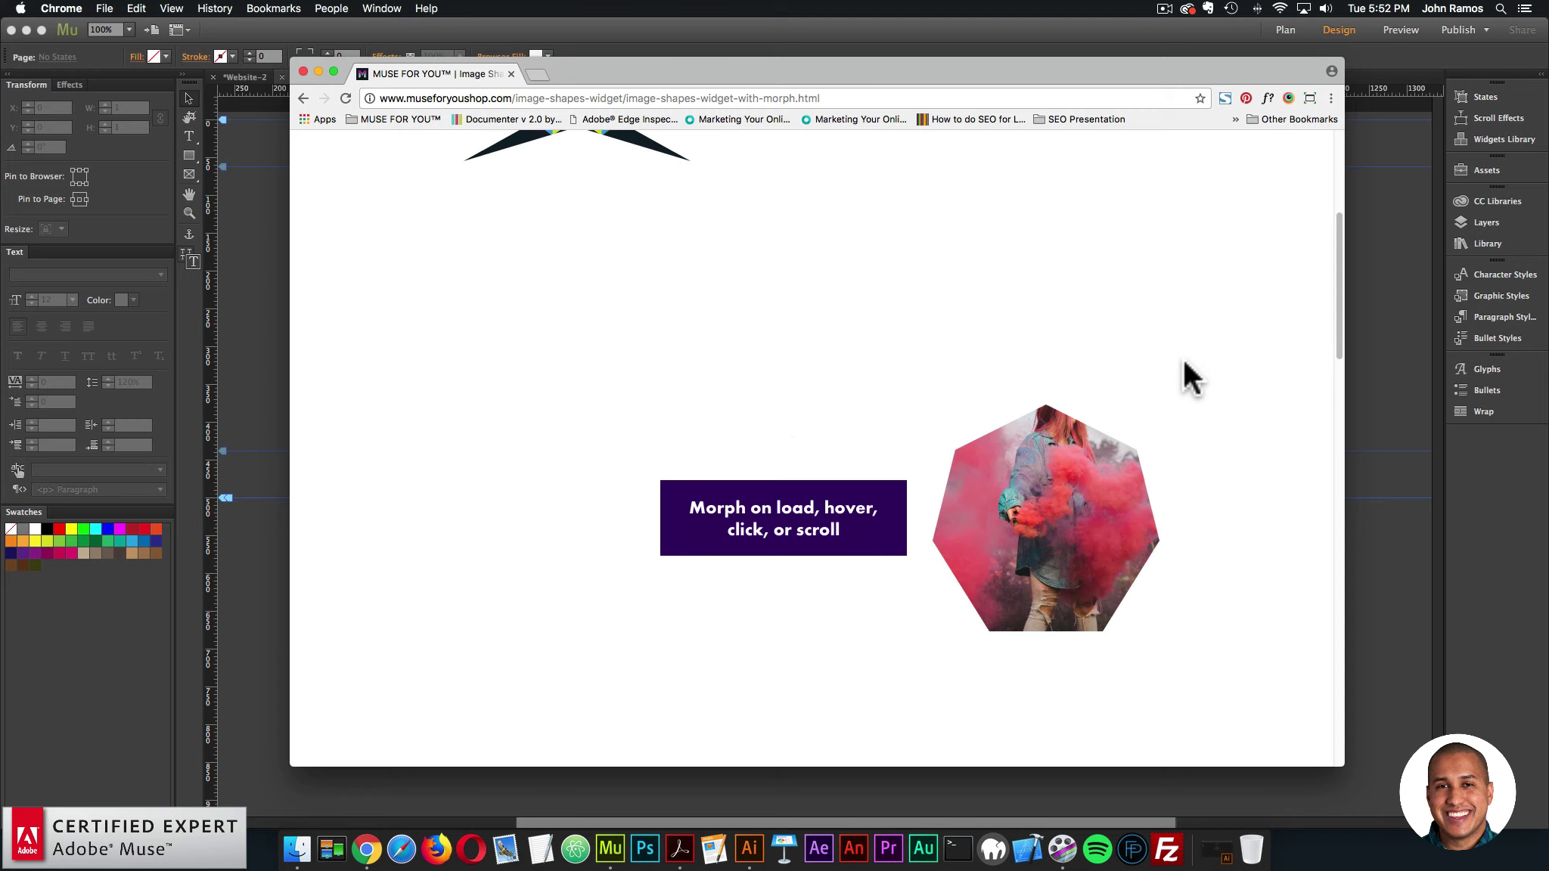
mouse_move(1085, 507)
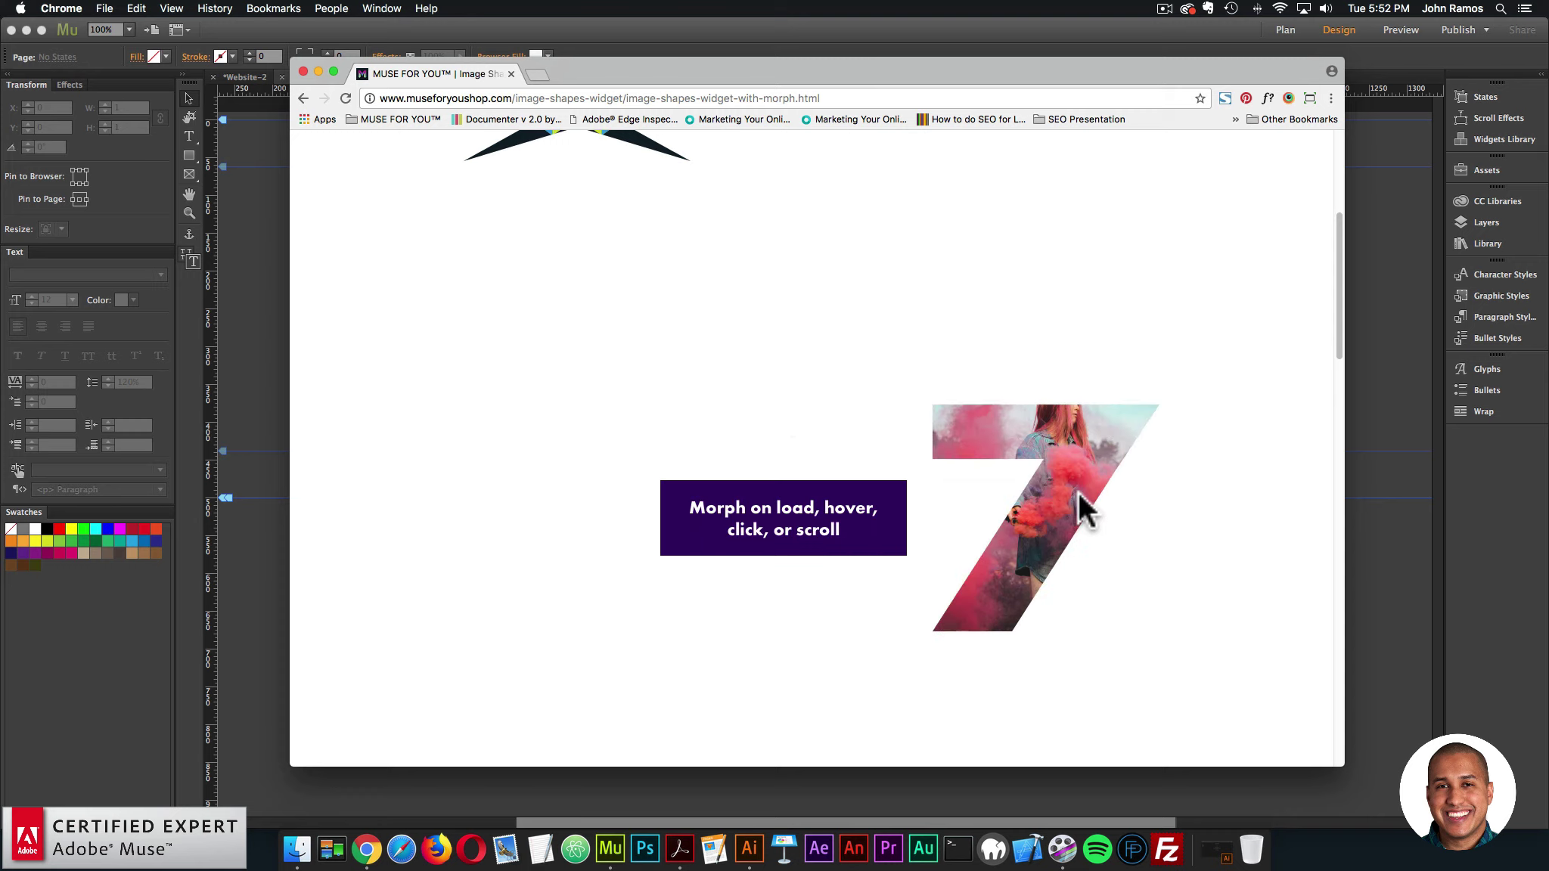
scroll(1112, 485, "down", 8)
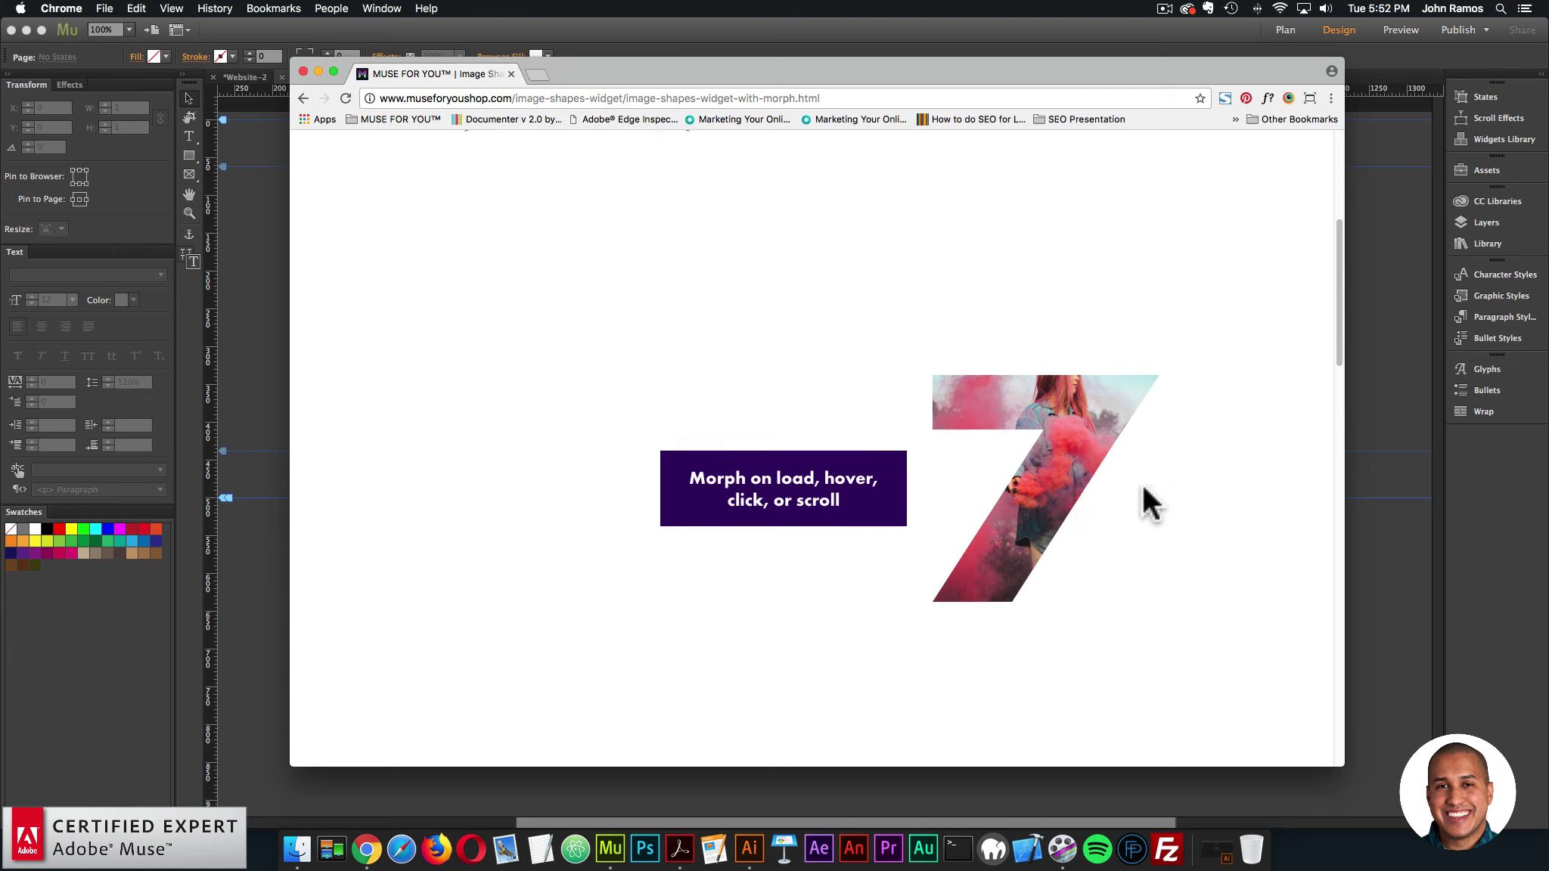
scroll(1149, 499, "down", 1)
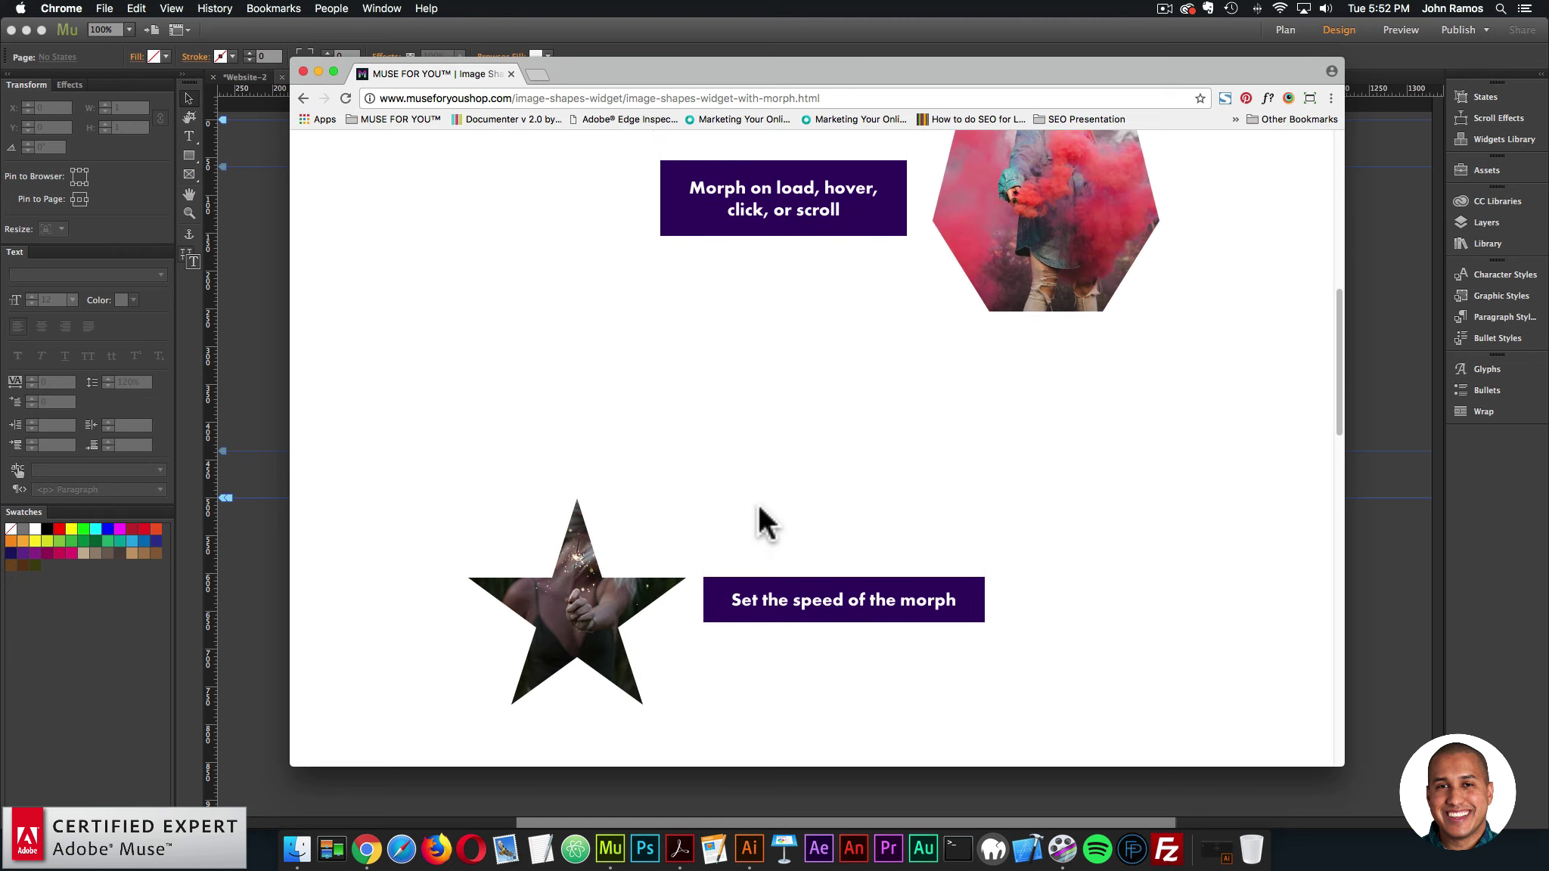
scroll(703, 492, "down", 3)
mouse_move(577, 539)
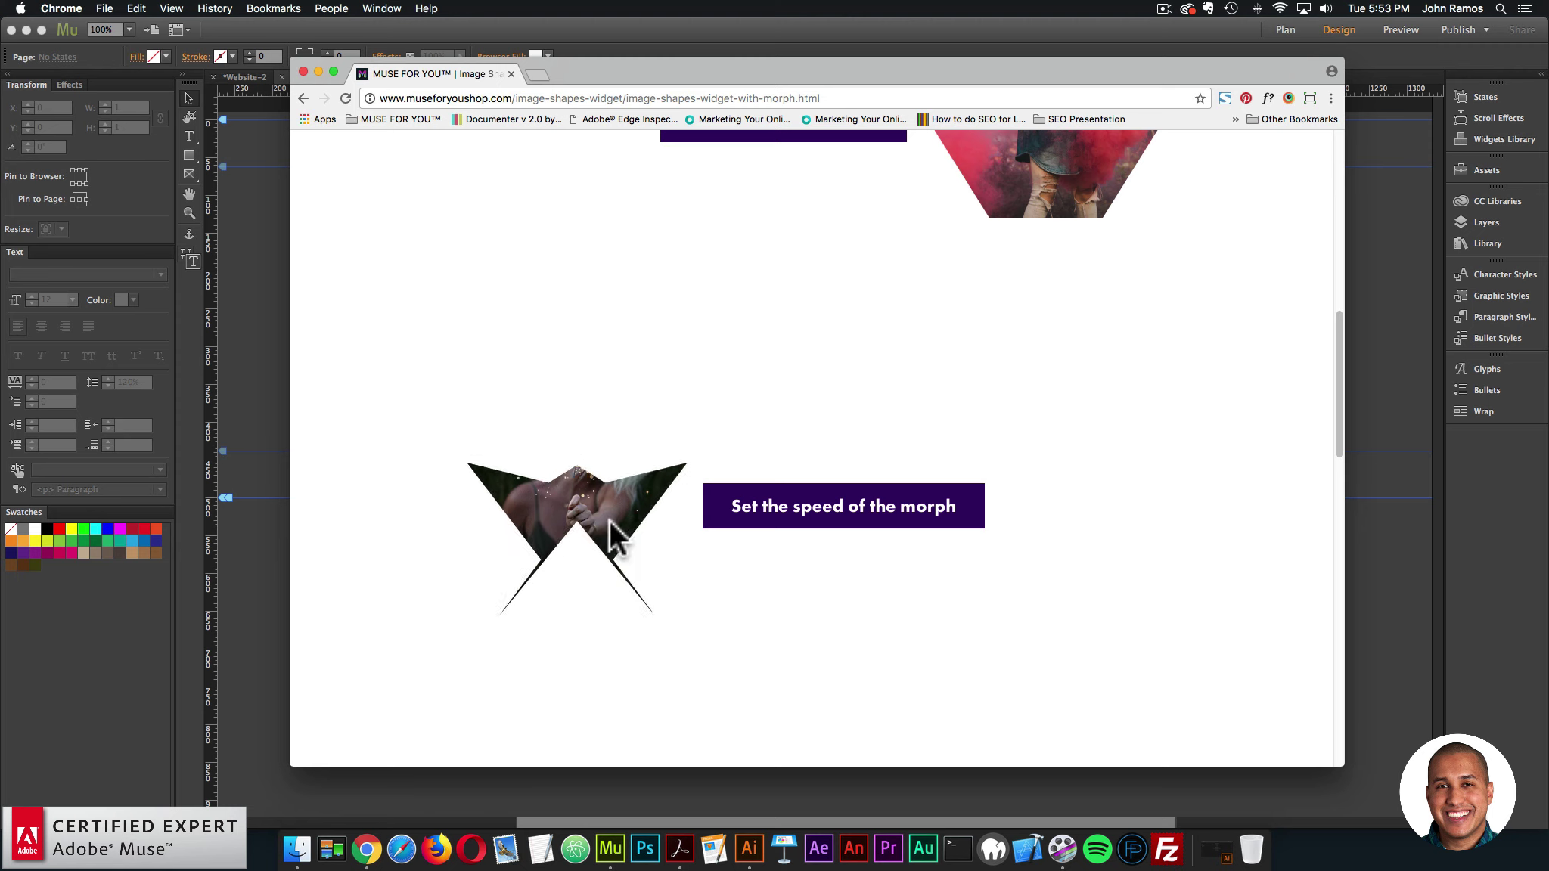
- Examine the demos for morph easing, multiple morphing shapes on one page and shapes created in Adobe Illustrator
scroll(1210, 627, "down", 5)
scroll(1286, 606, "down", 2)
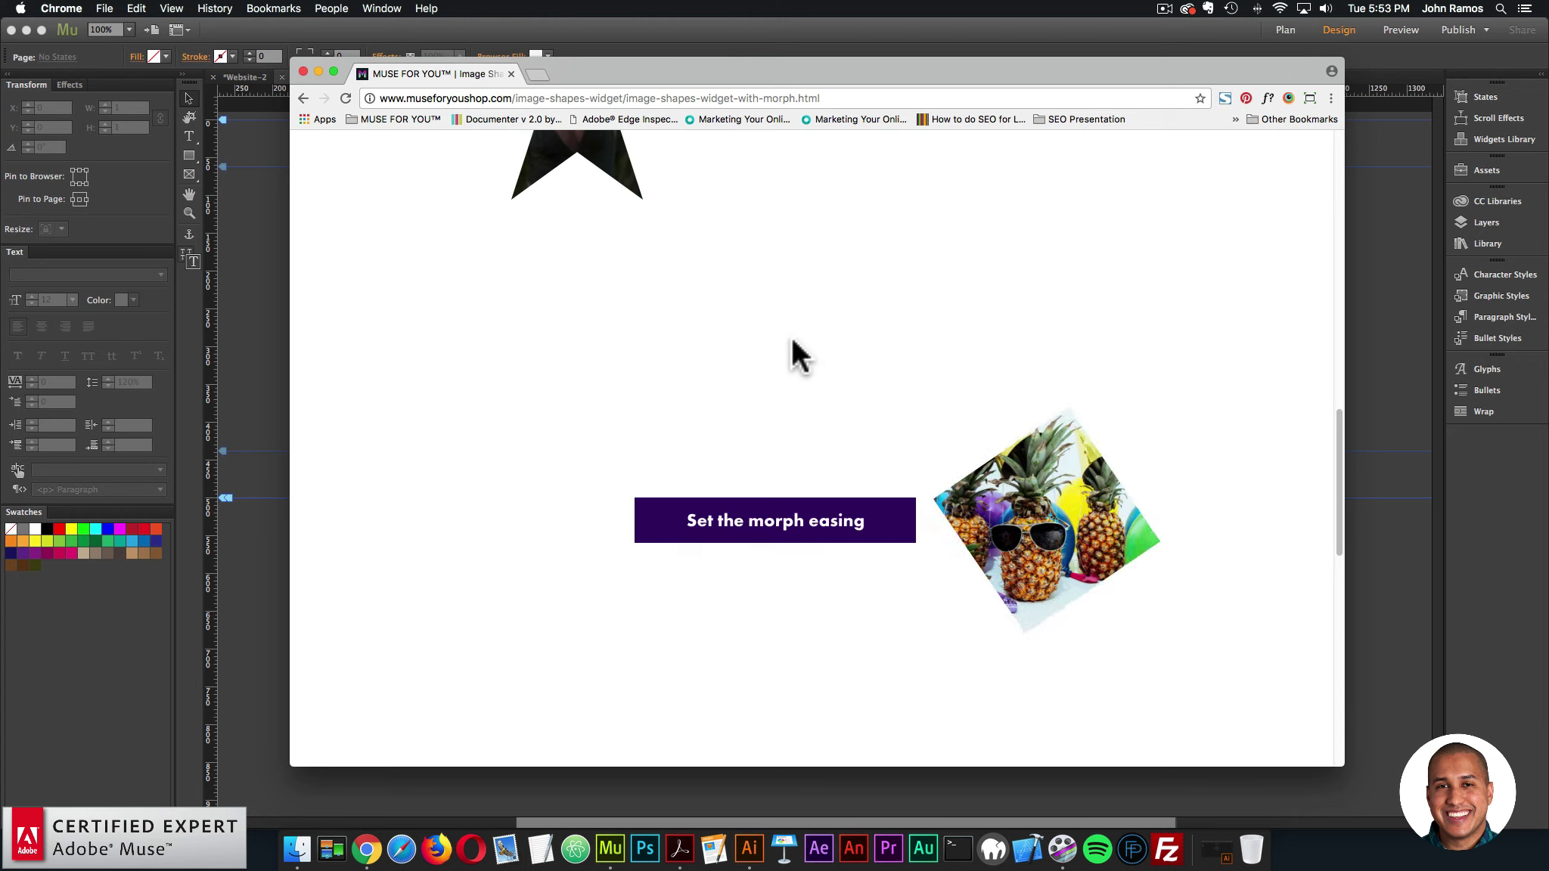
scroll(1081, 503, "down", 1)
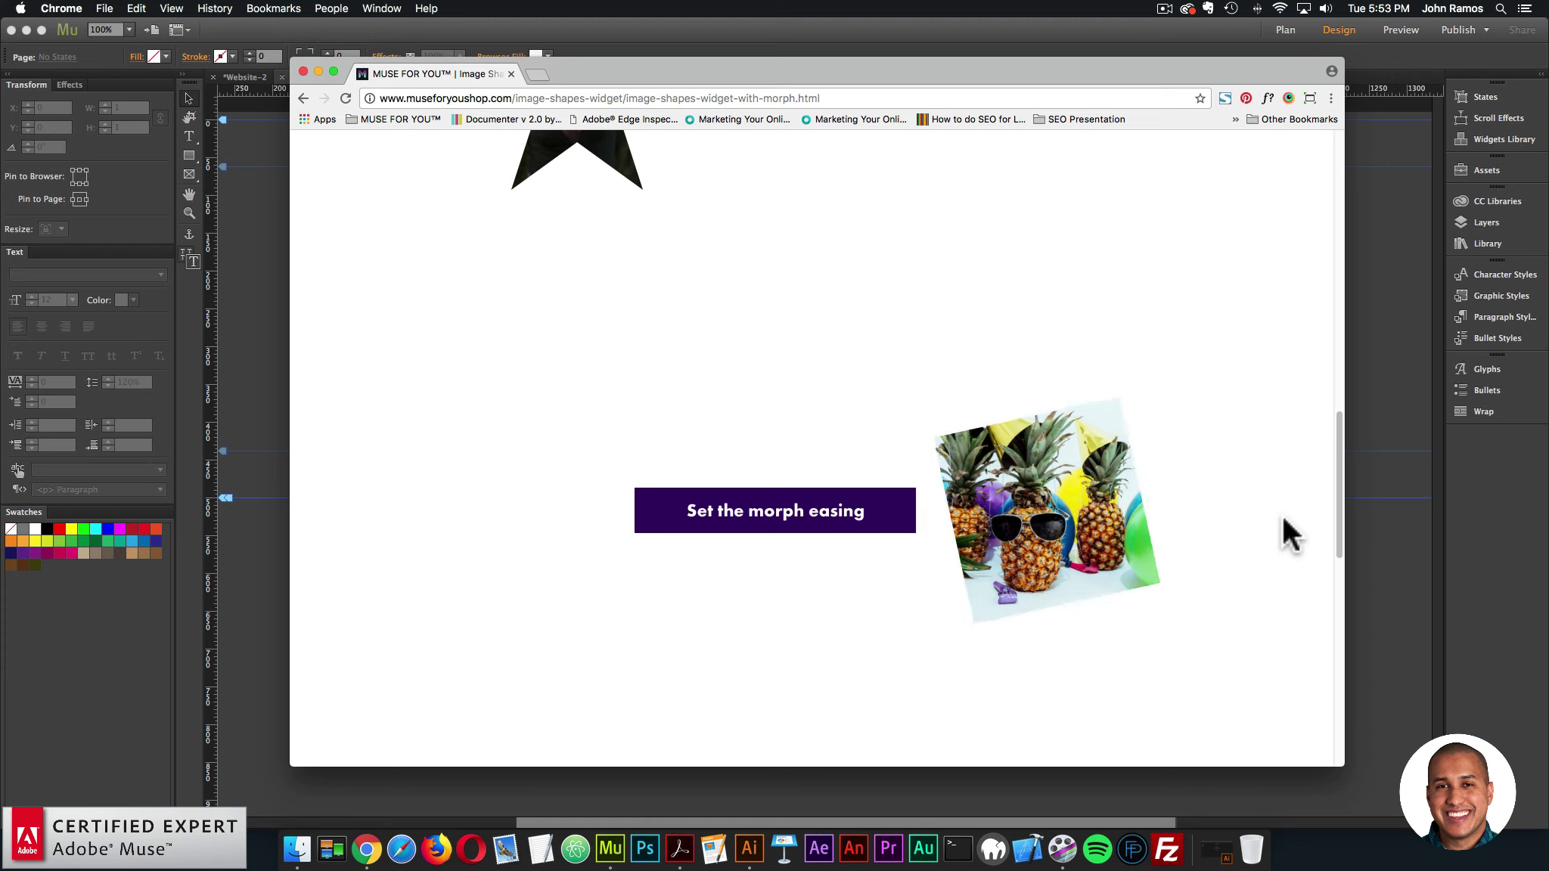
scroll(1282, 529, "down", 5)
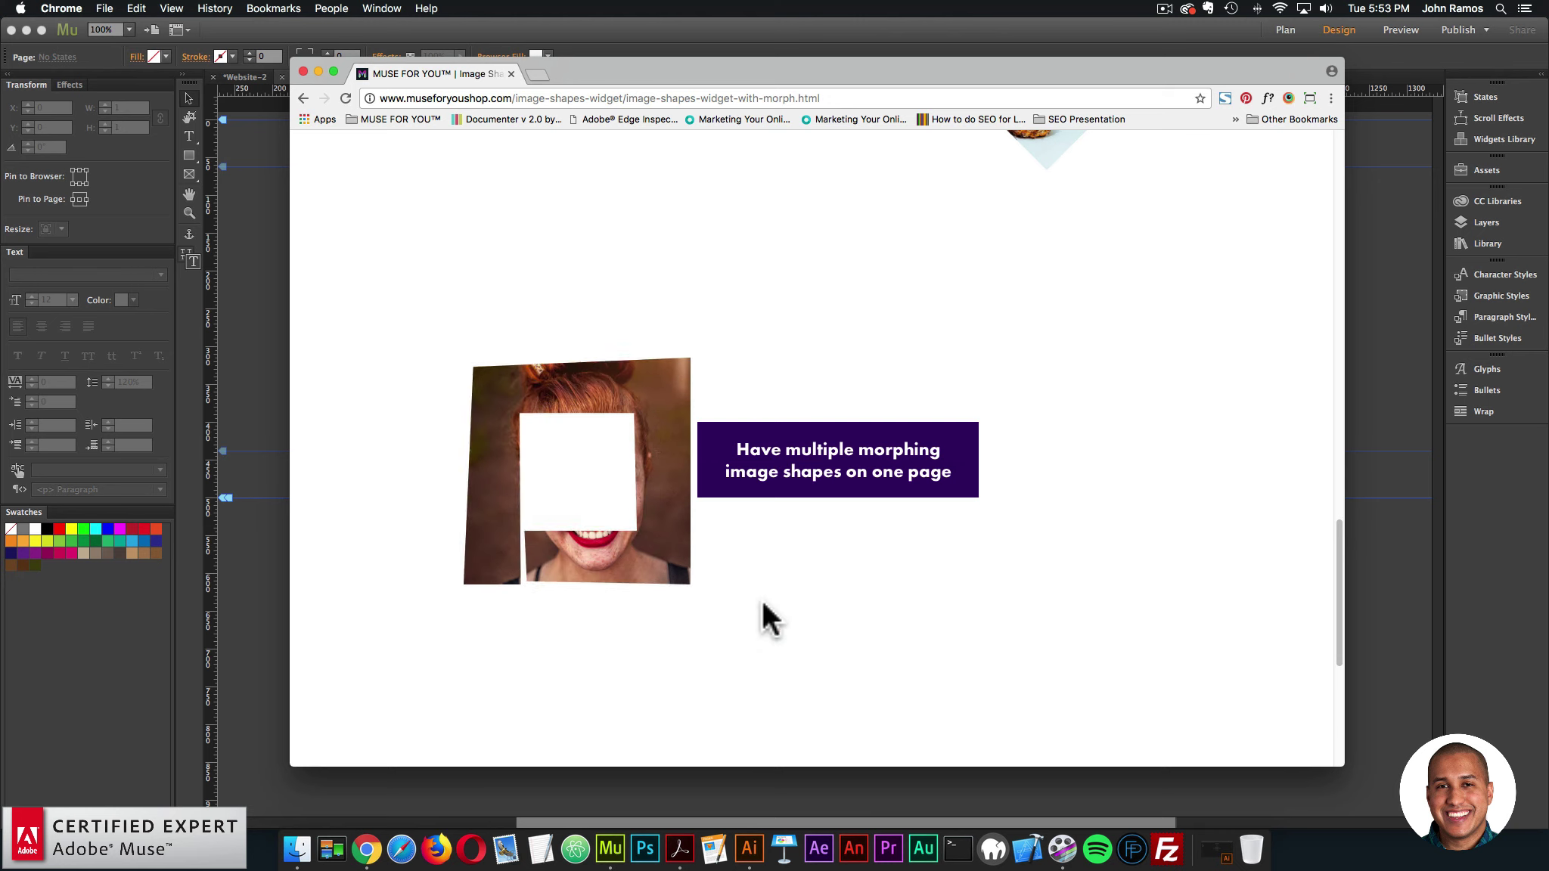
scroll(961, 590, "down", 5)
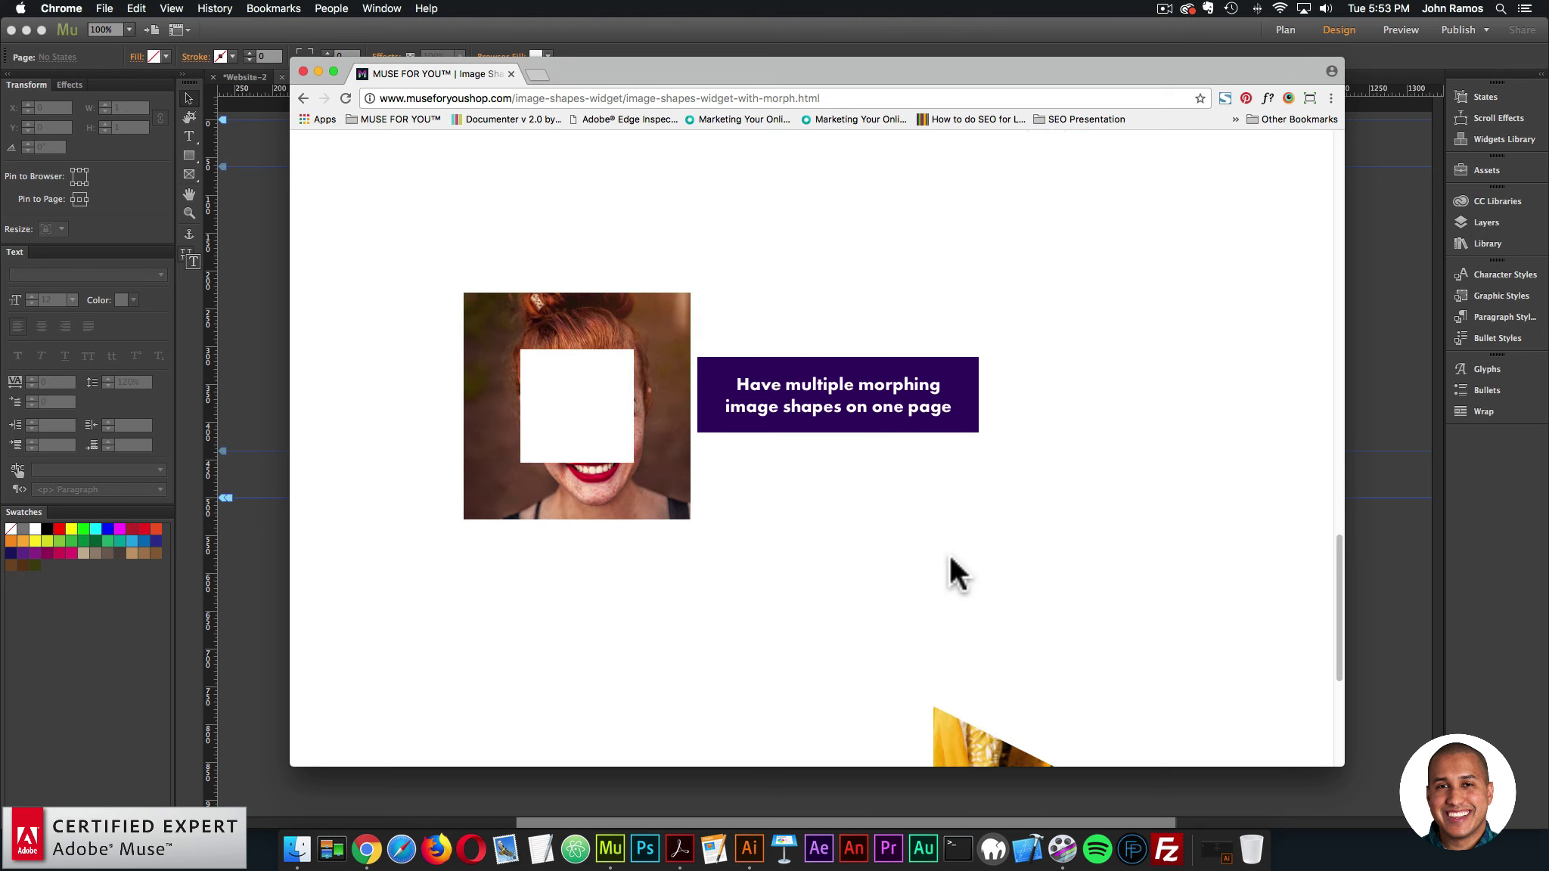
scroll(868, 512, "down", 2)
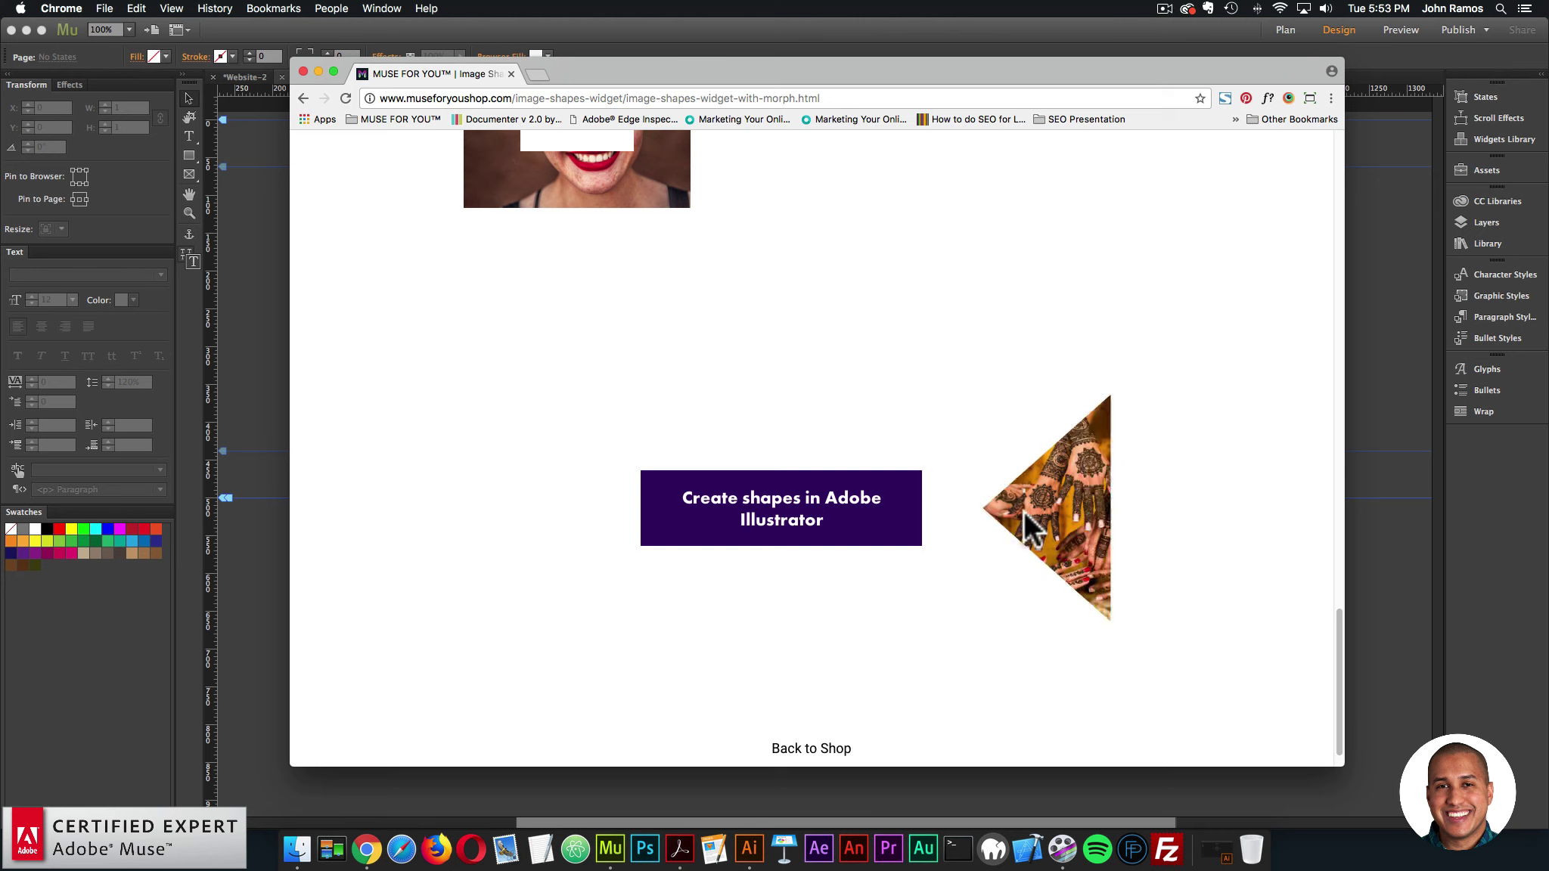
scroll(888, 515, "down", 1)
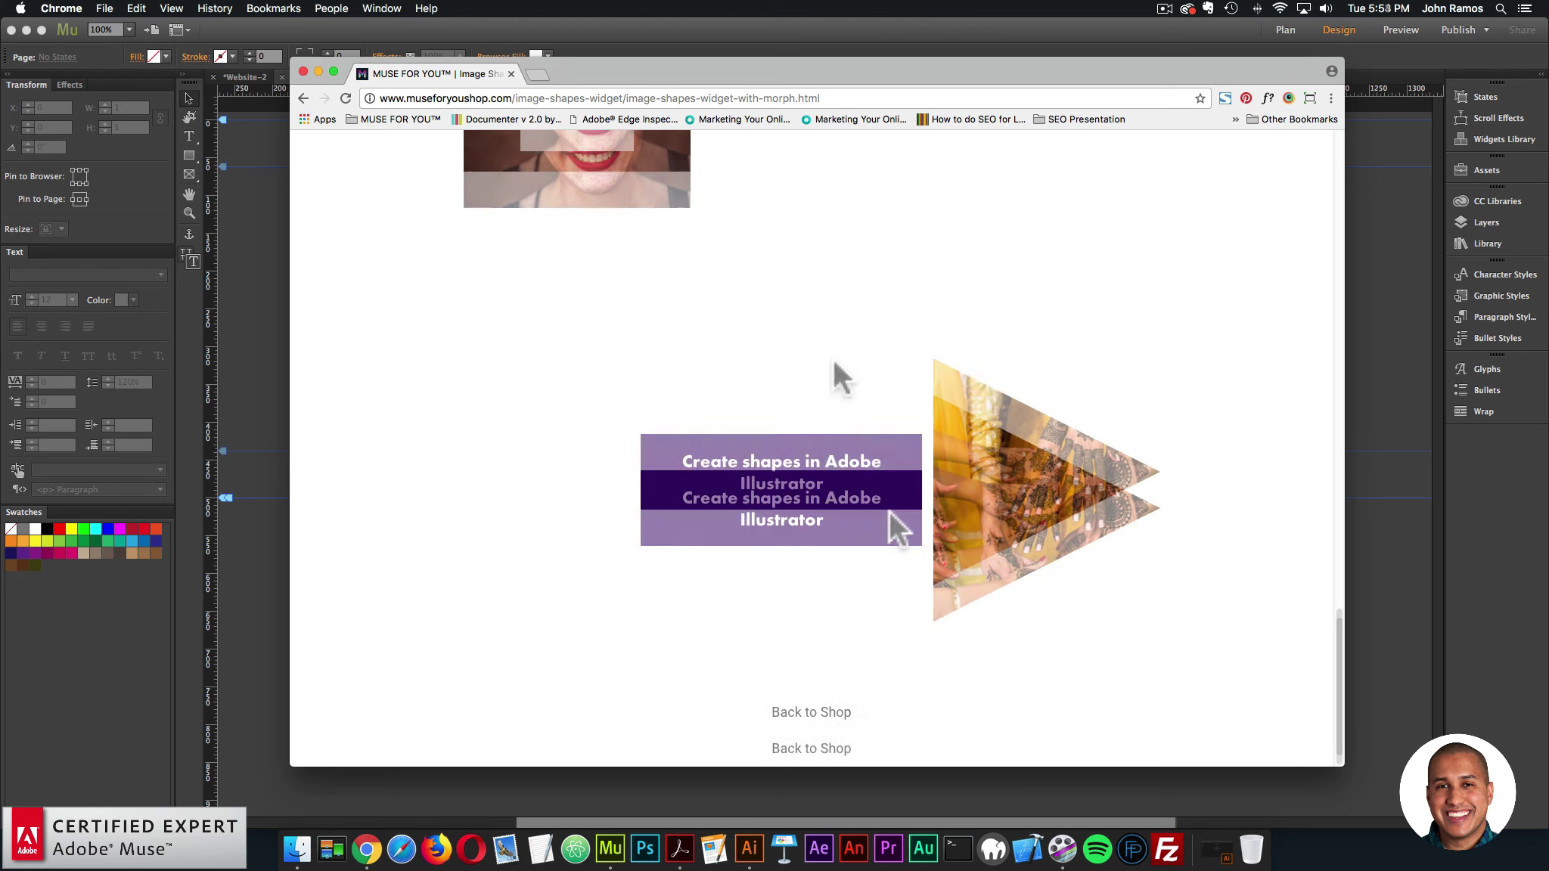
- Review the morph demos again in reverse order, back to the two-shape example at the page's beginning
scroll(993, 431, "up", 10)
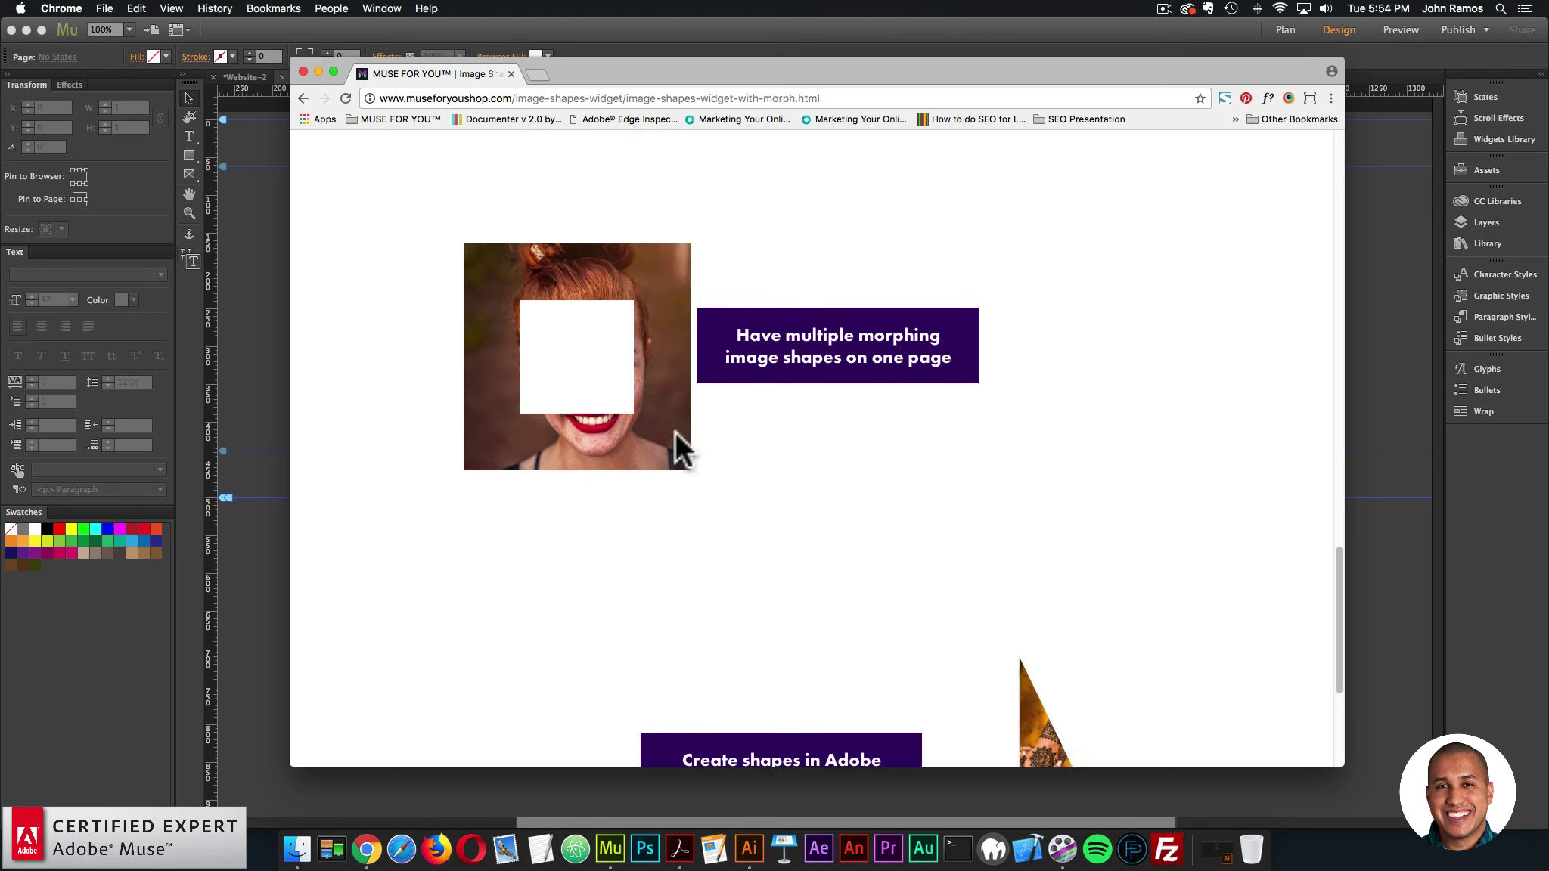
scroll(1083, 306, "up", 10)
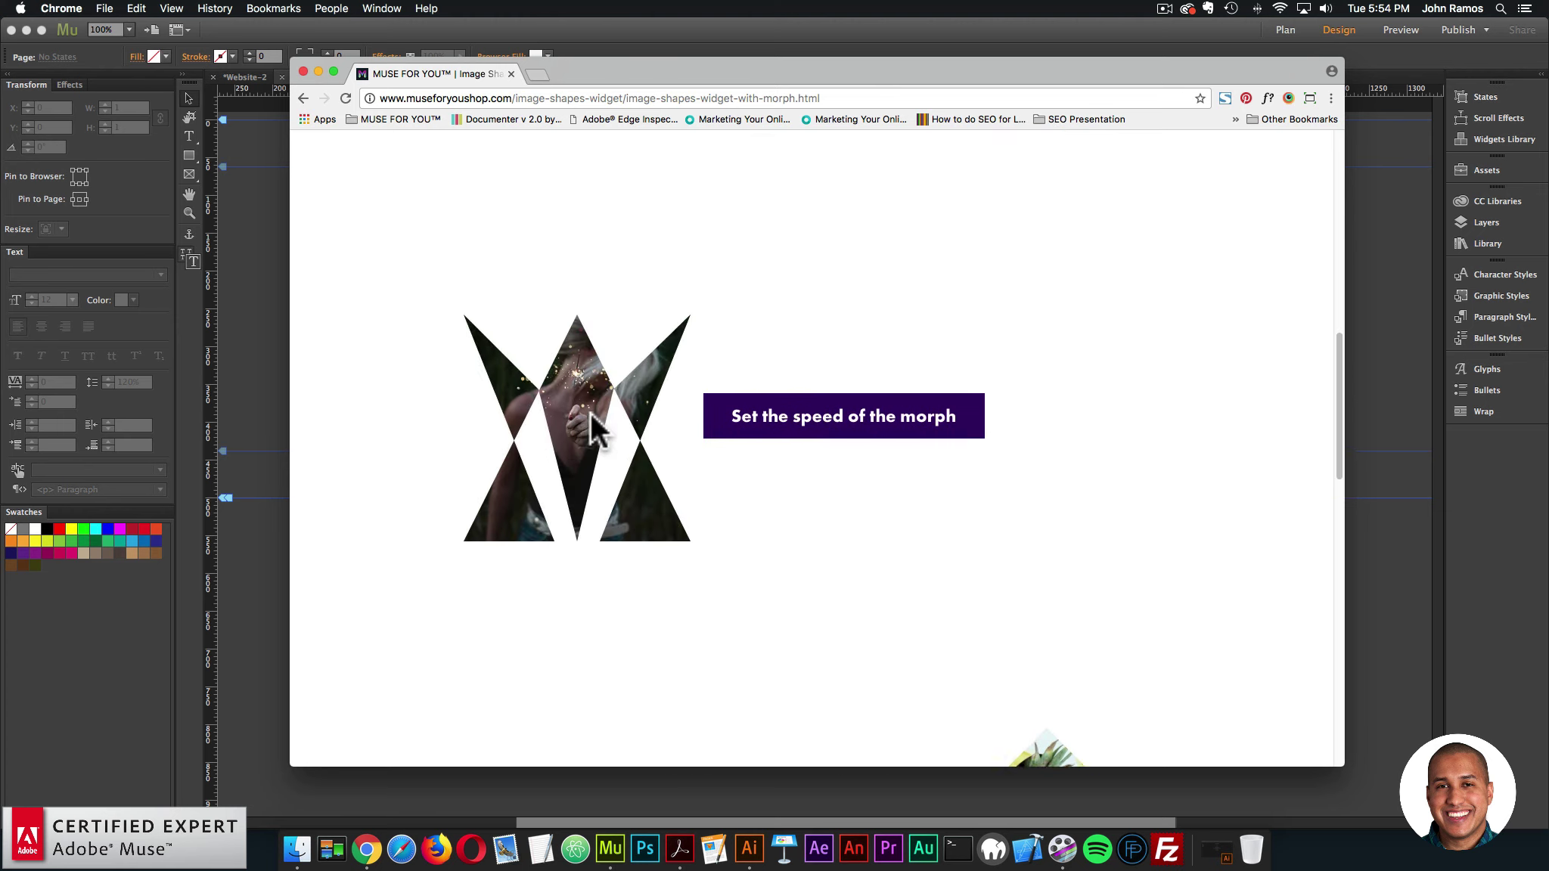
scroll(591, 413, "up", 4)
scroll(1096, 391, "up", 3)
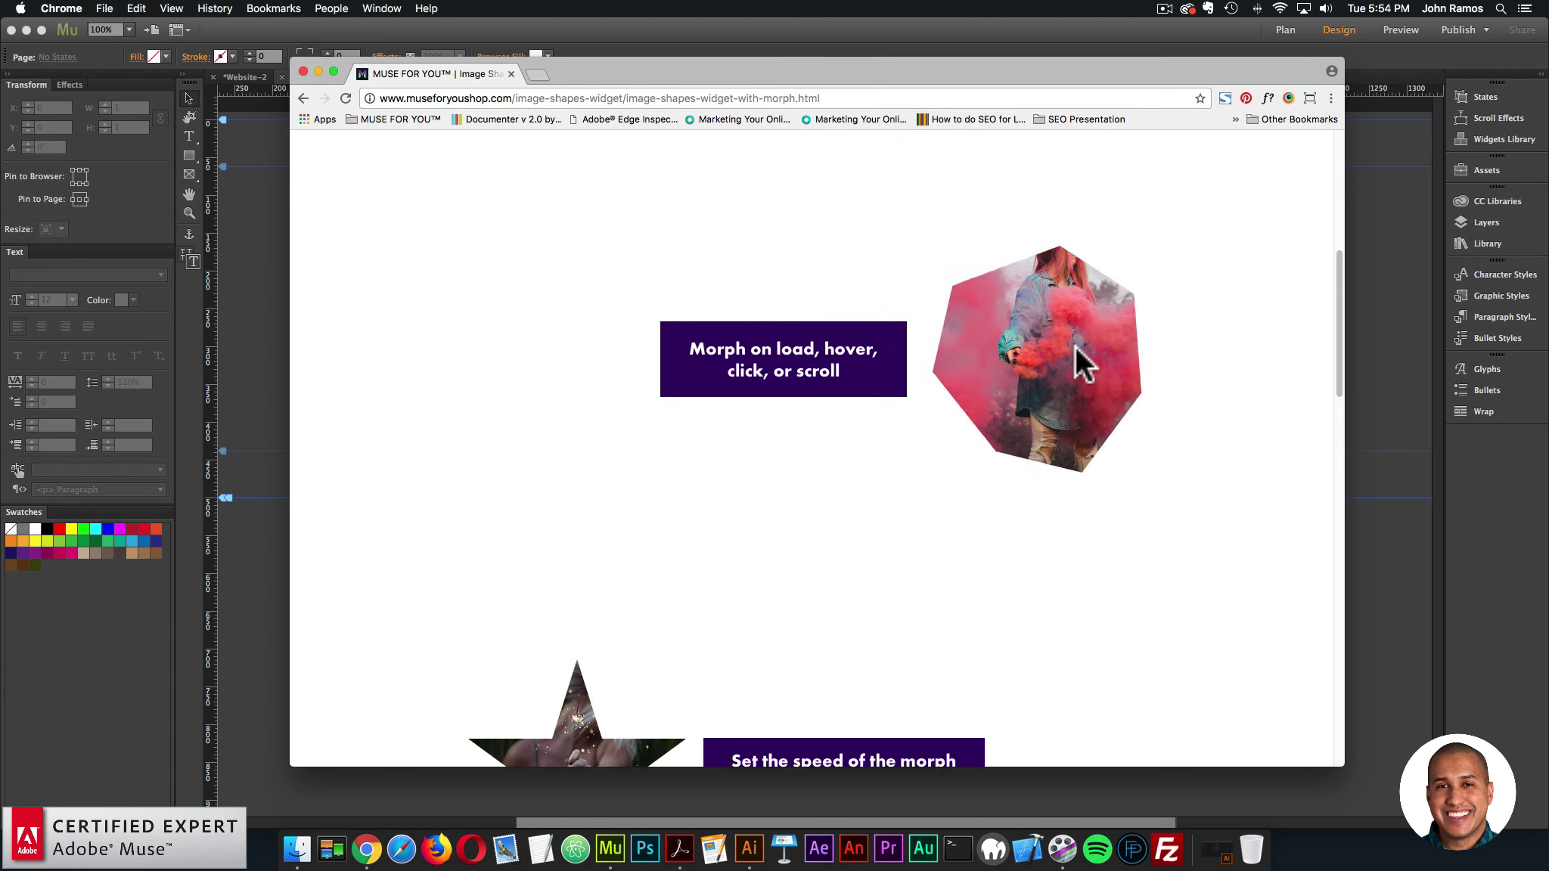
scroll(869, 333, "up", 8)
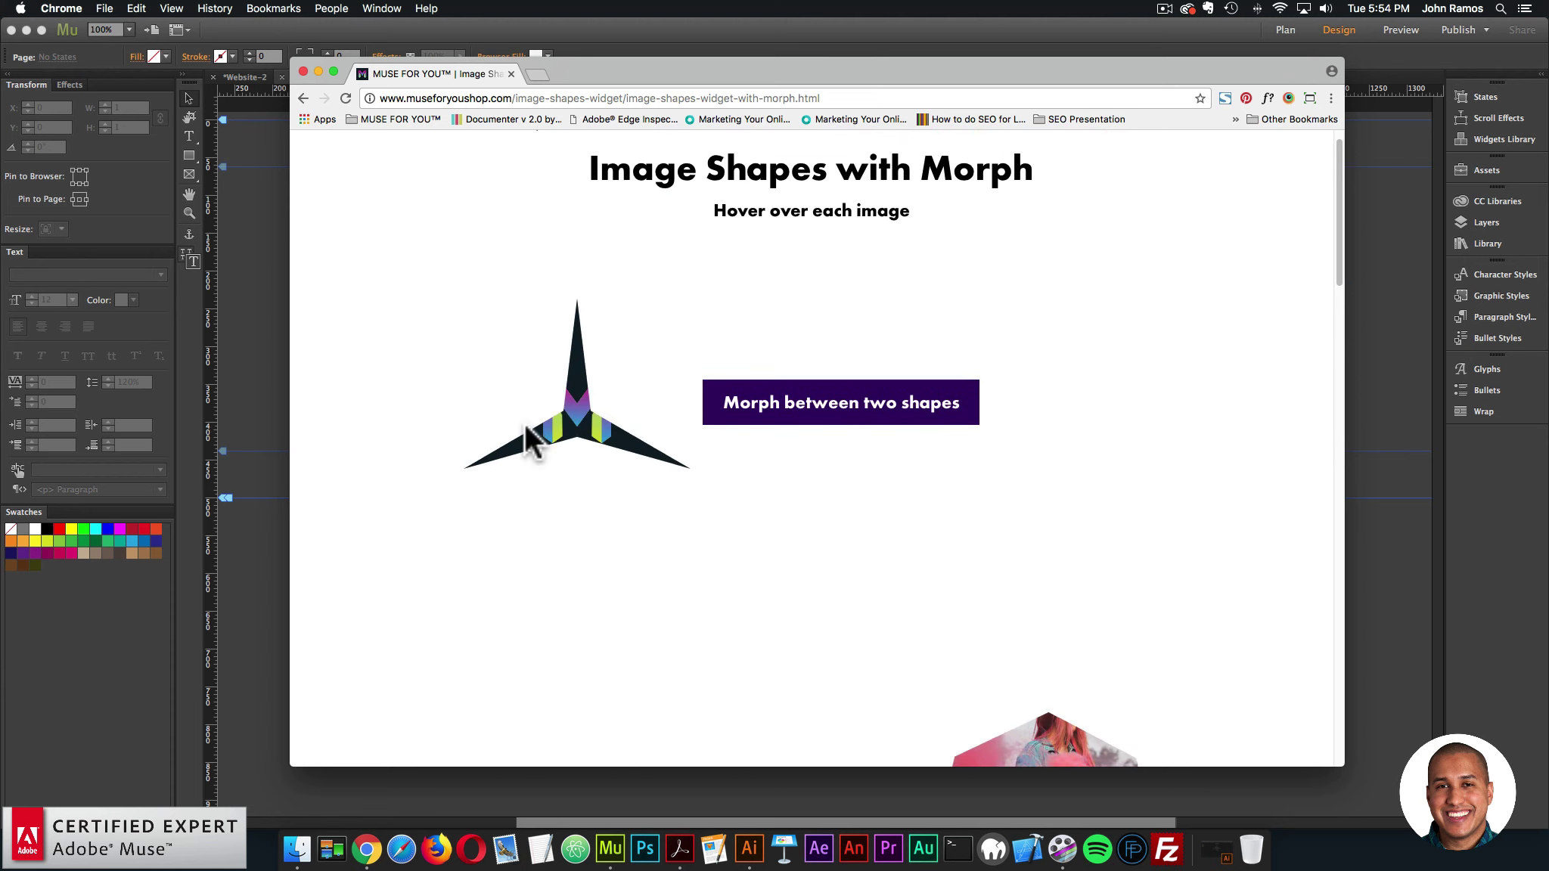
scroll(529, 439, "up", 1)
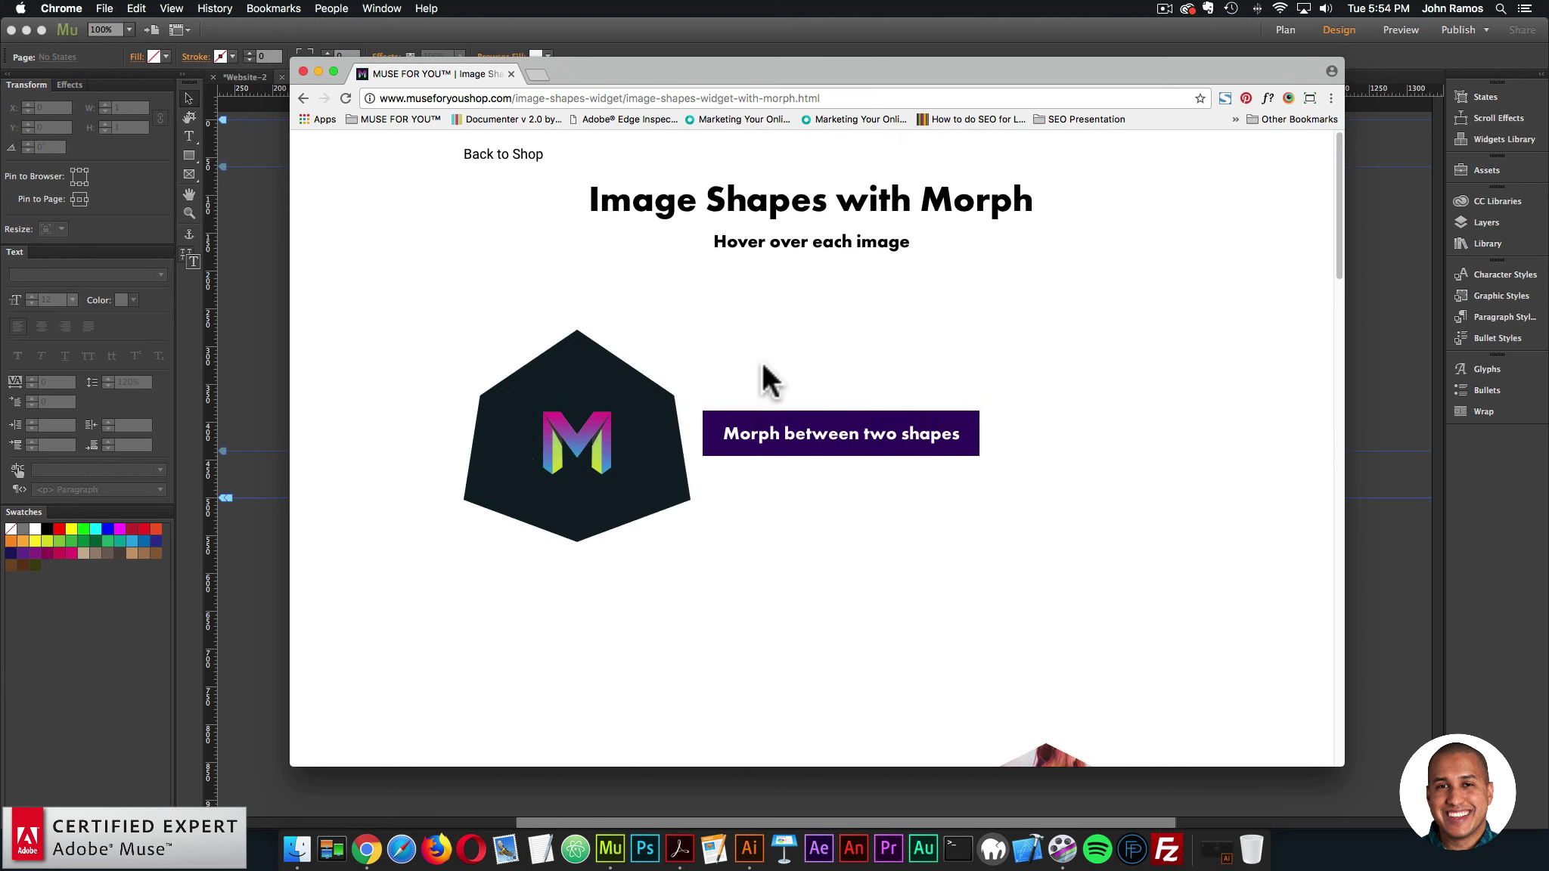
- Go back to the widget's shop page and review its features, changelog, options image and comments
left_click(490, 157)
scroll(1058, 494, "down", 5)
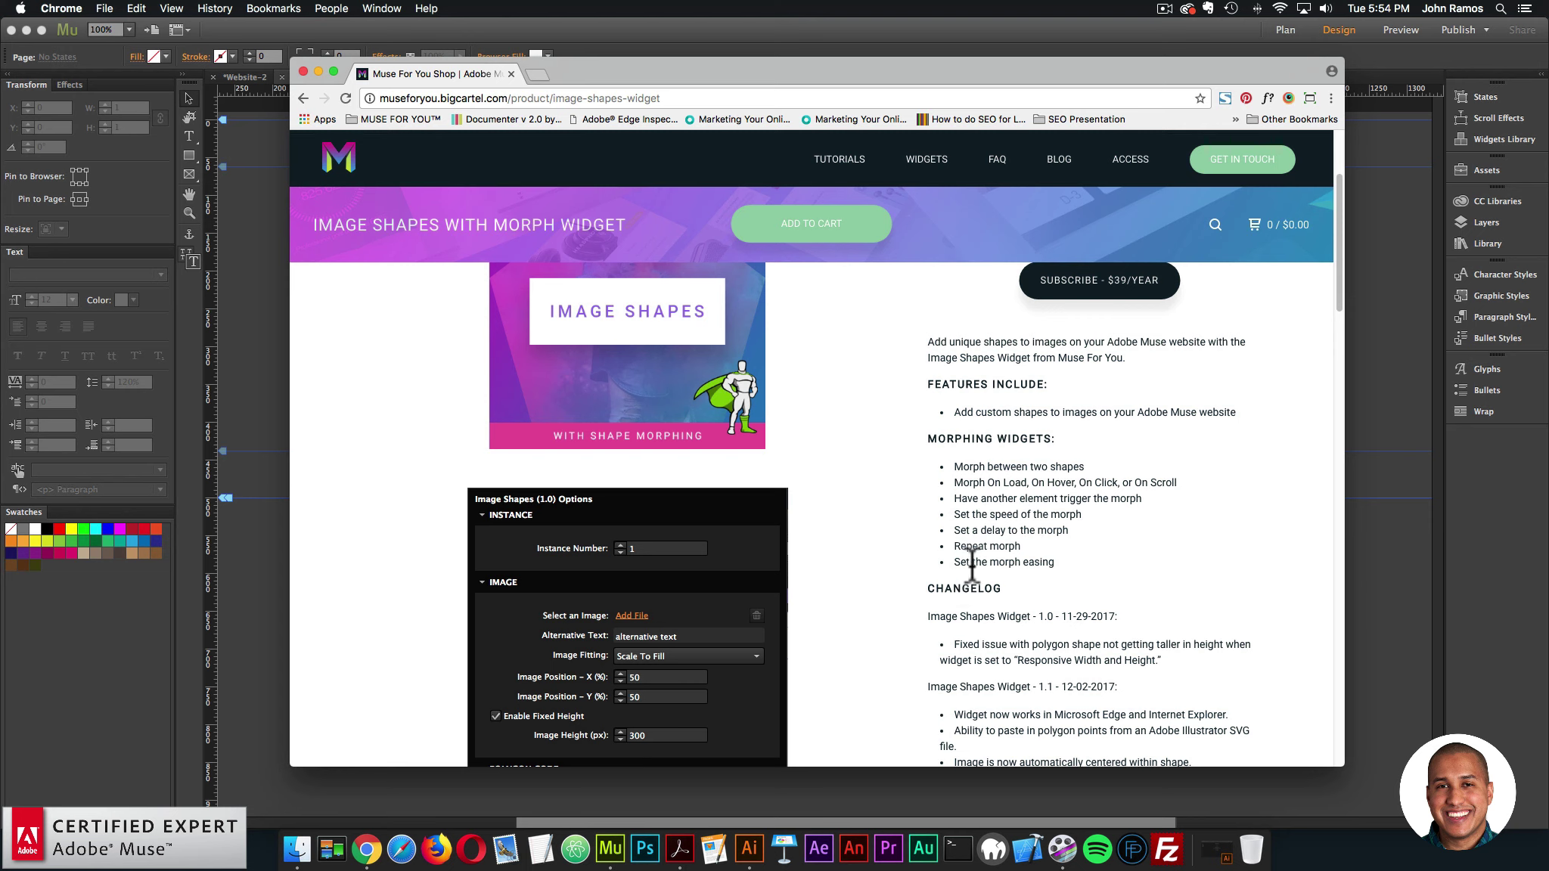
scroll(980, 531, "down", 5)
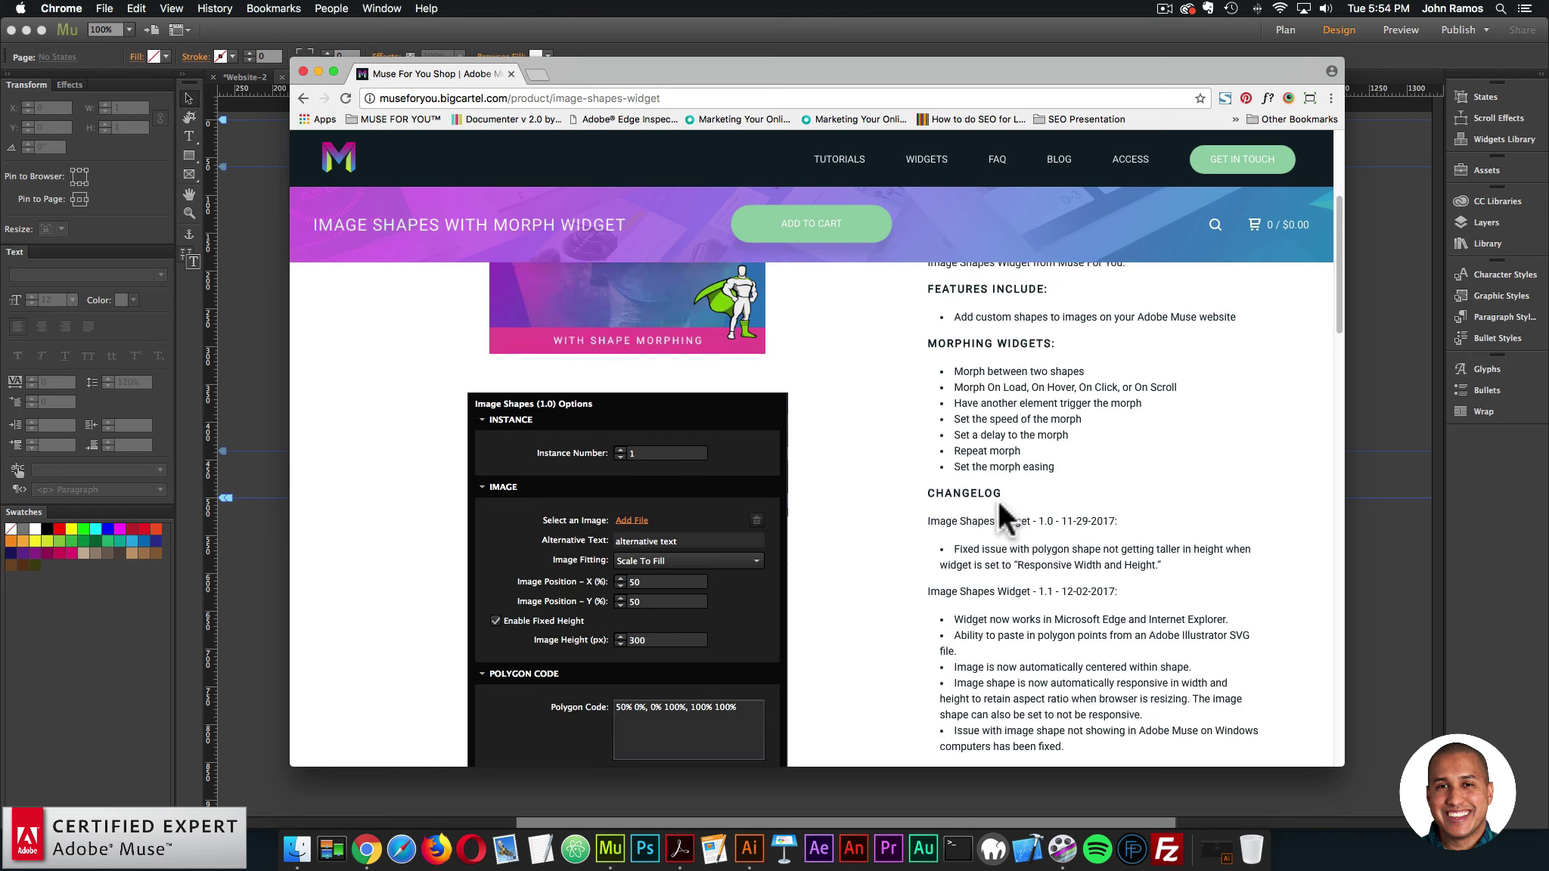
scroll(664, 594, "up", 7)
scroll(773, 535, "down", 8)
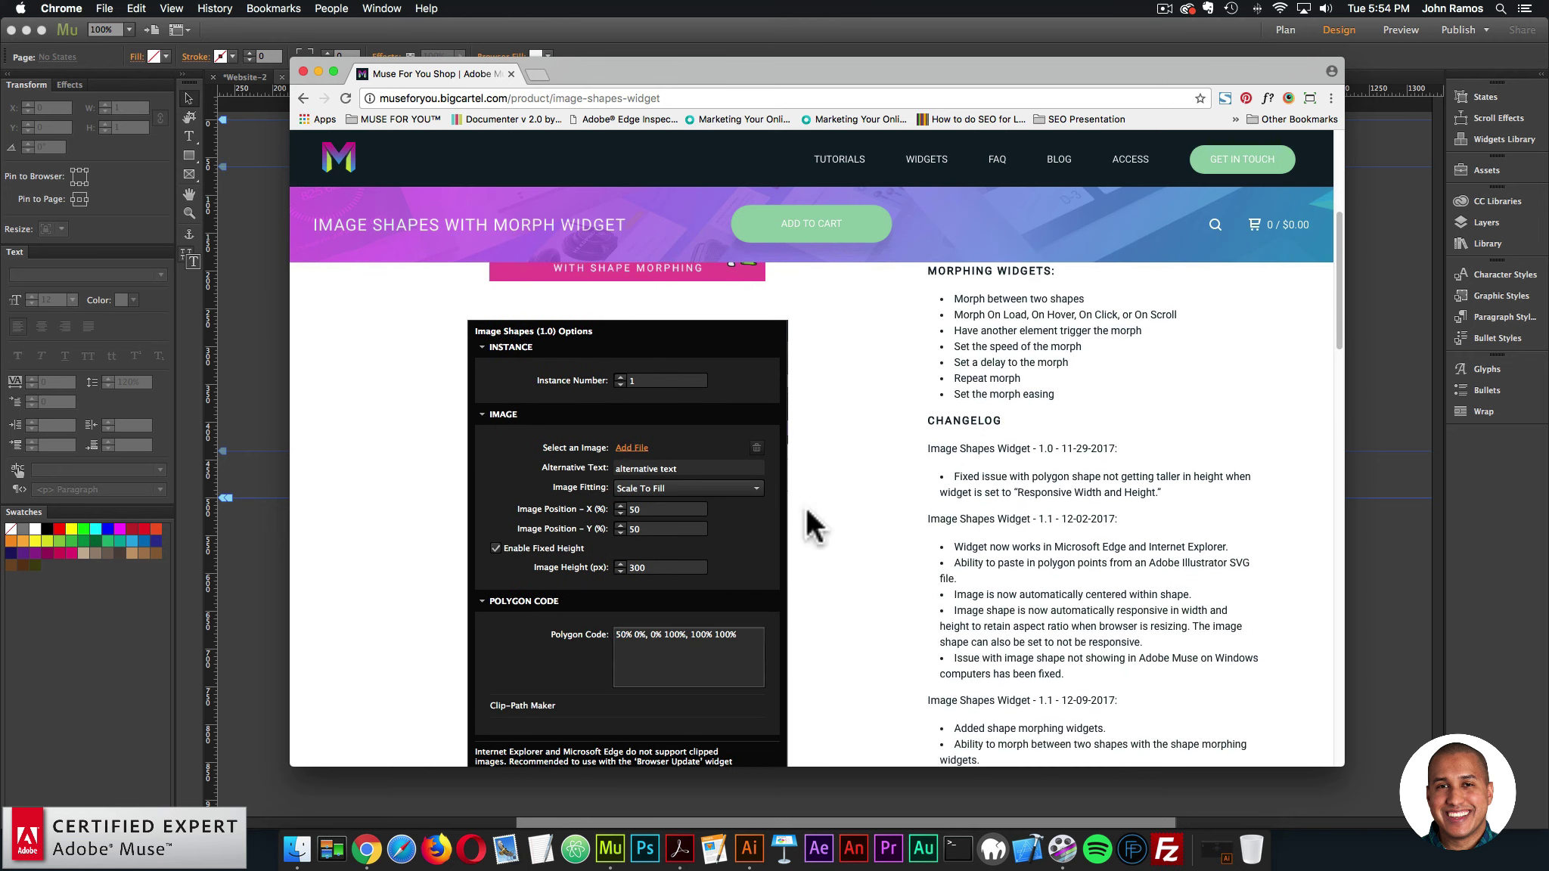
scroll(926, 508, "down", 6)
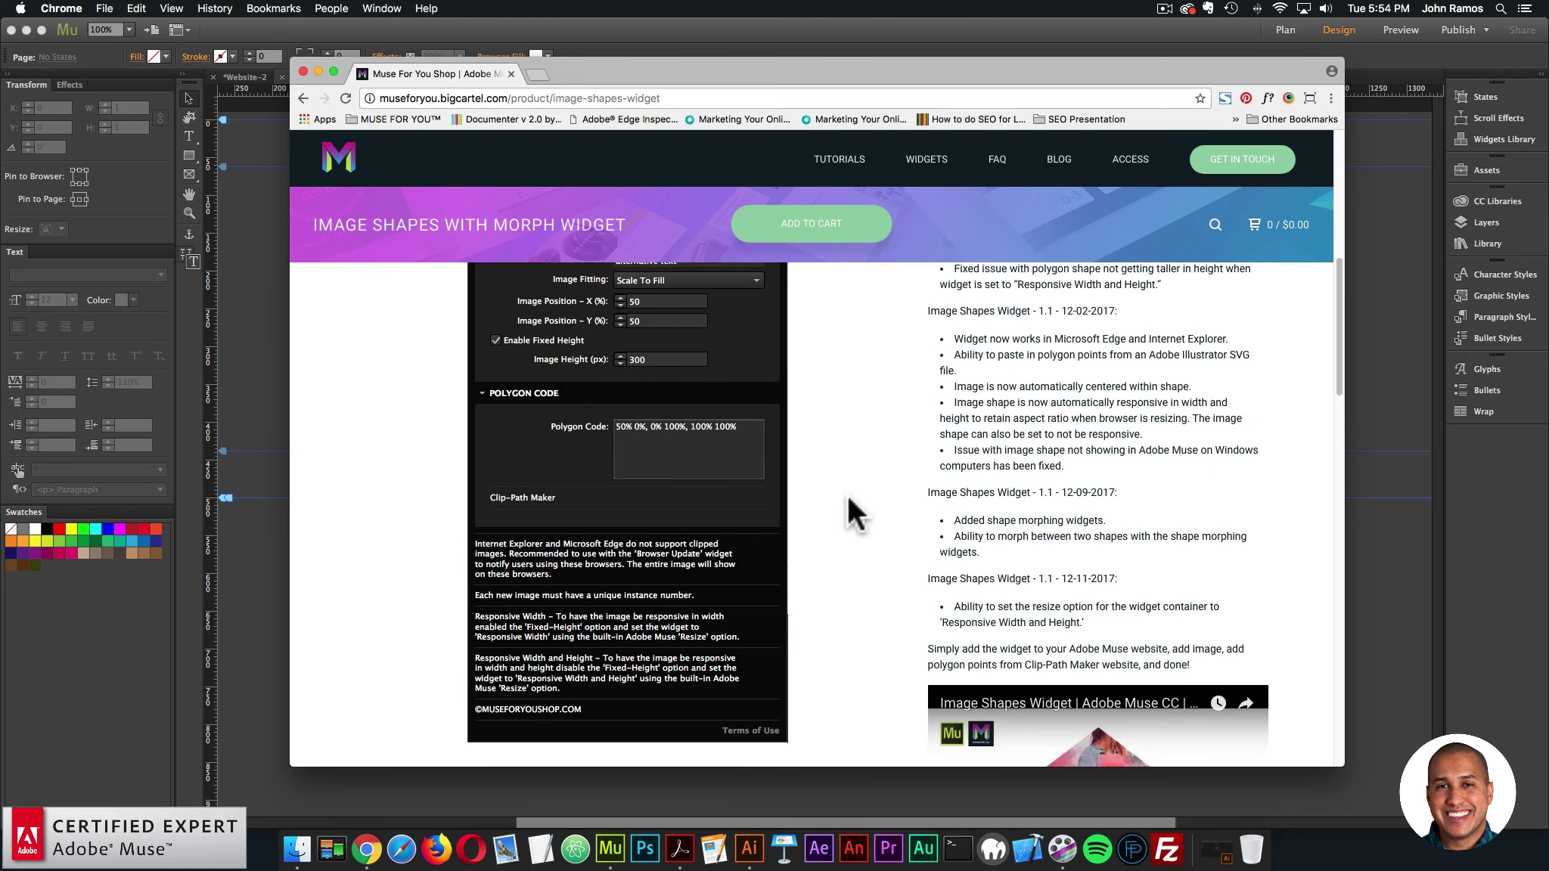
scroll(1119, 601, "down", 7)
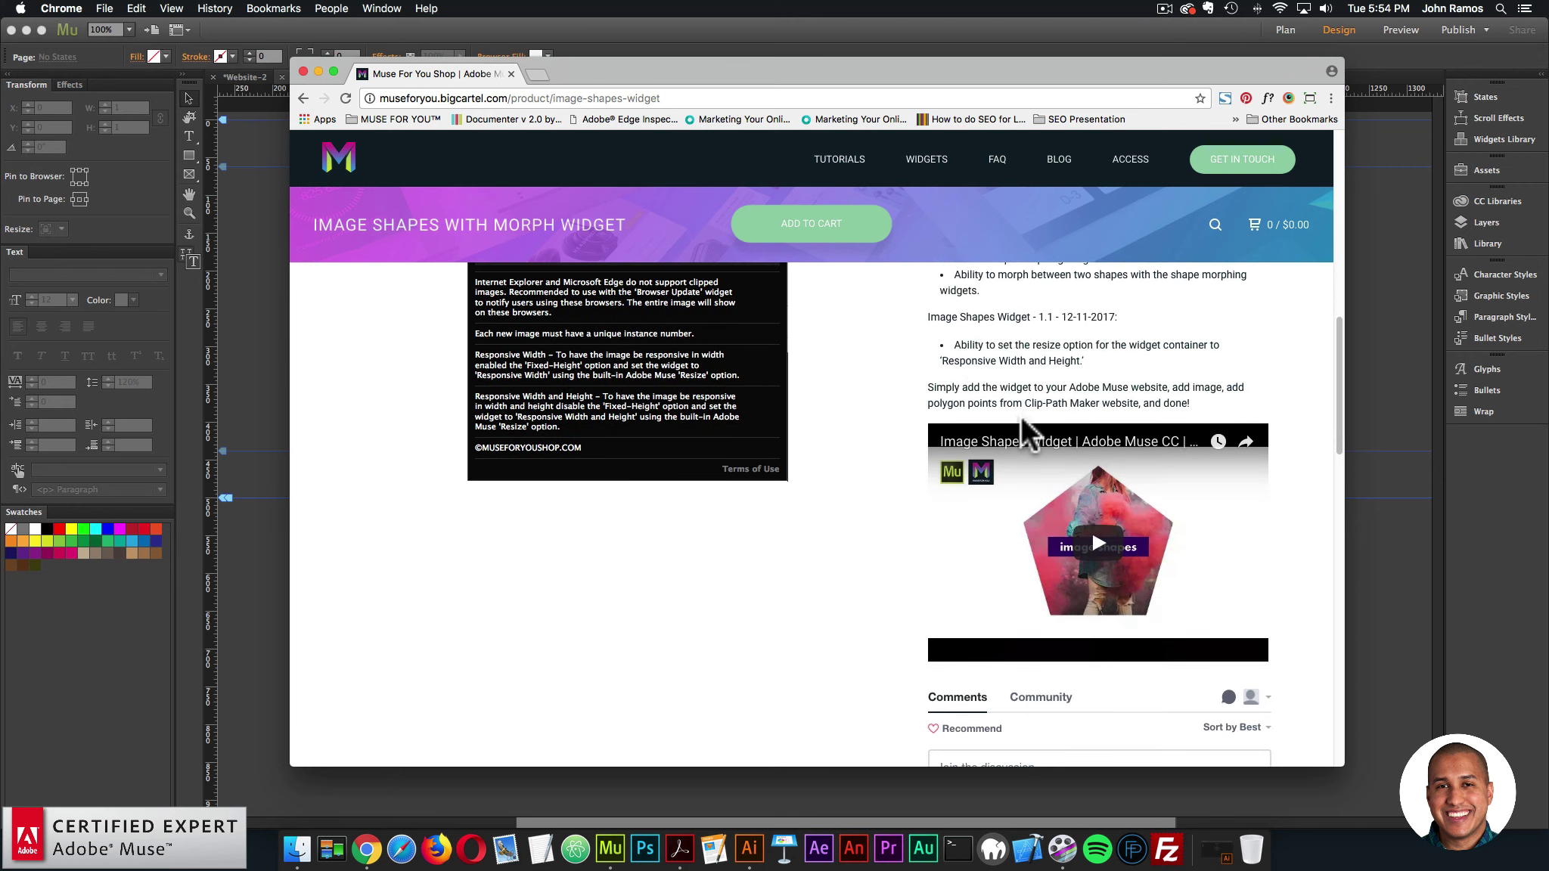
scroll(1041, 623, "down", 3)
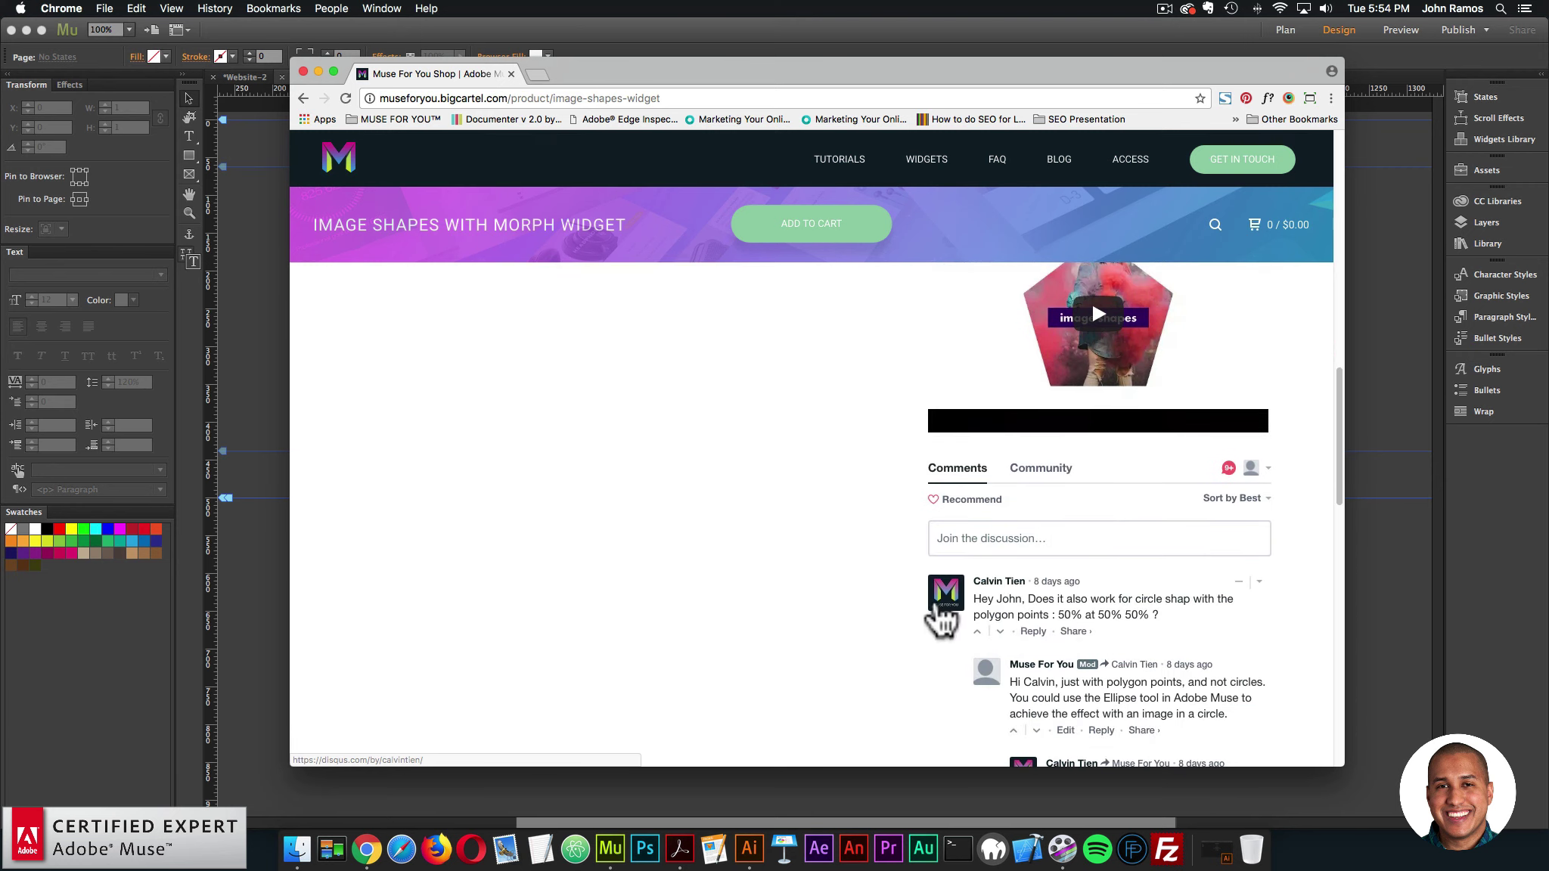
scroll(940, 615, "up", 16)
scroll(839, 600, "up", 9)
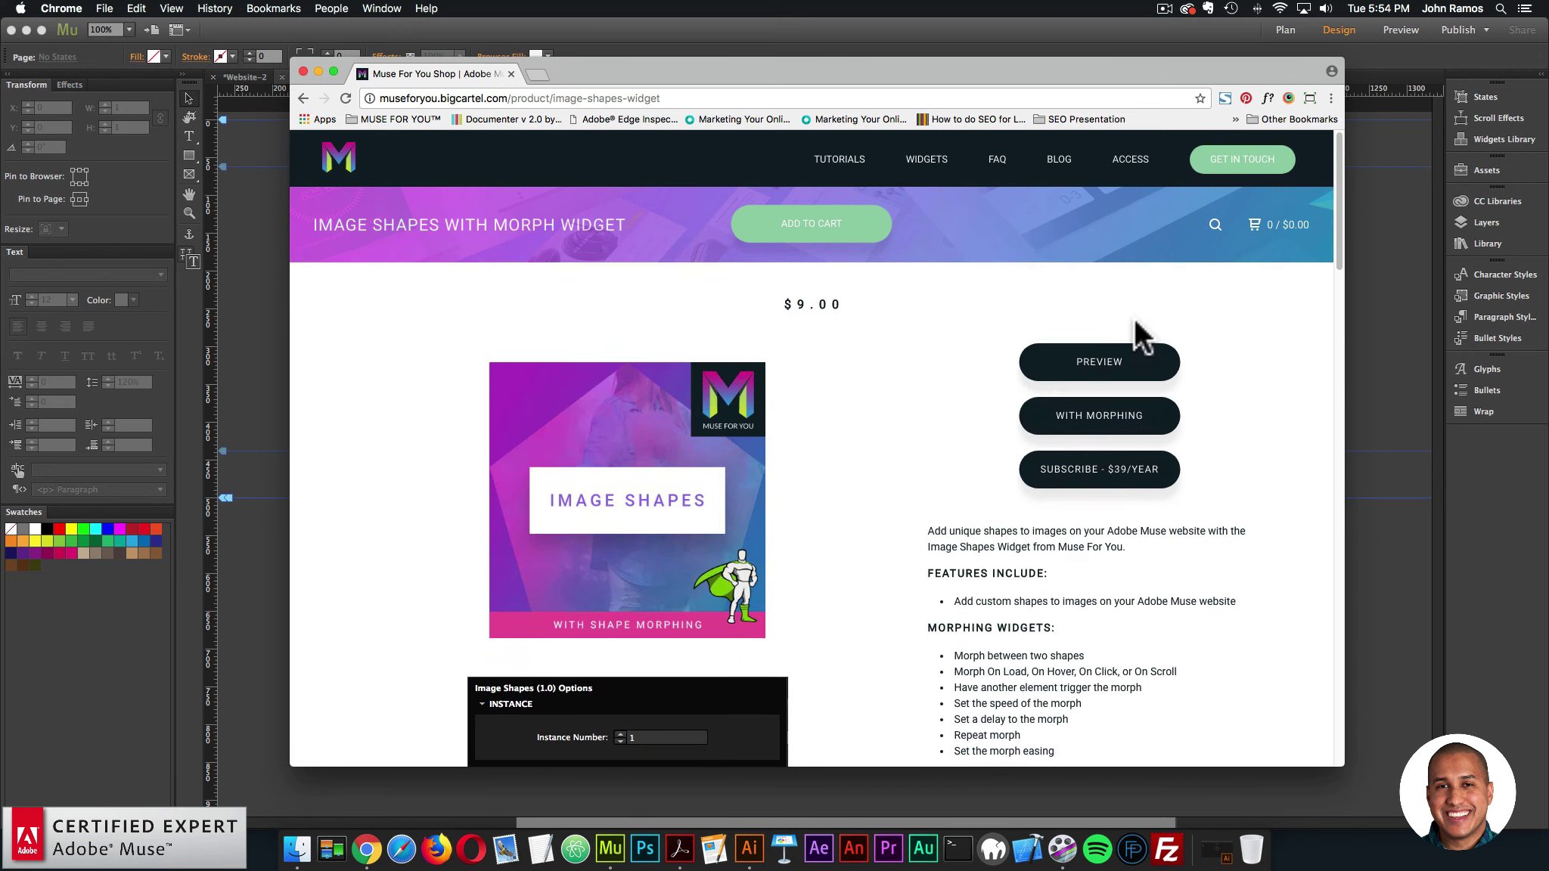
- Preview the basic Image Shapes widget's cropped-image examples and reopen the Image Shapes with Morph demo
left_click(1102, 365)
scroll(830, 404, "down", 3)
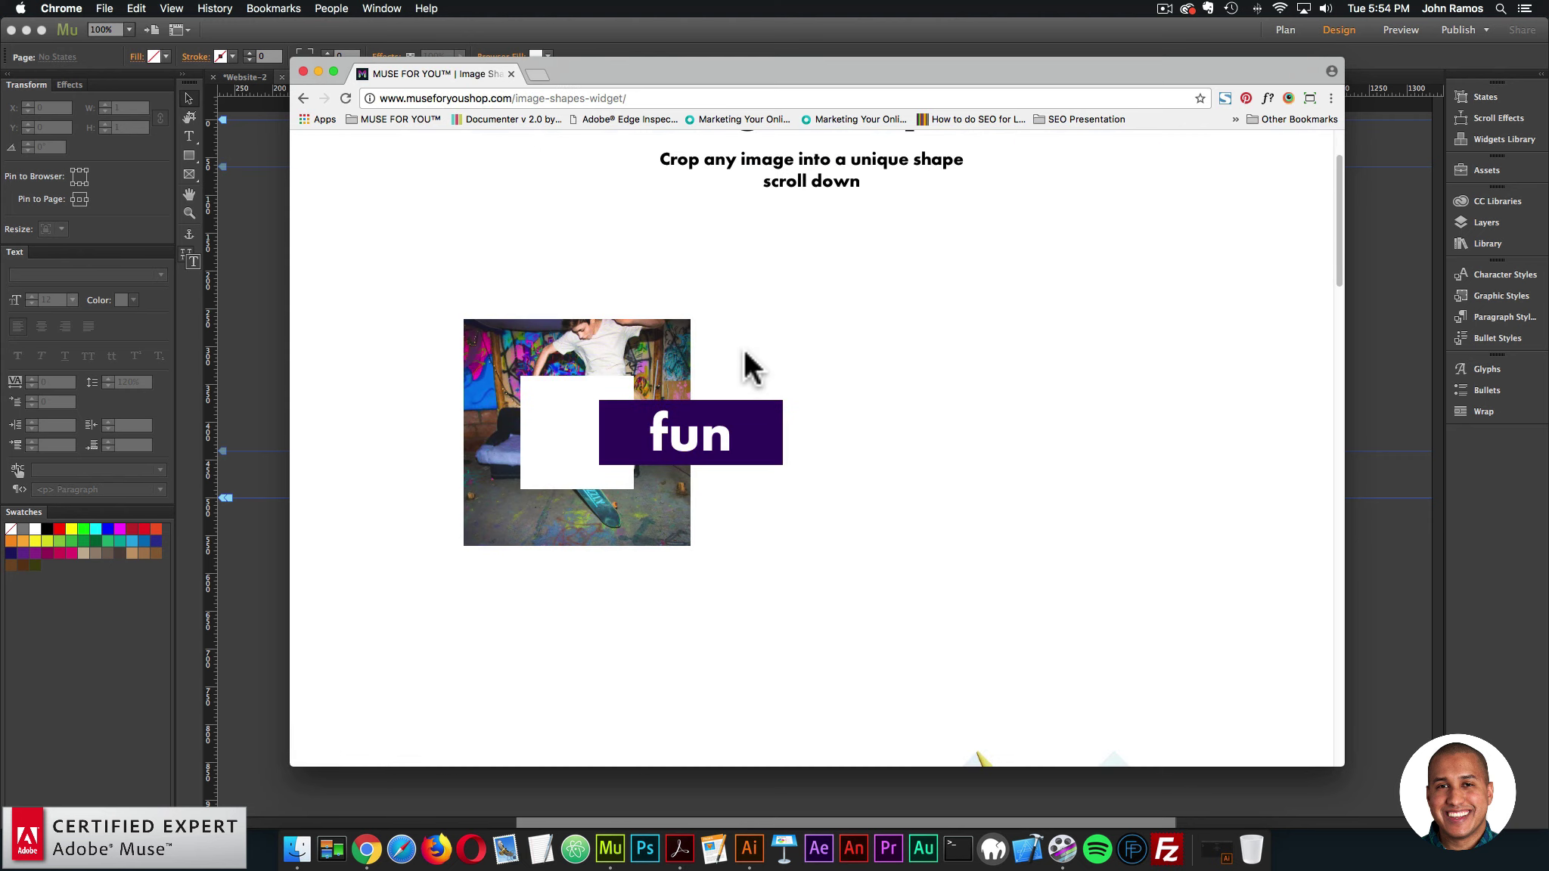
scroll(831, 363, "down", 4)
scroll(726, 335, "up", 5)
scroll(724, 334, "down", 5)
scroll(725, 335, "up", 2)
scroll(725, 335, "down", 6)
scroll(725, 336, "down", 3)
scroll(767, 367, "up", 10)
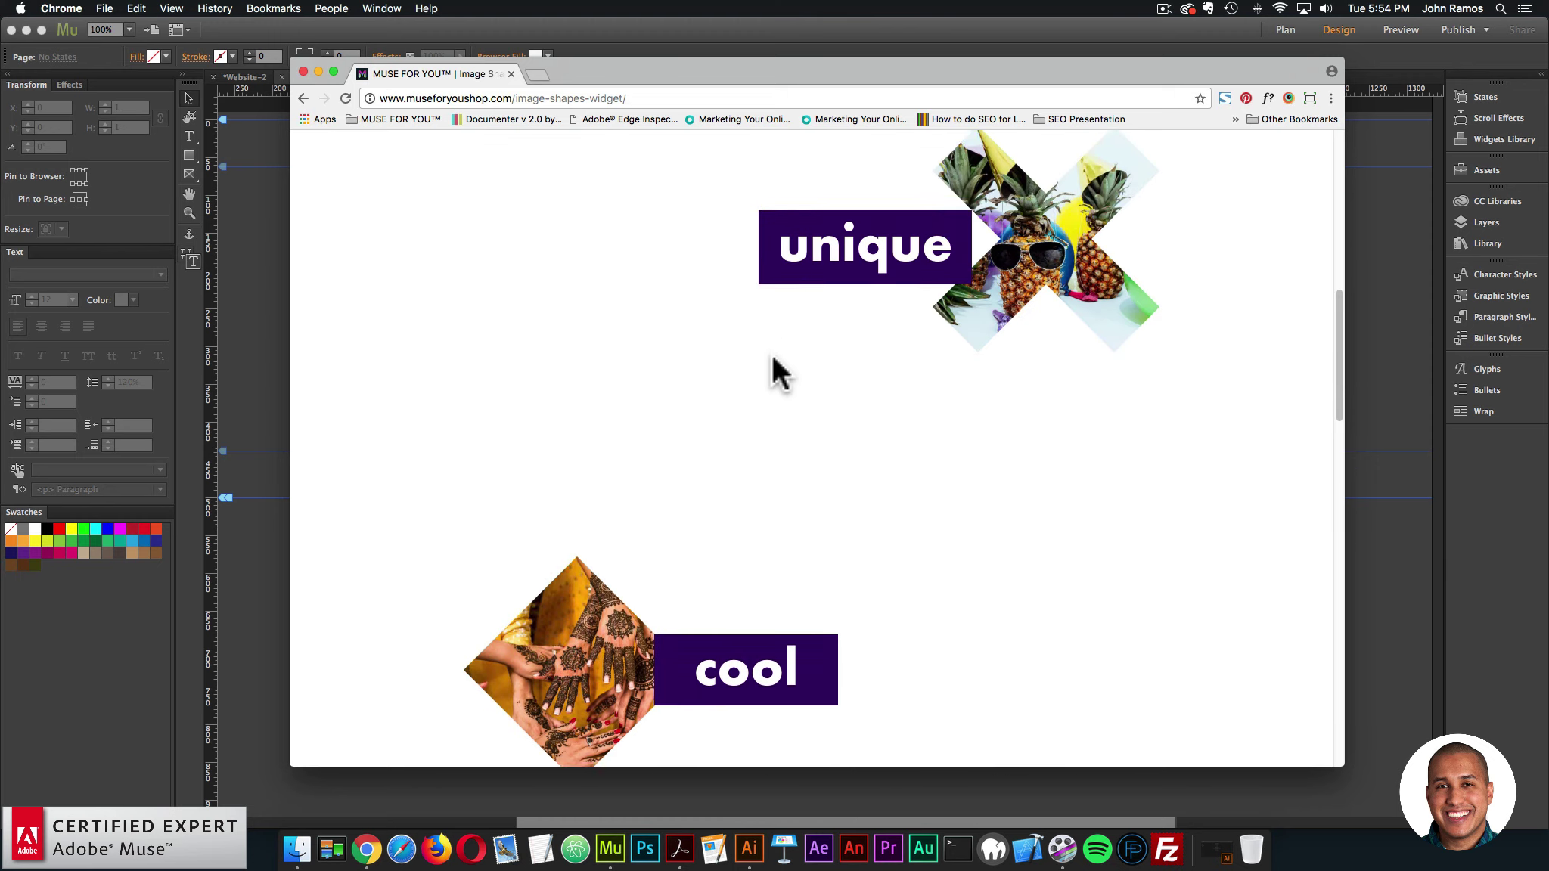
left_click(1132, 170)
mouse_move(603, 428)
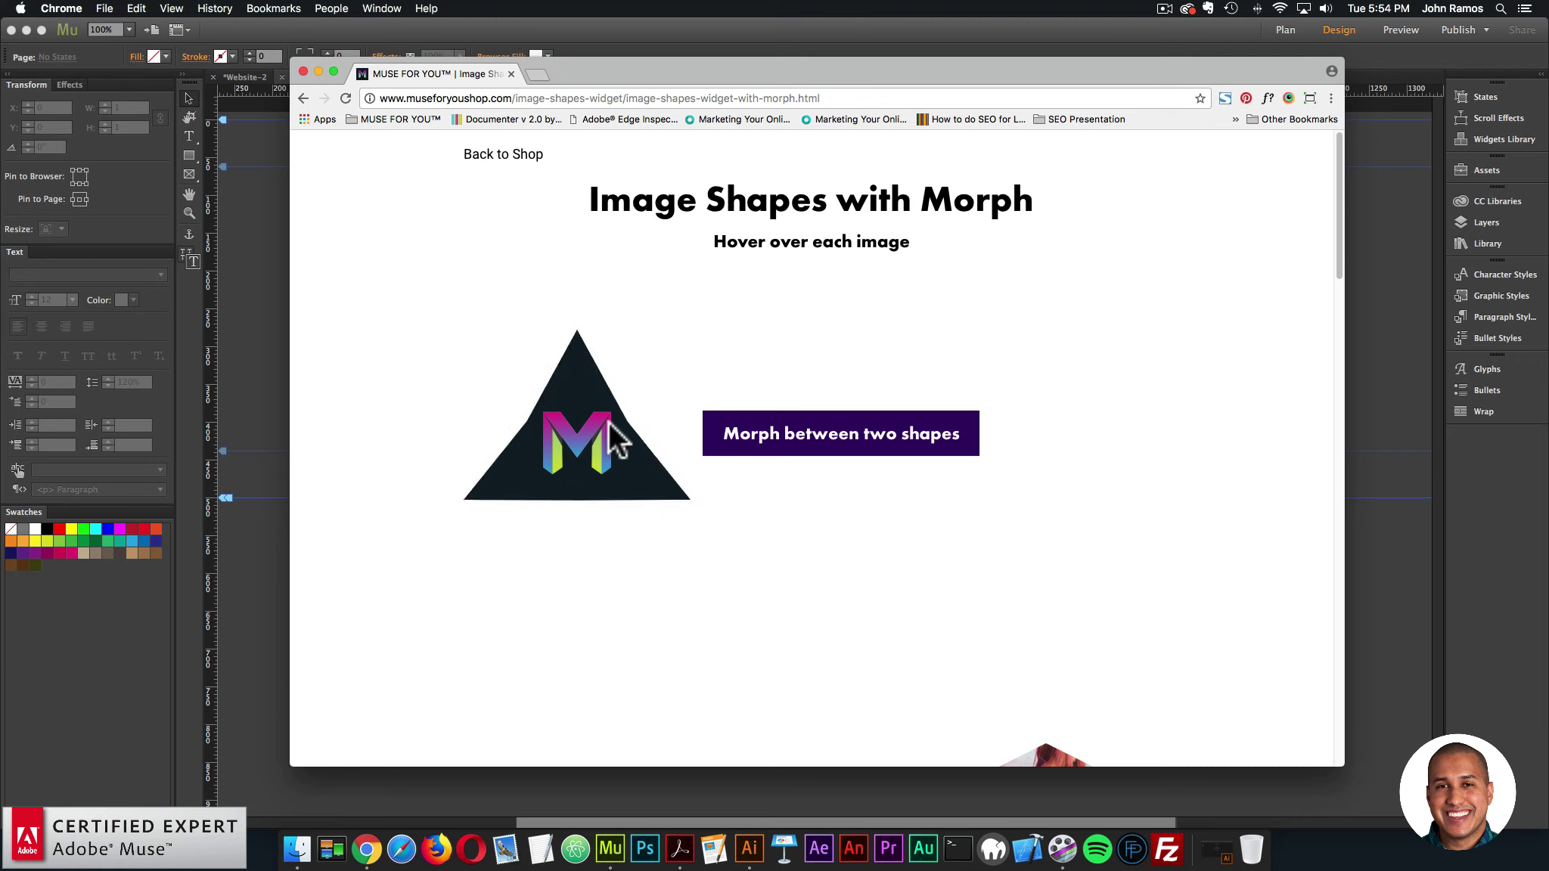
- Switch to Adobe Muse, search the library for "image shapes" and select the Image Shapes – Morph widget
left_click(1358, 310)
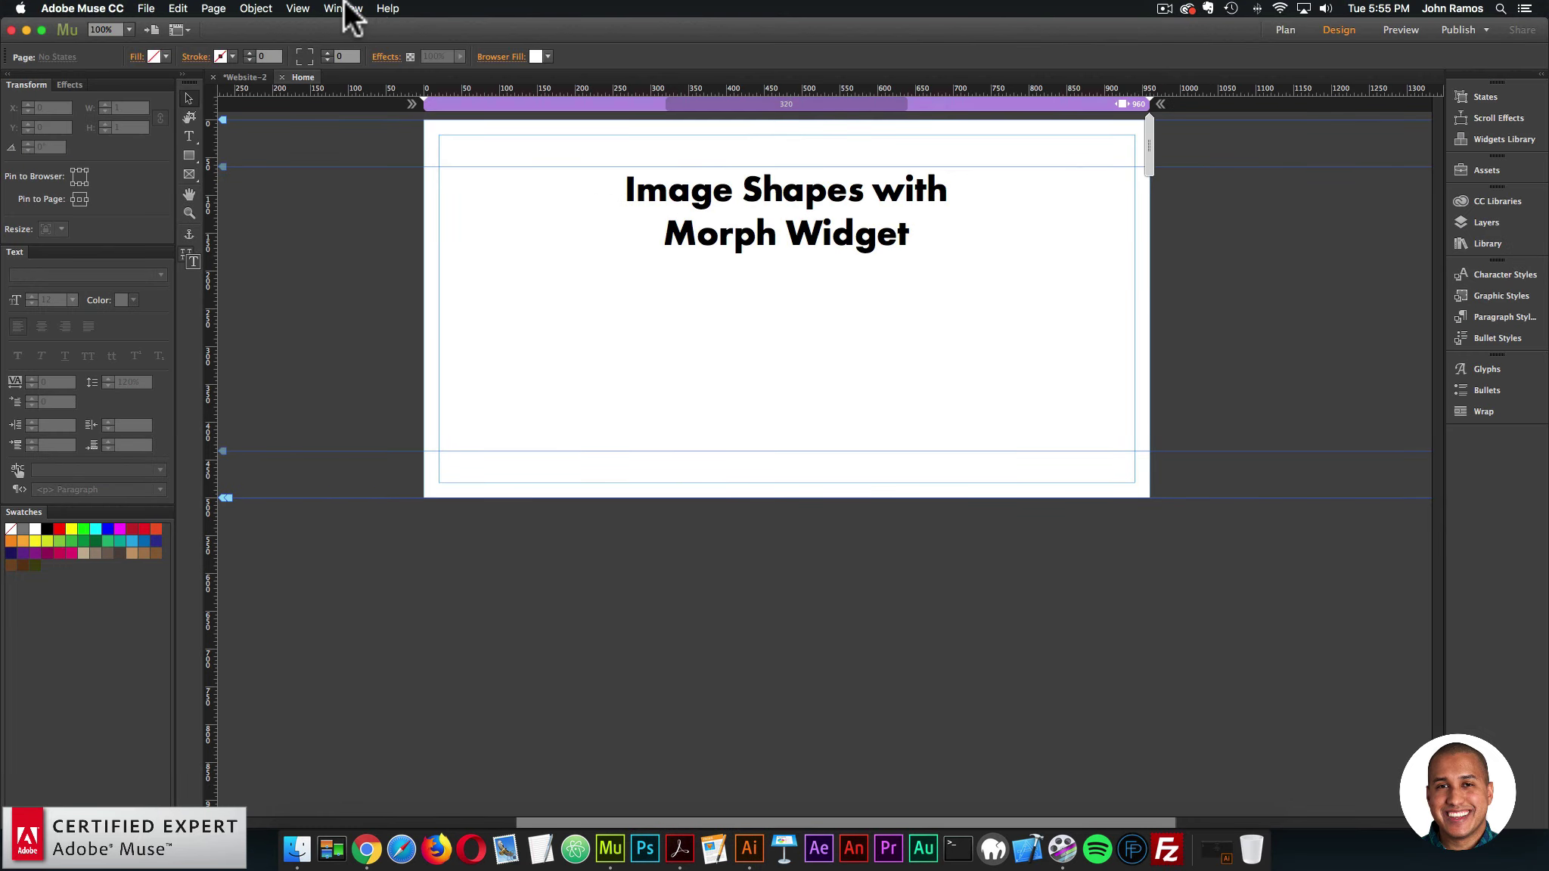
left_click(344, 8)
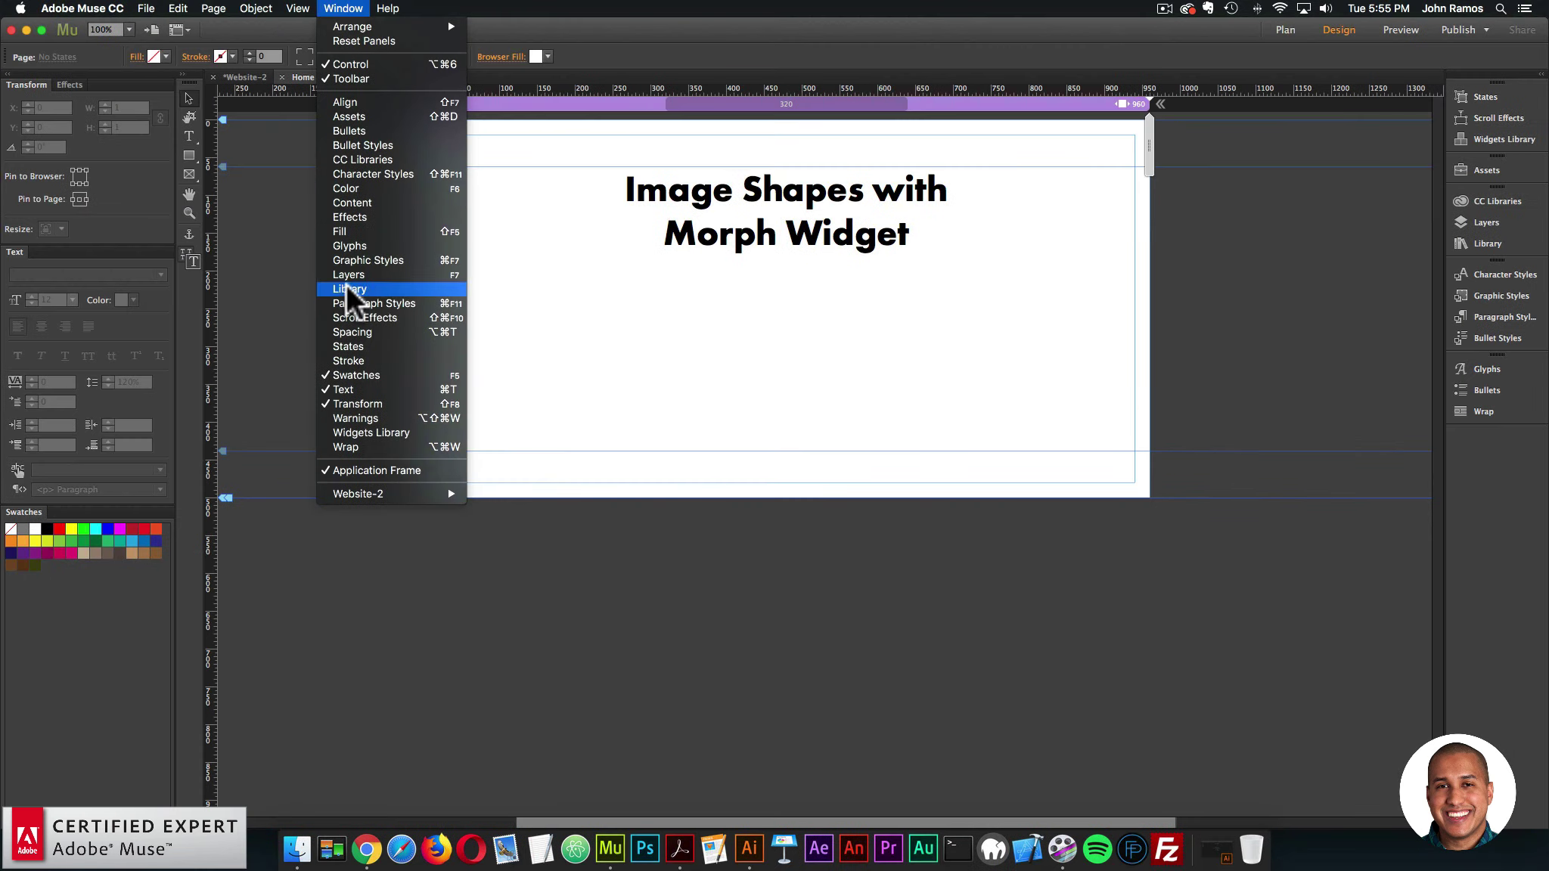
left_click(348, 771)
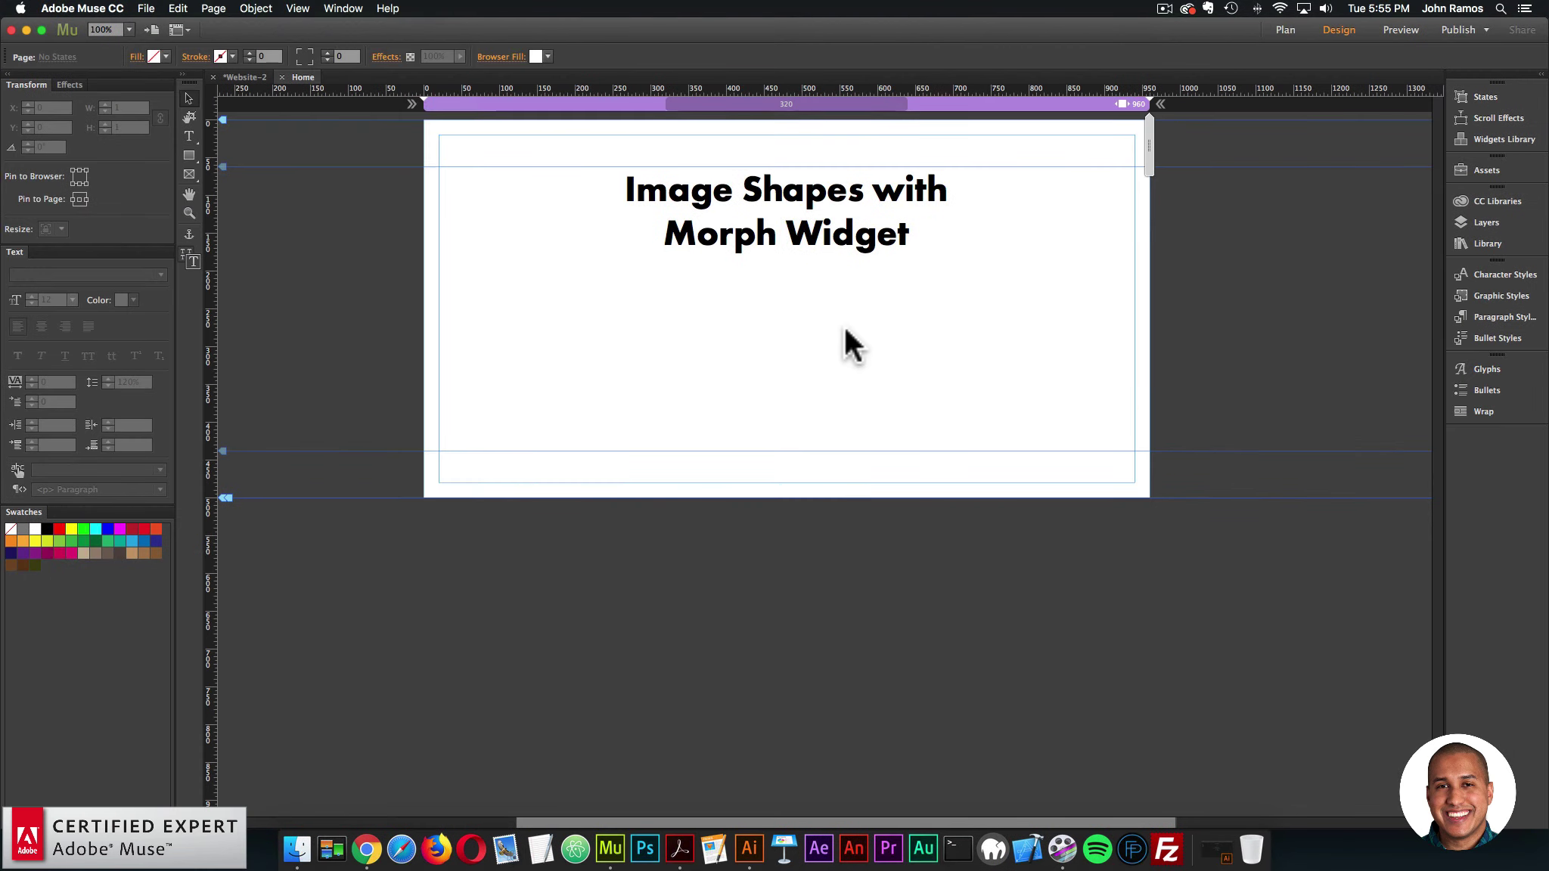
left_click(1515, 246)
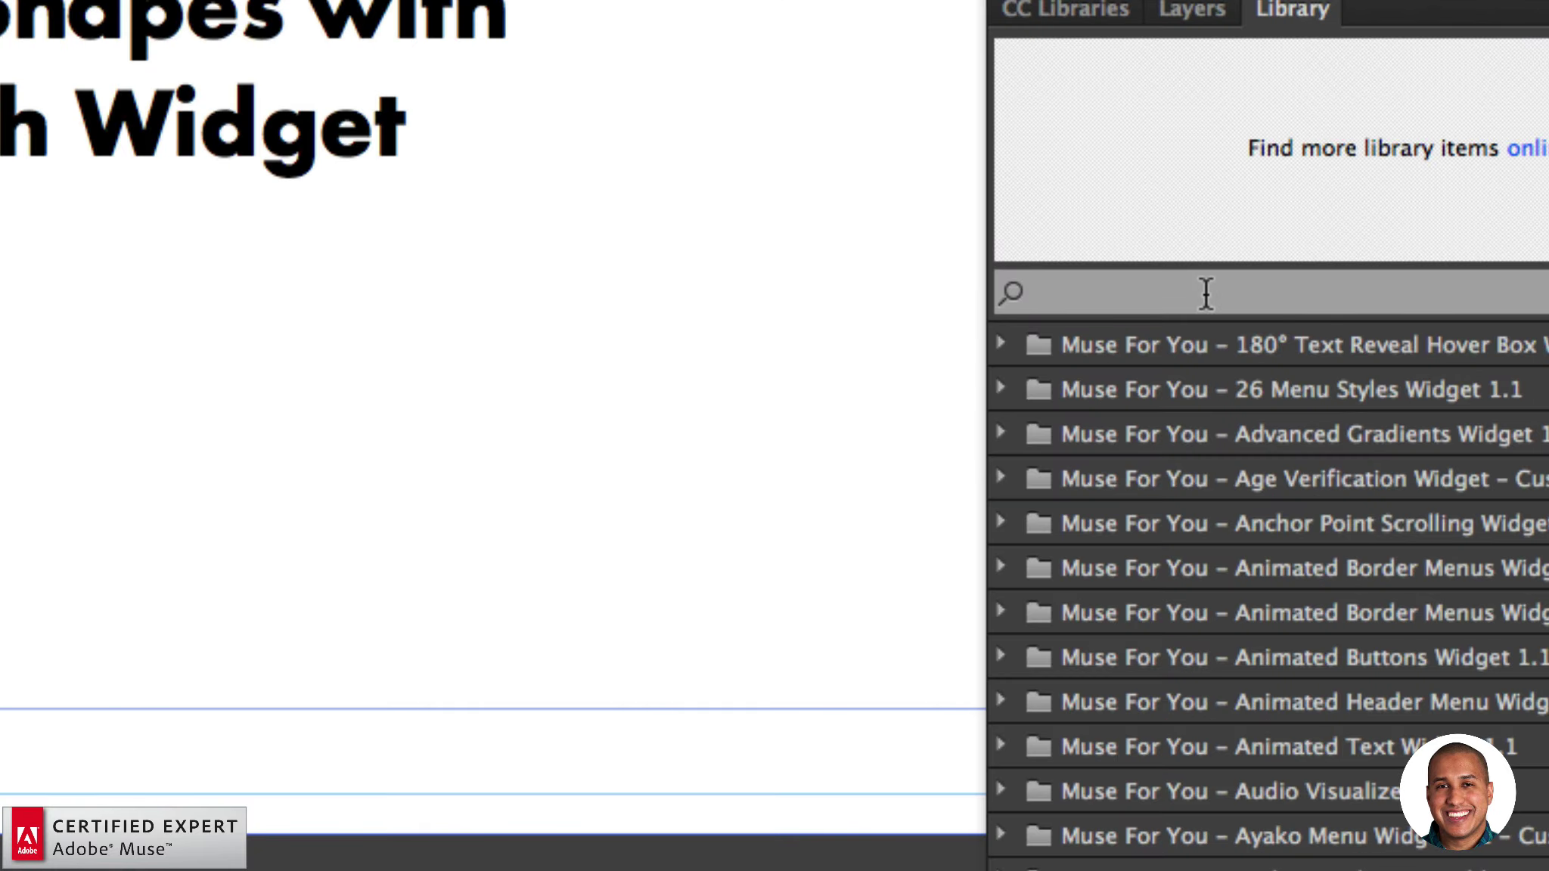
left_click(1206, 293)
type("image shapes")
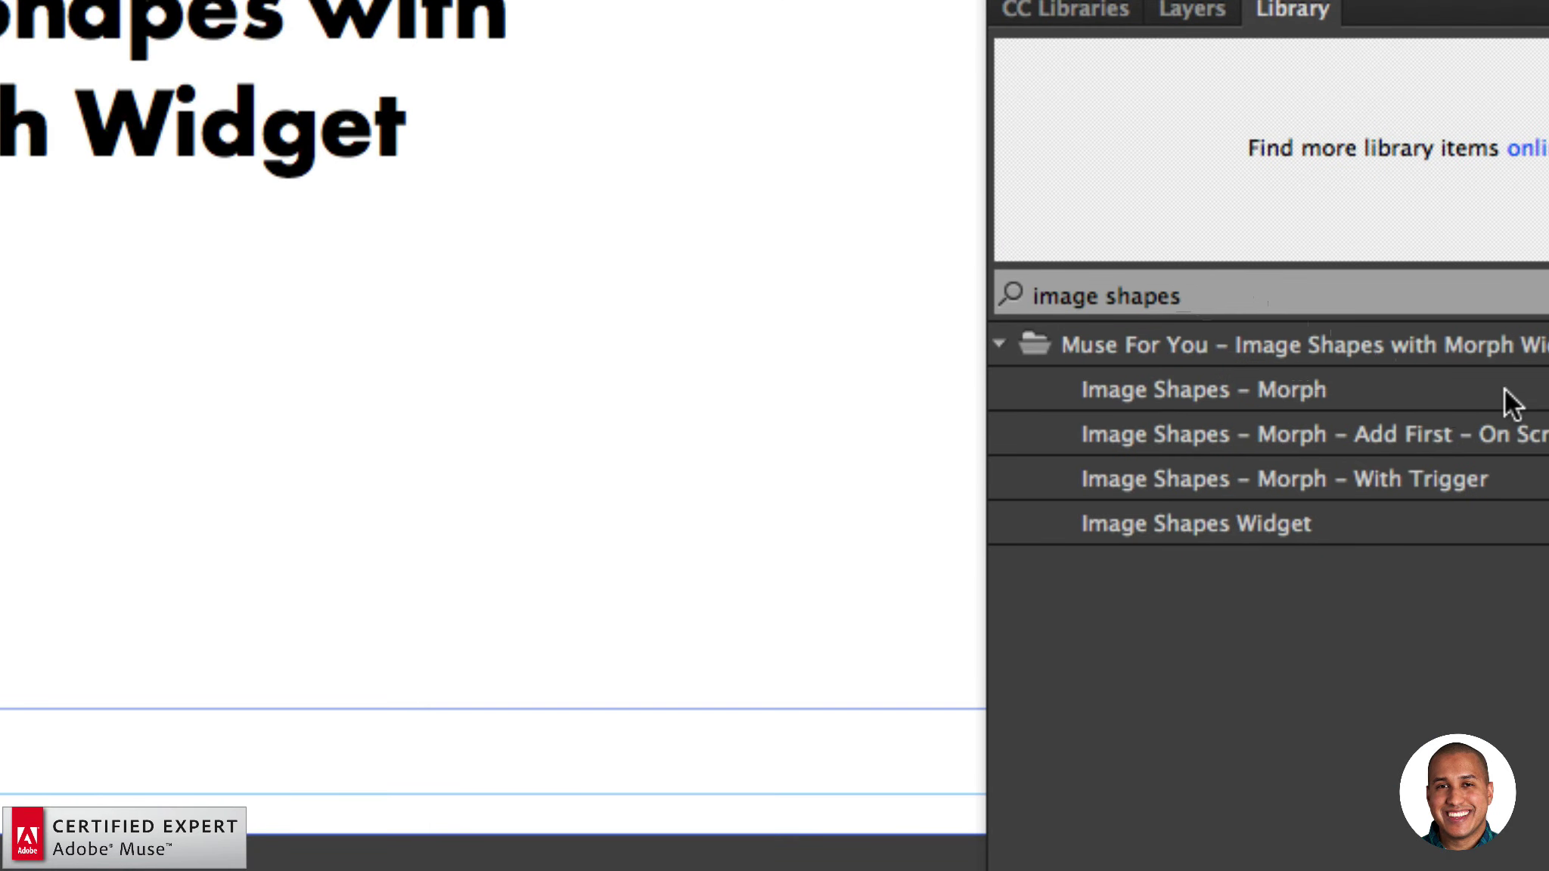
left_click(1352, 391)
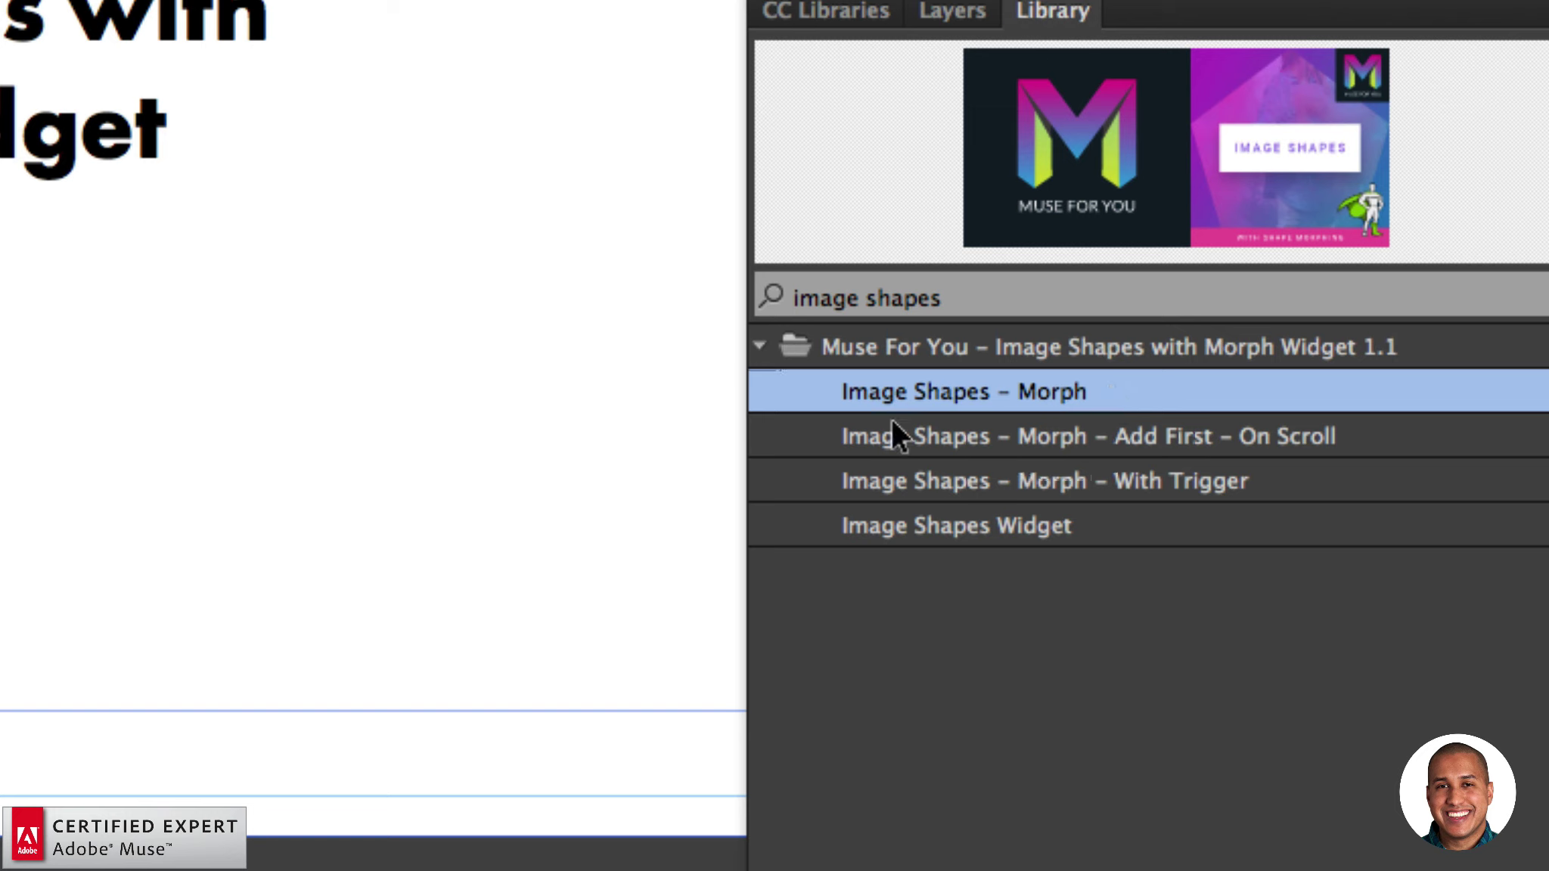
- Look through the library's Add First – On Scroll, With Trigger and basic Image Shapes widget variants
left_click(1051, 436)
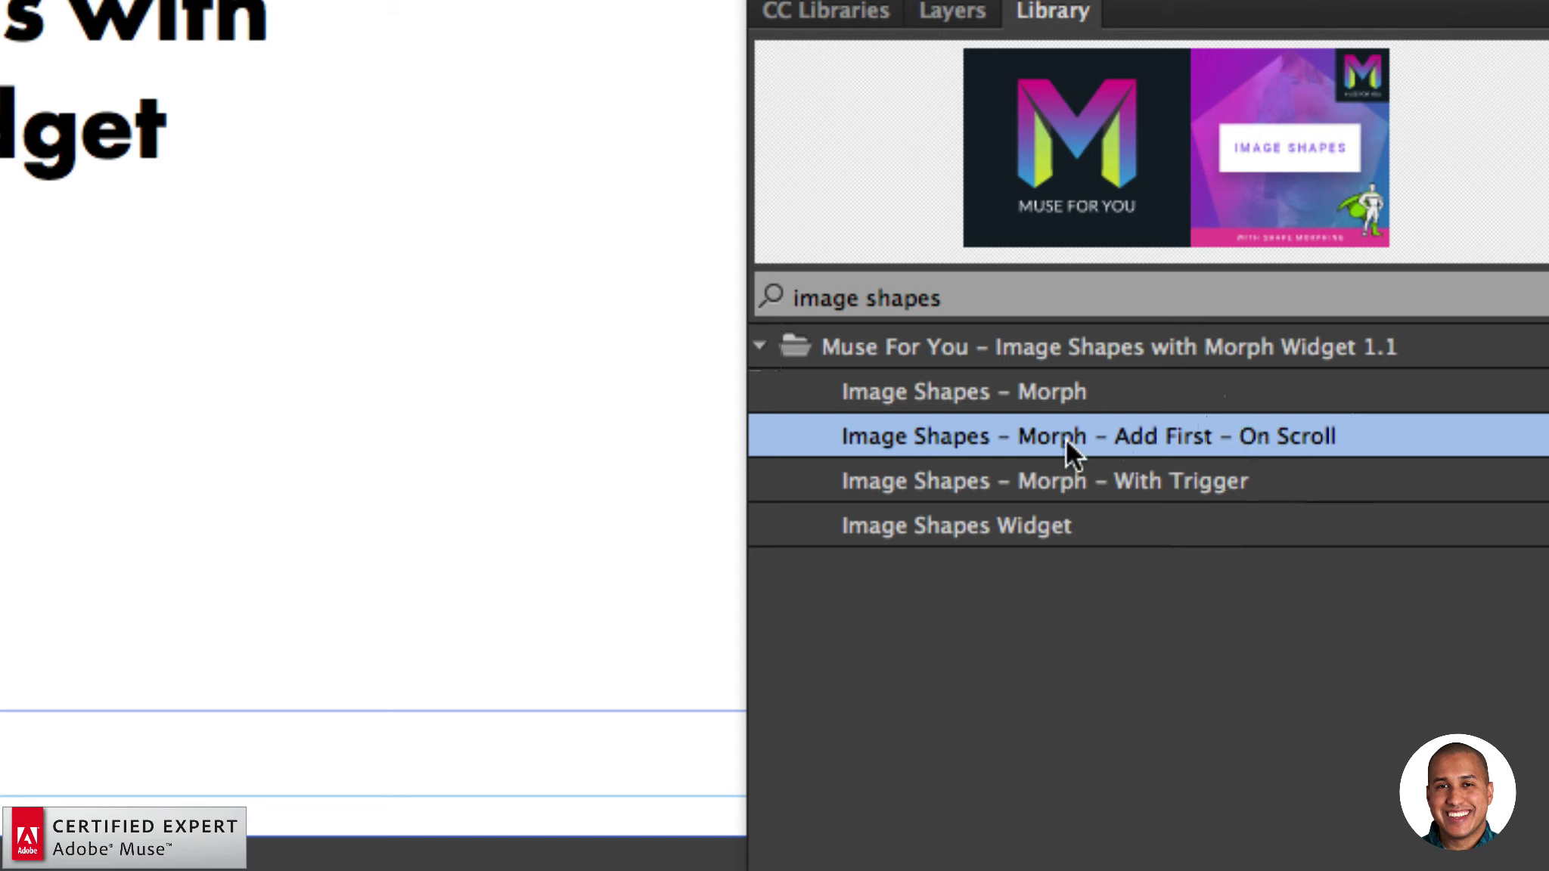
left_click(957, 483)
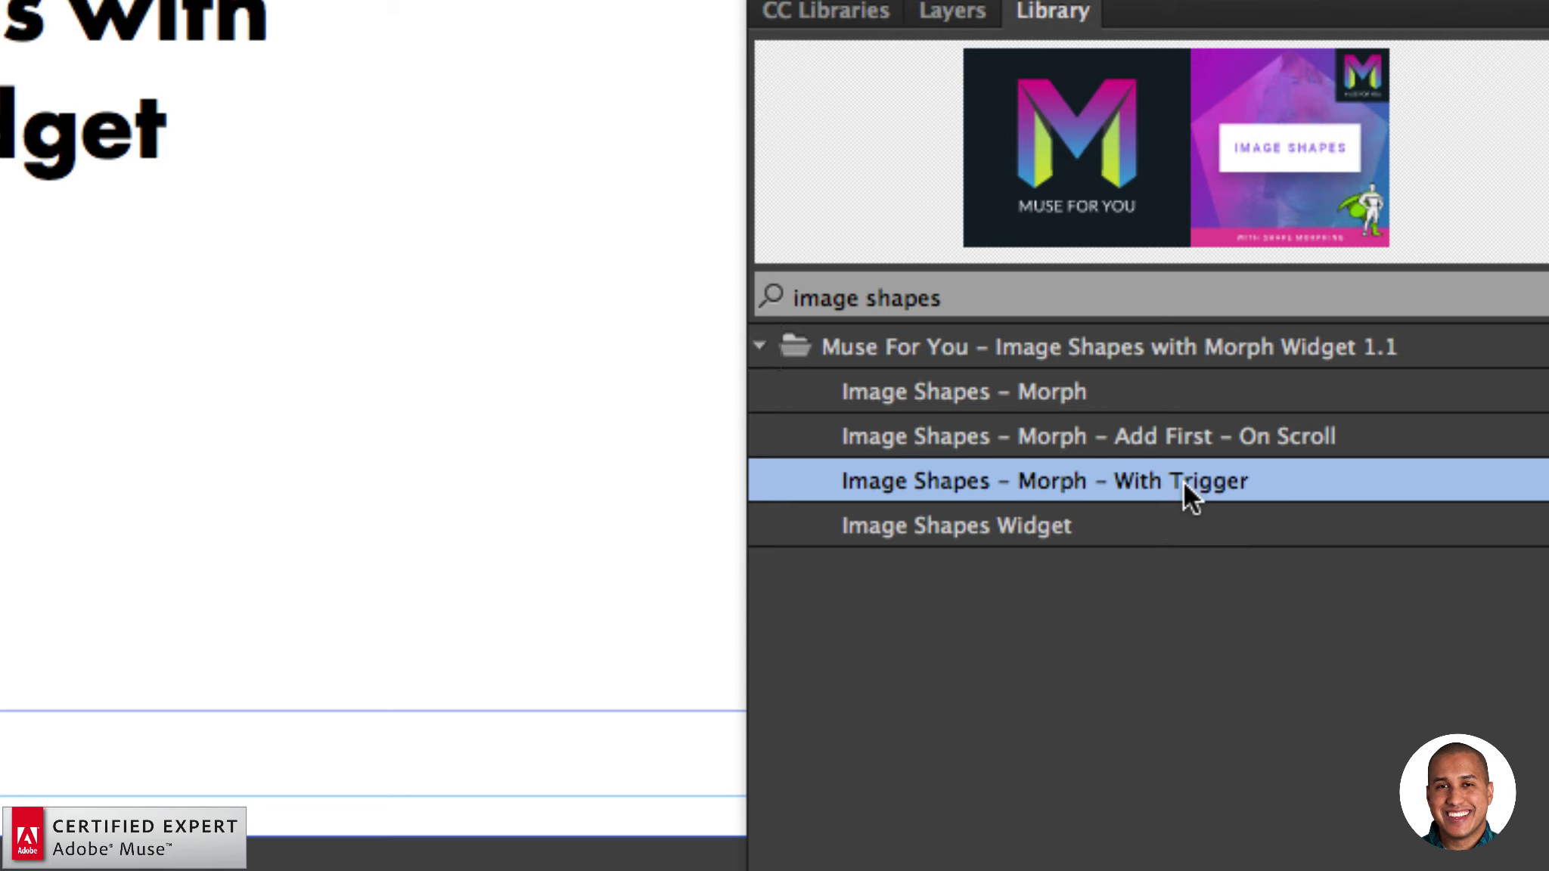
left_click(1048, 526)
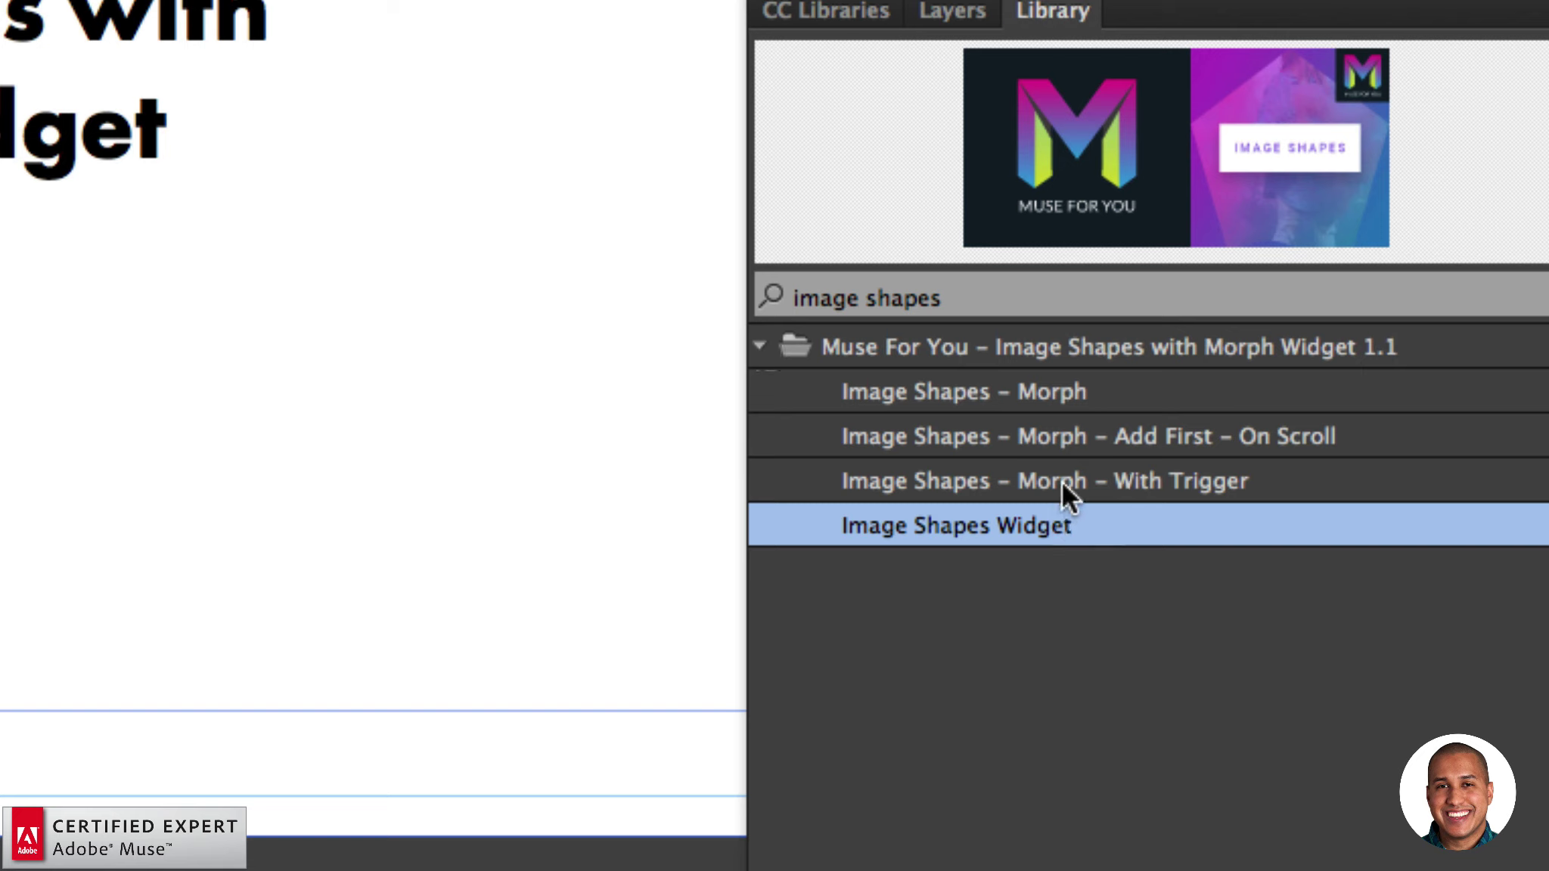
left_click(1061, 482)
left_click(1012, 522)
- Place the Image Shapes – Morph widget on the page, centred below the heading at X 330, Y 218
left_click(1006, 393)
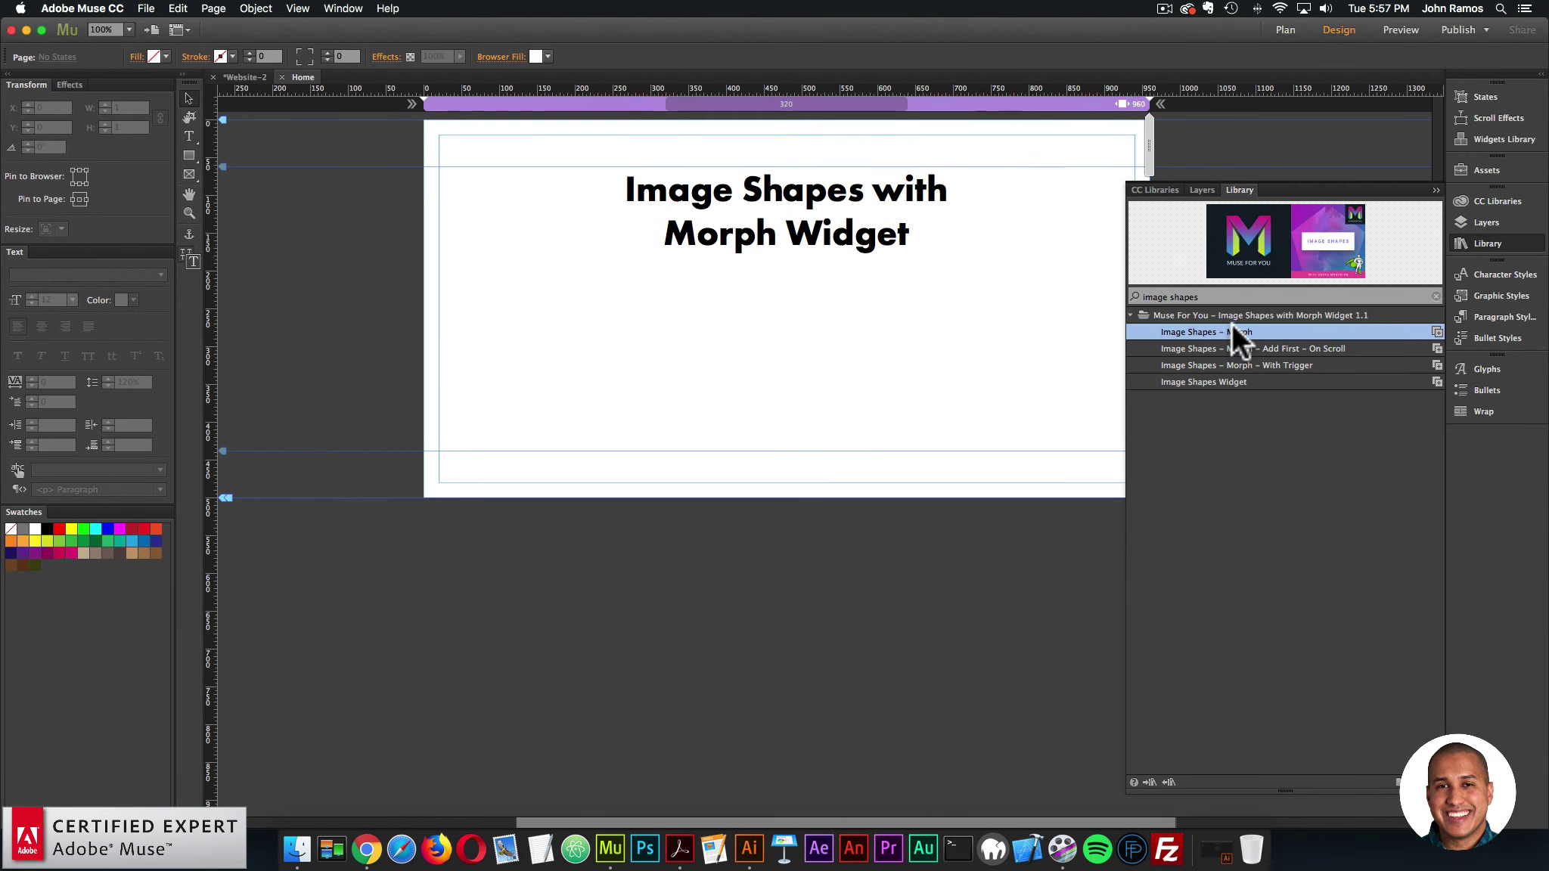
left_click_drag(1029, 394, 719, 297)
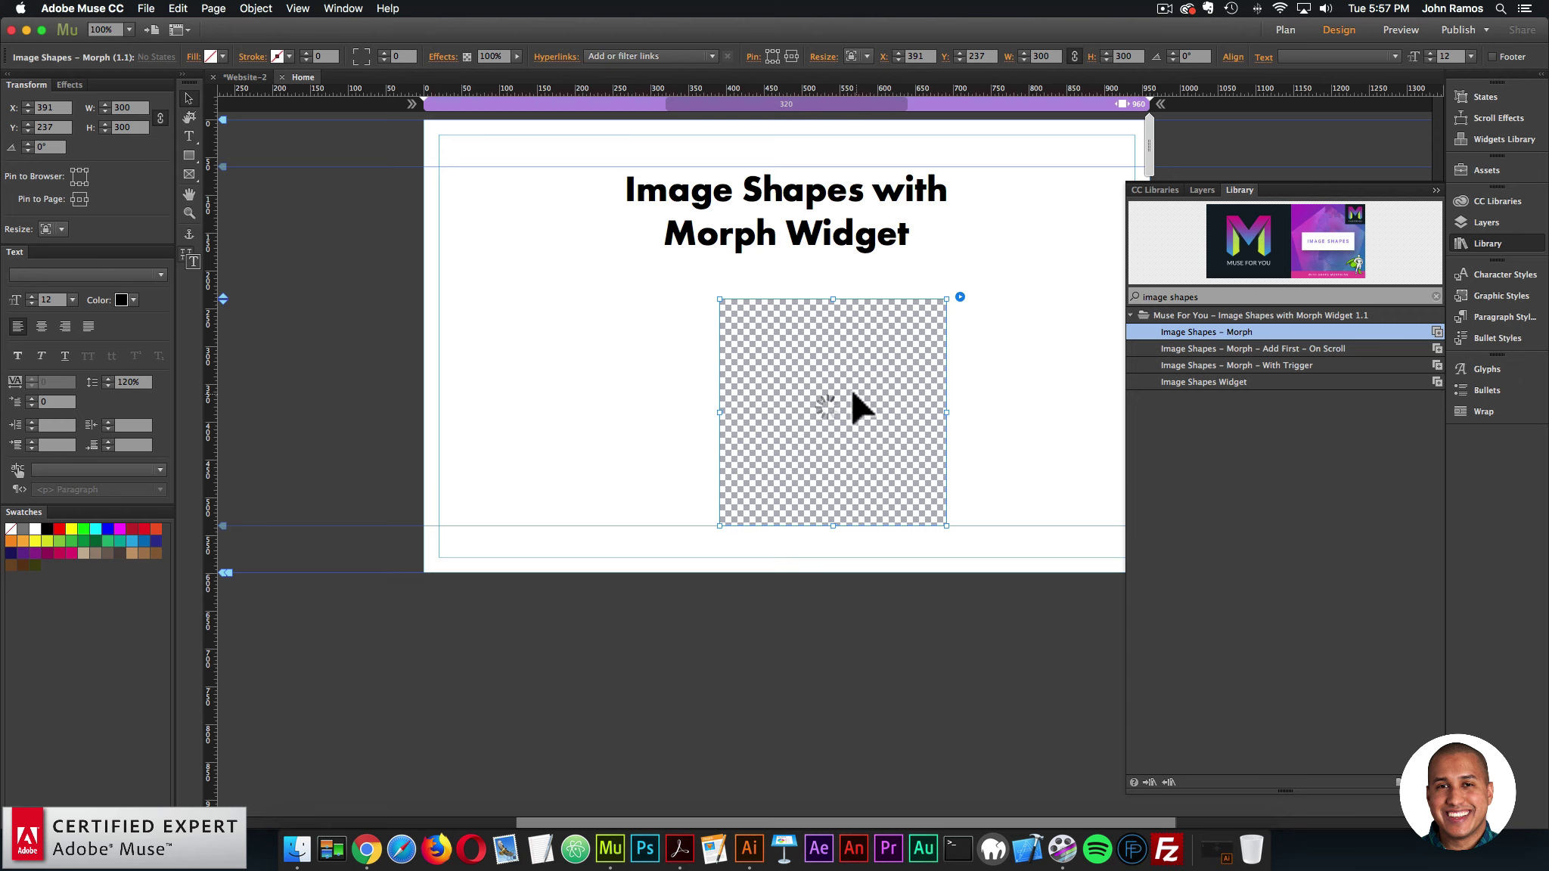
left_click(955, 488)
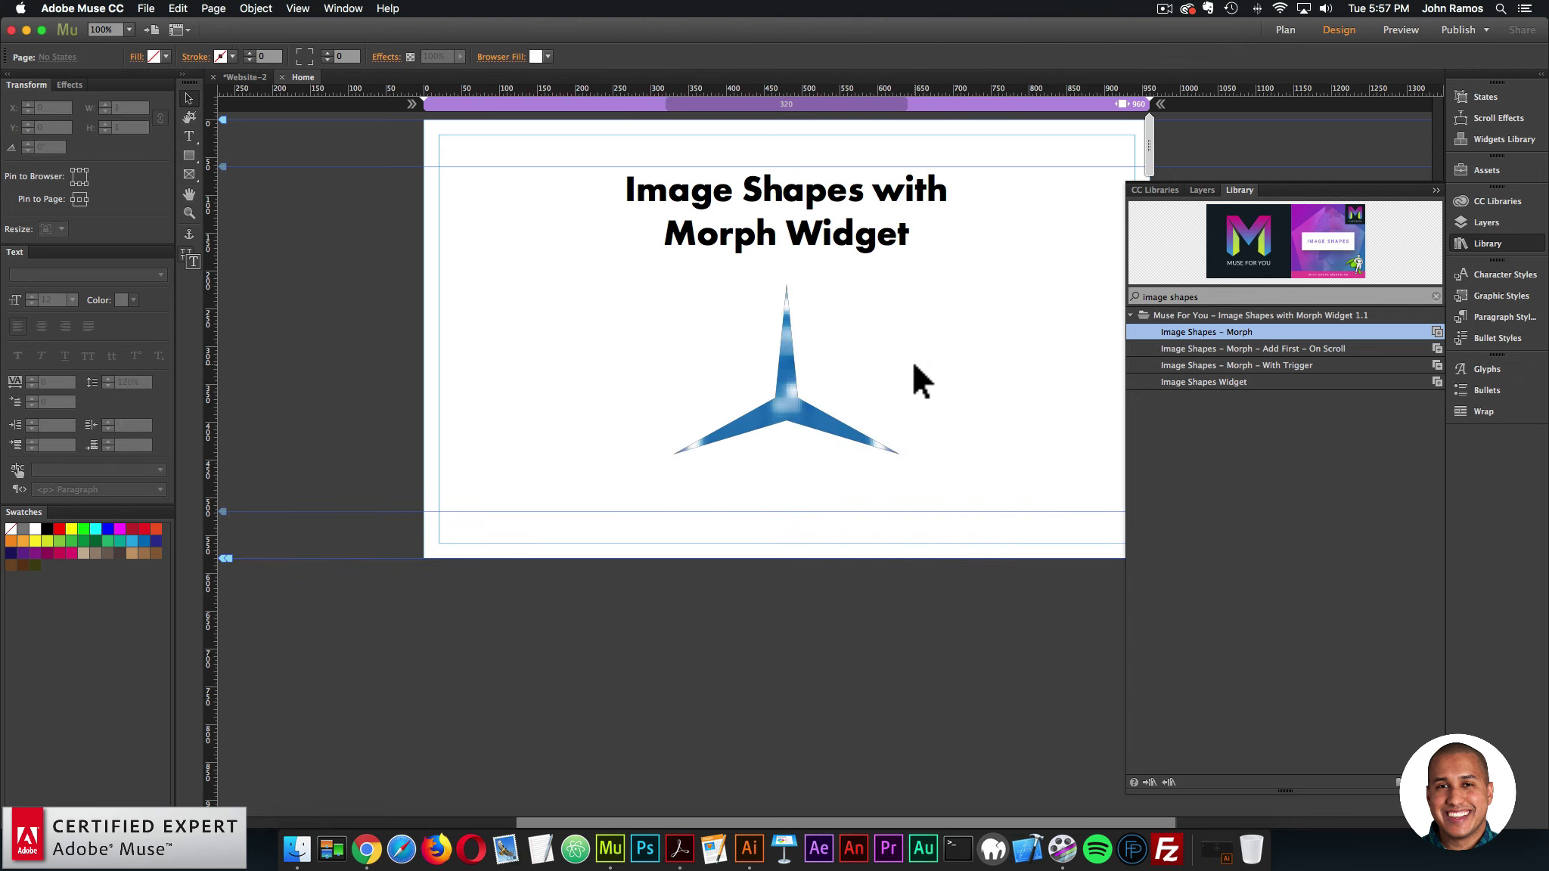
- Preview the page with the default morph widget in the browser, and return to Adobe Muse
left_click(146, 8)
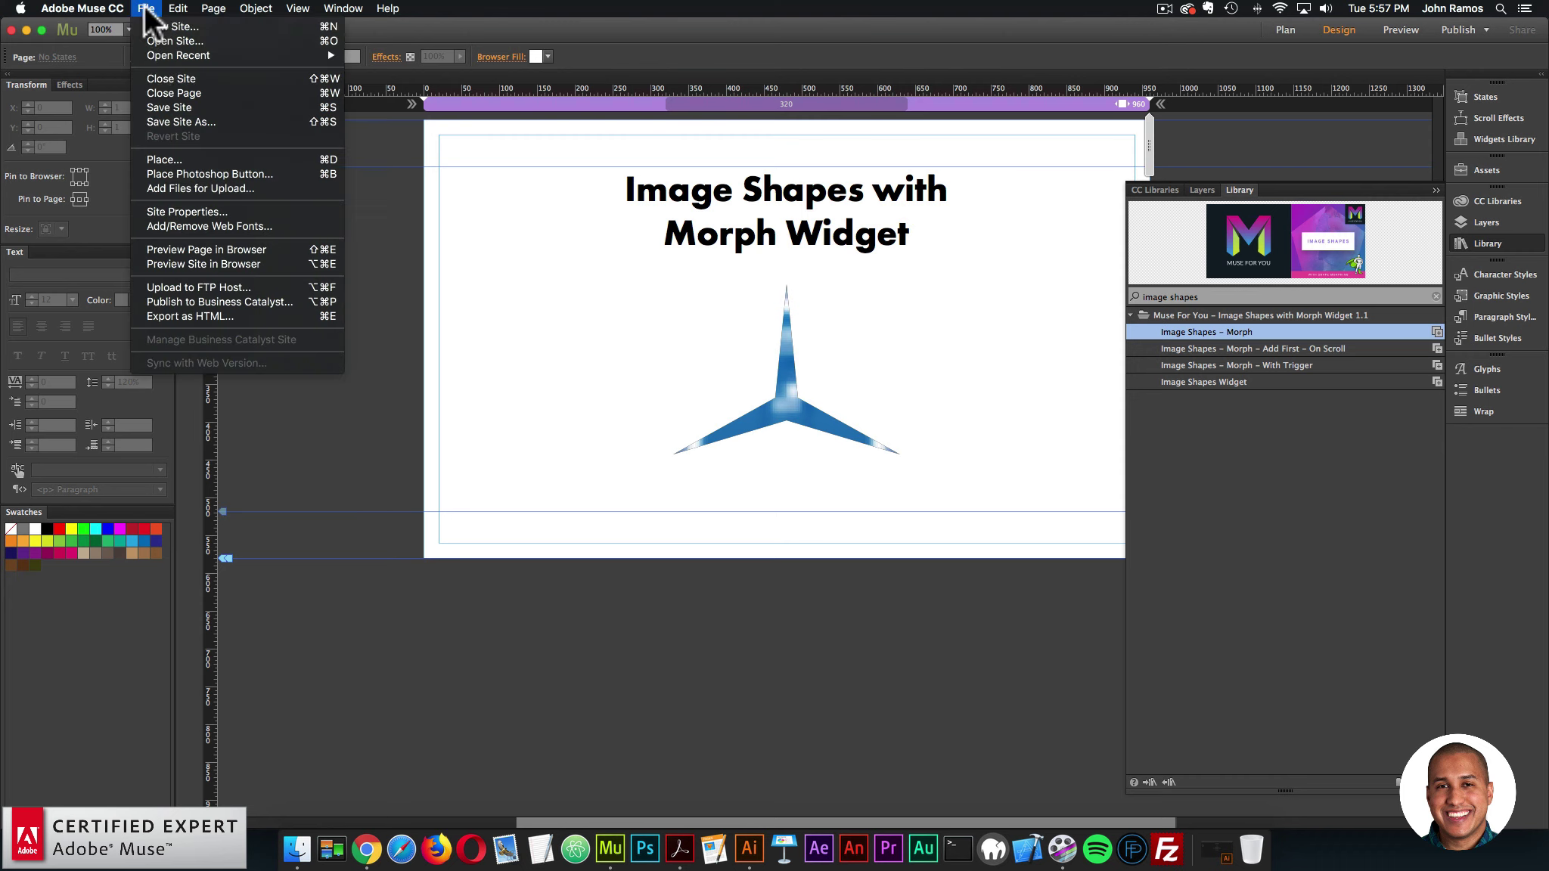
left_click(198, 250)
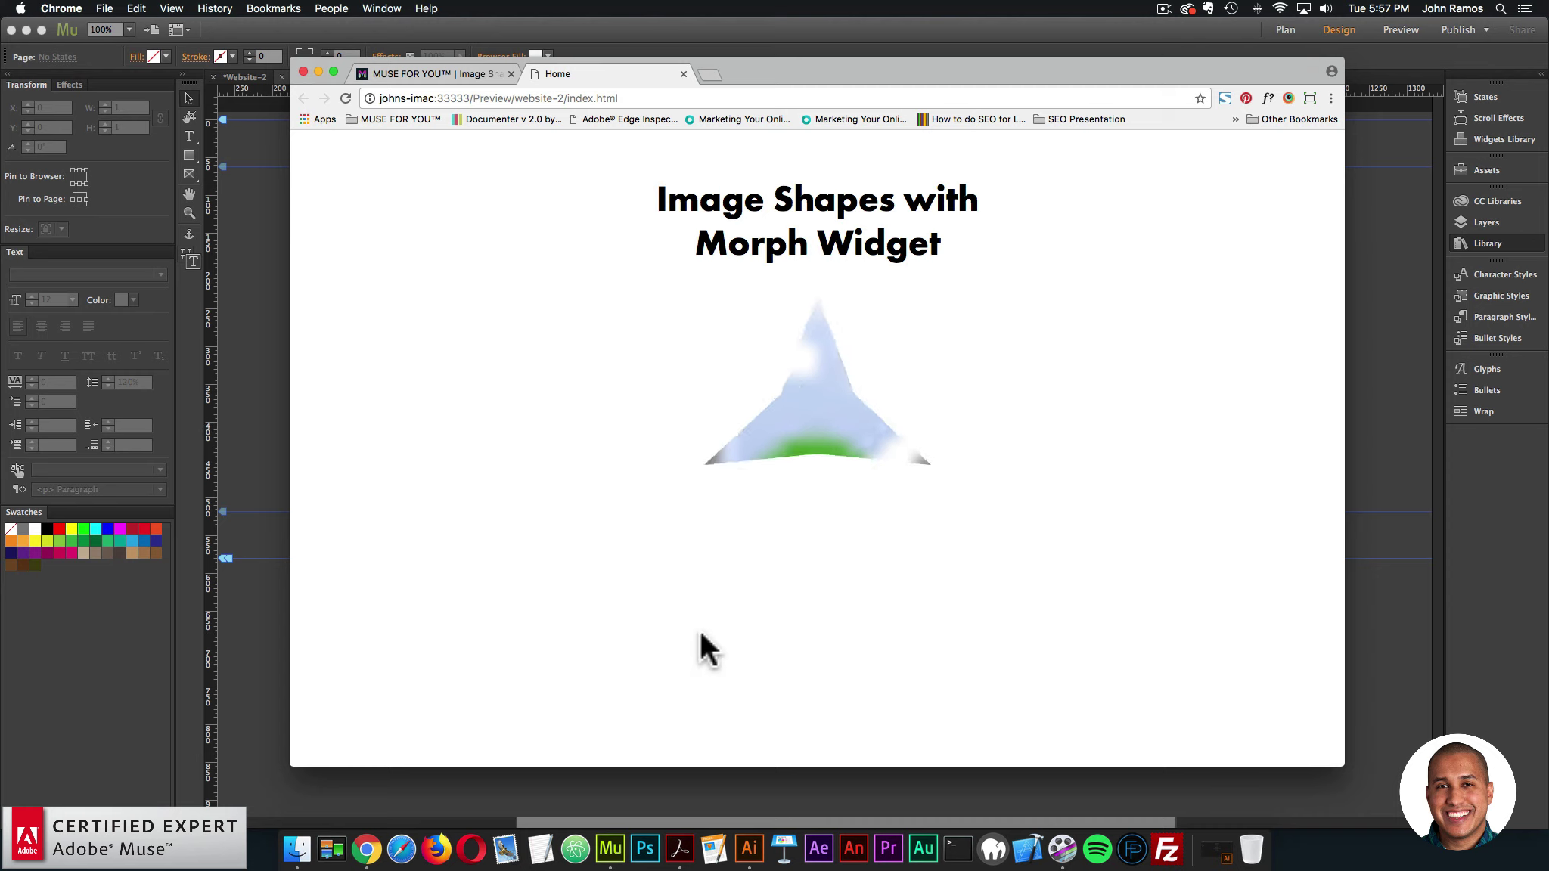
left_click(1369, 356)
- Load the red smoke photo as the morph widget's image and collapse the widget library
left_click(877, 390)
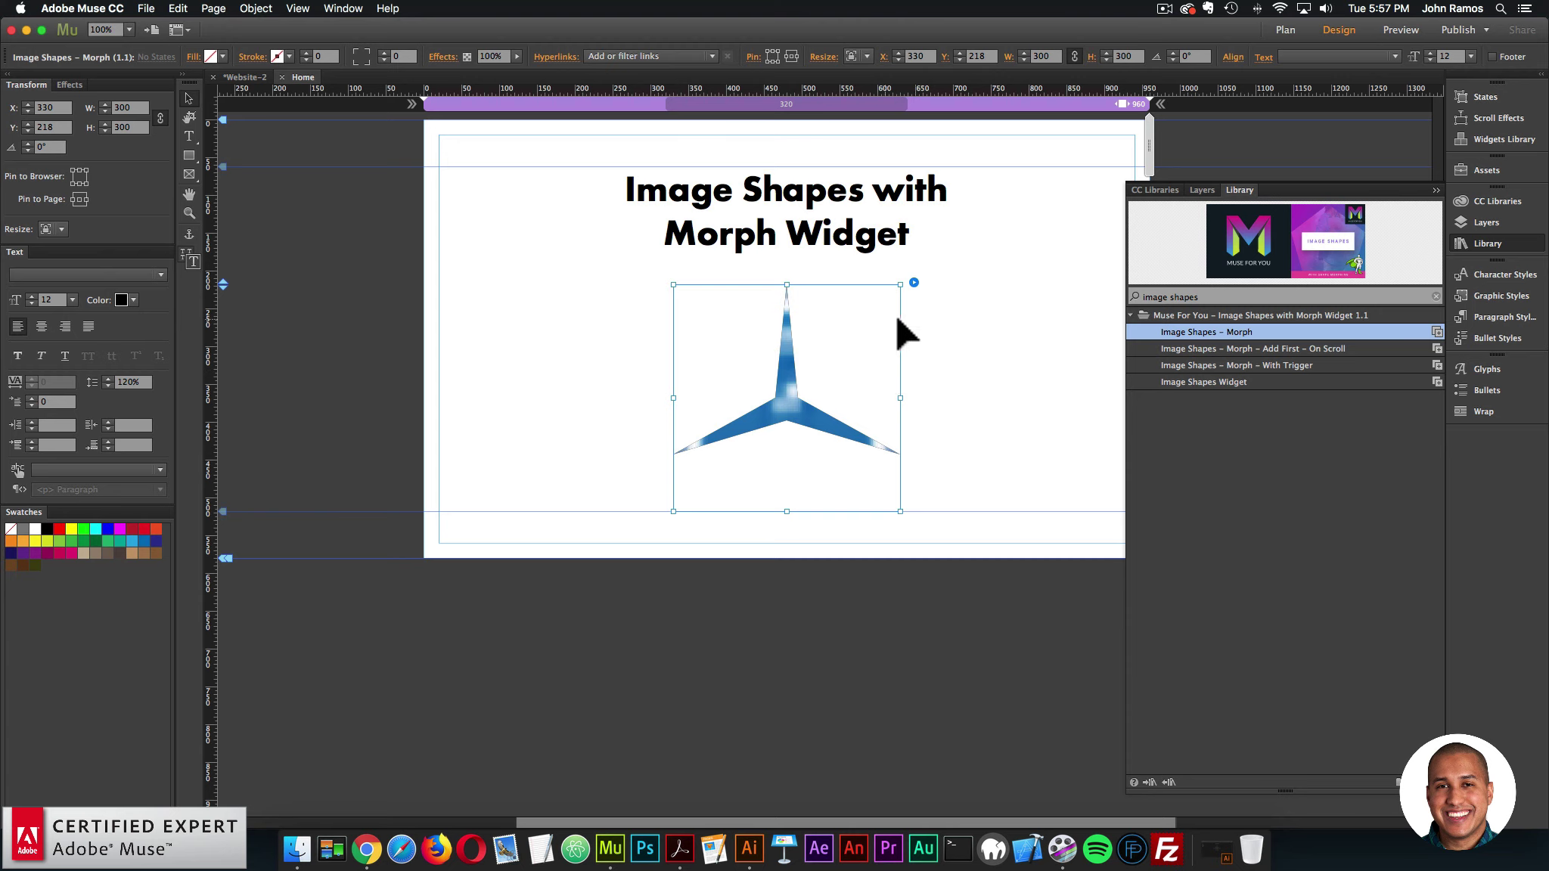
left_click(915, 282)
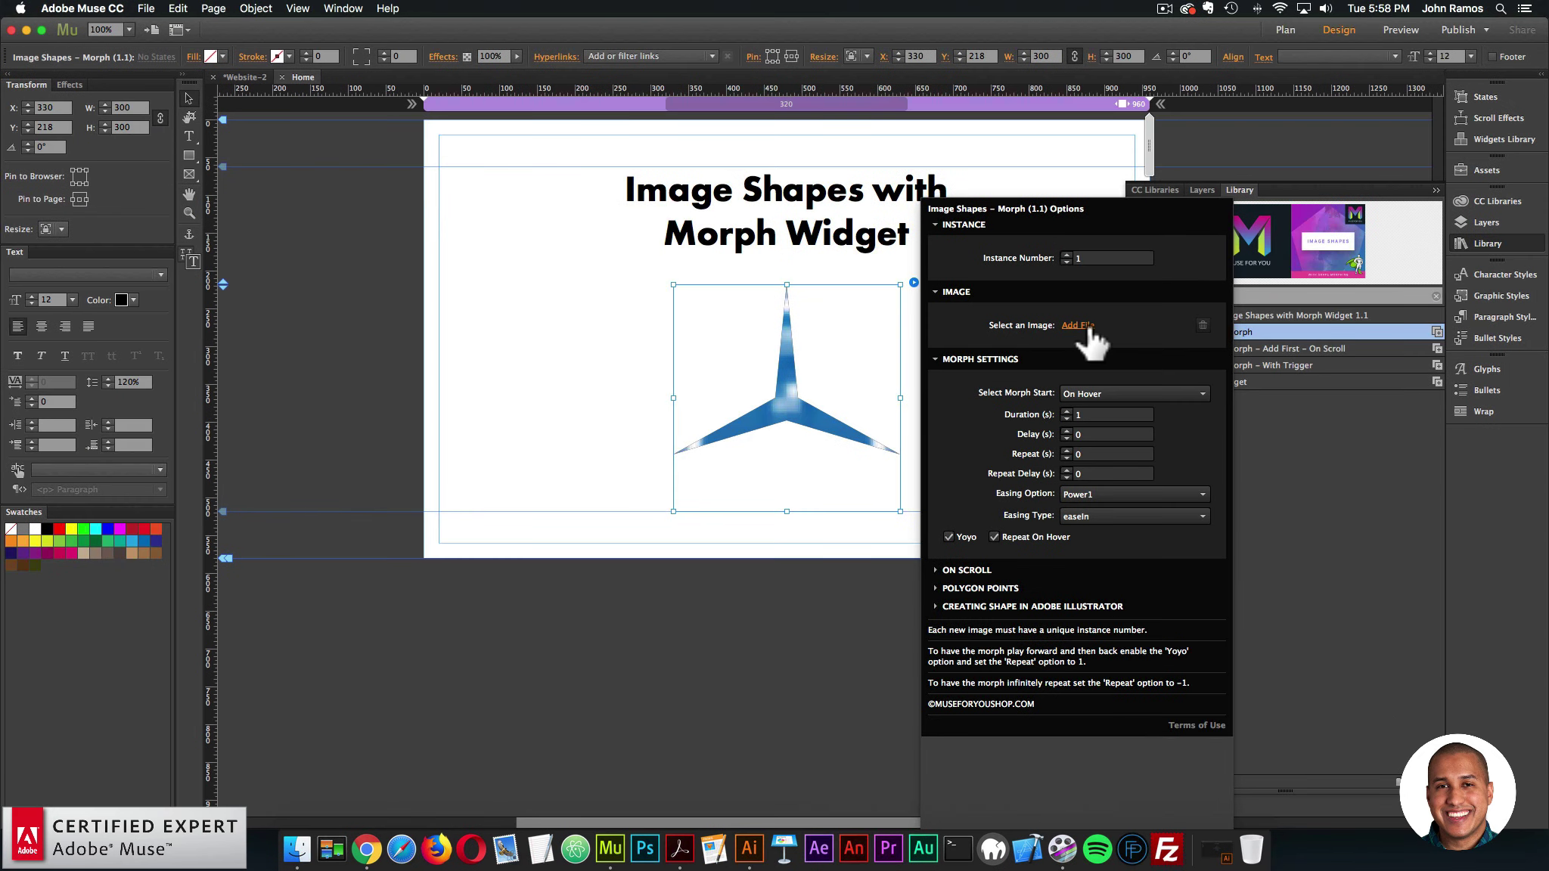
left_click(1082, 326)
double_click(766, 239)
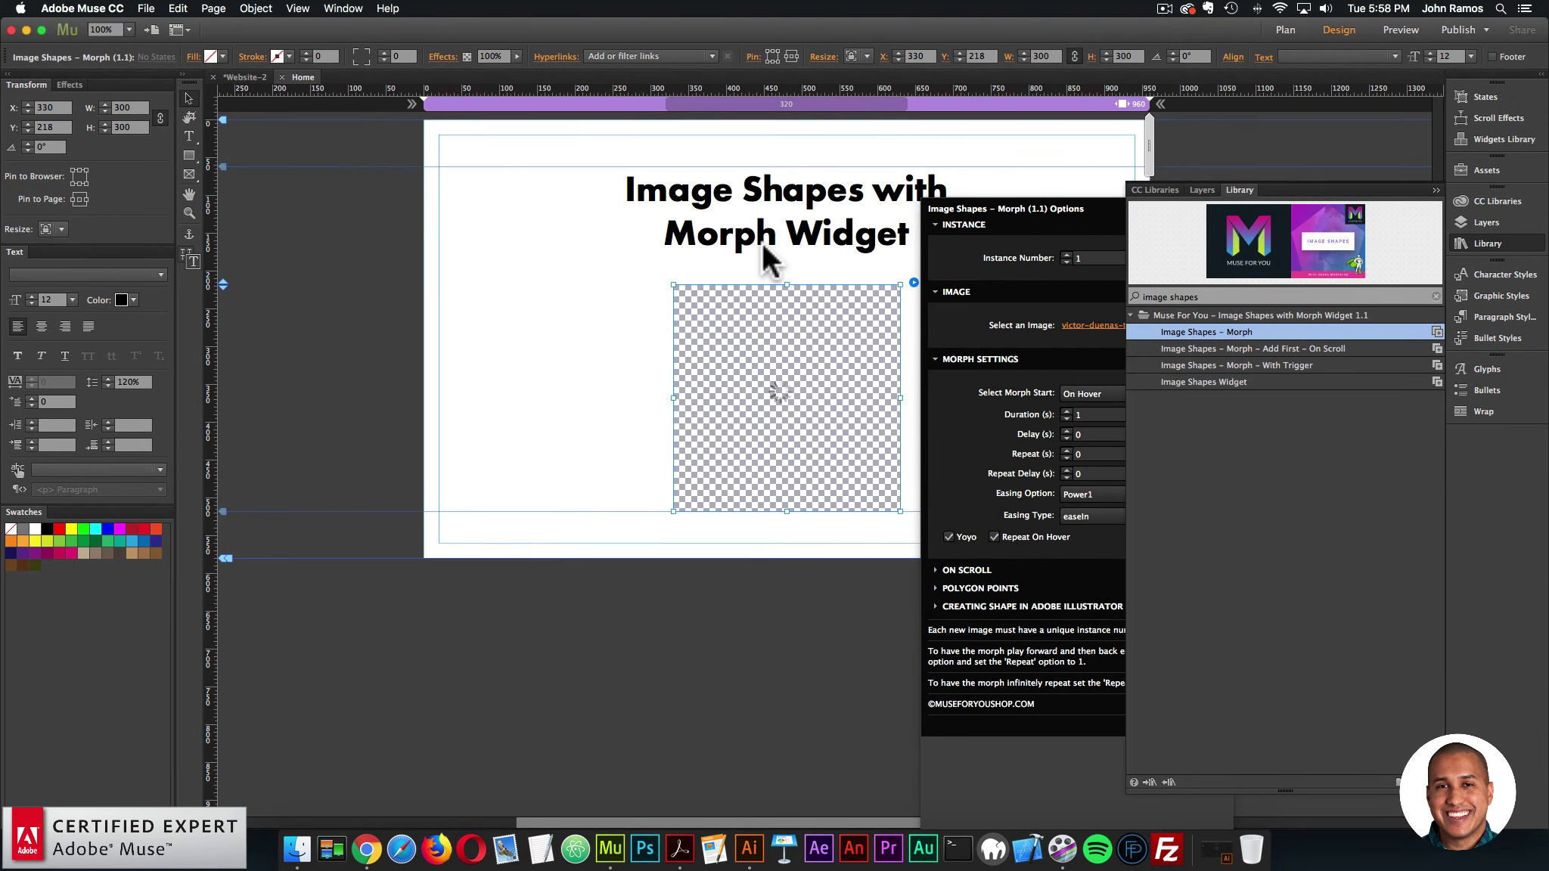
left_click(812, 356)
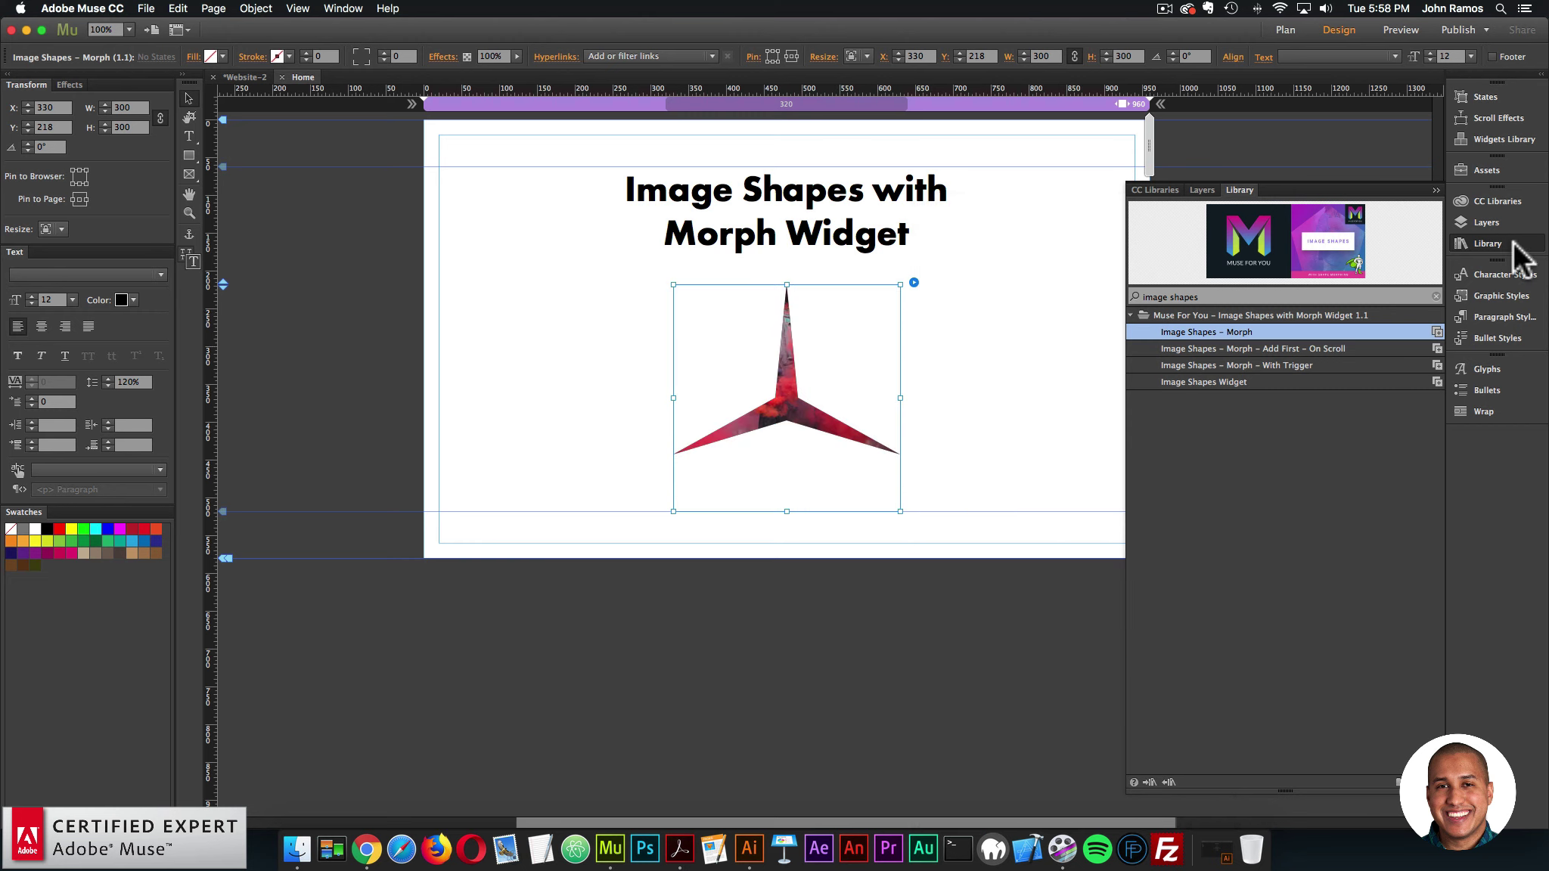
left_click(1516, 248)
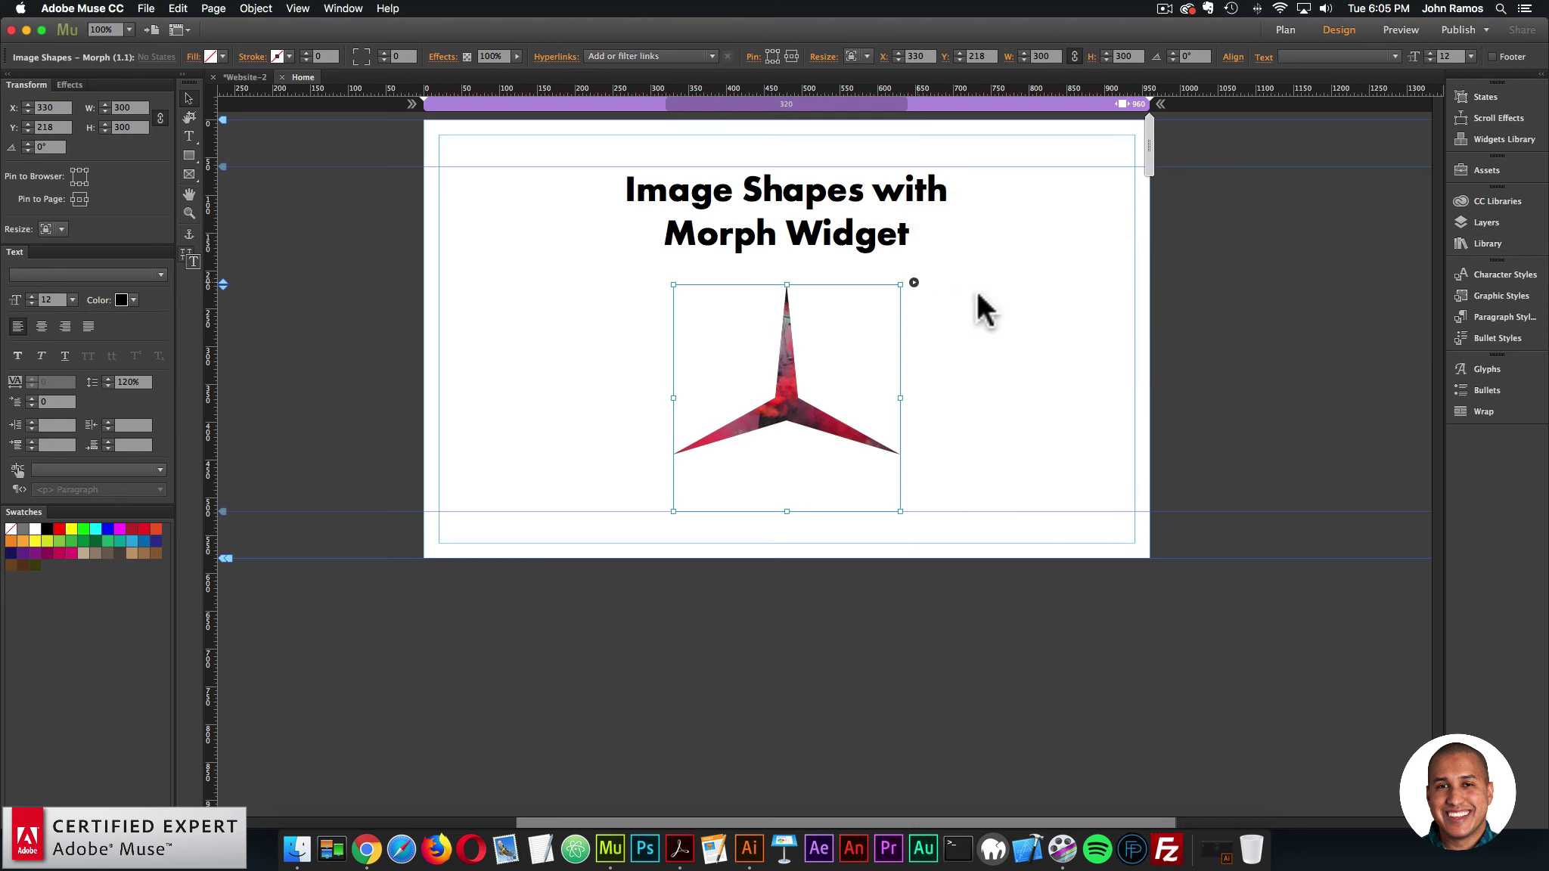
- Examine the widget's morph start choices and its duration, delay, repeat and repeat delay settings
left_click(913, 282)
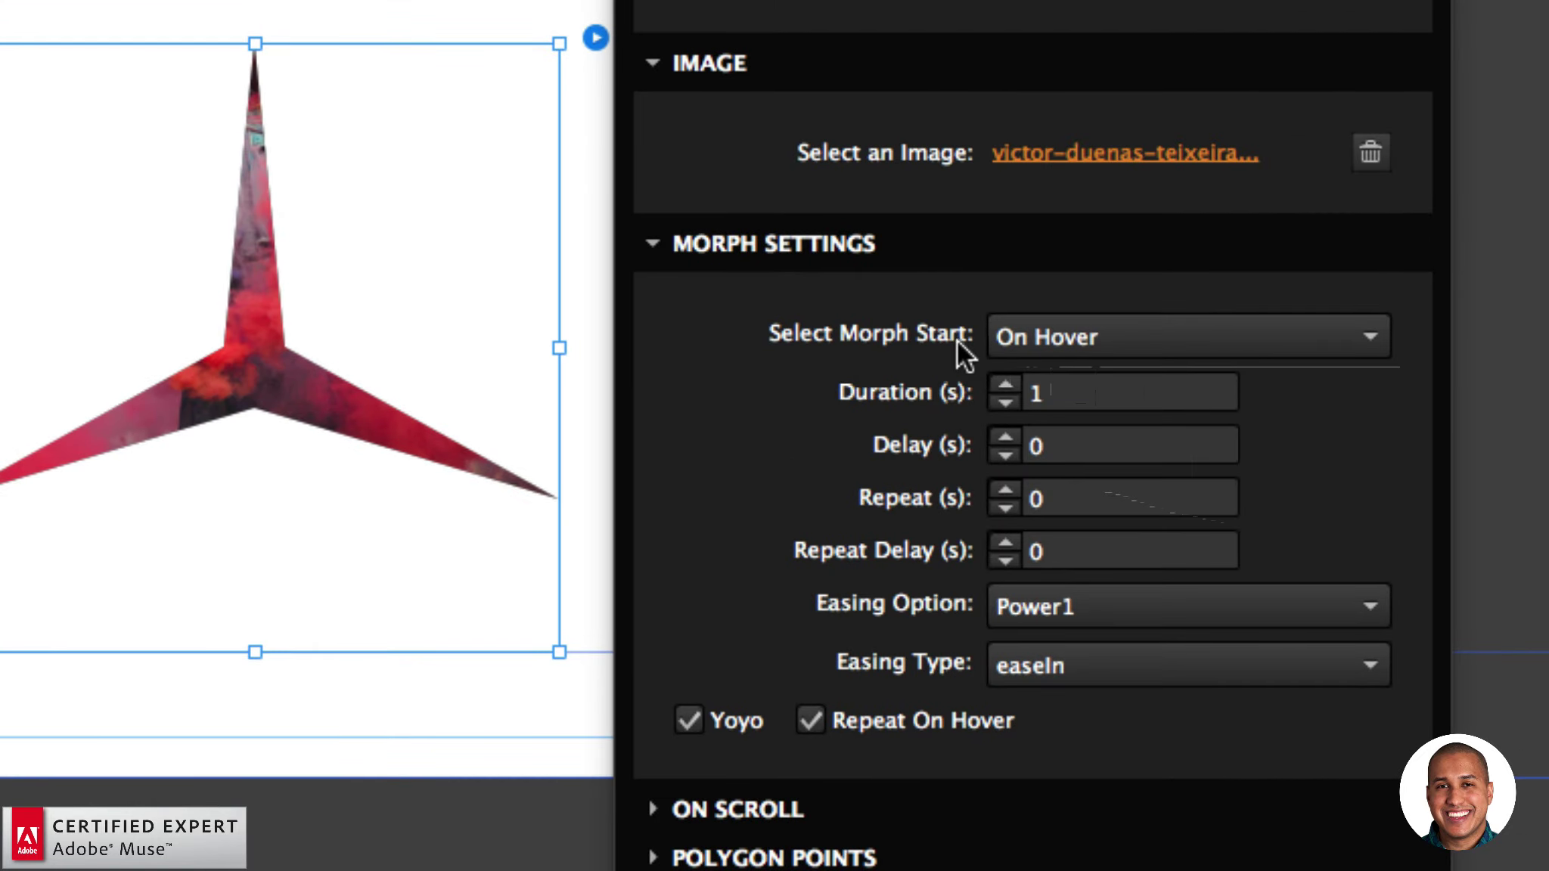
left_click(1089, 335)
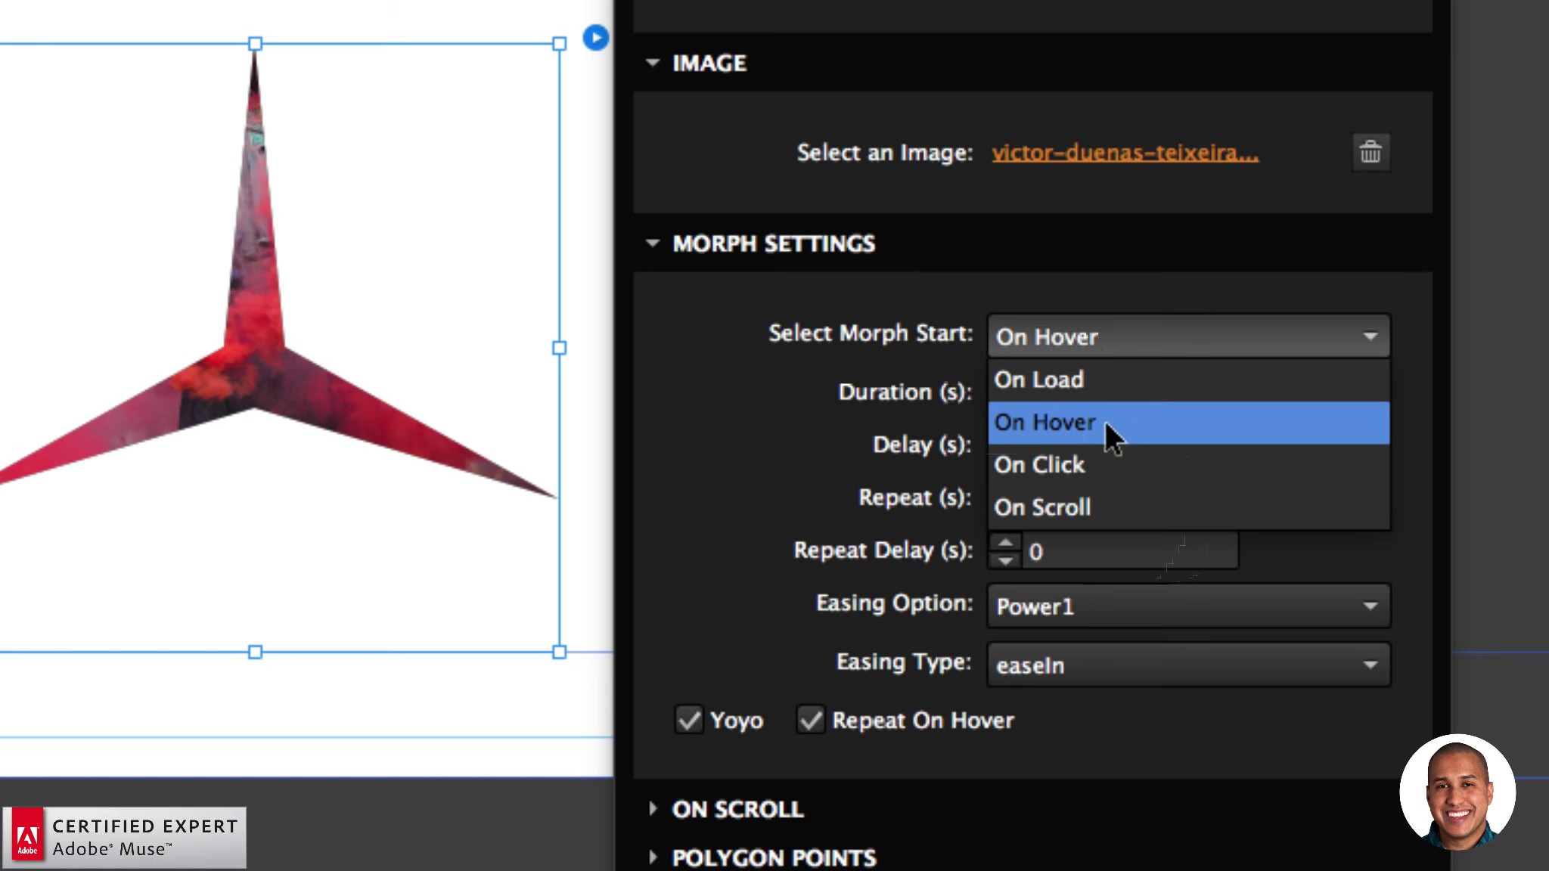
left_click(902, 359)
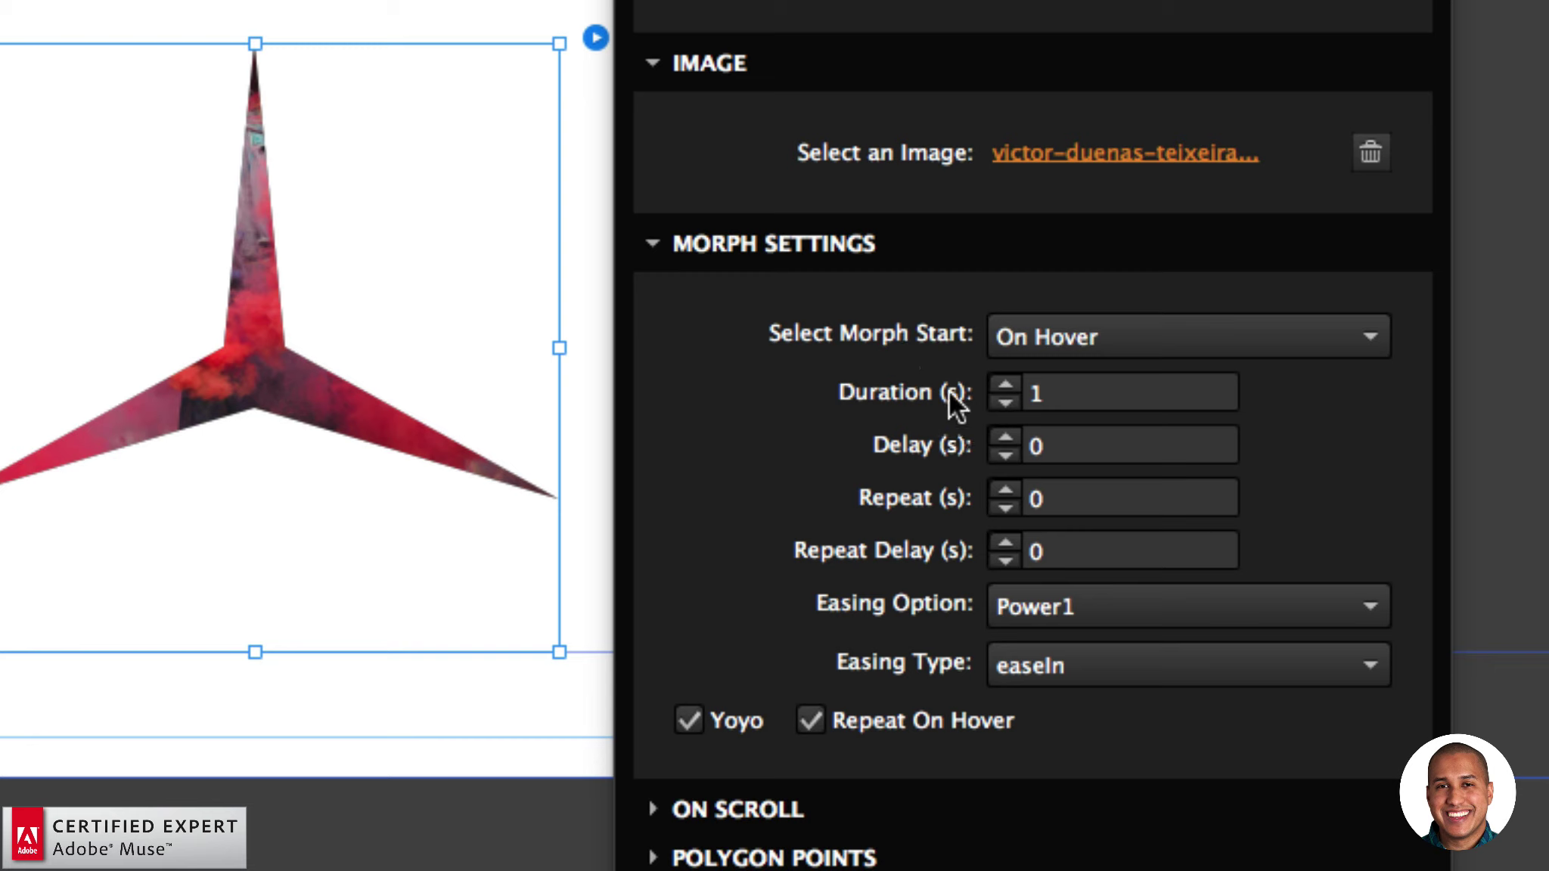
left_click(1119, 392)
type("1")
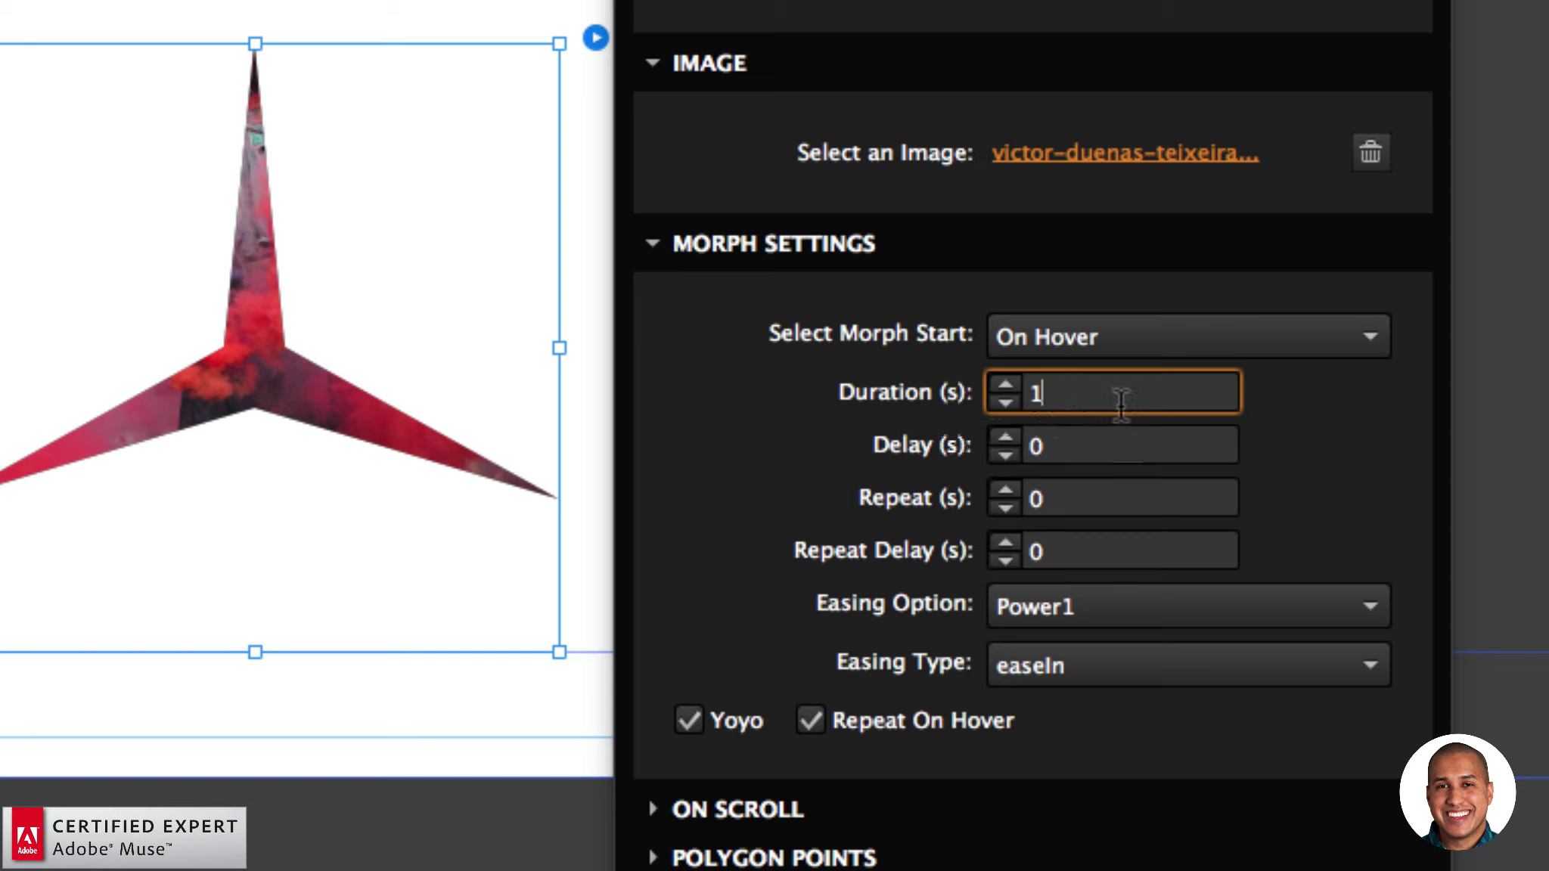
left_click(1086, 443)
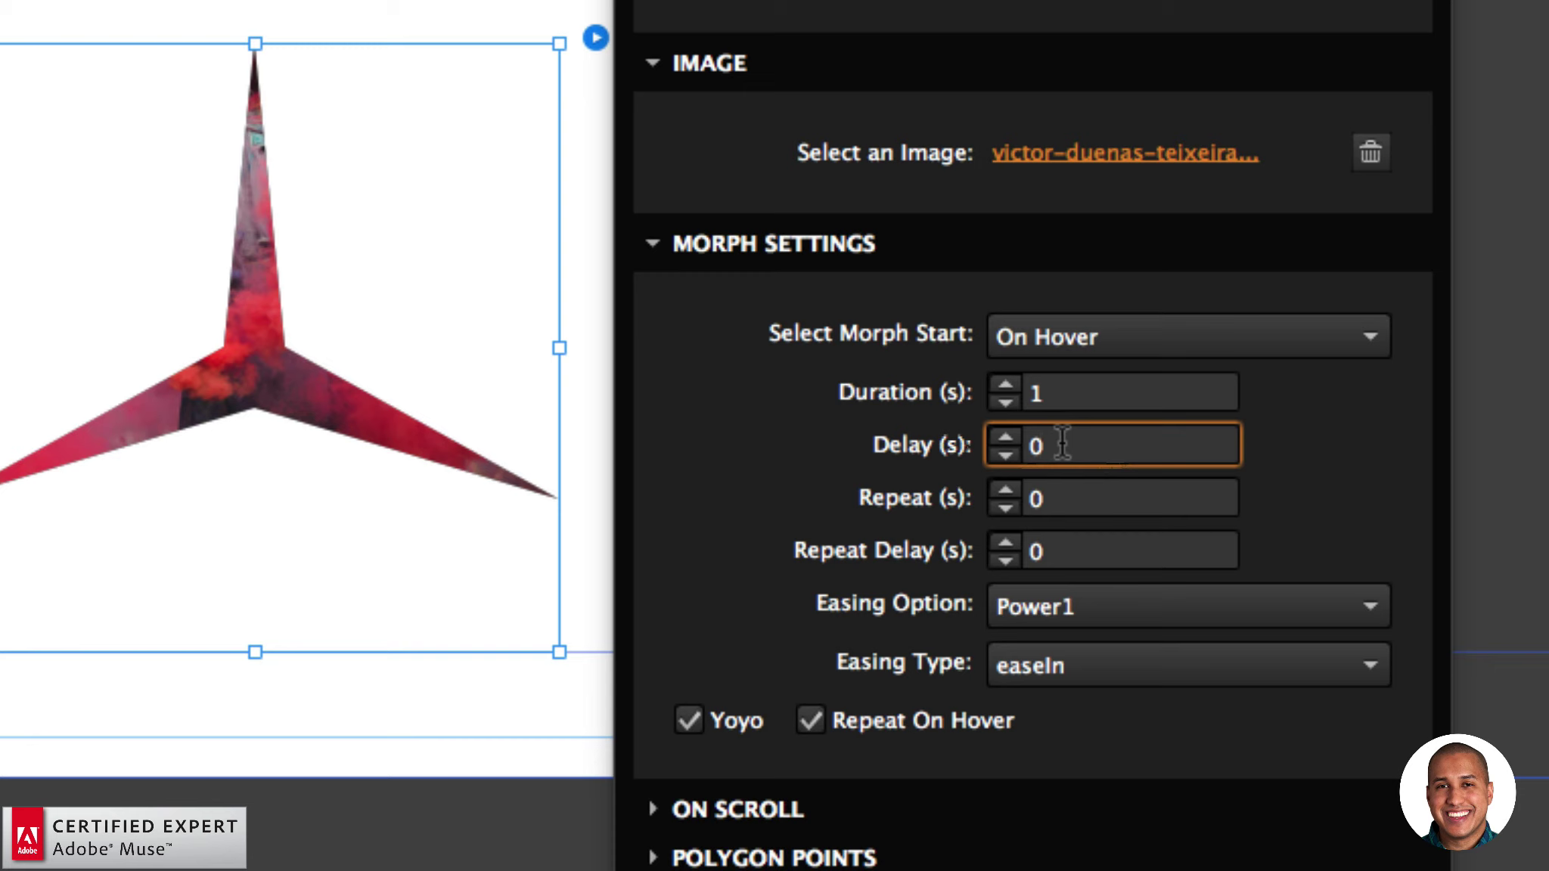
left_click(1064, 498)
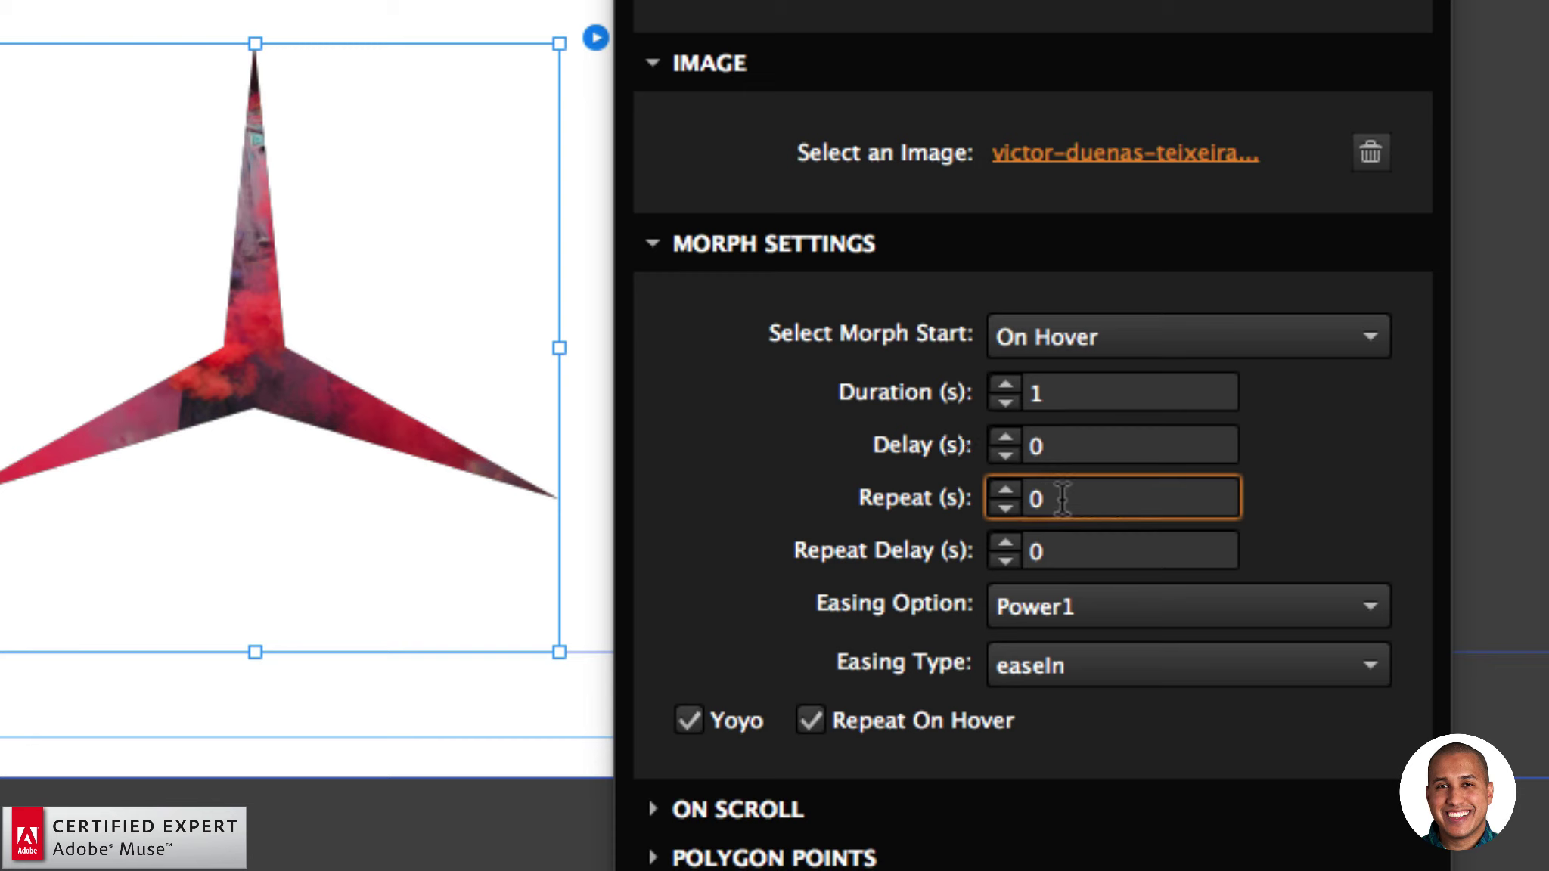
left_click(1055, 548)
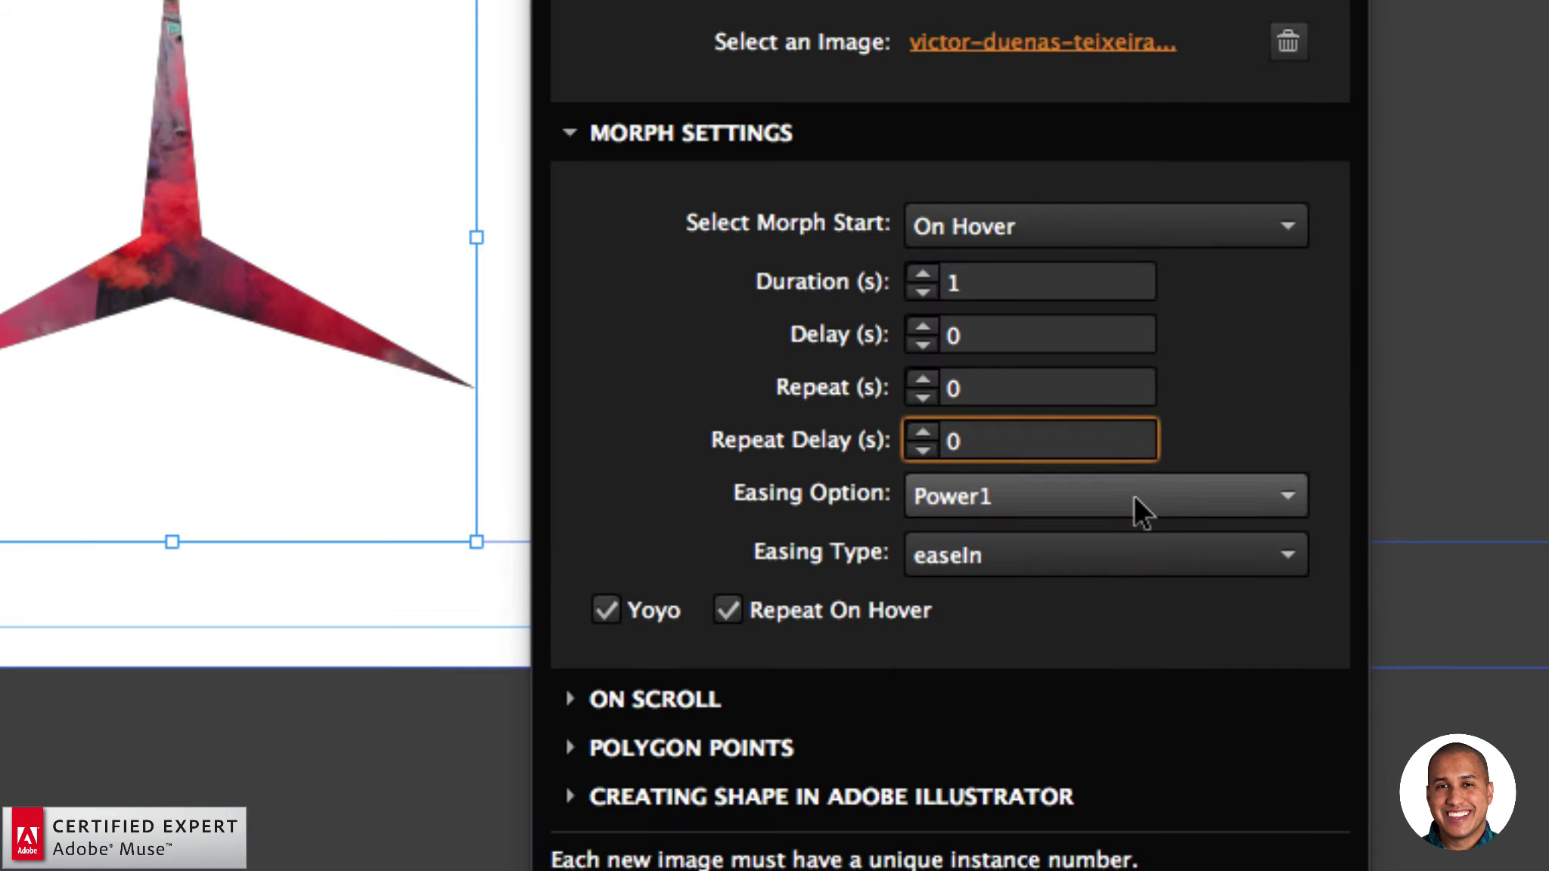
- Examine the easing options available for the morph, from Linear and Power0 to Bounce and SlowMo
left_click(1134, 496)
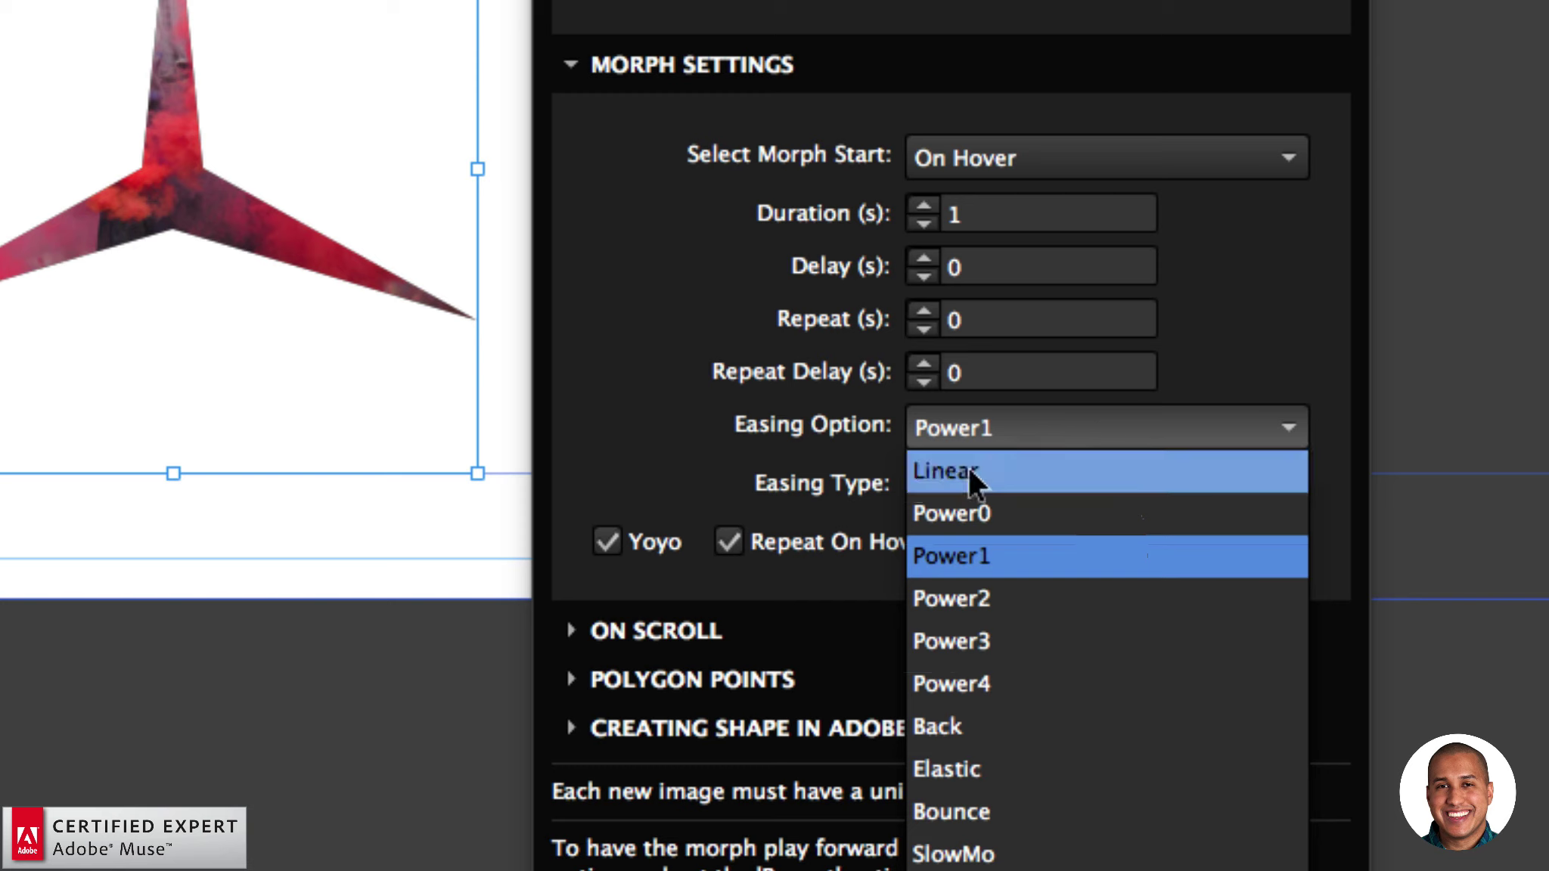
left_click(1015, 432)
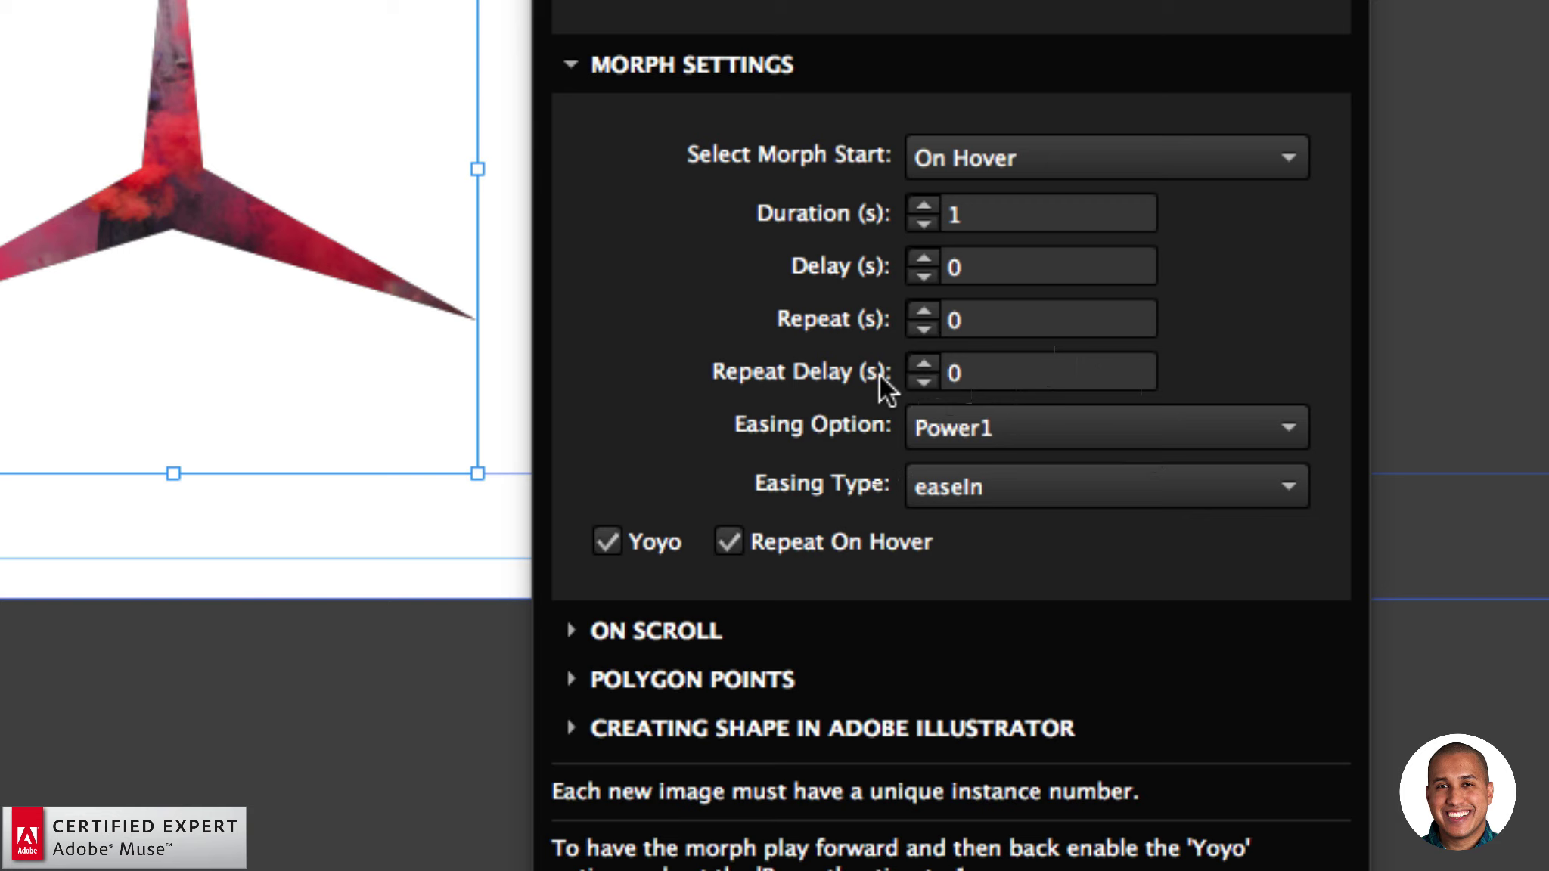
left_click(1015, 426)
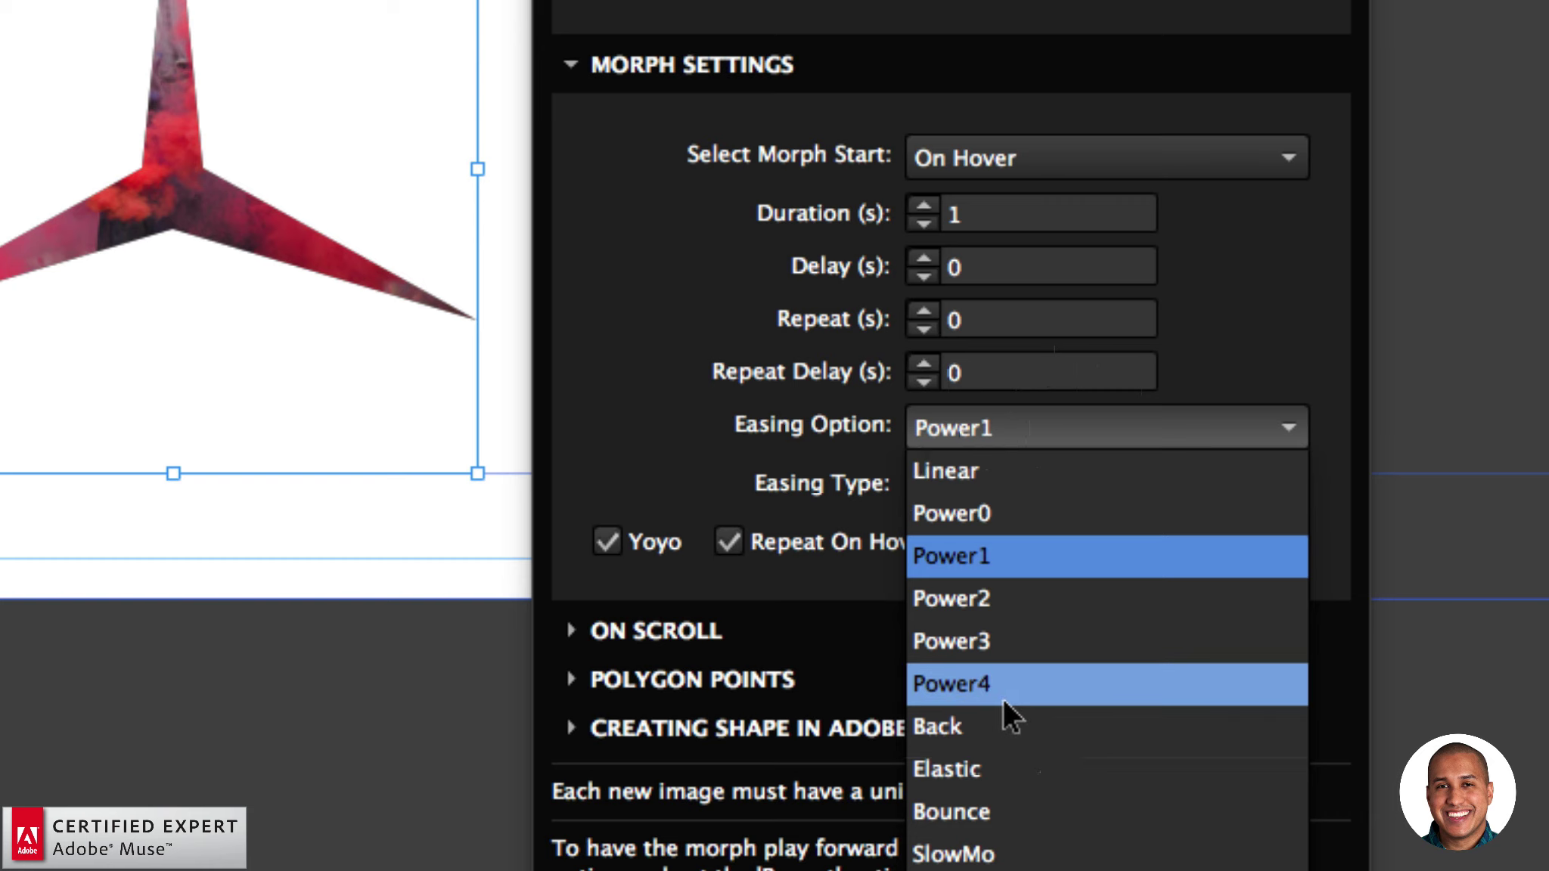
left_click(821, 474)
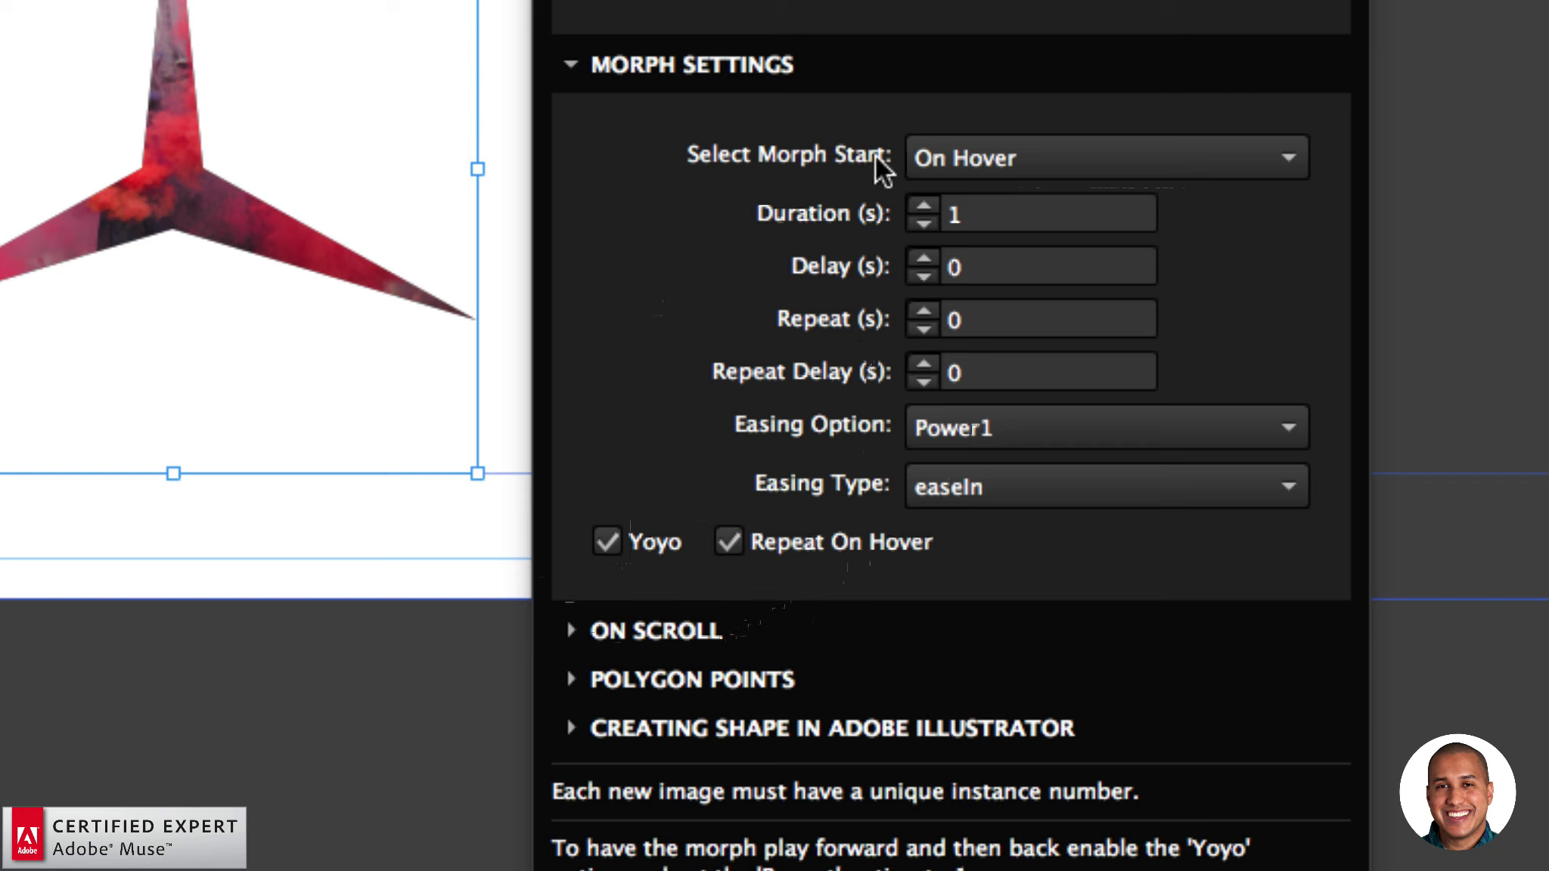
- Set the morph to start On Load and preview the page in the browser
left_click(942, 157)
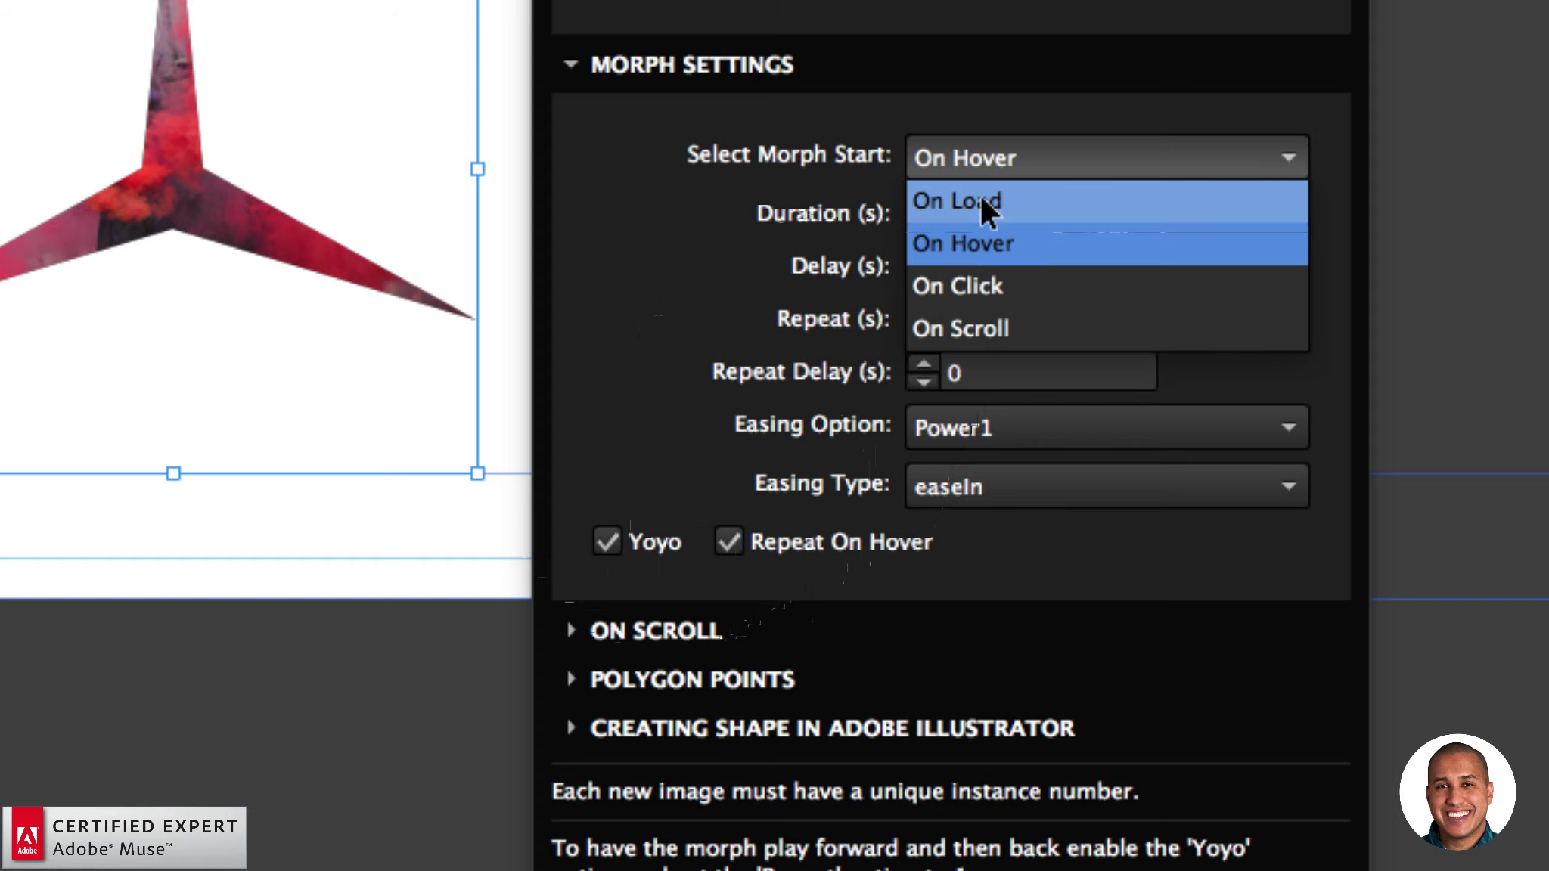
left_click(980, 195)
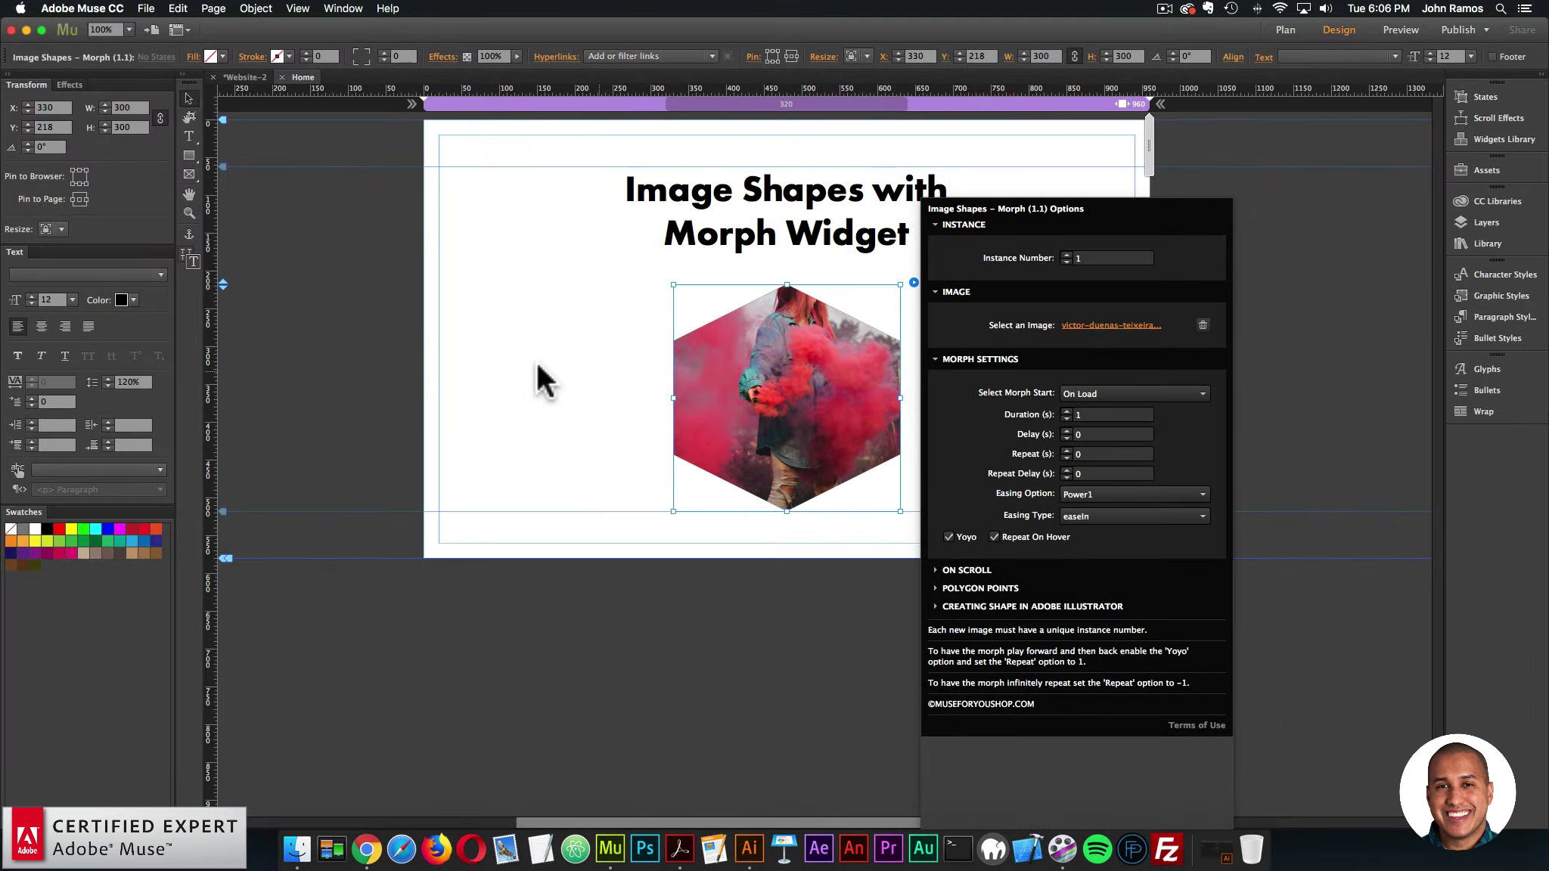
left_click(536, 361)
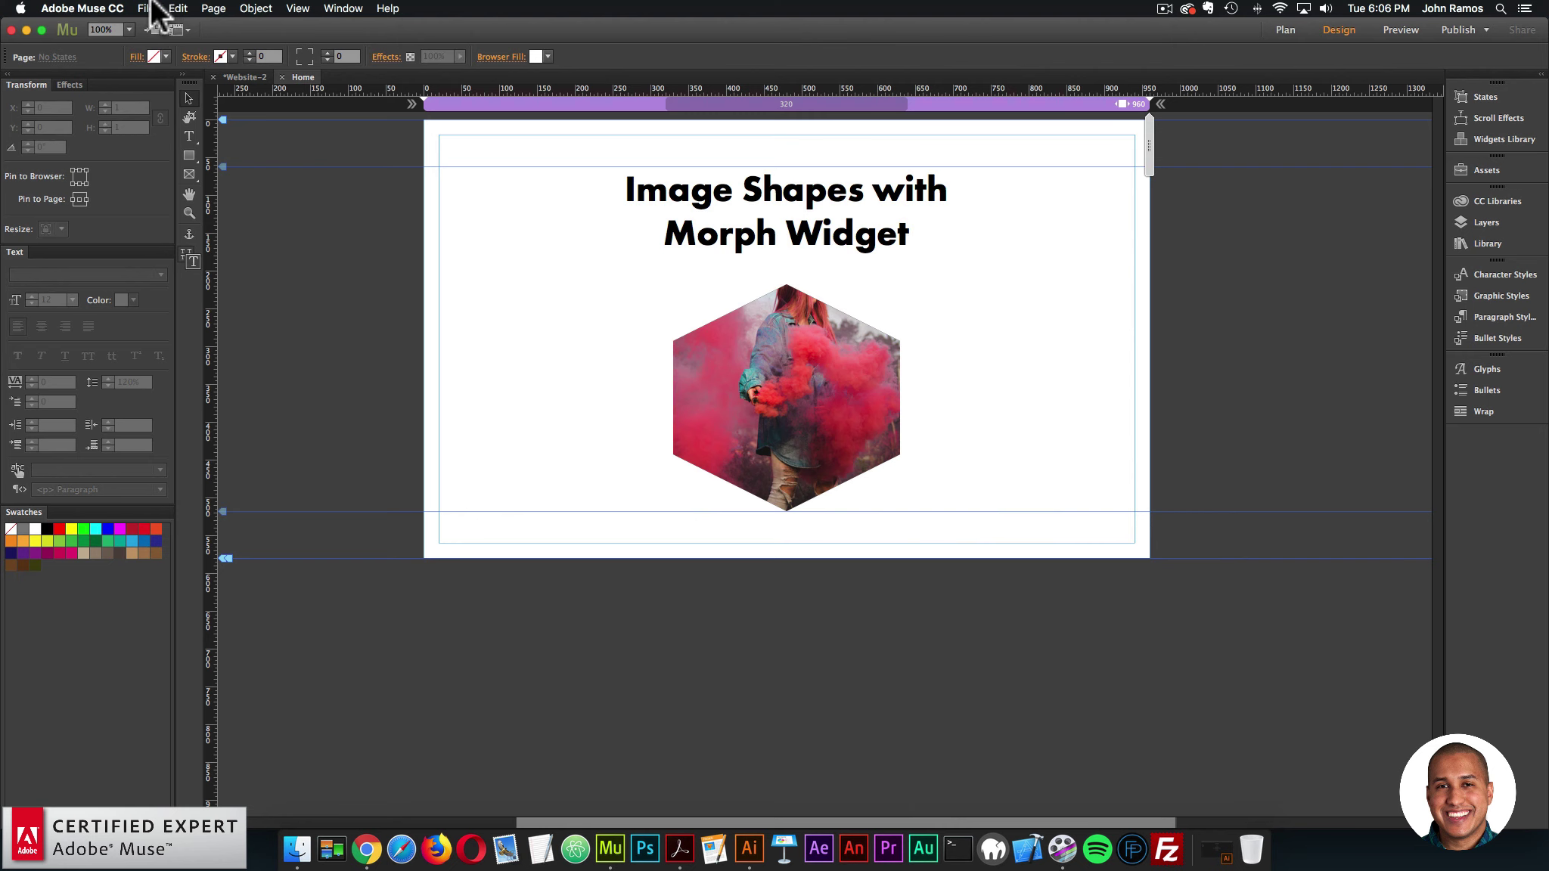
left_click(146, 8)
left_click(184, 248)
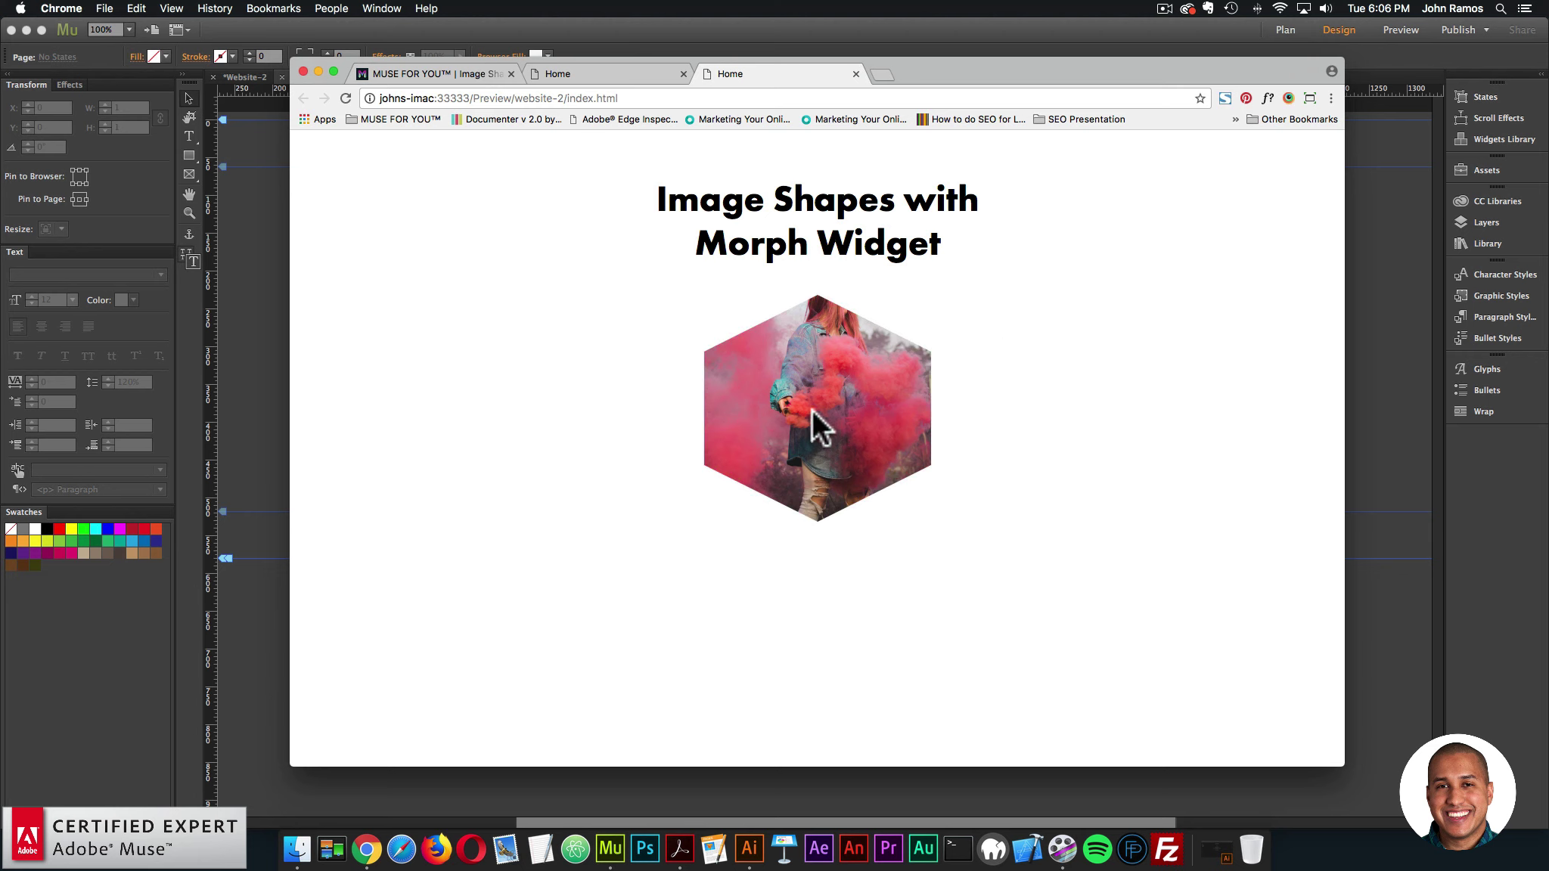
left_click(1364, 379)
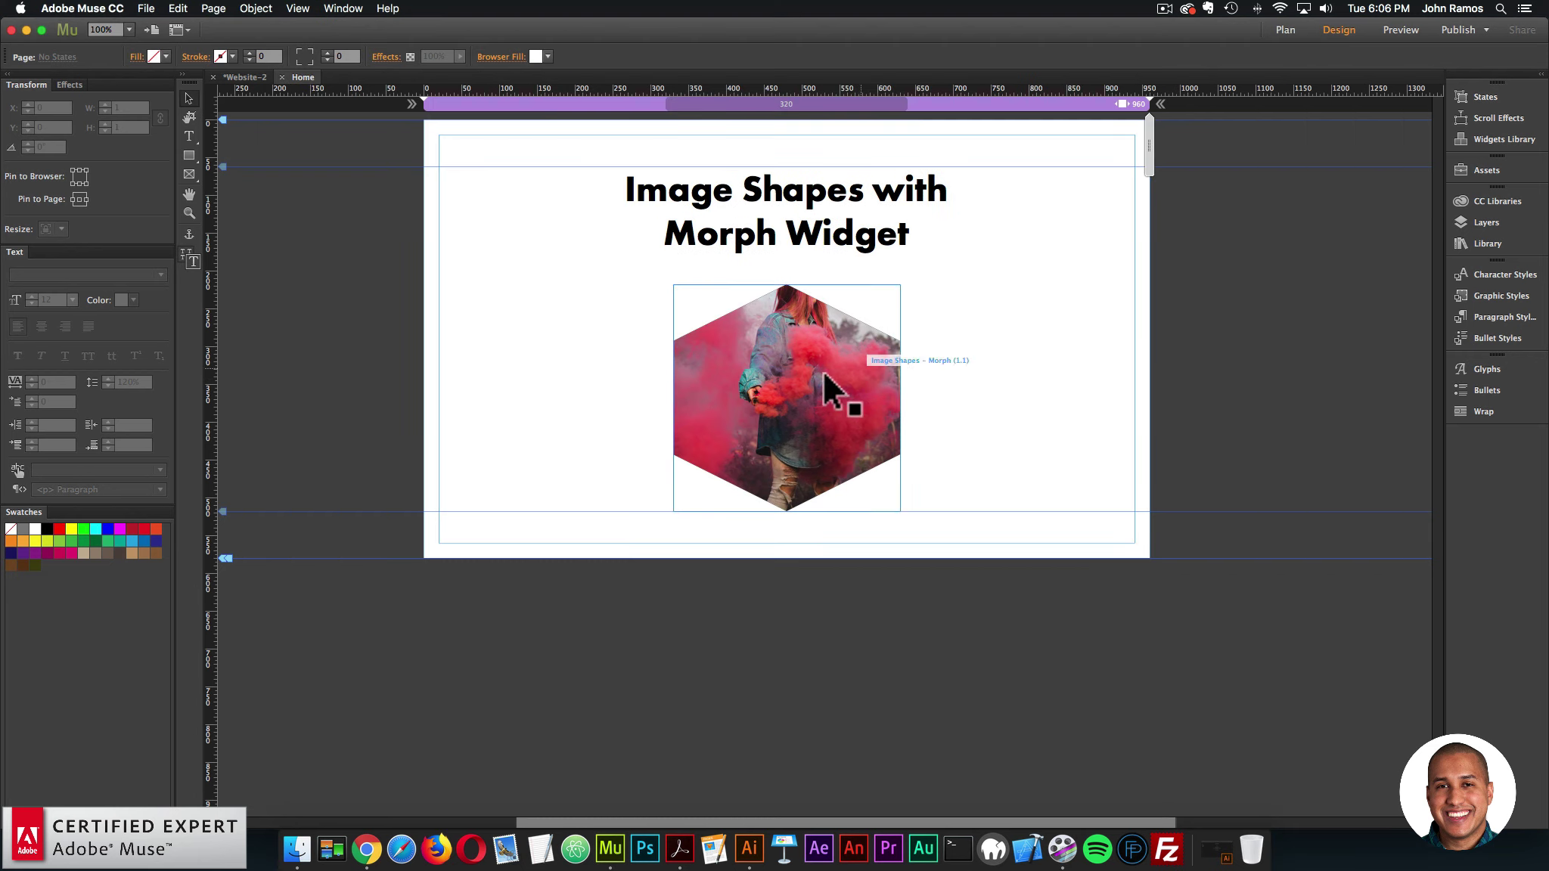
- Set the morph's Repeat value to 1 and check the forward-and-back playback in a browser preview
left_click(882, 313)
left_click(913, 283)
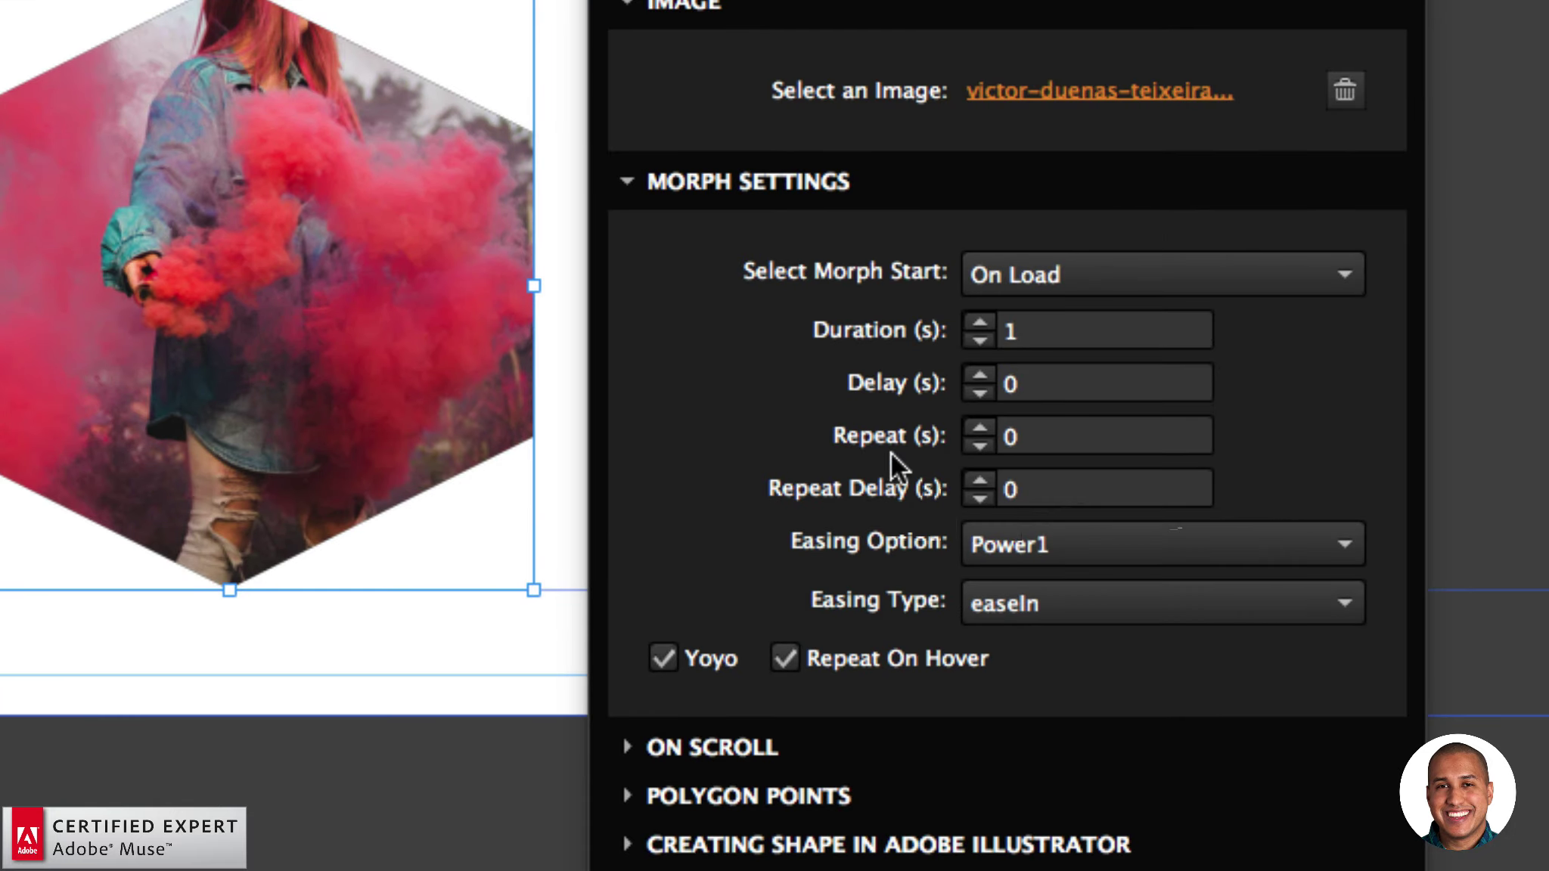
left_click(1036, 438)
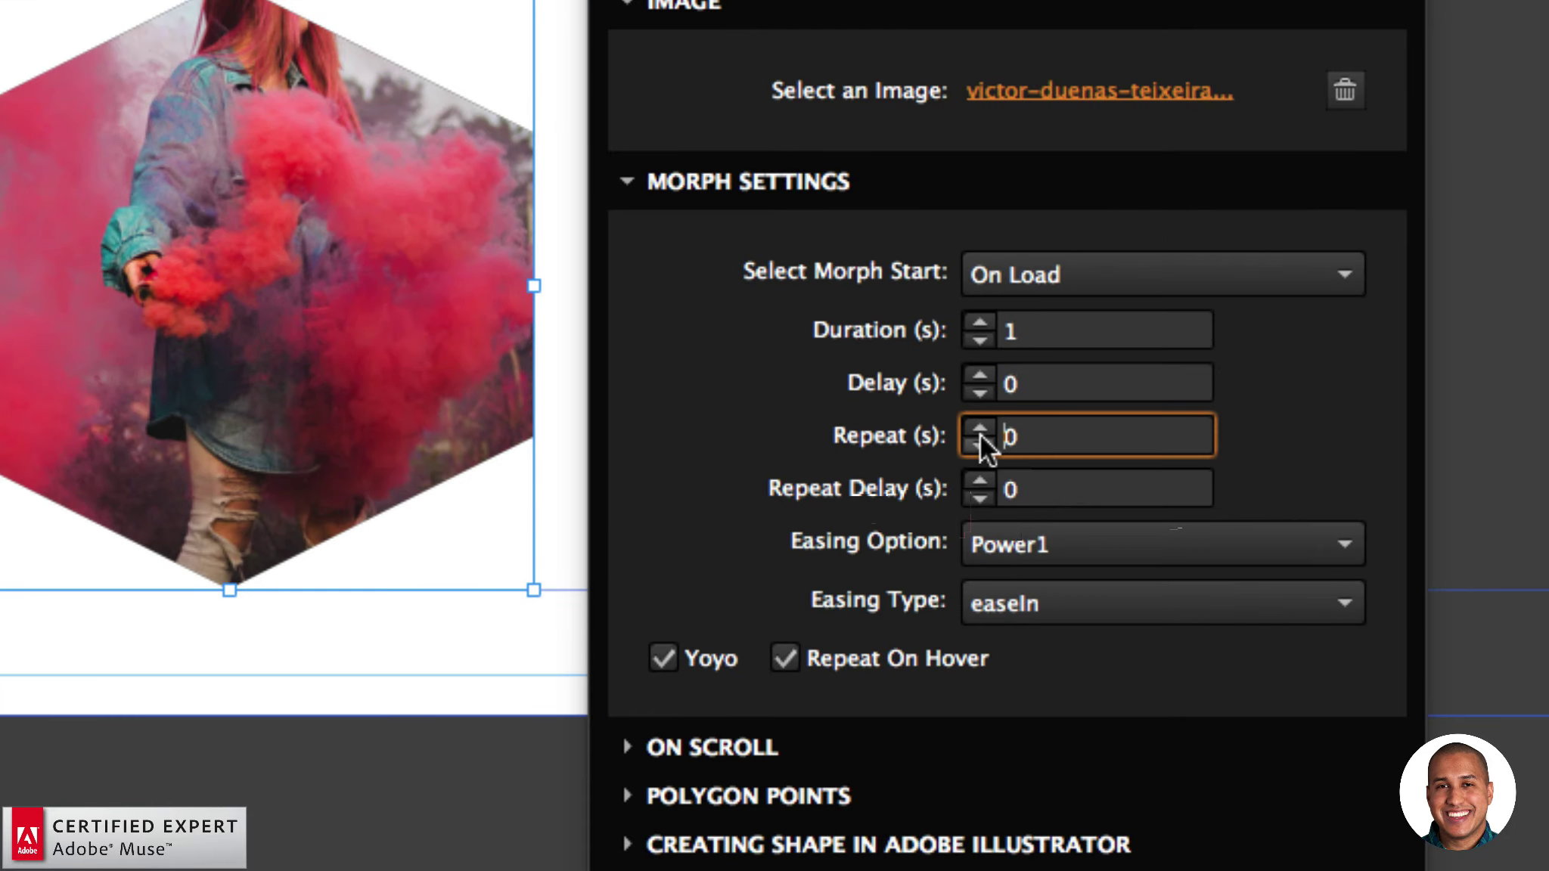
left_click(979, 430)
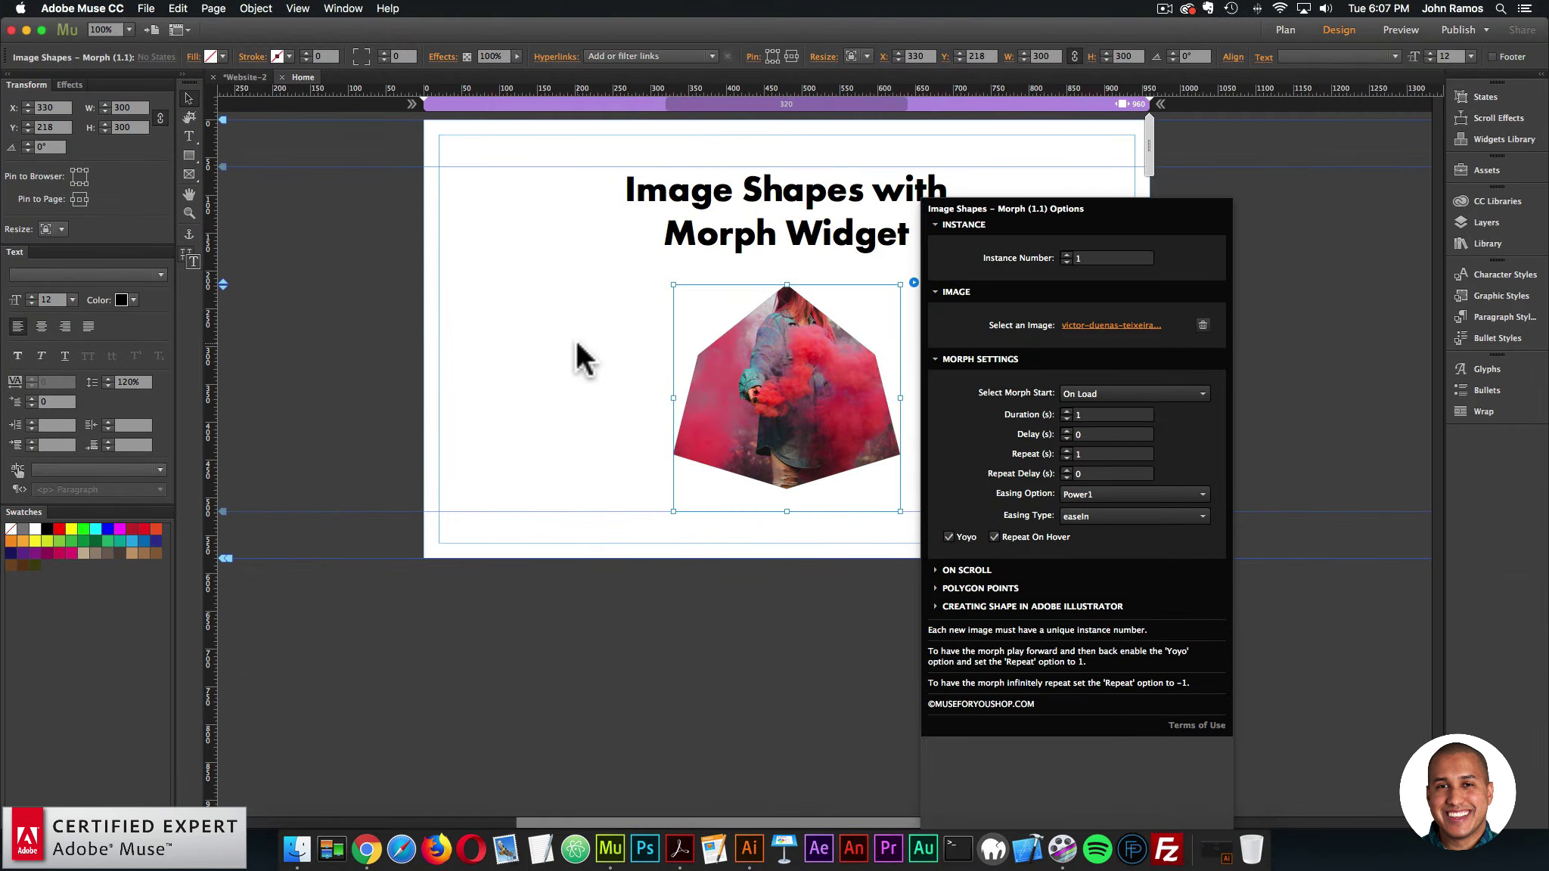
left_click(576, 340)
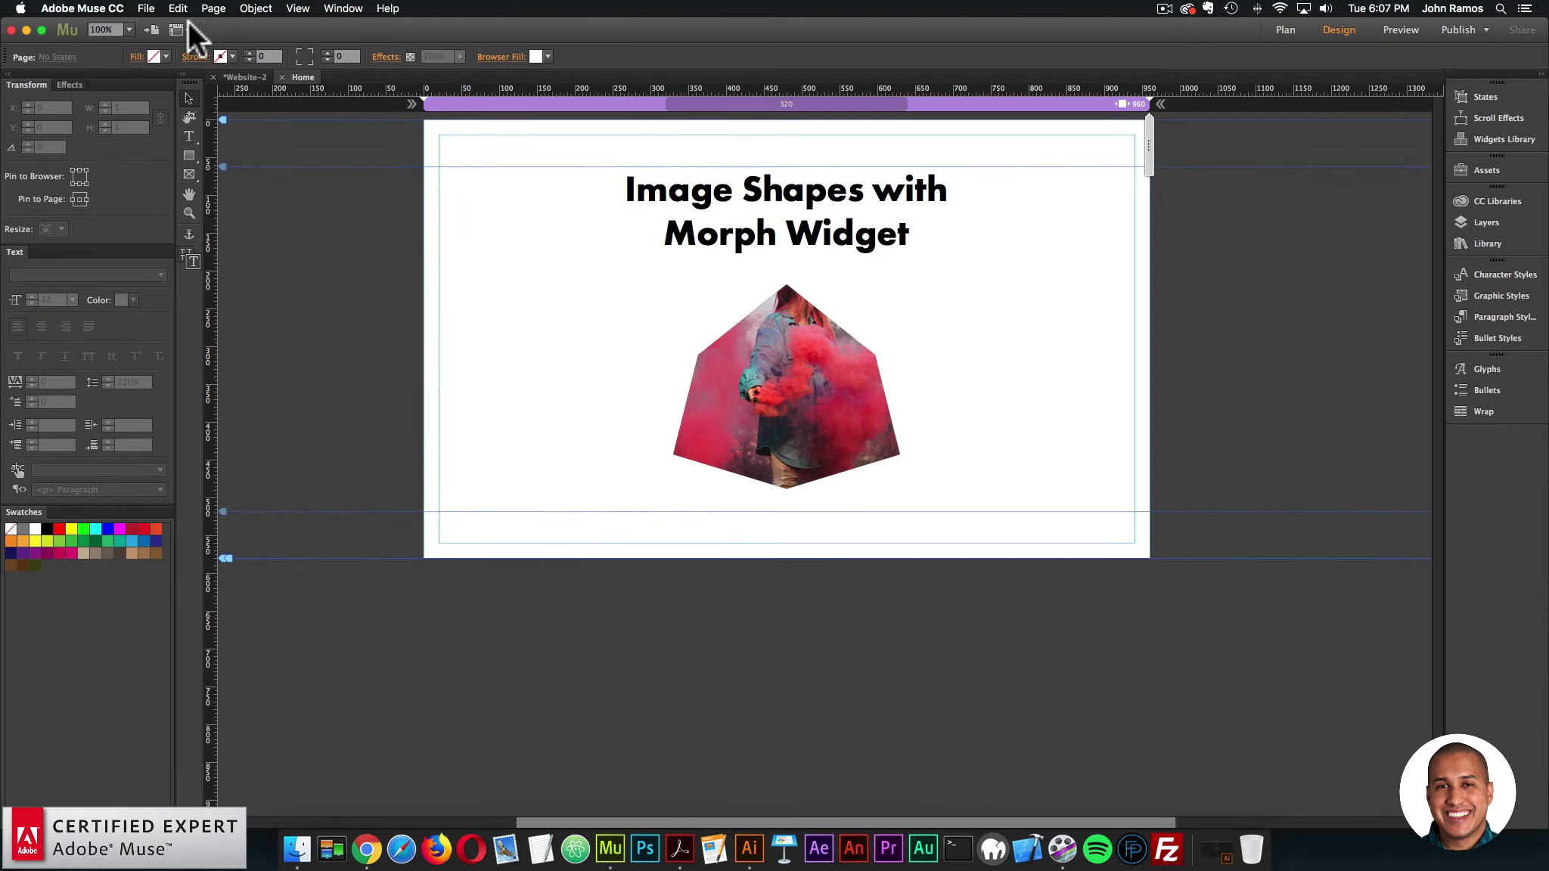
left_click(148, 10)
left_click(189, 250)
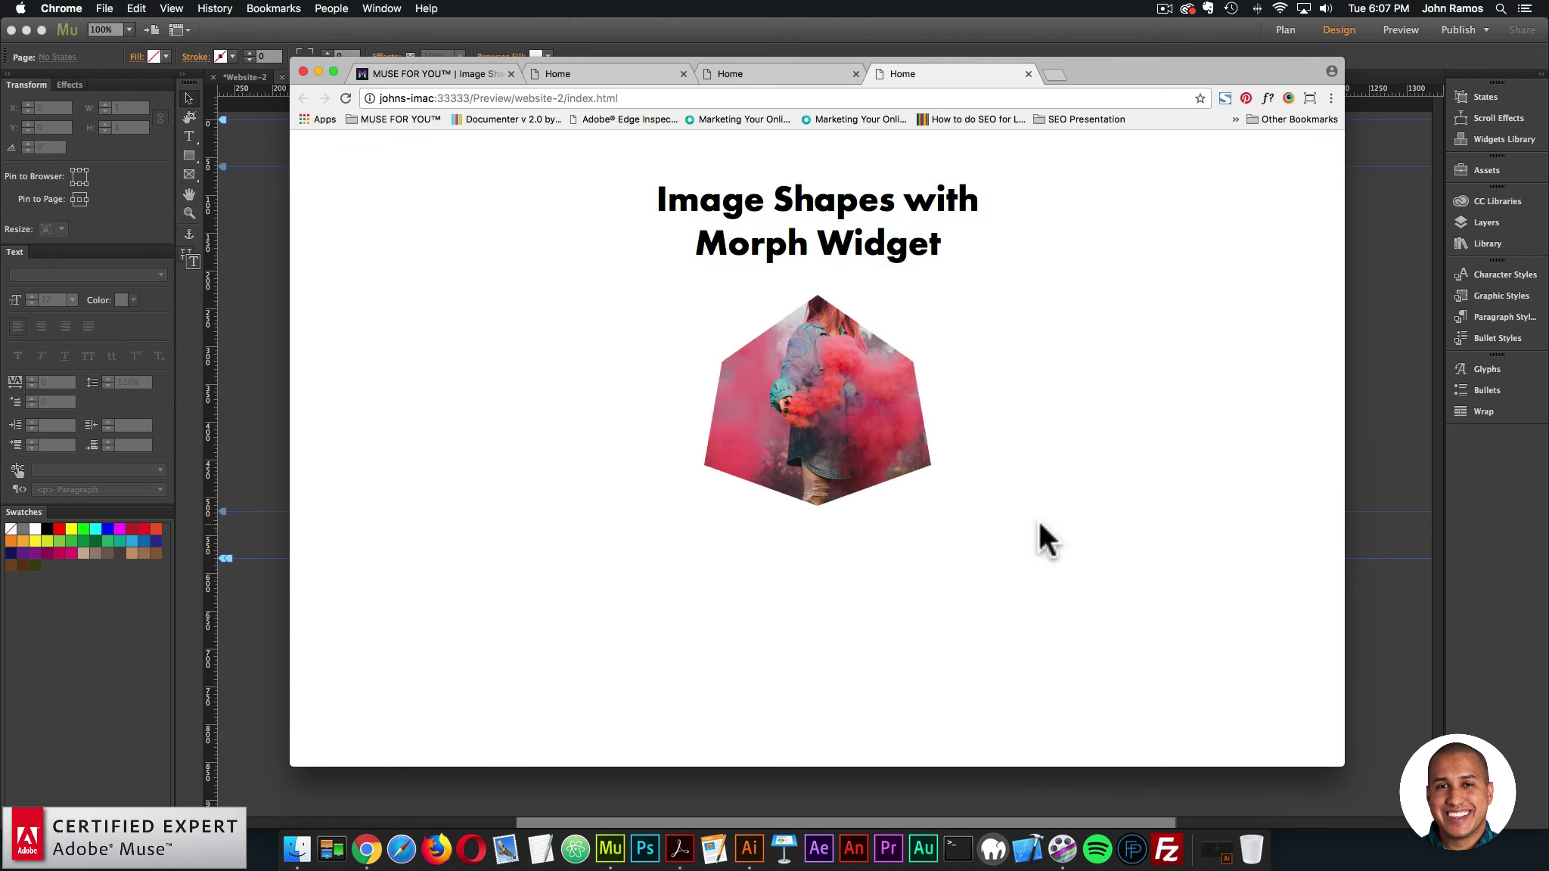
left_click(1372, 348)
- Turn off the Yoyo option in the morph widget's settings
left_click(780, 406)
left_click(913, 283)
left_click(948, 537)
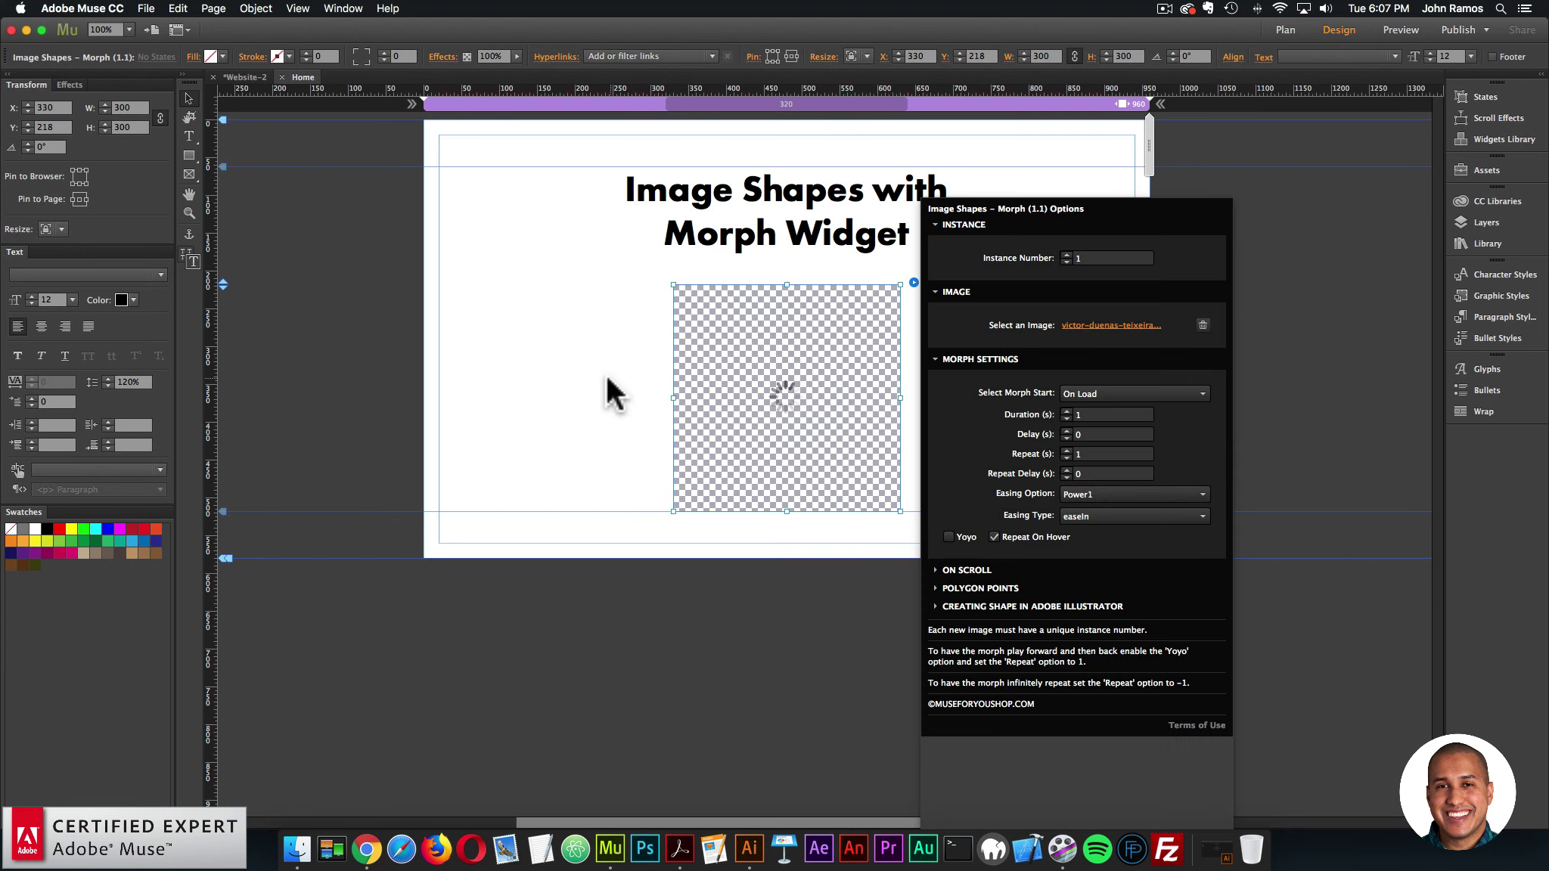
- Preview the page in the browser to check the morph with Yoyo turned off
left_click(607, 378)
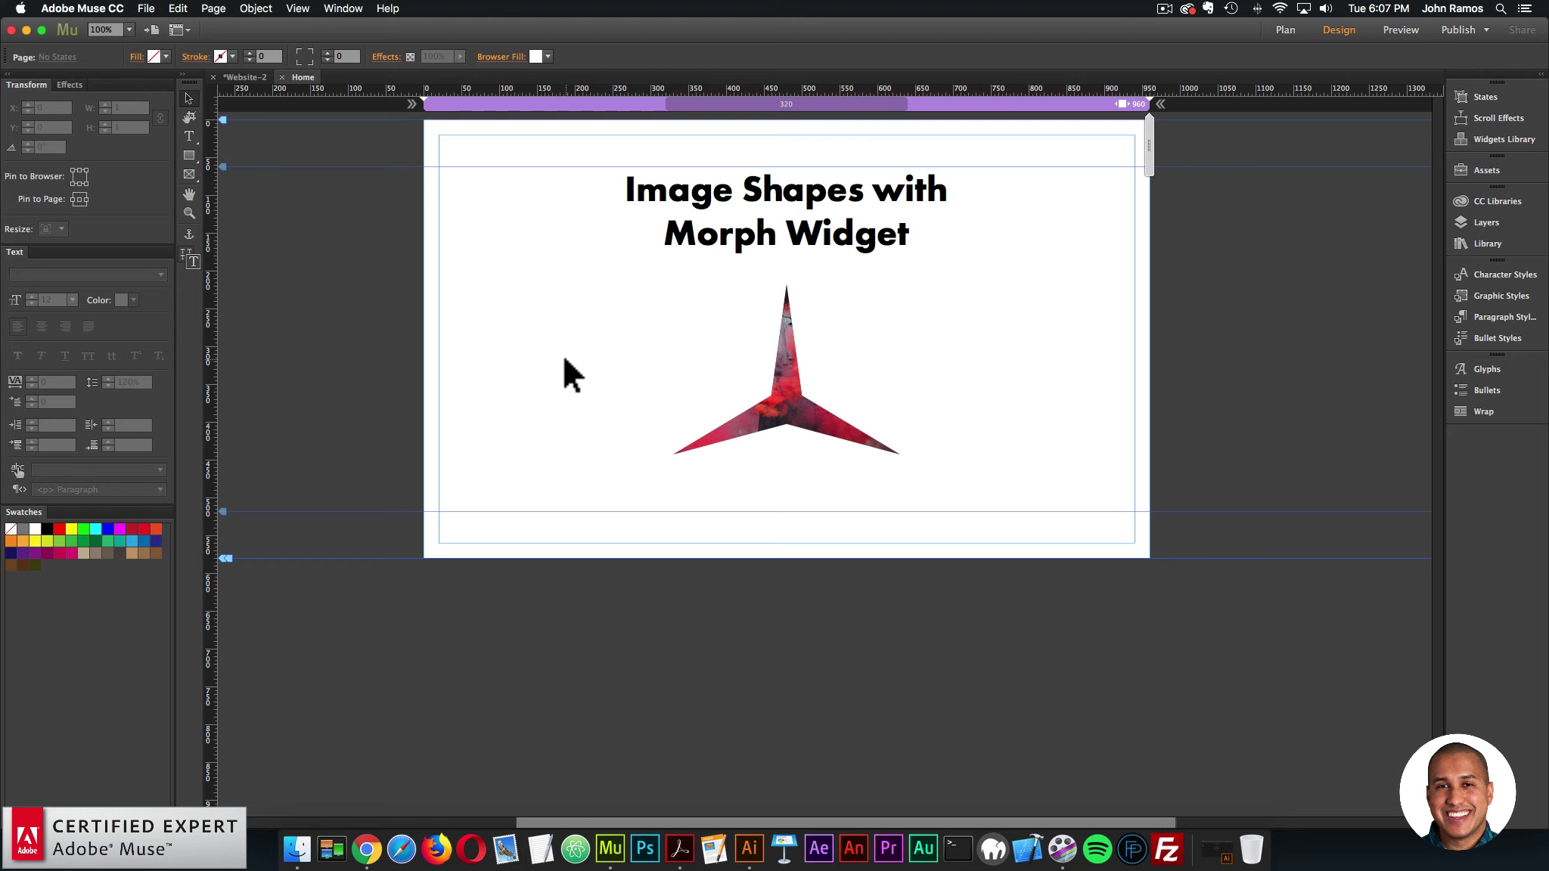
left_click(151, 9)
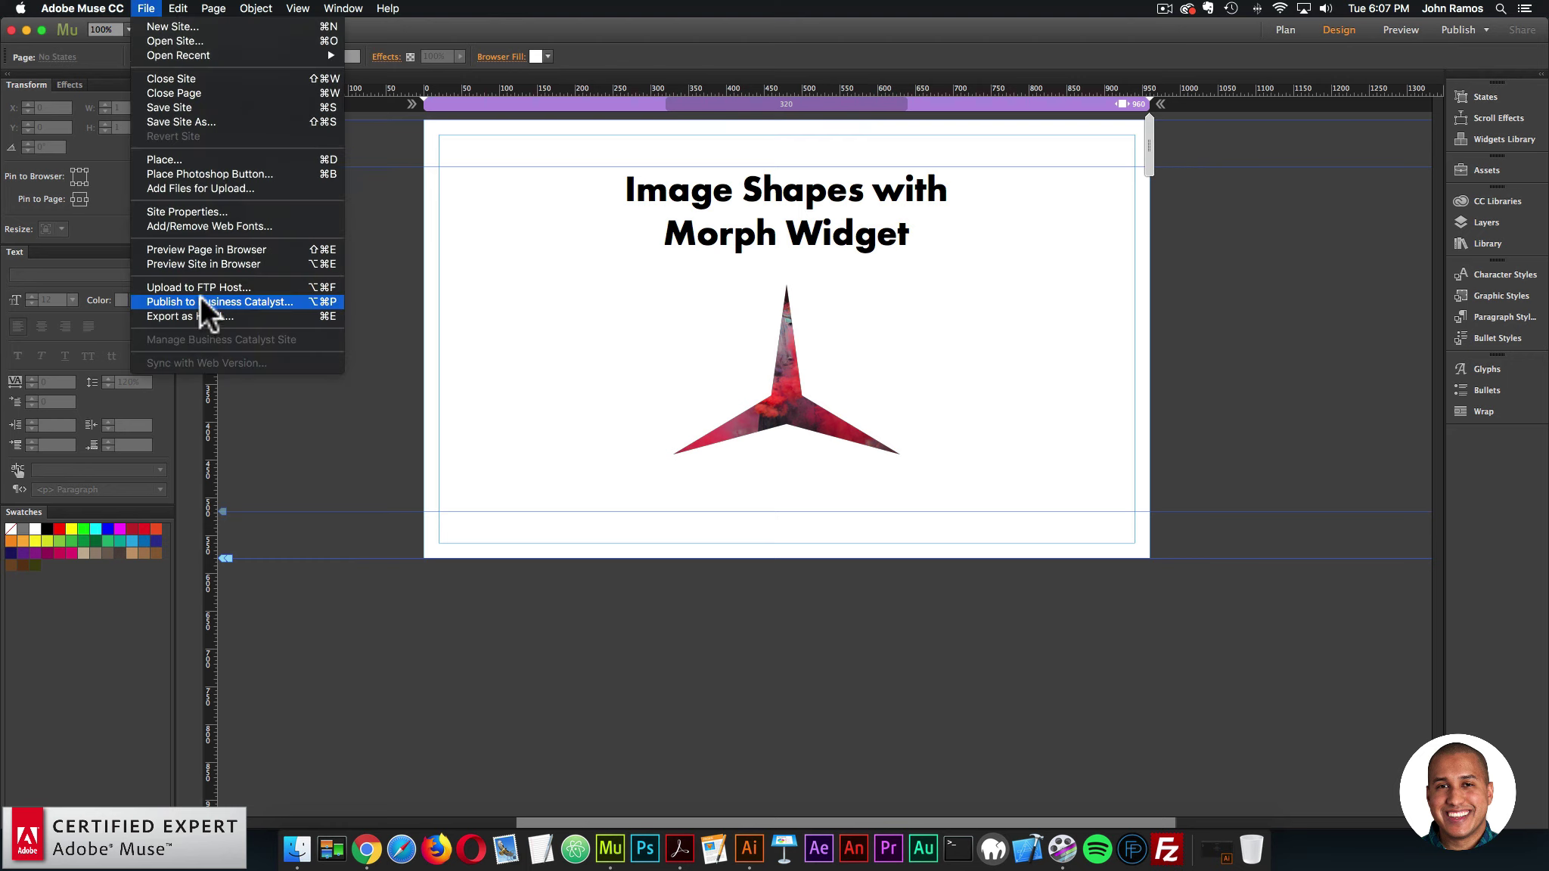
left_click(198, 250)
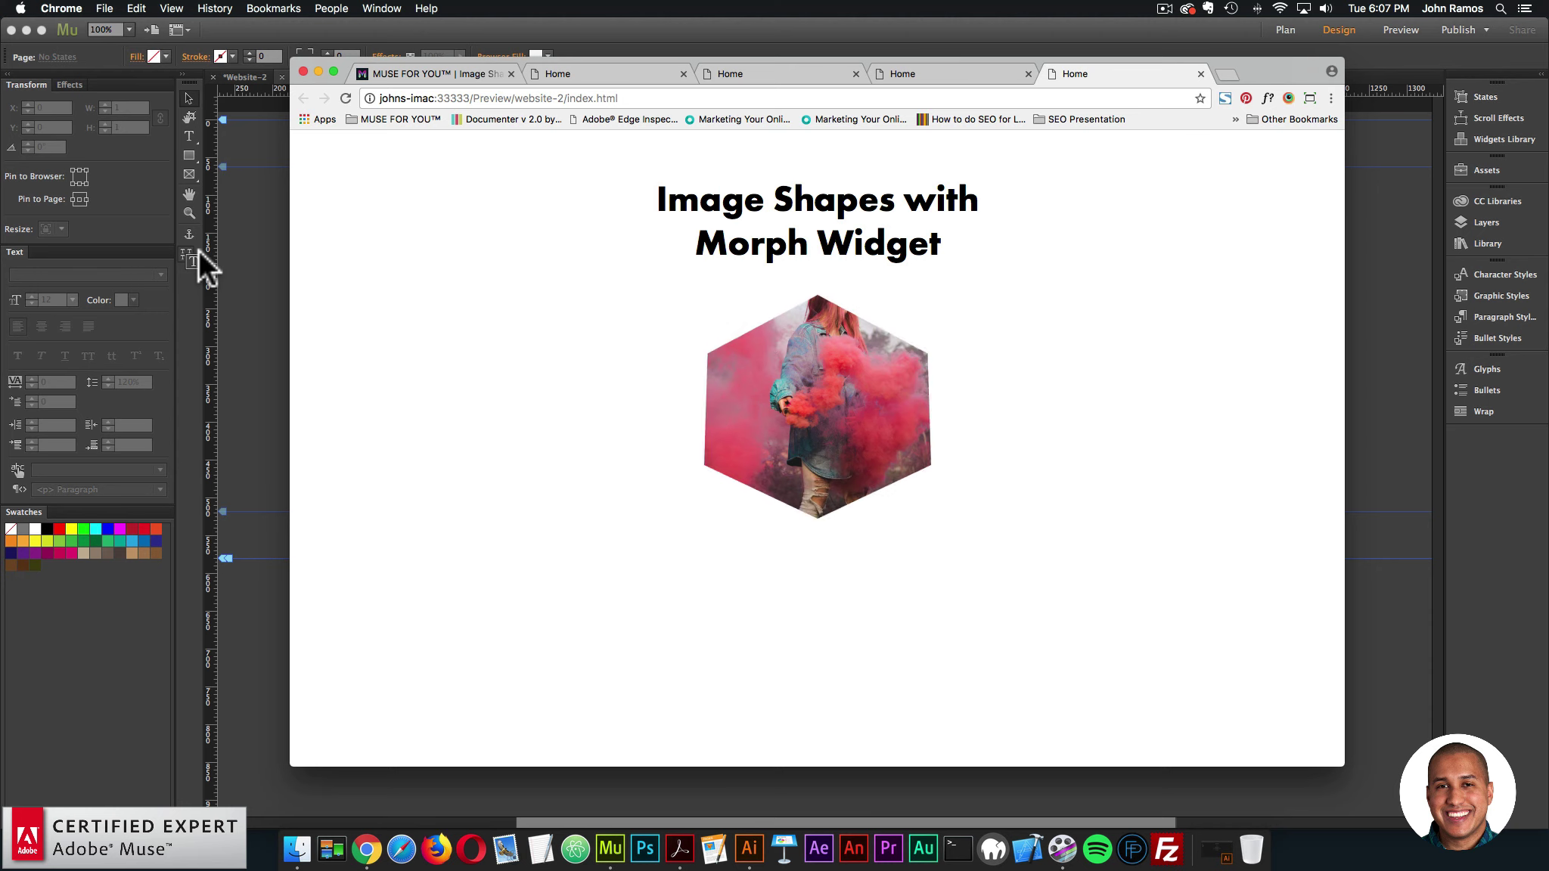
left_click(1354, 367)
- Turn the morph widget's Yoyo option back on and check its playback in a browser preview
left_click(847, 387)
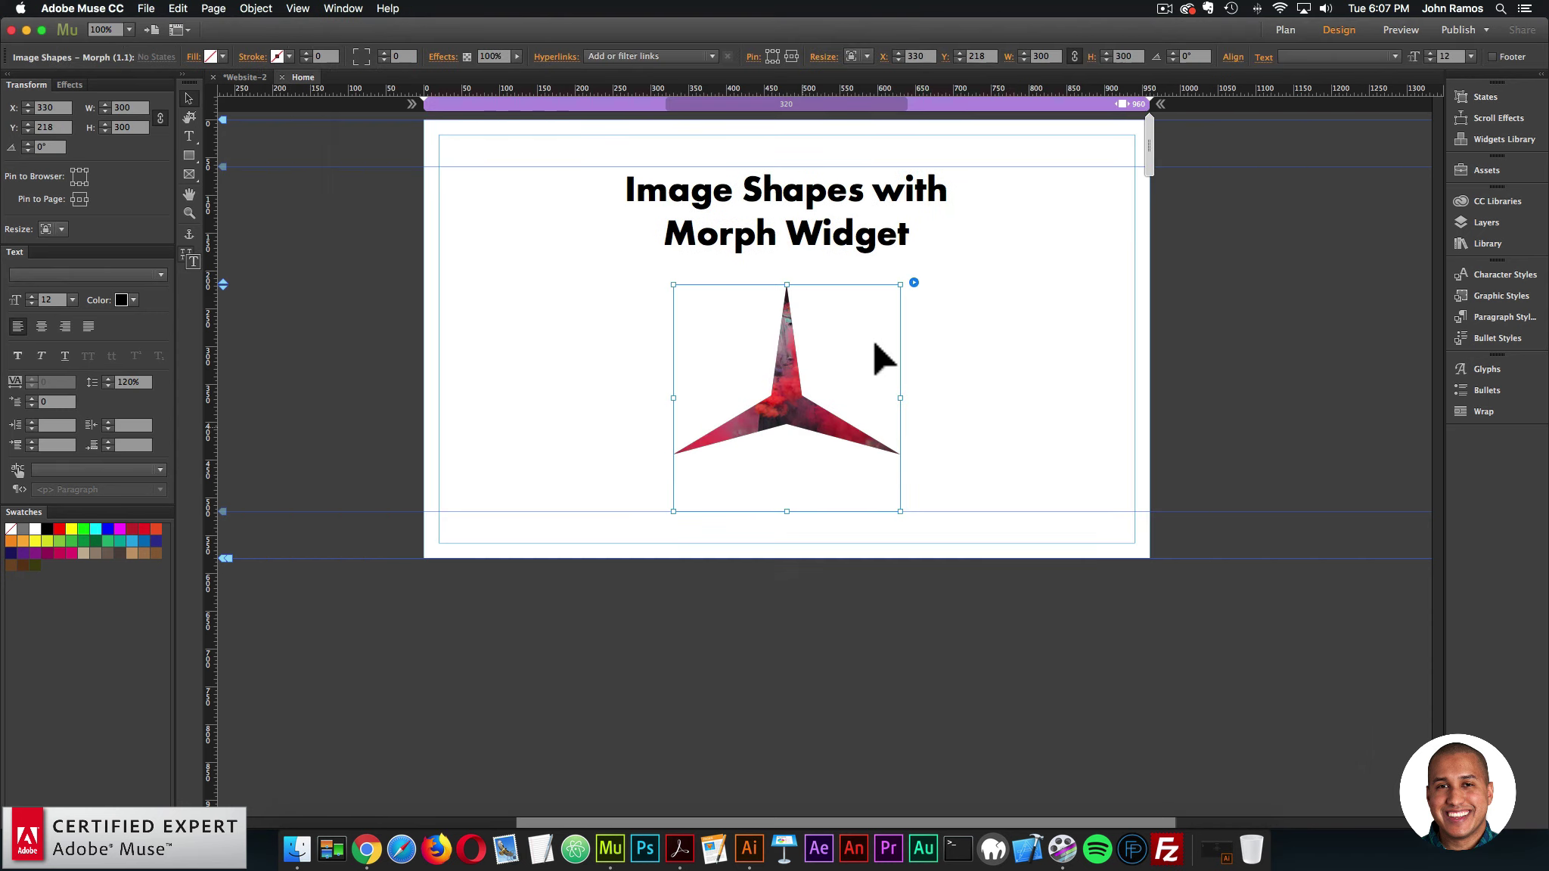
left_click(914, 282)
left_click(948, 537)
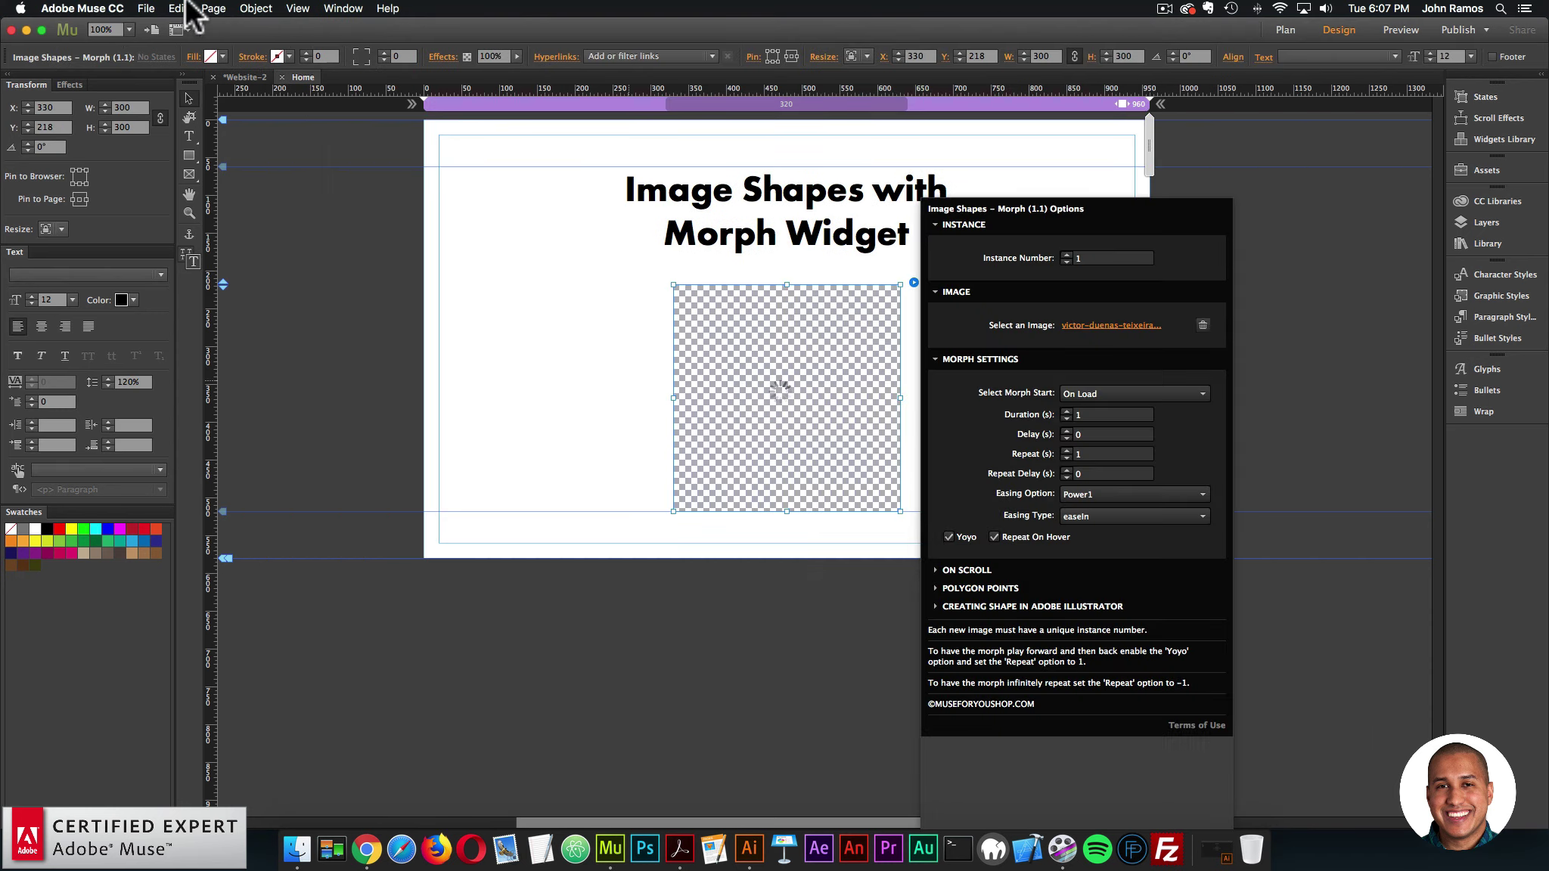
left_click(145, 9)
left_click(203, 250)
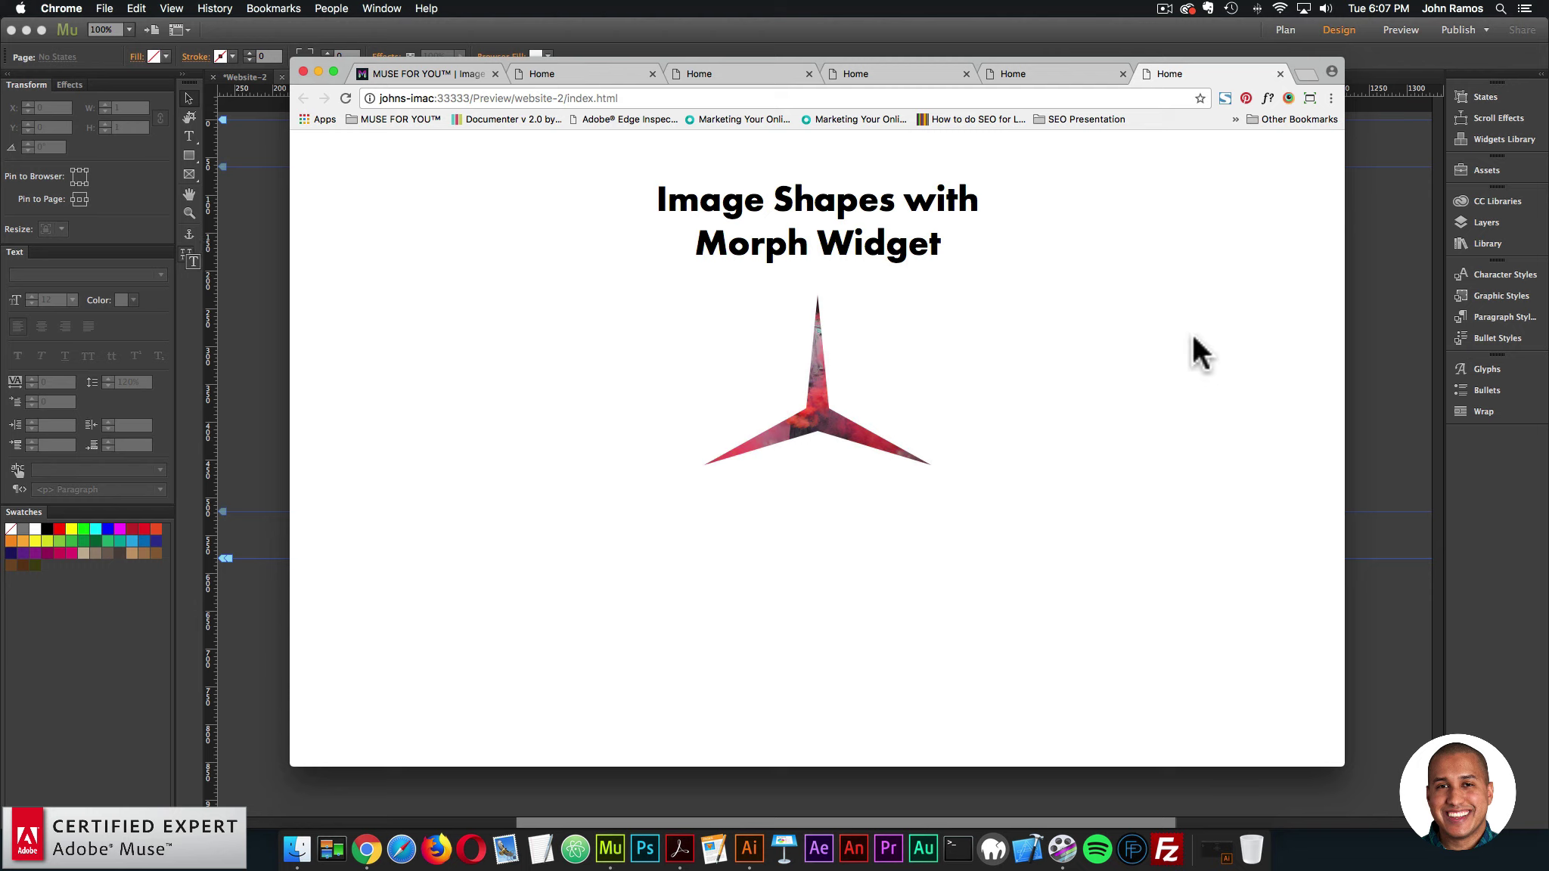
left_click(1391, 349)
- Set the morph's Repeat value to -1 and check the infinite playback in a browser preview
left_click(880, 423)
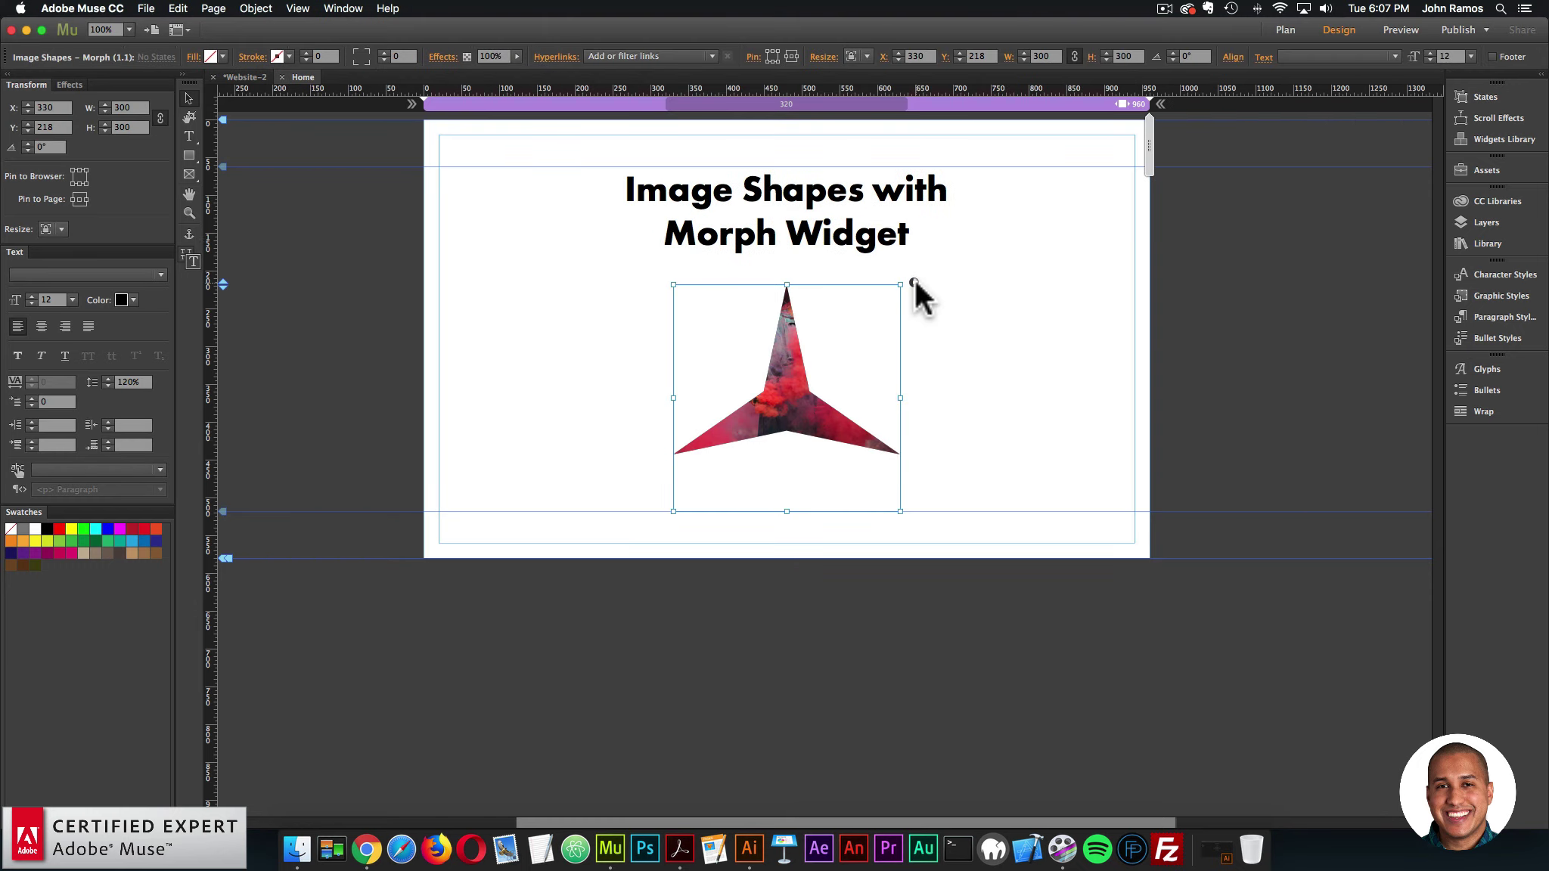
left_click(914, 282)
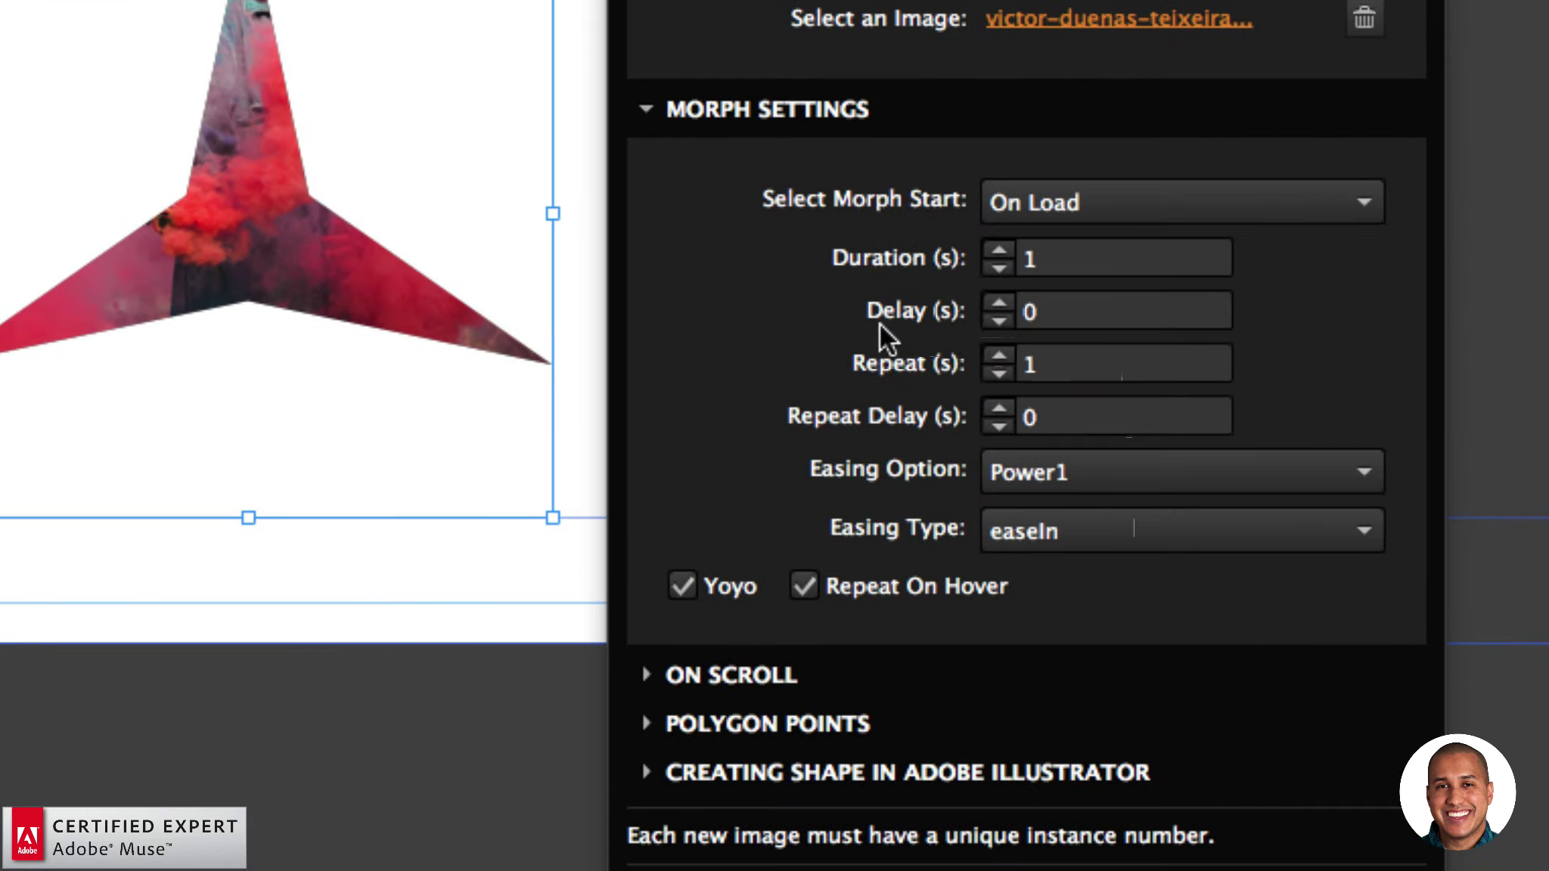
left_click(1067, 454)
type("-")
key("Return")
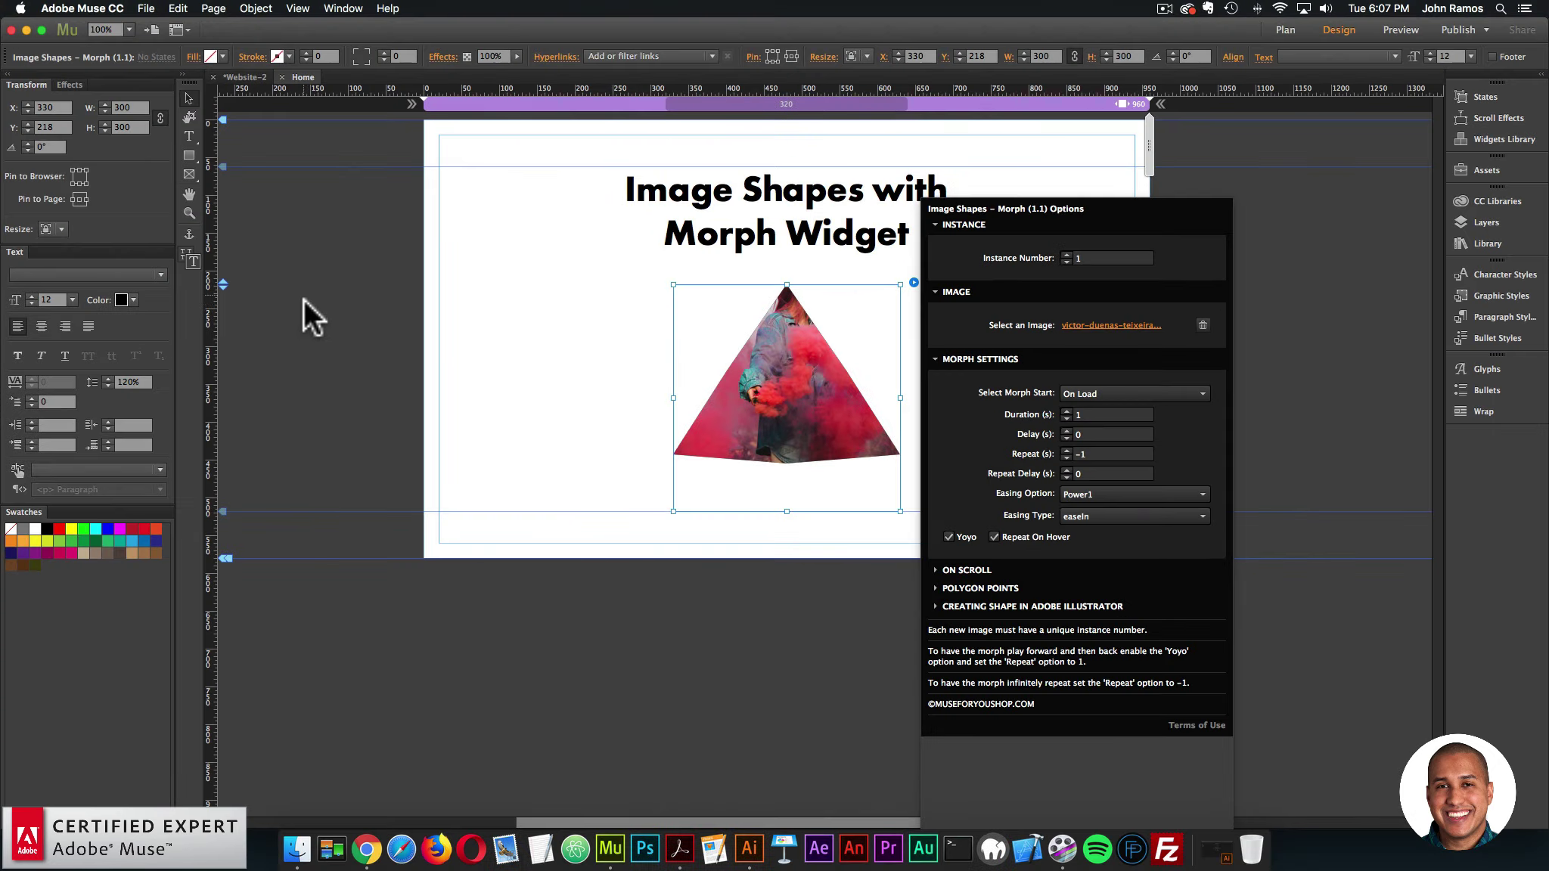
key("Escape")
left_click(146, 8)
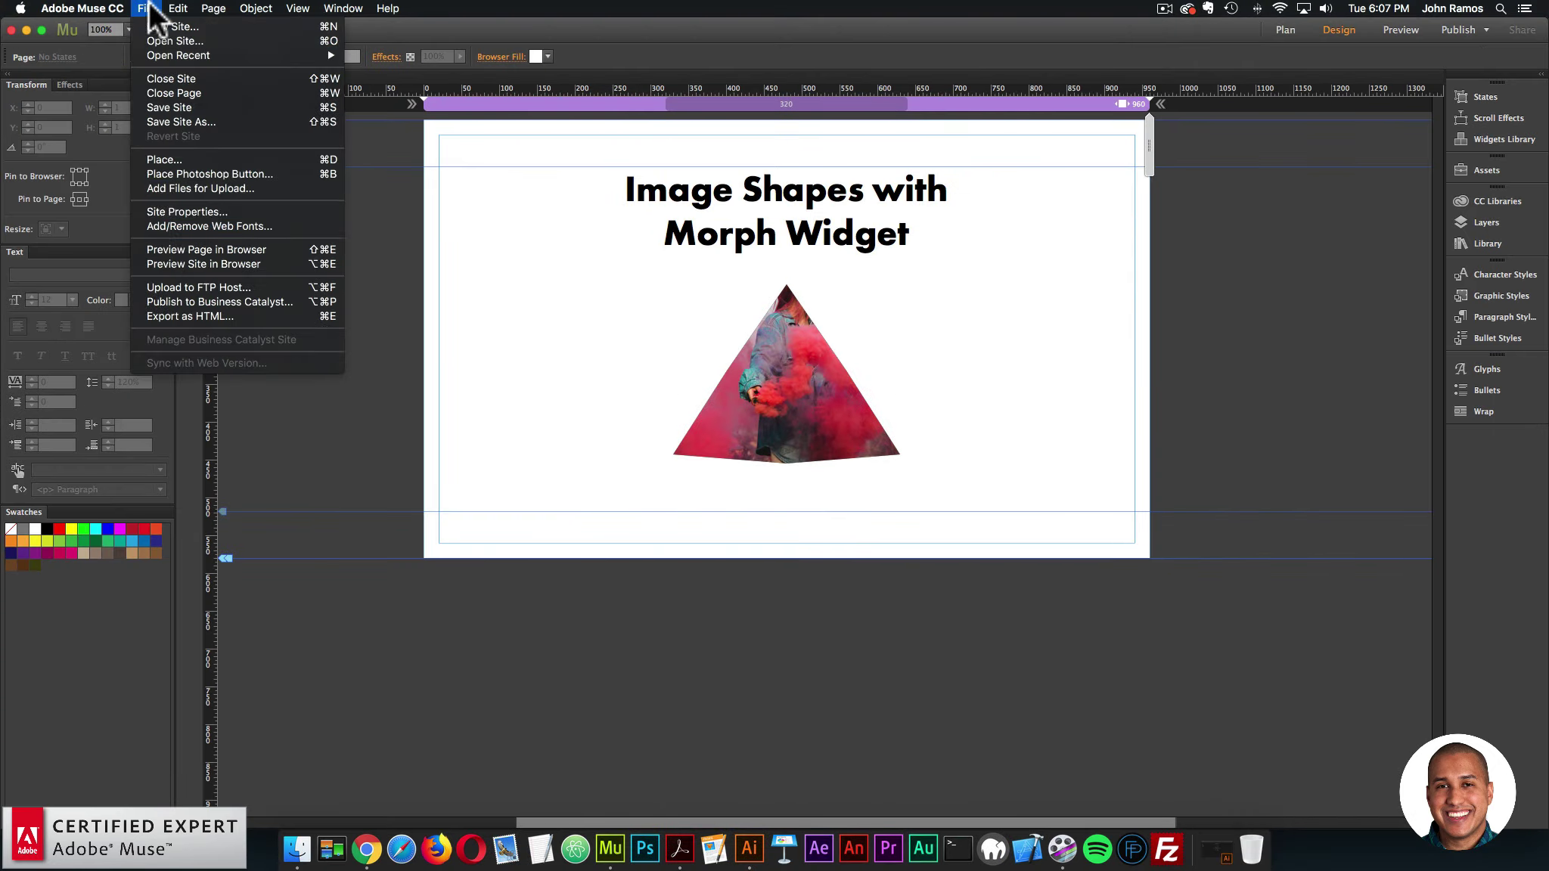
left_click(168, 251)
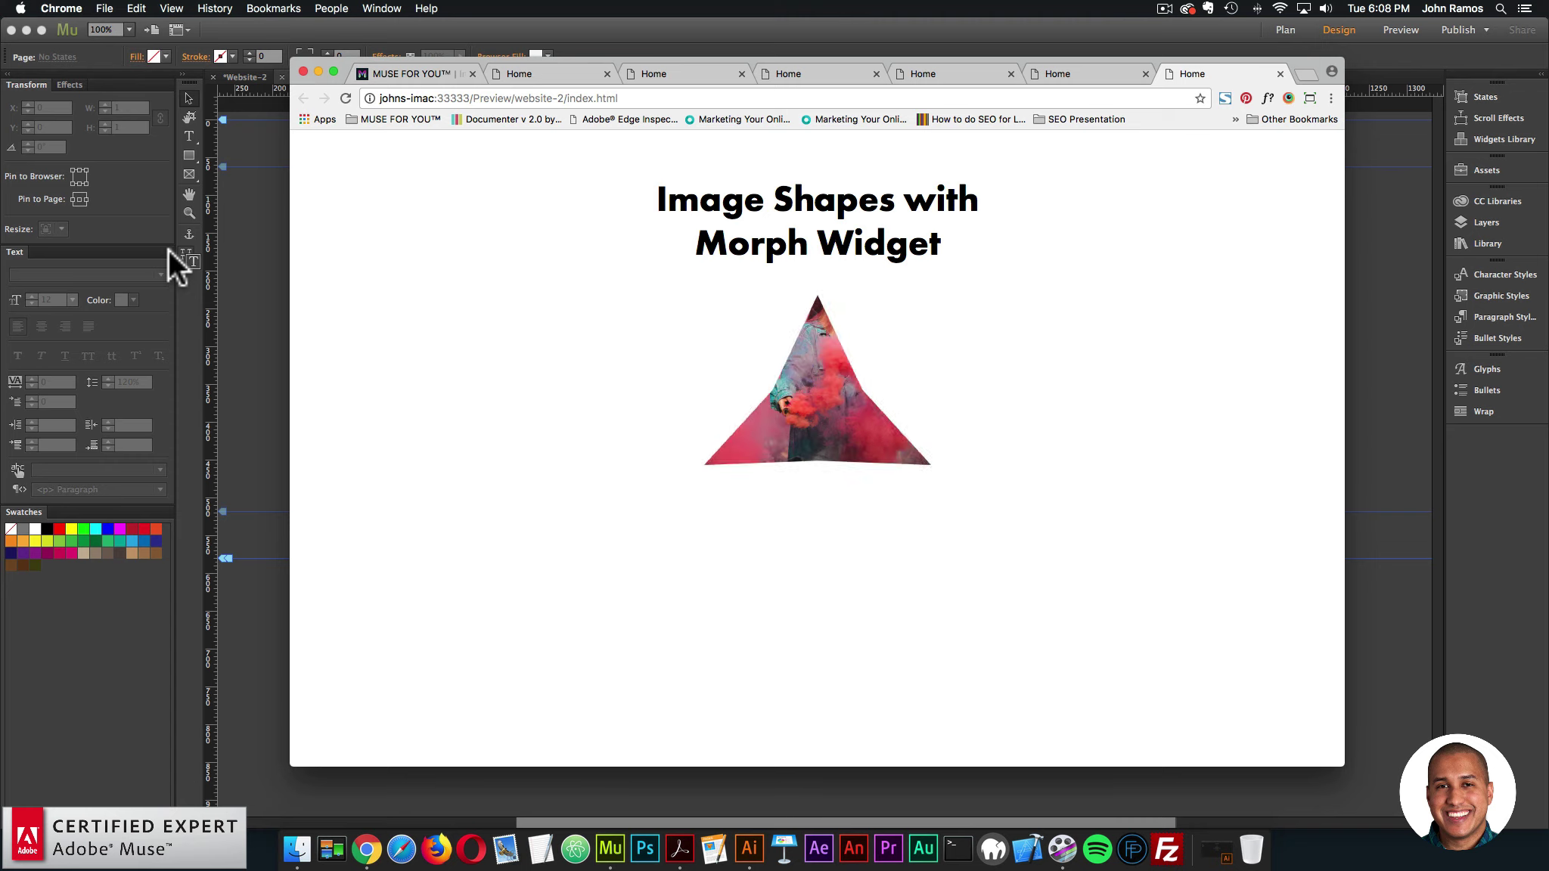
left_click(1382, 319)
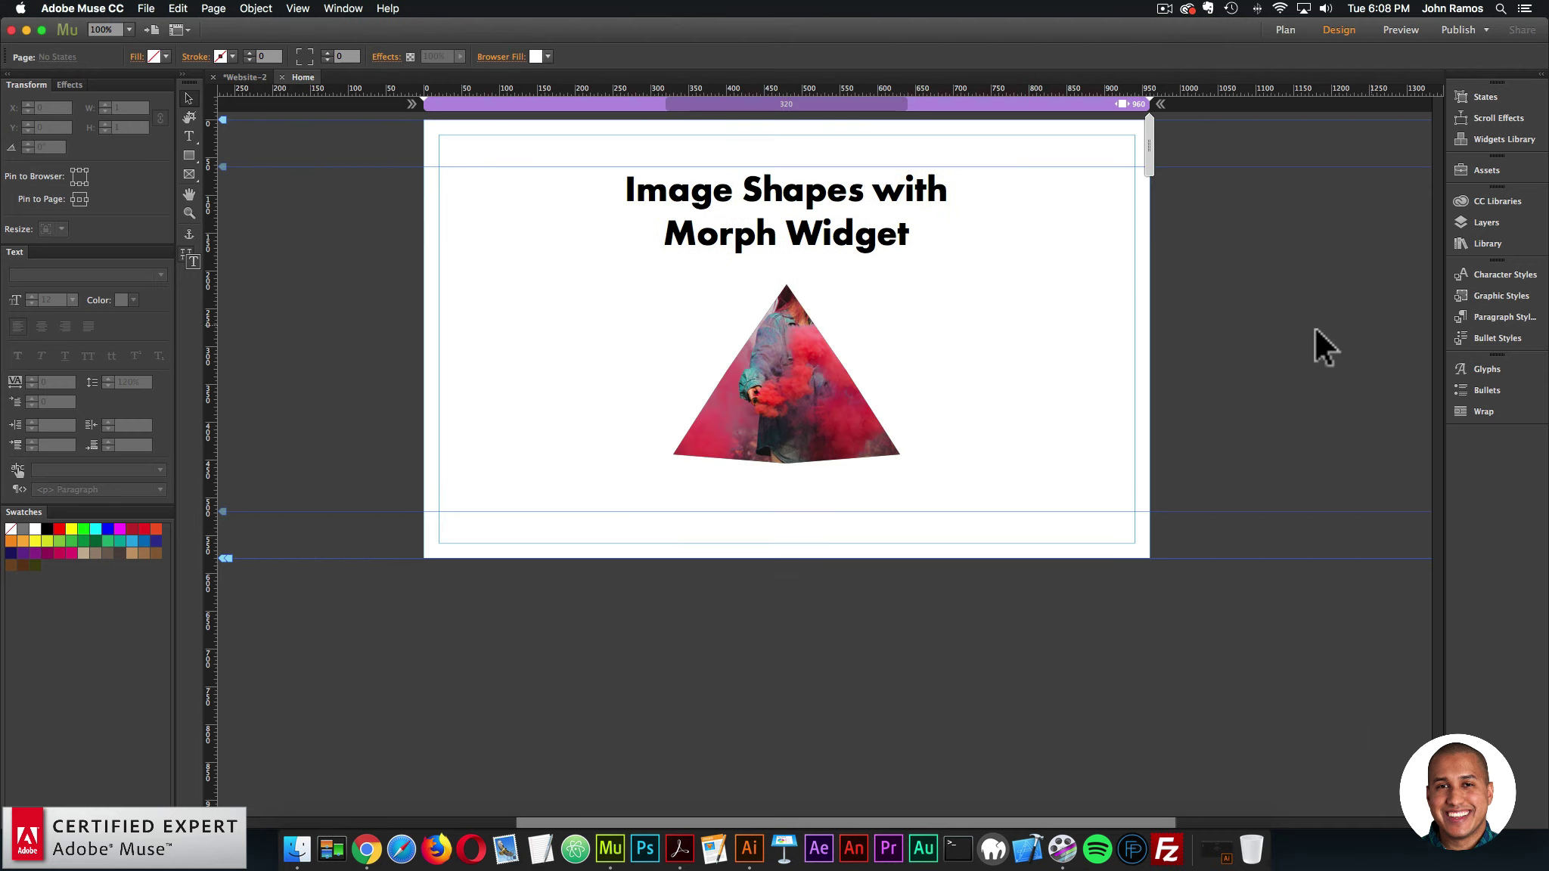
- Set the morph's Repeat Delay to 1 second and check the pause between repeats in a browser preview
left_click(881, 328)
left_click(914, 282)
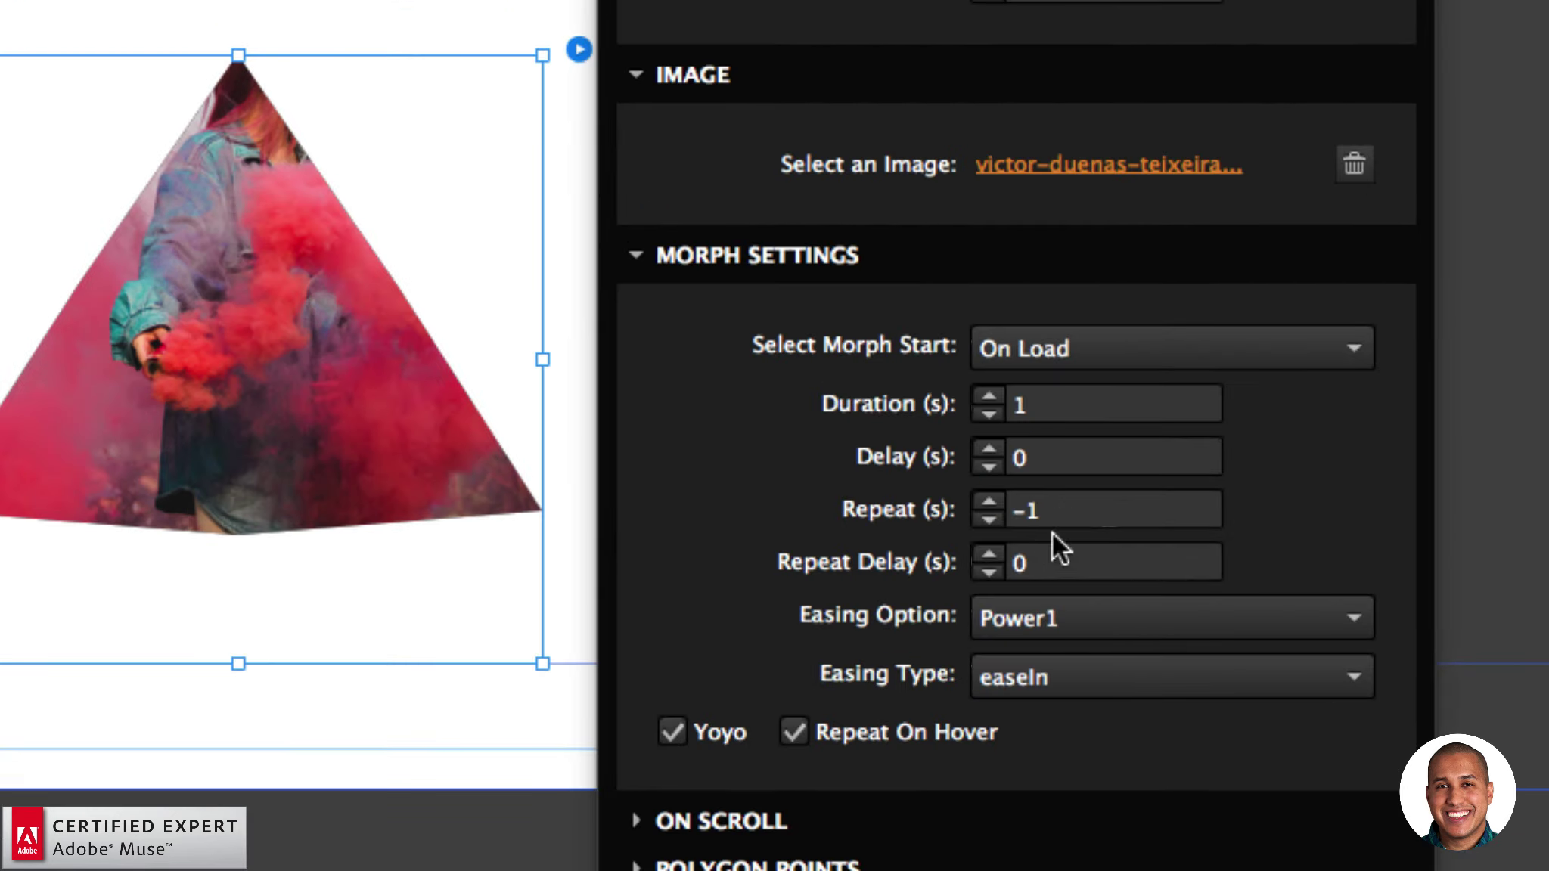
left_click(1094, 472)
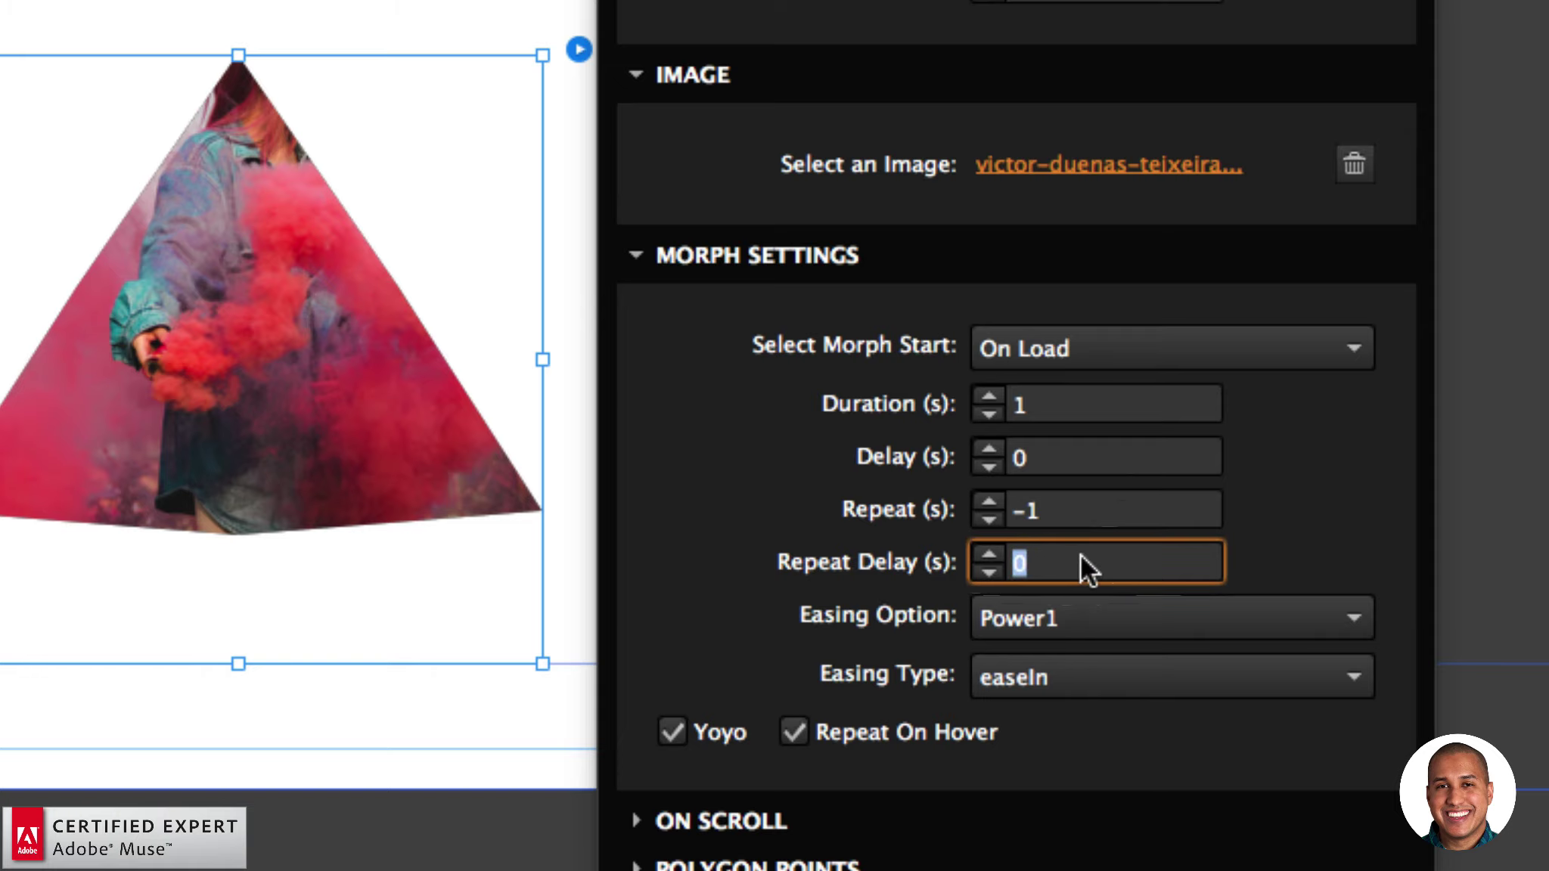
type("1")
key("Return")
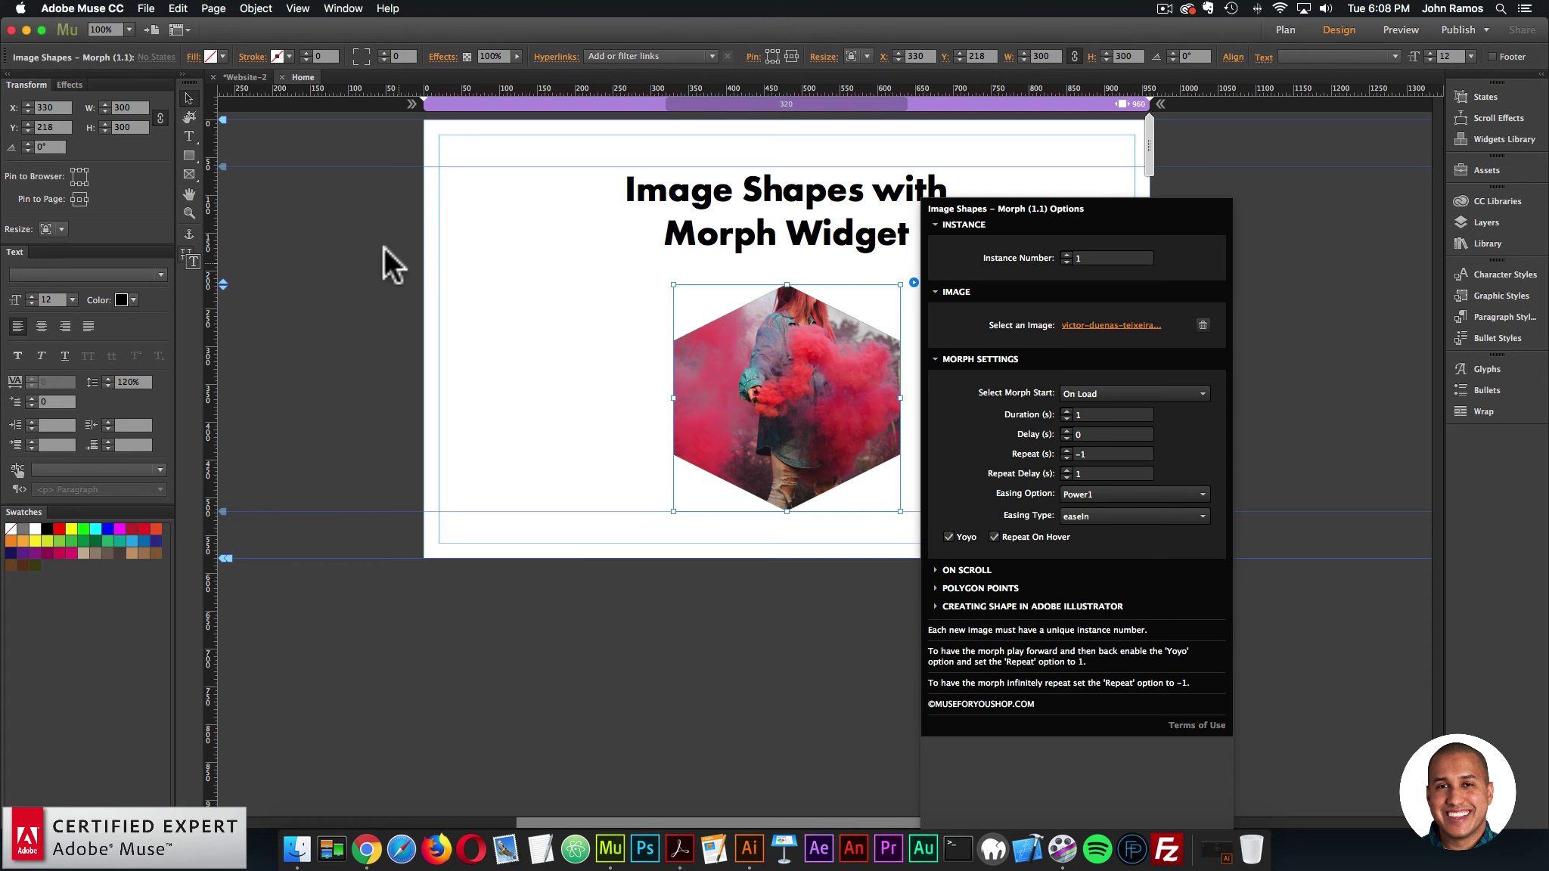
left_click(398, 267)
left_click(151, 8)
left_click(184, 253)
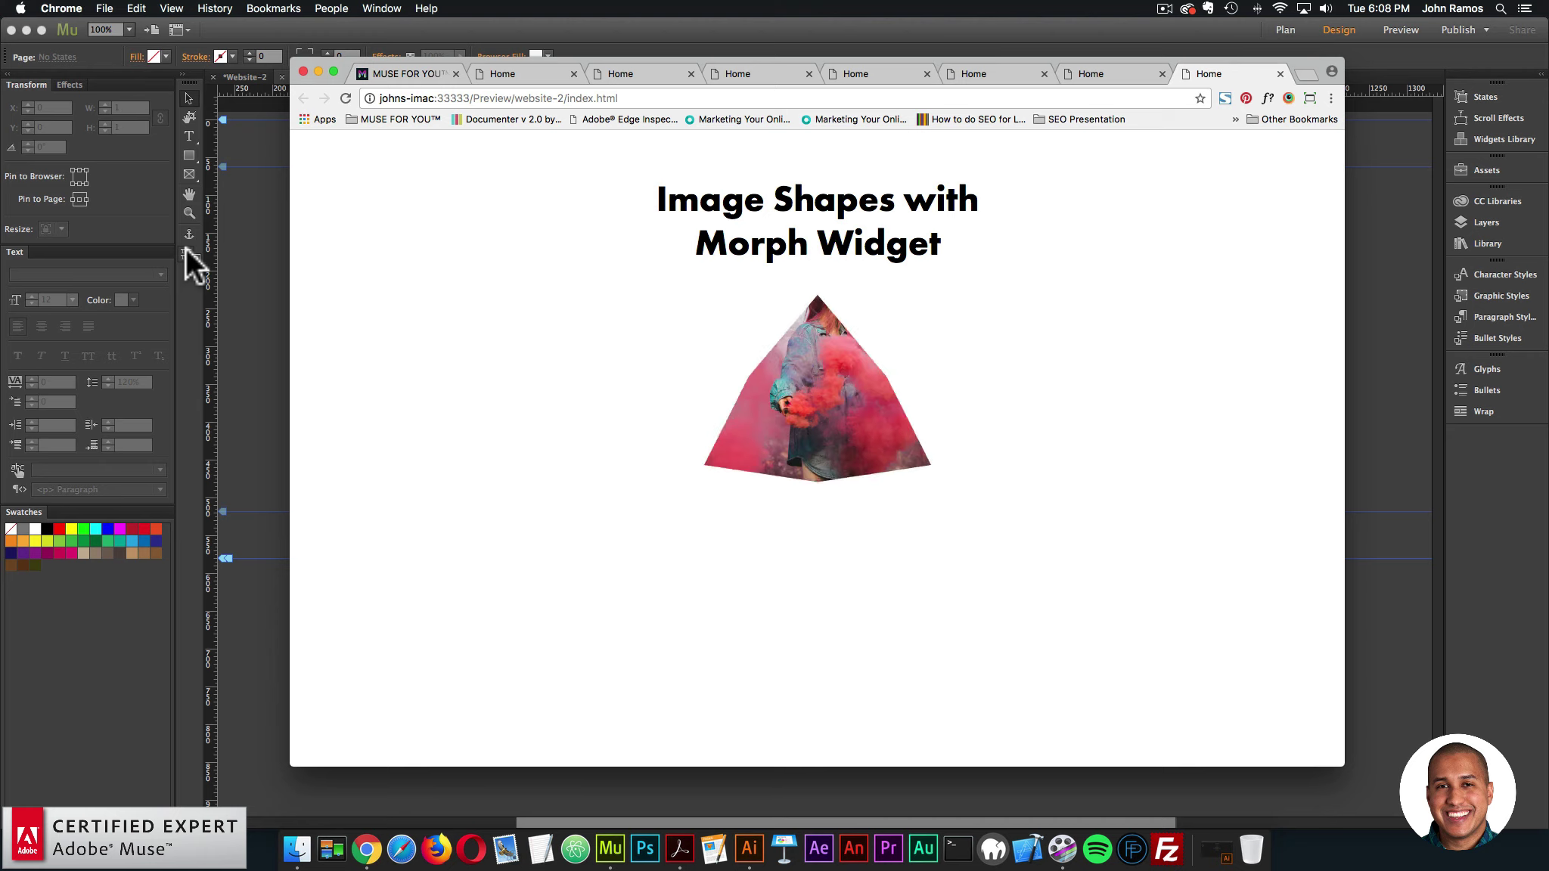
left_click(264, 261)
- Set the morph to start On Click, with both Repeat and Repeat Delay at 0
left_click(805, 323)
left_click(914, 282)
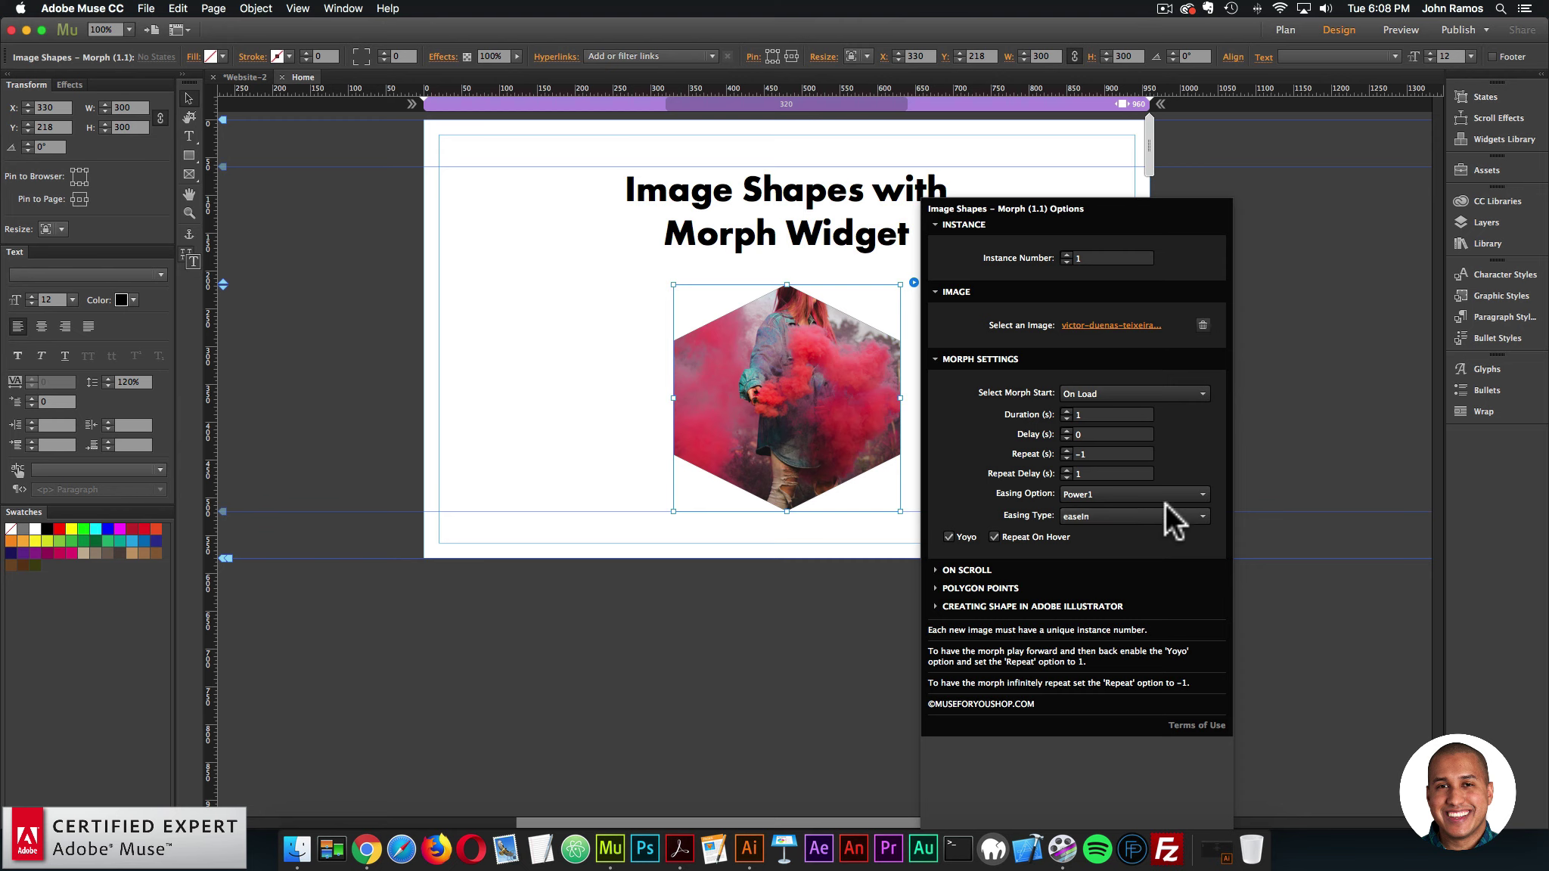
left_click(1127, 394)
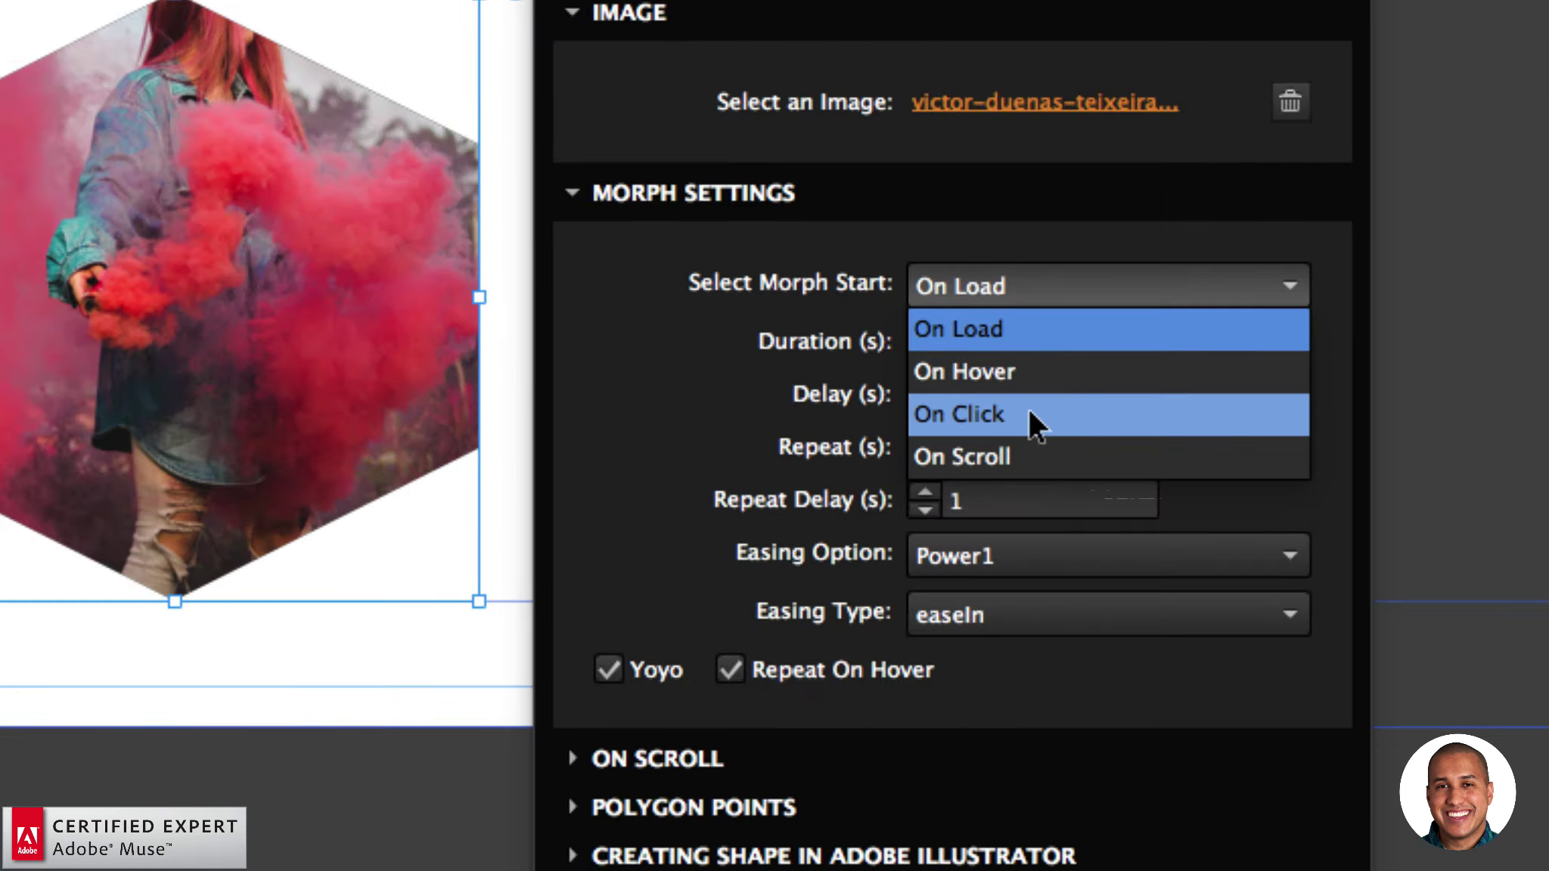
left_click(1033, 414)
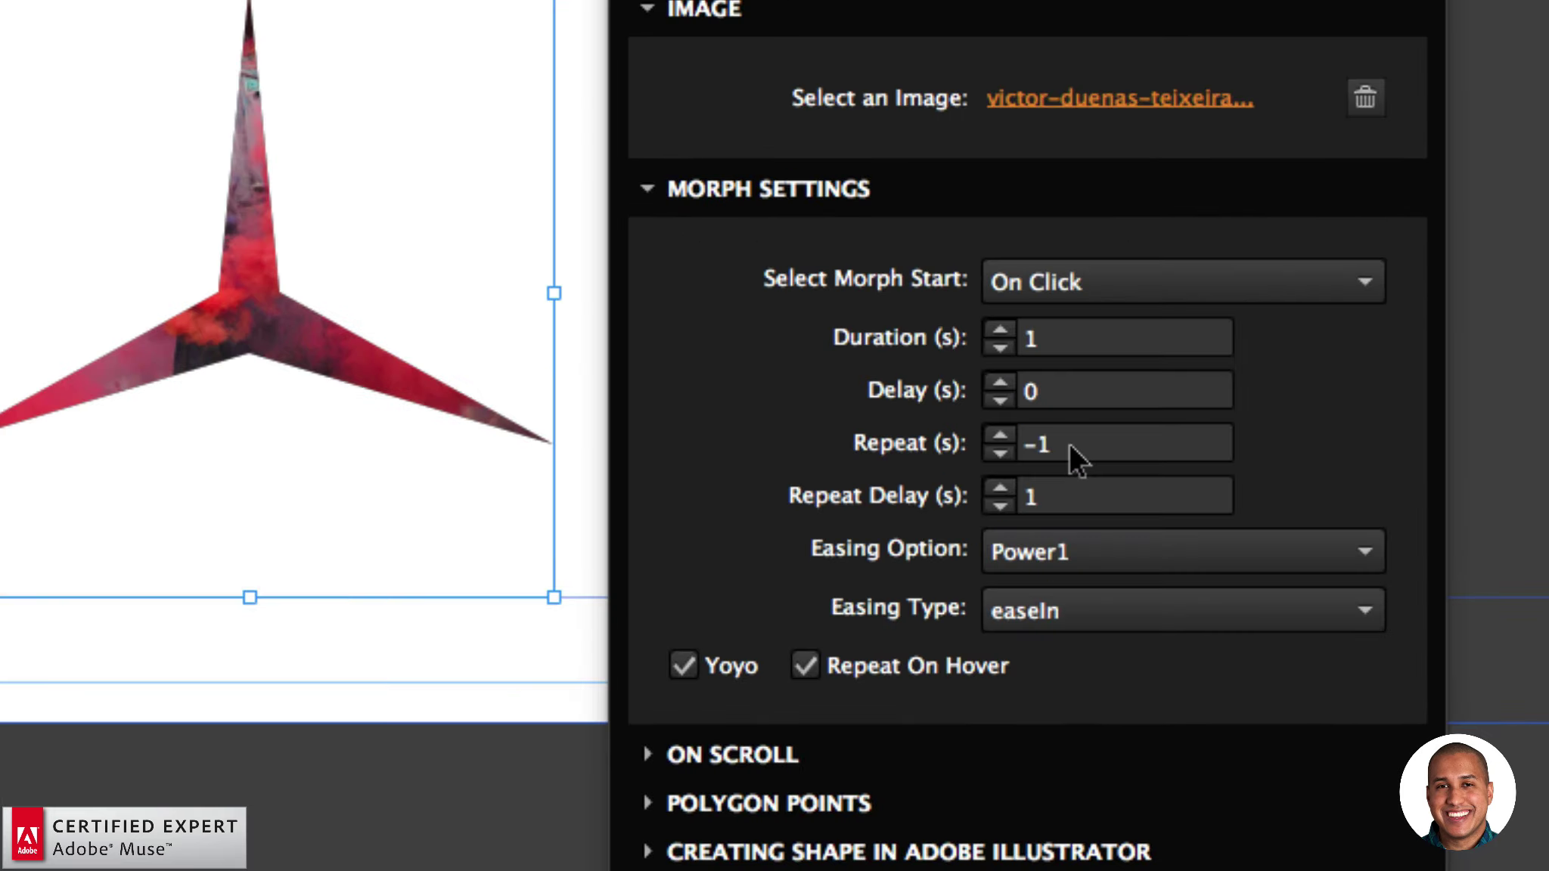
left_click(919, 446)
double_click(1038, 444)
type("0")
key("Tab")
type("0")
key("Return")
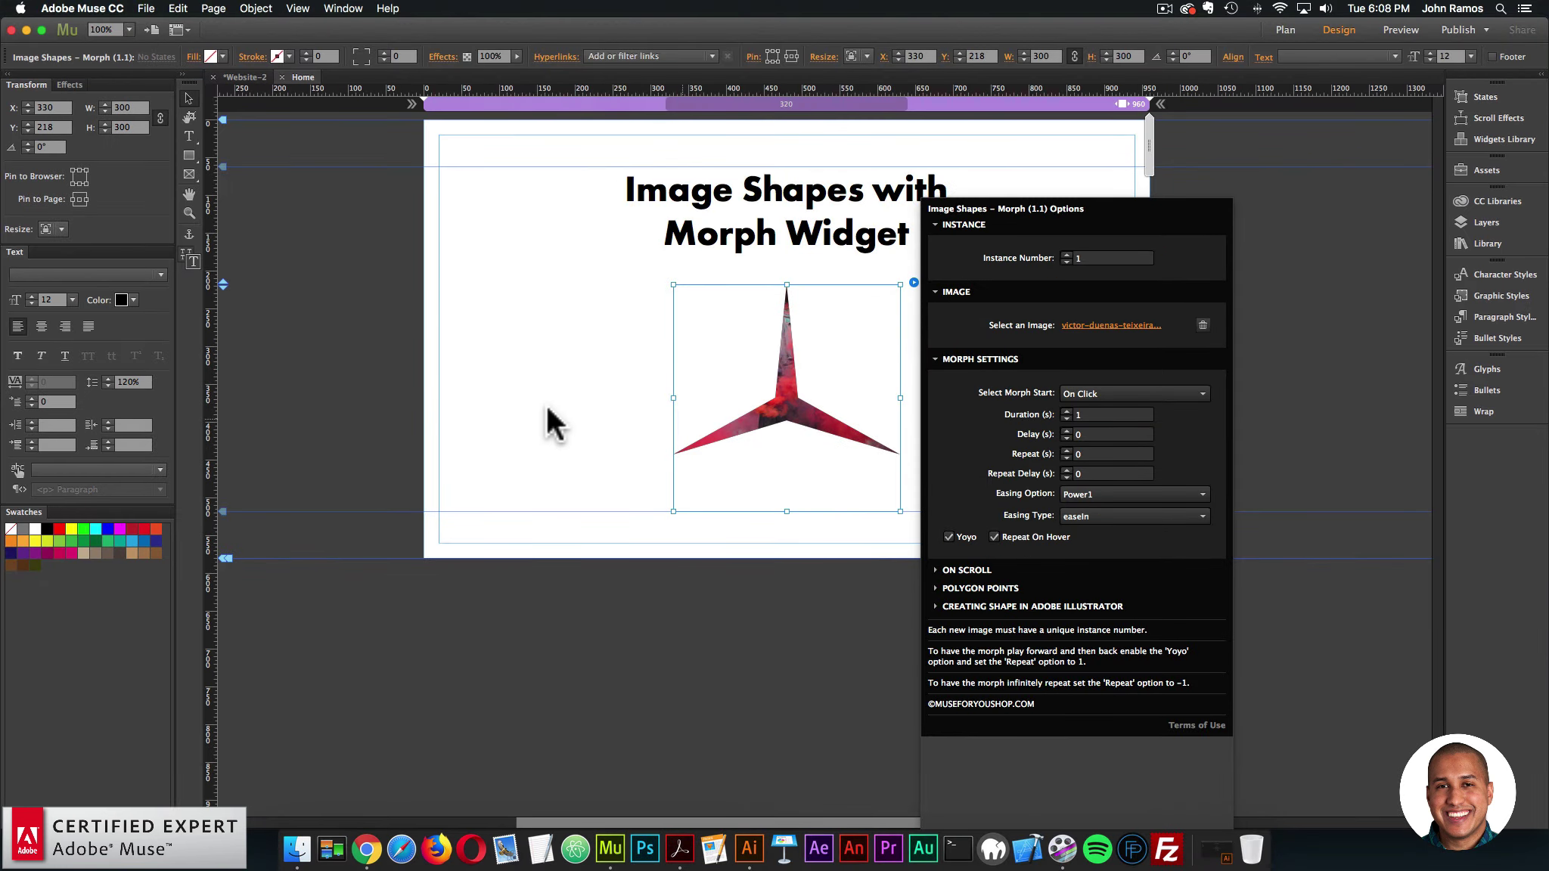
- Preview the page in the browser and trigger the morph on the image to test its On Click behaviour
left_click(552, 421)
left_click(152, 6)
left_click(198, 247)
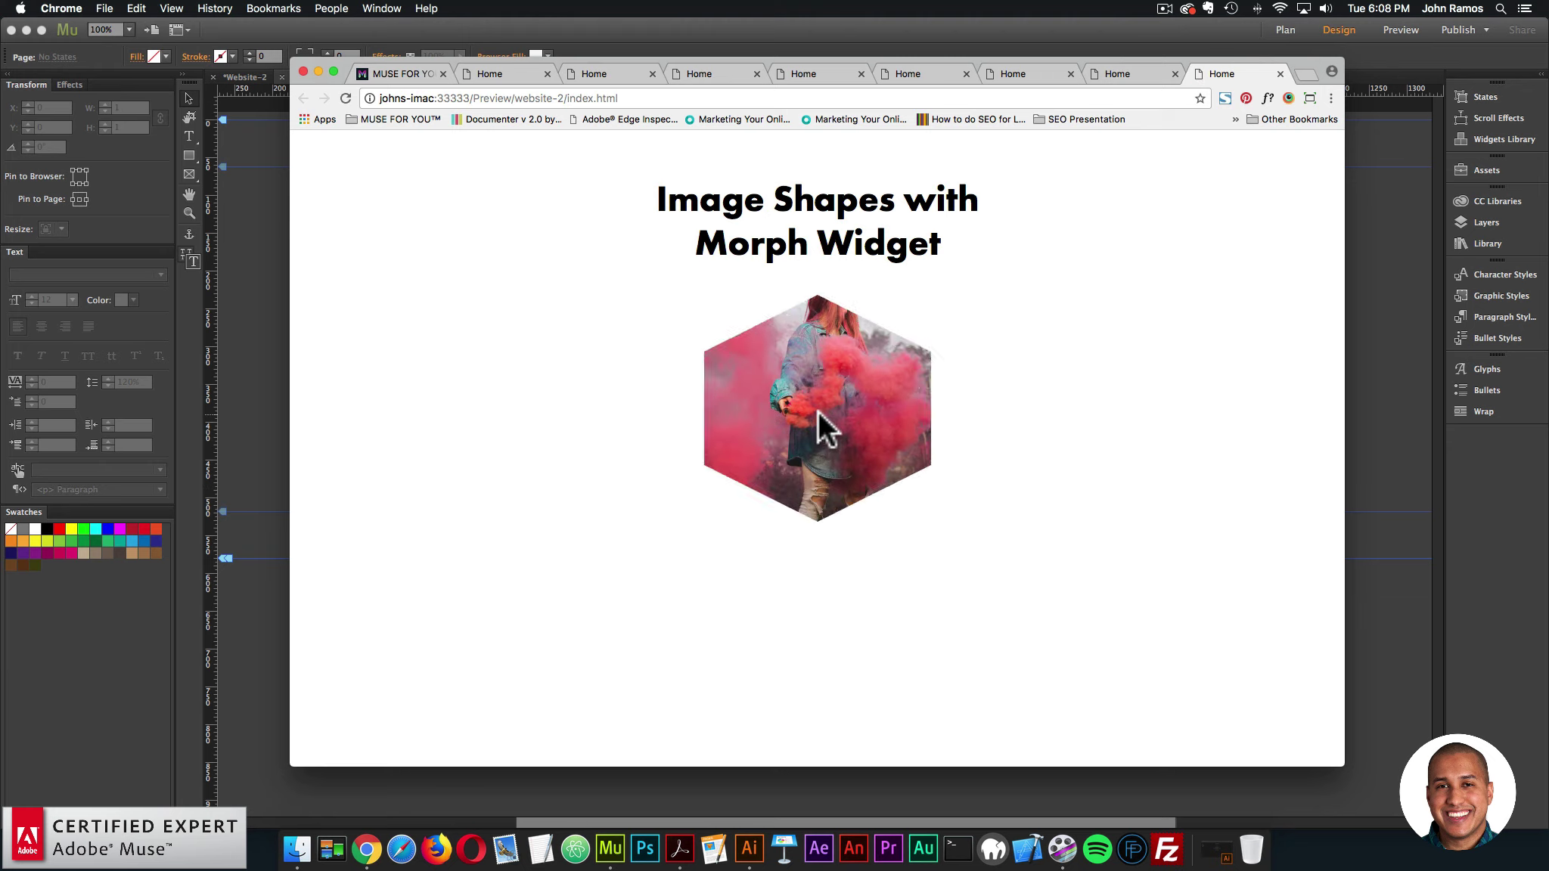
double_click(825, 412)
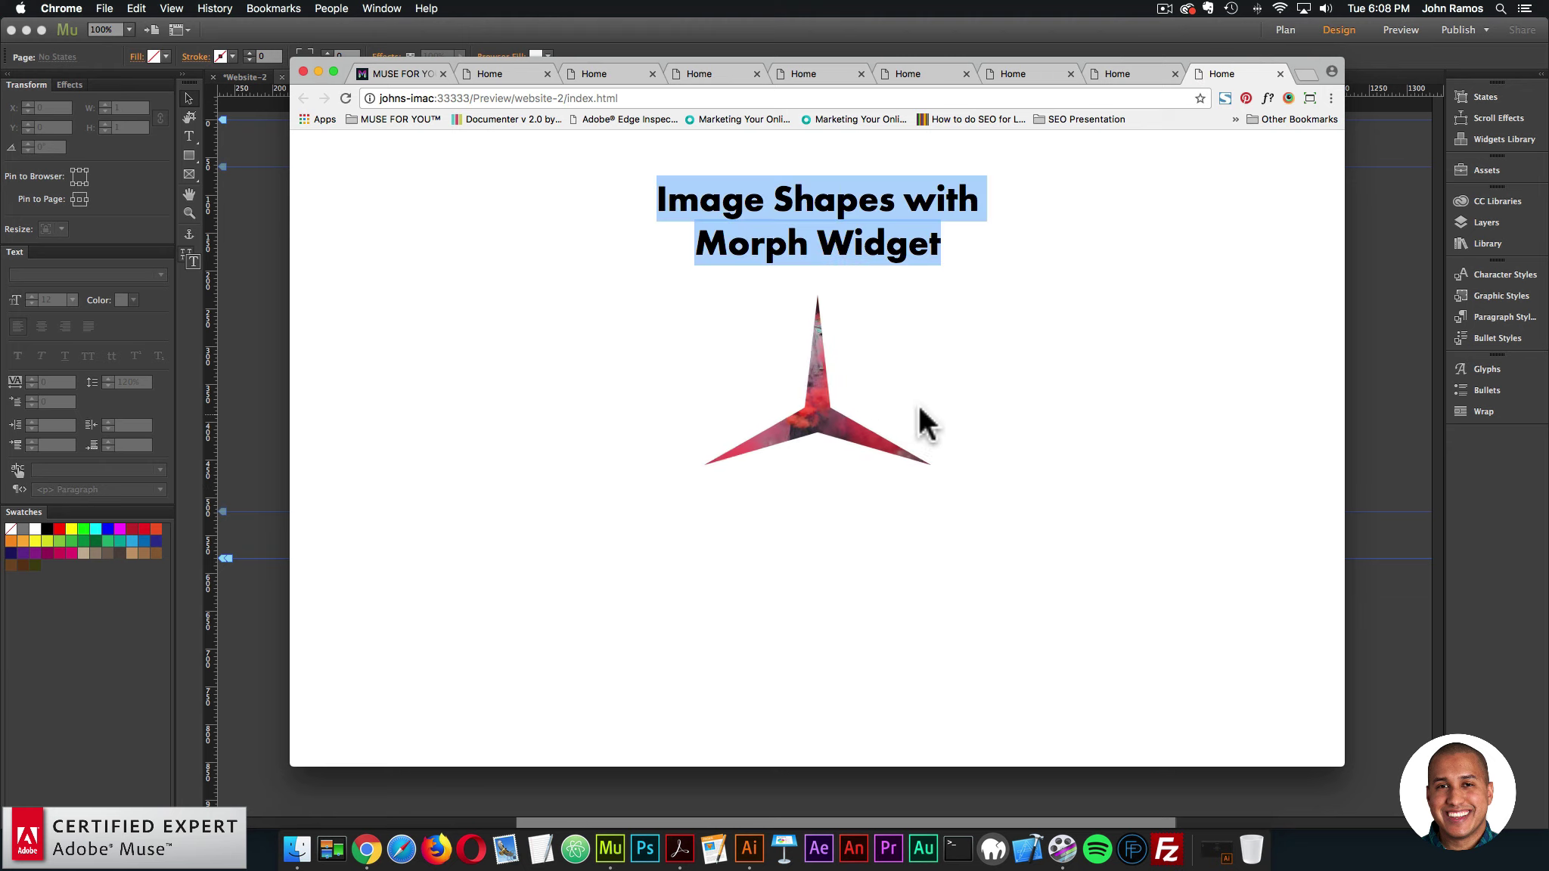
left_click(836, 429)
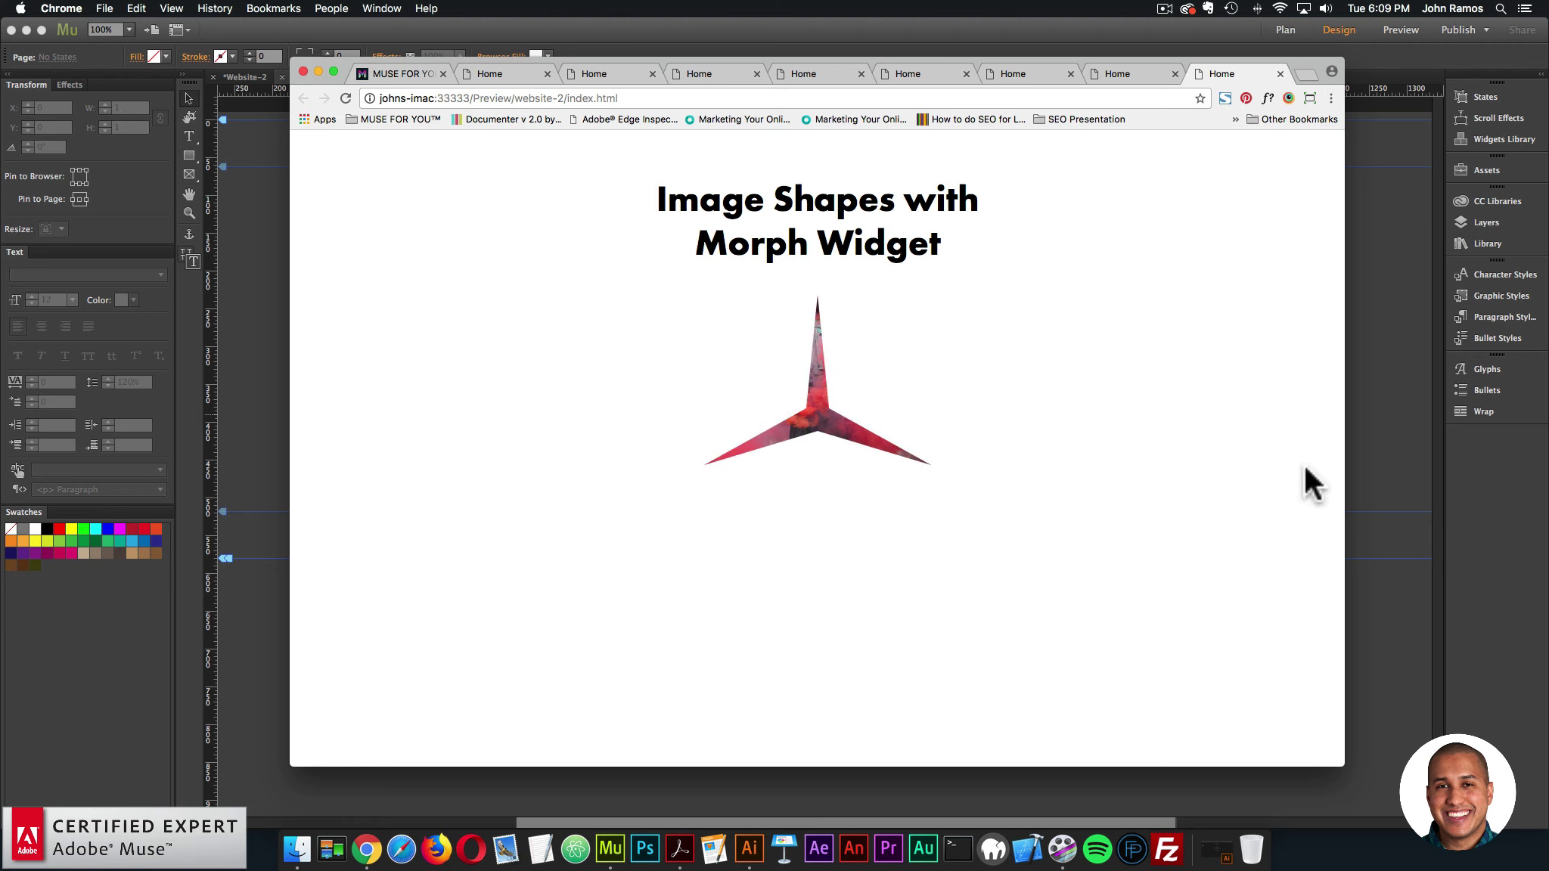
left_click(1394, 415)
- Set the morph to start On Scroll and close the widget's options
left_click(917, 289)
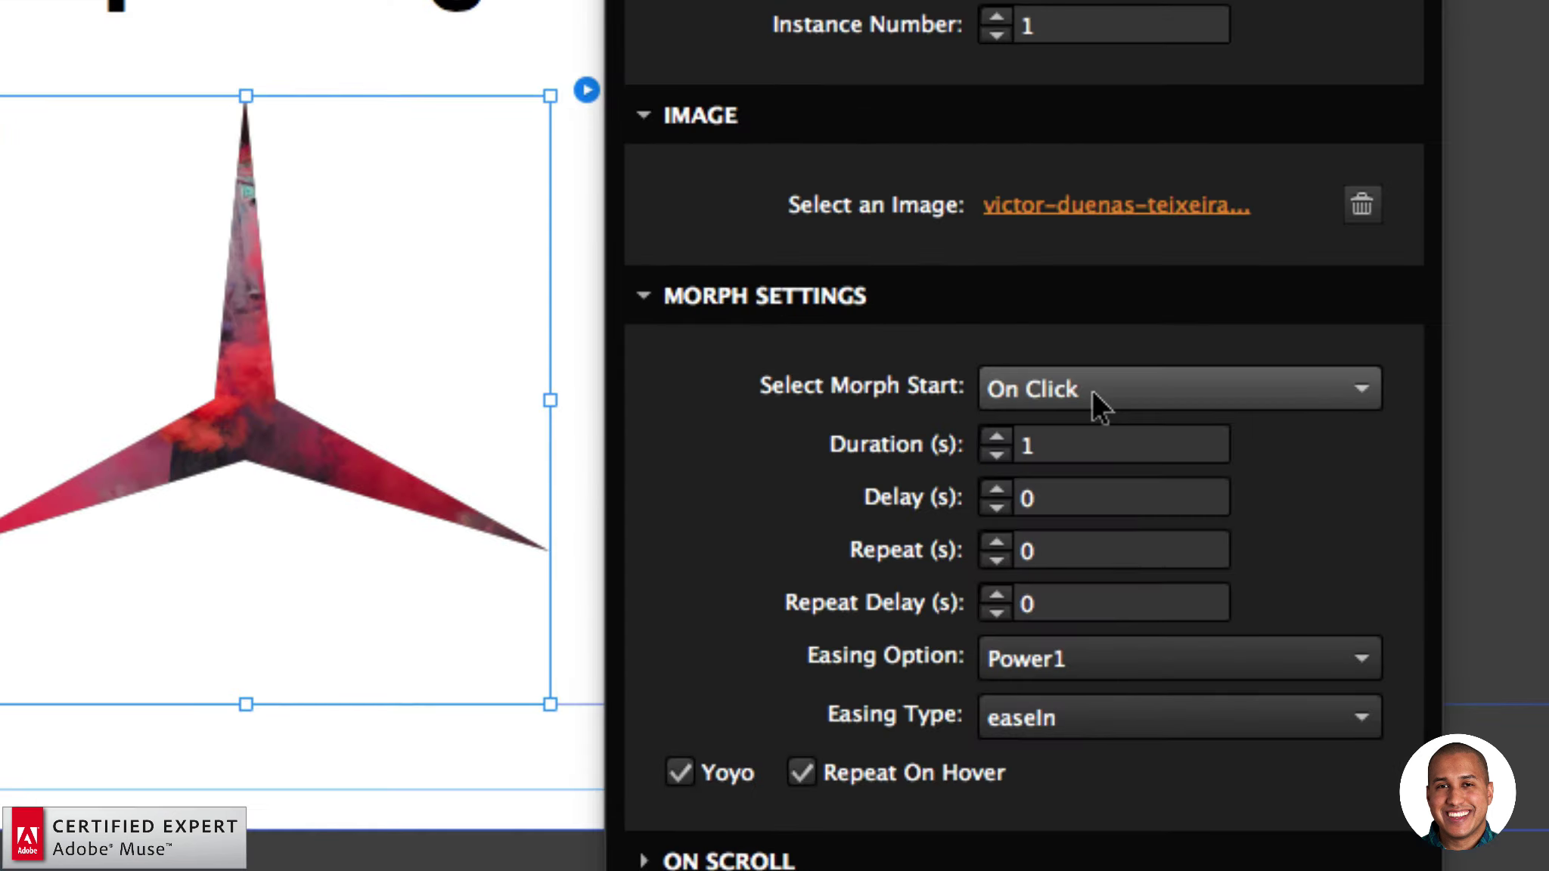
left_click(1094, 392)
left_click(1059, 552)
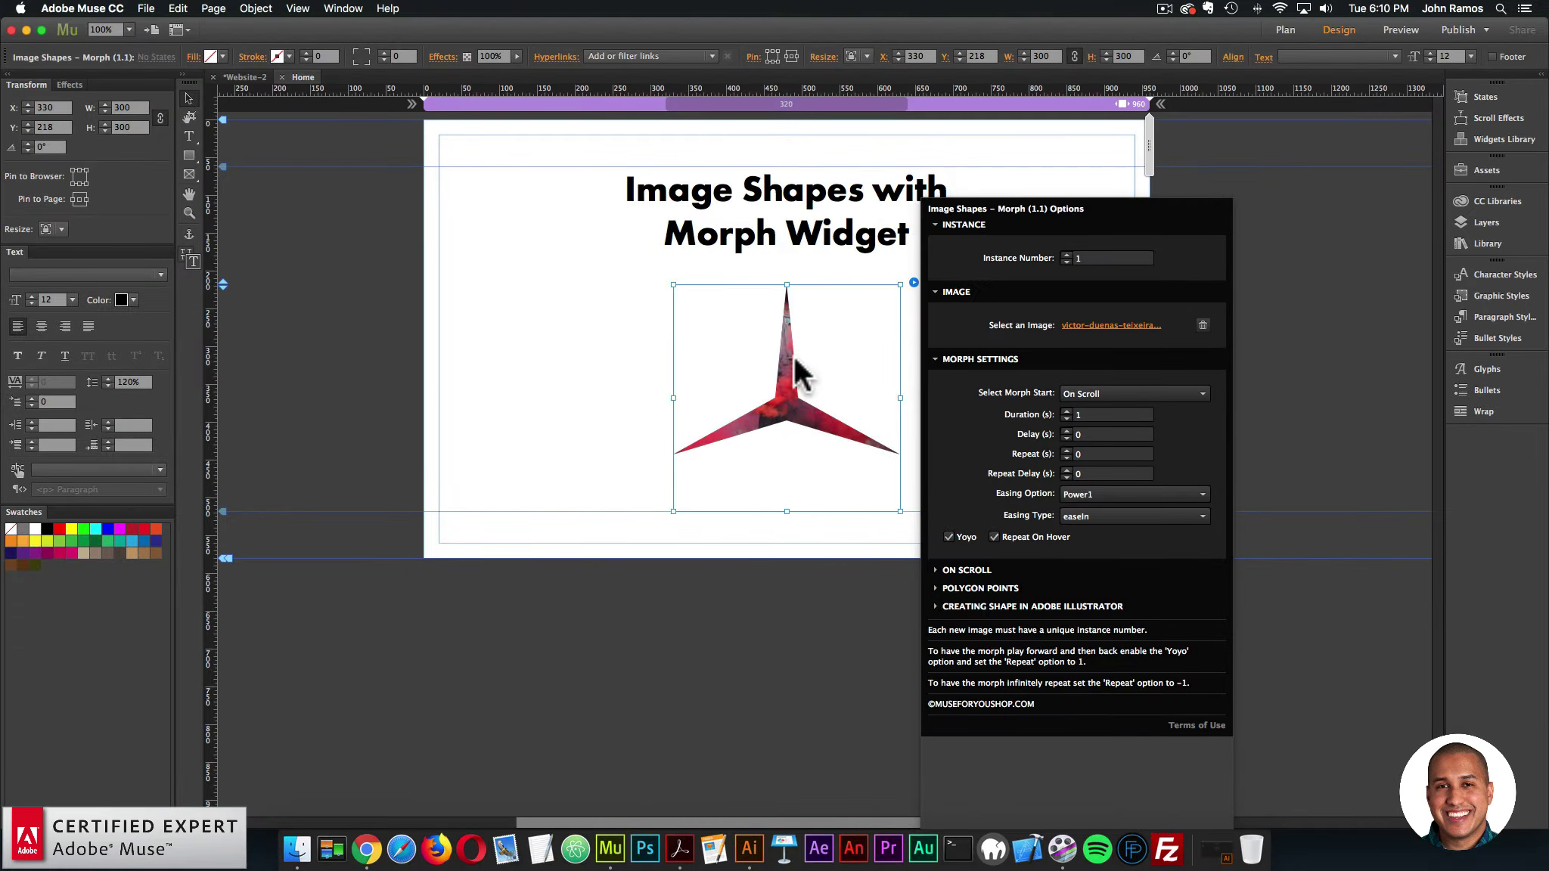
left_click(335, 290)
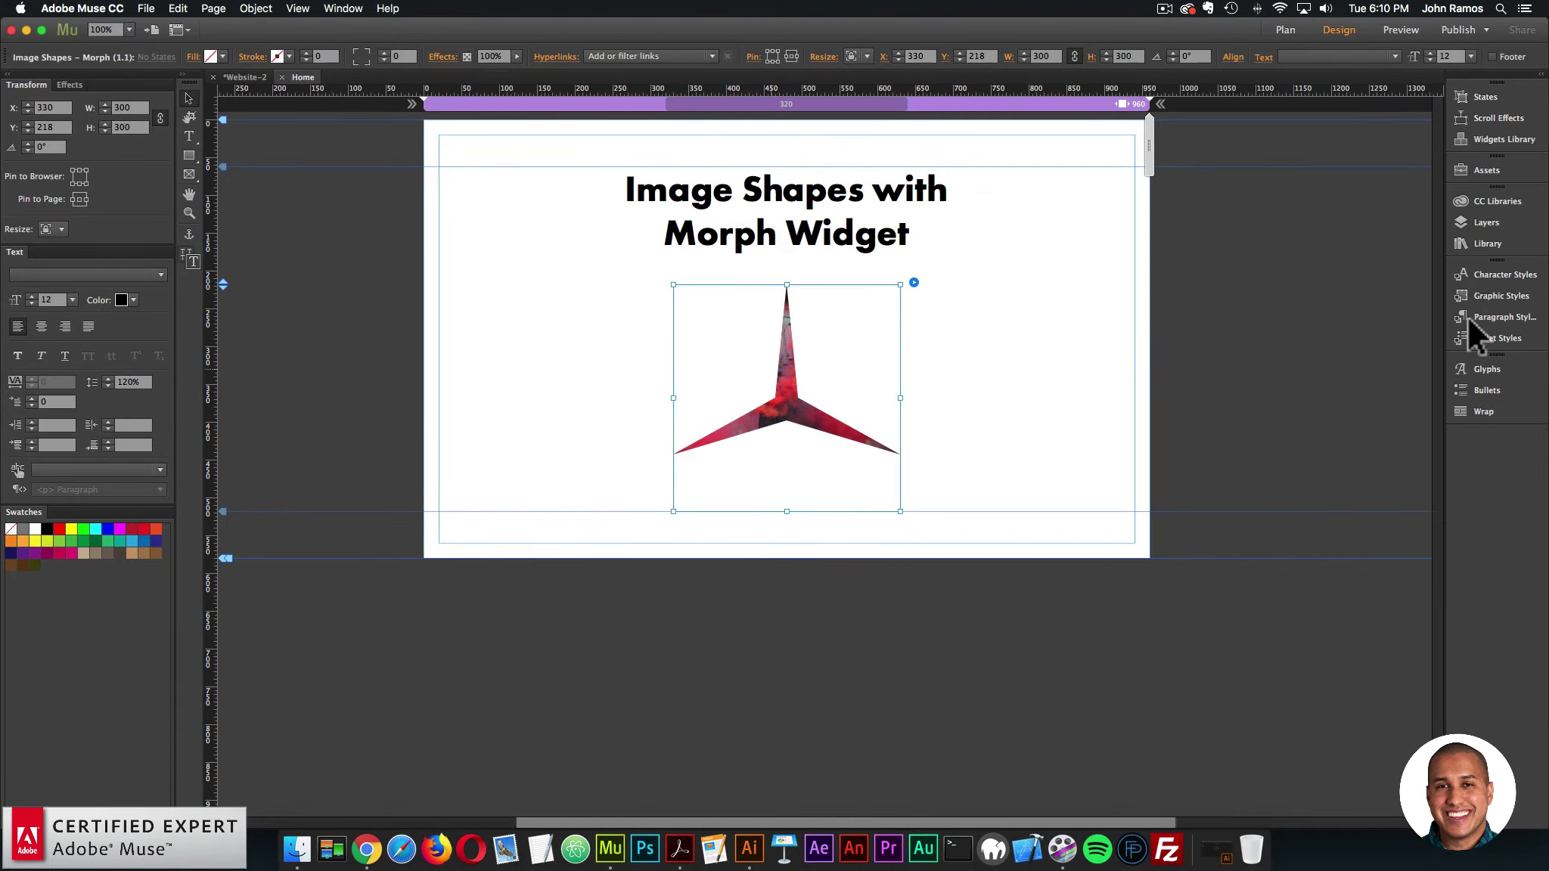
- Search the library for "image shapes" and place the Image Shapes – Morph – Add First – On Scroll widget just outside the page's upper-left edge
left_click(1523, 244)
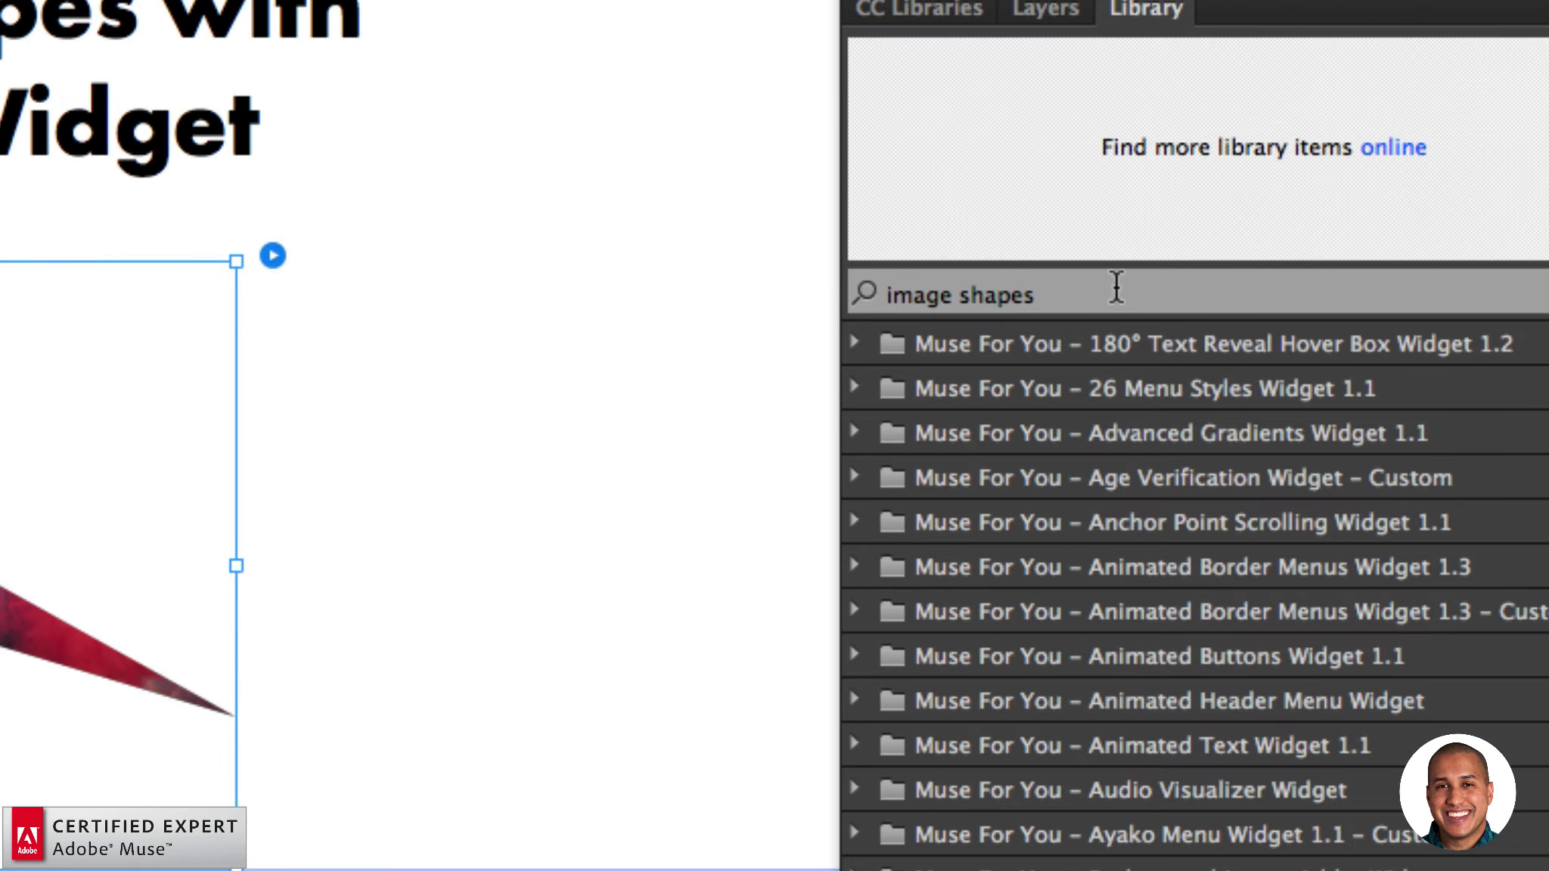
triple_click(1228, 294)
type("image shapes")
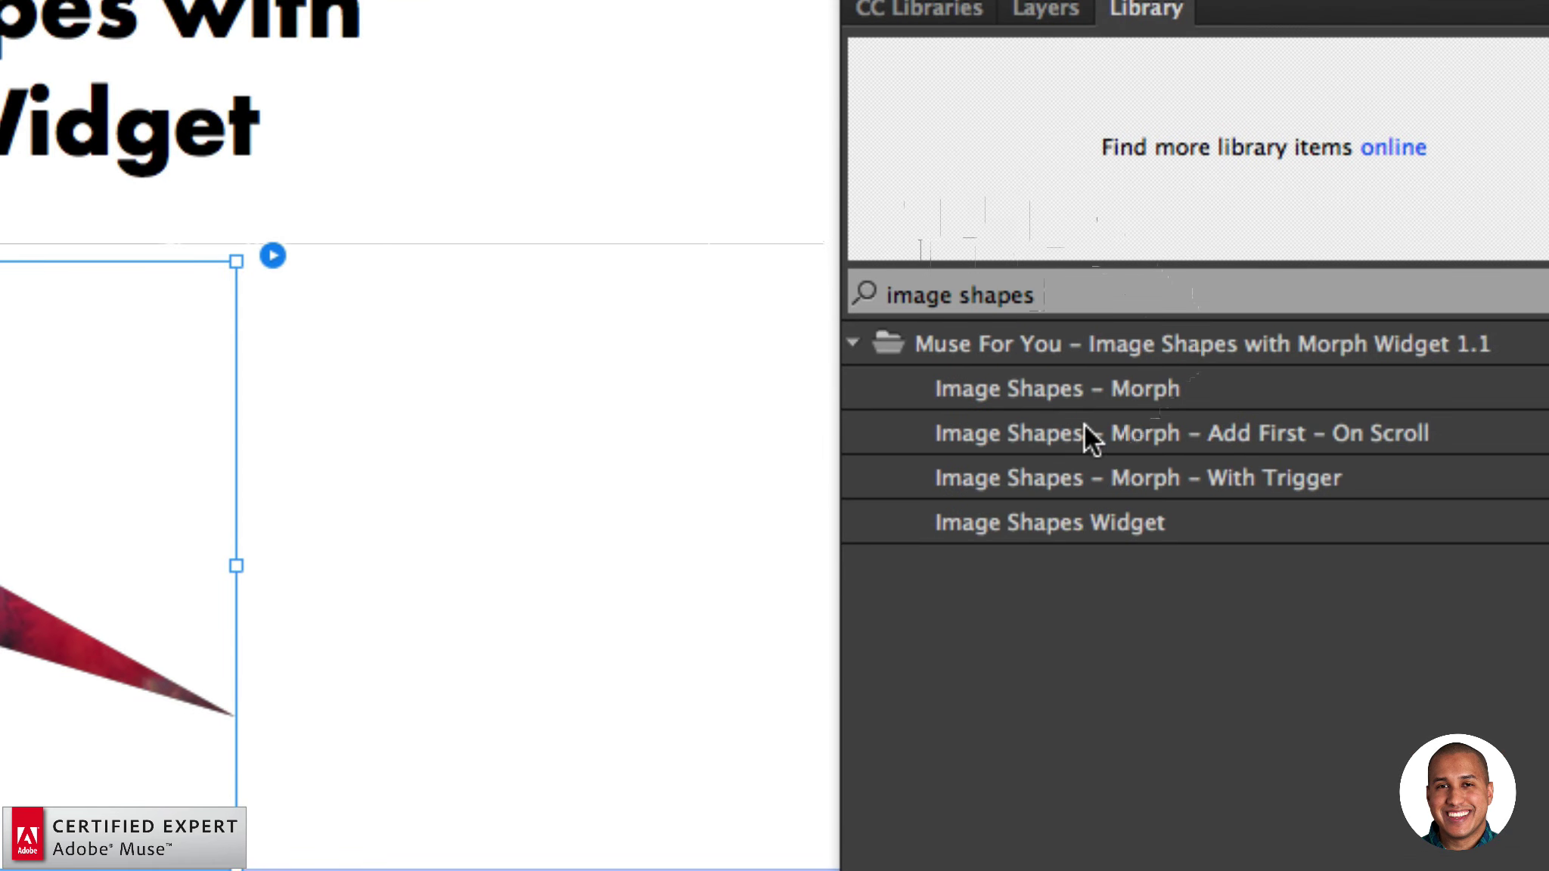
left_click(1158, 437)
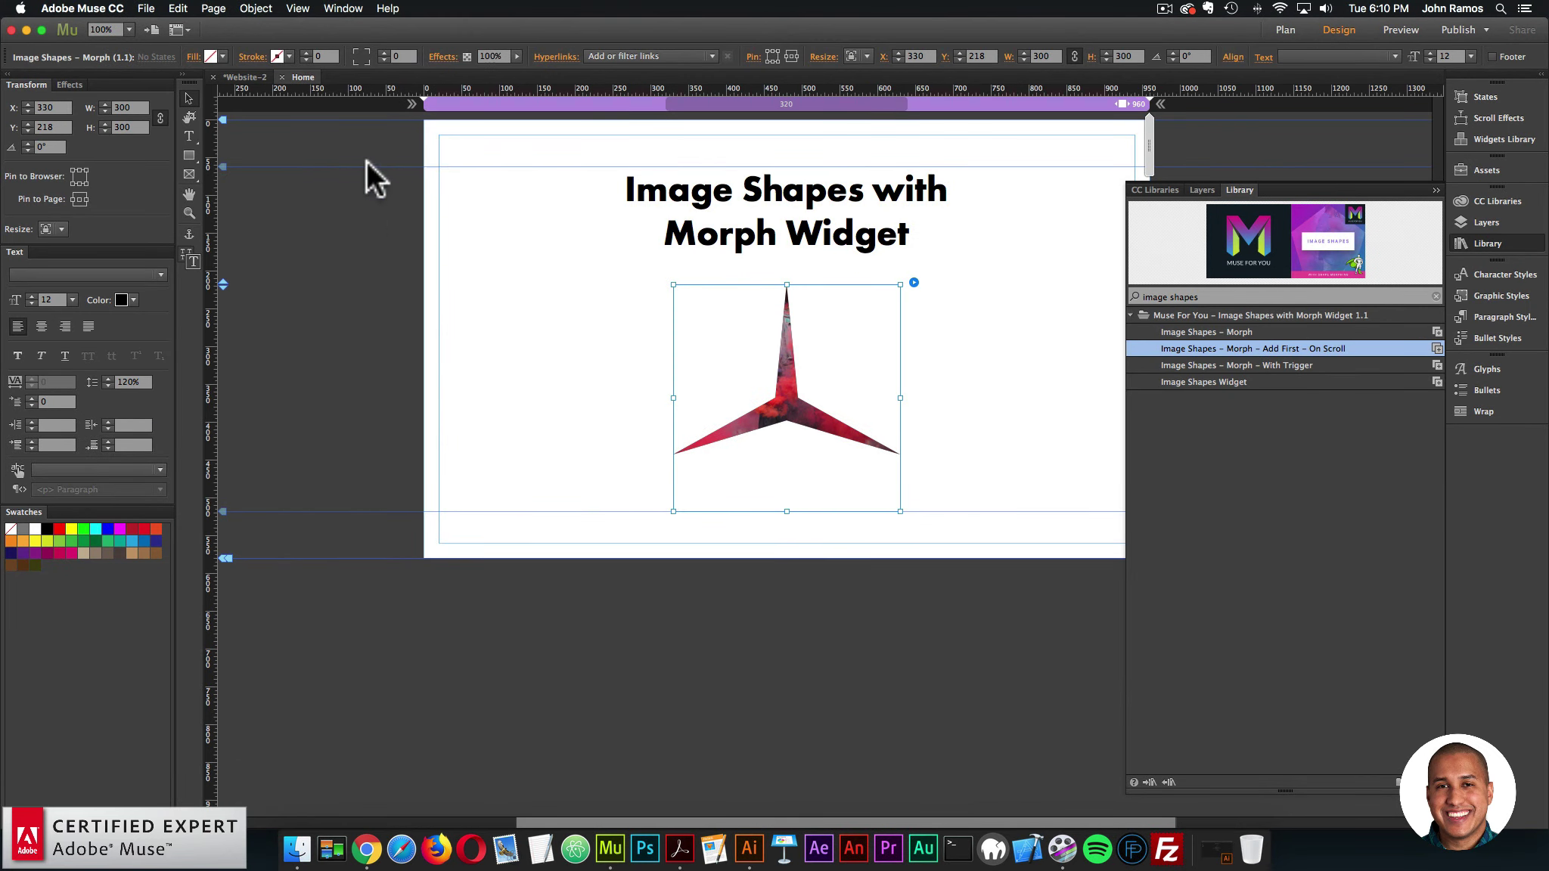
left_click_drag(365, 159, 404, 207)
left_click(454, 223)
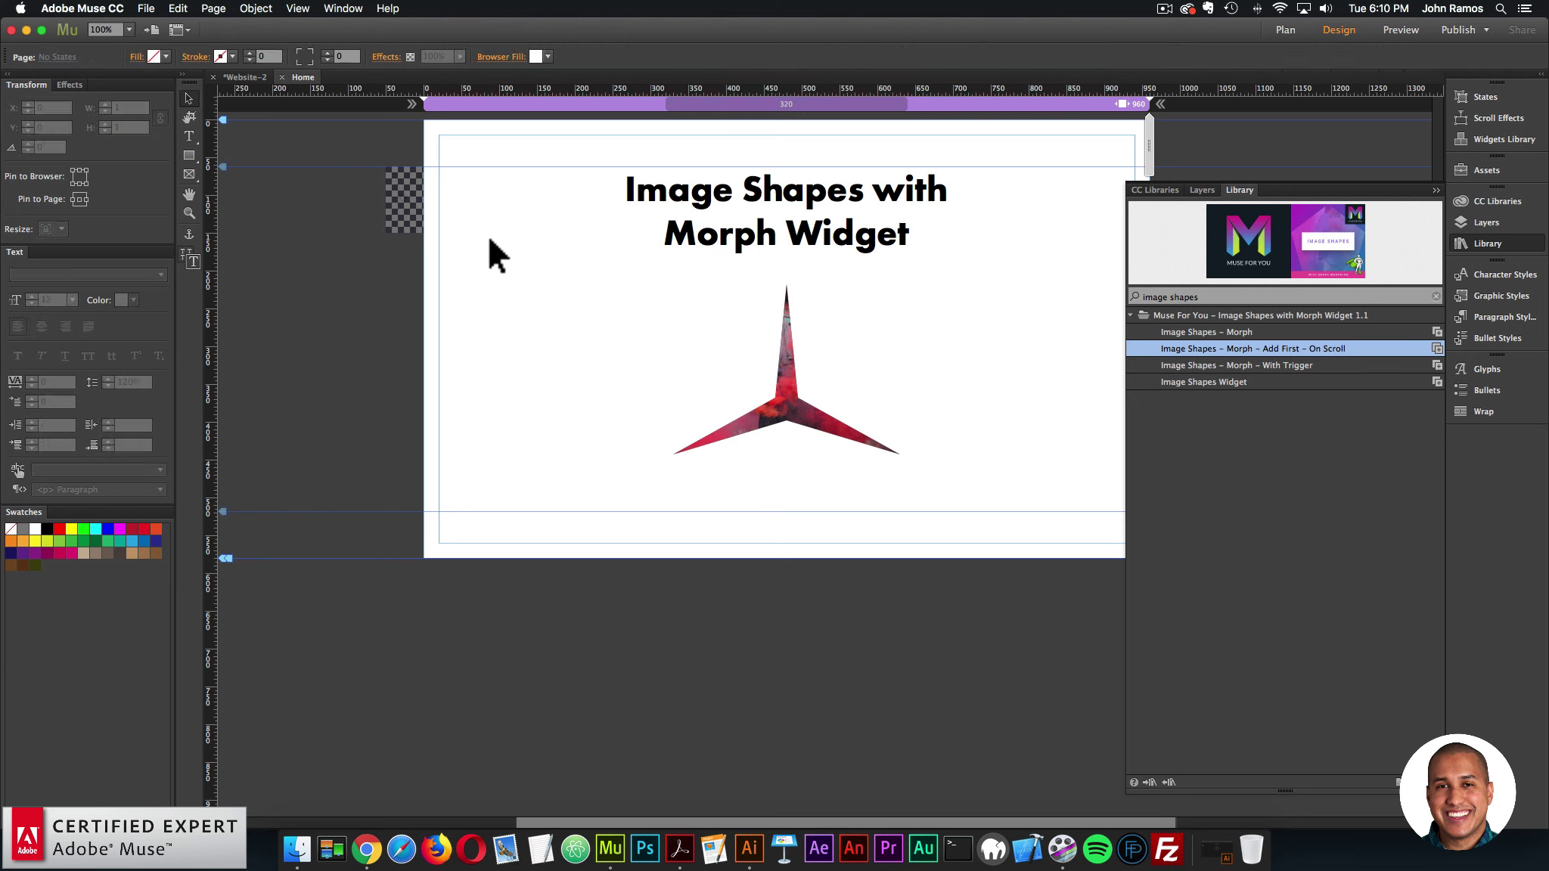
- Examine the morph widget's On Scroll settings, including the Start Animation choices
key("super+minus")
key("super+minus")
key("super+minus")
left_click(736, 214)
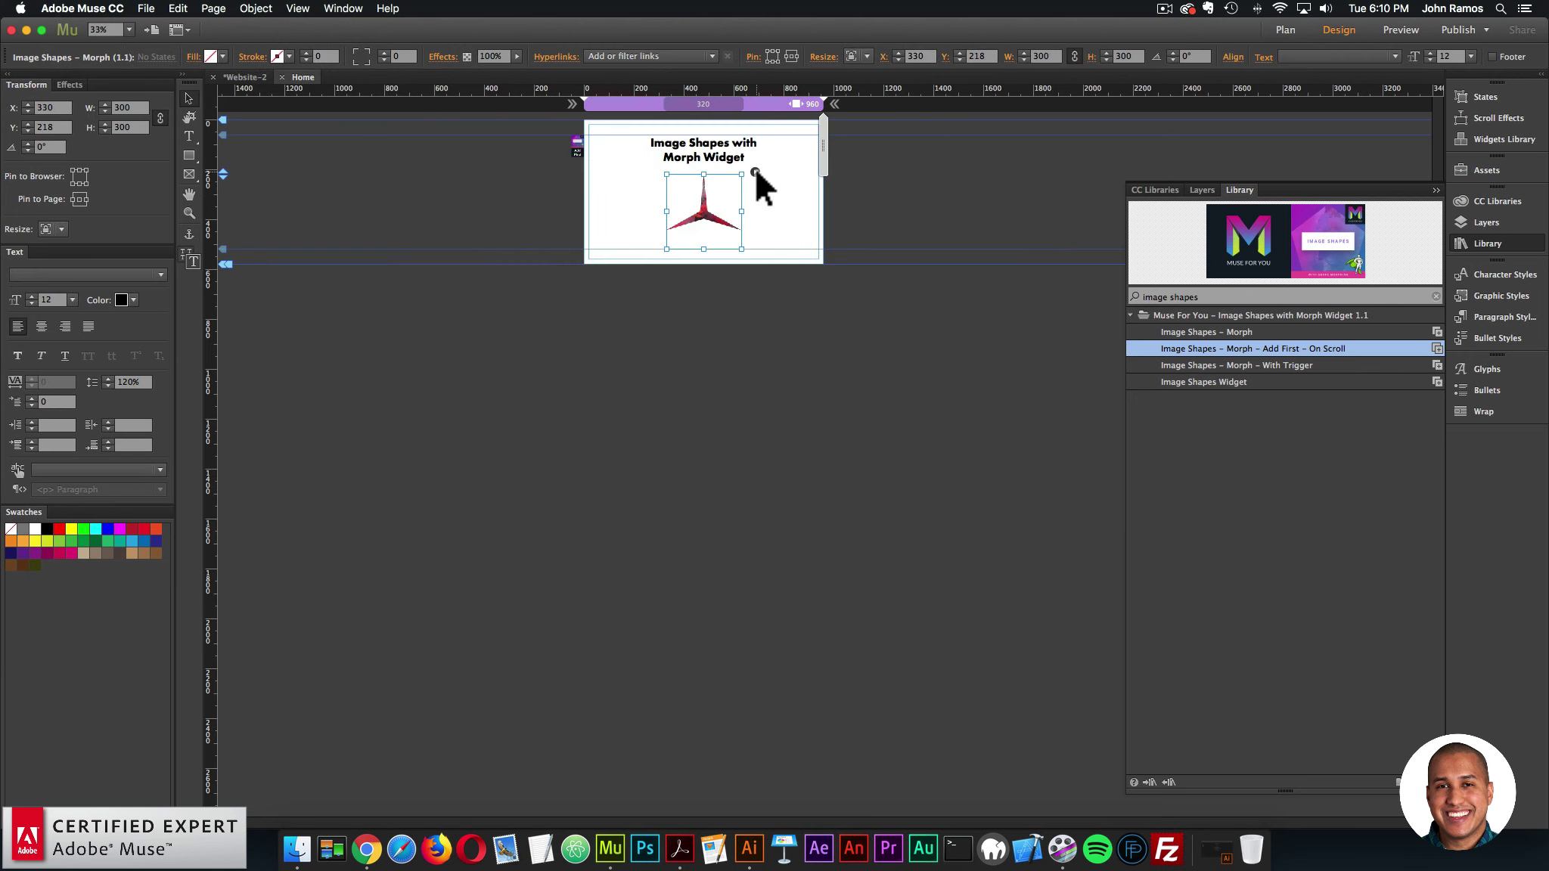
key("super+equal")
key("super+equal")
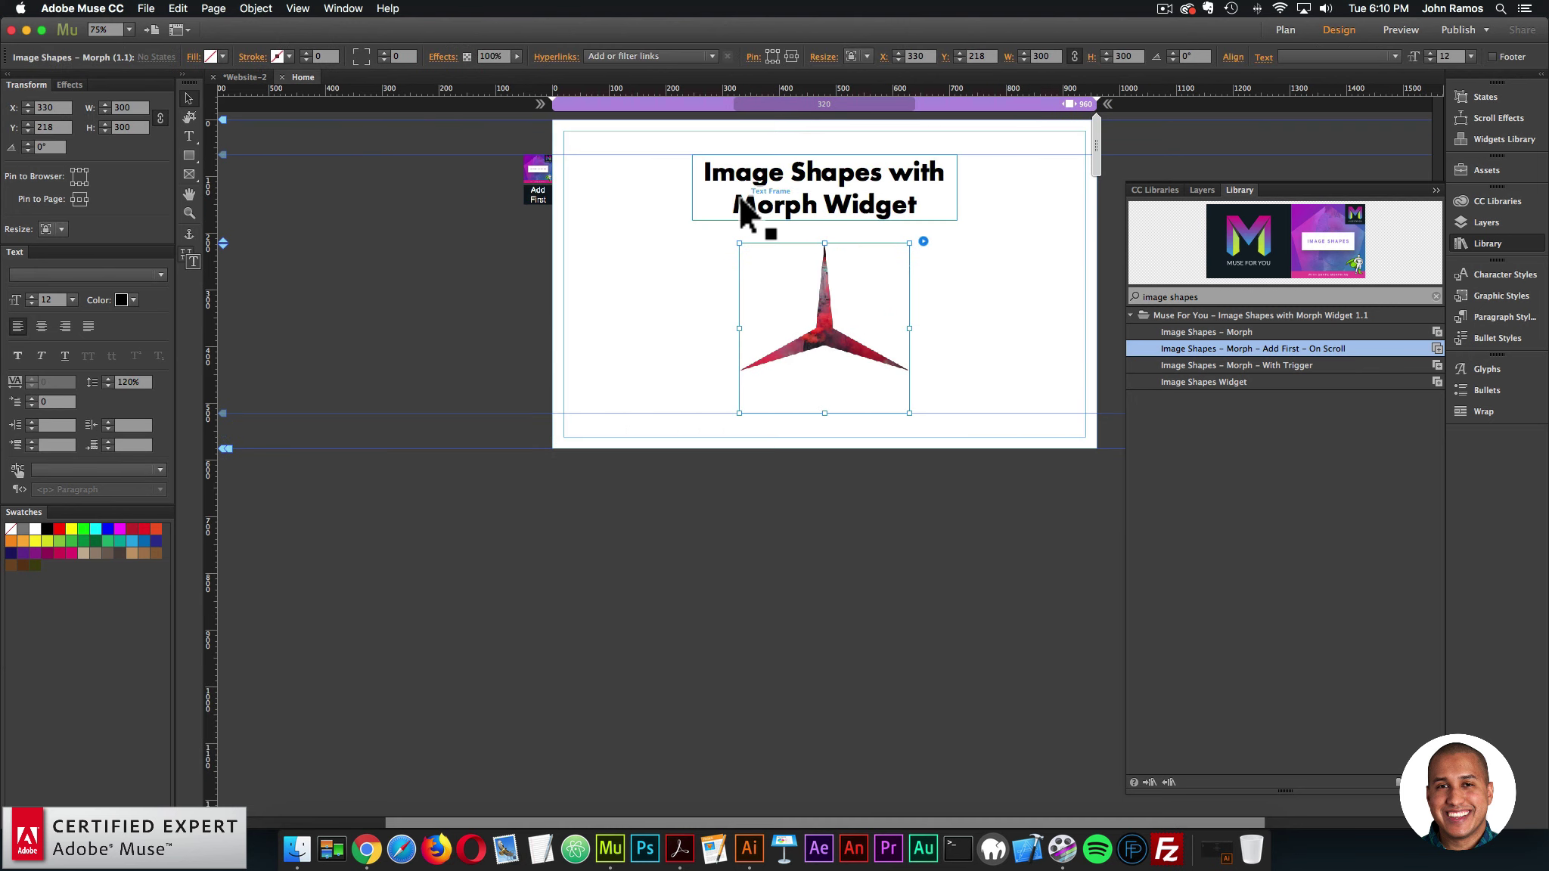
left_click(923, 242)
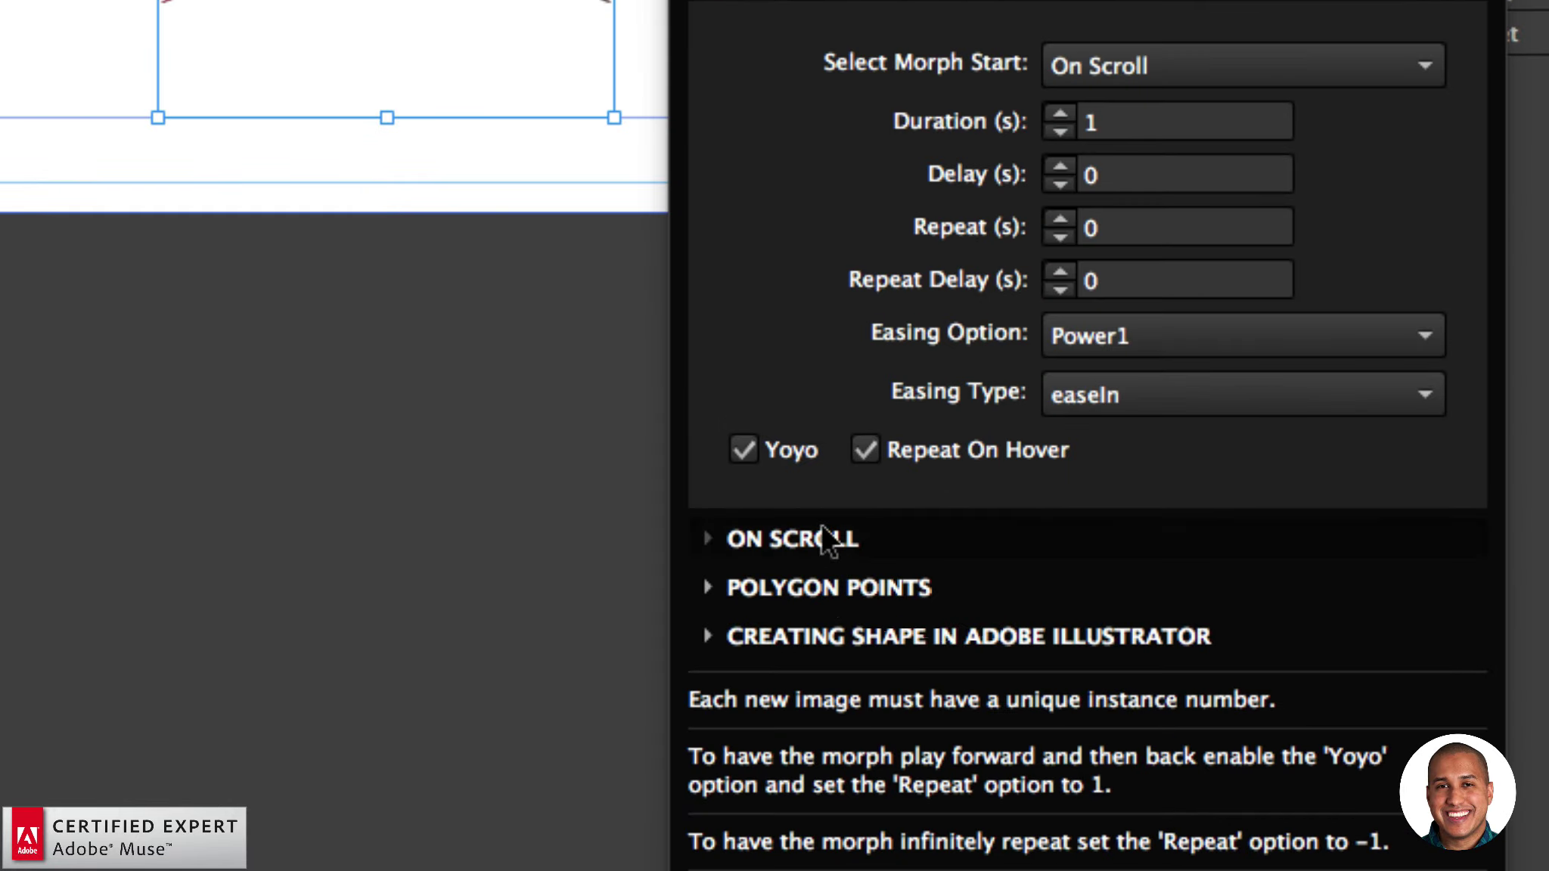
left_click(823, 537)
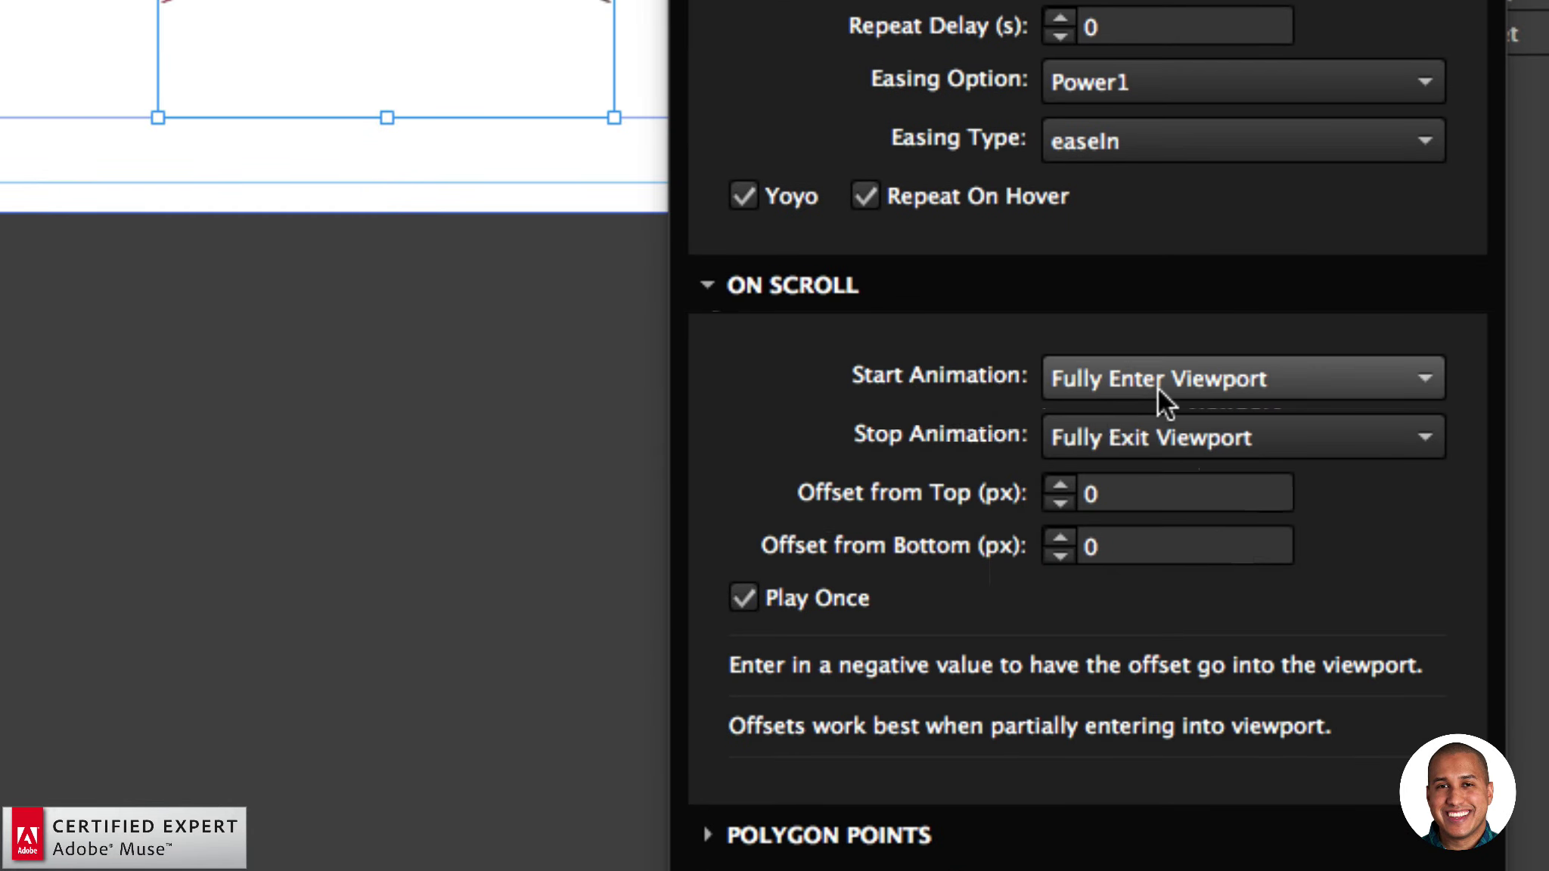
left_click(1108, 379)
left_click(1120, 378)
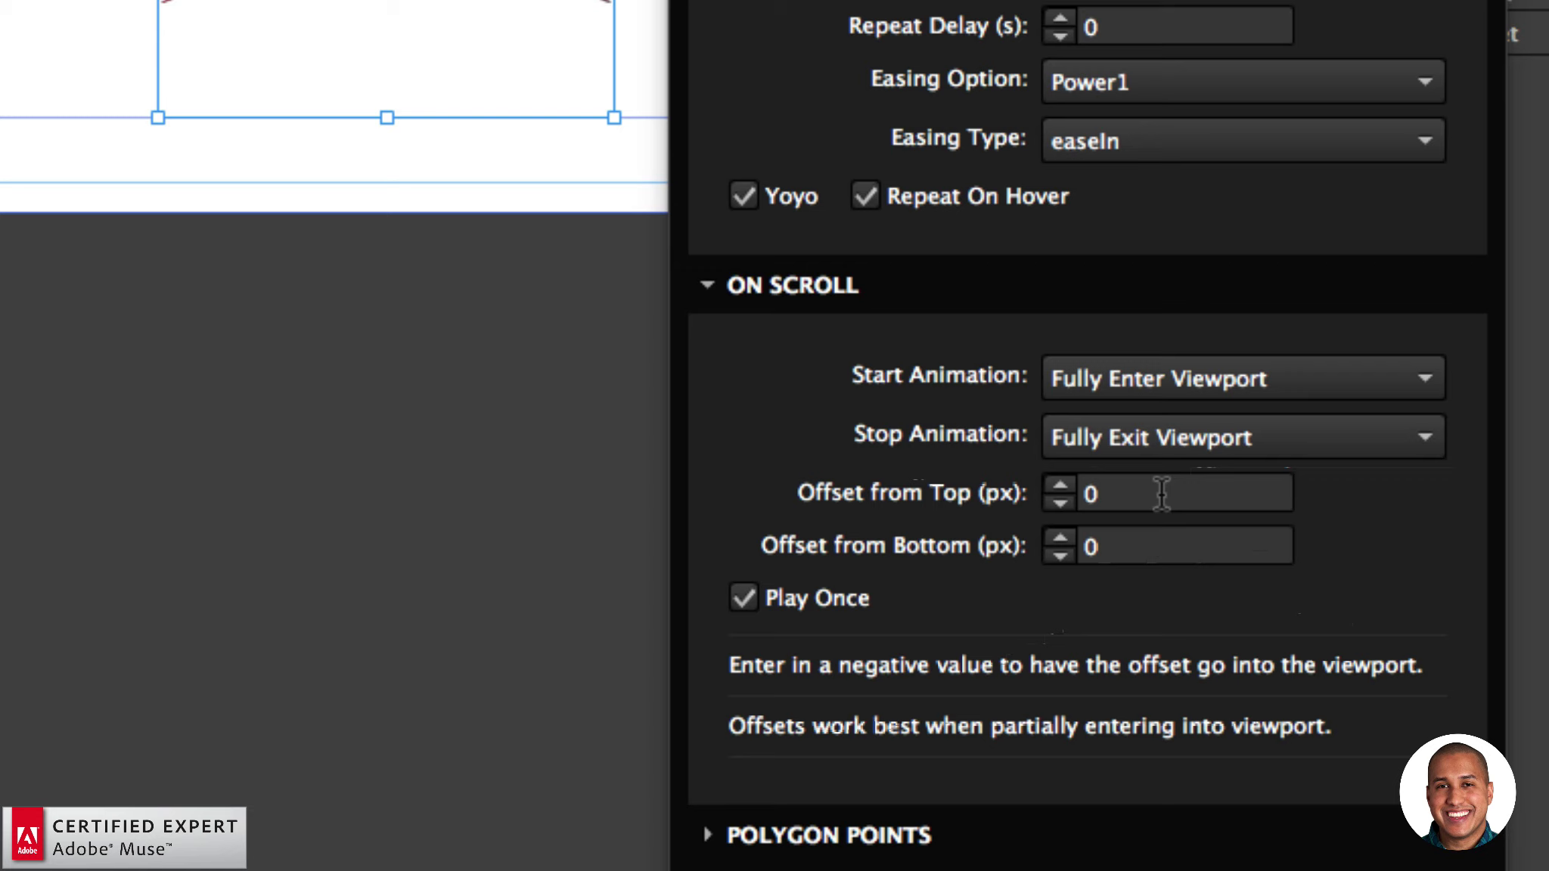
- Examine the morph widget's Offset from Top and Bottom fields and its Start Animation and Stop Animation choices
left_click(1087, 492)
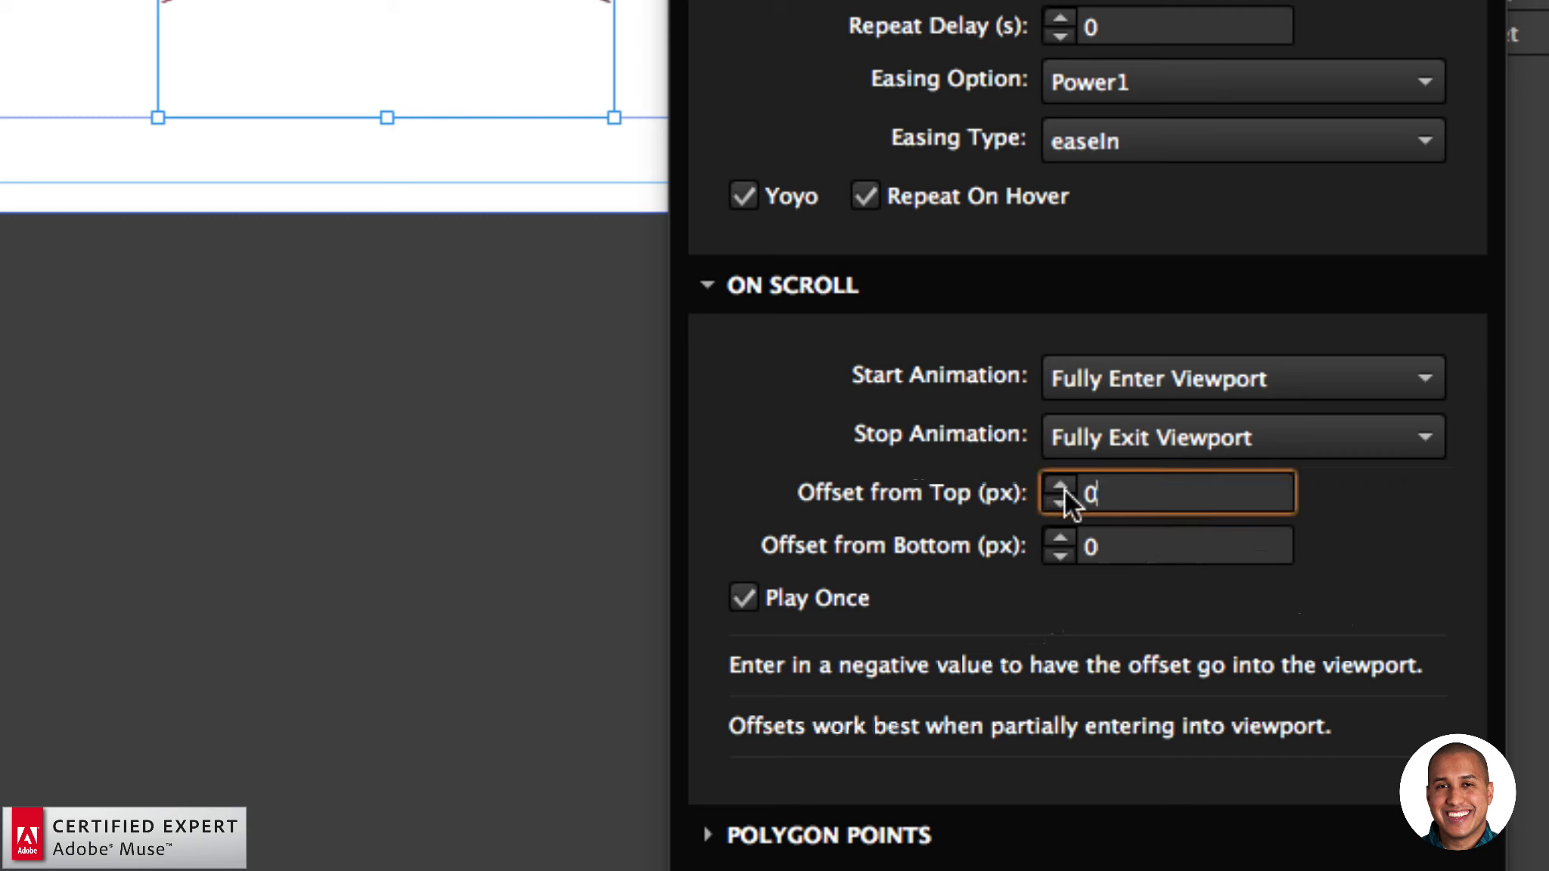
type("-1")
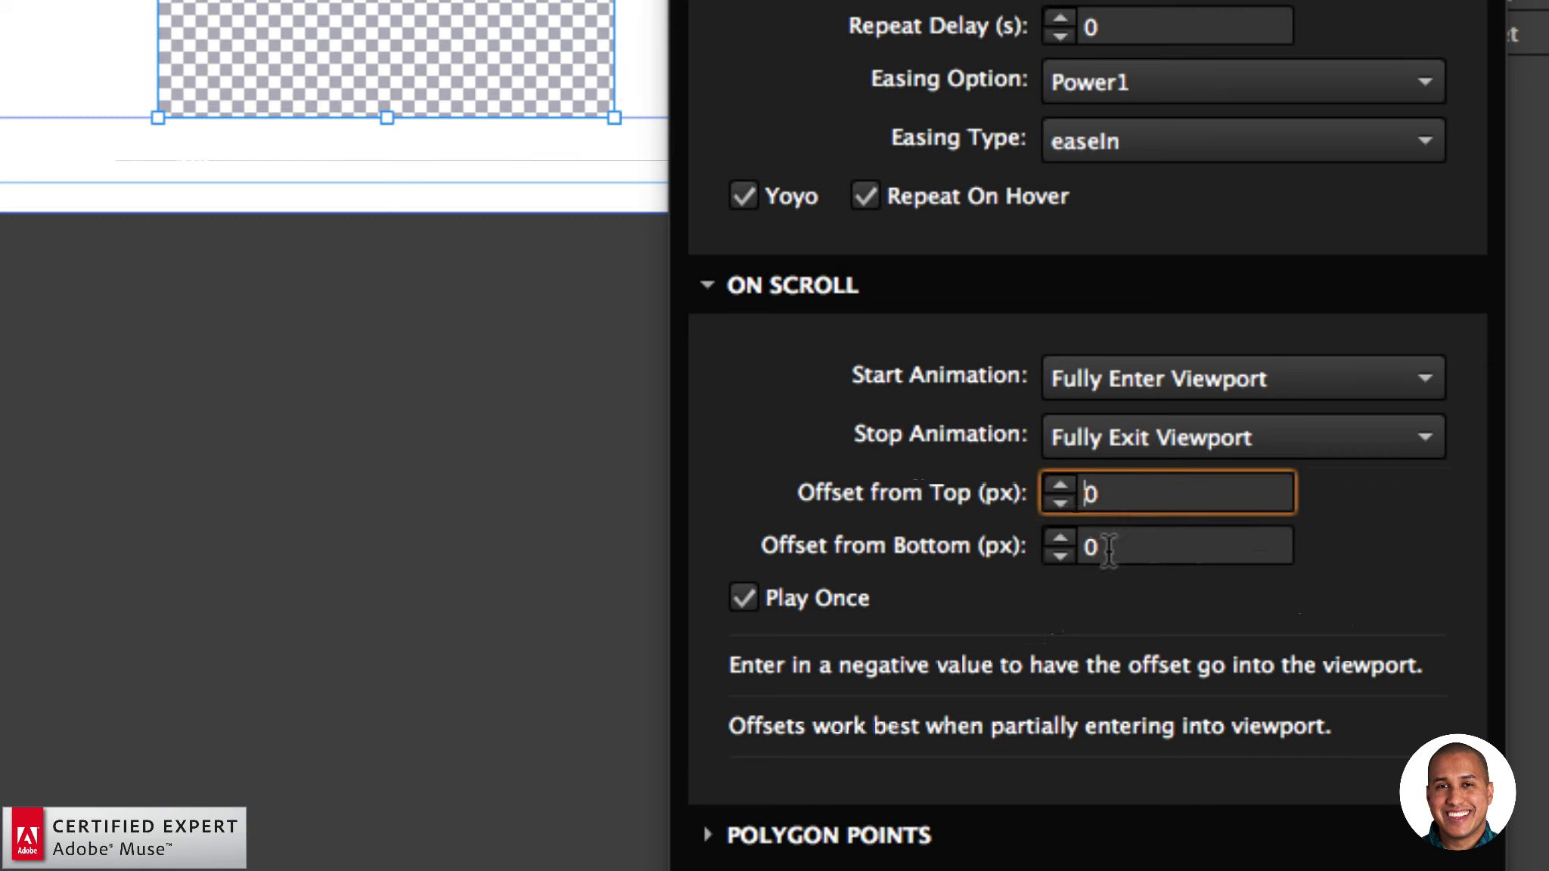
left_click(1106, 548)
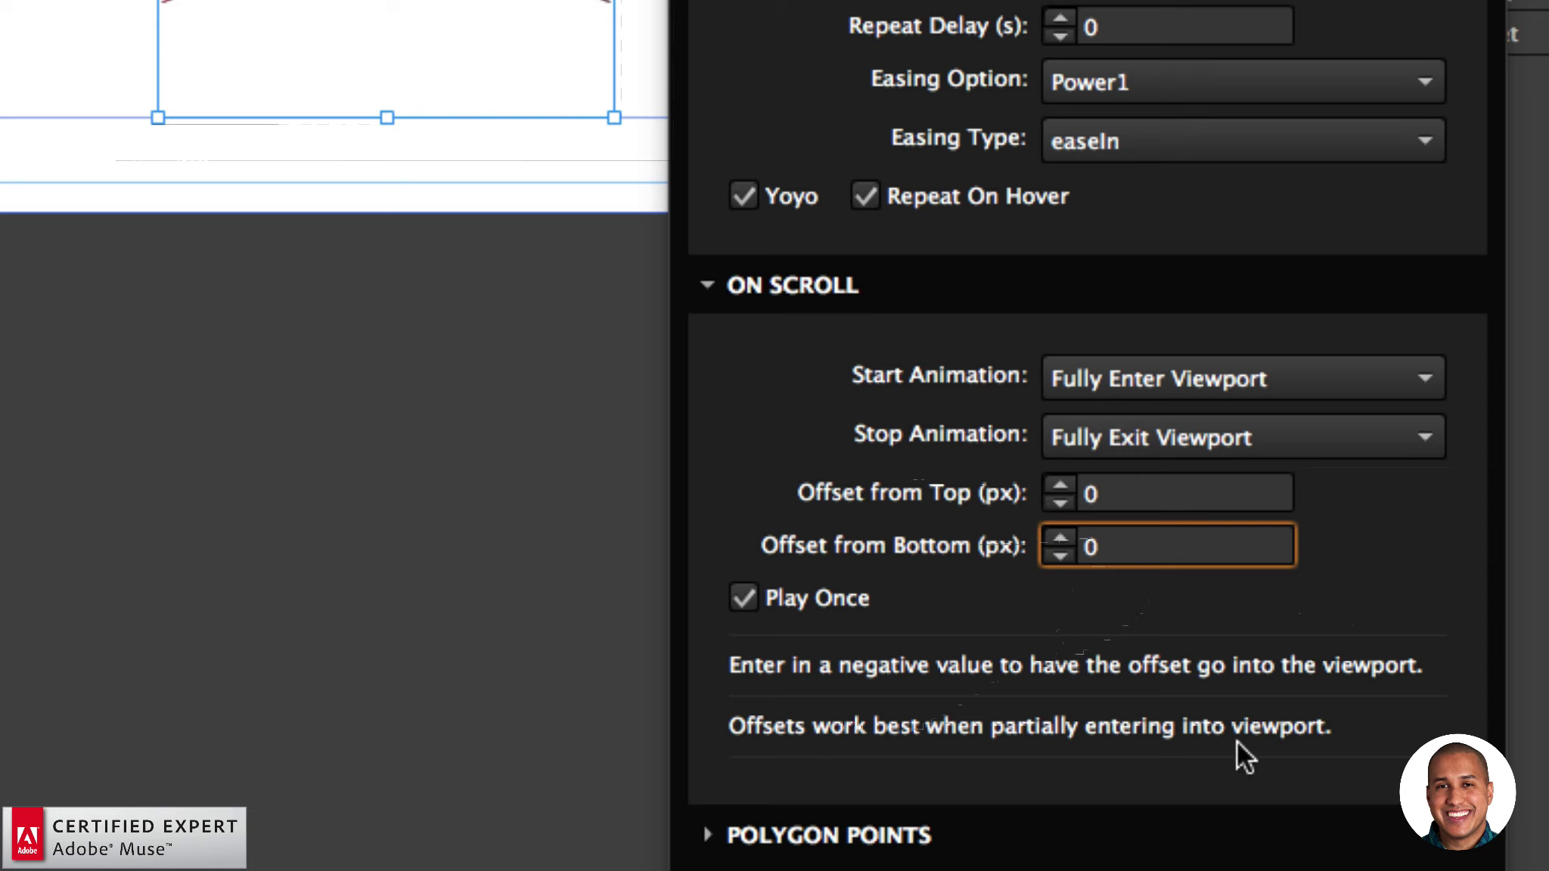
left_click(1196, 370)
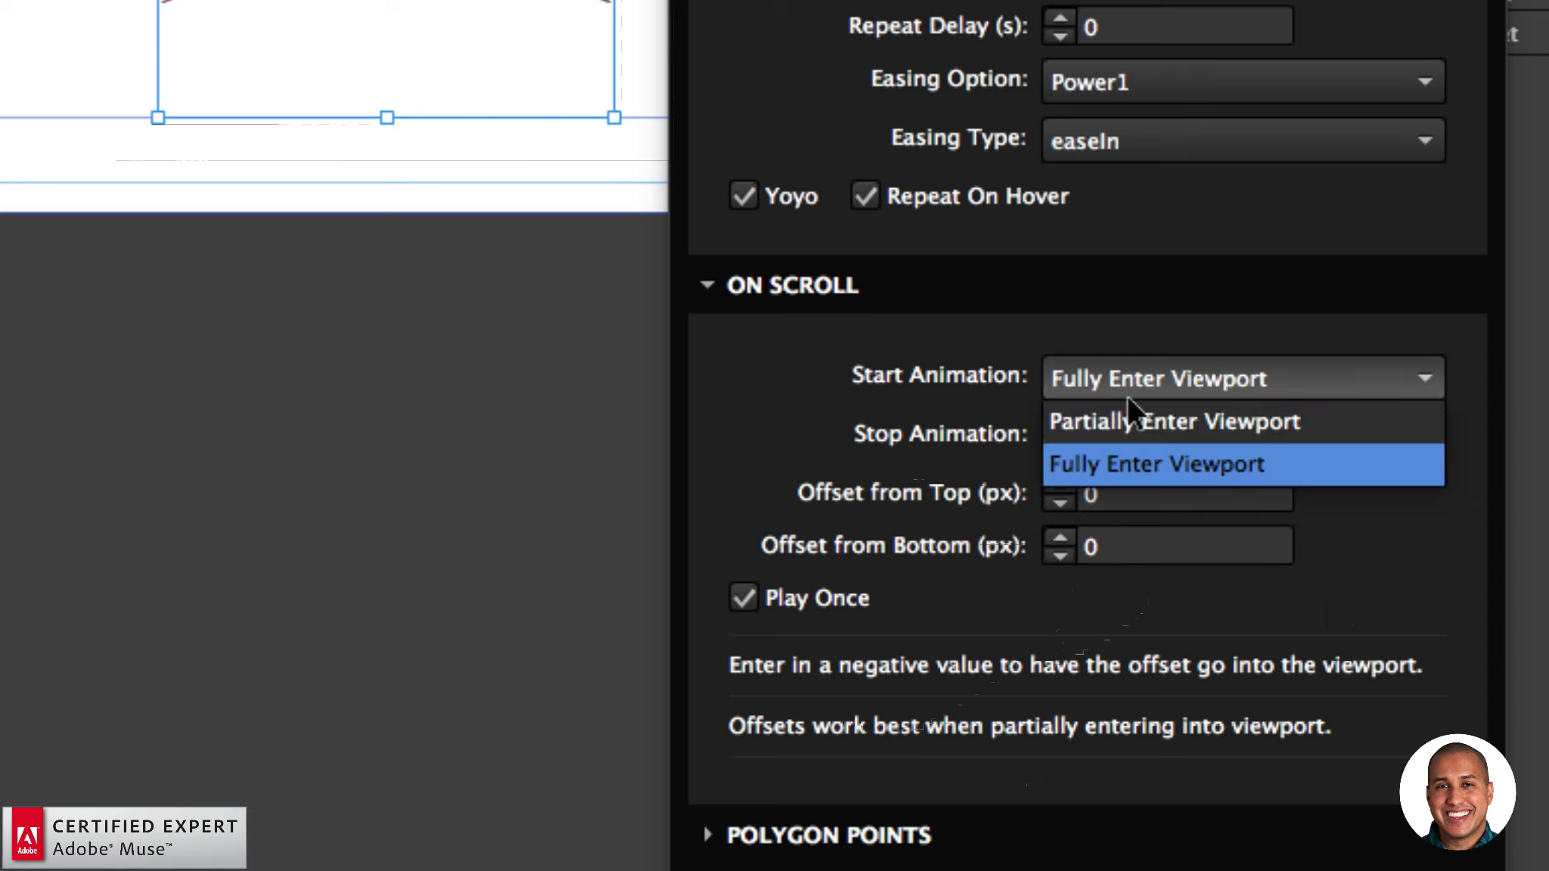
left_click(1211, 371)
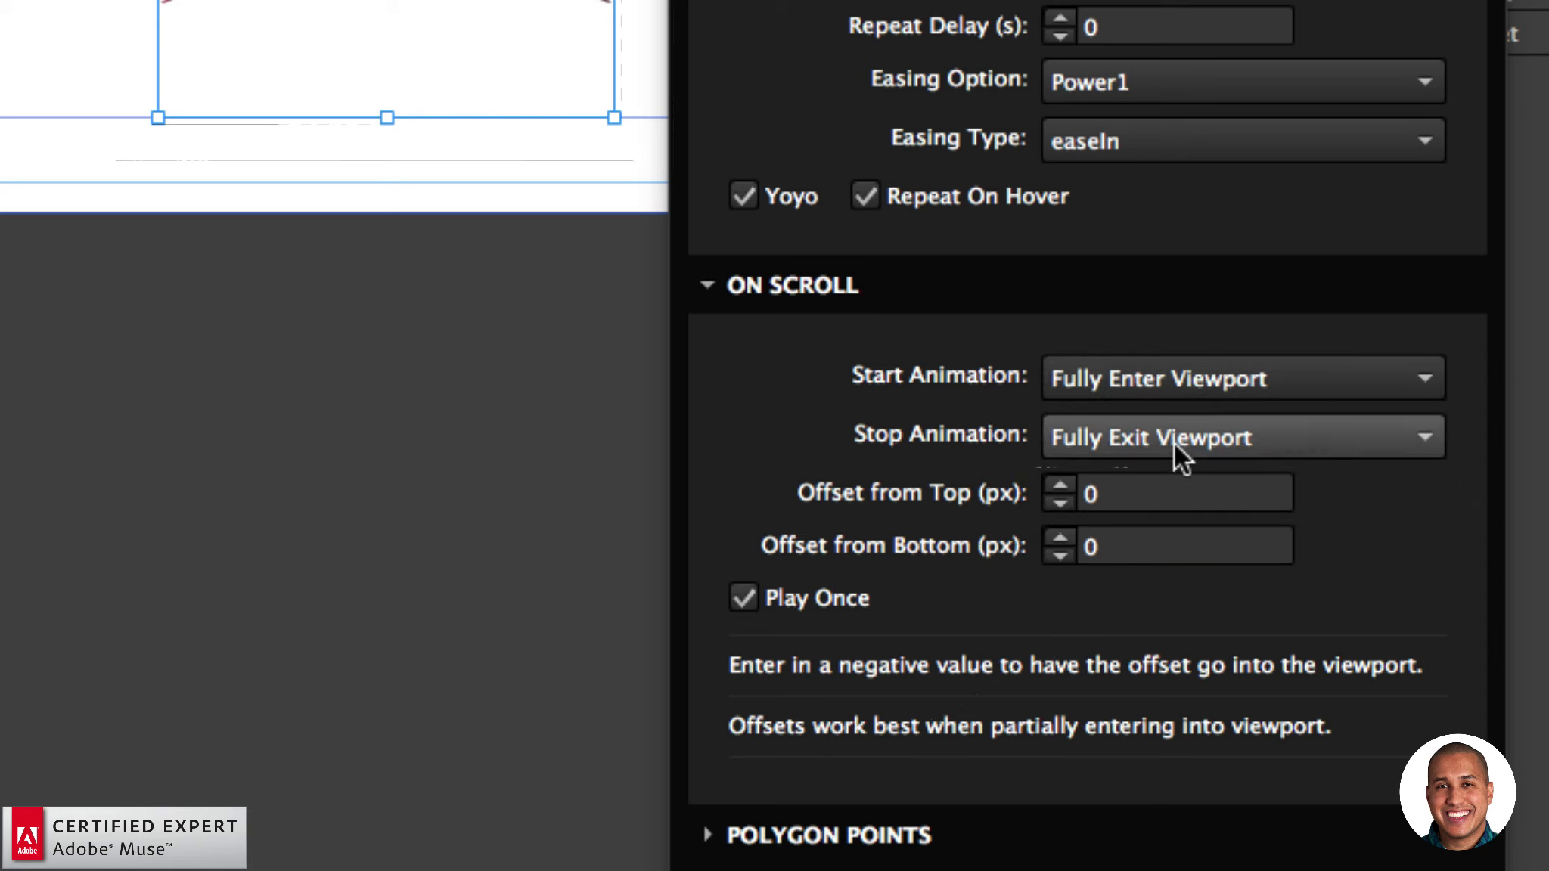
left_click(1176, 444)
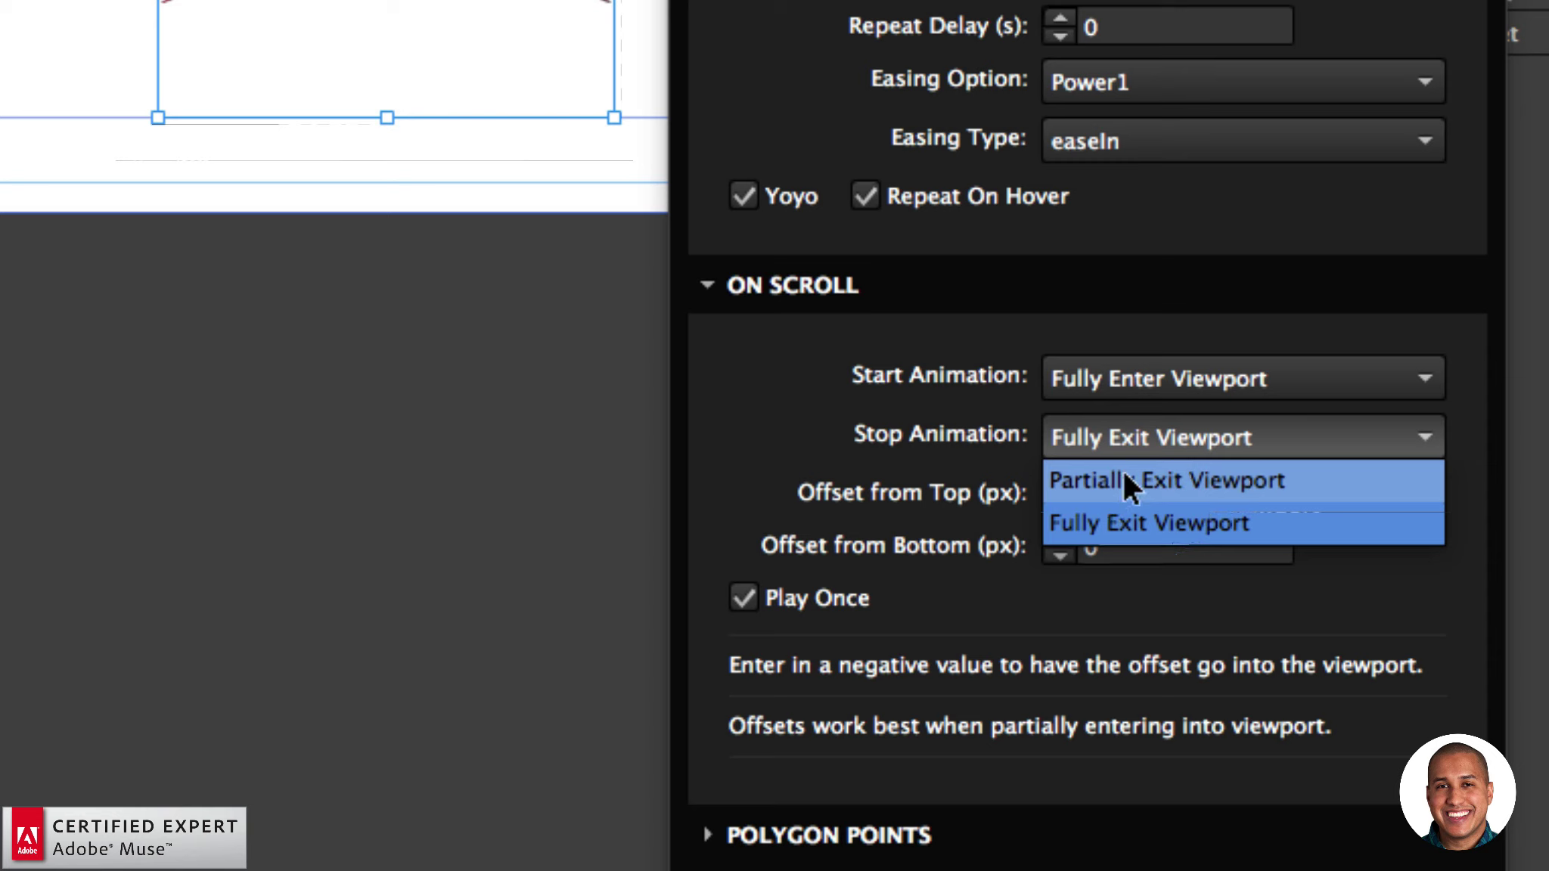
left_click(1092, 438)
left_click(1169, 386)
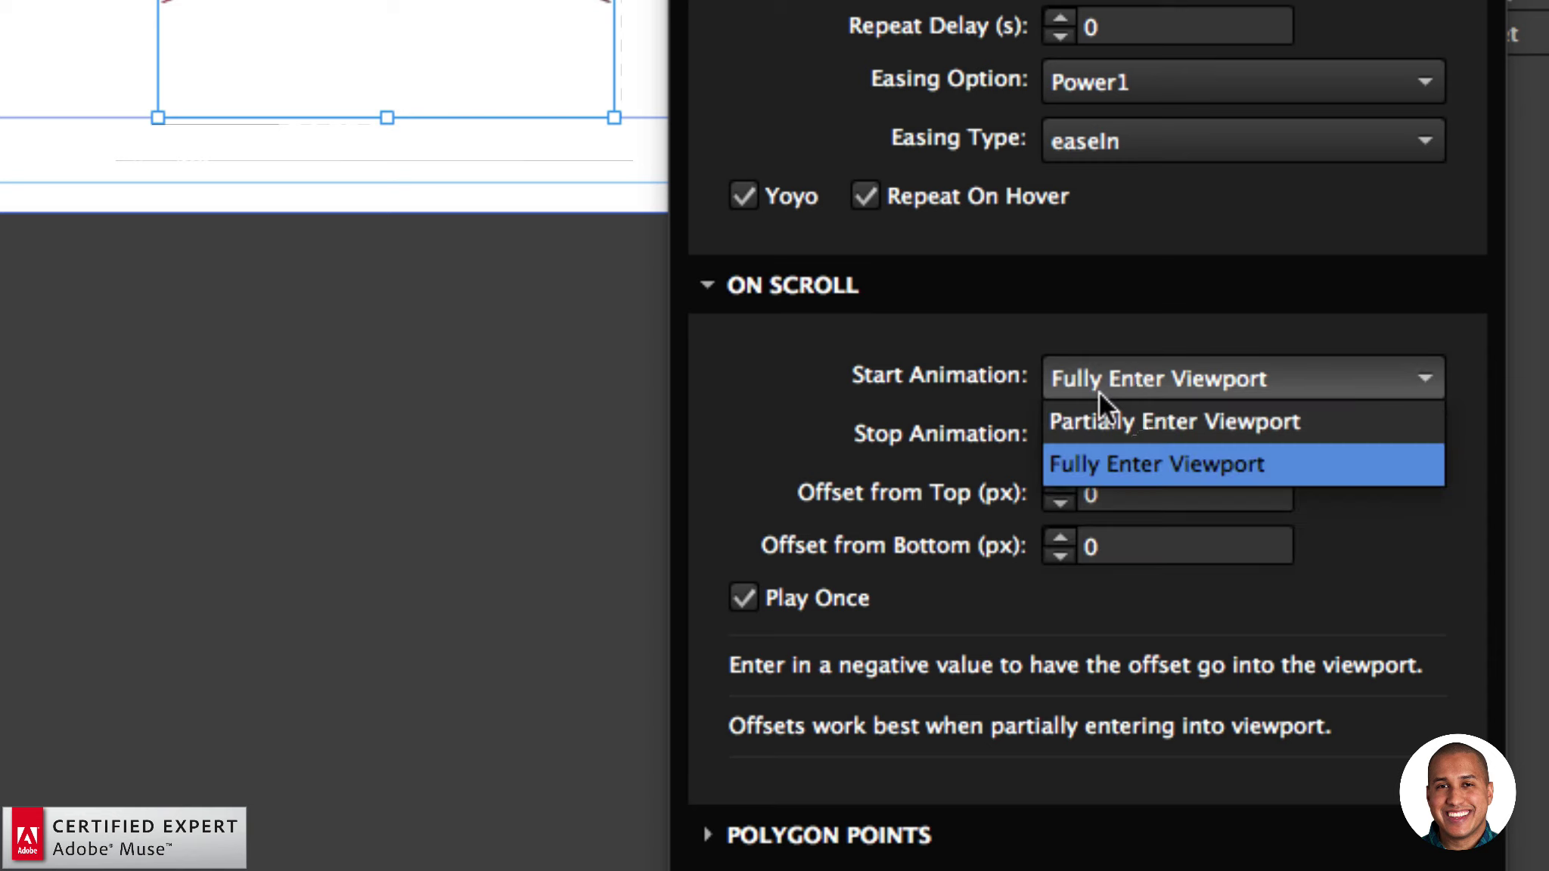
left_click(971, 356)
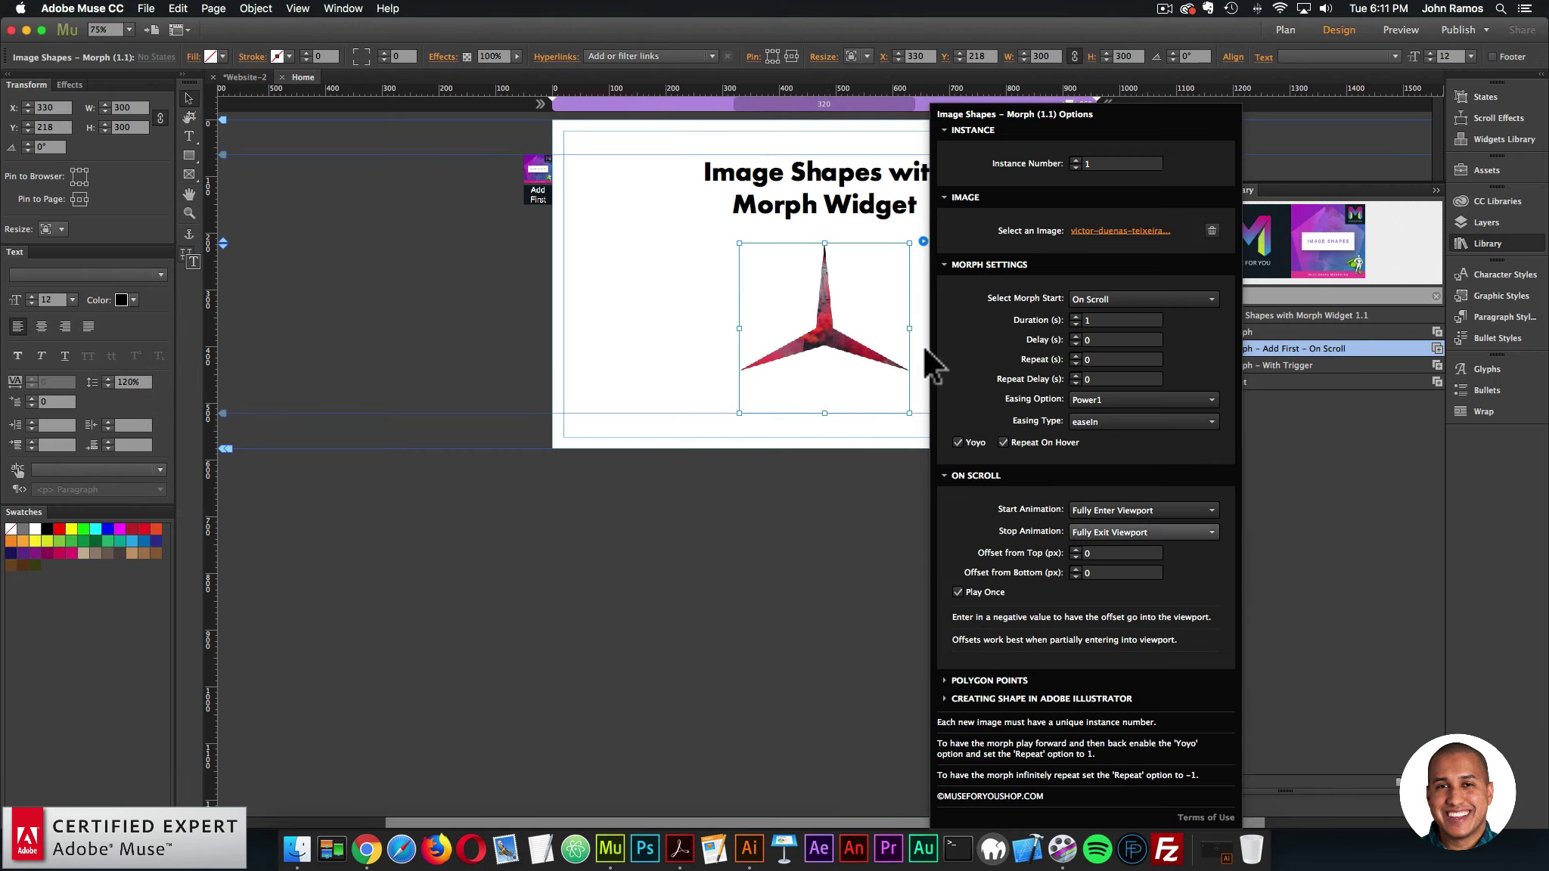
- Extend the page's bottom to about 2003 px and move the morph image straight down to about Y 1139
left_click(773, 348)
key("super+minus")
key("super+minus")
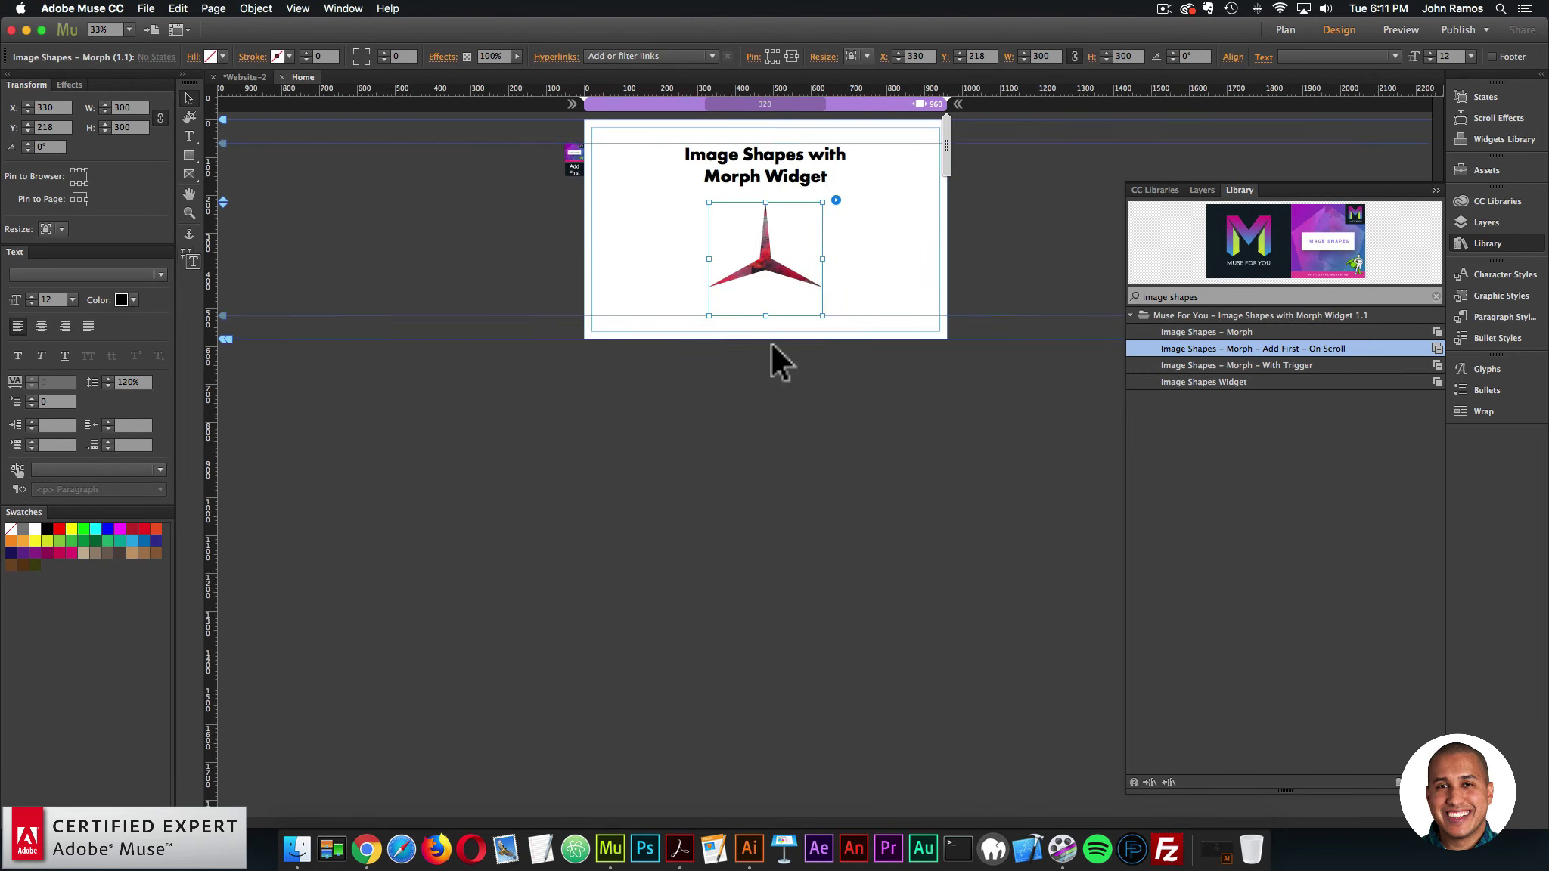
left_click_drag(224, 265, 165, 615)
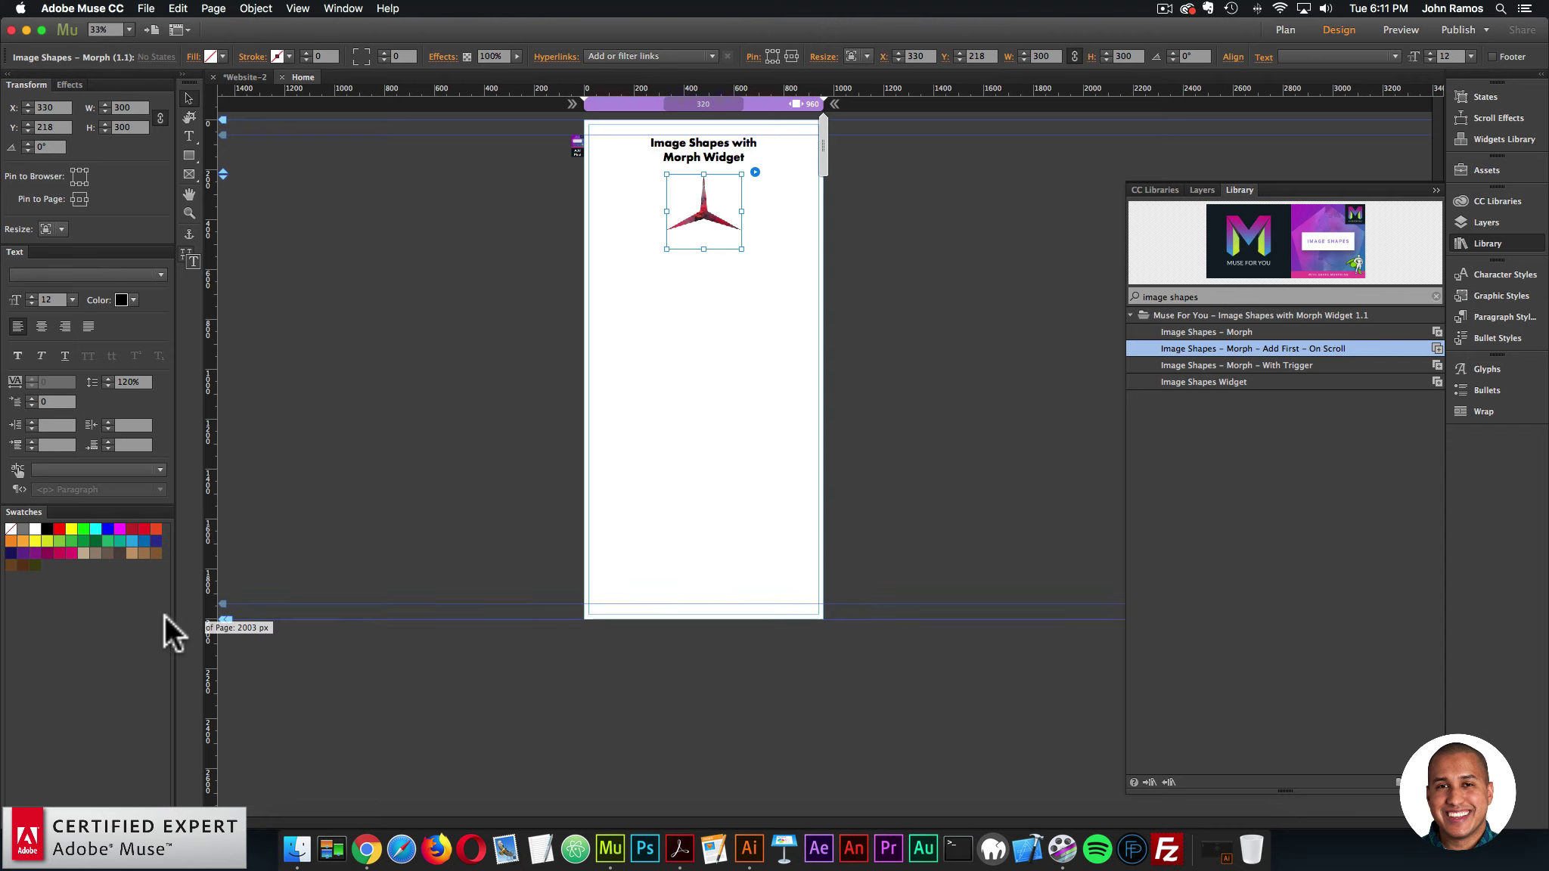
left_click_drag(697, 232, 702, 464)
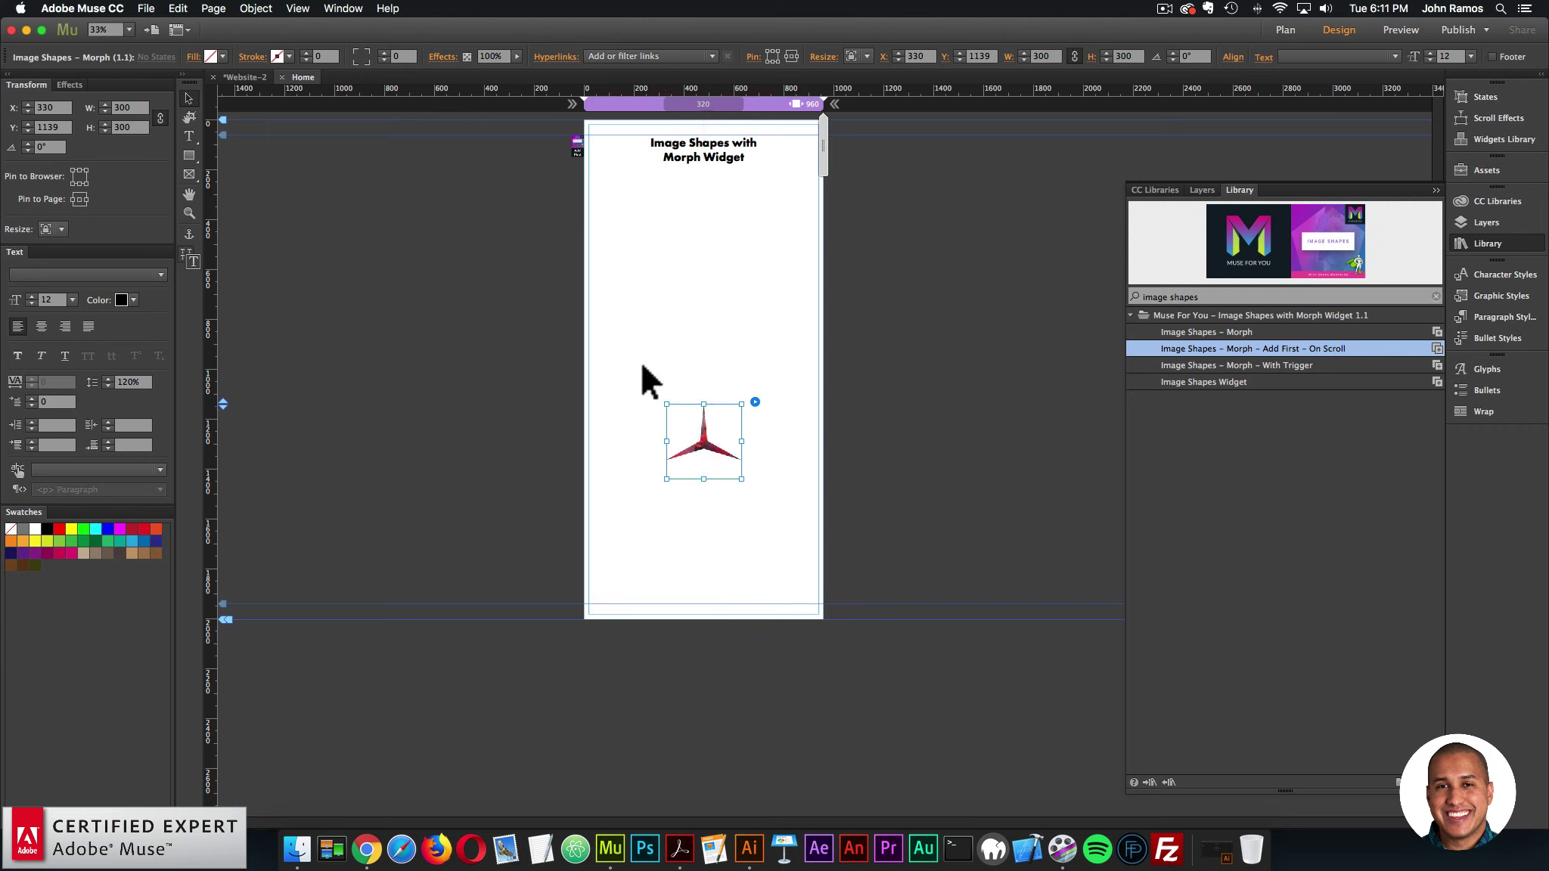
left_click(647, 370)
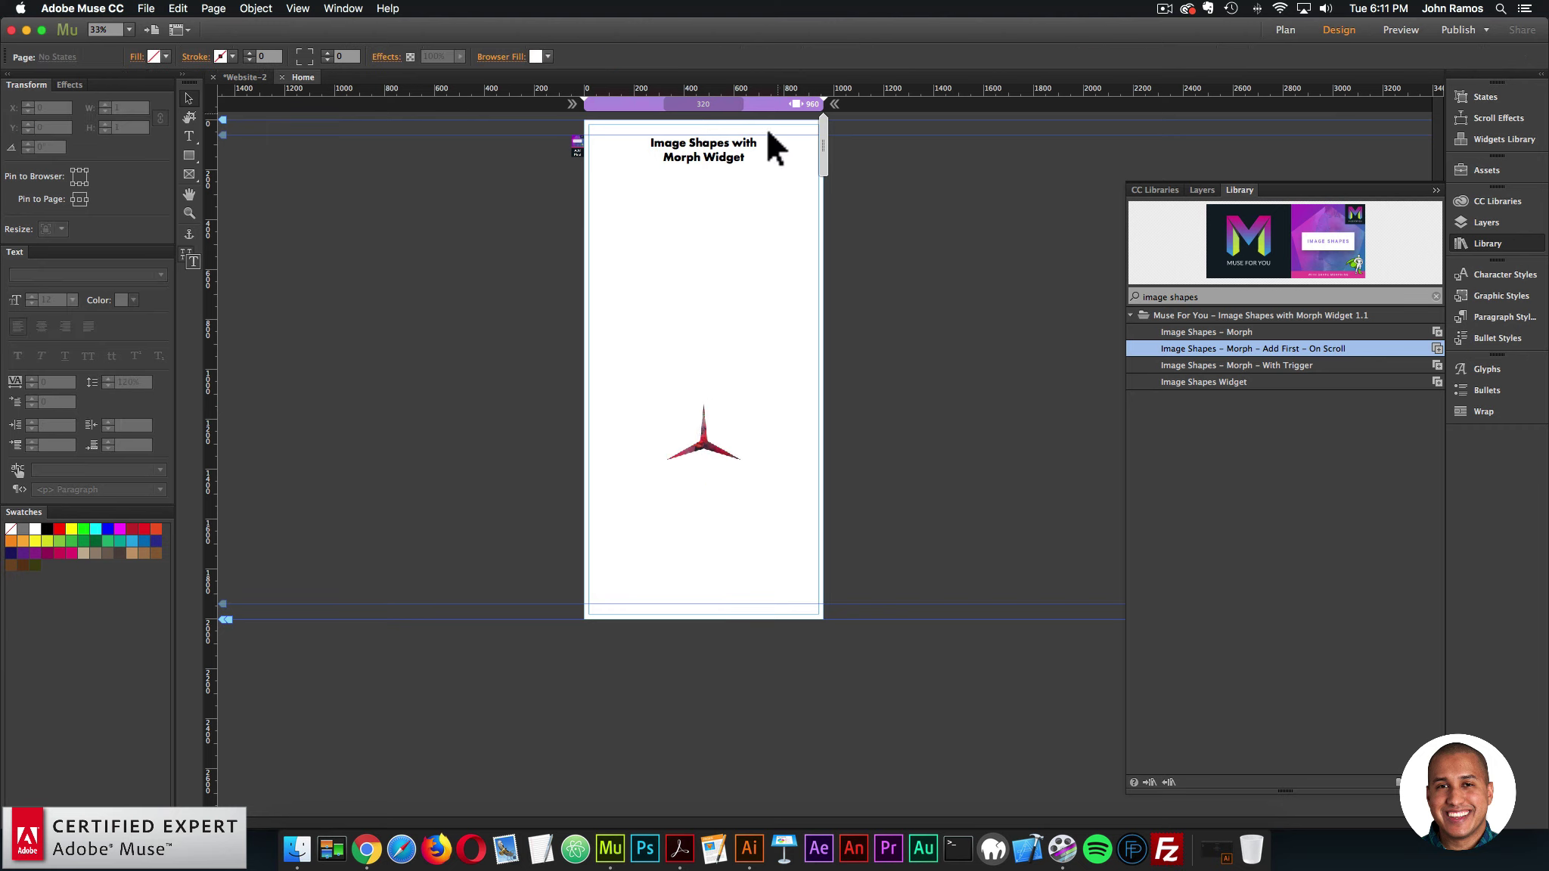
- Lengthen the page further by lowering its bottom guide
left_click(155, 8)
left_click(501, 256)
left_click_drag(223, 618, 221, 735)
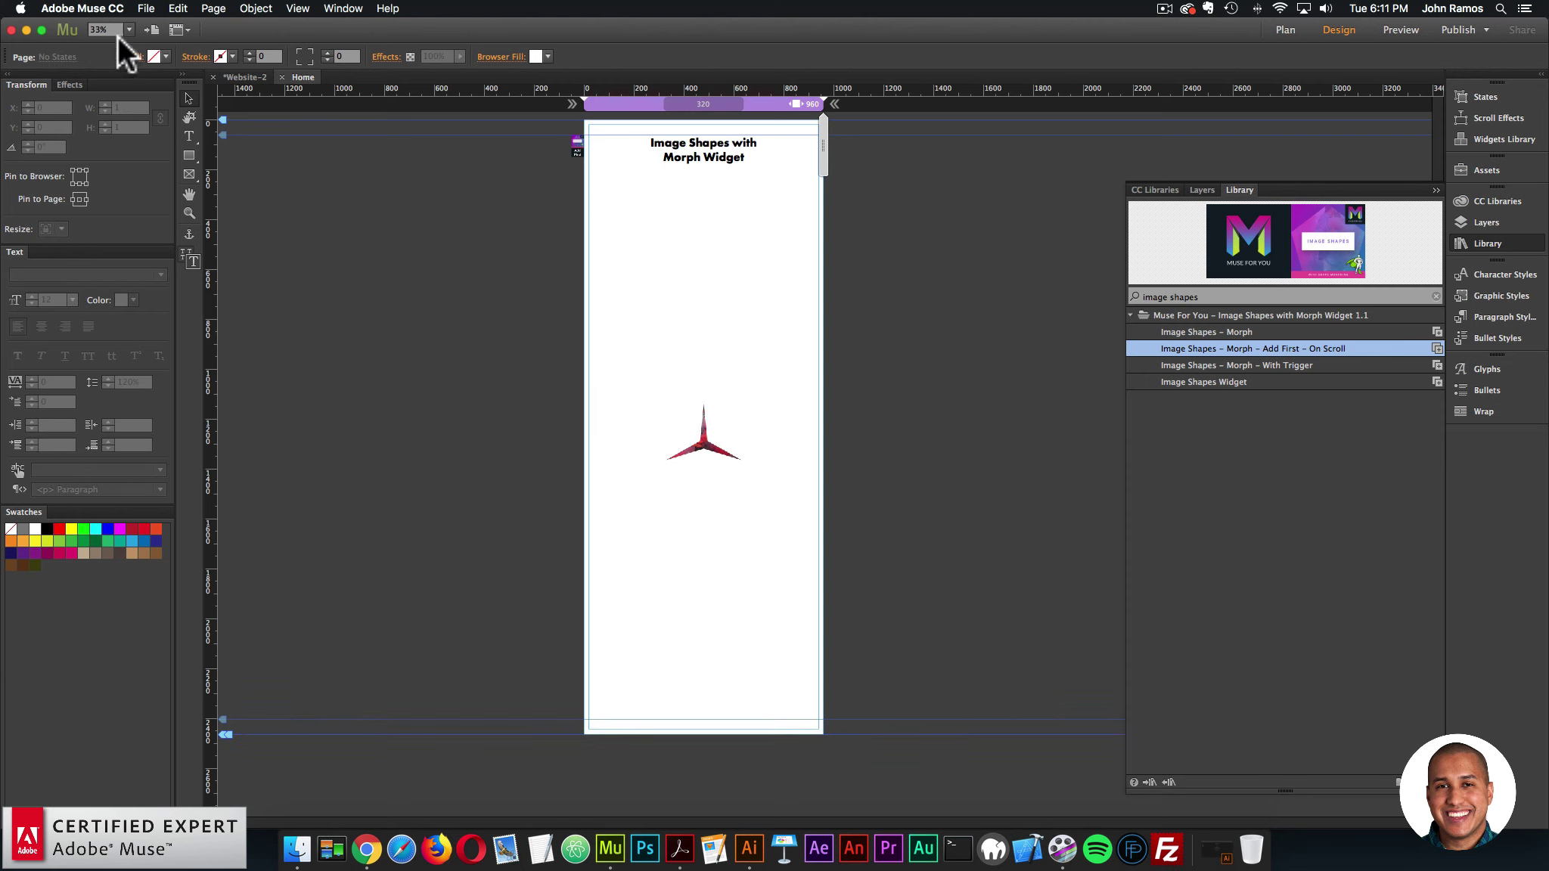
- Preview the page in the browser and scroll past the image in both directions to test the On Scroll morph with Play Once enabled
left_click(146, 9)
left_click(167, 241)
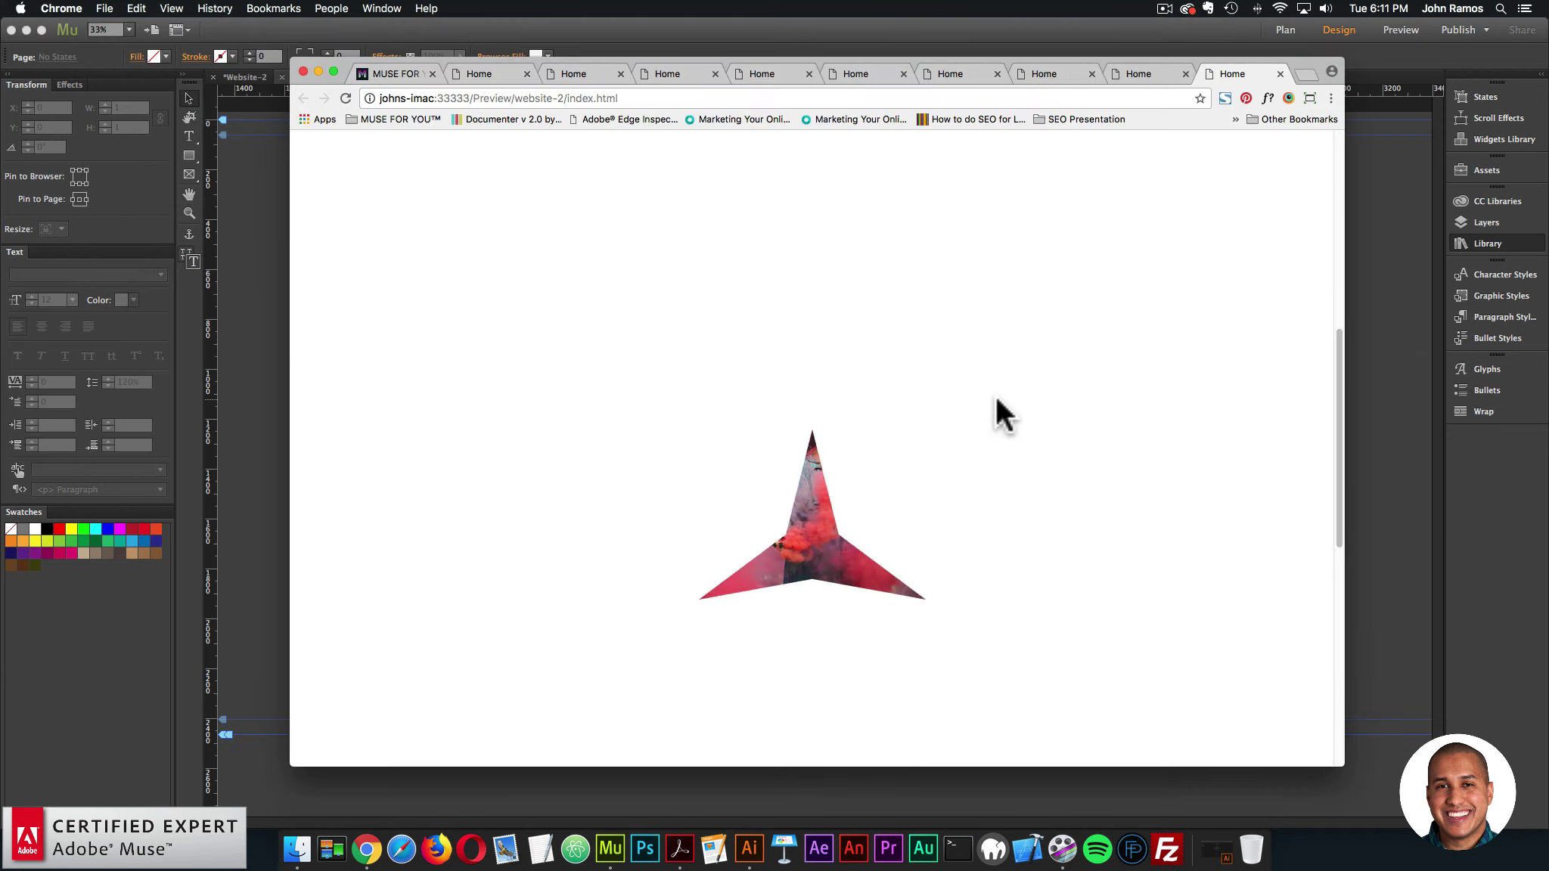
scroll(994, 397, "up", 7)
scroll(994, 444, "down", 5)
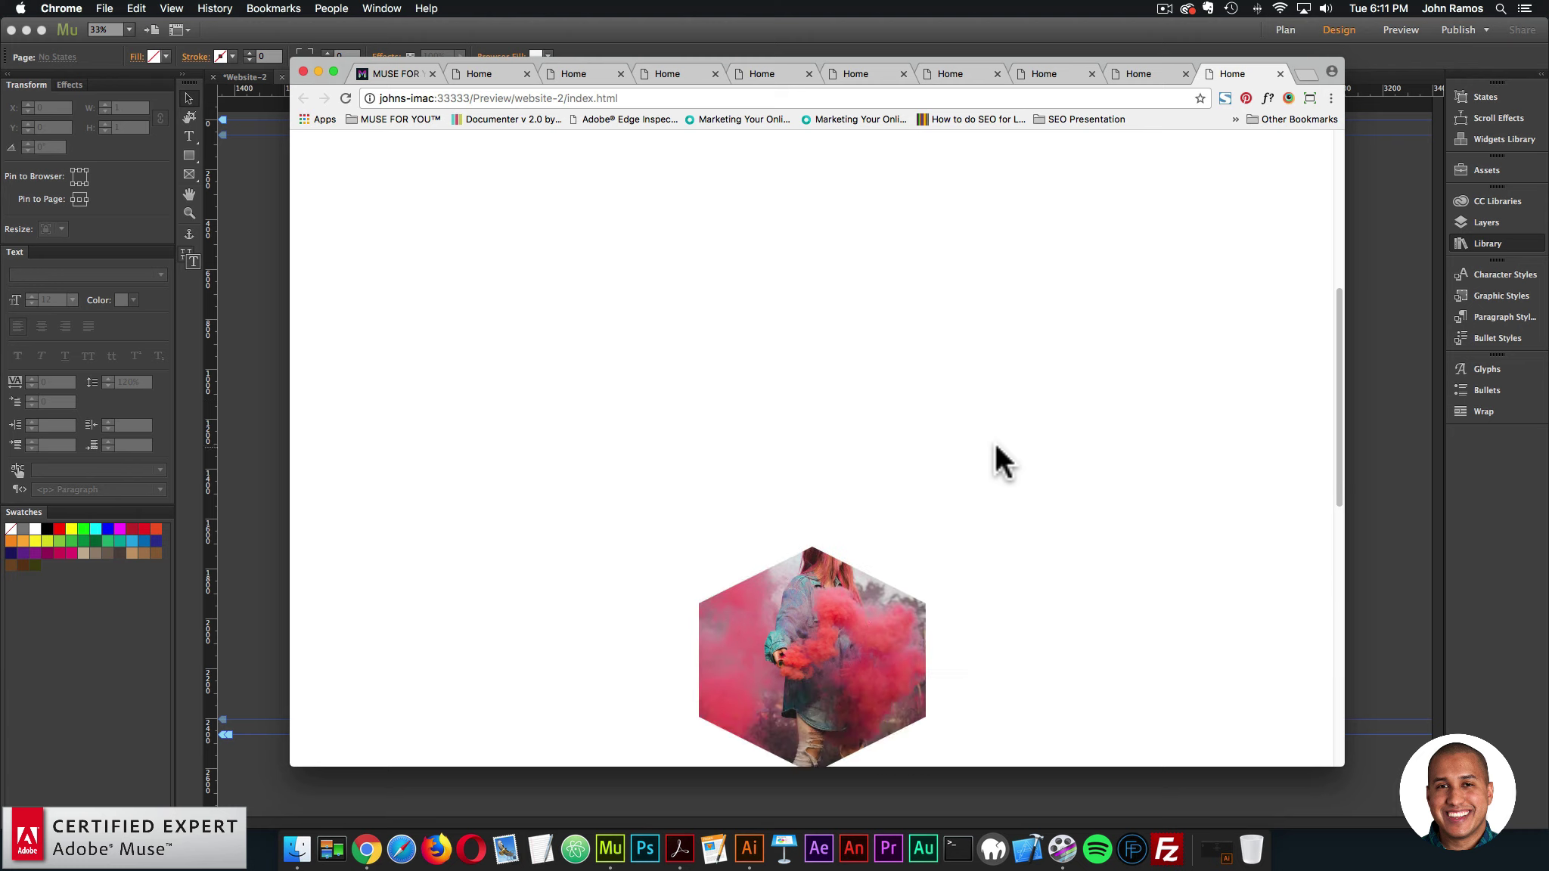
scroll(995, 443, "down", 3)
scroll(994, 444, "up", 5)
scroll(993, 443, "up", 2)
scroll(994, 443, "down", 5)
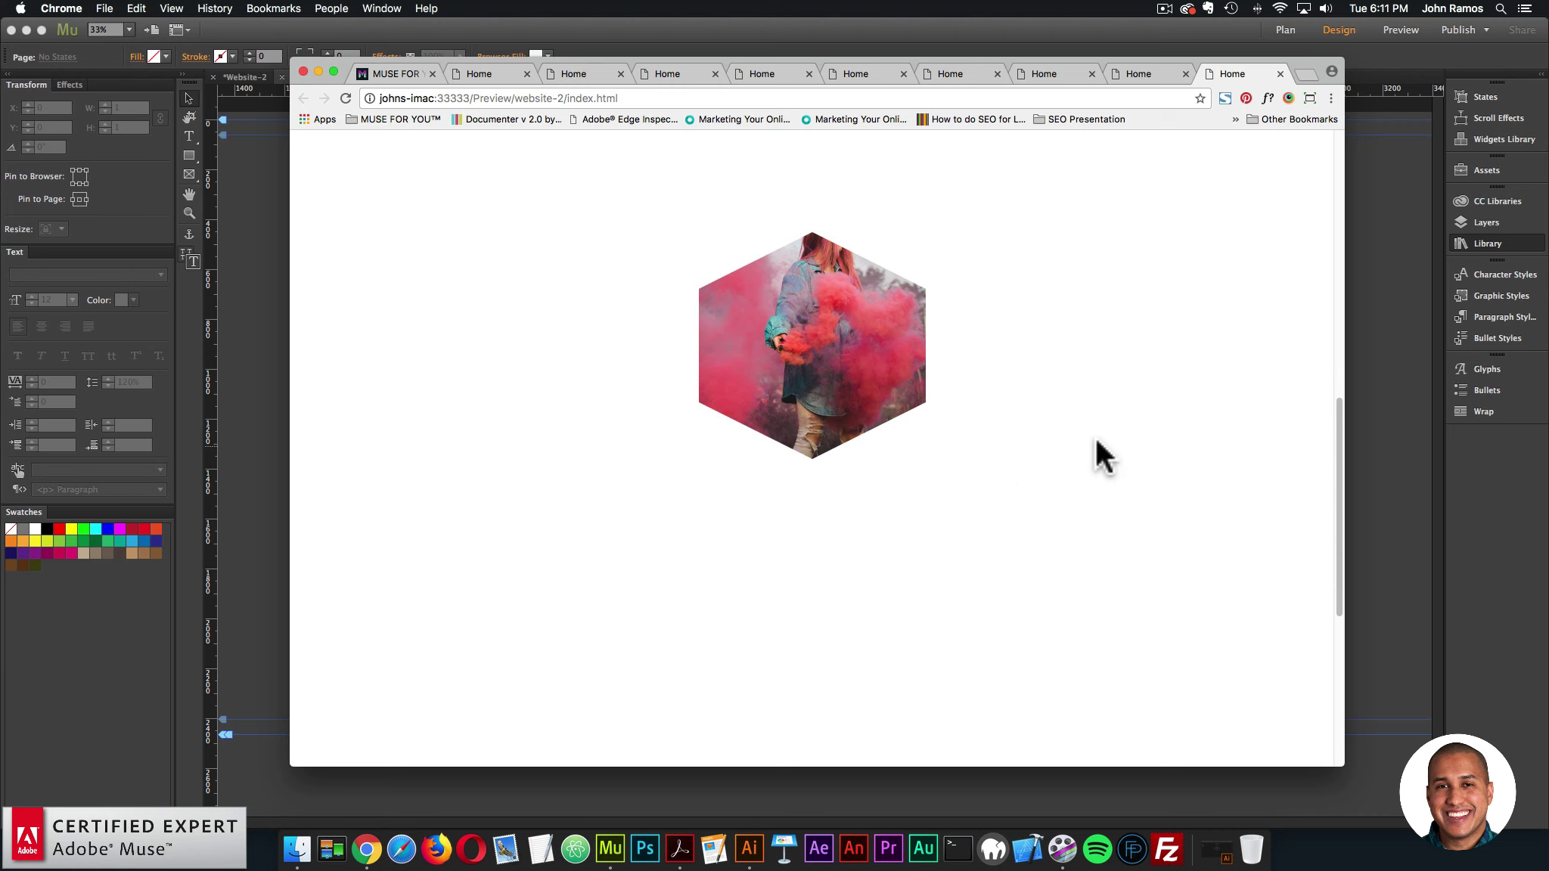
- Back in Adobe Muse, disable Play Once in the morph image's On Scroll settings and close its options
left_click(1375, 411)
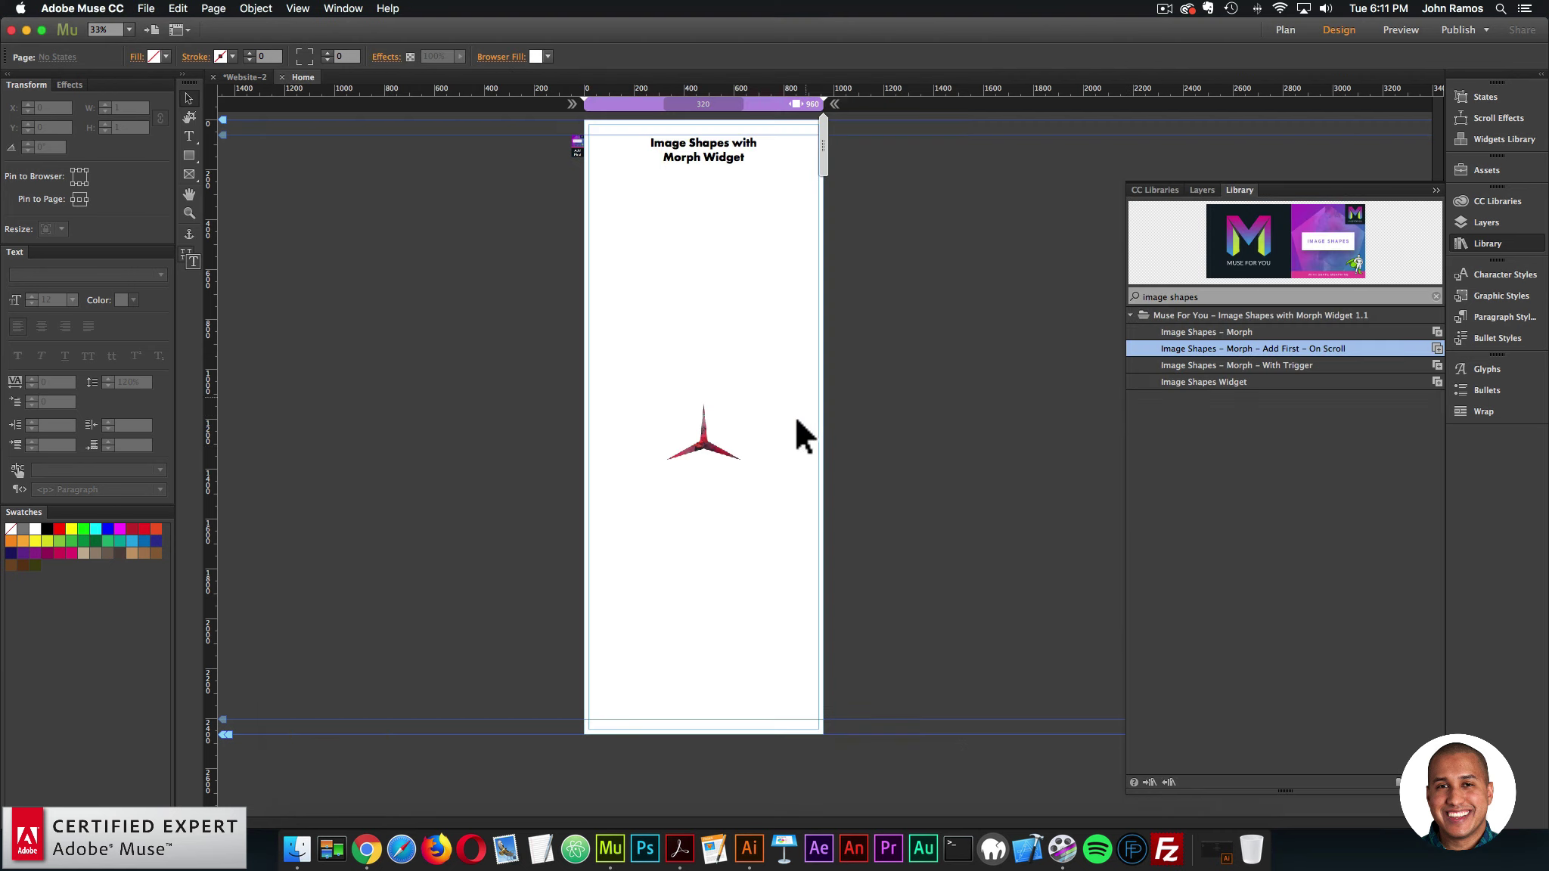
left_click(753, 401)
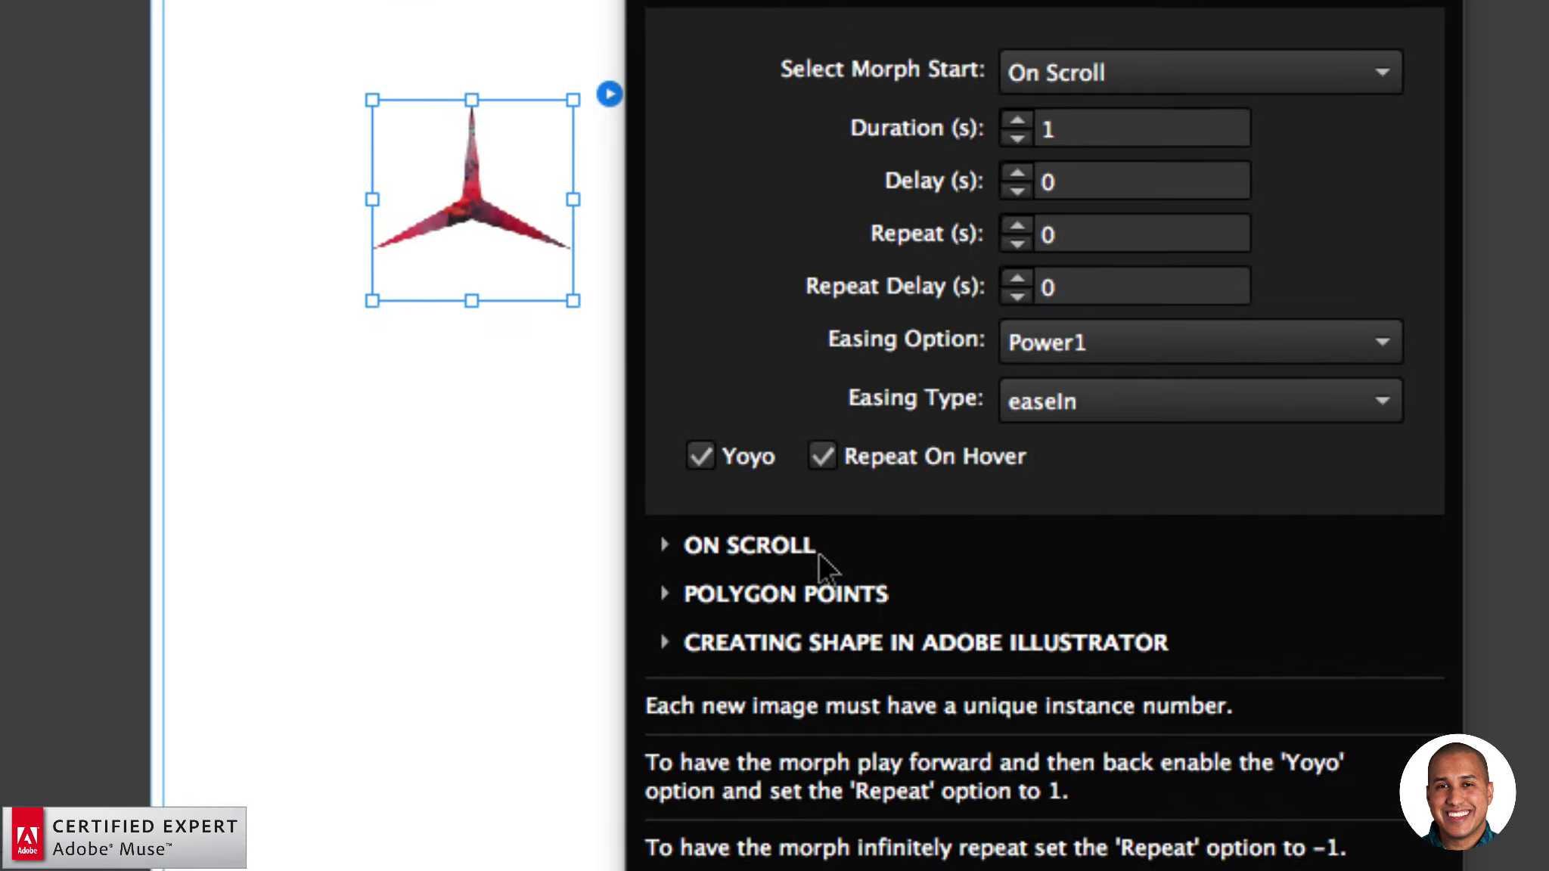
left_click(828, 578)
left_click(700, 603)
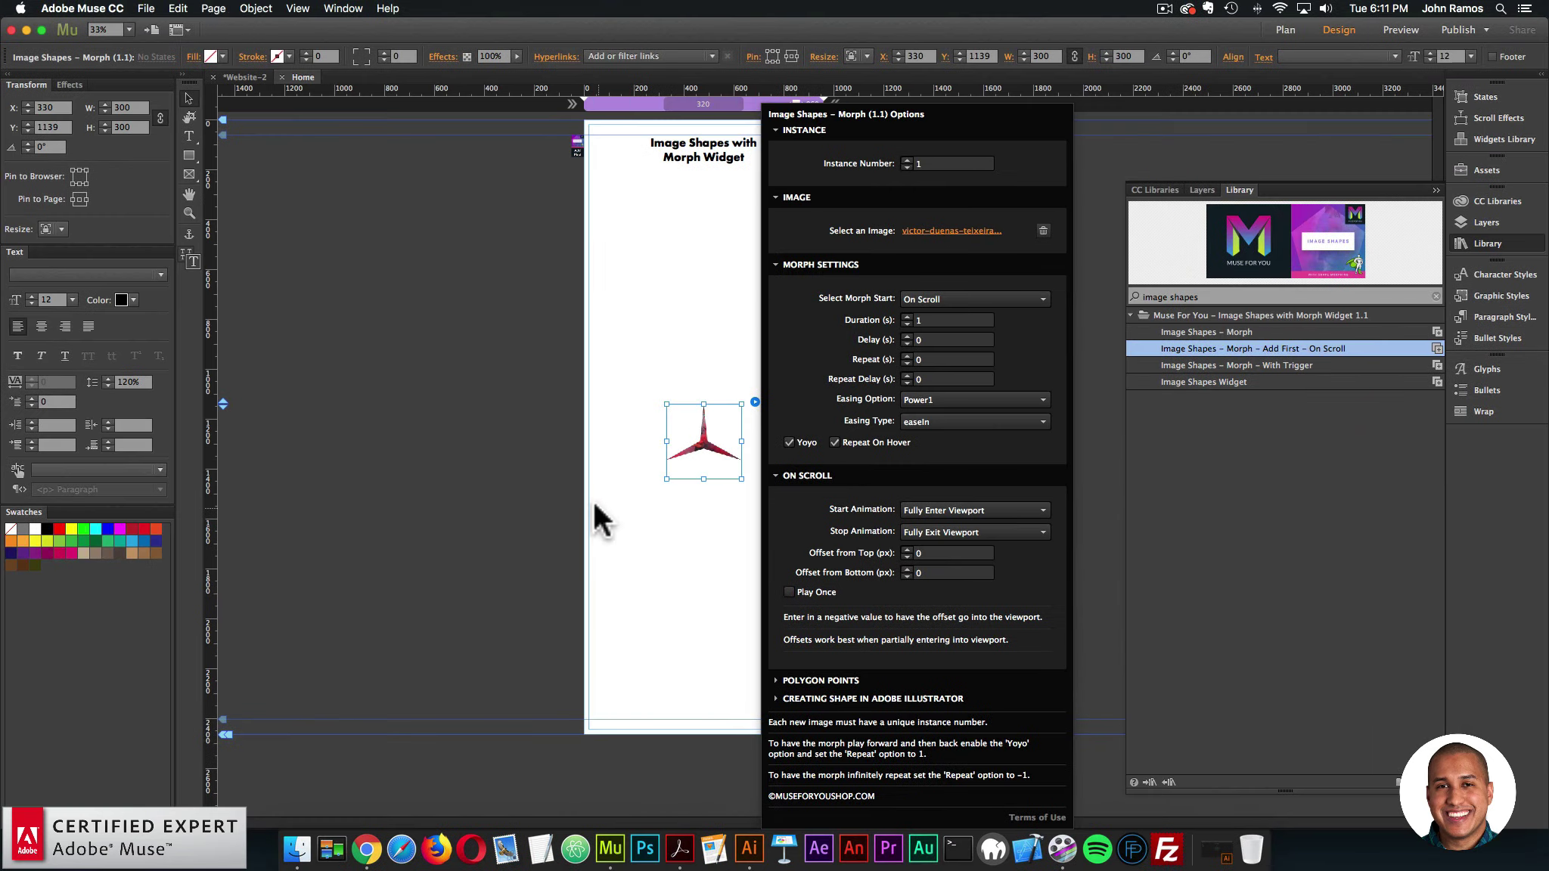
left_click(594, 519)
- Preview the page in the browser again and scroll repeatedly past the image to test the morph without Play Once
left_click(146, 8)
left_click(189, 249)
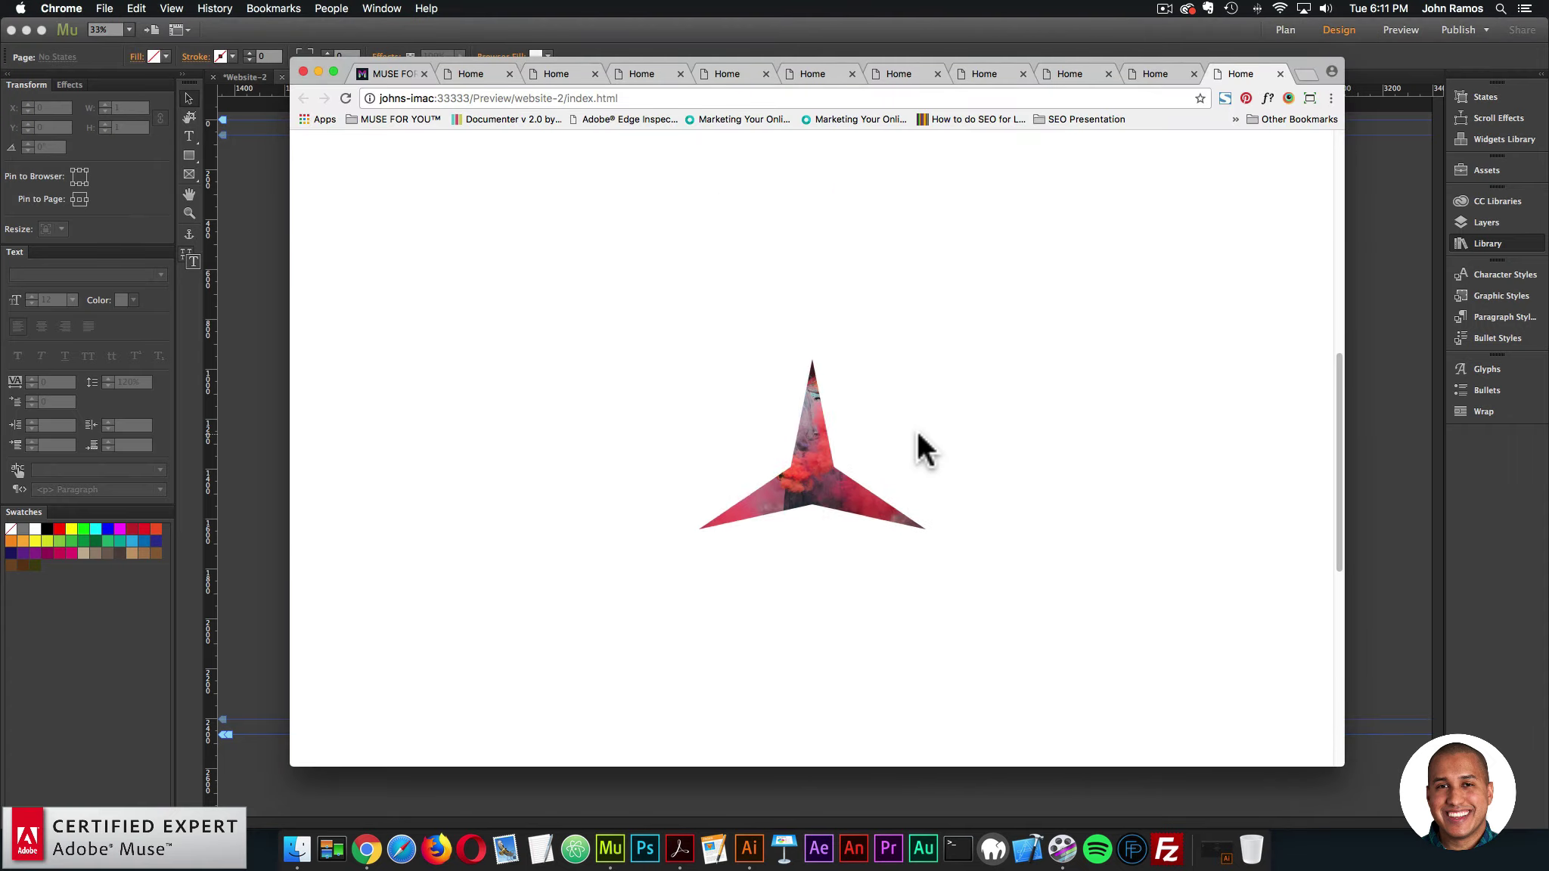
scroll(916, 431, "up", 10)
scroll(916, 431, "down", 10)
scroll(916, 442, "up", 5)
scroll(916, 443, "down", 4)
scroll(916, 432, "up", 5)
scroll(916, 432, "down", 6)
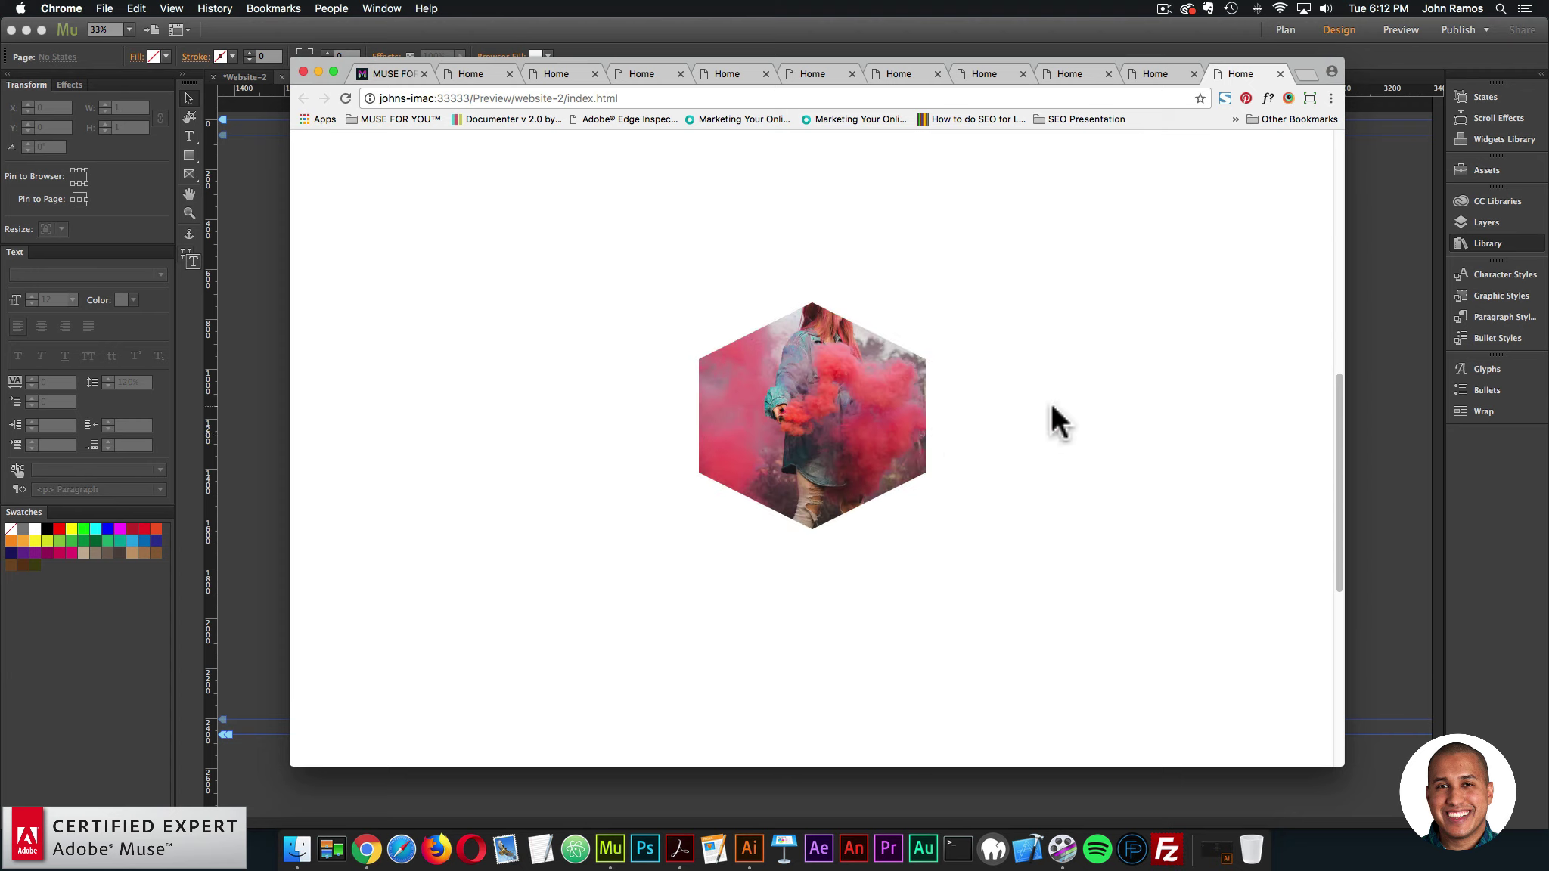
- Return to Adobe Muse, select the Add First – On Scroll widget beside the page's upper-left corner and collapse the library
left_click(1364, 401)
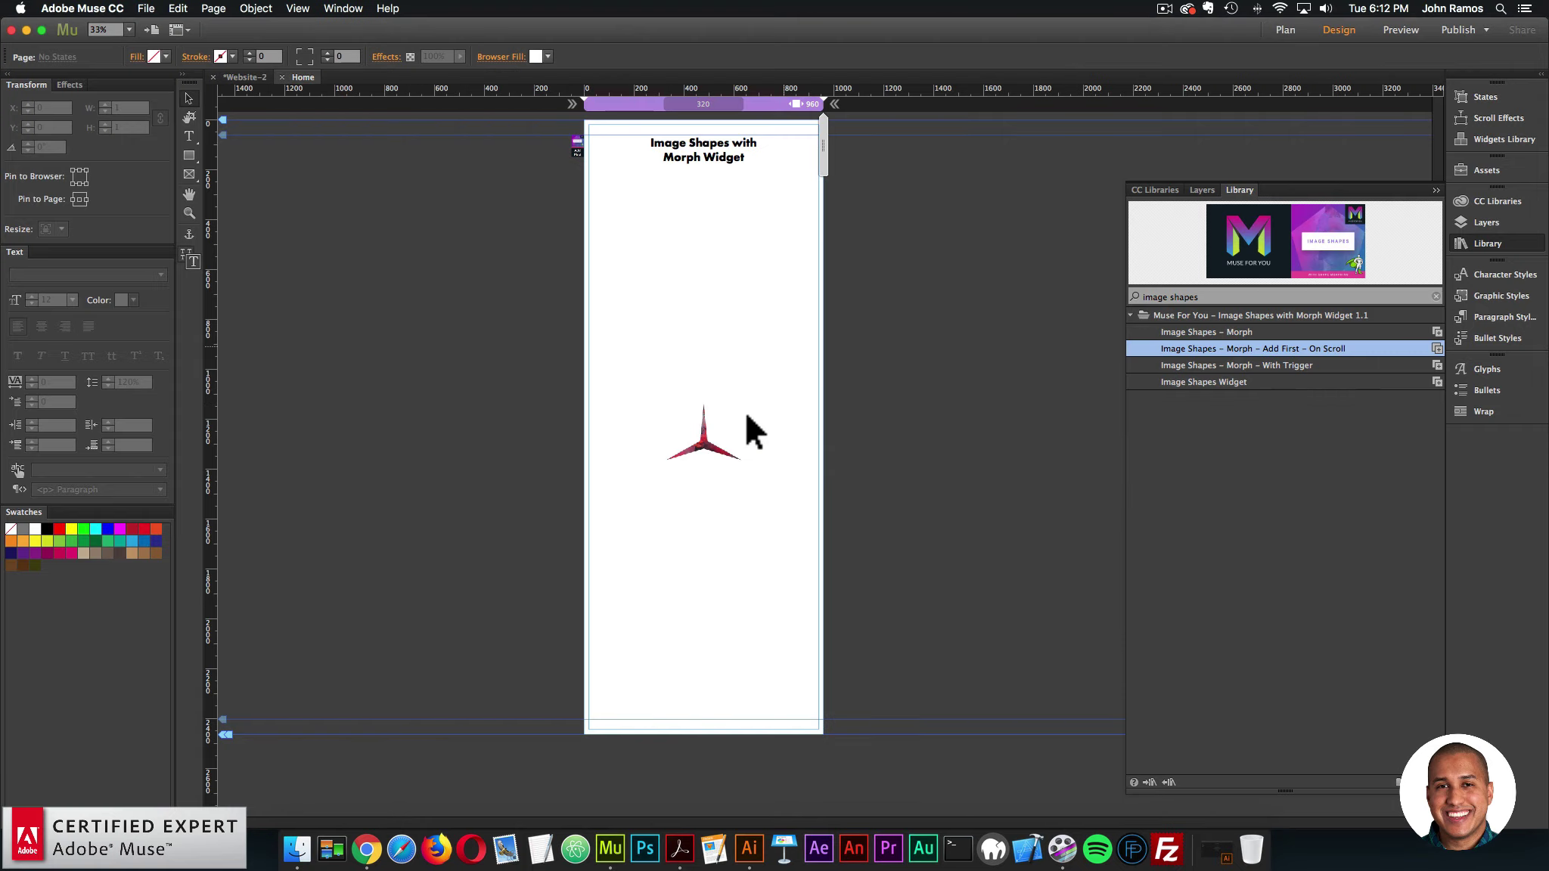
left_click(743, 422)
left_click(572, 151)
left_click_drag(571, 149, 573, 151)
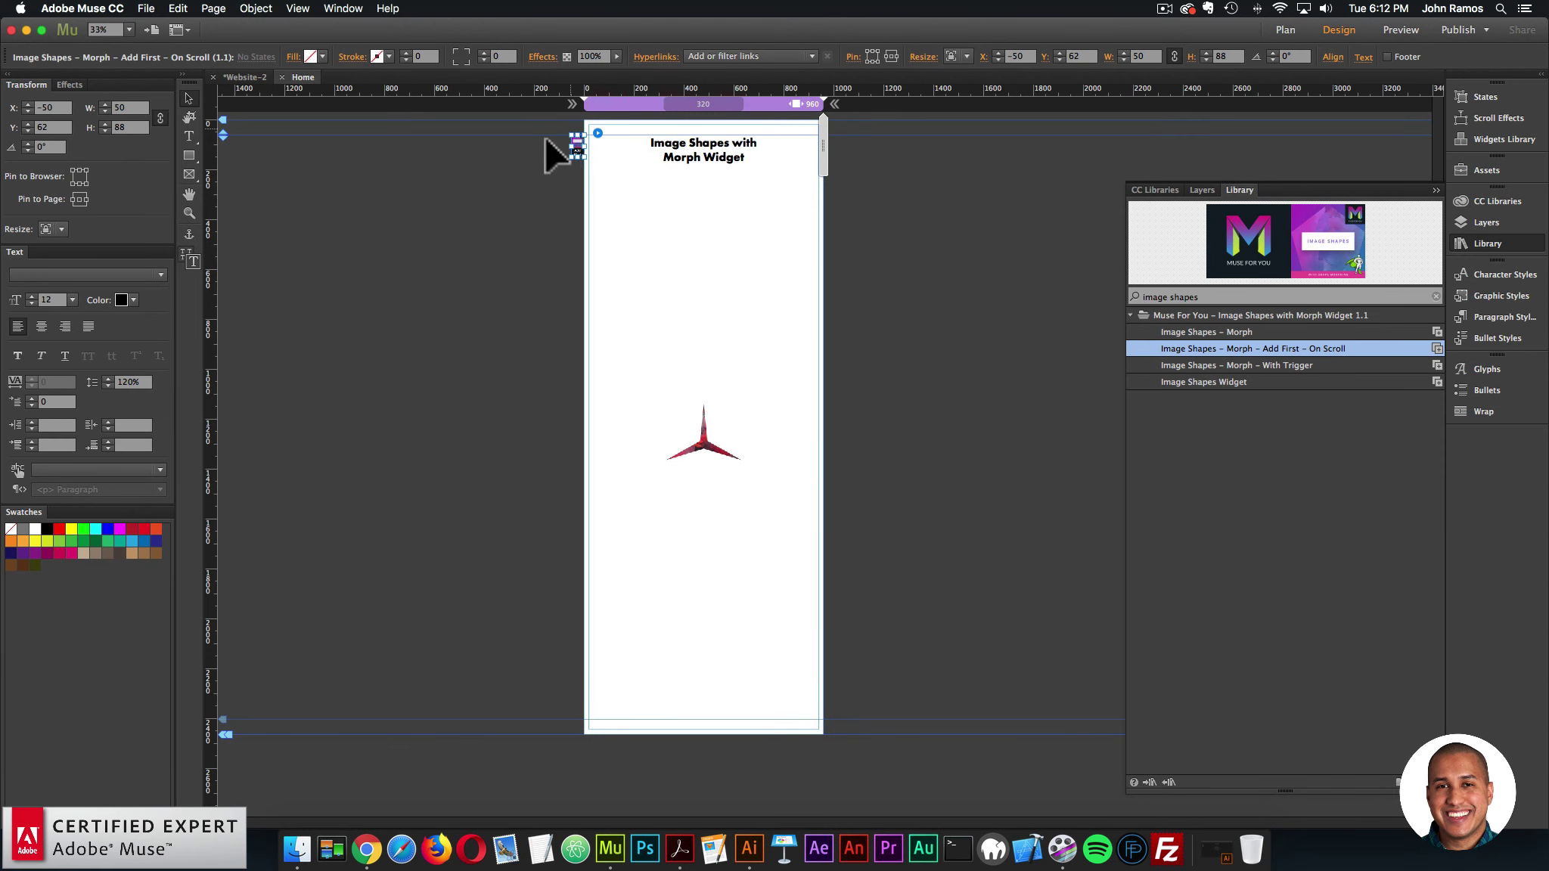
key("super+1")
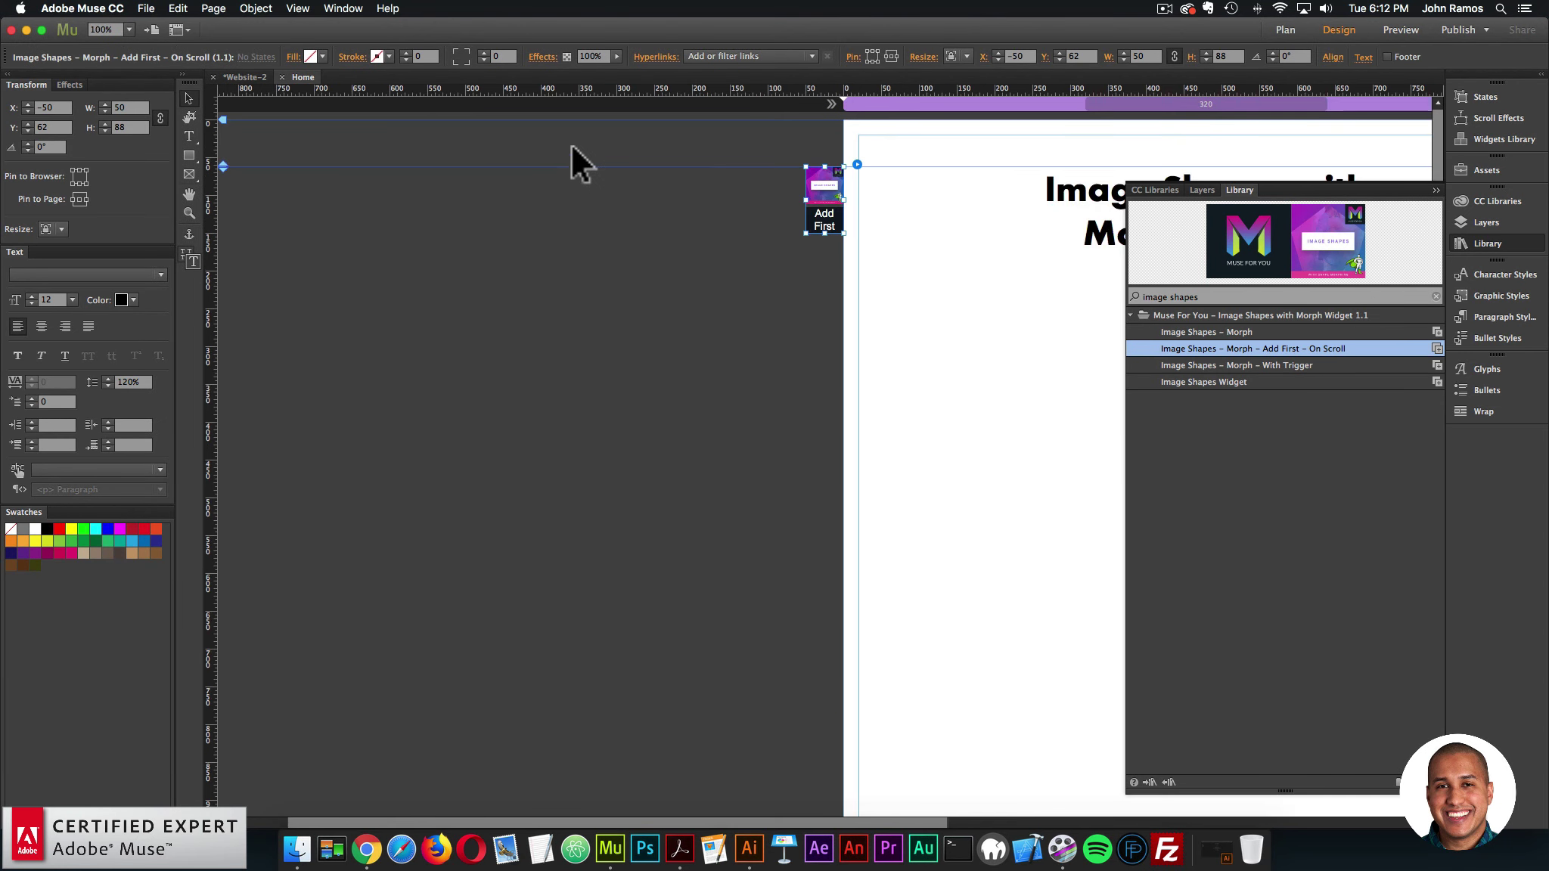
left_click(1502, 243)
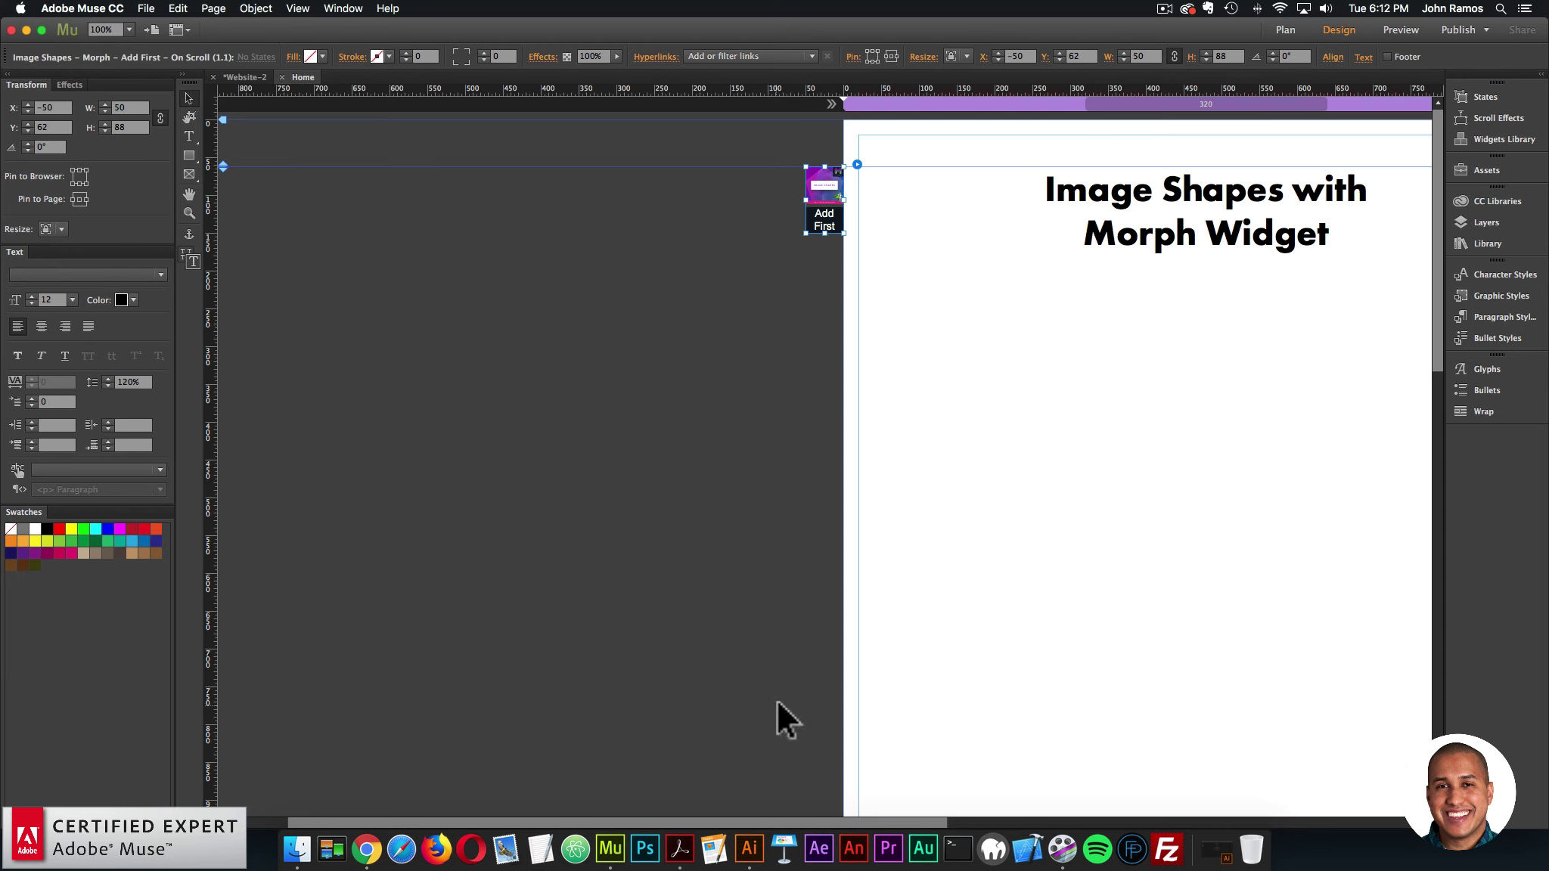
- Select the morph image lower on the page and expand the Polygon Points section of its options
left_click_drag(801, 821, 1070, 756)
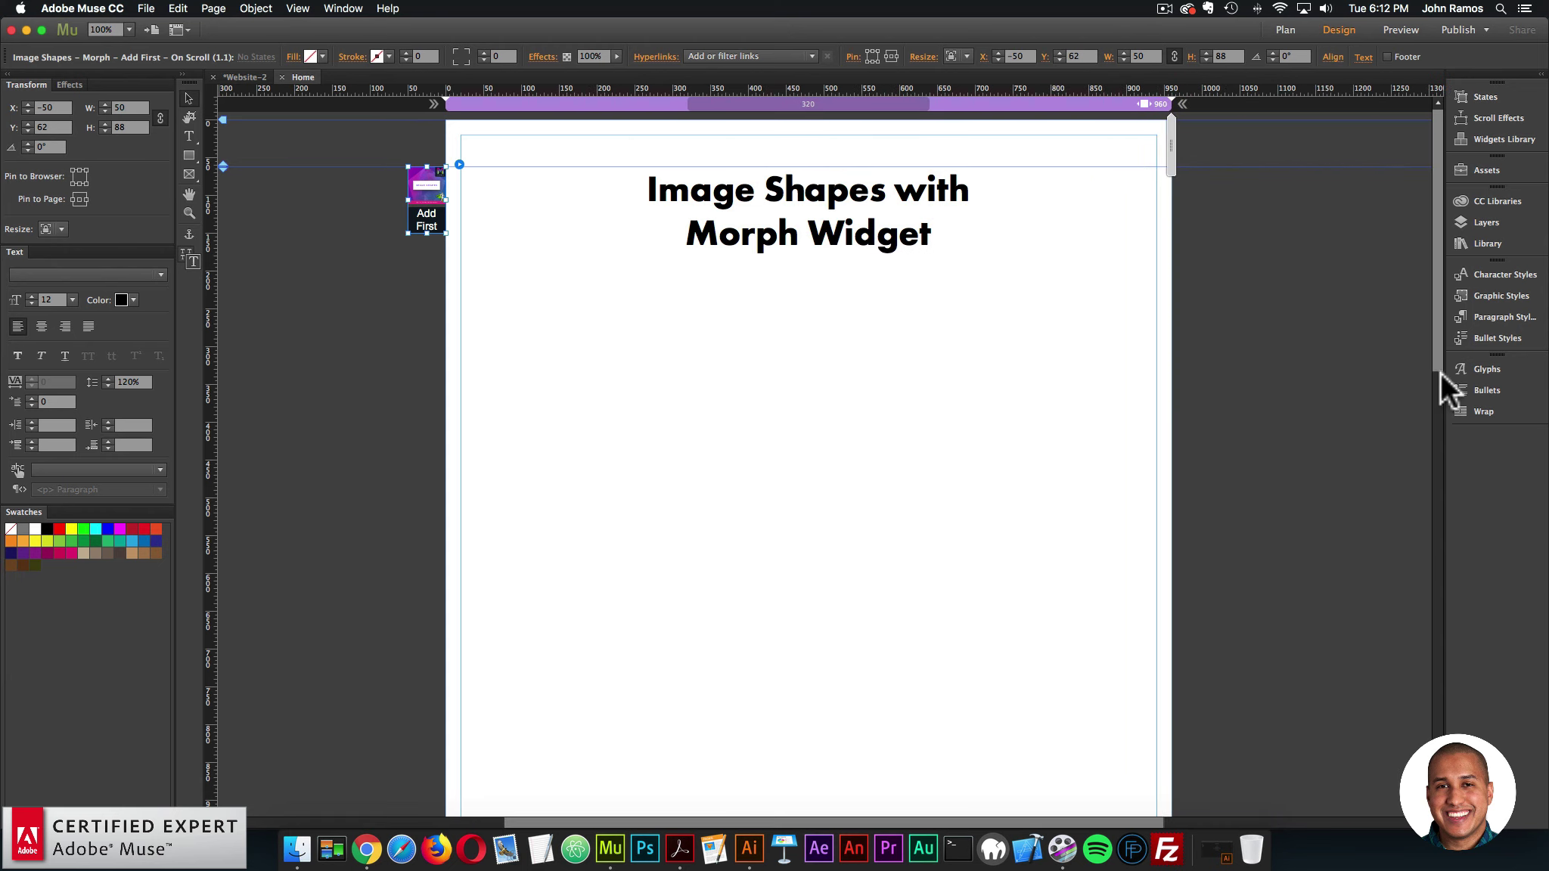
left_click_drag(1436, 363, 1436, 564)
left_click(821, 563)
left_click_drag(1438, 431, 1438, 447)
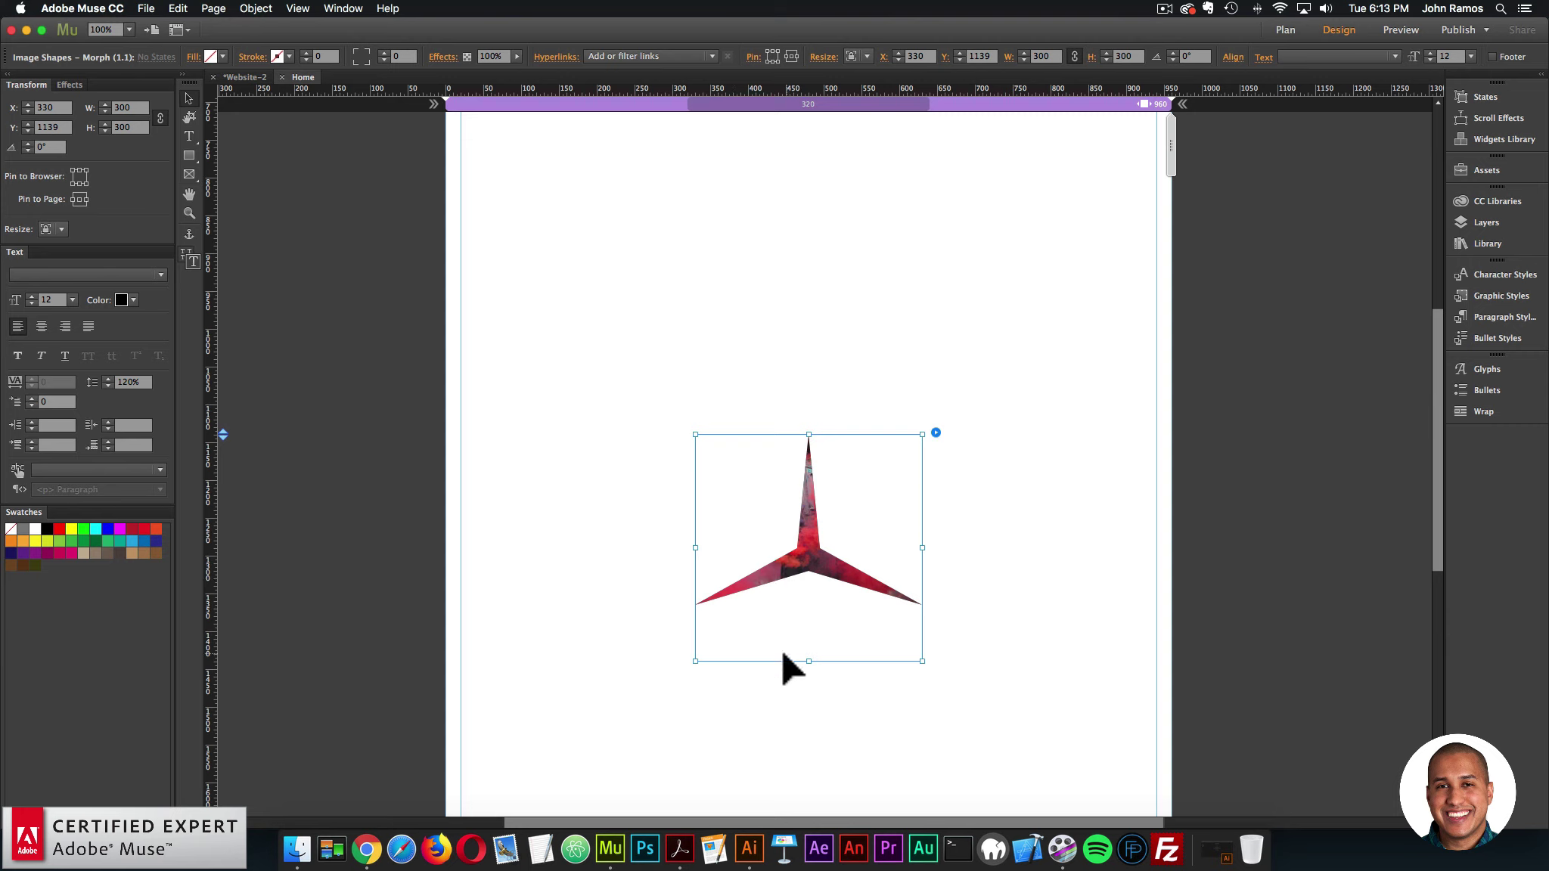
left_click(936, 432)
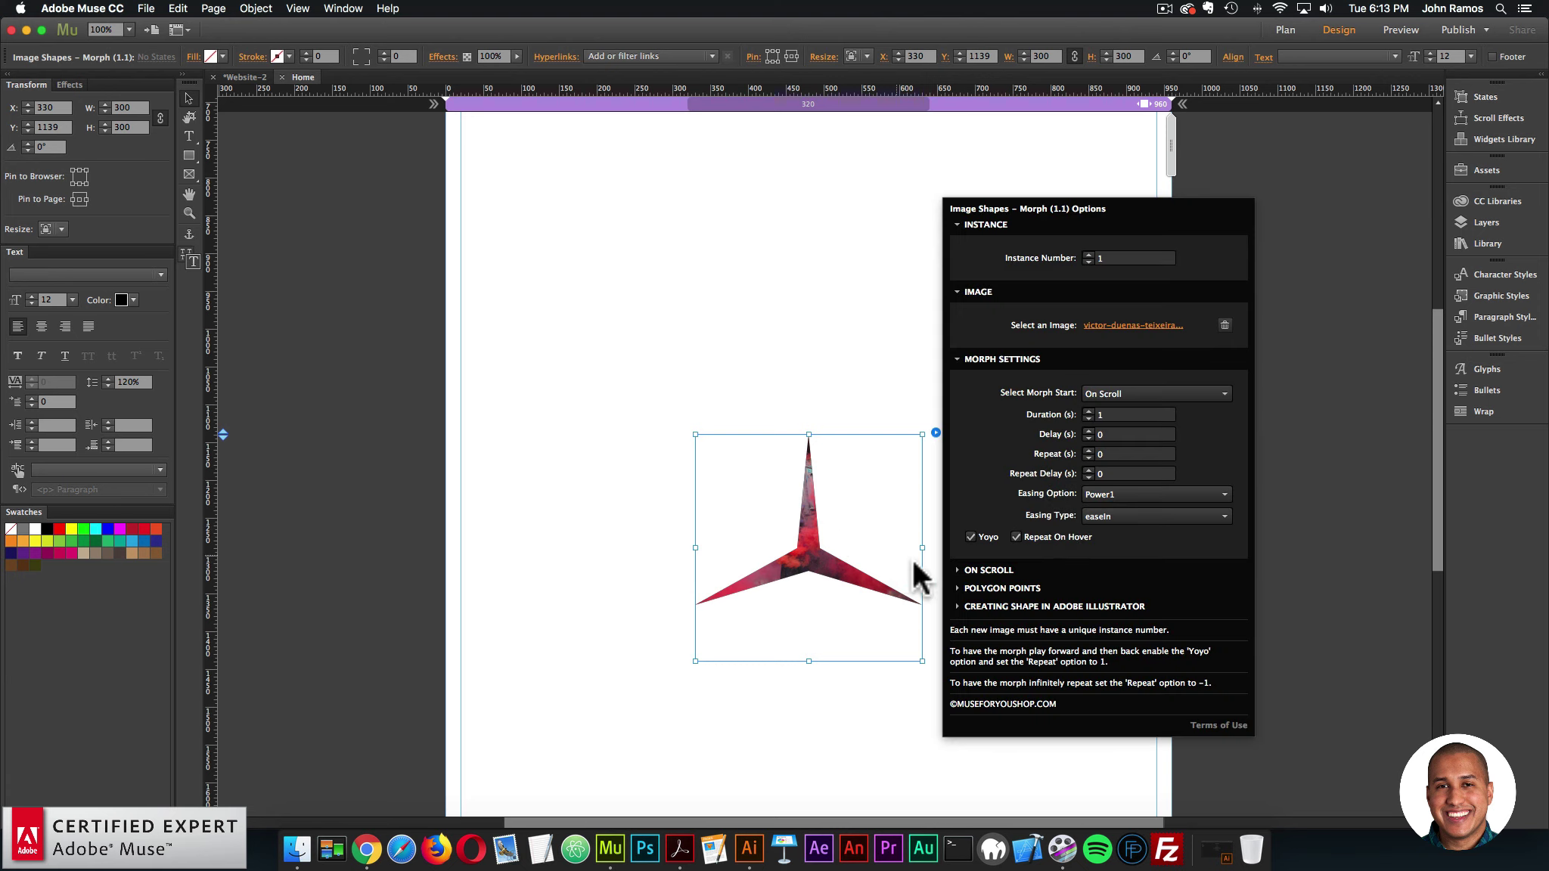
left_click(1013, 588)
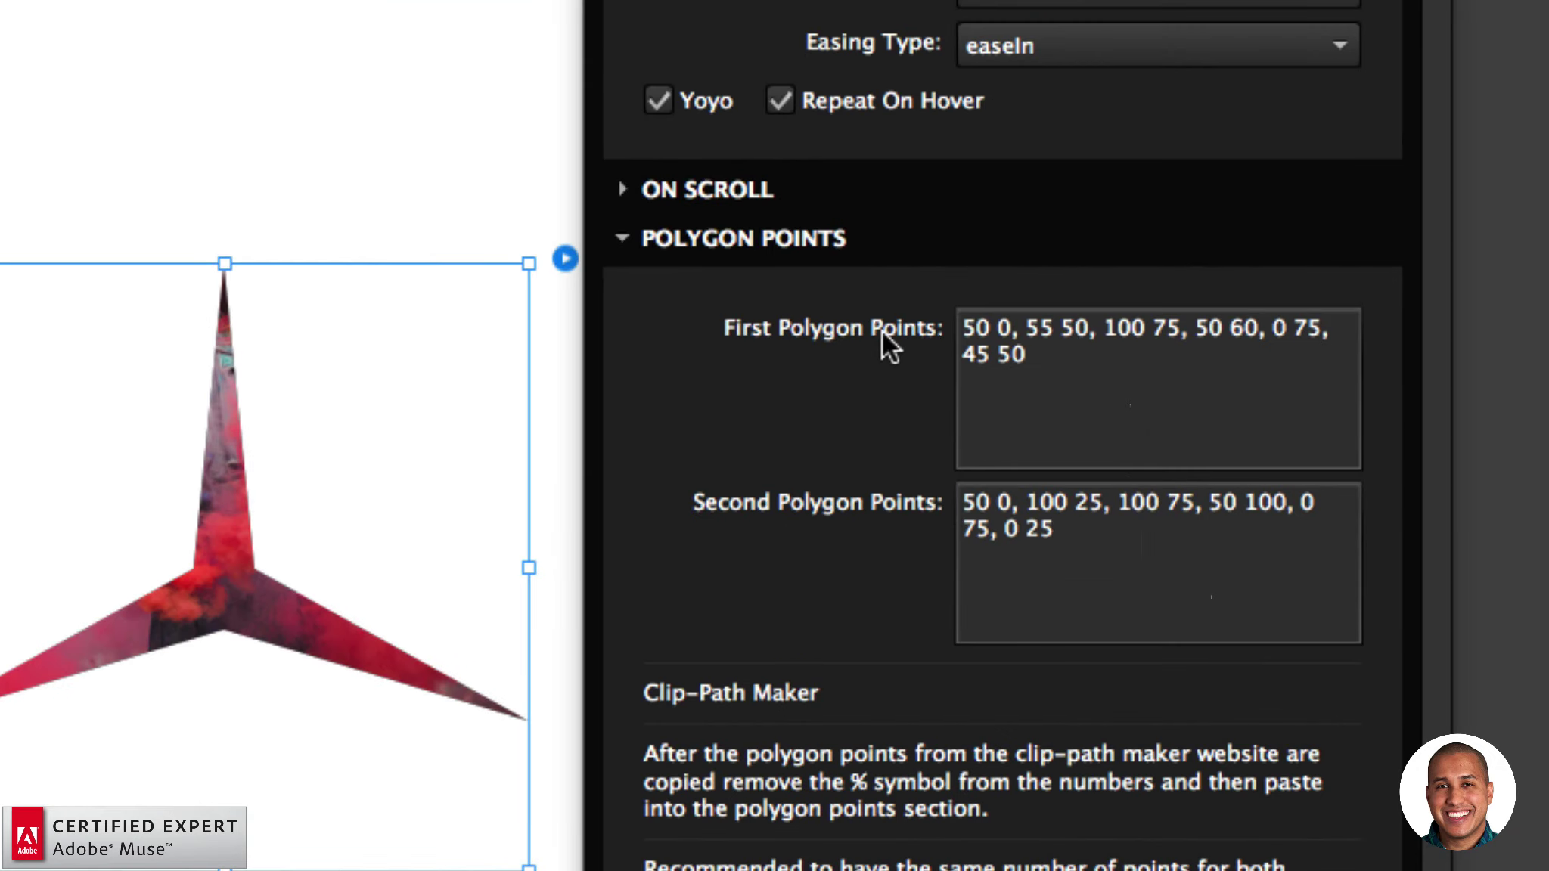
- Examine the coordinate pairs in the First Polygon Points and Second Polygon Points of the morph image
left_click(975, 321)
left_click(1010, 329)
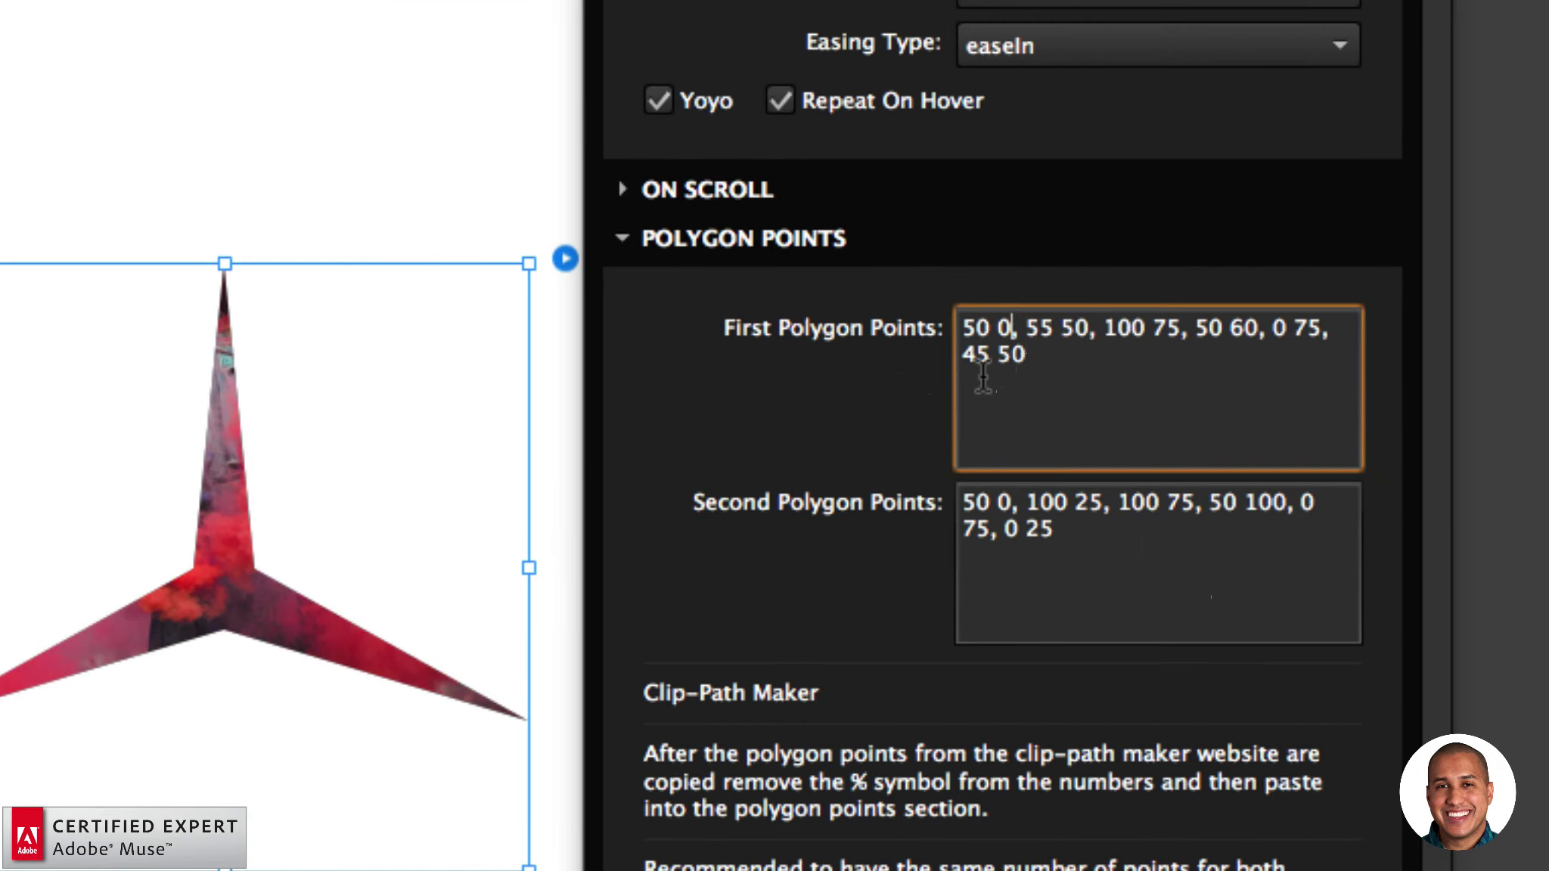
left_click(1074, 538)
left_click(1106, 355)
left_click(1070, 367)
left_click_drag(1027, 332, 1150, 333)
left_click(1143, 332)
left_click(1105, 382)
left_click(1086, 558)
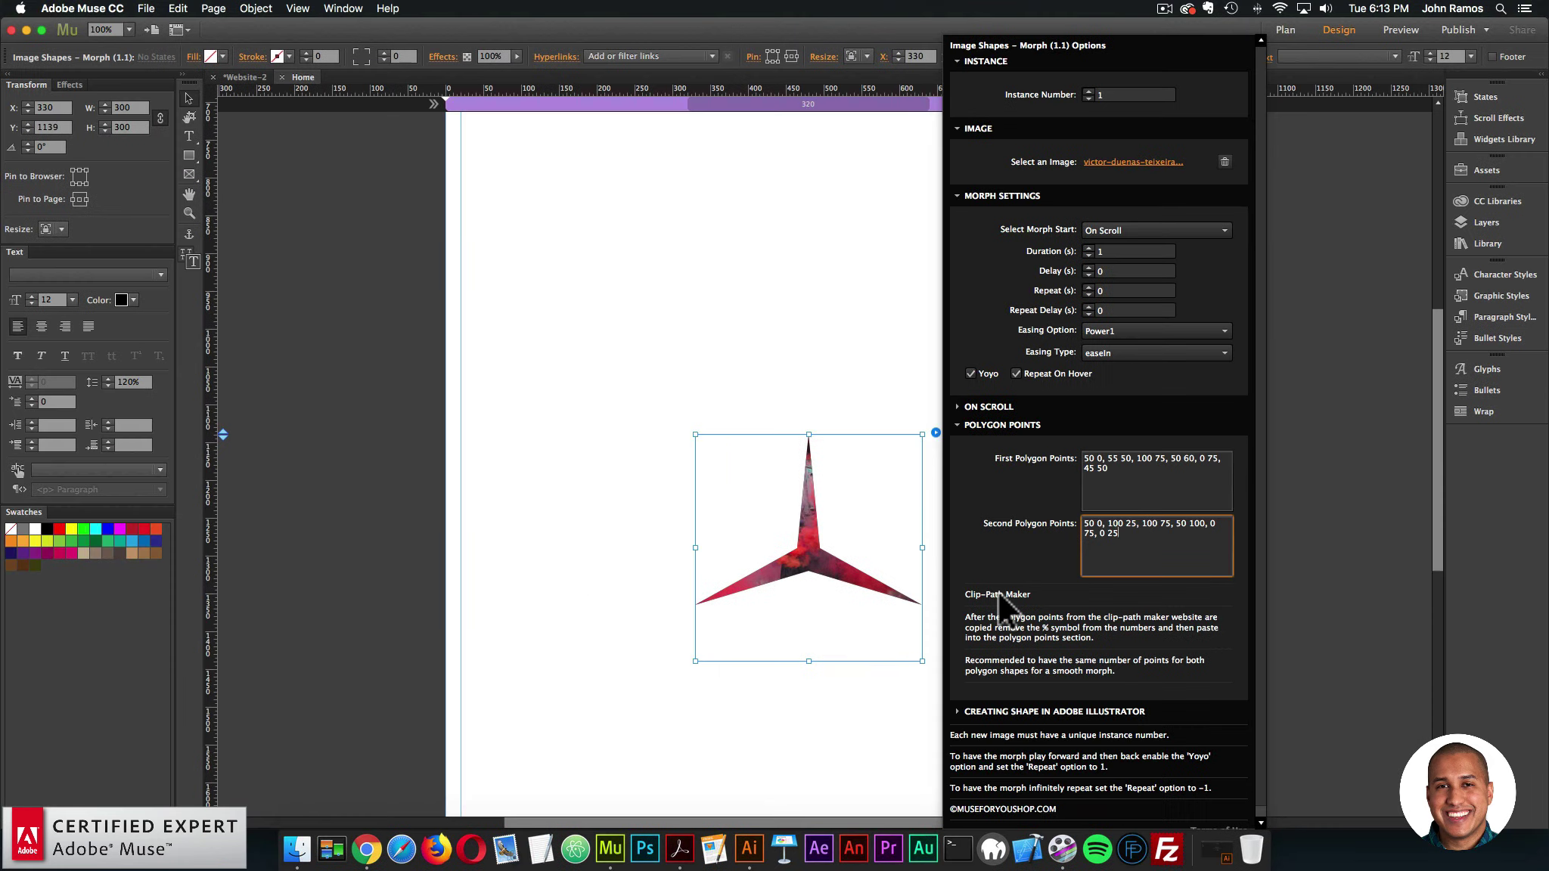
- Switch to the CSS clip-path maker in Chrome, choose the Heptagon shape and copy its polygon points from the -webkit-clip-path line
left_click(736, 694)
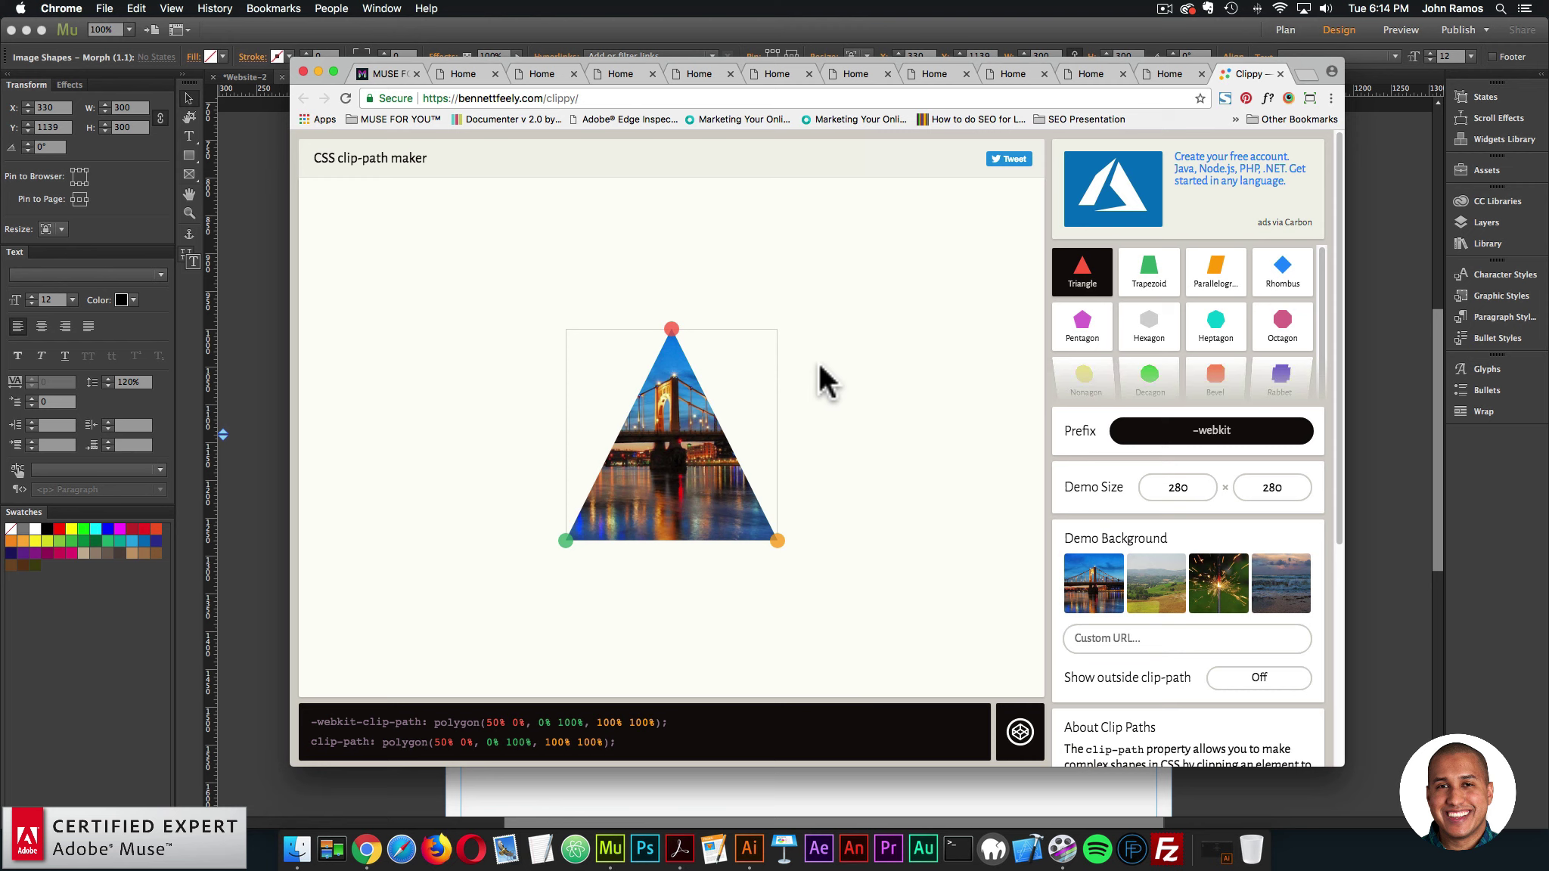
mouse_move(1300, 335)
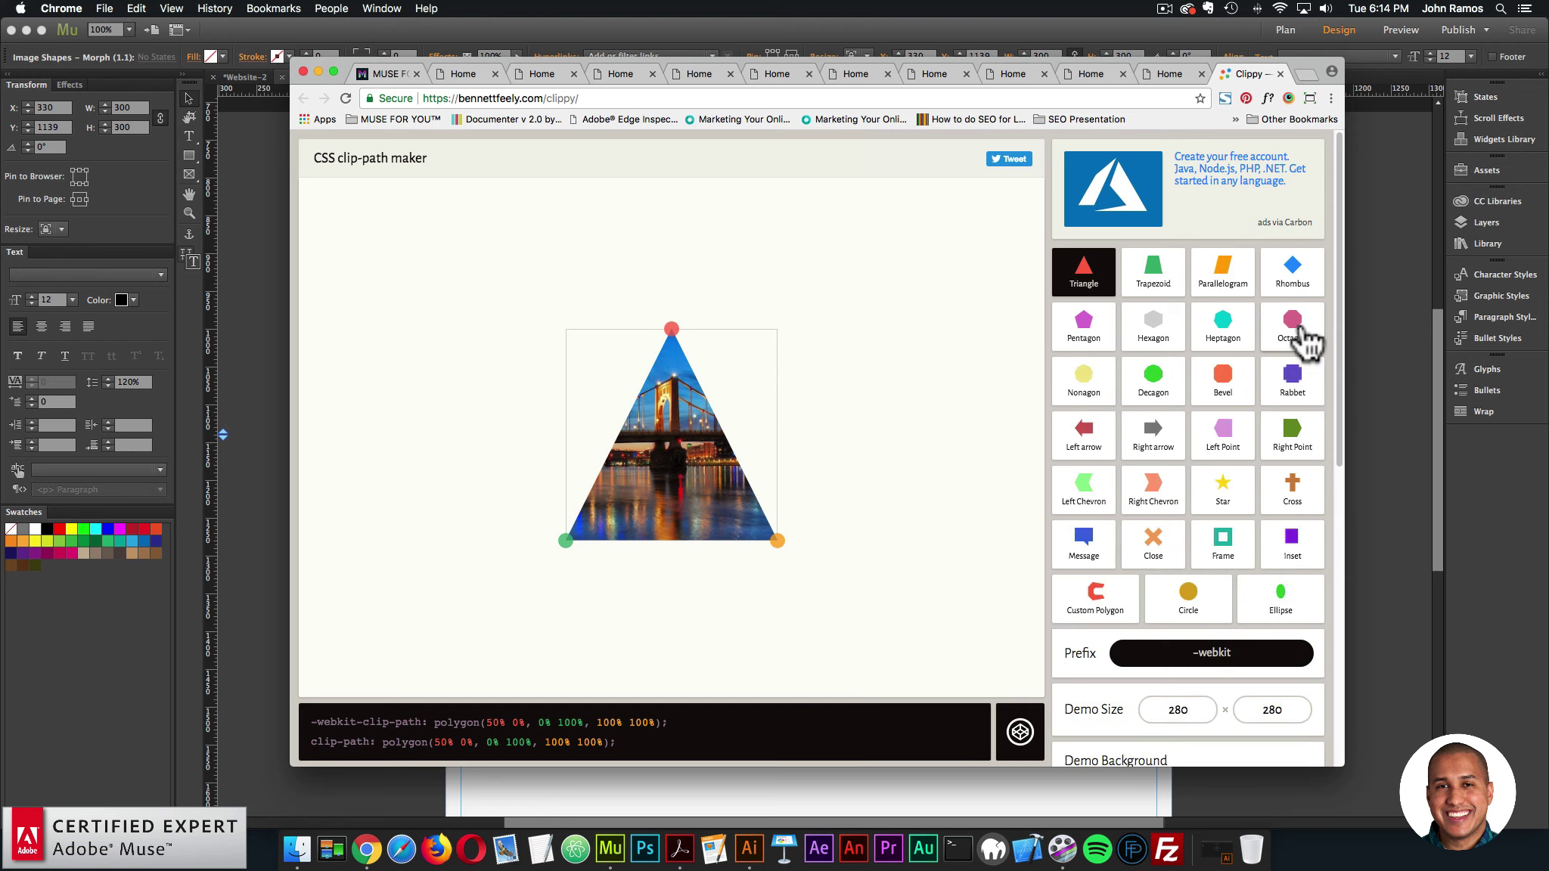
left_click(1225, 333)
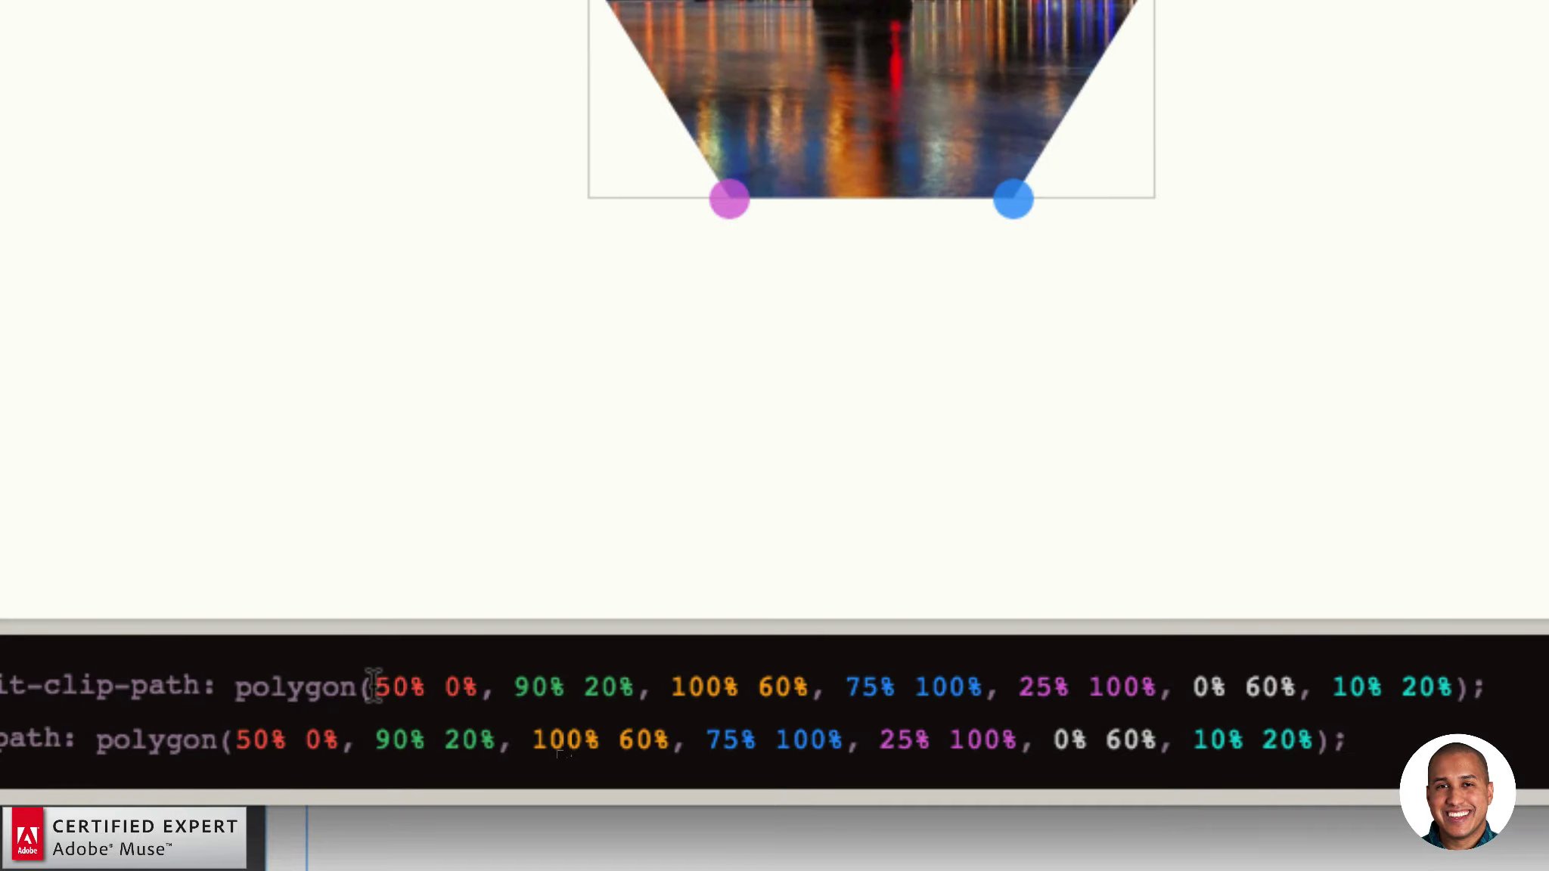
left_click_drag(373, 686, 1455, 686)
key("super+c")
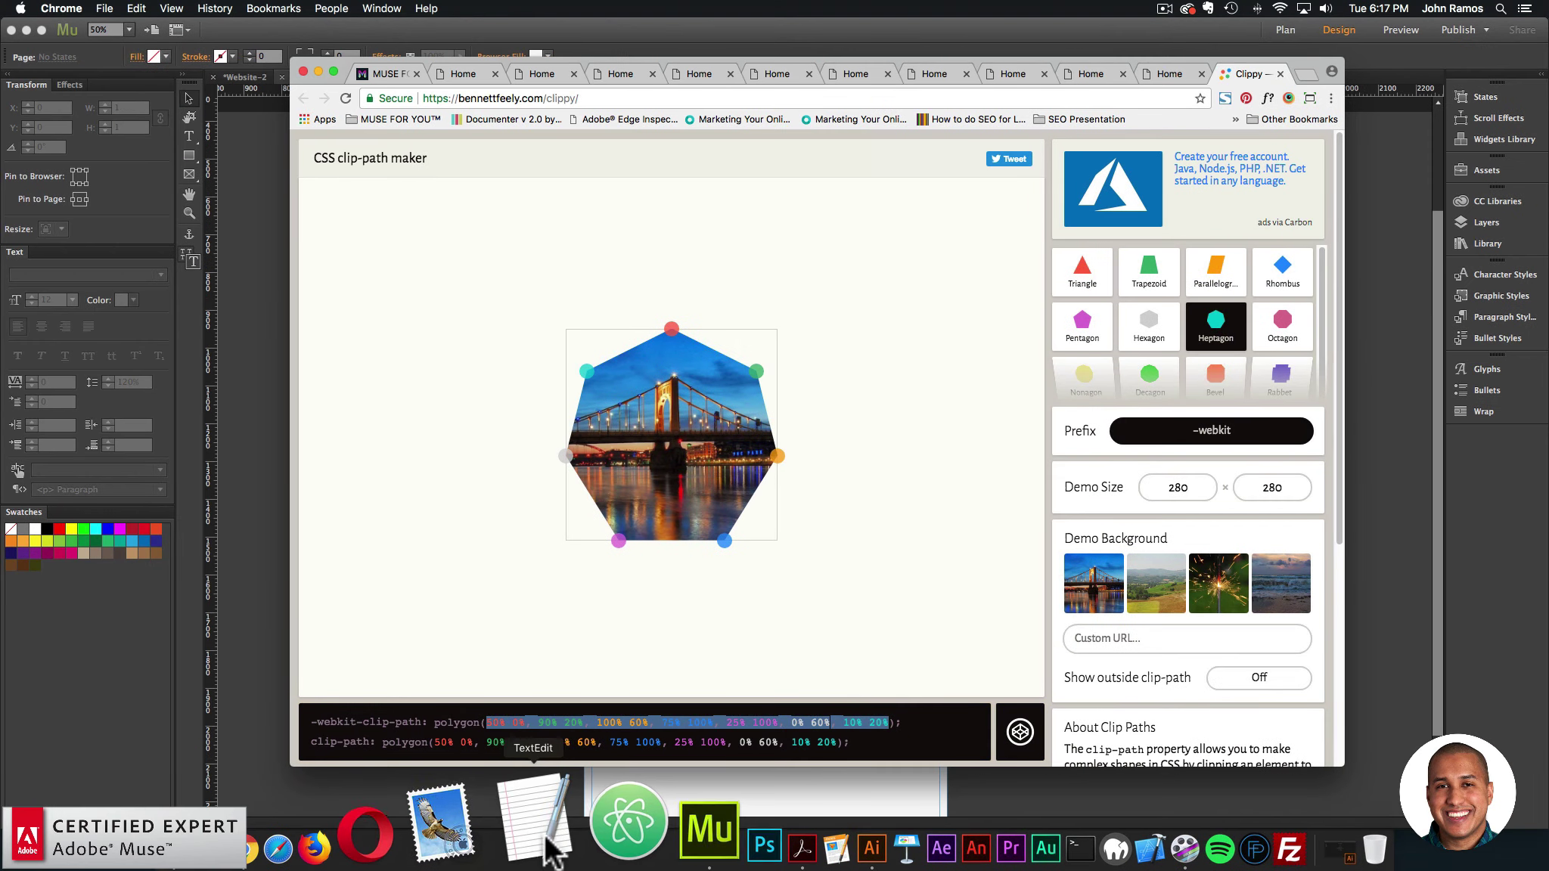
- Switch to TextEdit, make the new document plain text and paste the copied heptagon polygon points into it
left_click(547, 828)
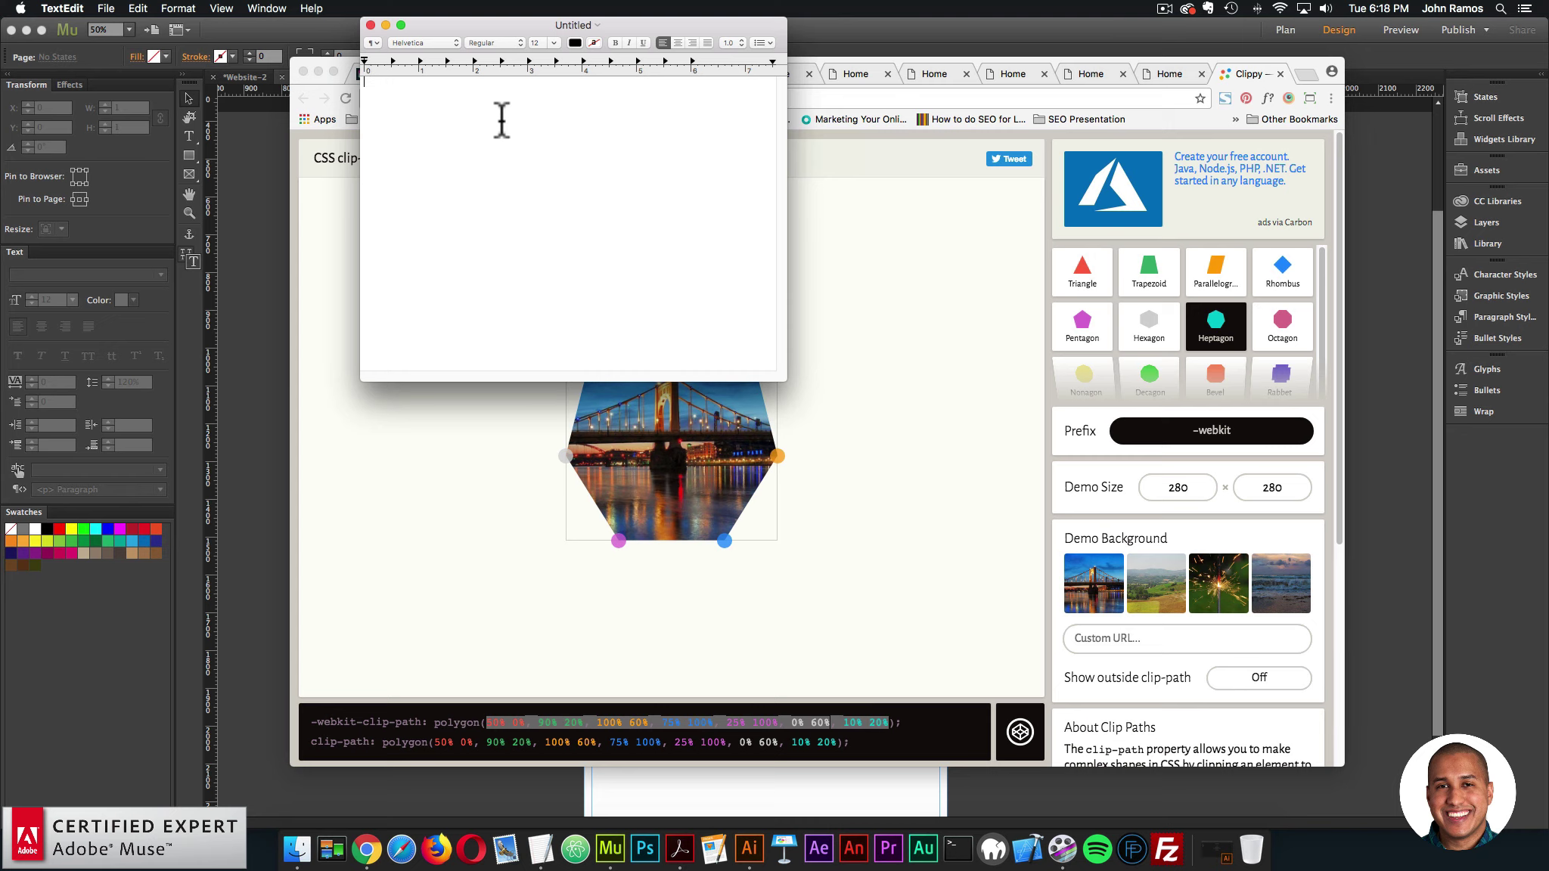
left_click(178, 8)
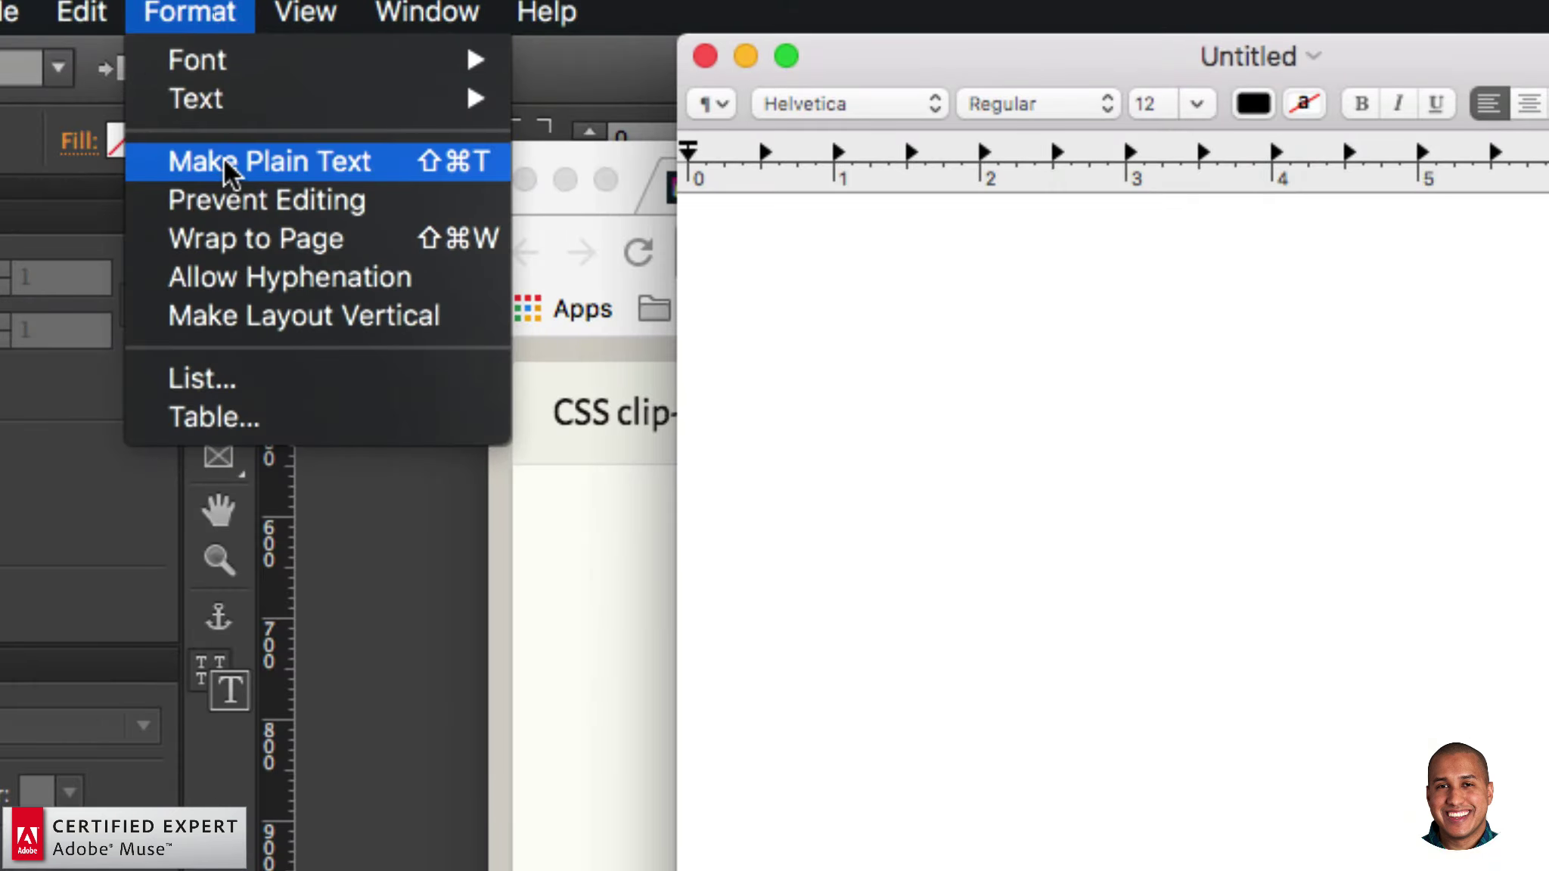
left_click(225, 161)
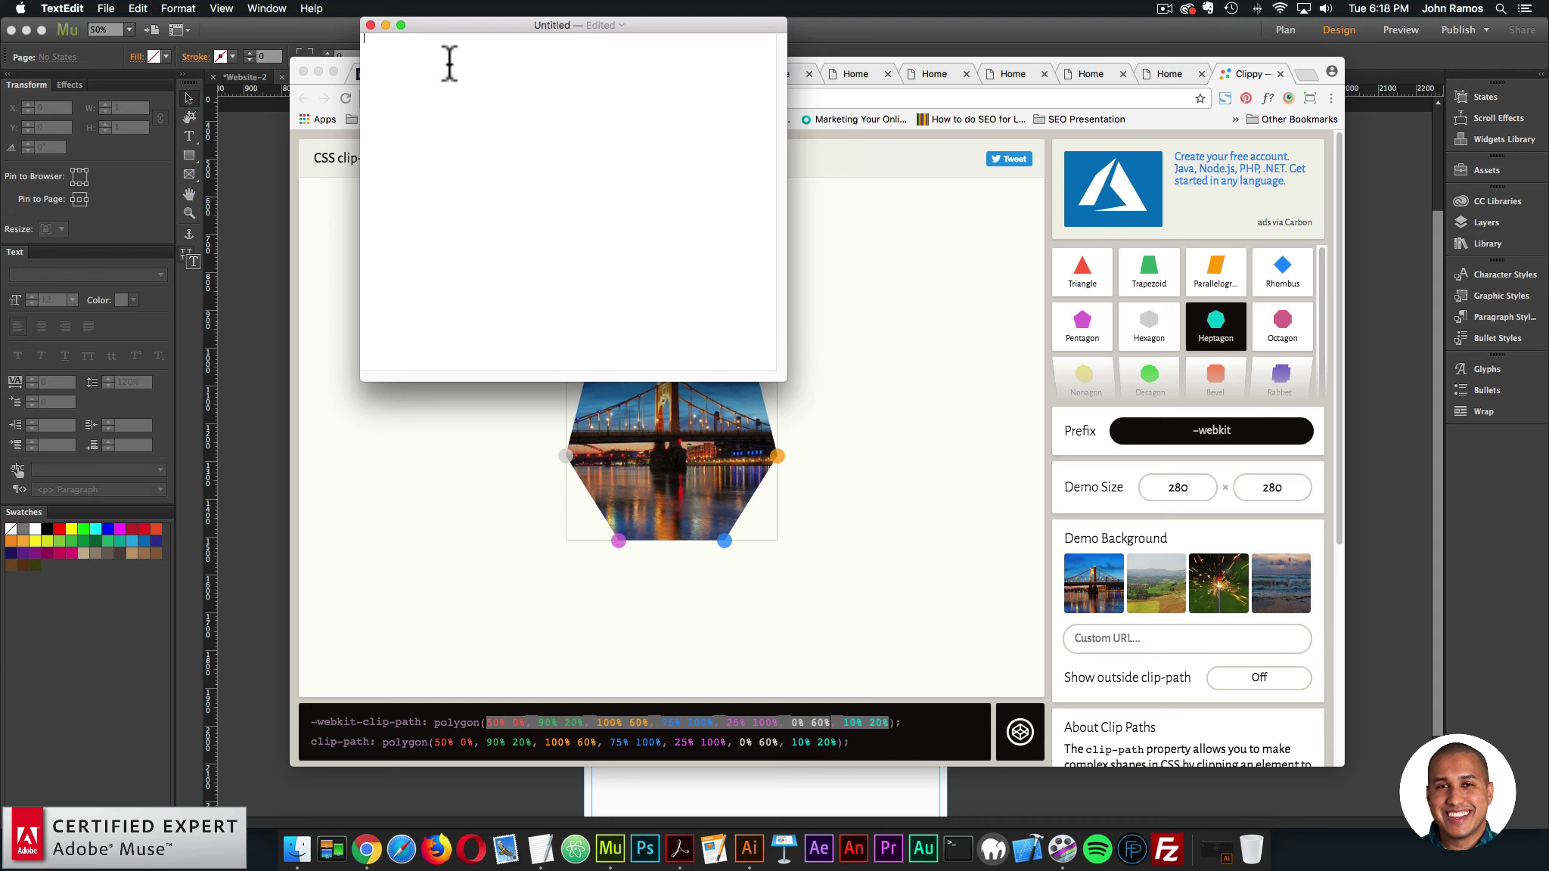
key("super+v")
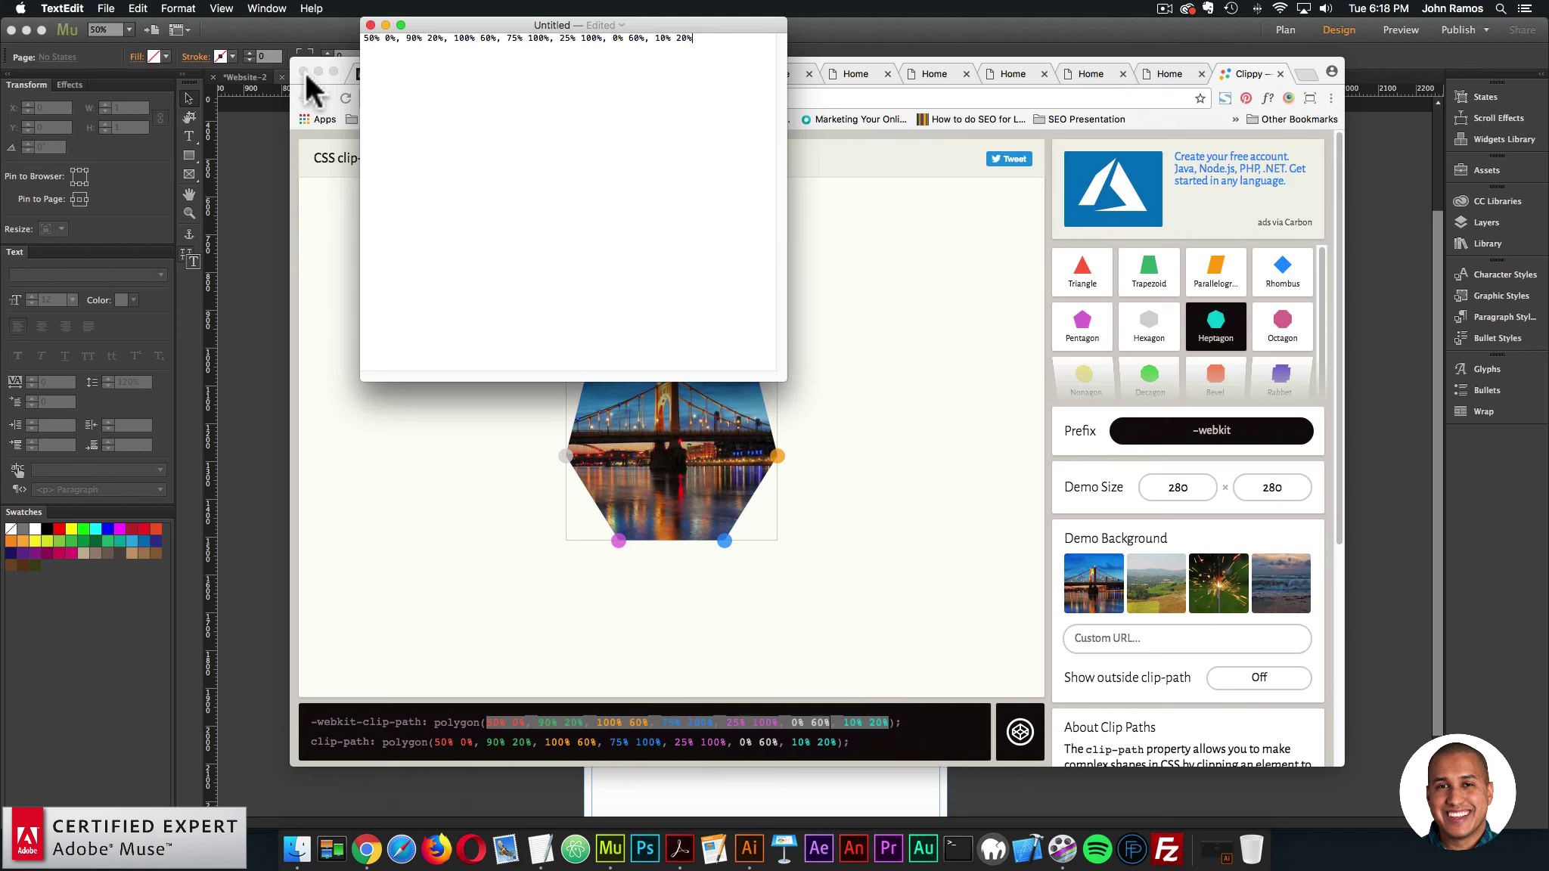
- Use Find and Replace to remove every % symbol from the pasted polygon points
left_click(138, 9)
mouse_move(286, 230)
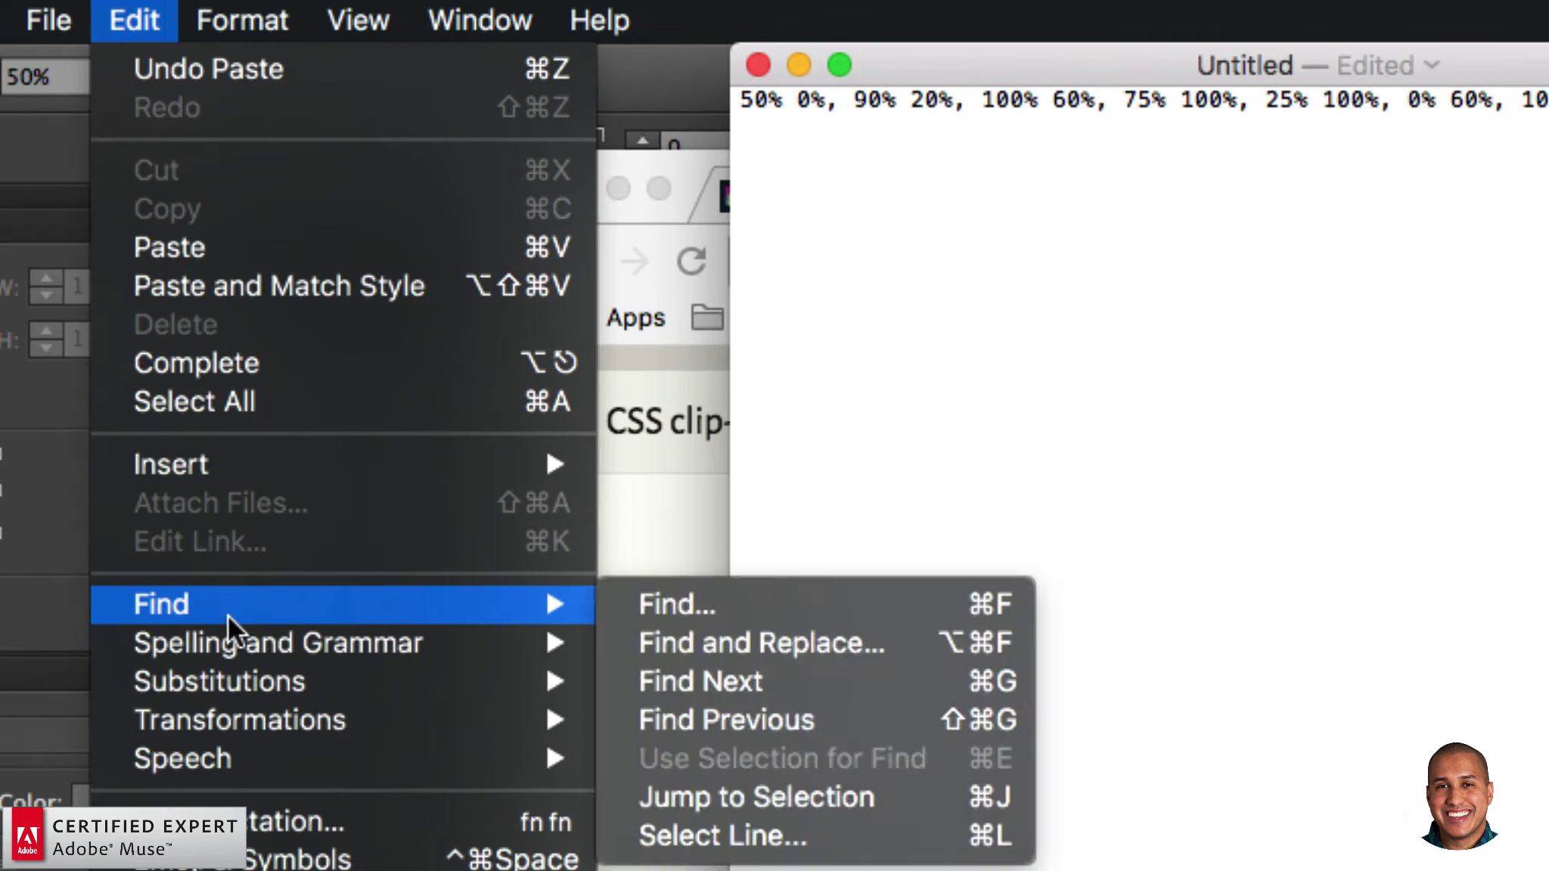
left_click(697, 644)
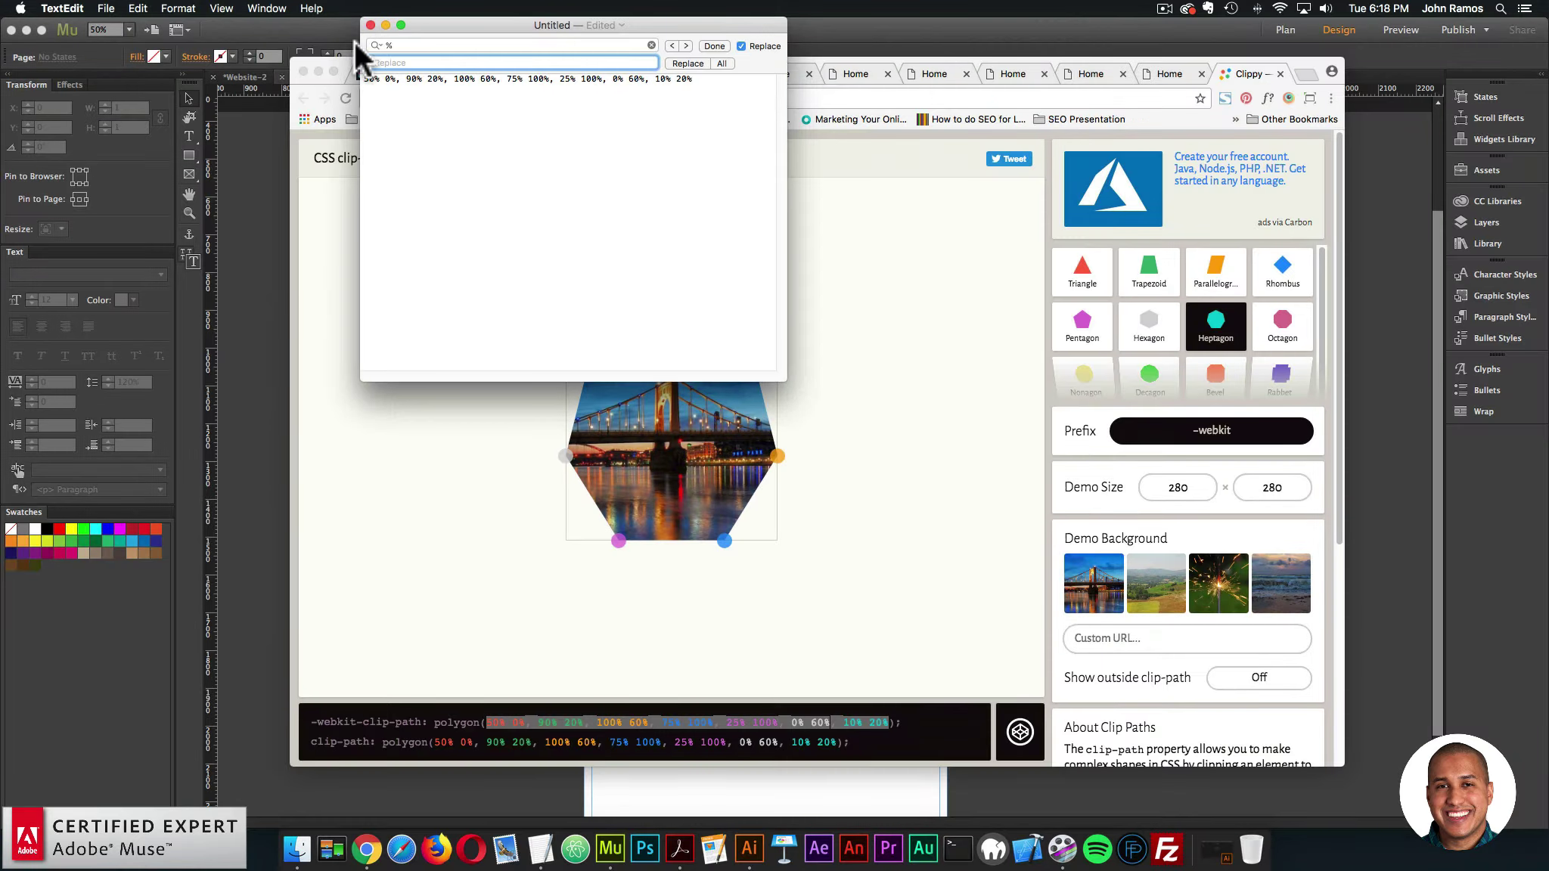
left_click(865, 119)
key("BackSpace")
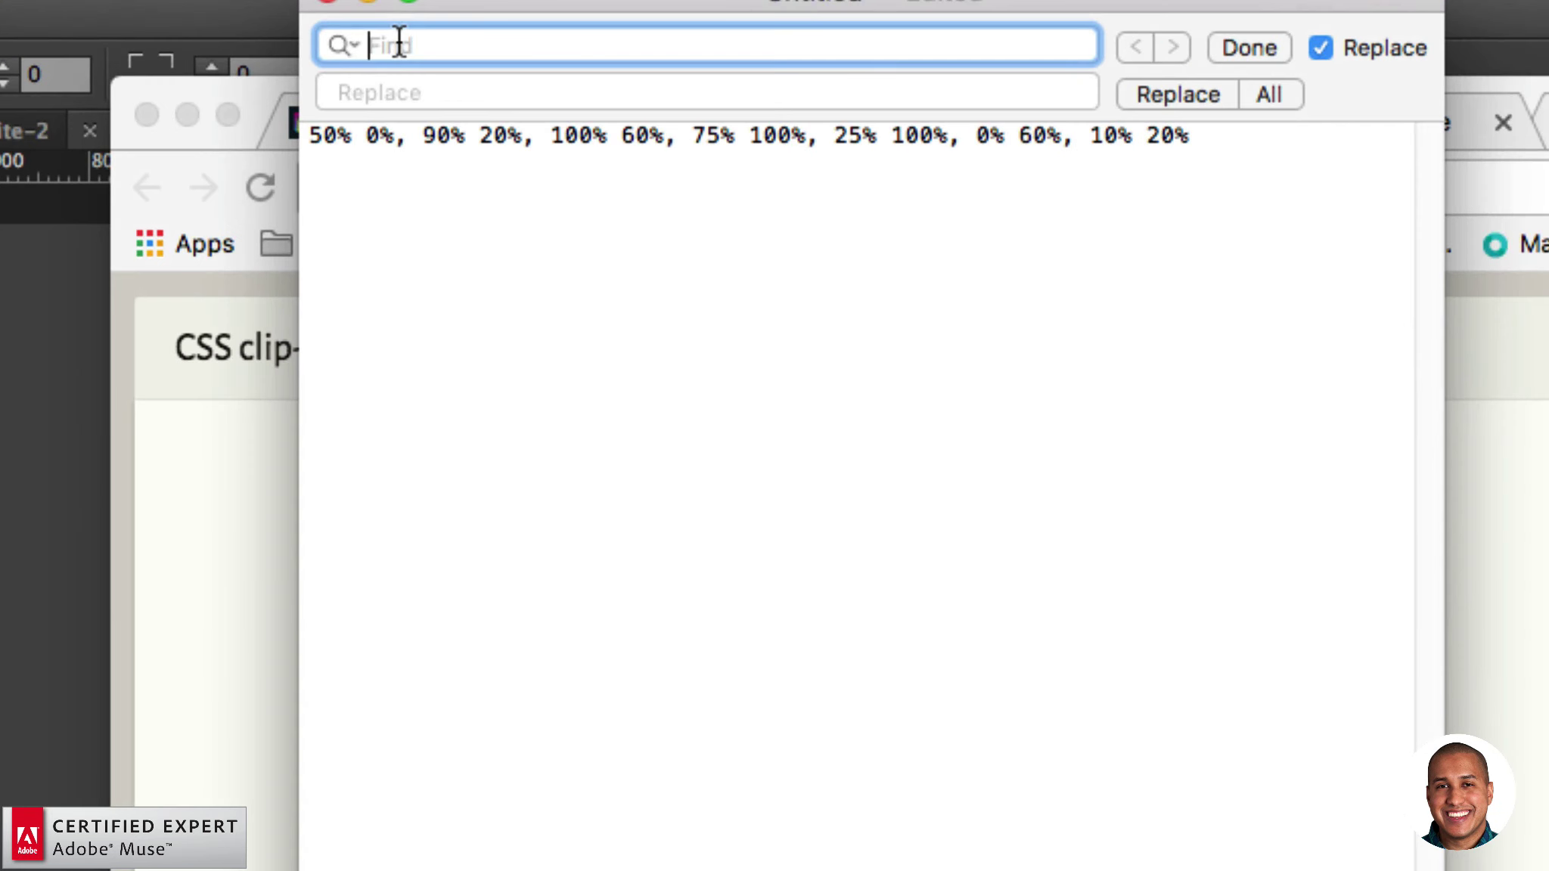
type("%")
key("Return")
left_click(349, 89)
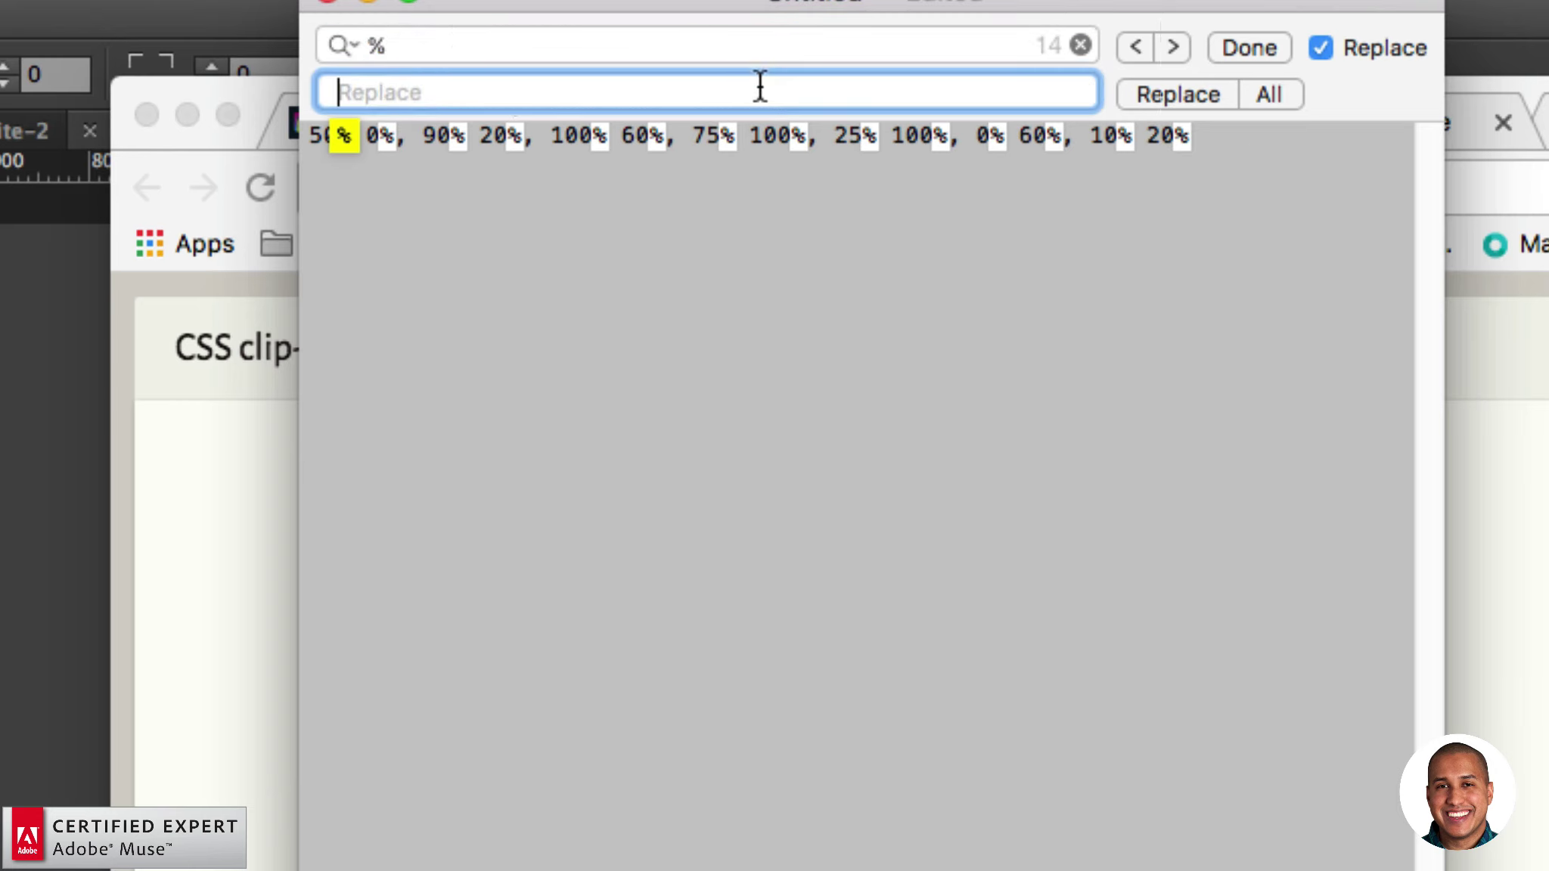
left_click(1272, 93)
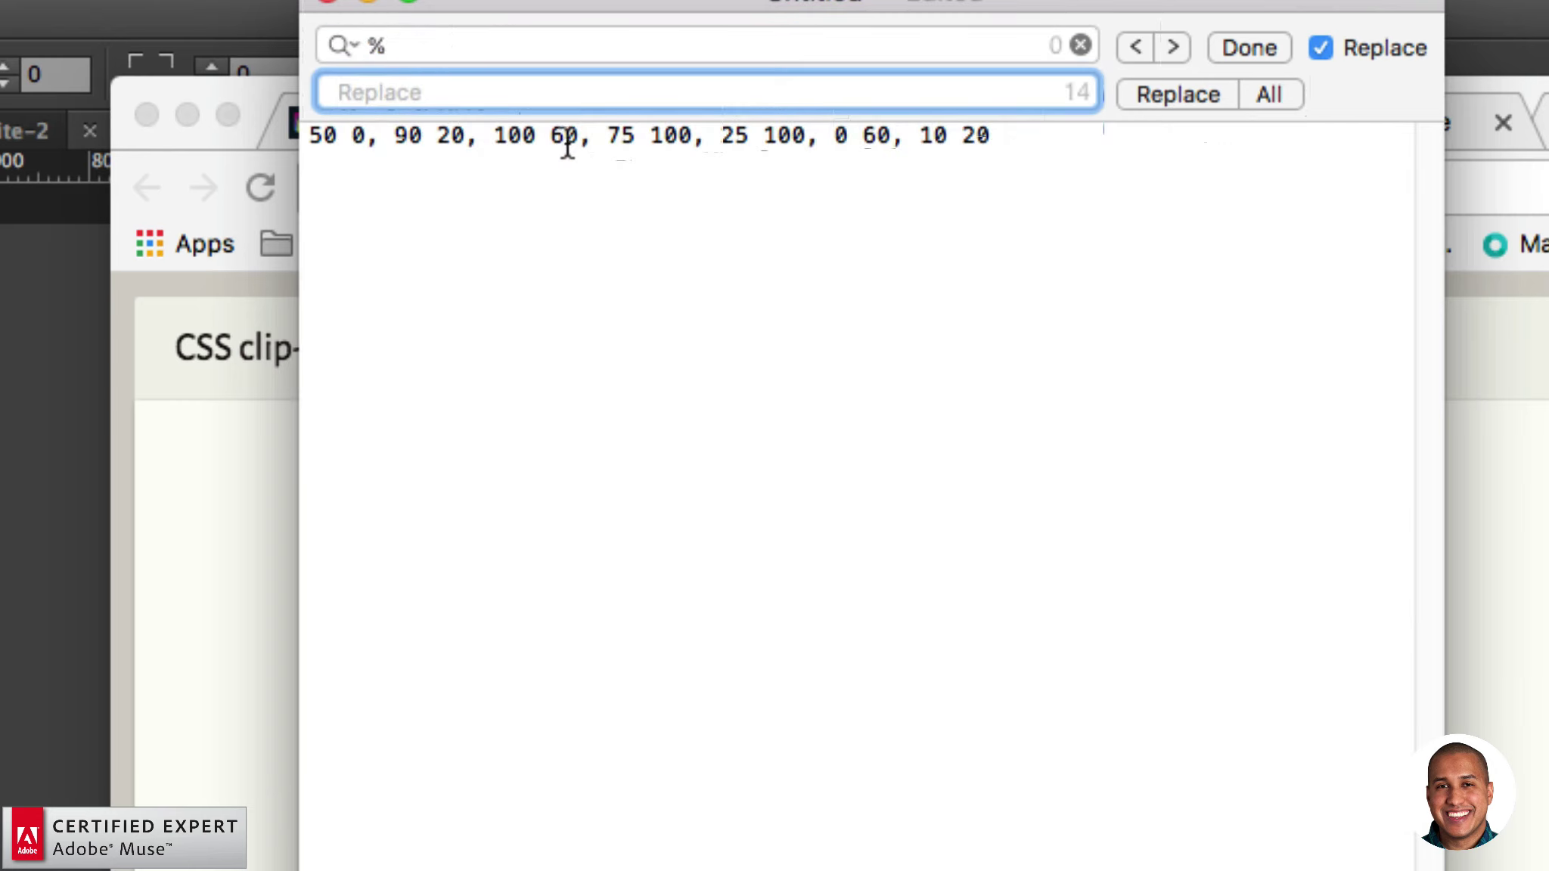
- Copy the whole cleaned line of heptagon coordinates from the text document
left_click(1003, 141)
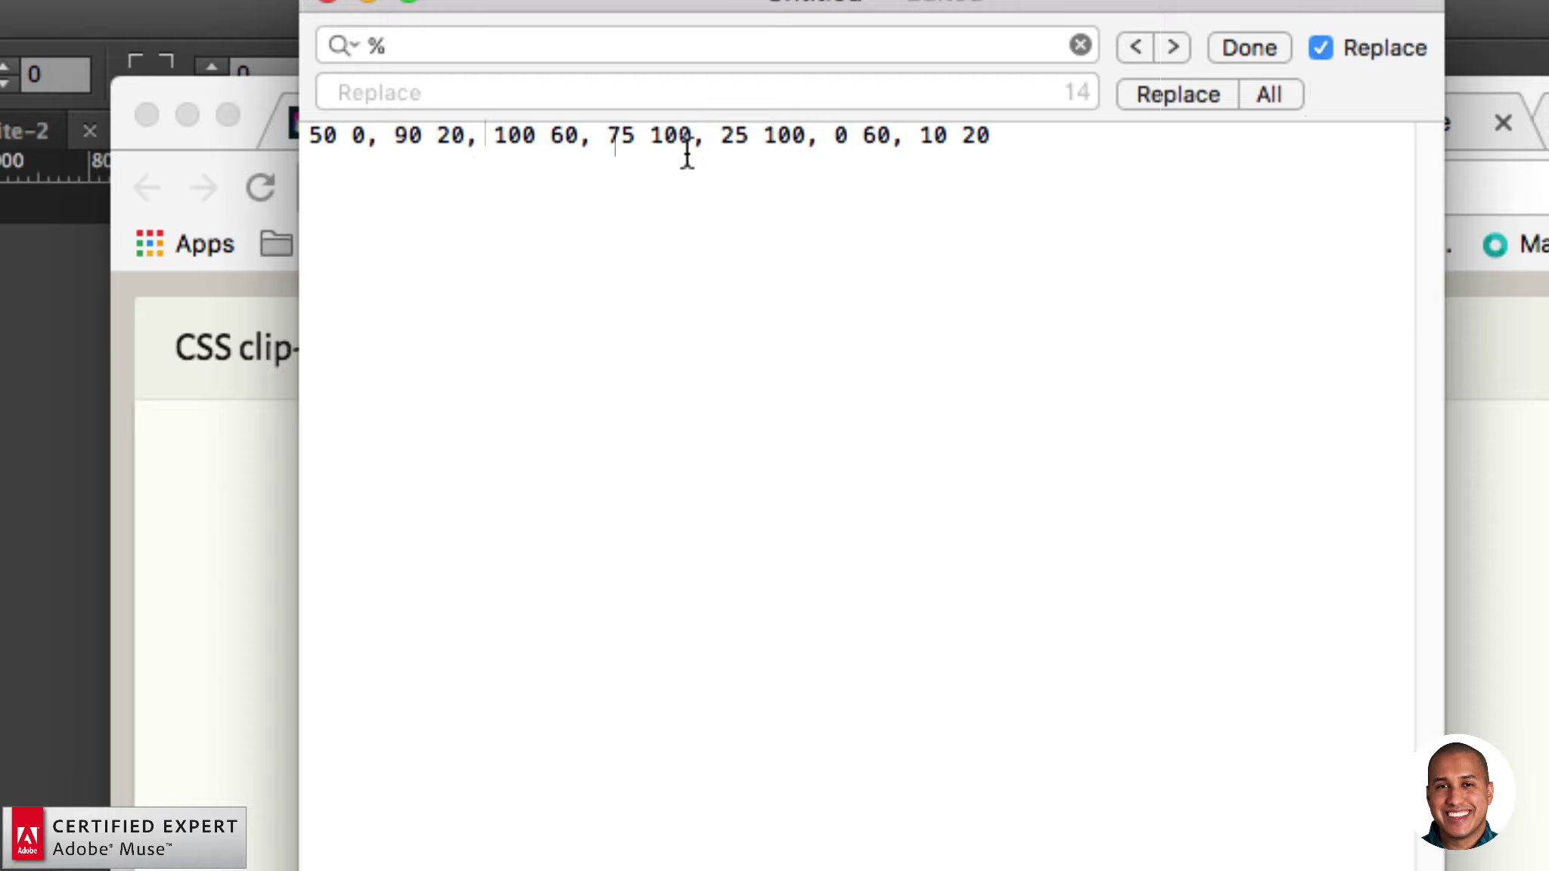
left_click_drag(997, 136, 292, 127)
key("super+c")
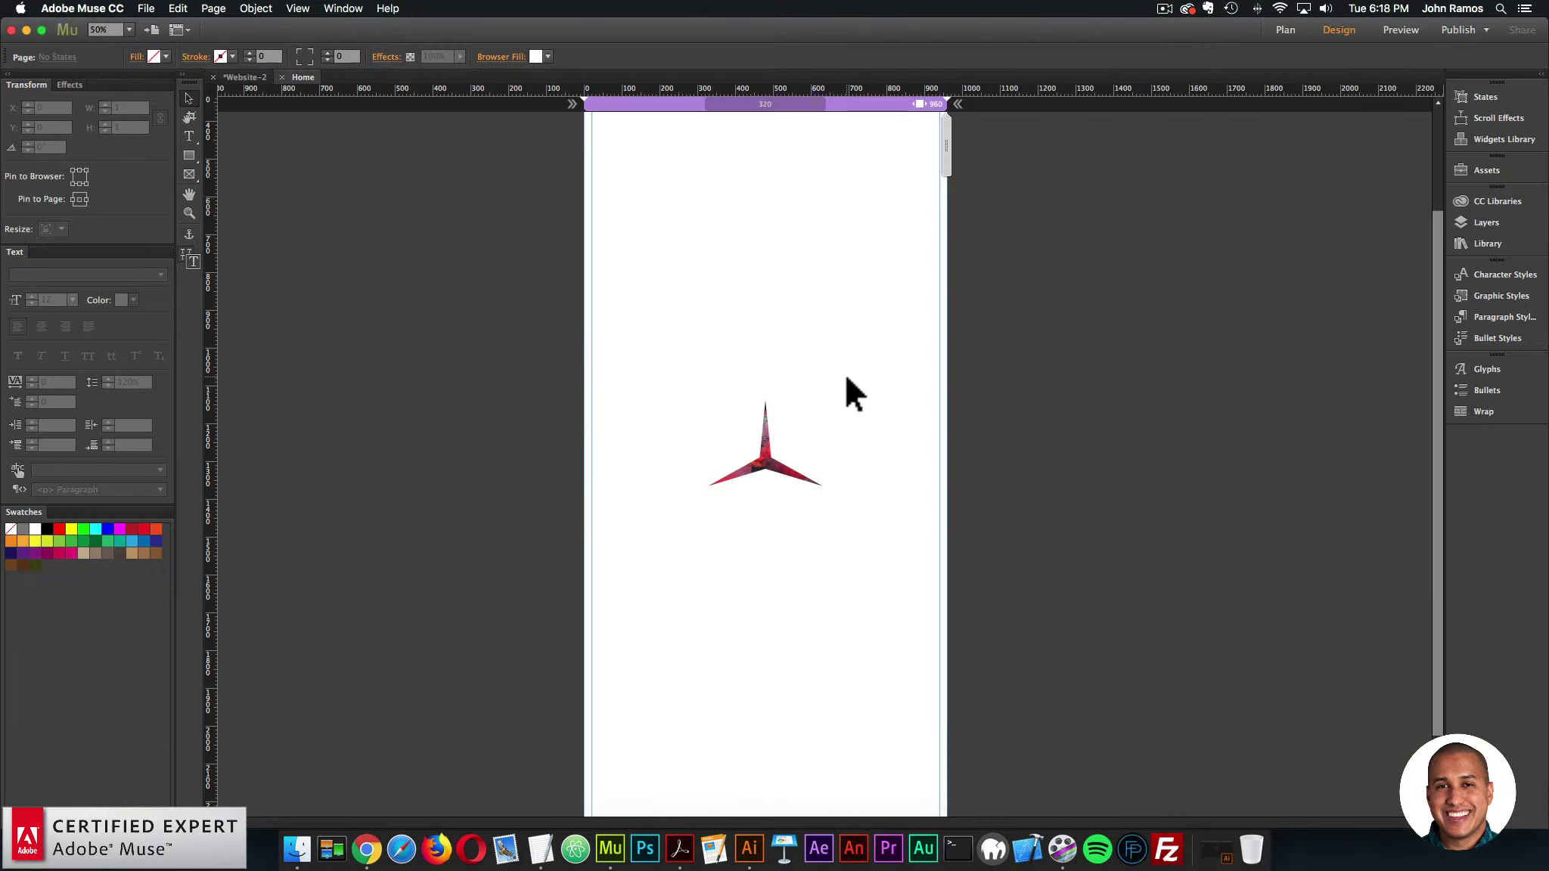
- Switch to Adobe Muse and move the morph image up to Y 292, beneath the page heading
left_click(835, 399)
left_click(835, 399)
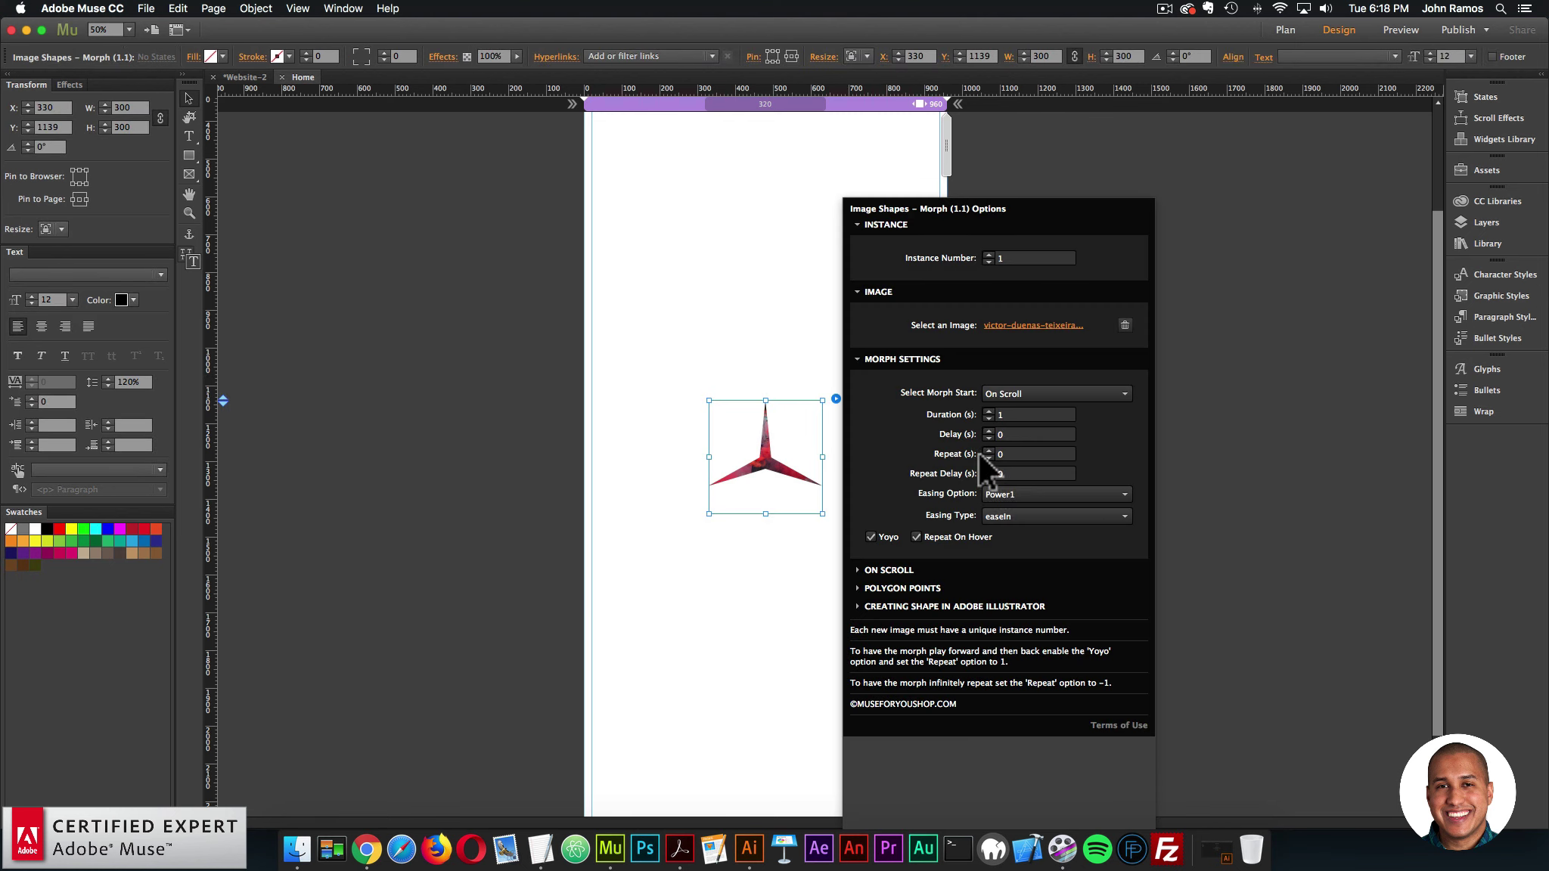
left_click_drag(773, 505, 756, 335)
- Set the morph image's Select Morph Start option to On Hover and close its options
left_click(836, 217)
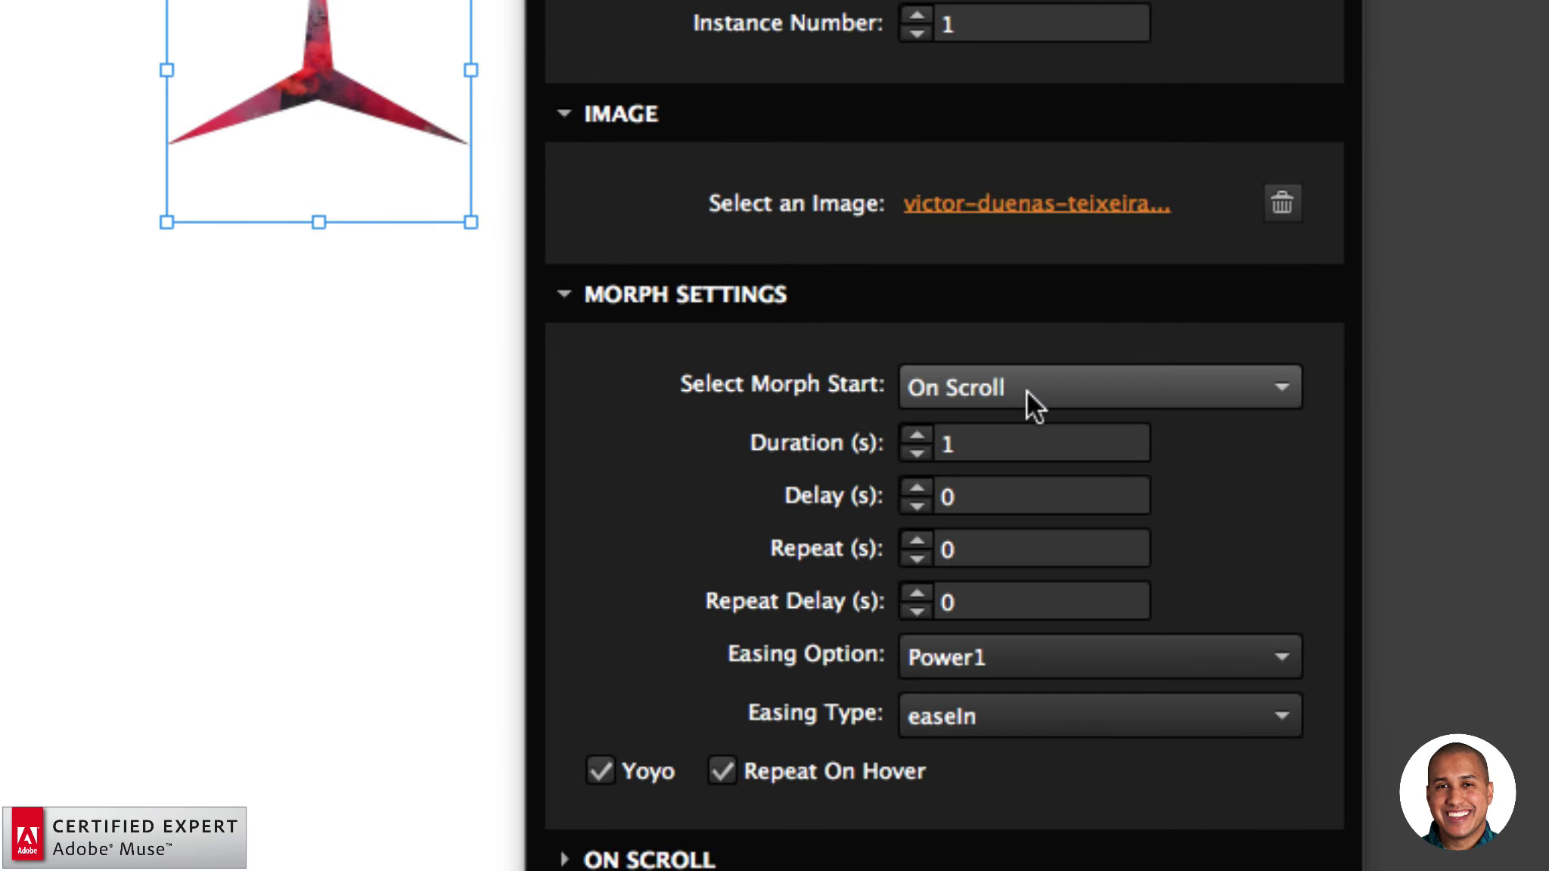
left_click(1030, 393)
left_click(1001, 463)
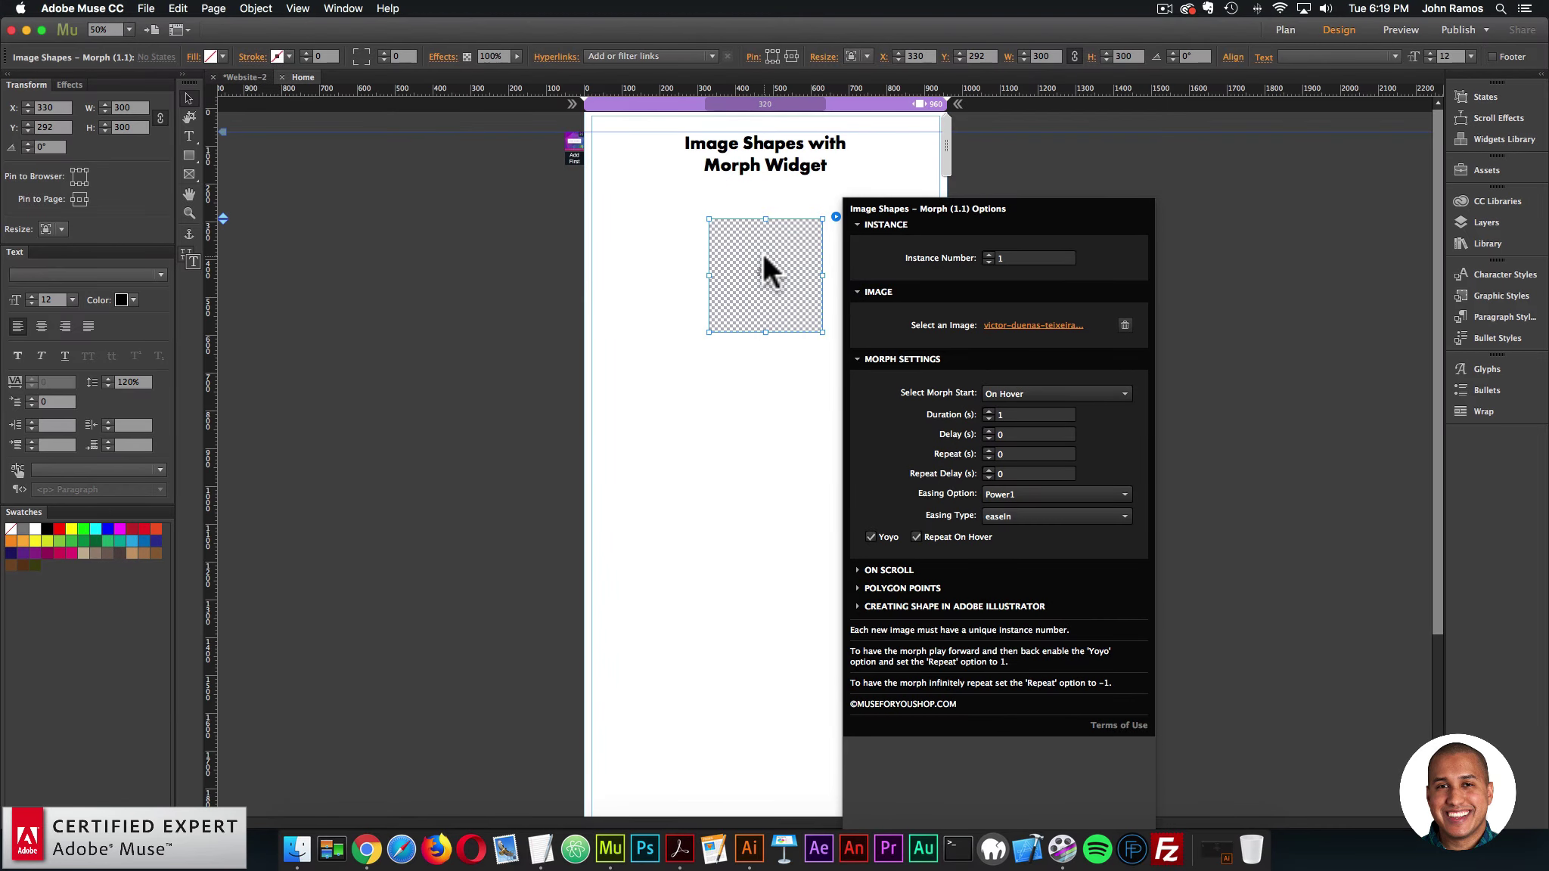
left_click(412, 65)
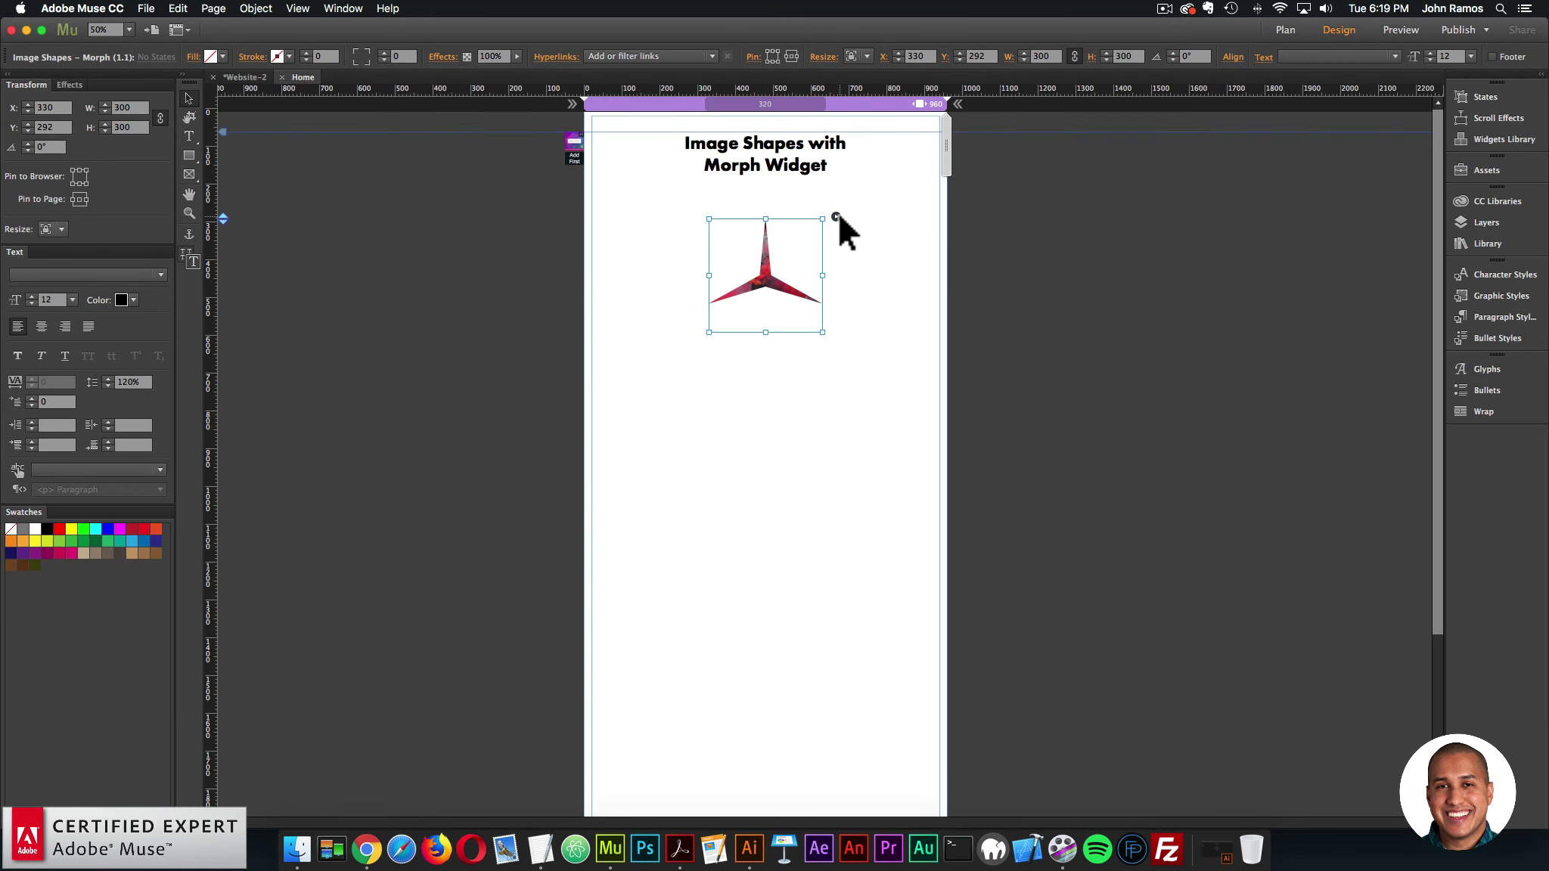
- Replace the morph image's First Polygon Points with the copied 50 0, 90 20, 100 60, 75 100, 25 100, 0 60, 10 20
left_click(836, 217)
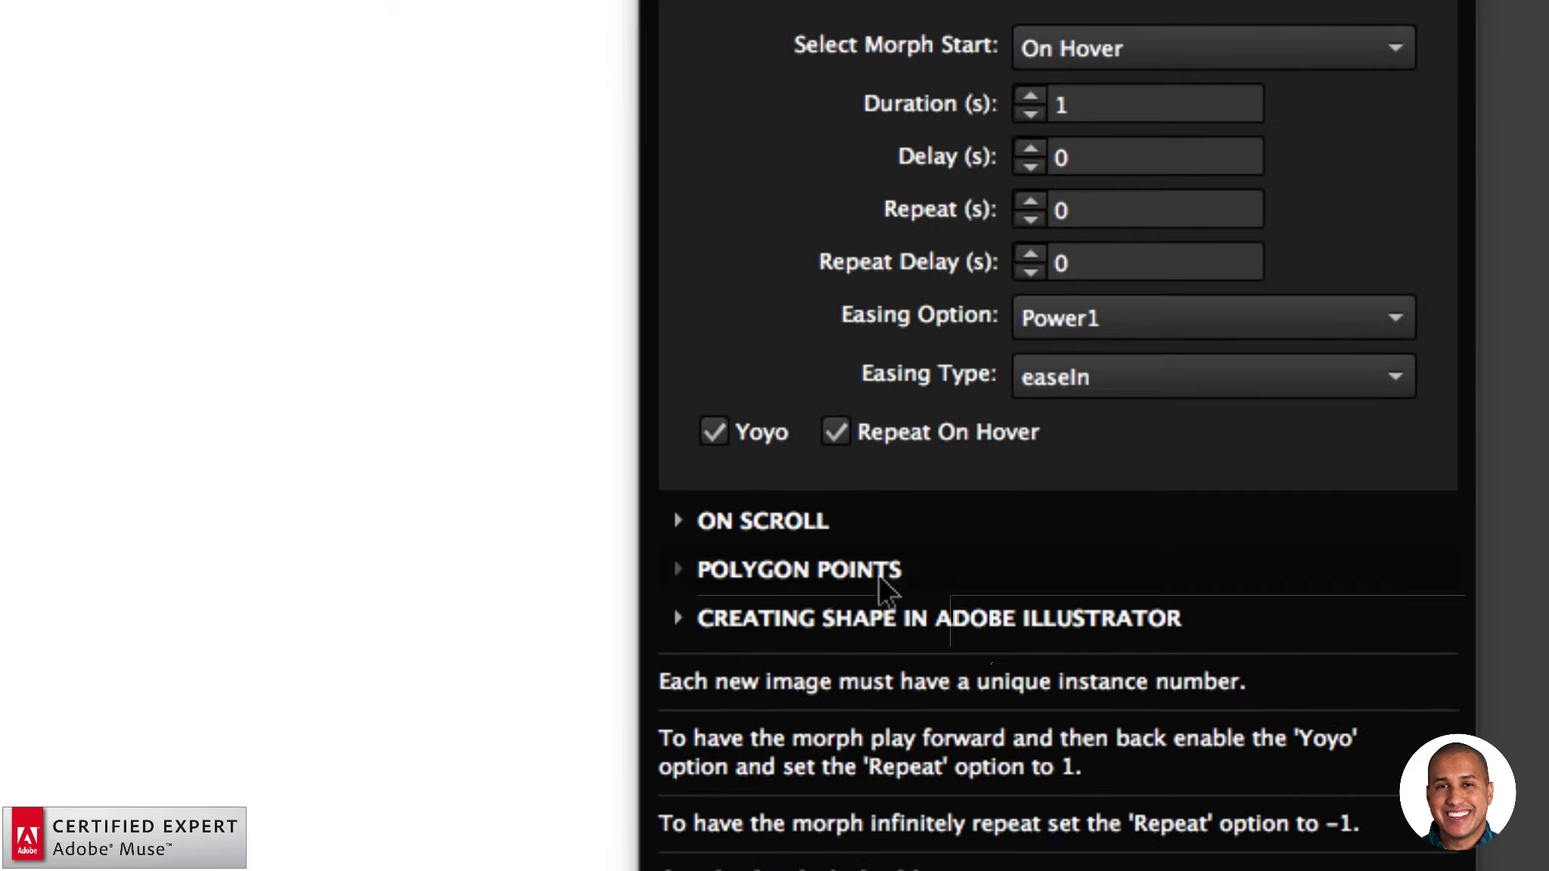
left_click(967, 592)
triple_click(1207, 290)
key("super+v")
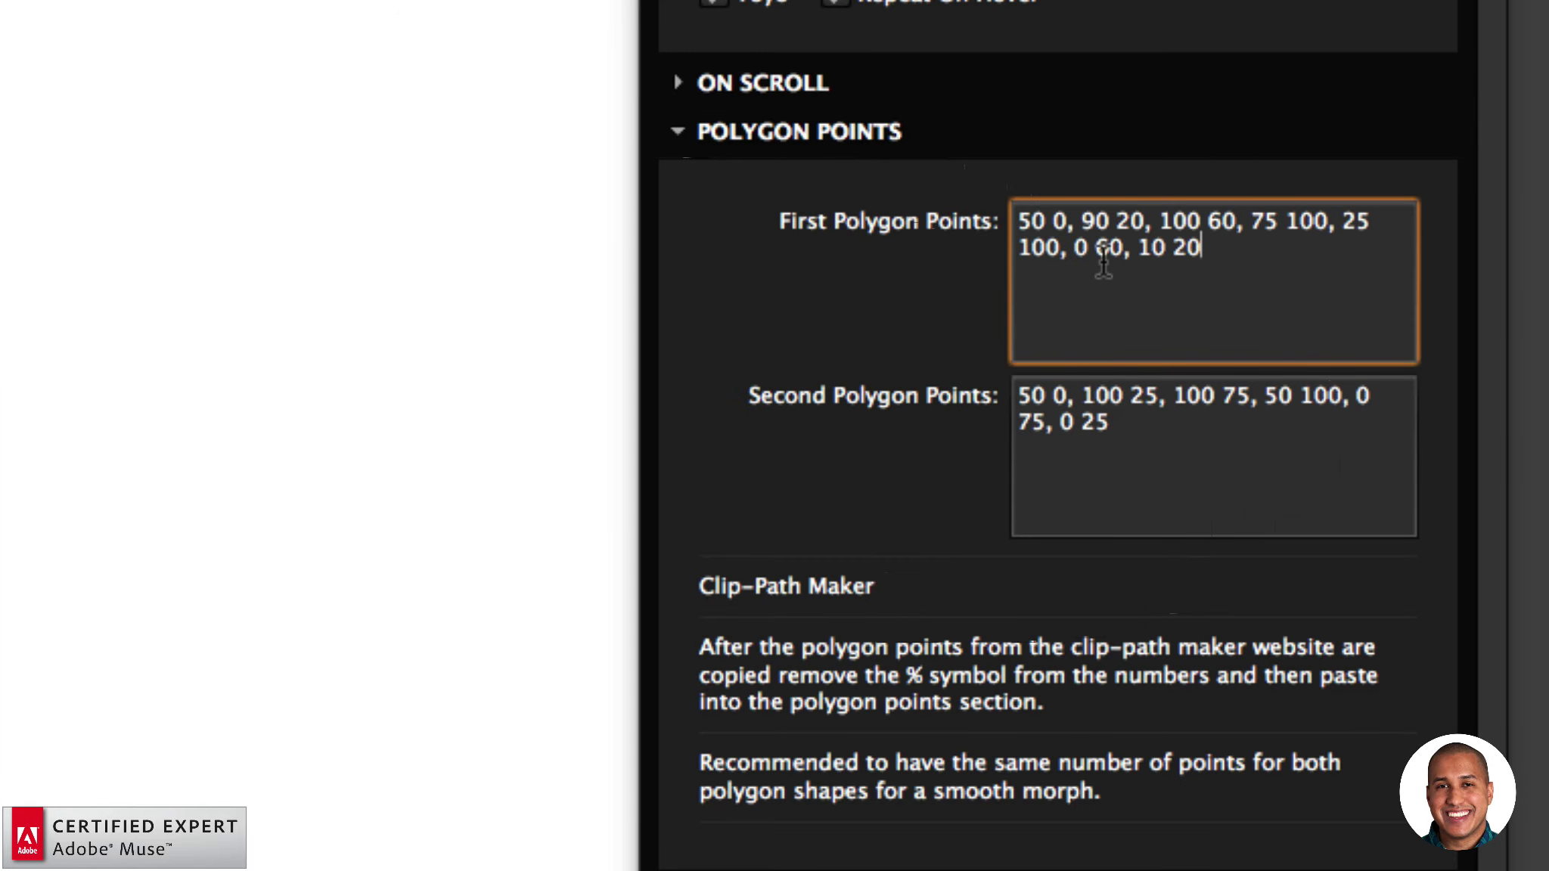
key("Escape")
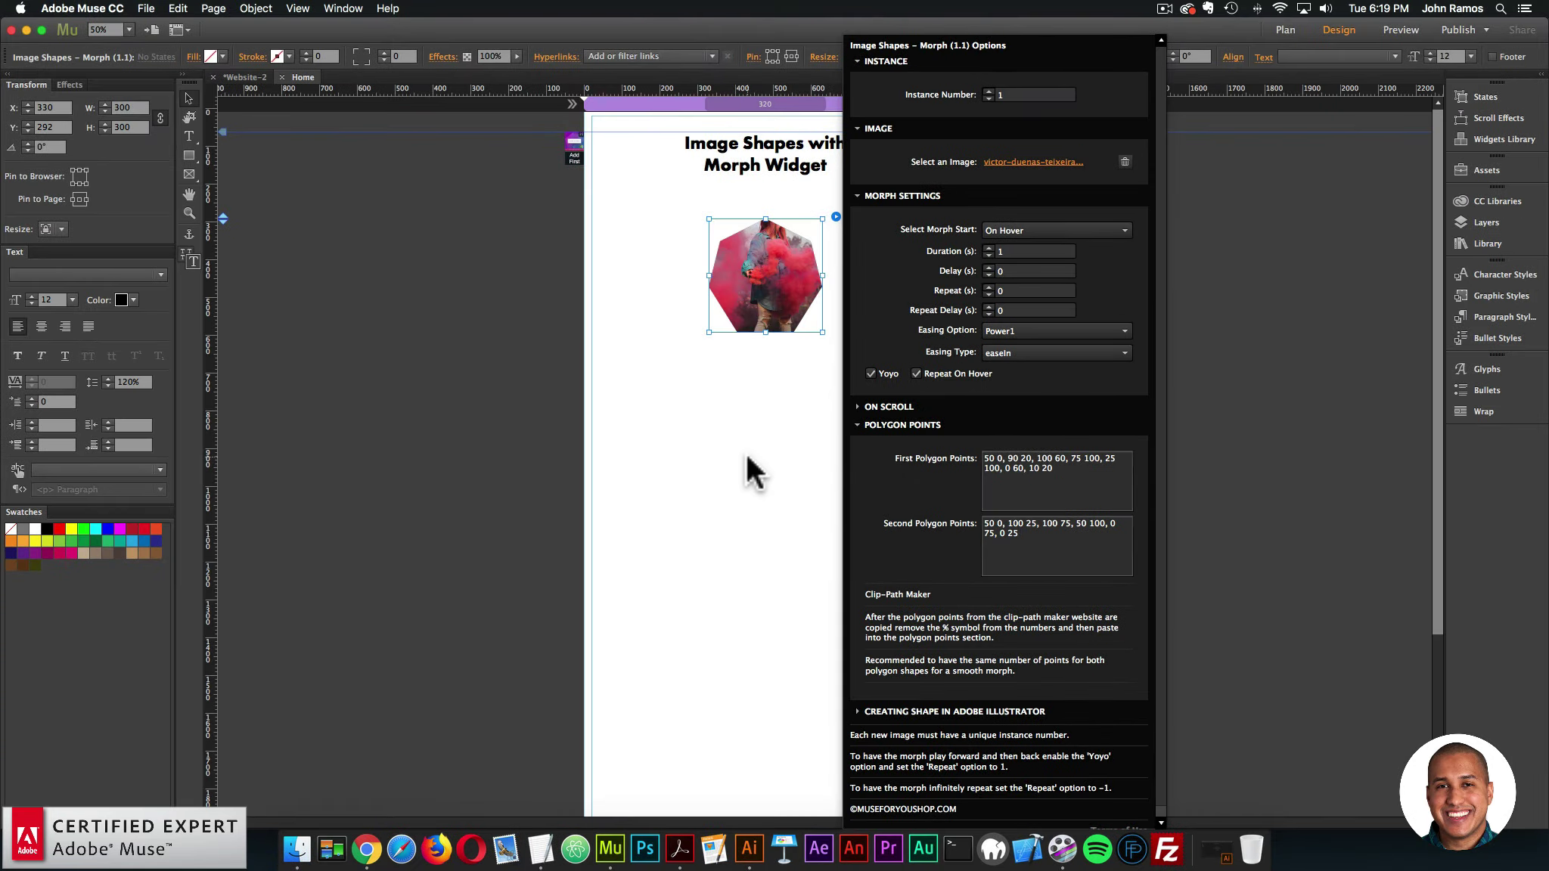
left_click(410, 482)
- Deselect the morph image and preview the page in the browser to check the heptagon shape
left_click(778, 271)
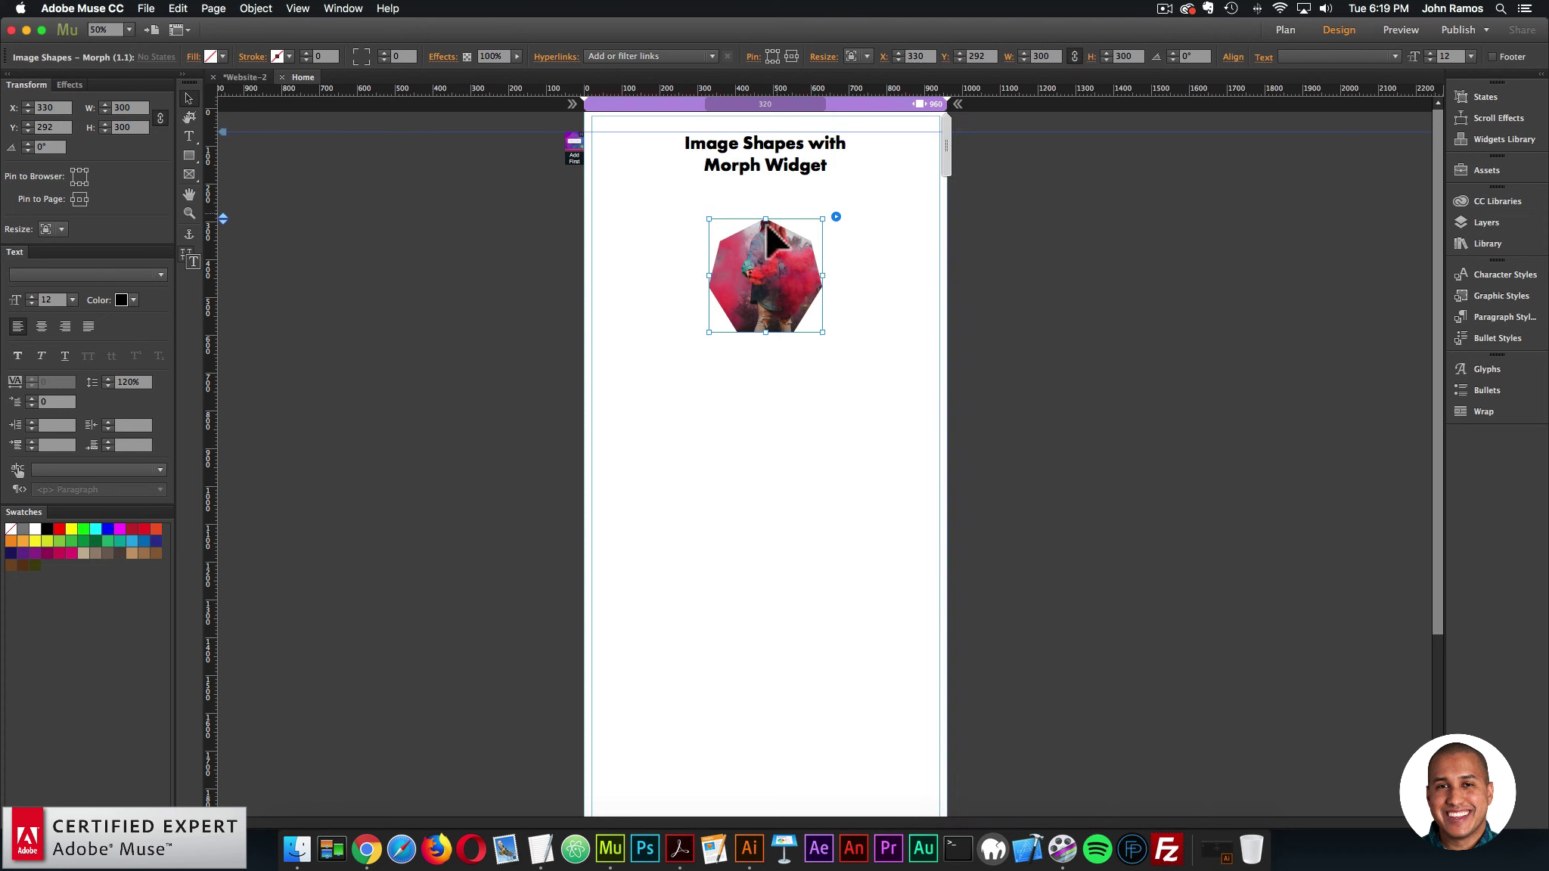
left_click(899, 342)
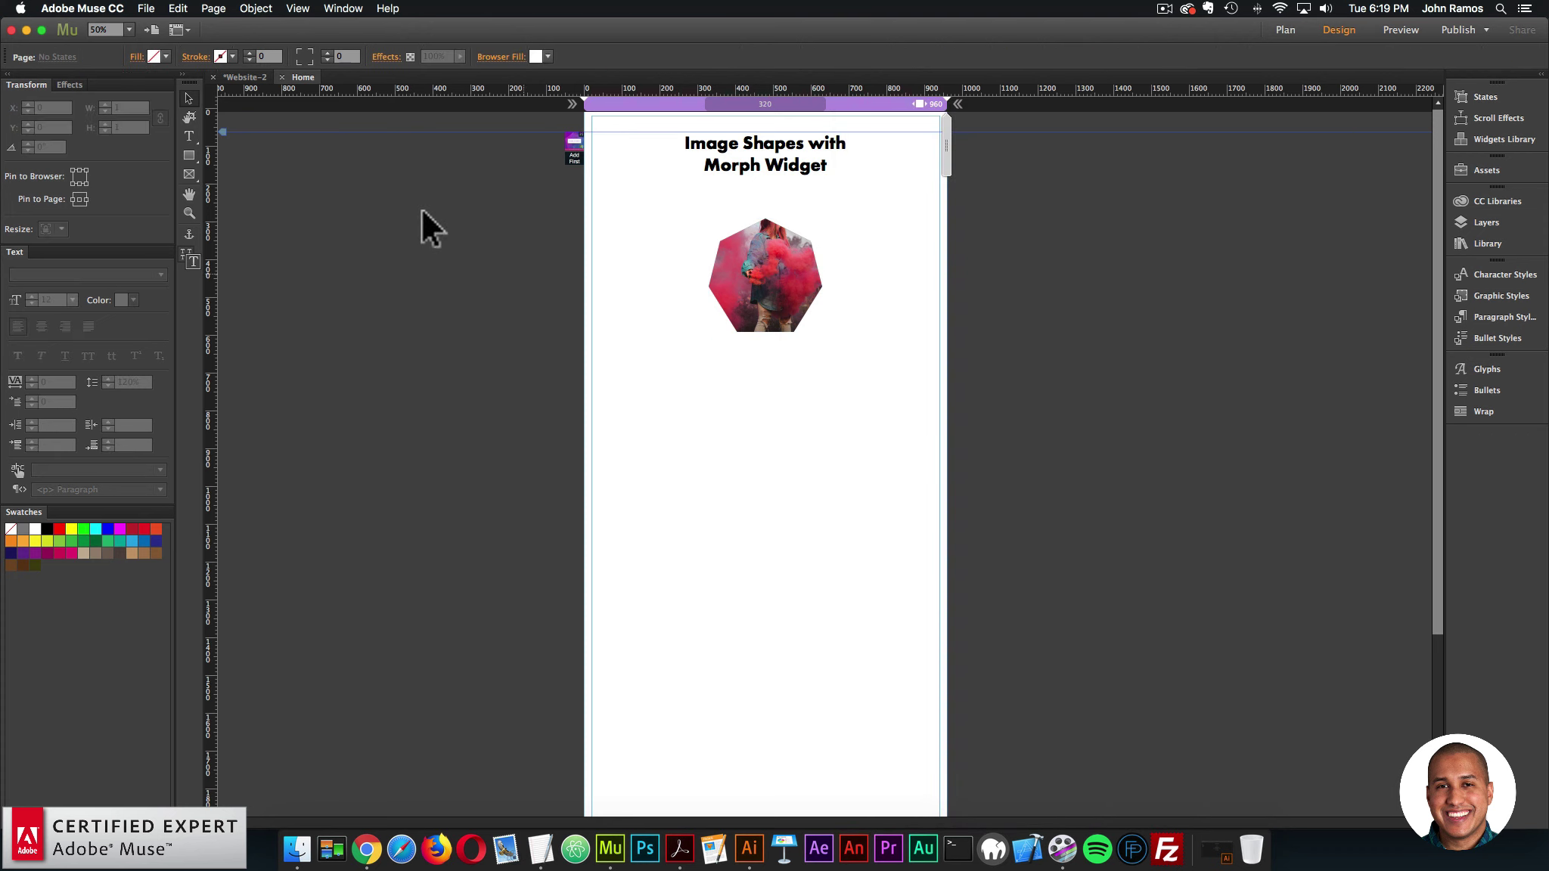
left_click(146, 8)
left_click(186, 245)
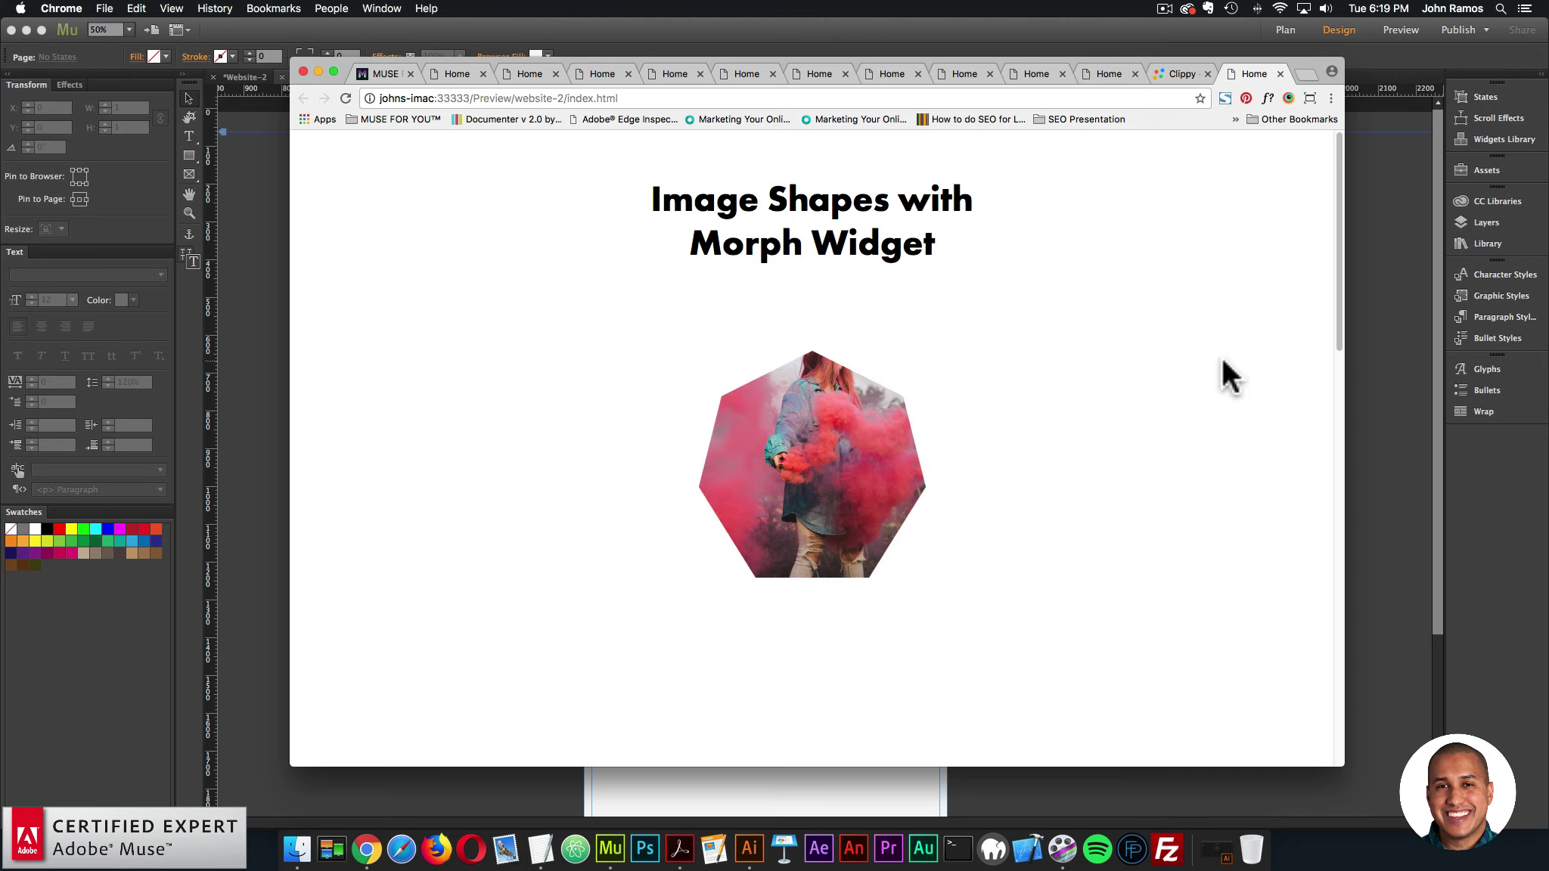
- Return to the CSS clip-path maker and reshape the heptagon to 50% 0%, 41% 22%, 0 0, 72% 100%, 0 53%, 100% 33%, 98% 87%
left_click(1175, 75)
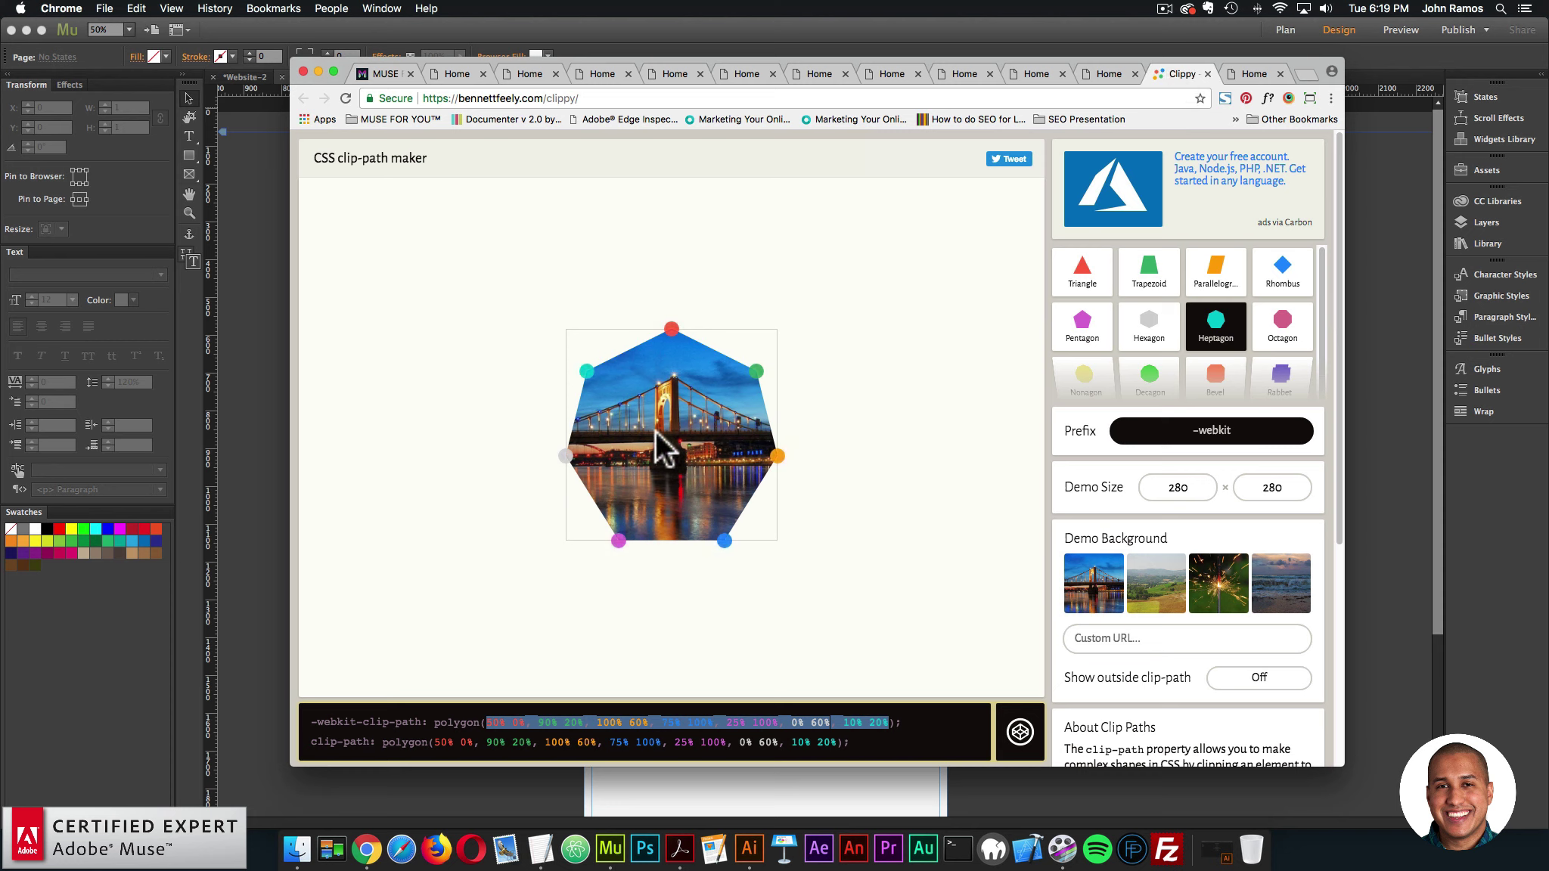
left_click_drag(588, 372, 773, 512)
left_click_drag(778, 456, 546, 326)
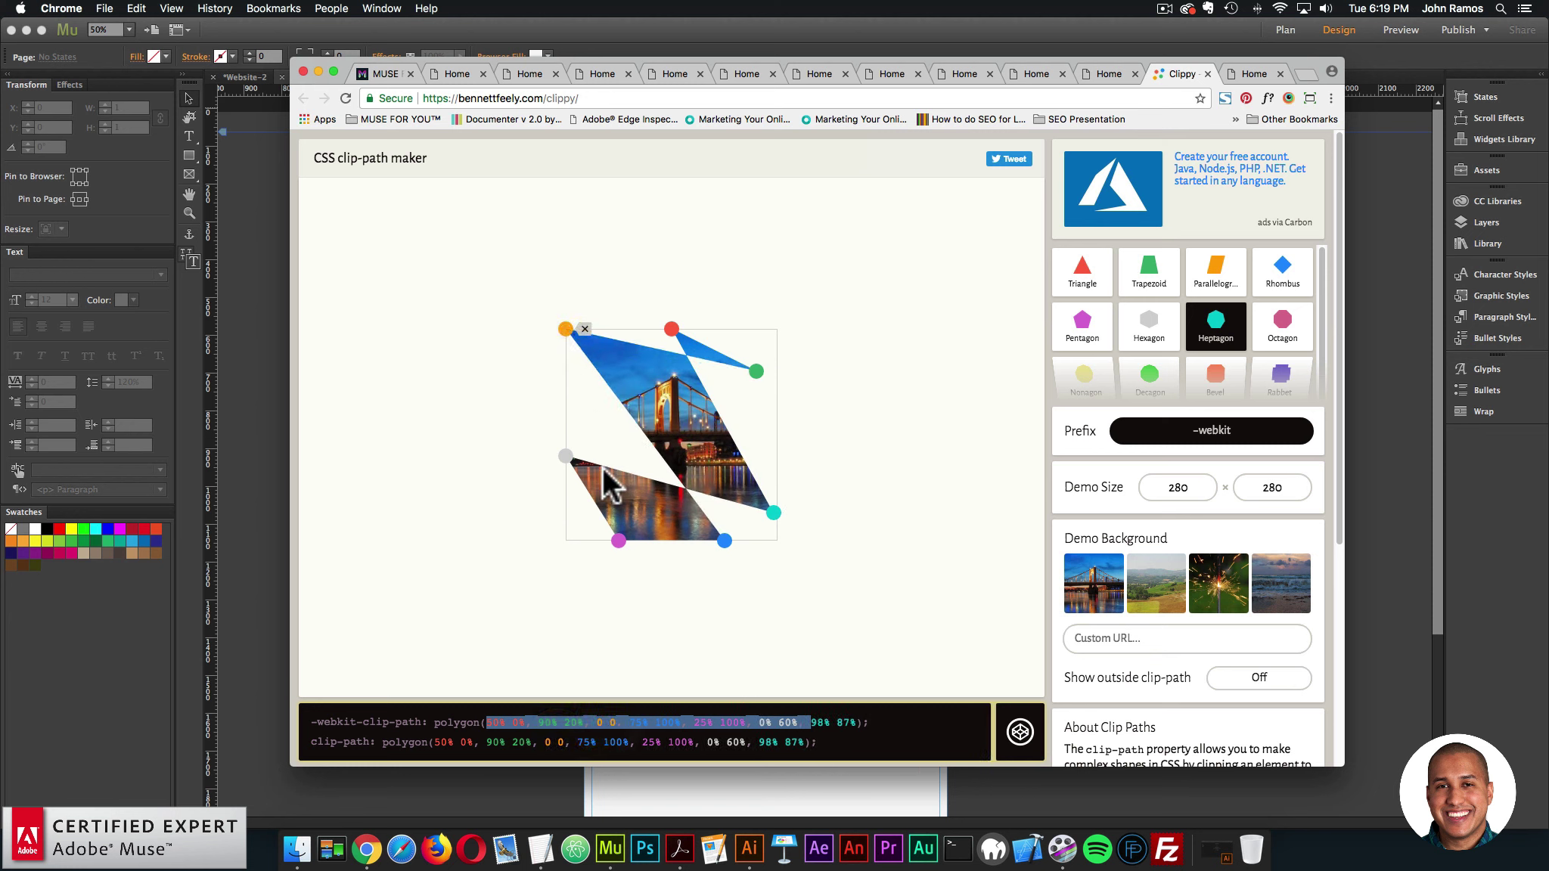
left_click_drag(565, 456, 645, 366)
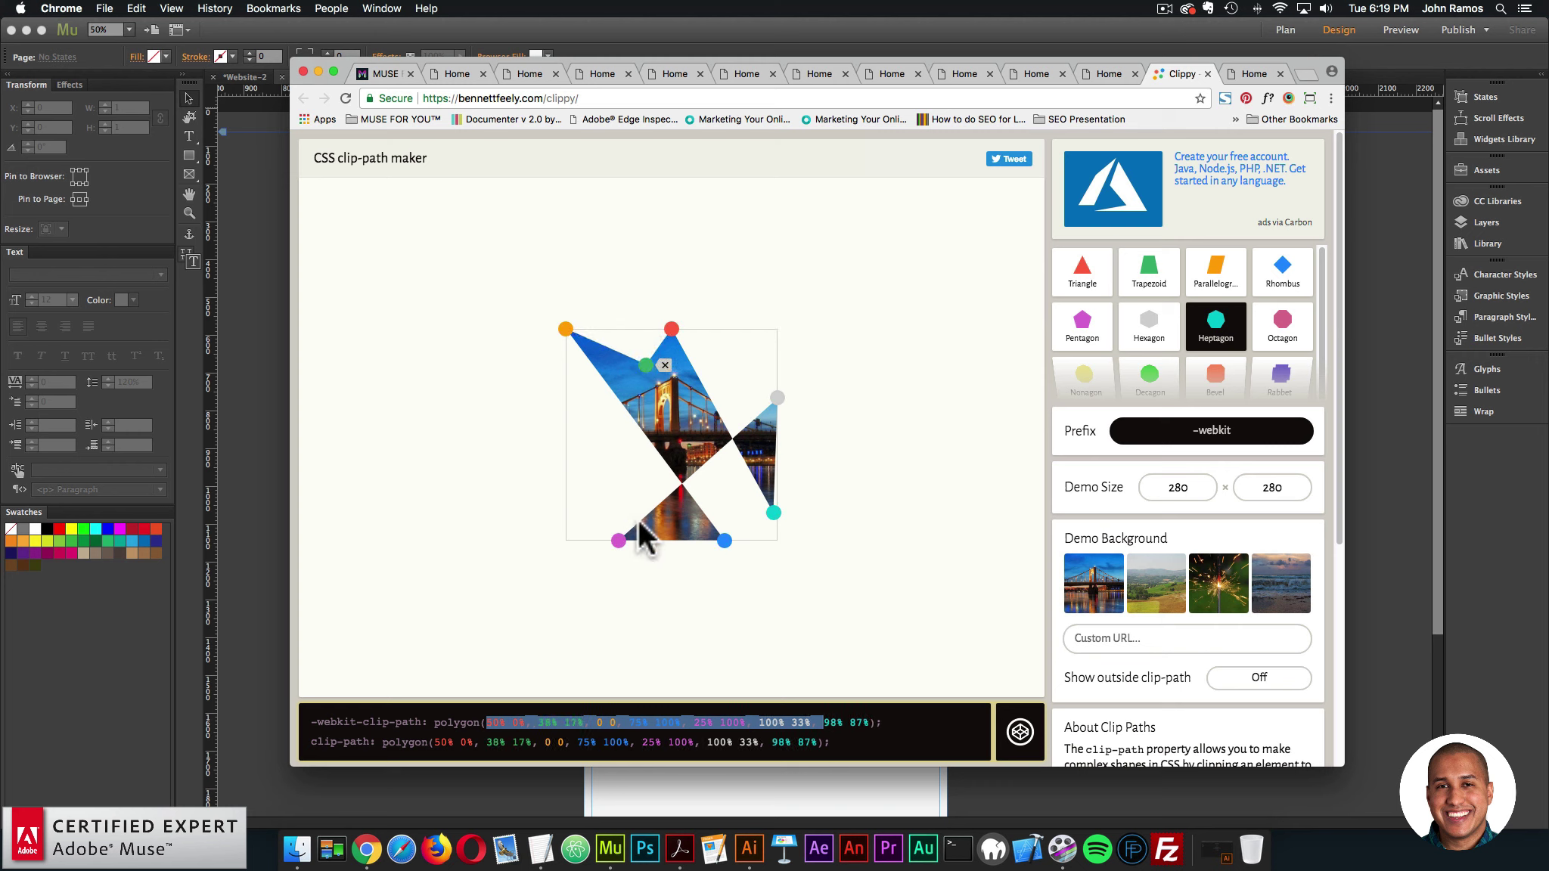
left_click_drag(619, 541, 566, 441)
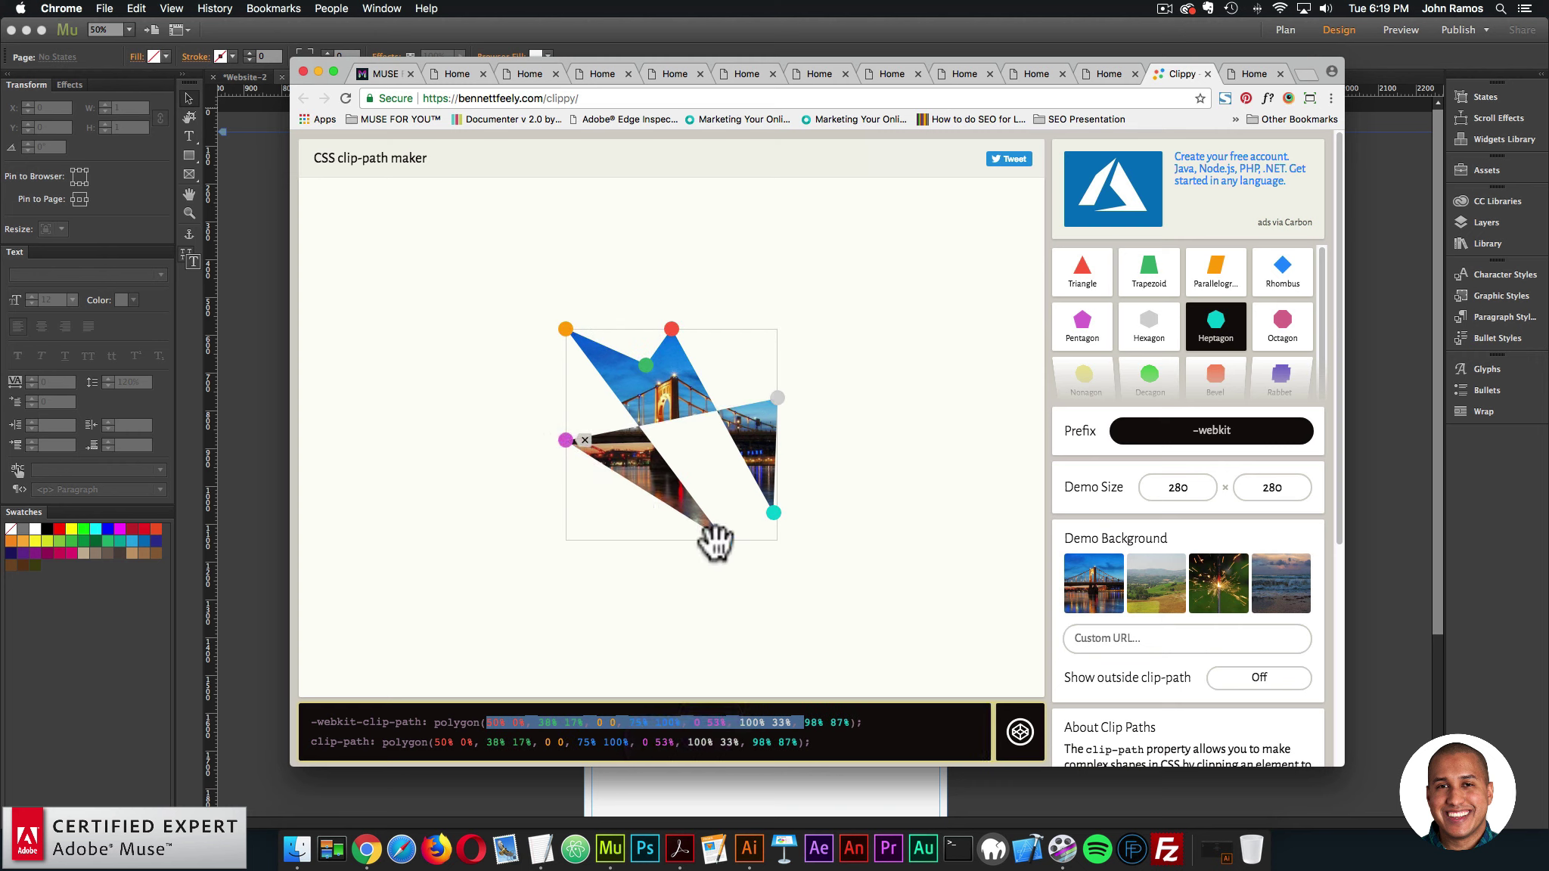
left_click_drag(725, 541, 718, 541)
left_click_drag(646, 366, 652, 376)
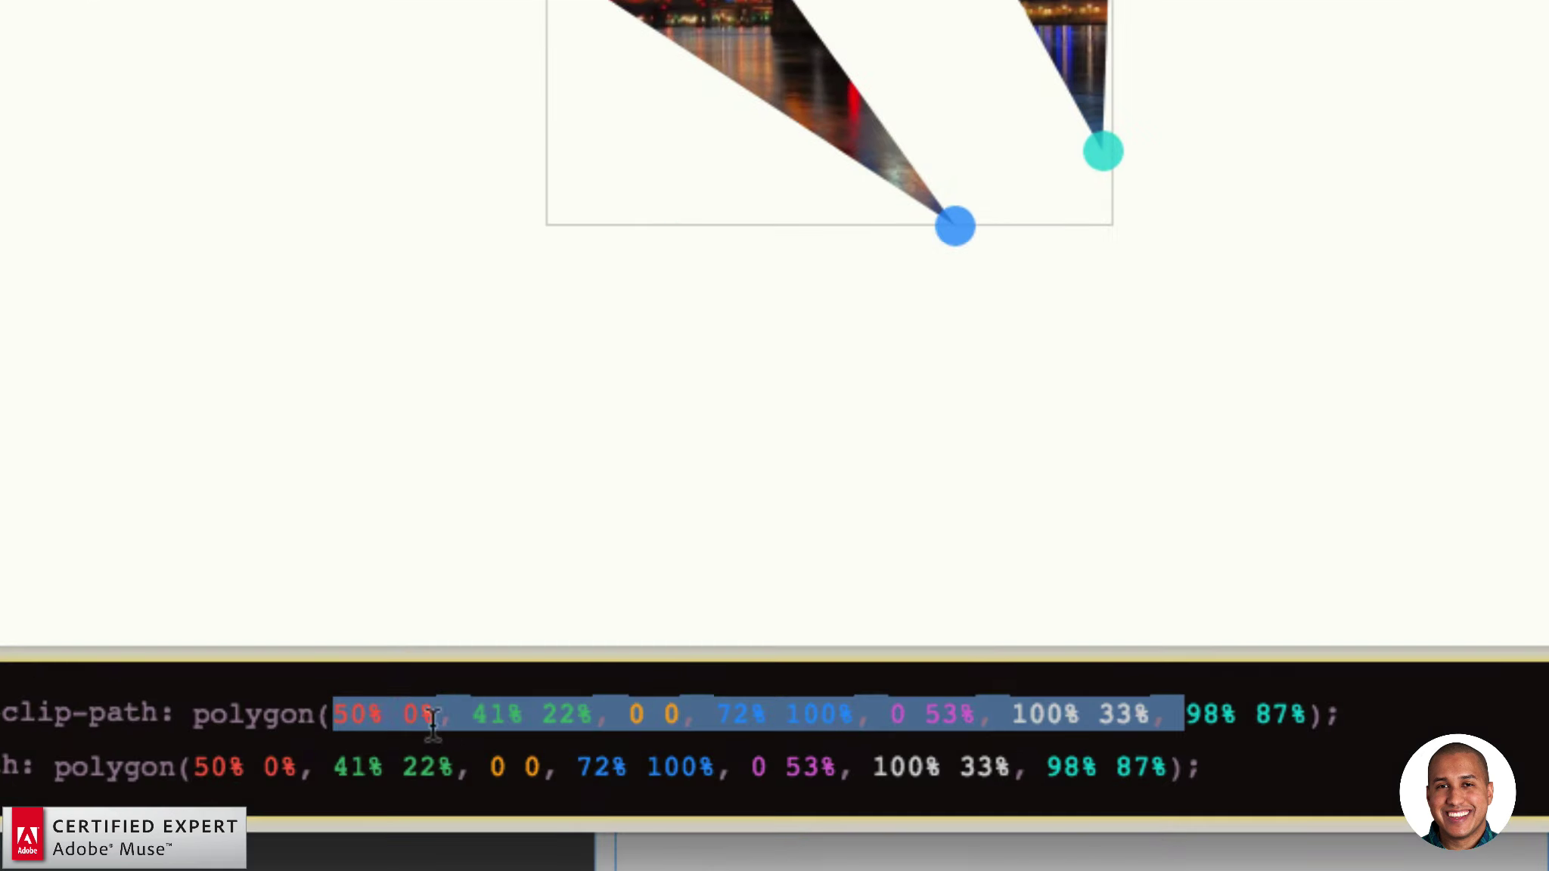
- Copy the reshaped polygon's points from the -webkit-clip-path line and paste them over the old coordinates in TextEdit
left_click_drag(488, 722, 1299, 707)
key("super+c")
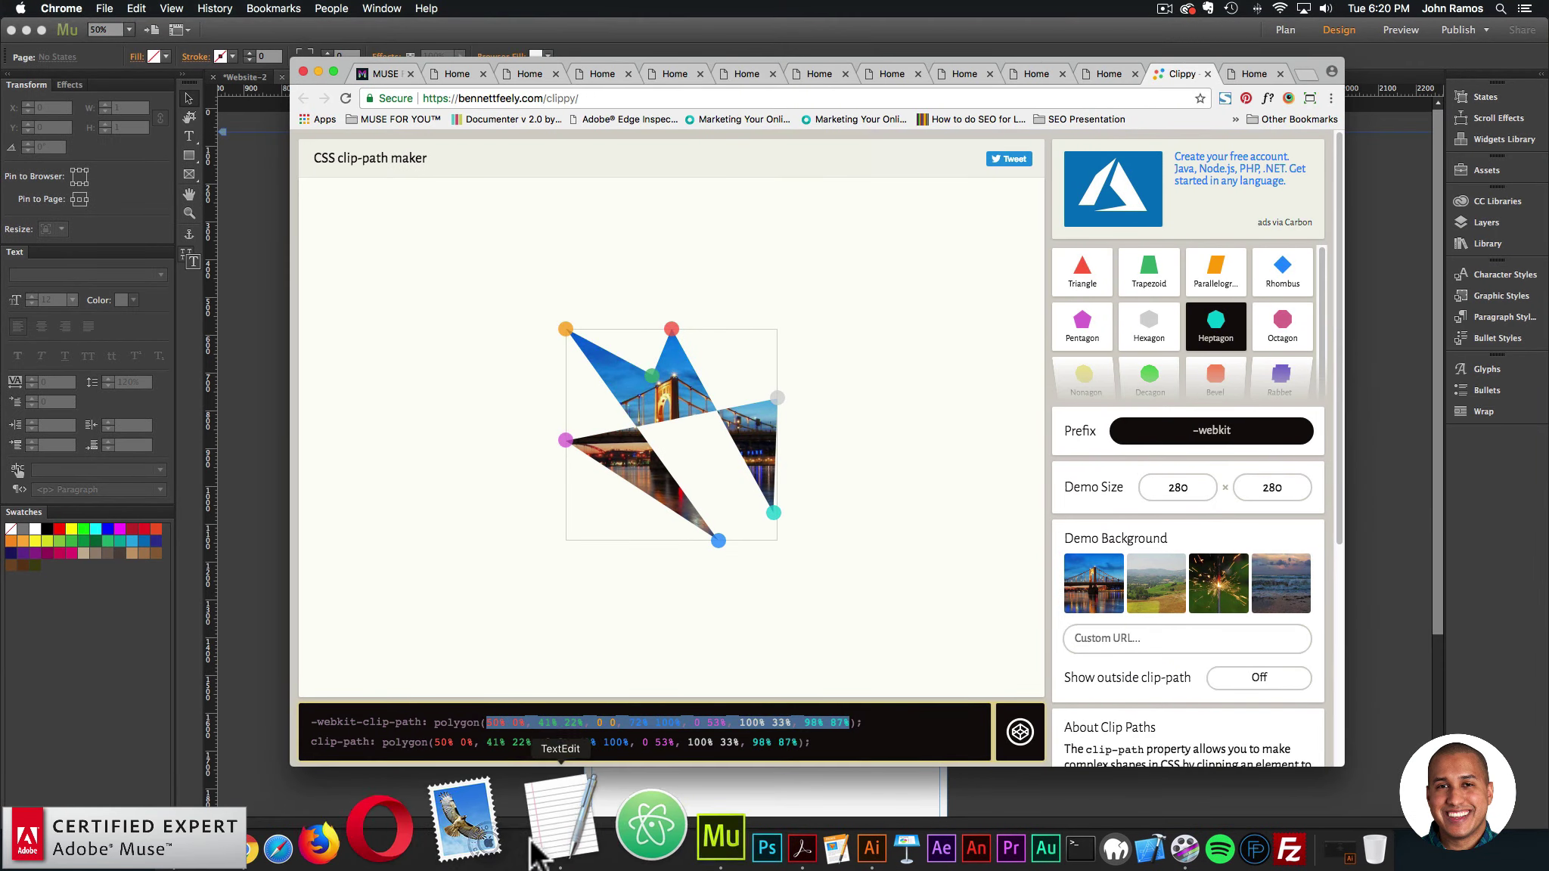
left_click(539, 848)
left_click(664, 159)
key("super+a")
key("super+v")
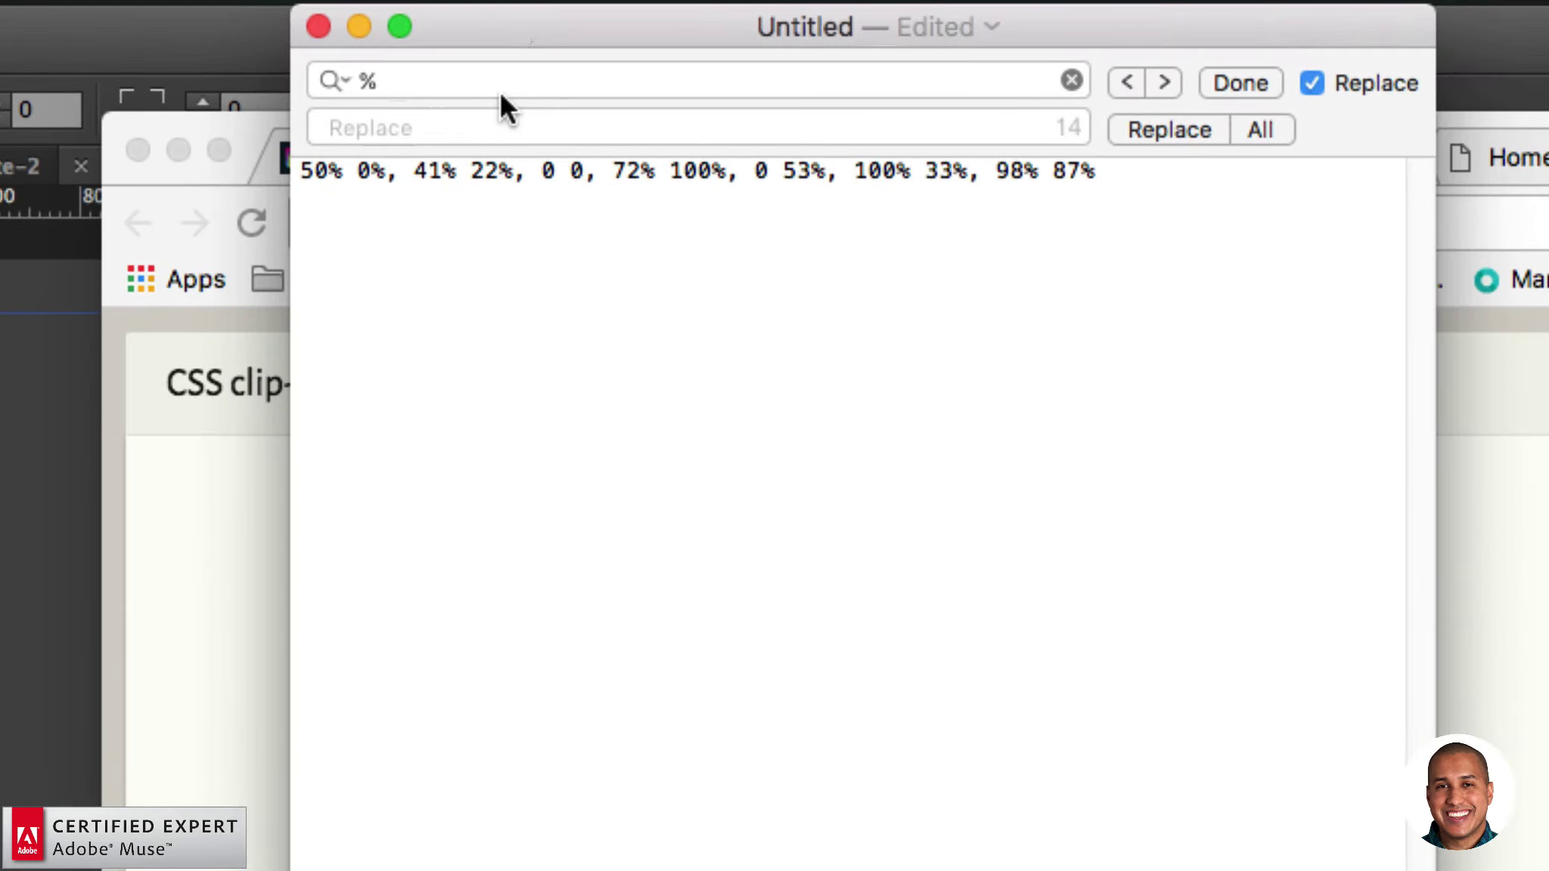
- Remove all % symbols from the new polygon points and copy the cleaned coordinates
left_click(1269, 125)
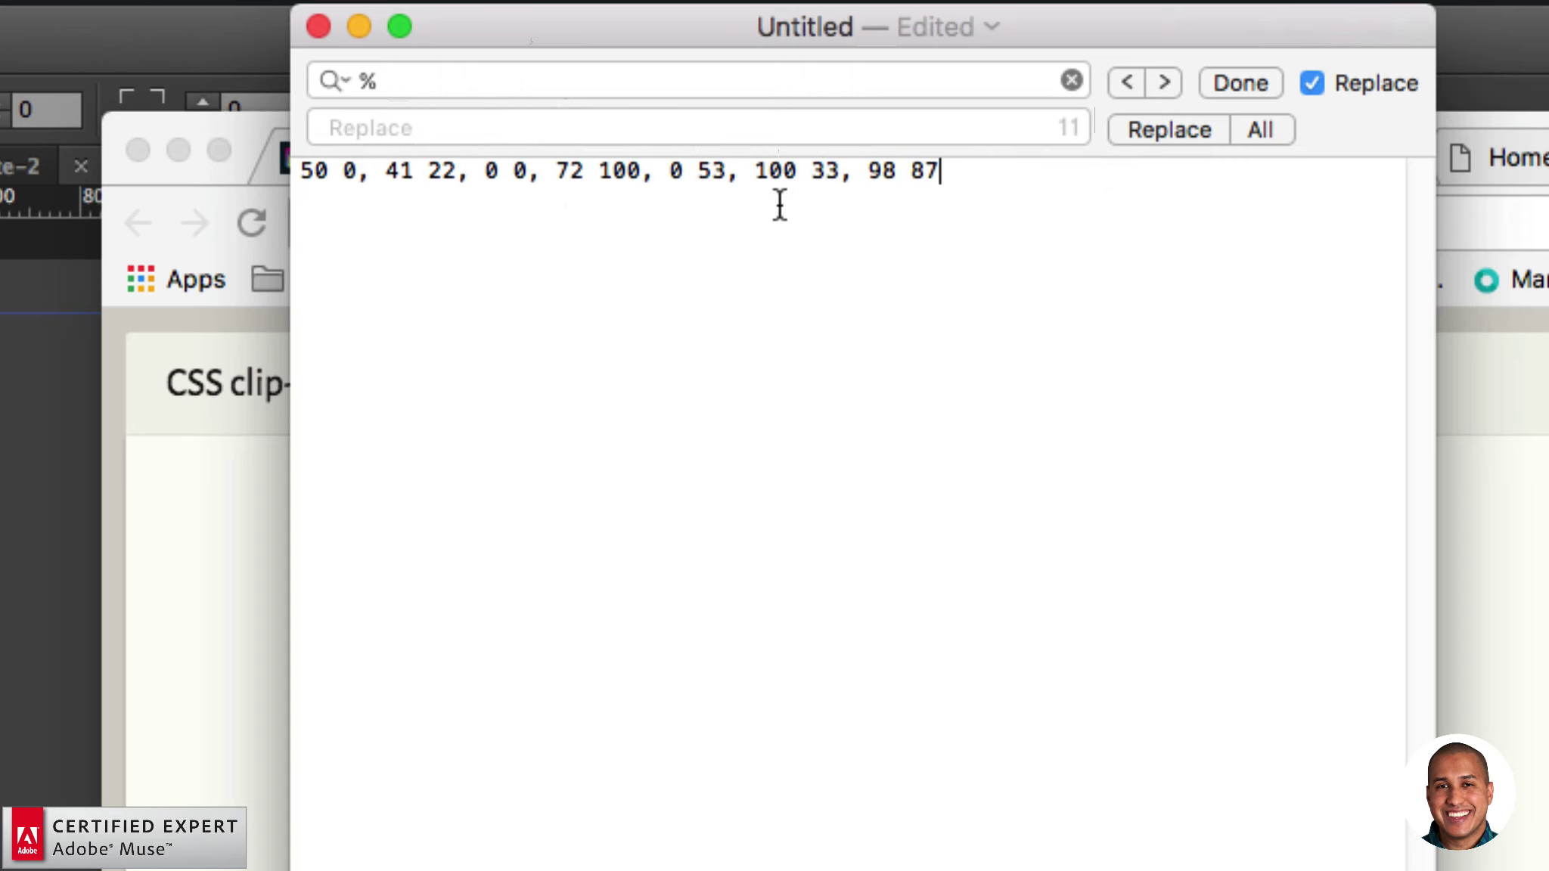
left_click_drag(965, 167, 476, 155)
key("super+c")
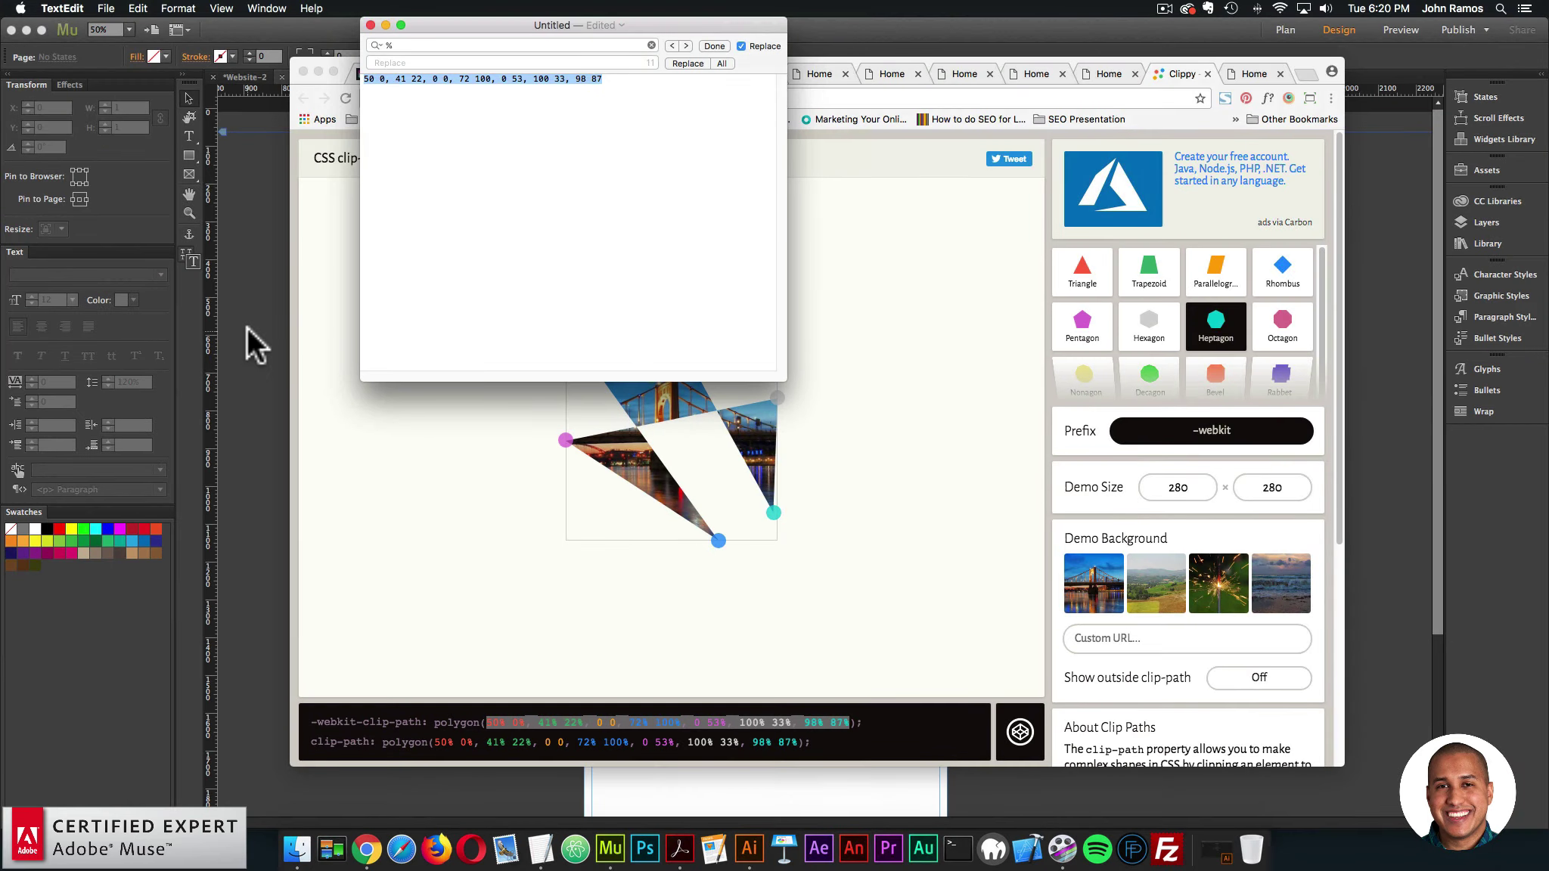
- Back in Adobe Muse, replace the morph image's Second Polygon Points with 50 0, 41 22, 0 0, 72 100, 0 53, 100 33, 98 87
left_click(245, 328)
left_click(836, 217)
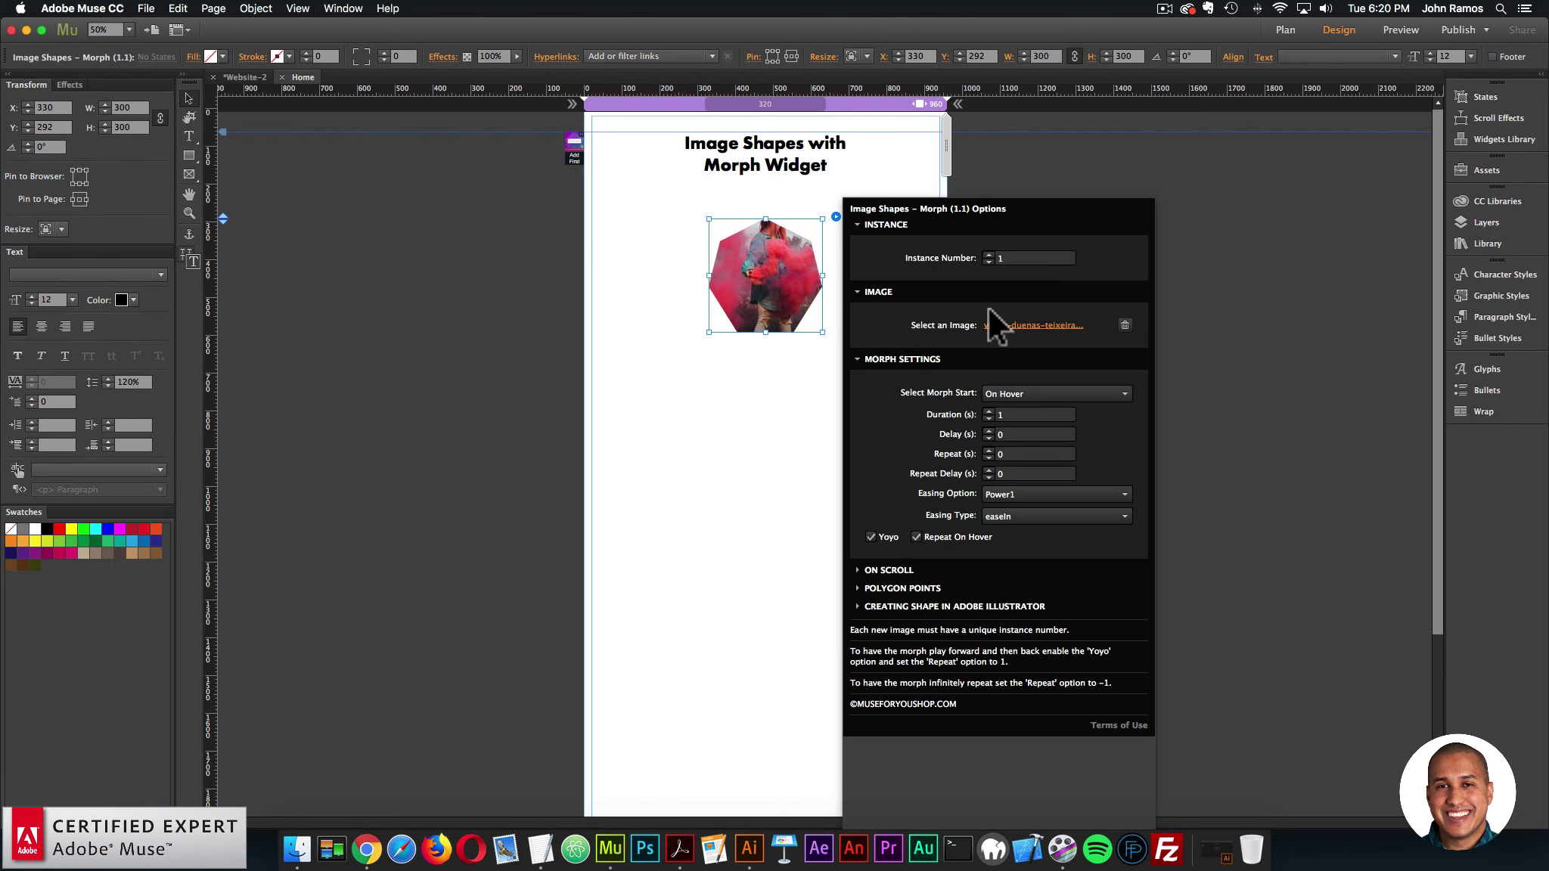
left_click(915, 588)
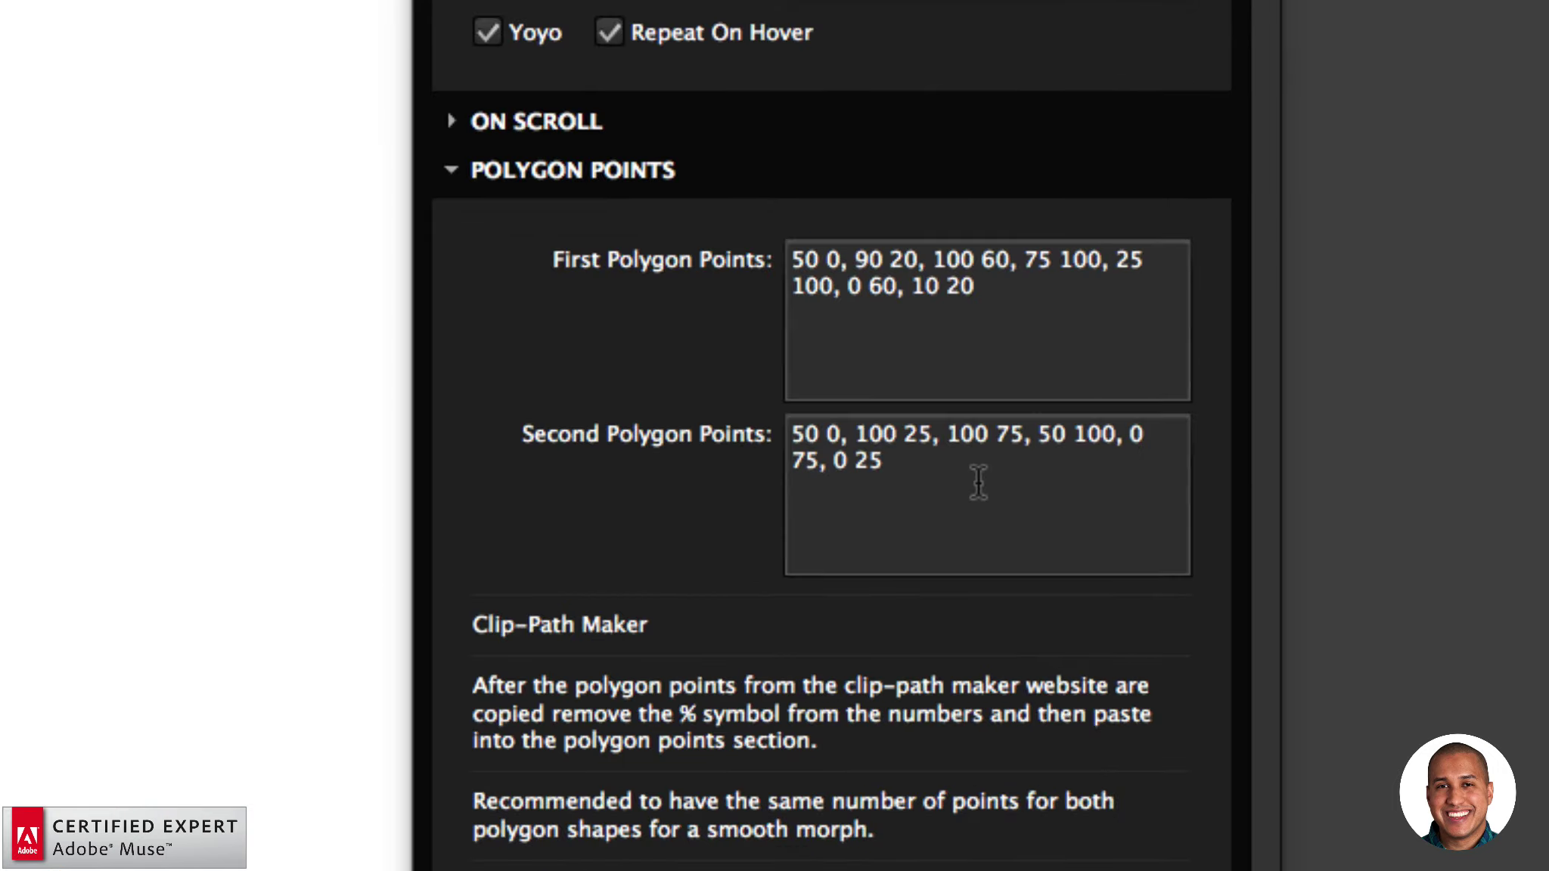
left_click_drag(1053, 542, 942, 506)
key("super+v")
left_click(672, 373)
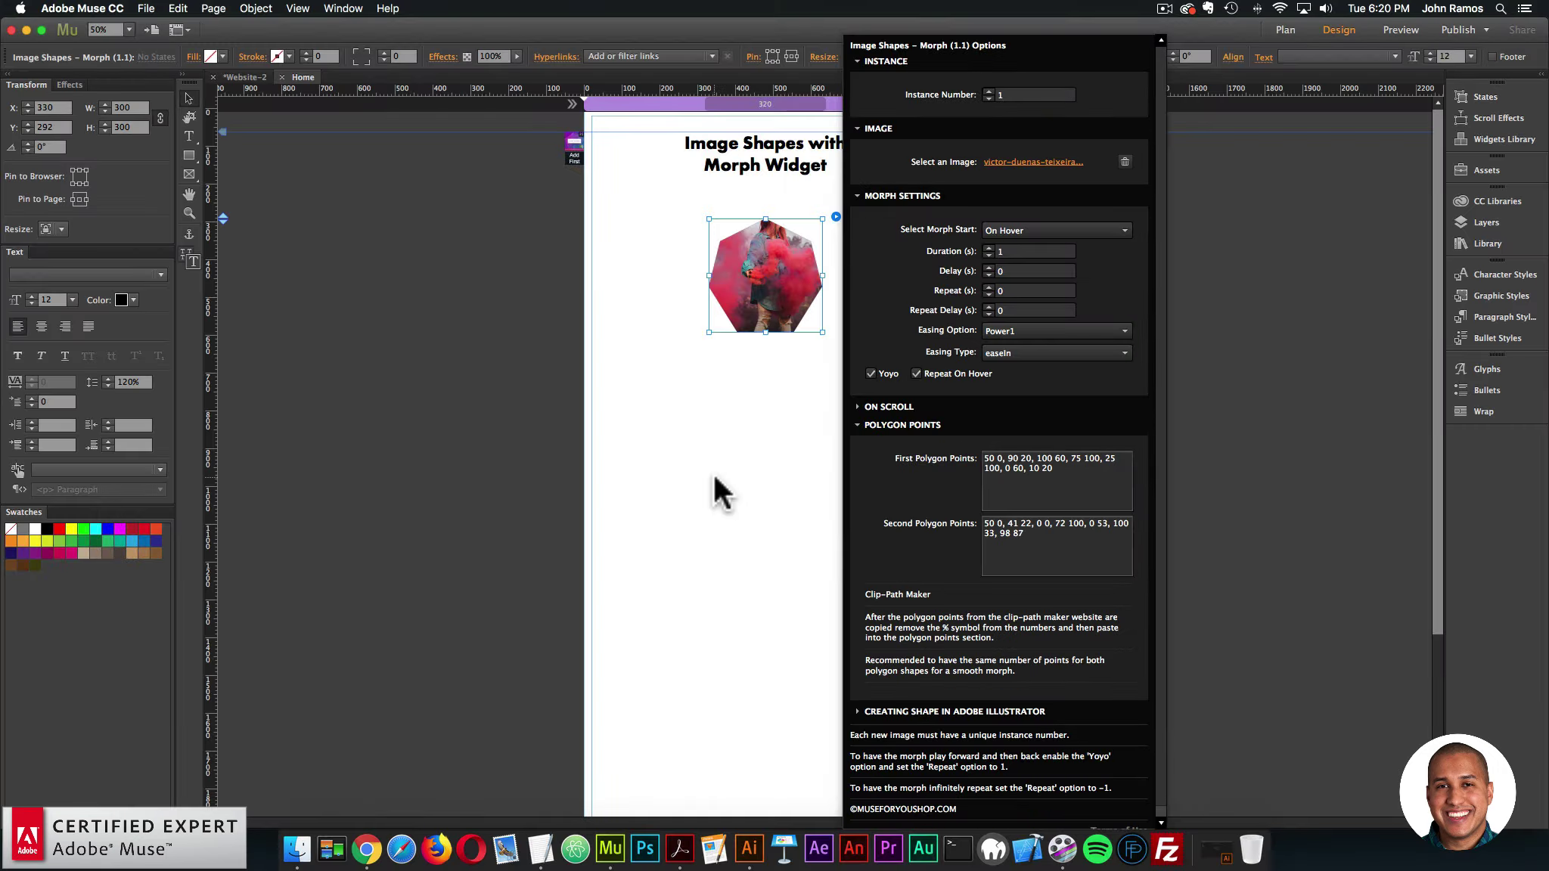
- Close the widget options and preview the page in the browser to test the hover morph between both shapes
left_click(720, 492)
left_click(146, 8)
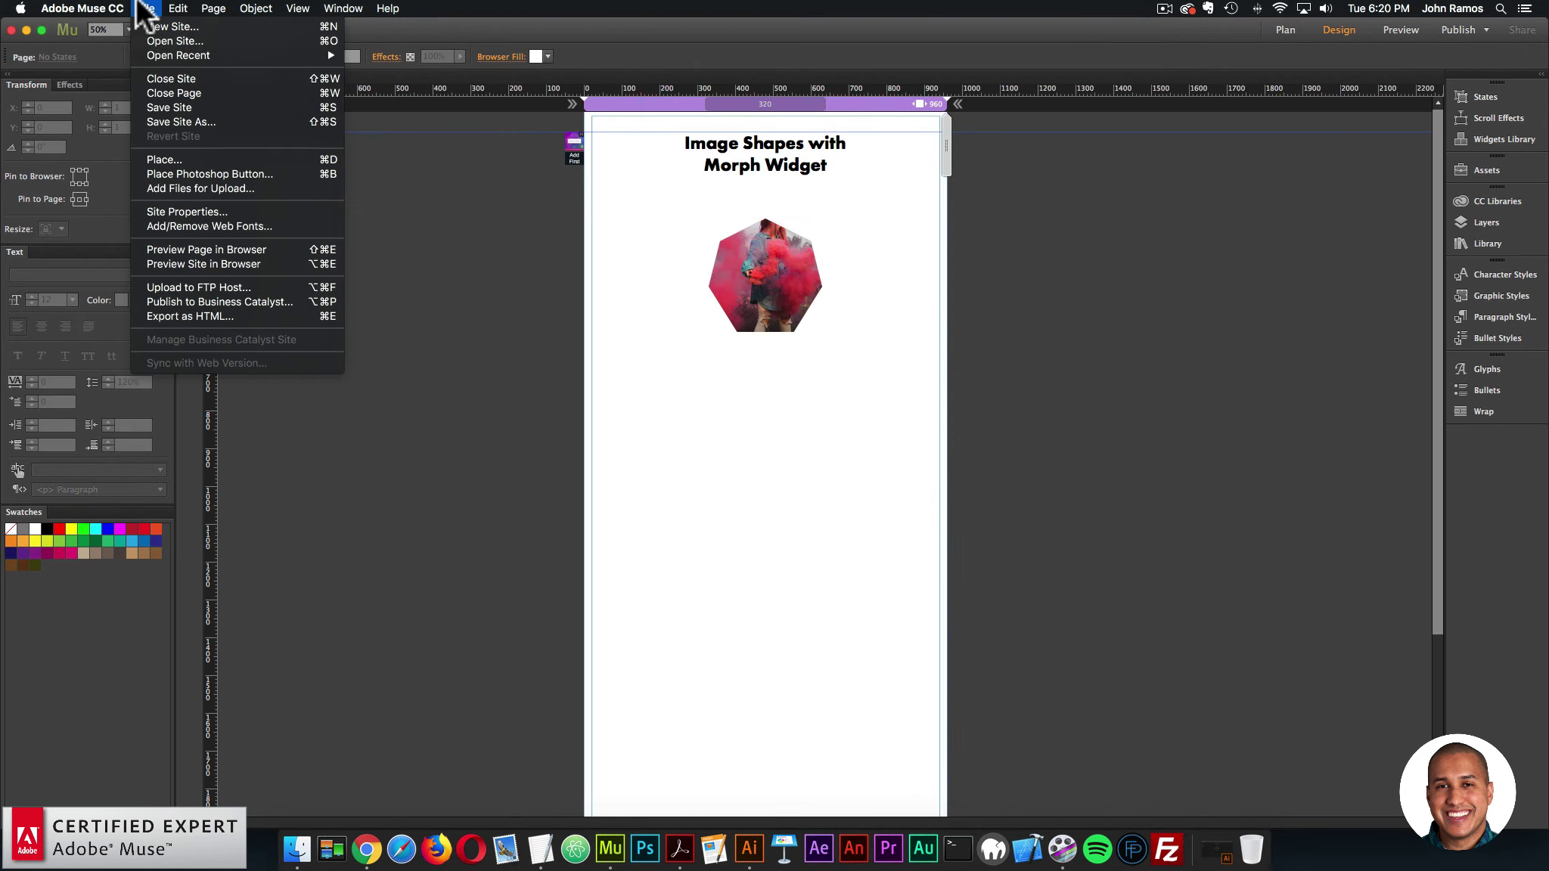
left_click(184, 250)
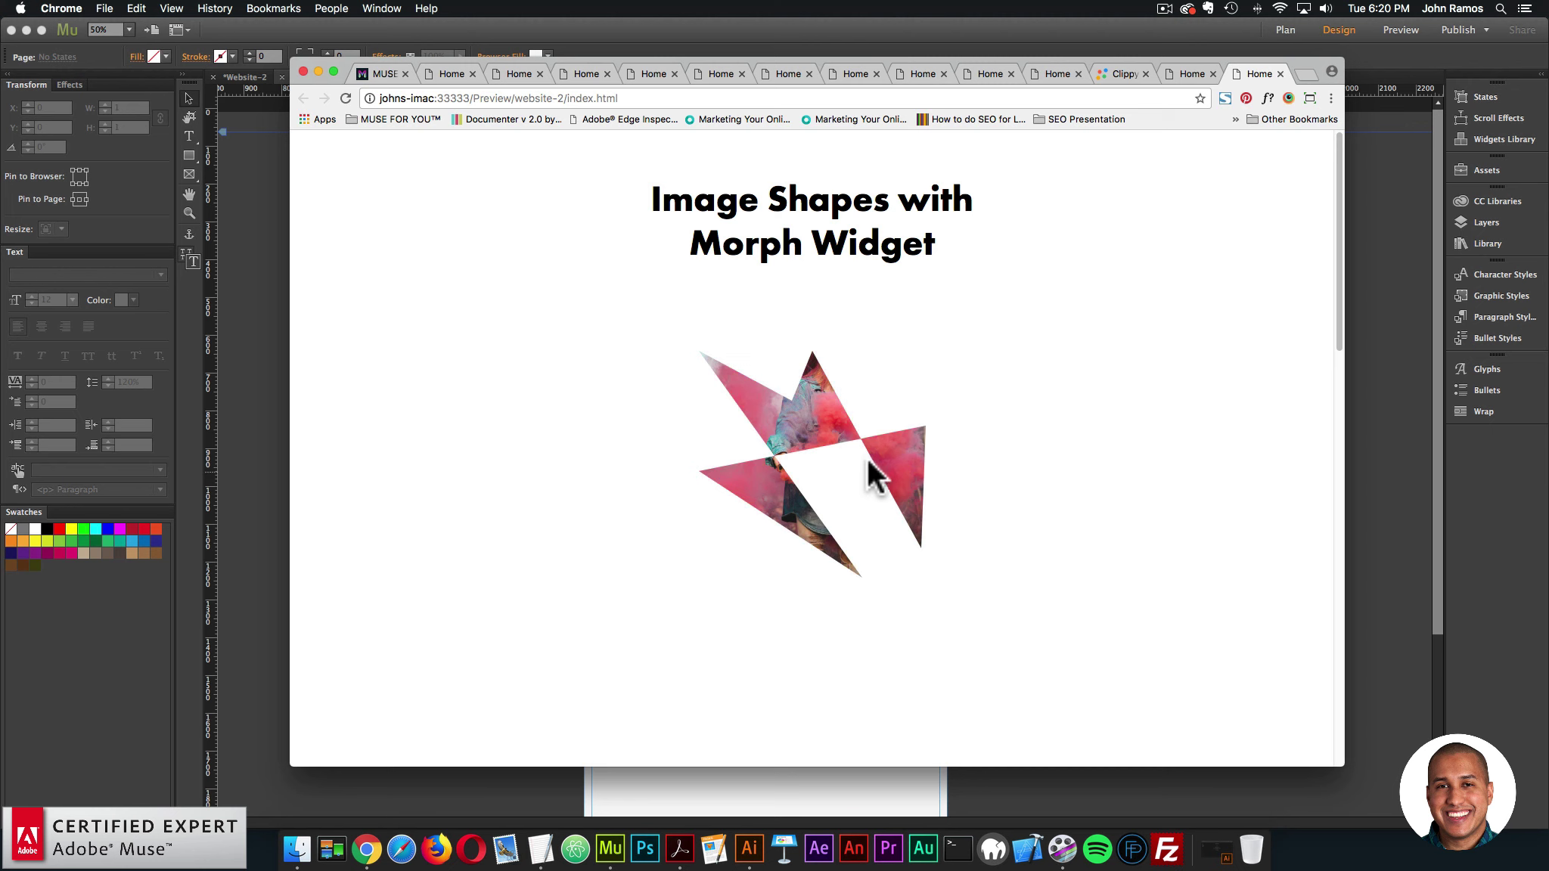
- Switch to the Clippy clip-path maker and load the Left Point preset shape
left_click(1113, 75)
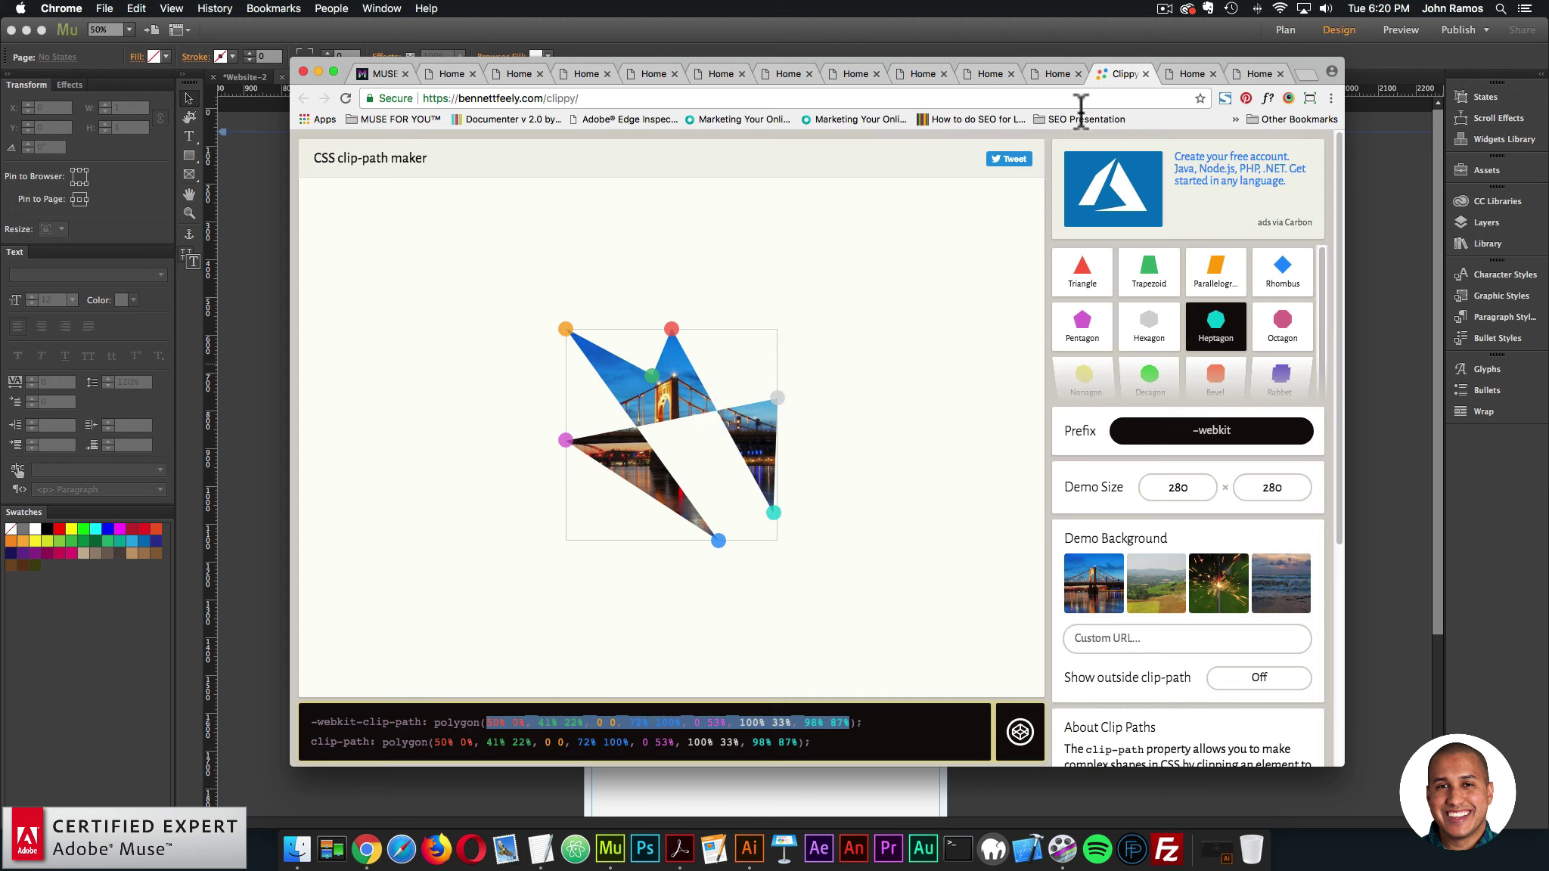
mouse_move(671, 329)
left_mouse_down()
mouse_move(681, 321)
mouse_move(745, 541)
mouse_move(760, 428)
mouse_move(673, 329)
mouse_move(760, 511)
mouse_move(745, 541)
mouse_move(700, 363)
mouse_move(667, 307)
mouse_move(737, 539)
mouse_move(686, 329)
mouse_move(671, 329)
left_mouse_up()
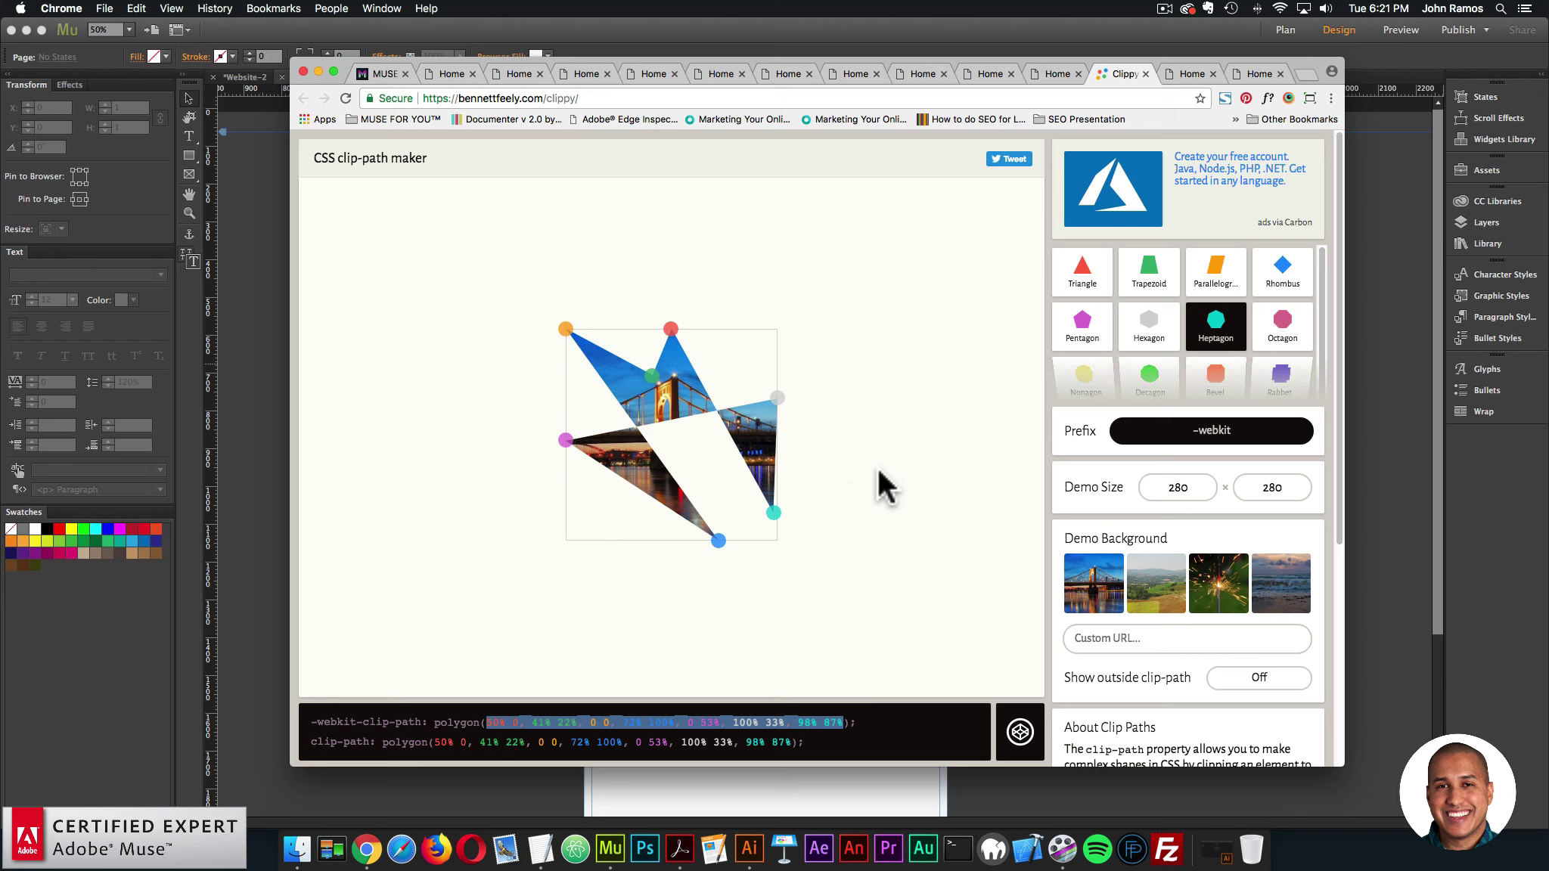
mouse_move(1210, 328)
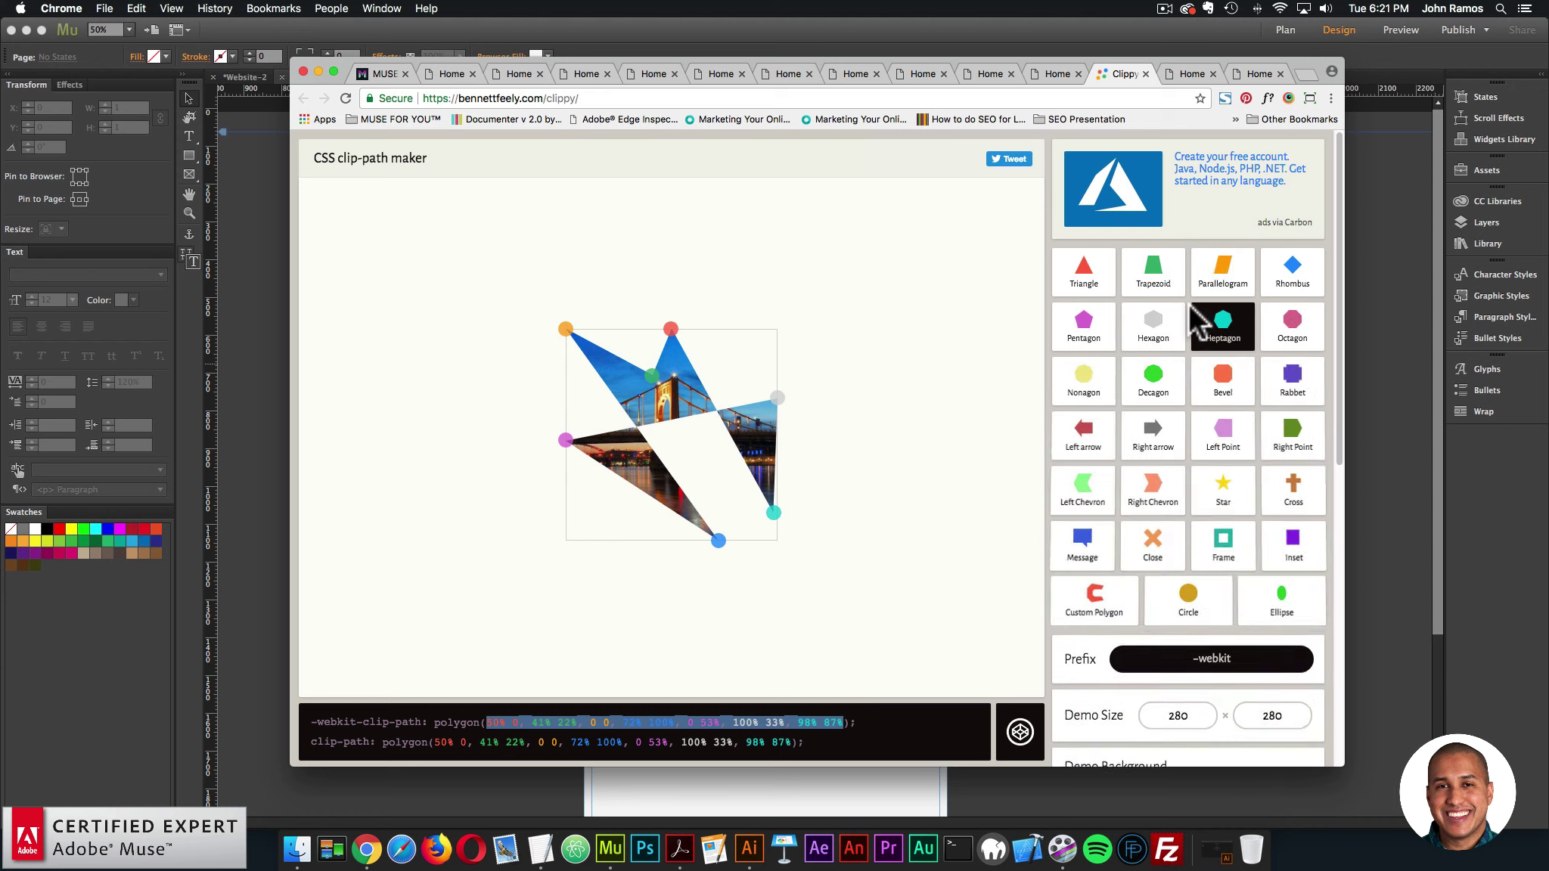
left_click(1224, 493)
left_click(1233, 439)
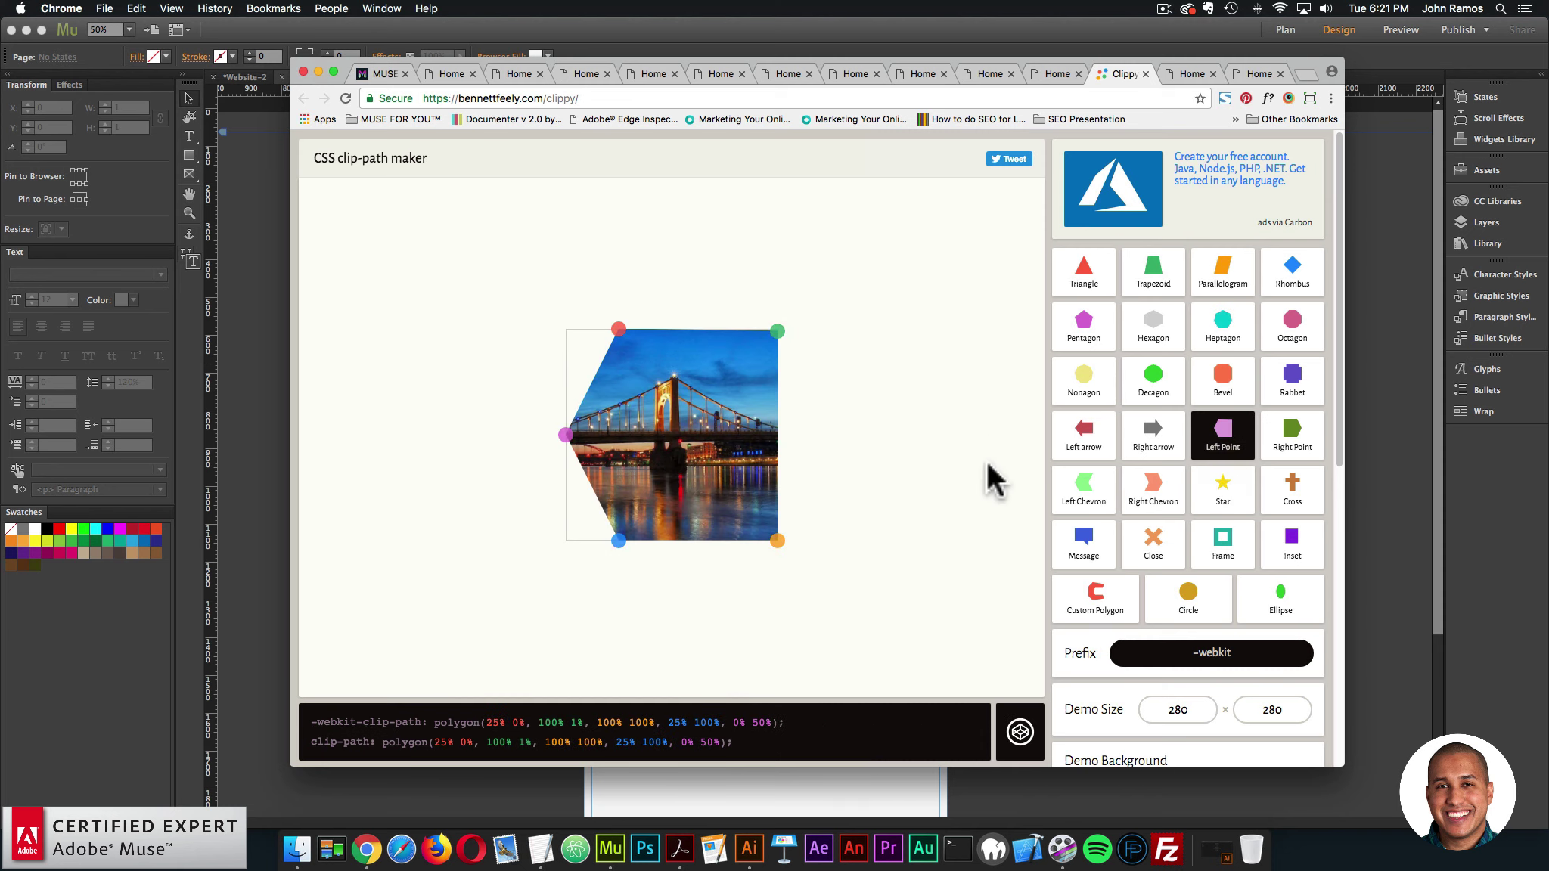
- Reshape the Left Point polygon by moving its points to 34% 0, 100% 0, 85% 95%, 25% 100%, 0 34%
left_click_drag(618, 331, 712, 452)
mouse_move(778, 331)
left_mouse_down()
mouse_move(646, 329)
mouse_move(778, 329)
left_mouse_up()
left_click_drag(568, 434, 566, 399)
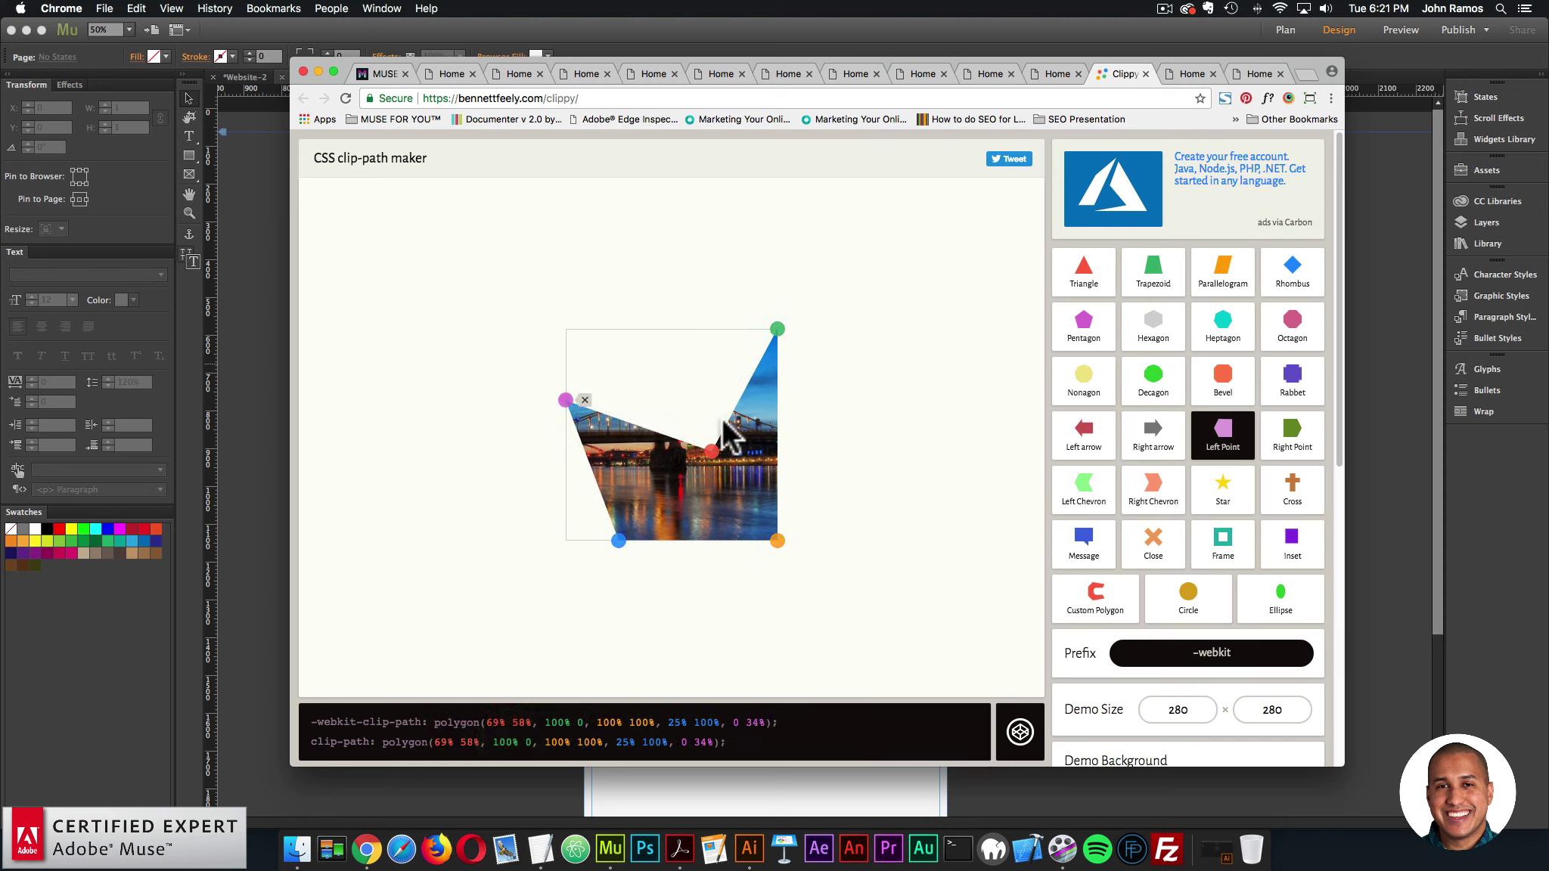
left_click_drag(712, 451, 651, 355)
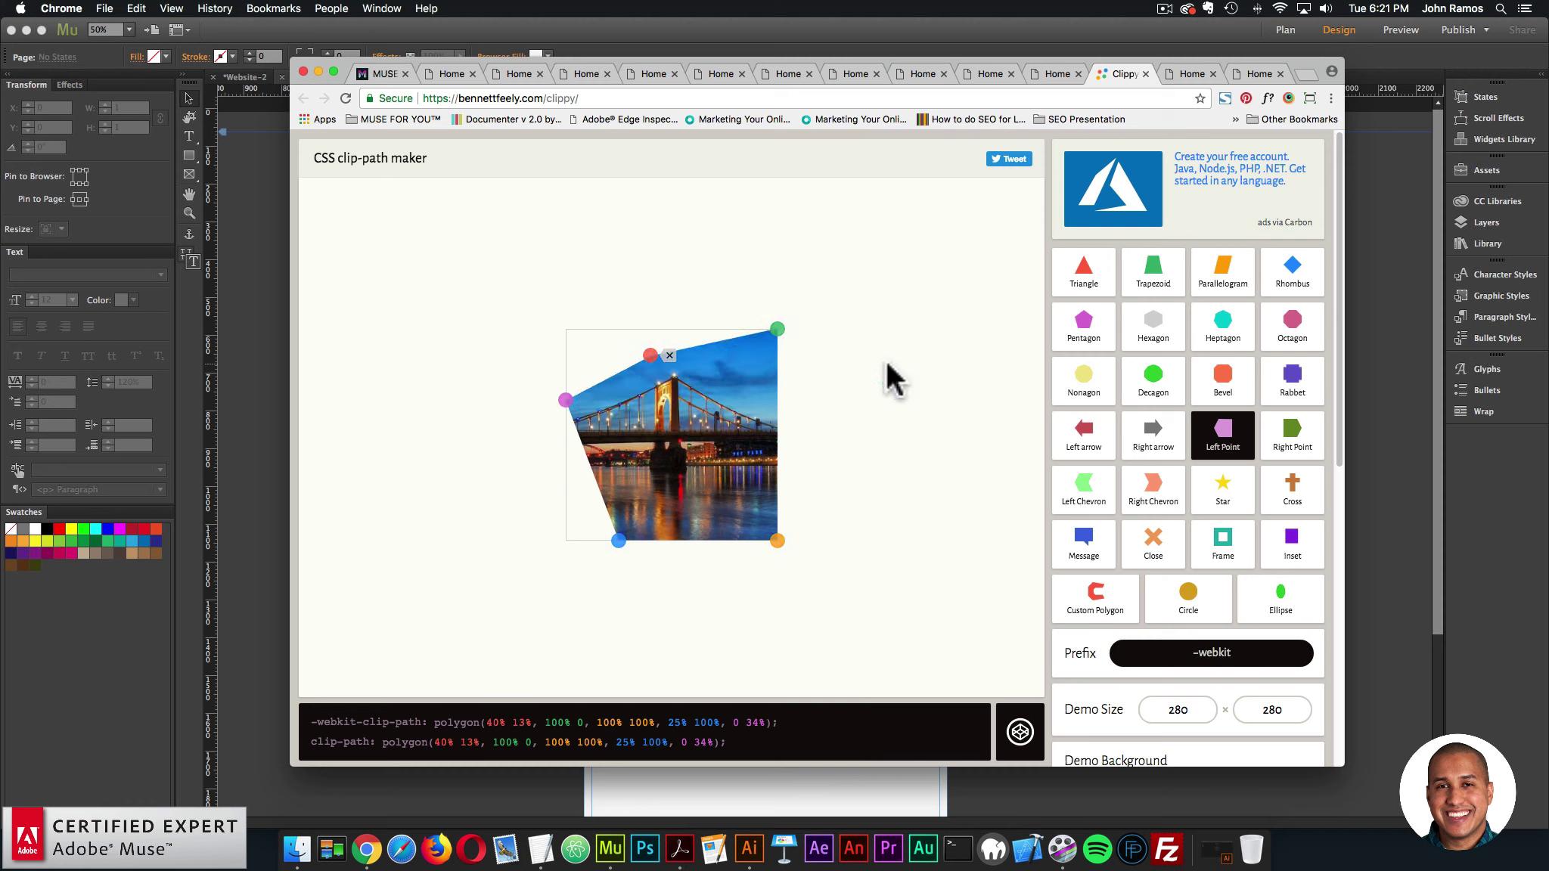
left_click_drag(777, 329, 703, 407)
left_click_drag(777, 541, 745, 531)
left_click_drag(704, 407, 636, 329)
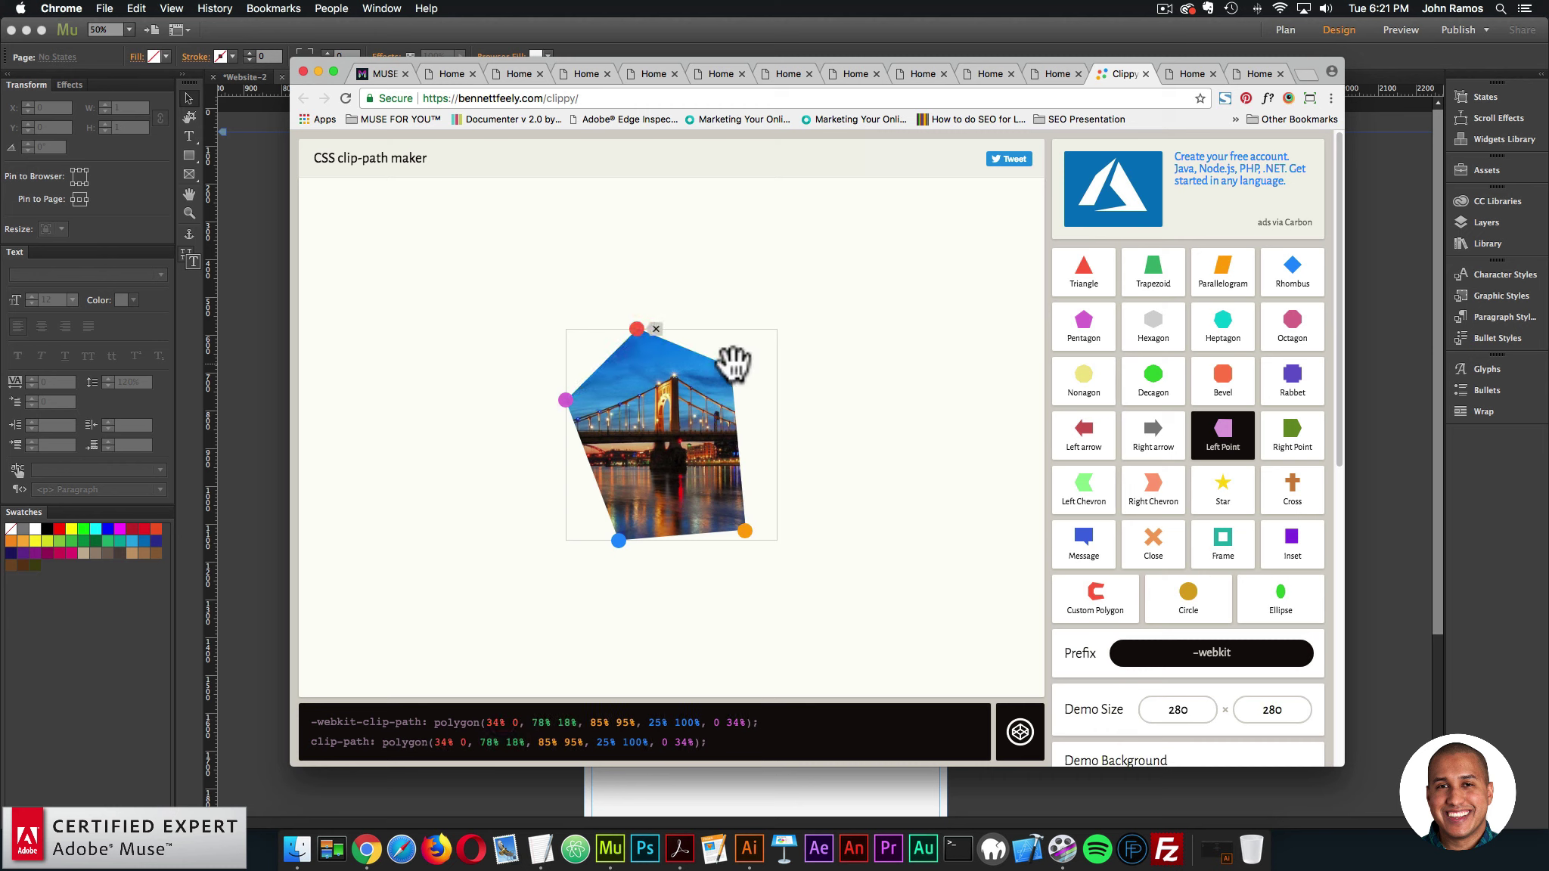
left_click_drag(731, 367, 791, 331)
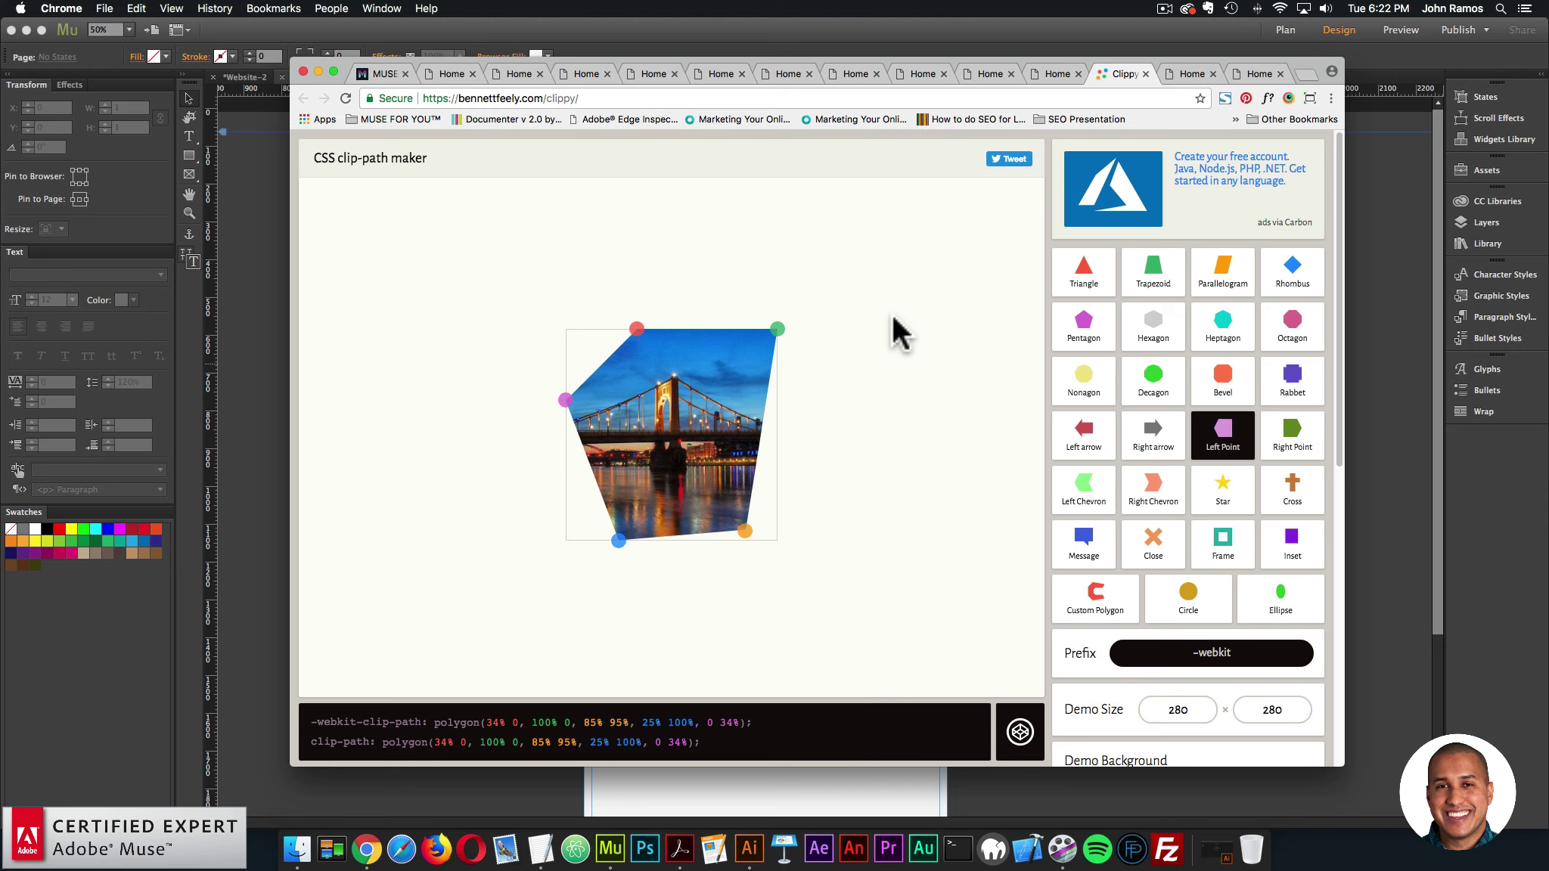
- Back in Adobe Muse, read the morph widget's instructions for creating a shape in Adobe Illustrator, then close its options
left_click(1382, 382)
left_click(798, 316)
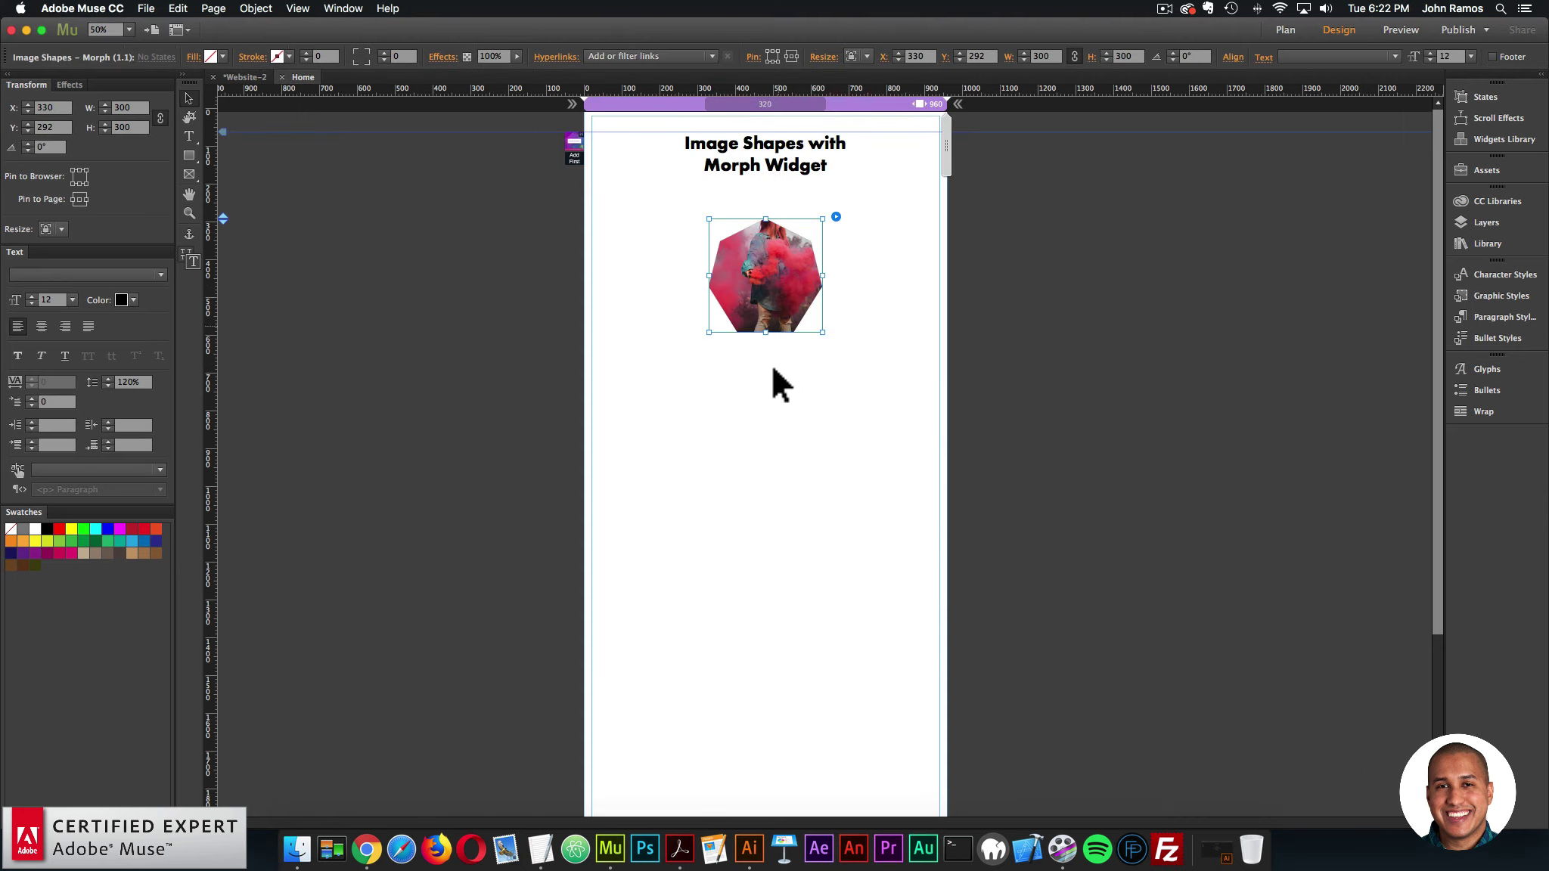
left_click(836, 217)
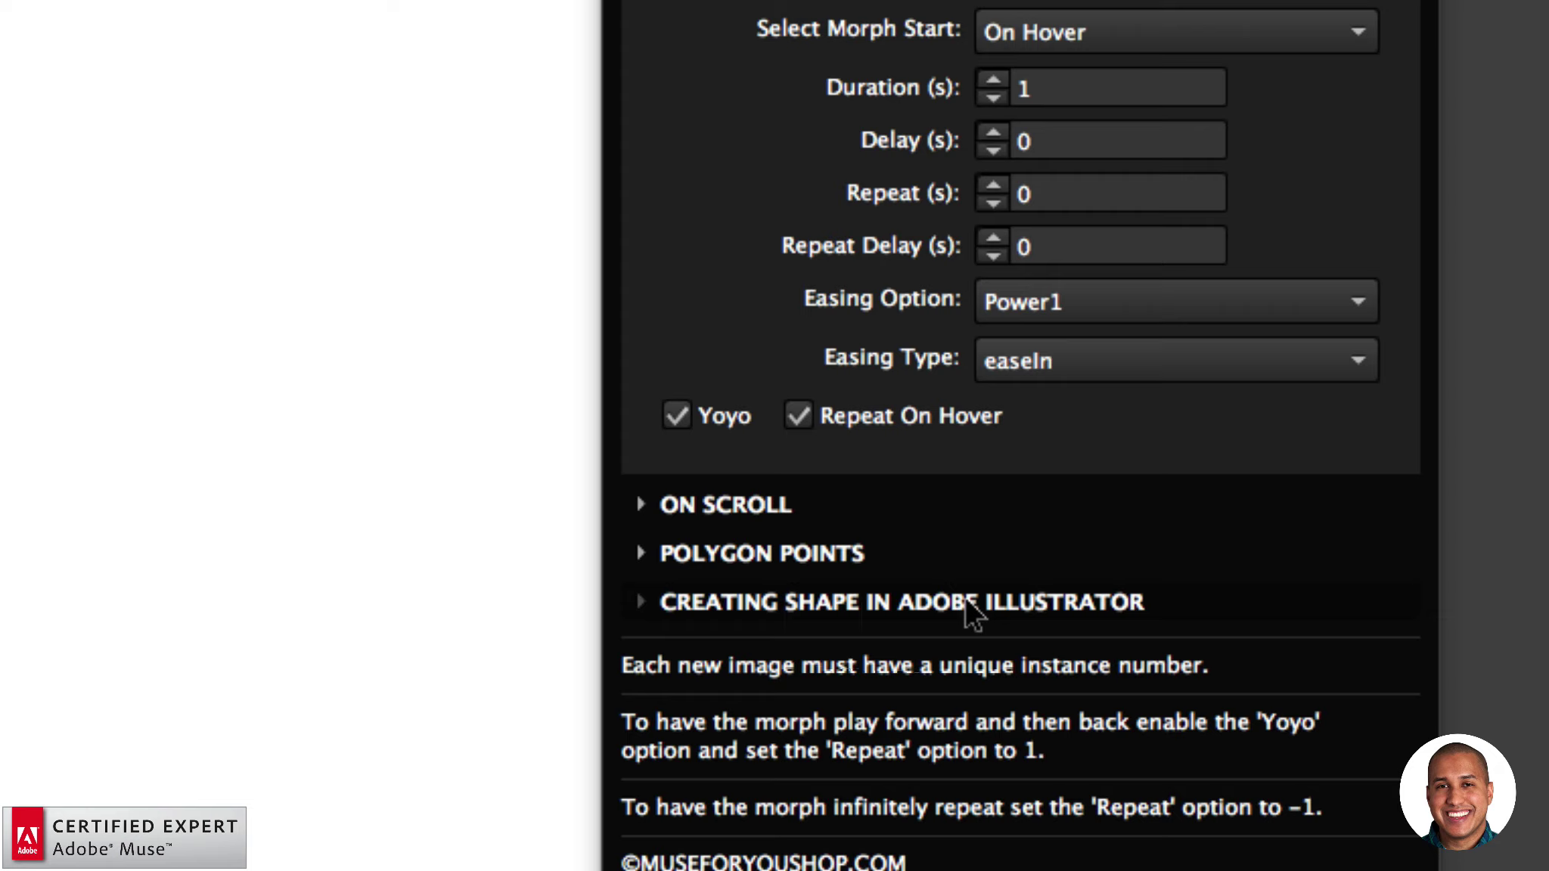
left_click(965, 601)
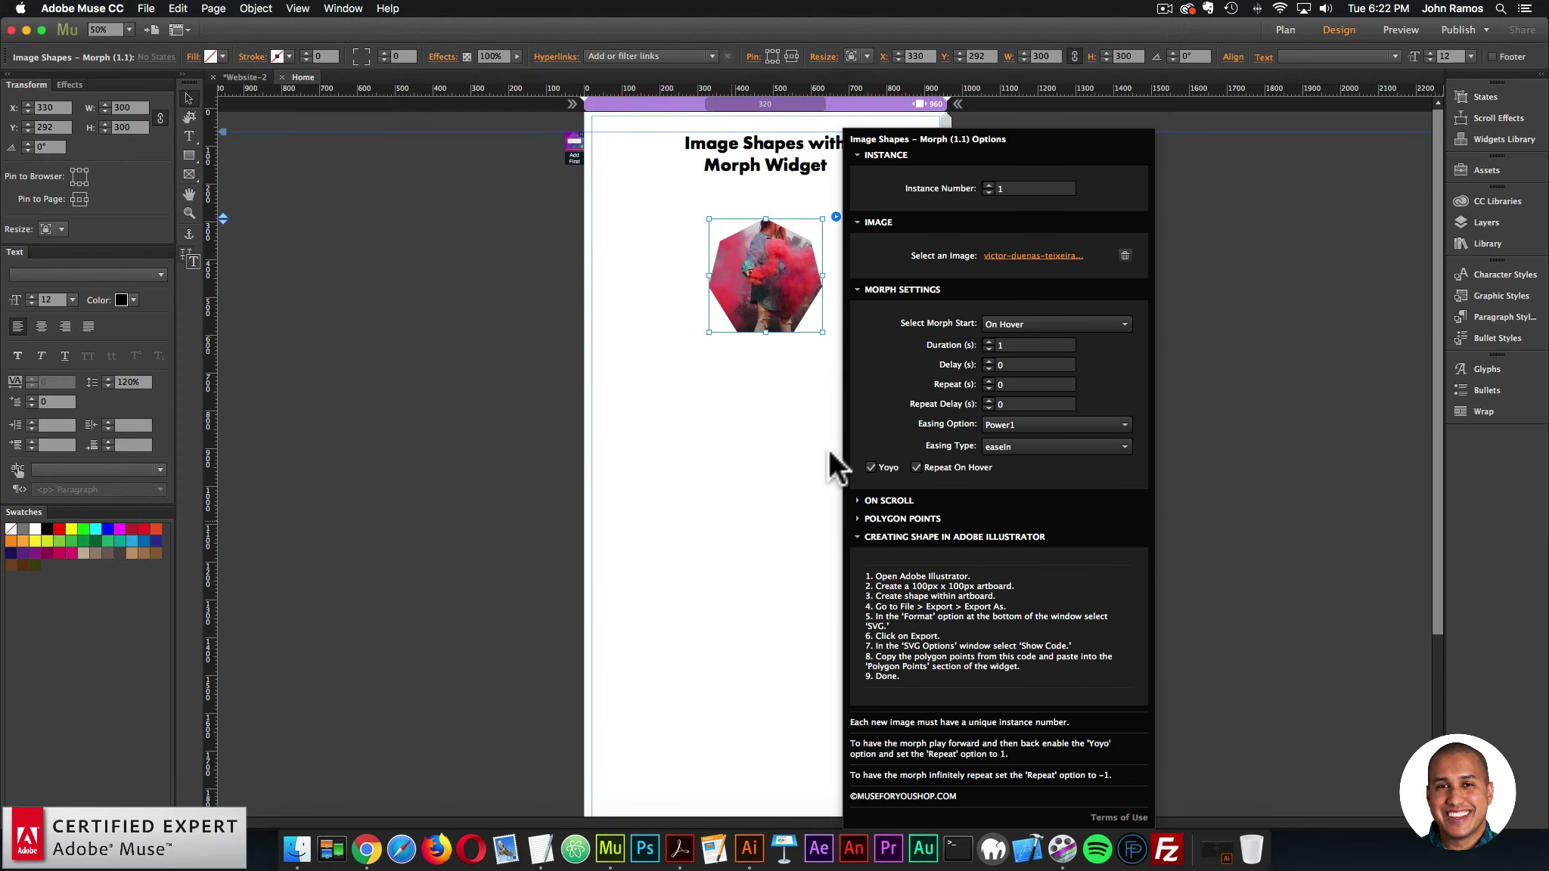
left_click(809, 495)
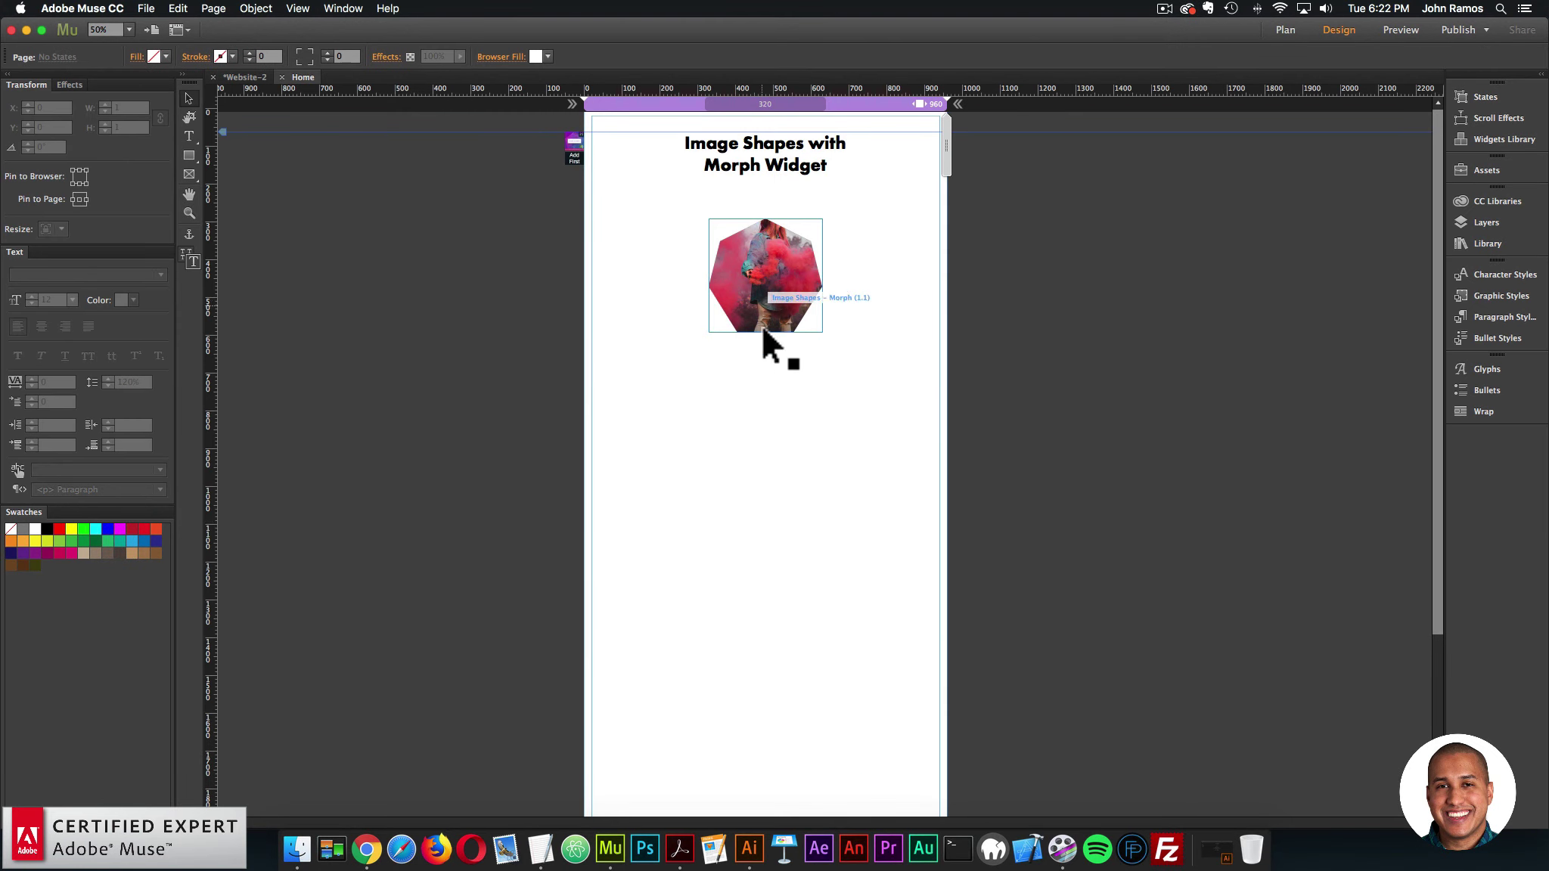
- Switch to Adobe Illustrator and create a new document with a 100 × 100 px artboard
left_click(751, 847)
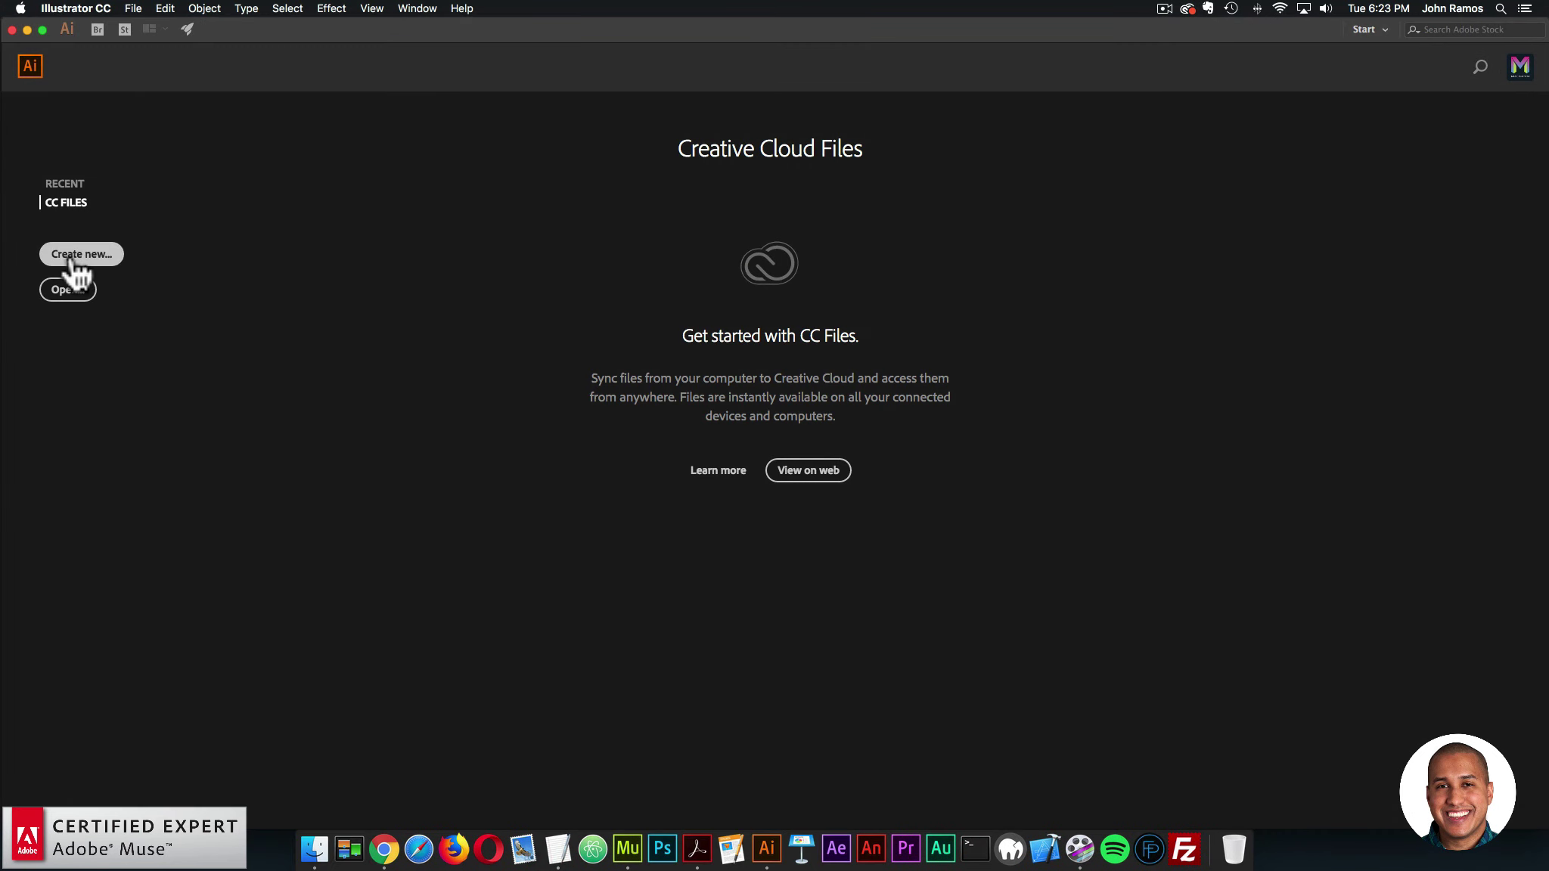
left_click(72, 255)
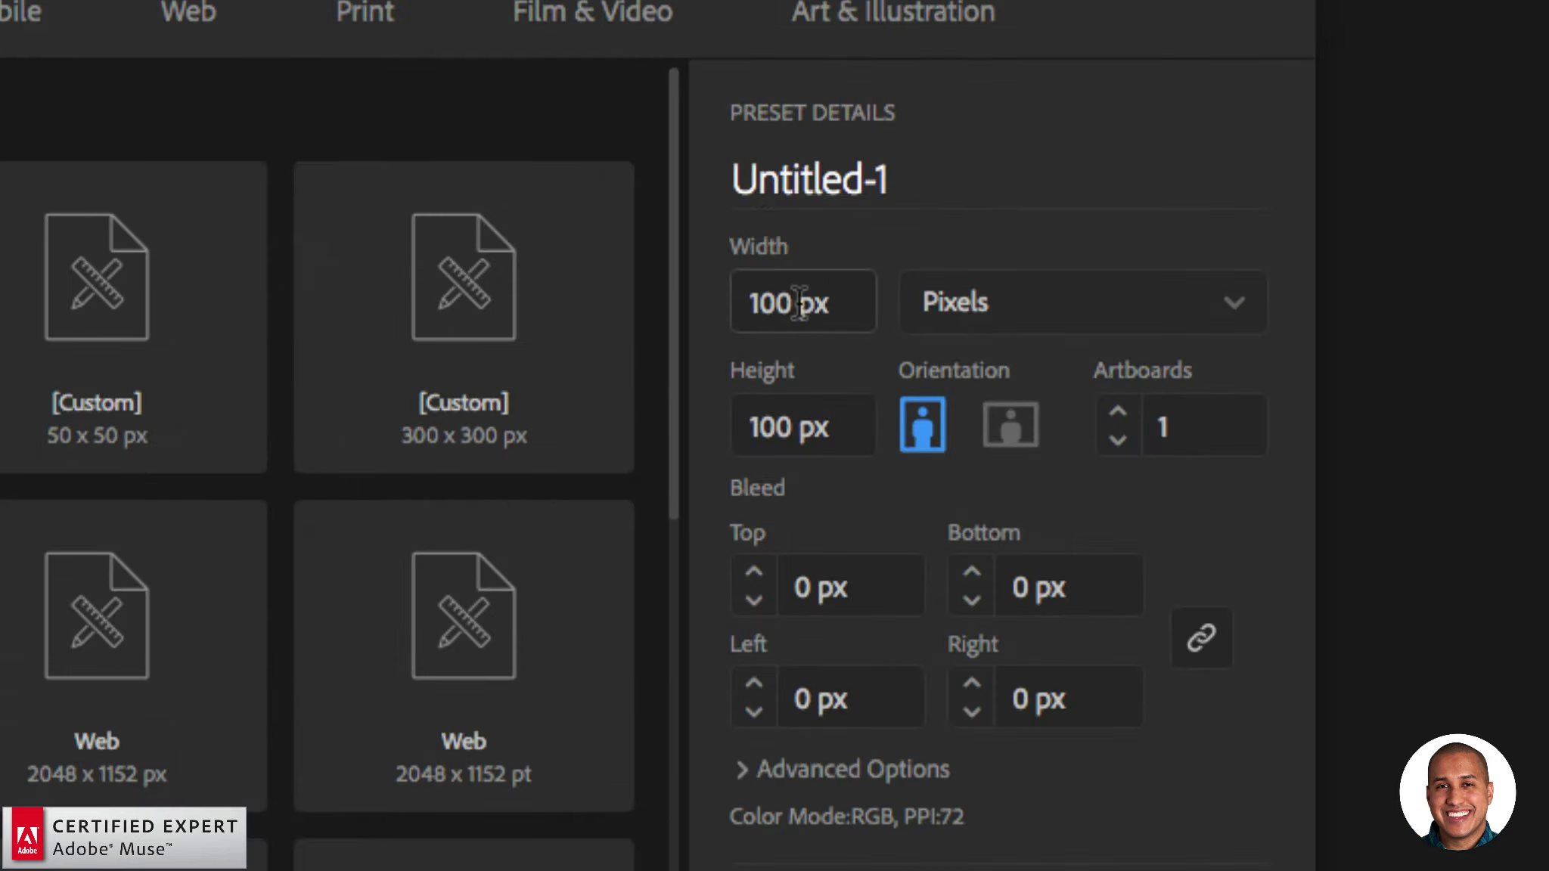
left_click(754, 427)
left_click(829, 301)
type("100")
key("Tab")
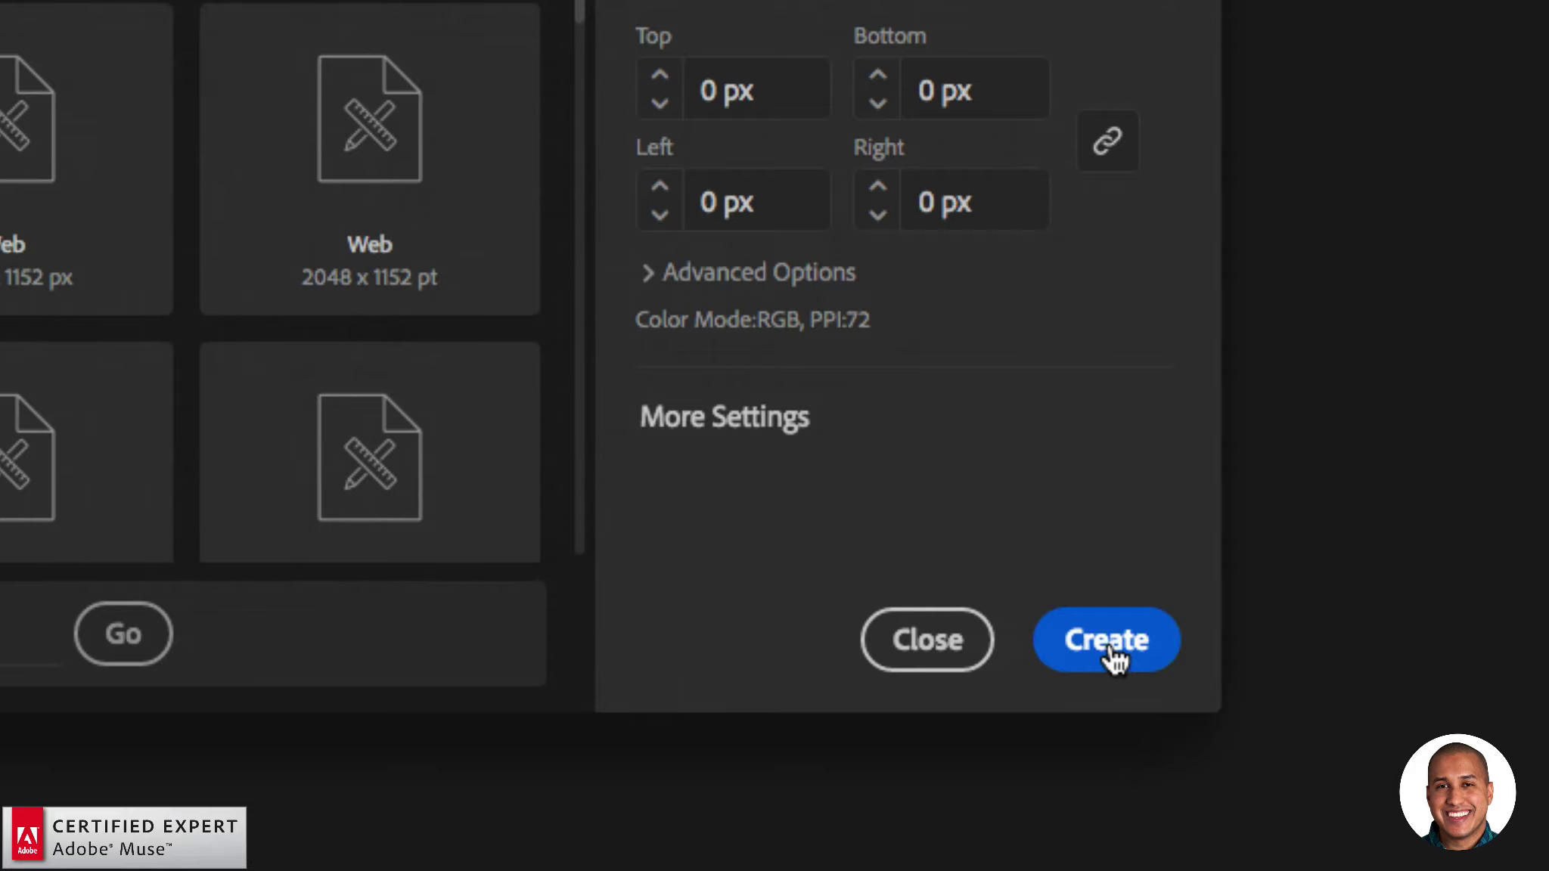
left_click(1112, 650)
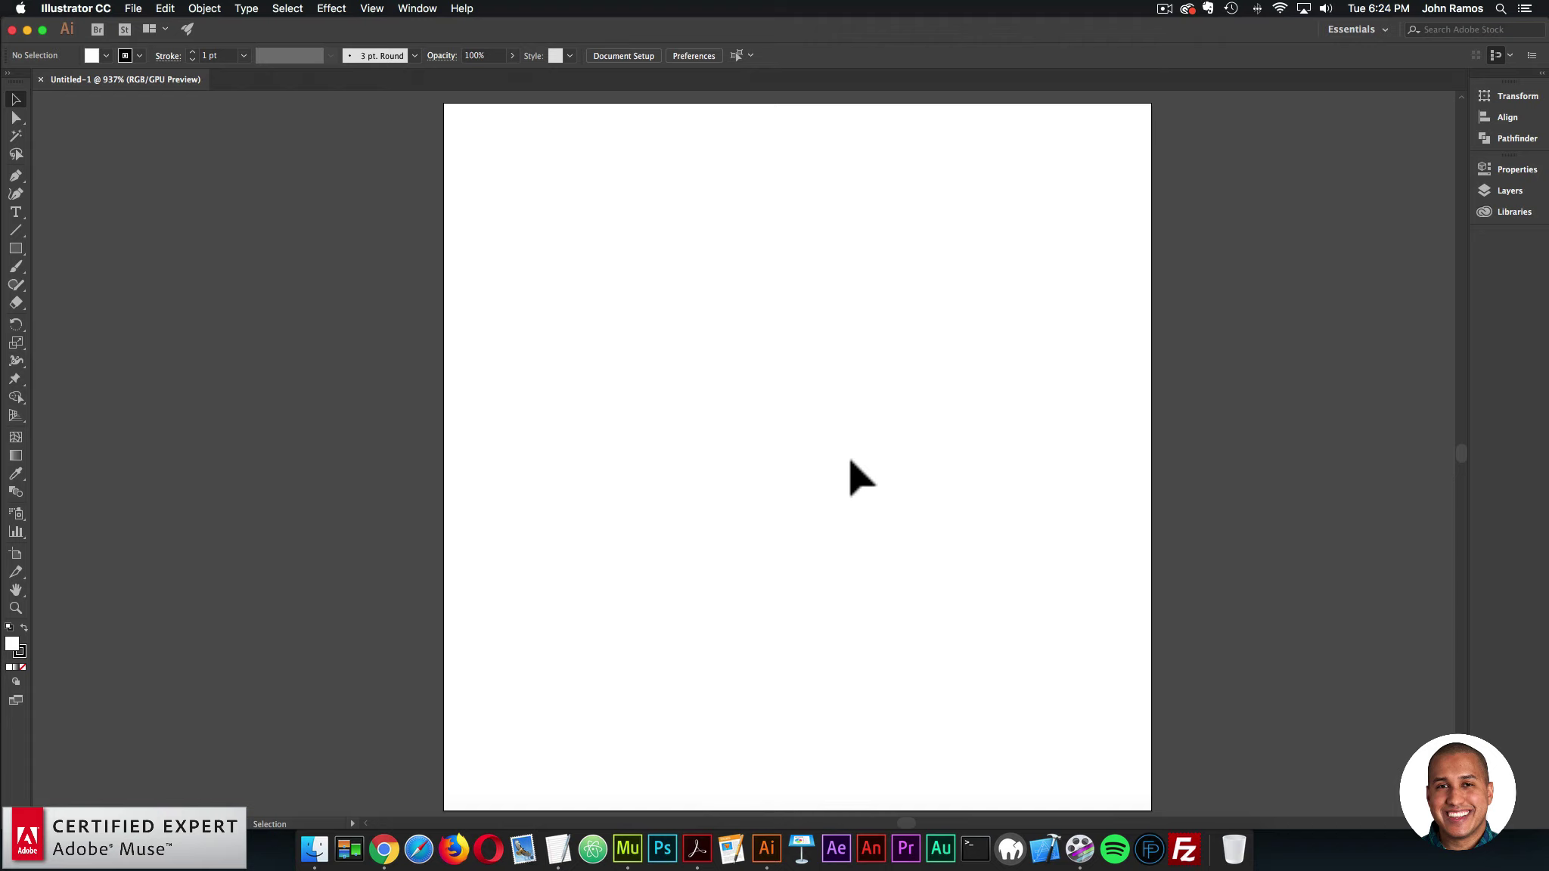
- Draw a closed irregular ten-sided polygon about 95 × 99 px inside the artboard with the Pen tool, then deselect it
left_click(16, 175)
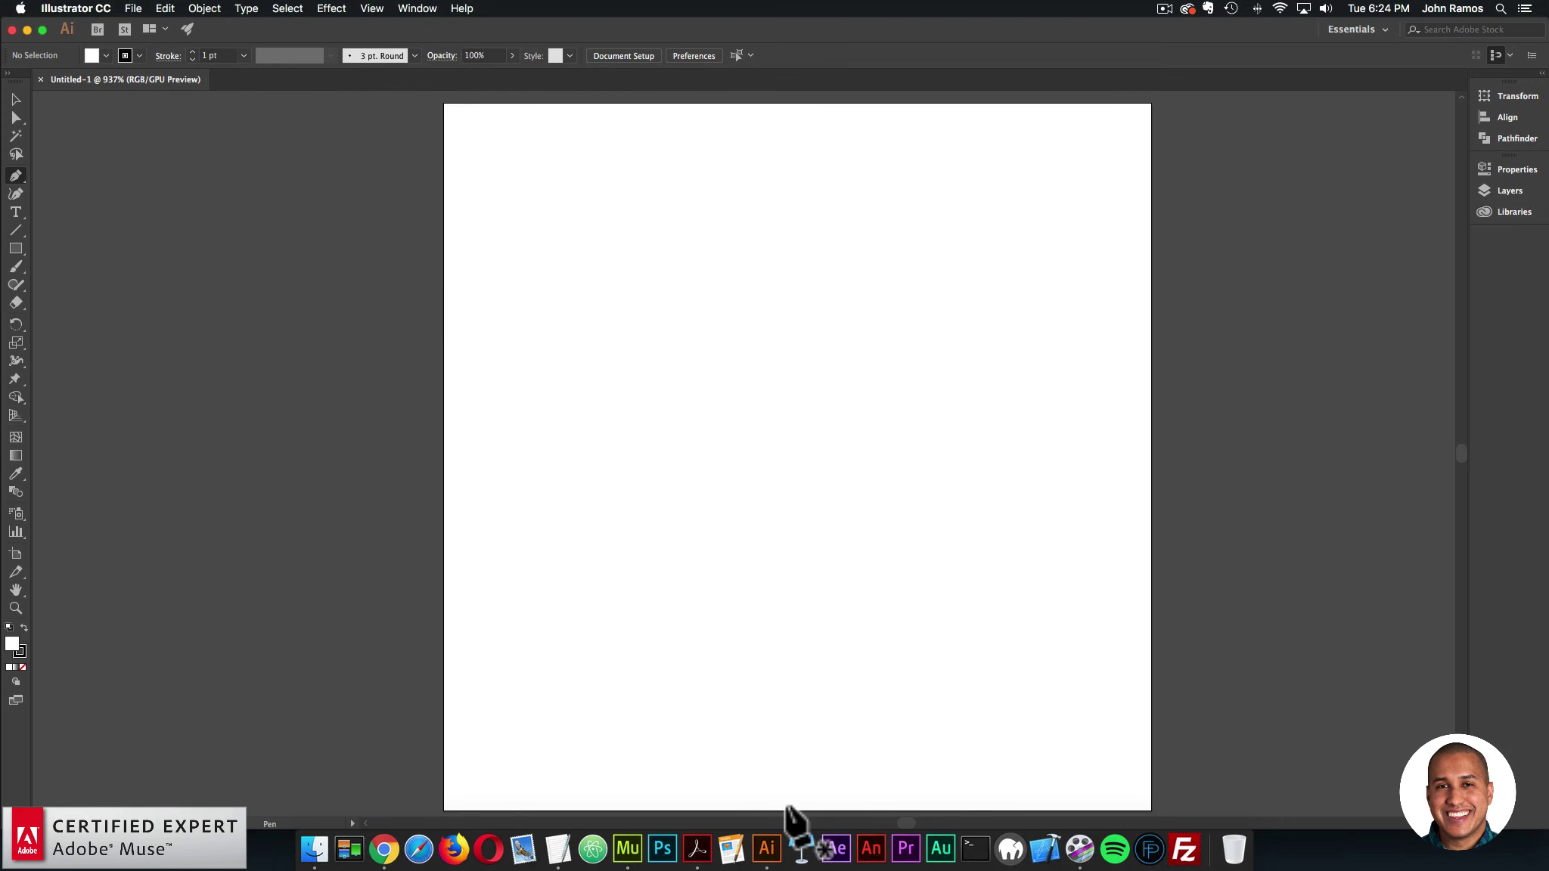
left_click(787, 807)
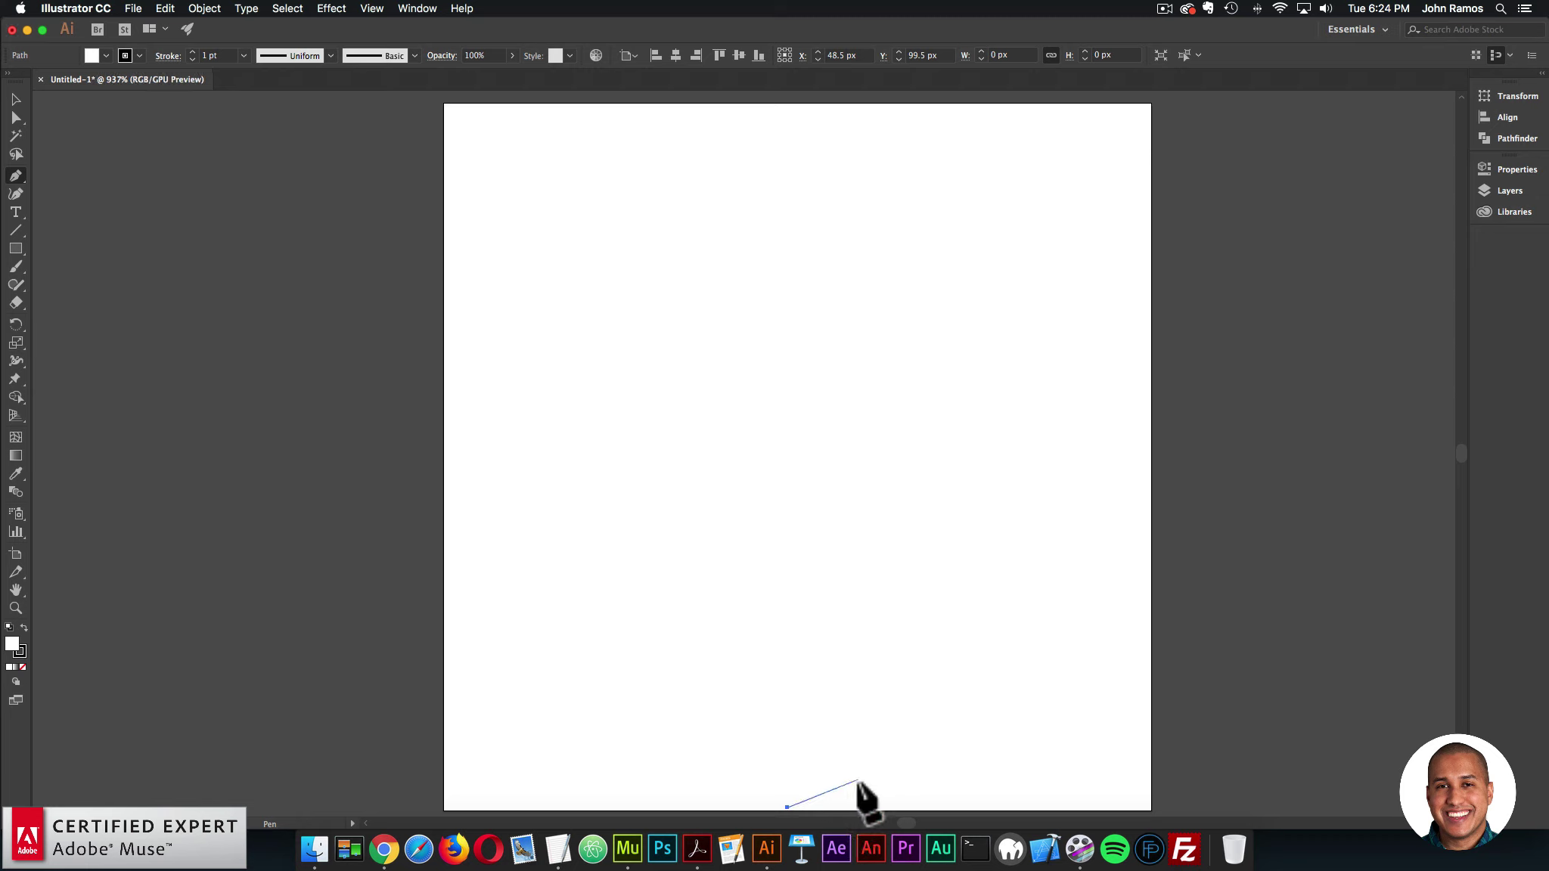
left_click(1142, 524)
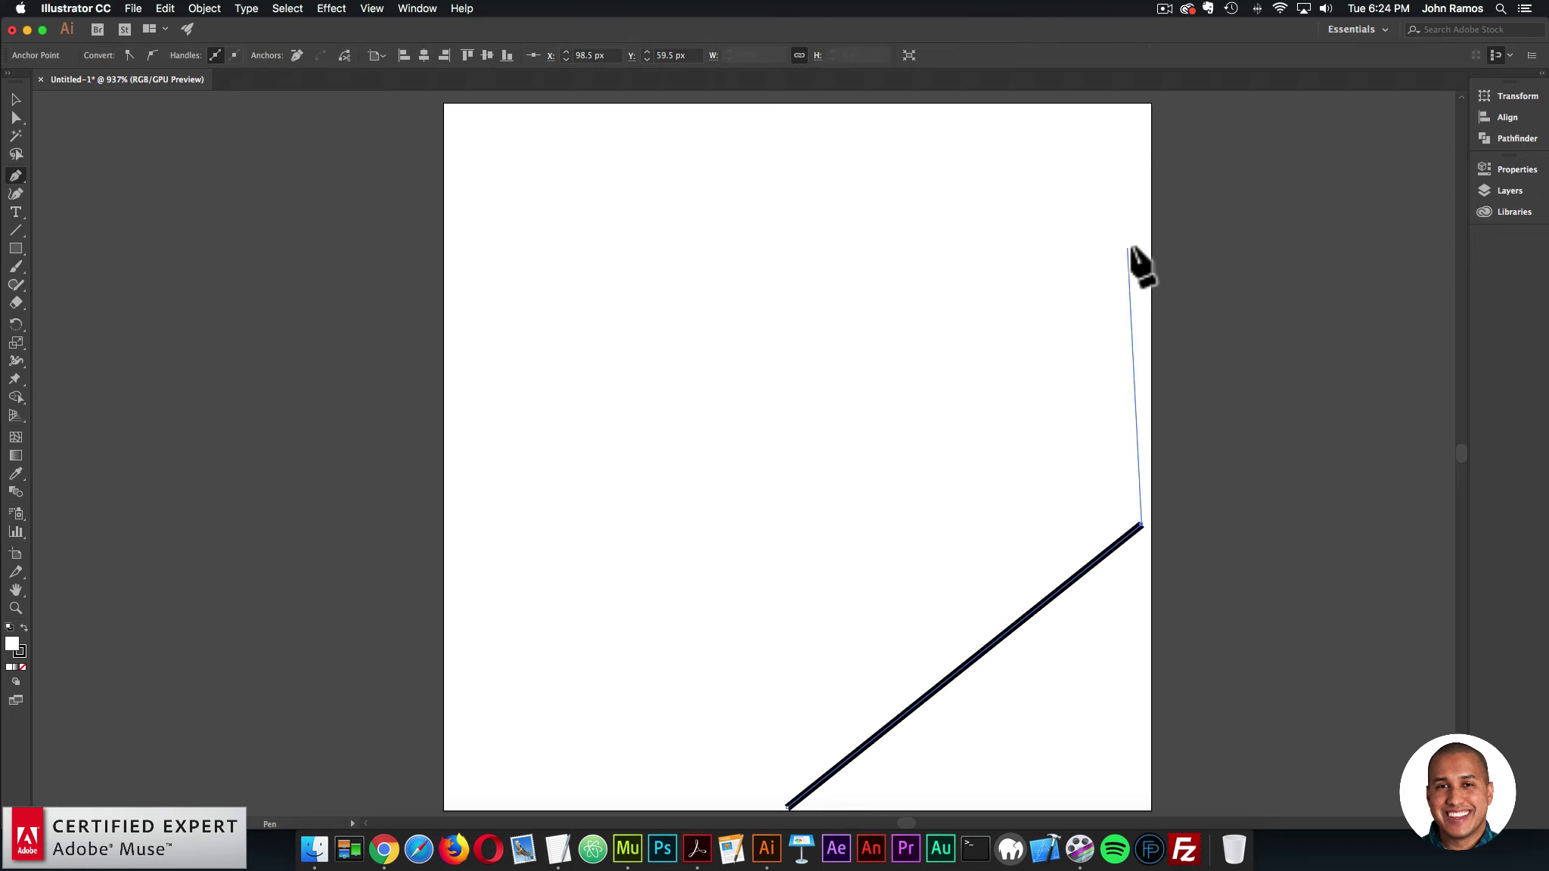
left_click(1071, 191)
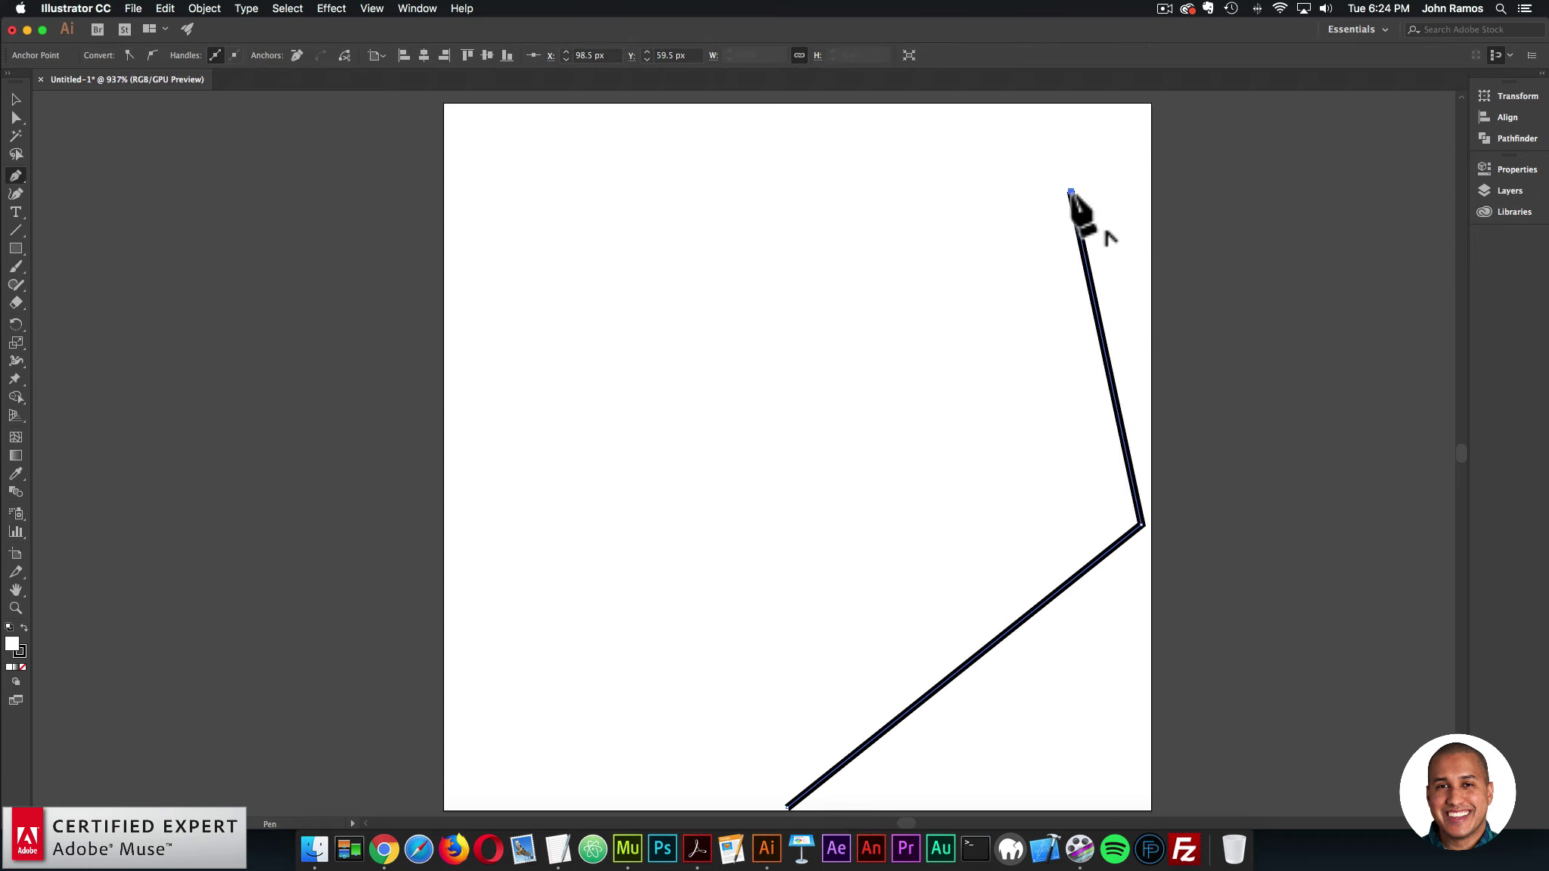
left_click(885, 113)
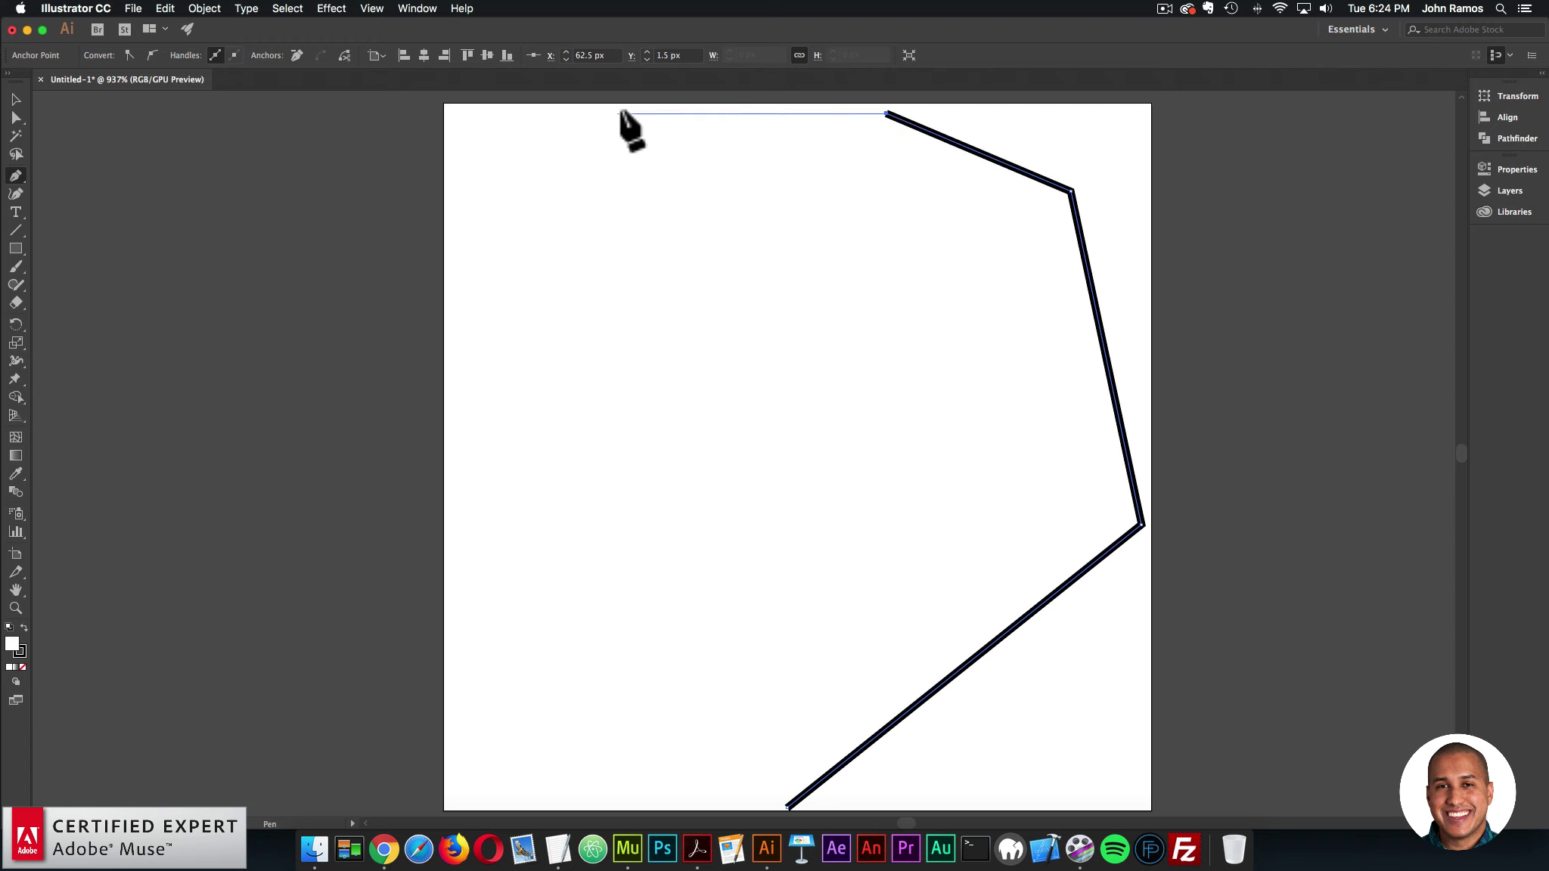
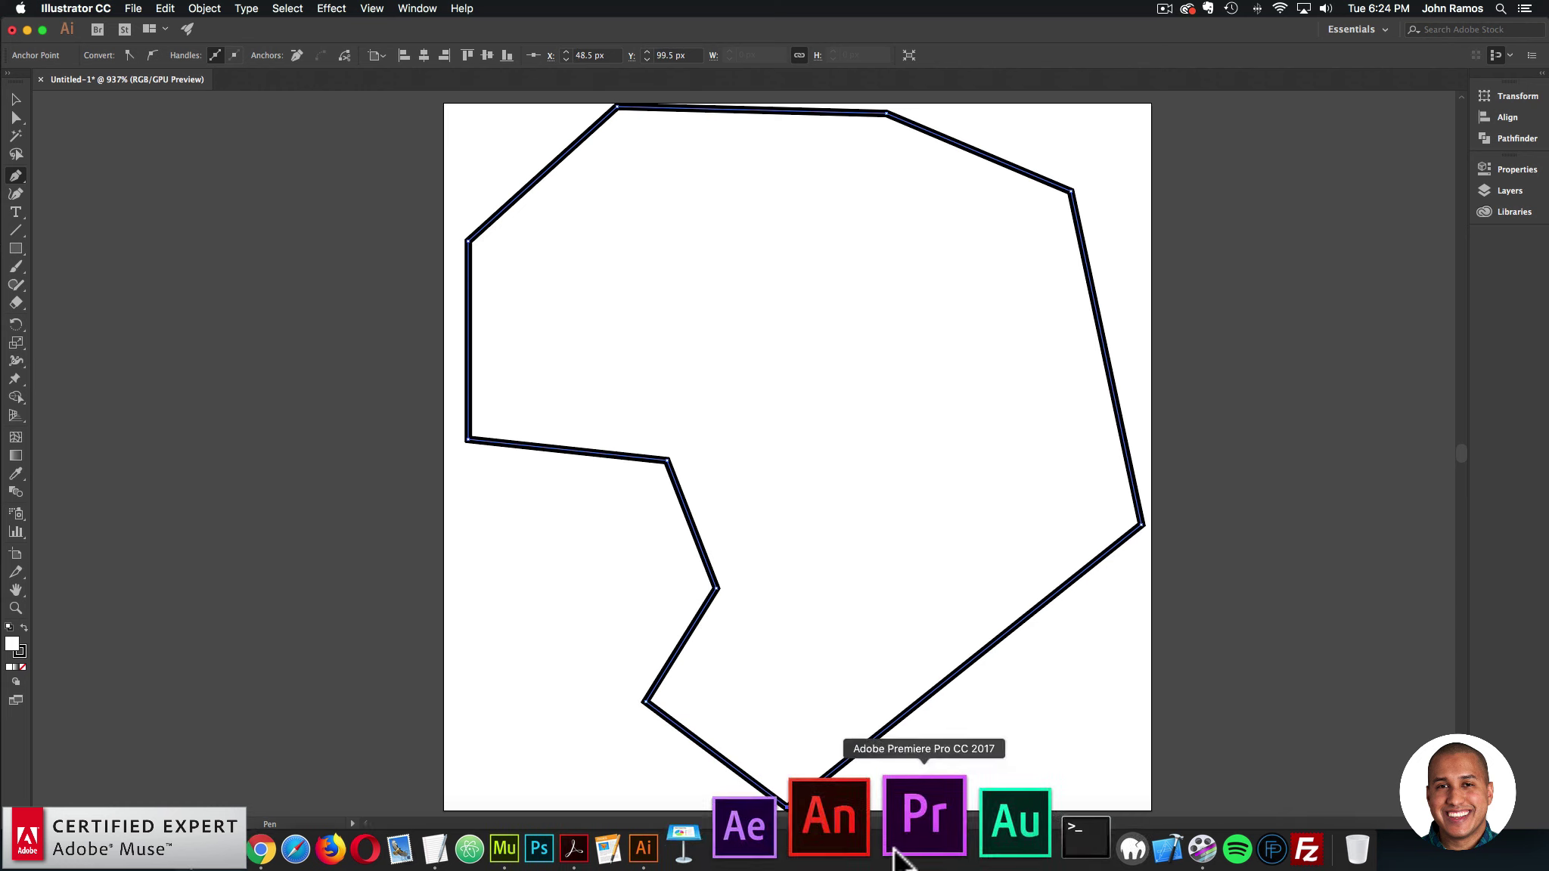
left_click(16, 100)
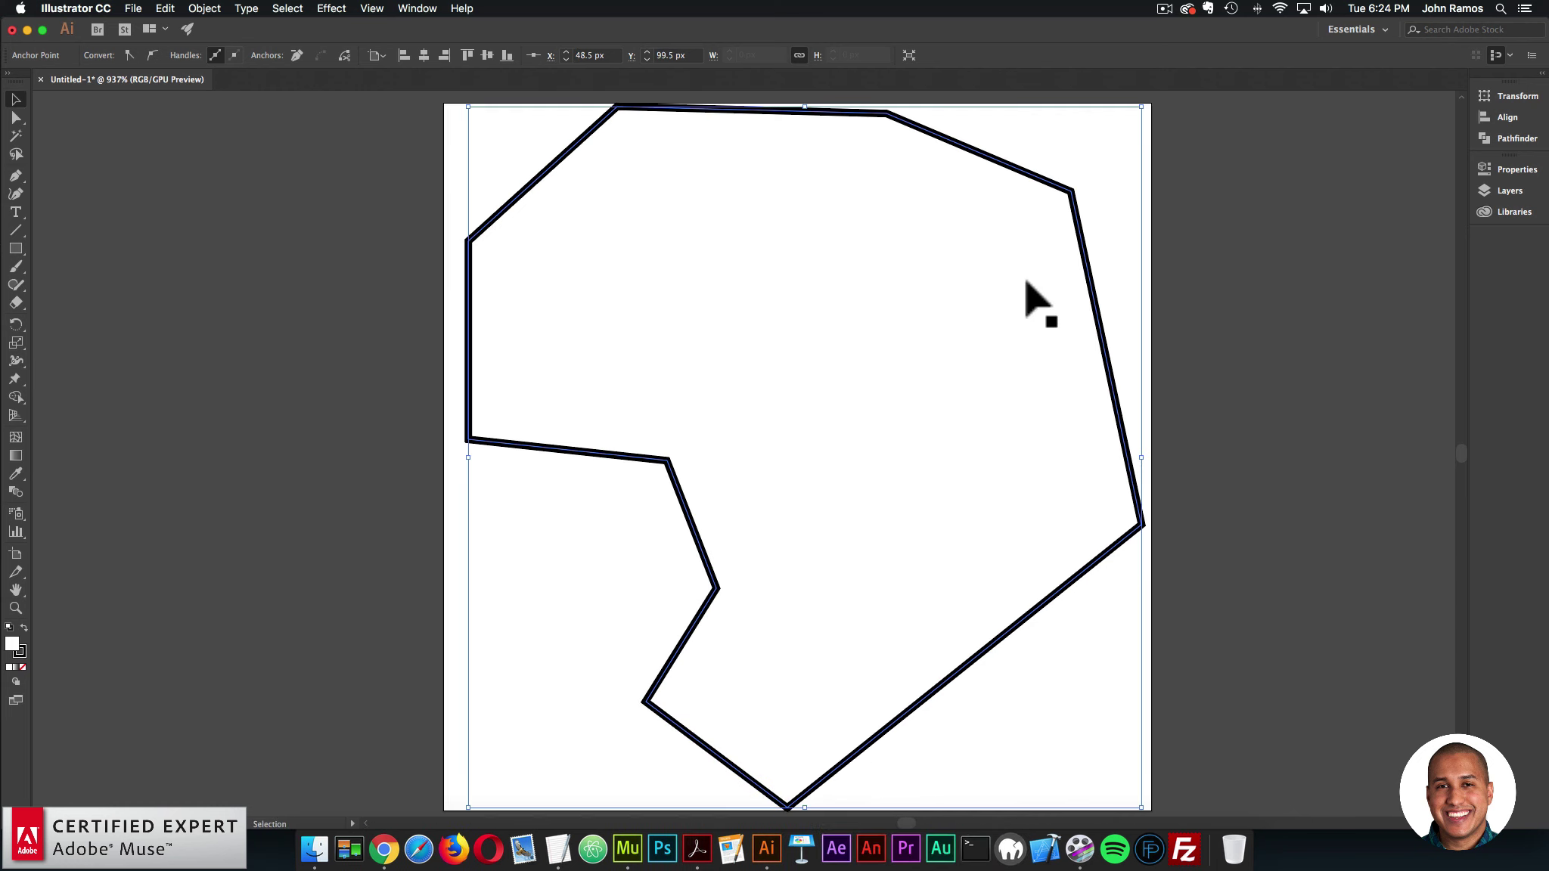
left_click(428, 257)
left_click(542, 185)
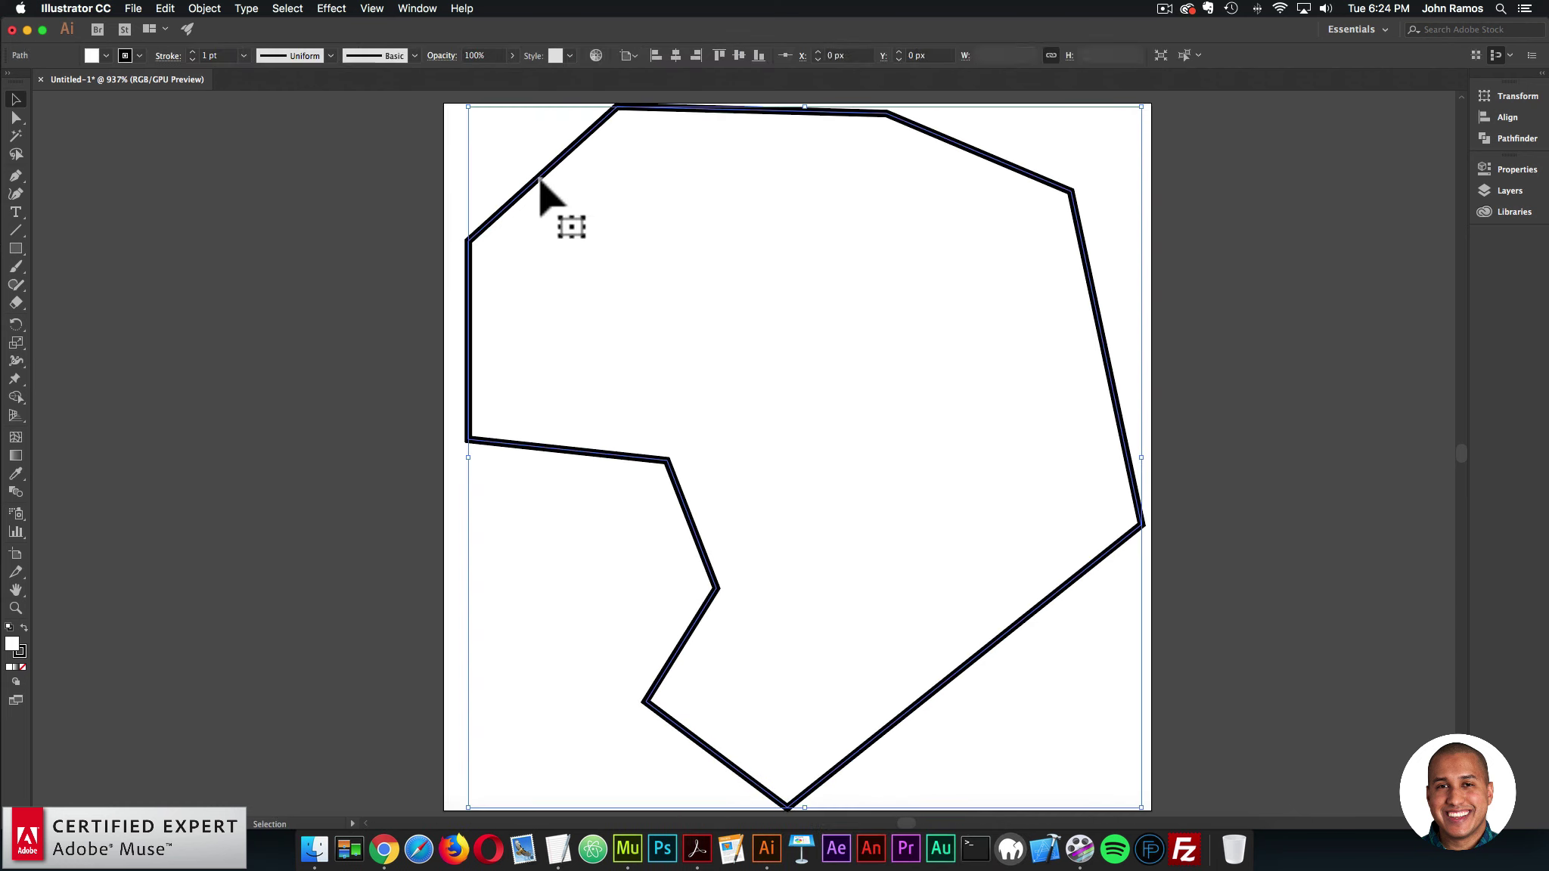
left_click(1148, 311)
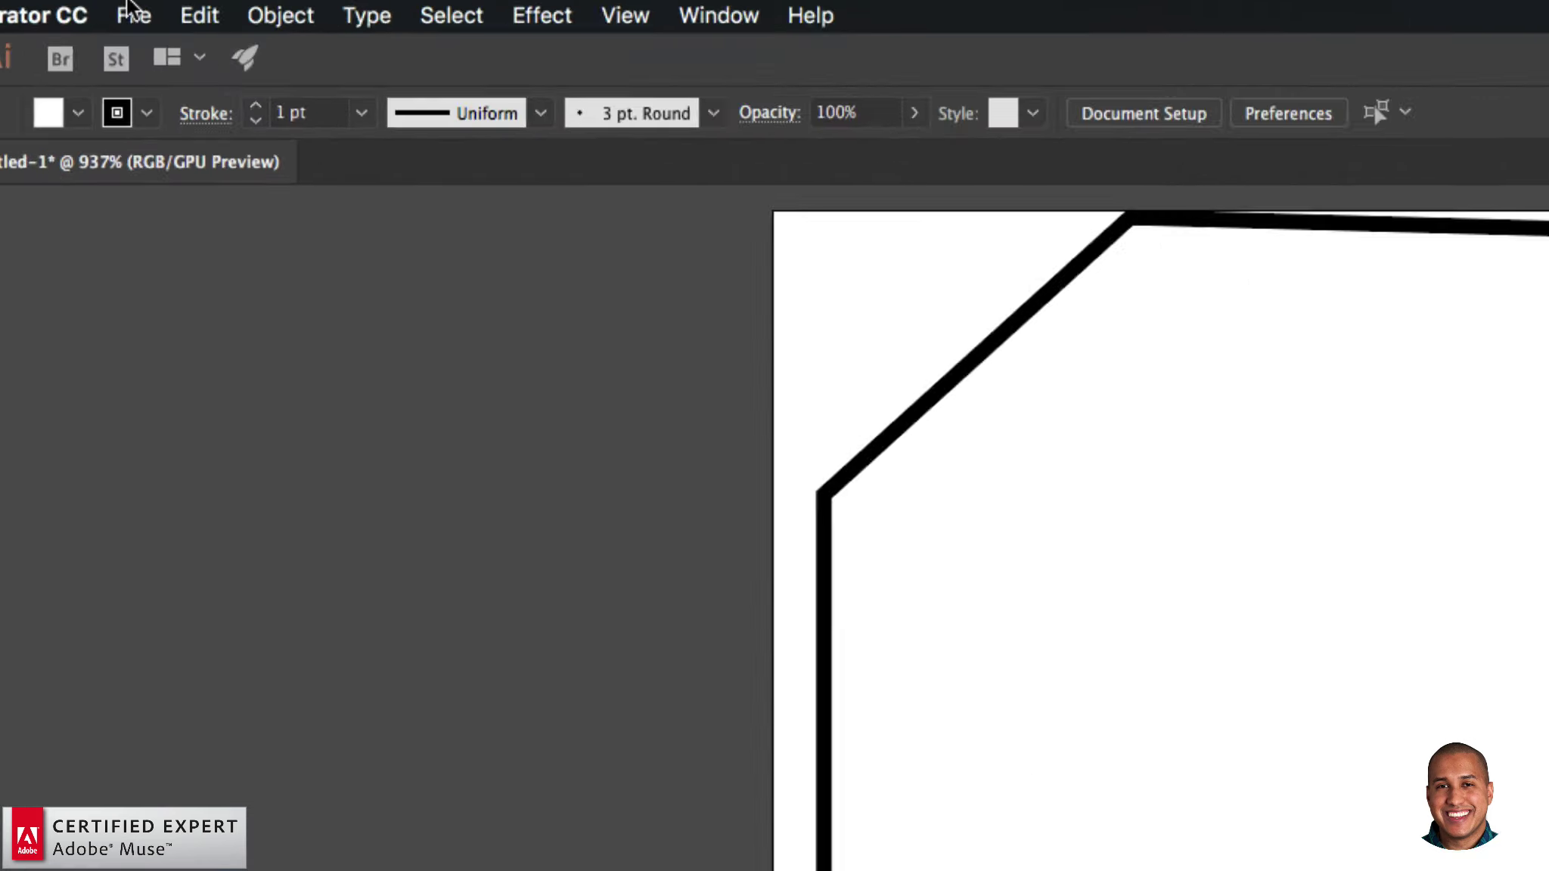
- Export the artwork with Export As in SVG format, proceeding to the SVG options
left_click(135, 9)
mouse_move(176, 253)
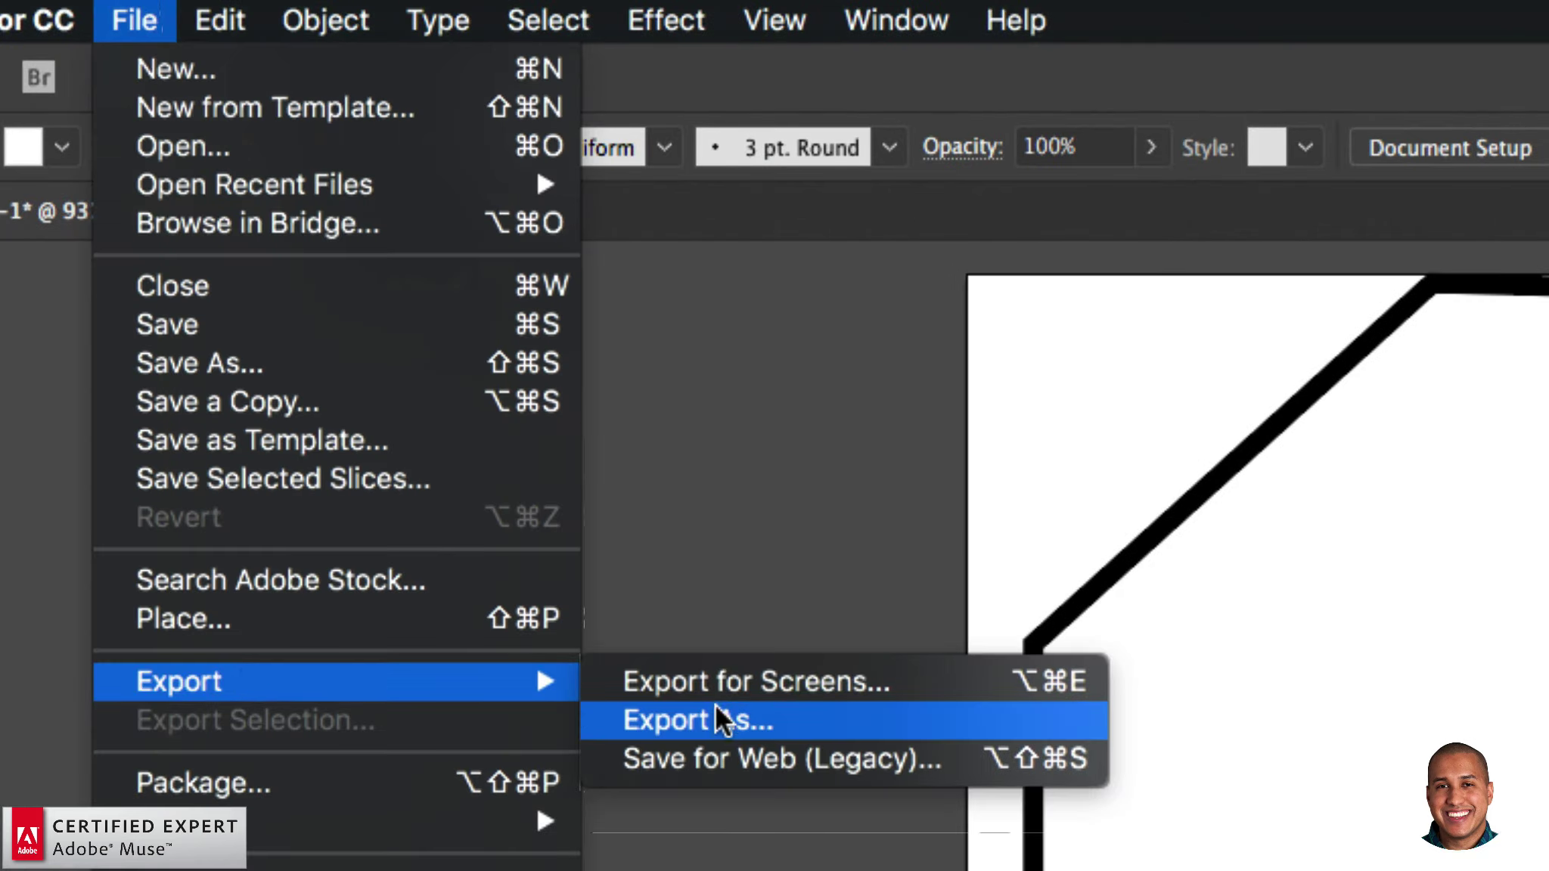
left_click(694, 719)
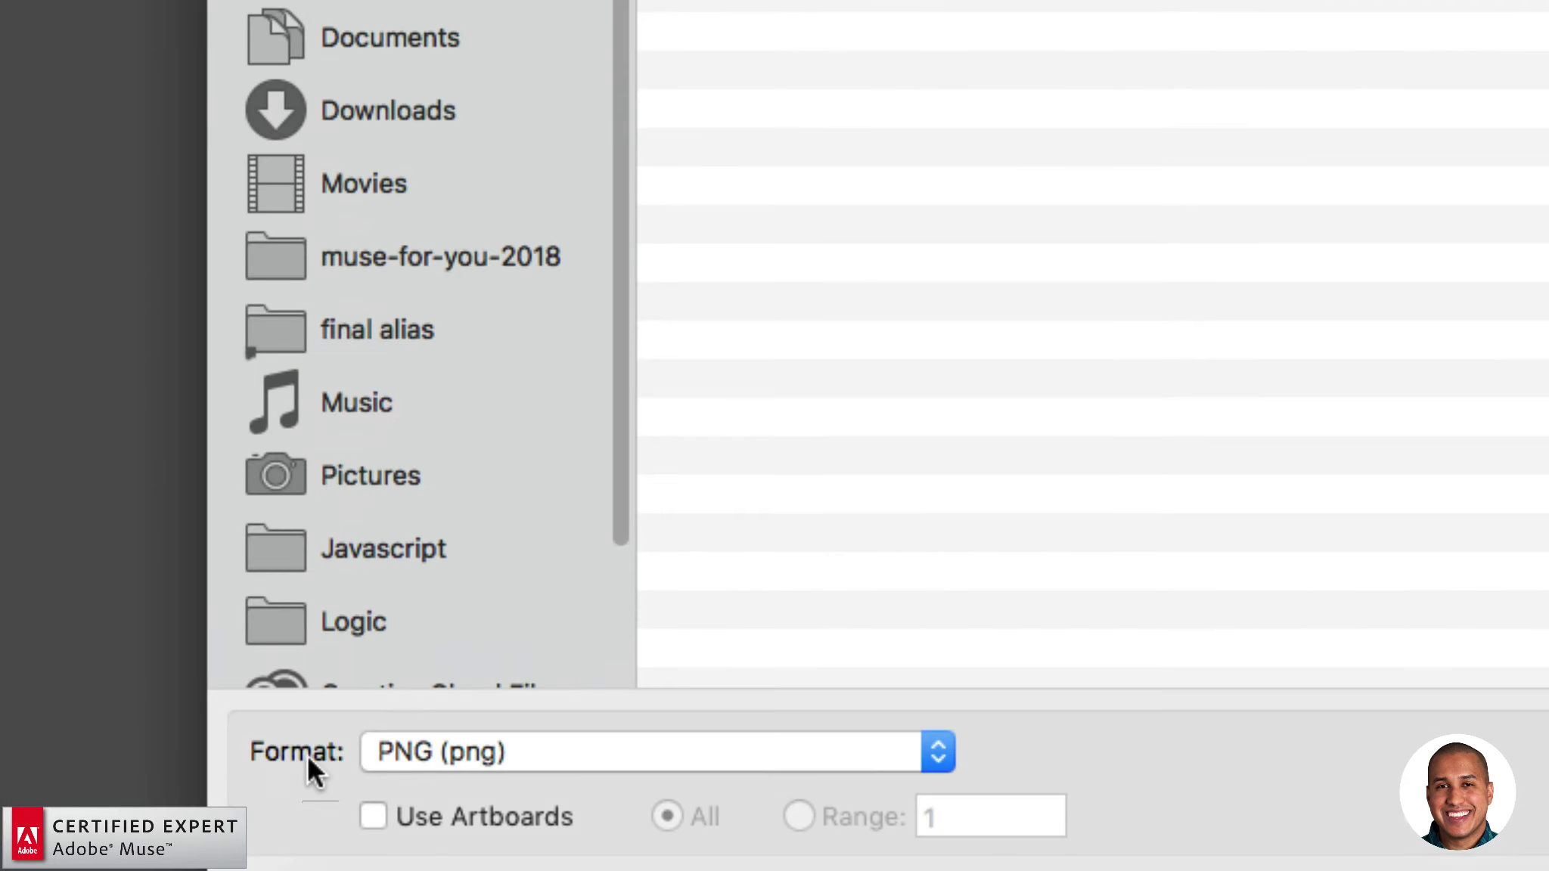
left_click(482, 752)
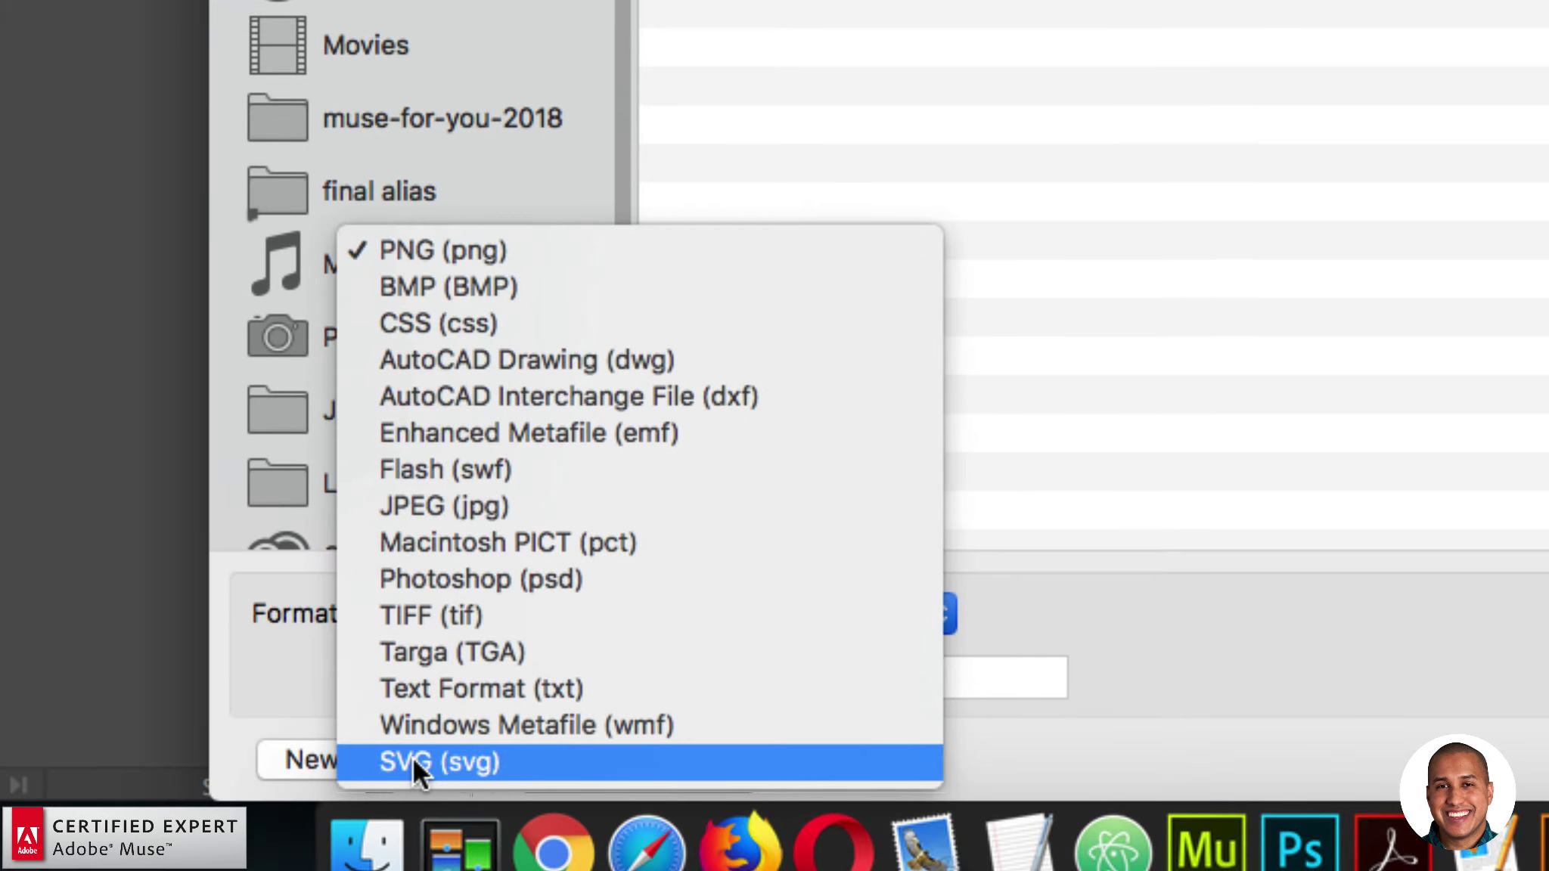
left_click(413, 757)
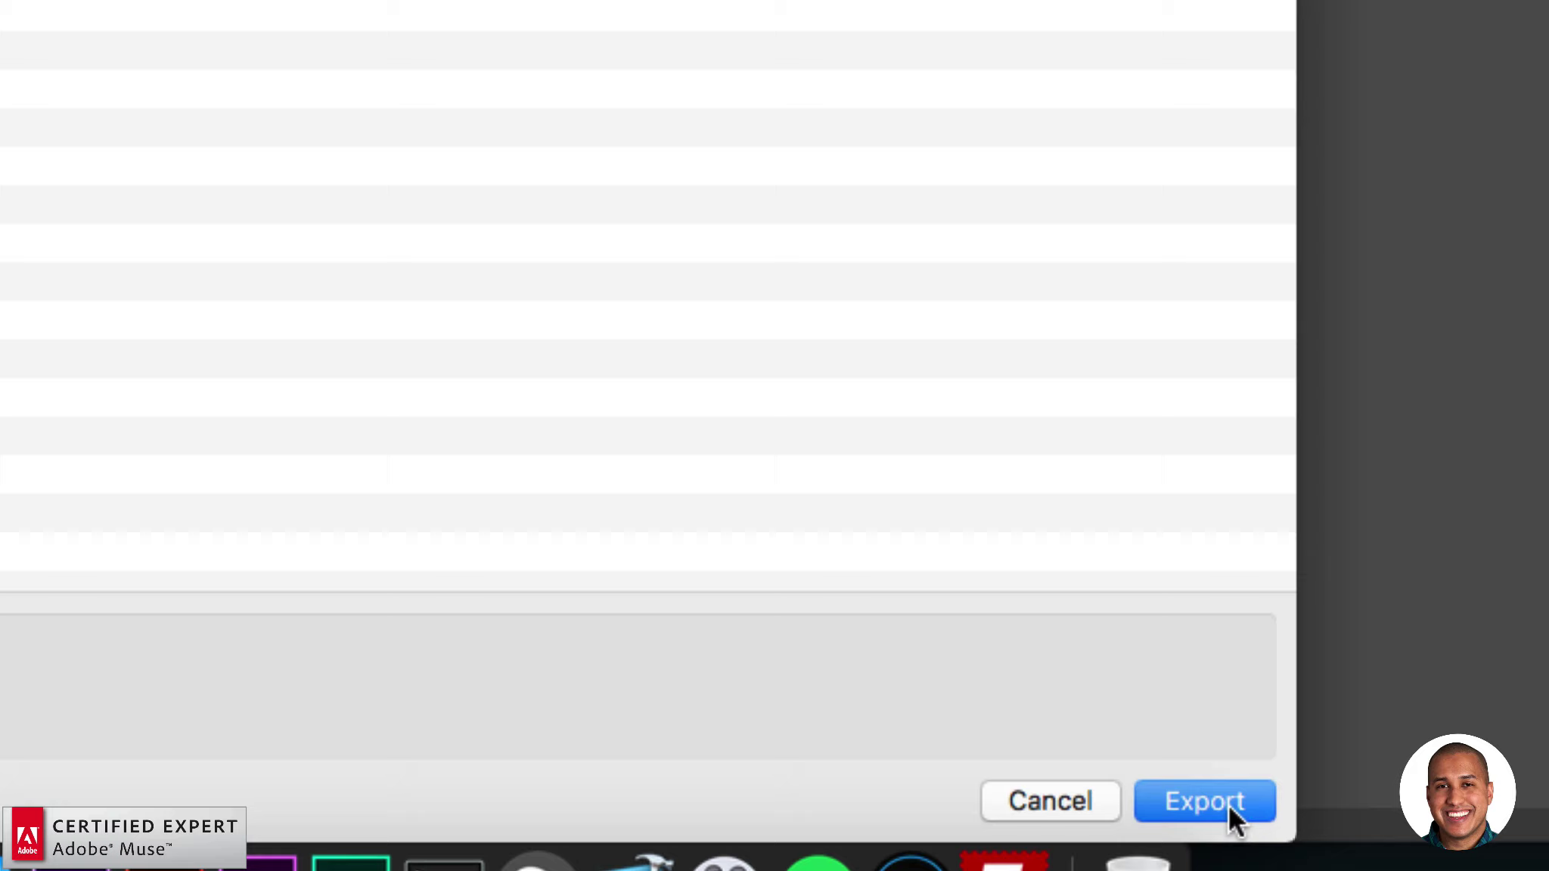
left_click(1265, 816)
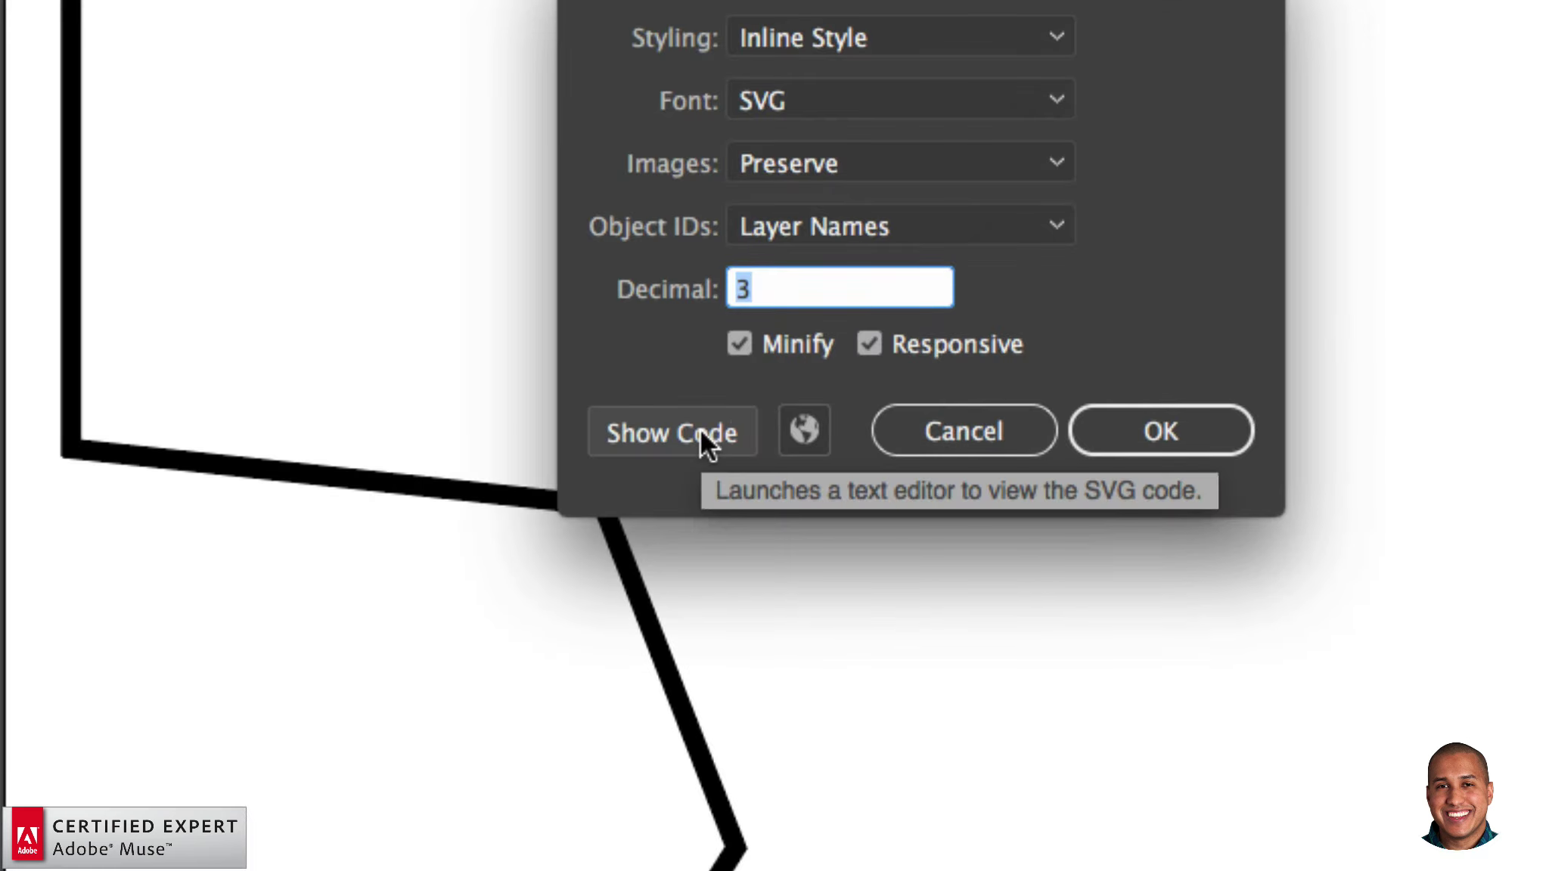
- Show the SVG code and copy all coordinates inside the polygon points attribute, from 45.5 99.505 through the closing 45.5 99.505
left_click(701, 431)
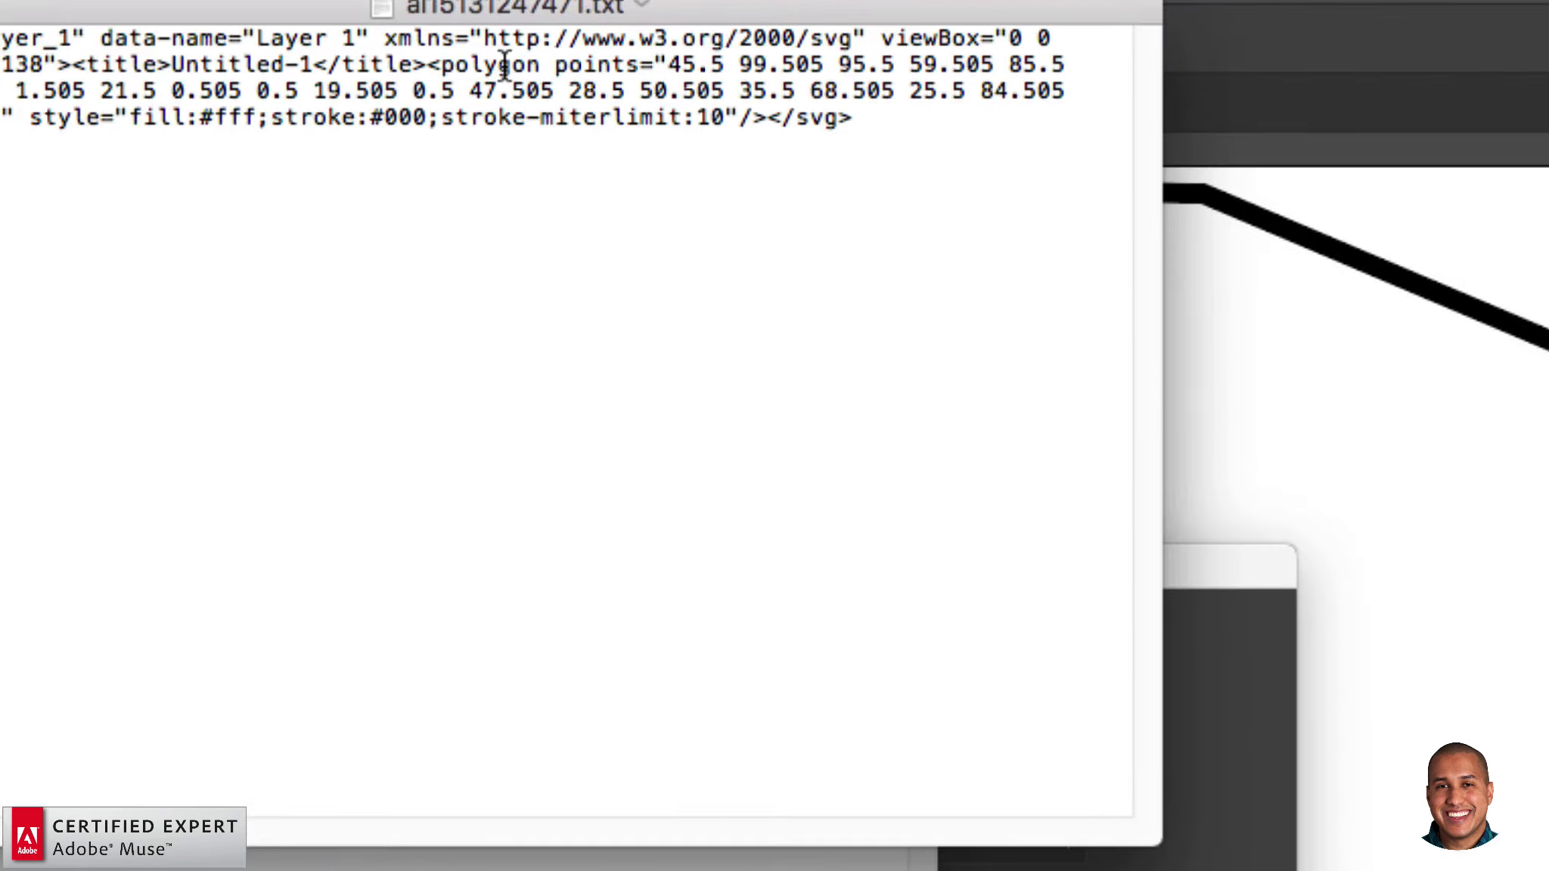
left_click_drag(441, 64, 615, 64)
left_click(641, 64)
left_click_drag(642, 64, 726, 68)
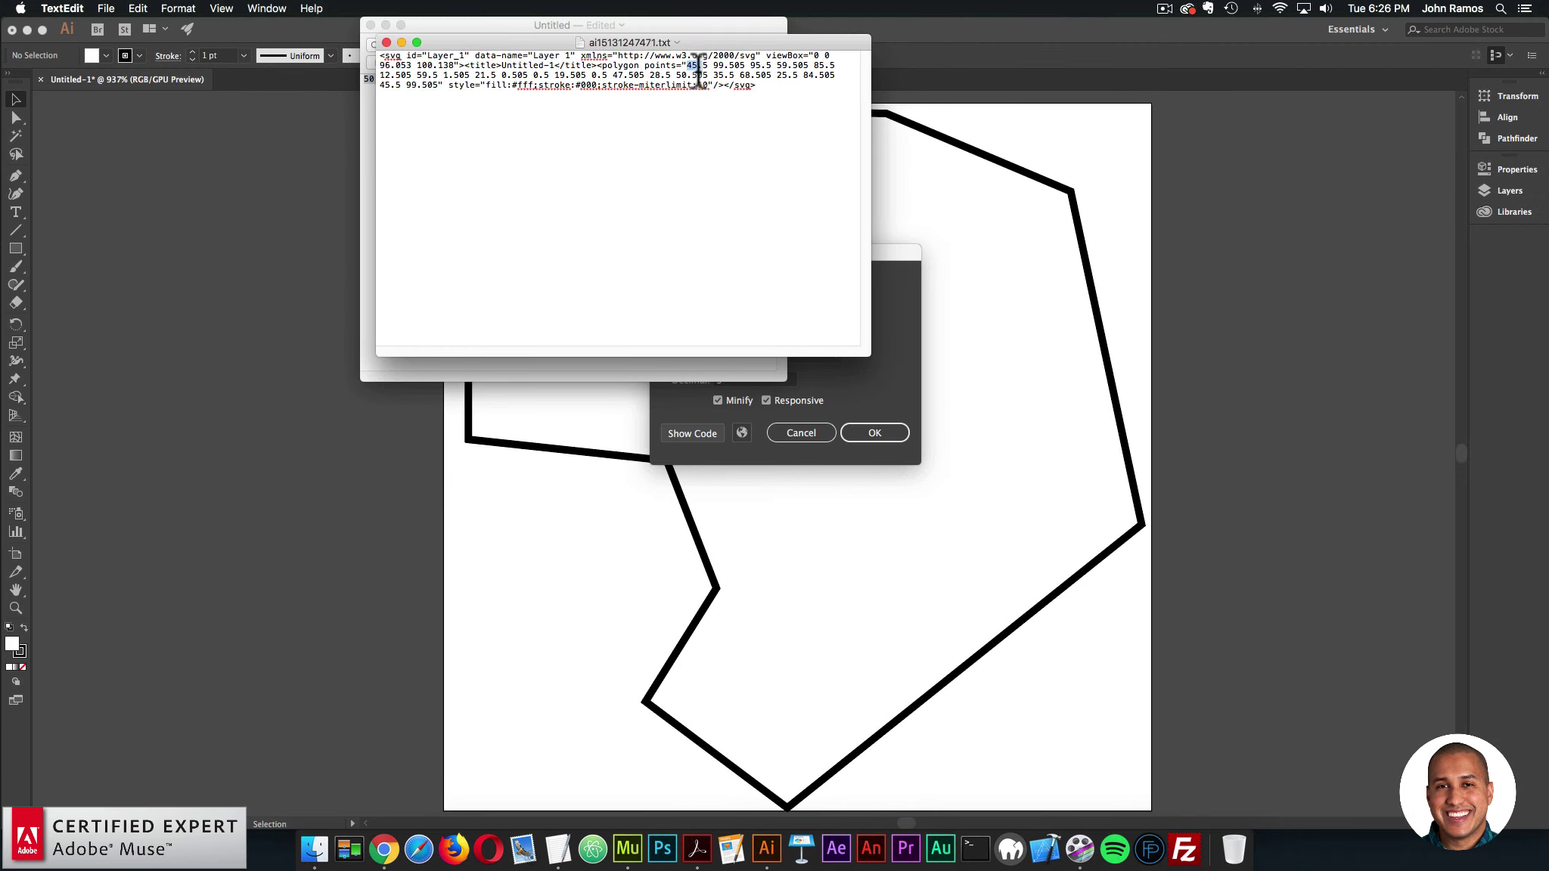
left_click_drag(697, 71, 439, 87)
key("super+c")
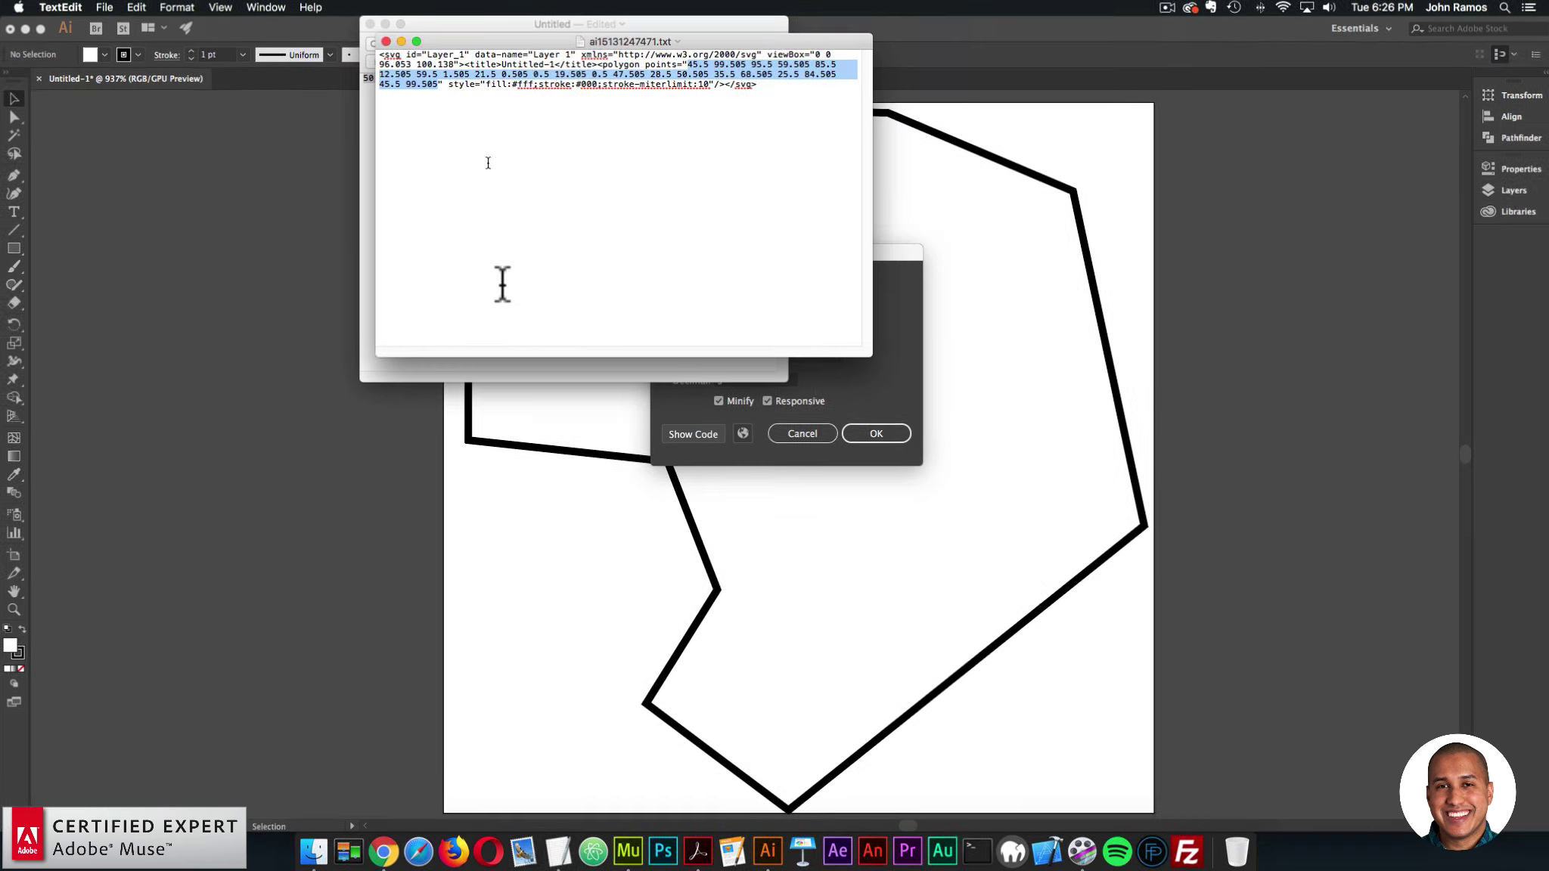
- Switch to Adobe Muse and replace the morph widget's First Polygon Points with the copied coordinates, from 45.5 99.505 through the closing 45.5 99.505
left_click(627, 816)
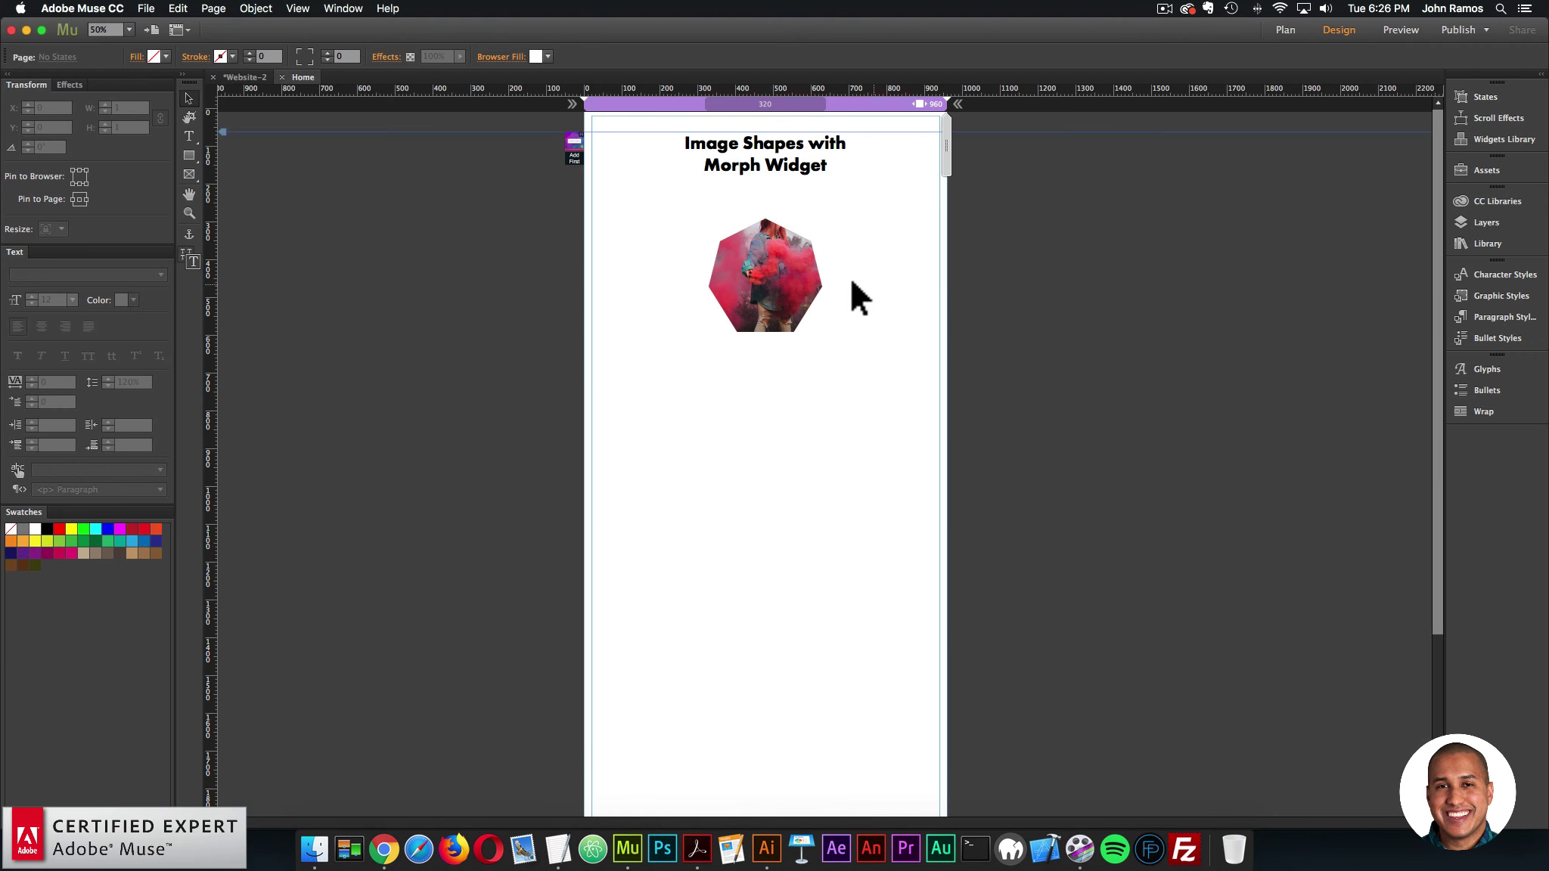
left_click(809, 242)
left_click(836, 217)
left_click(910, 588)
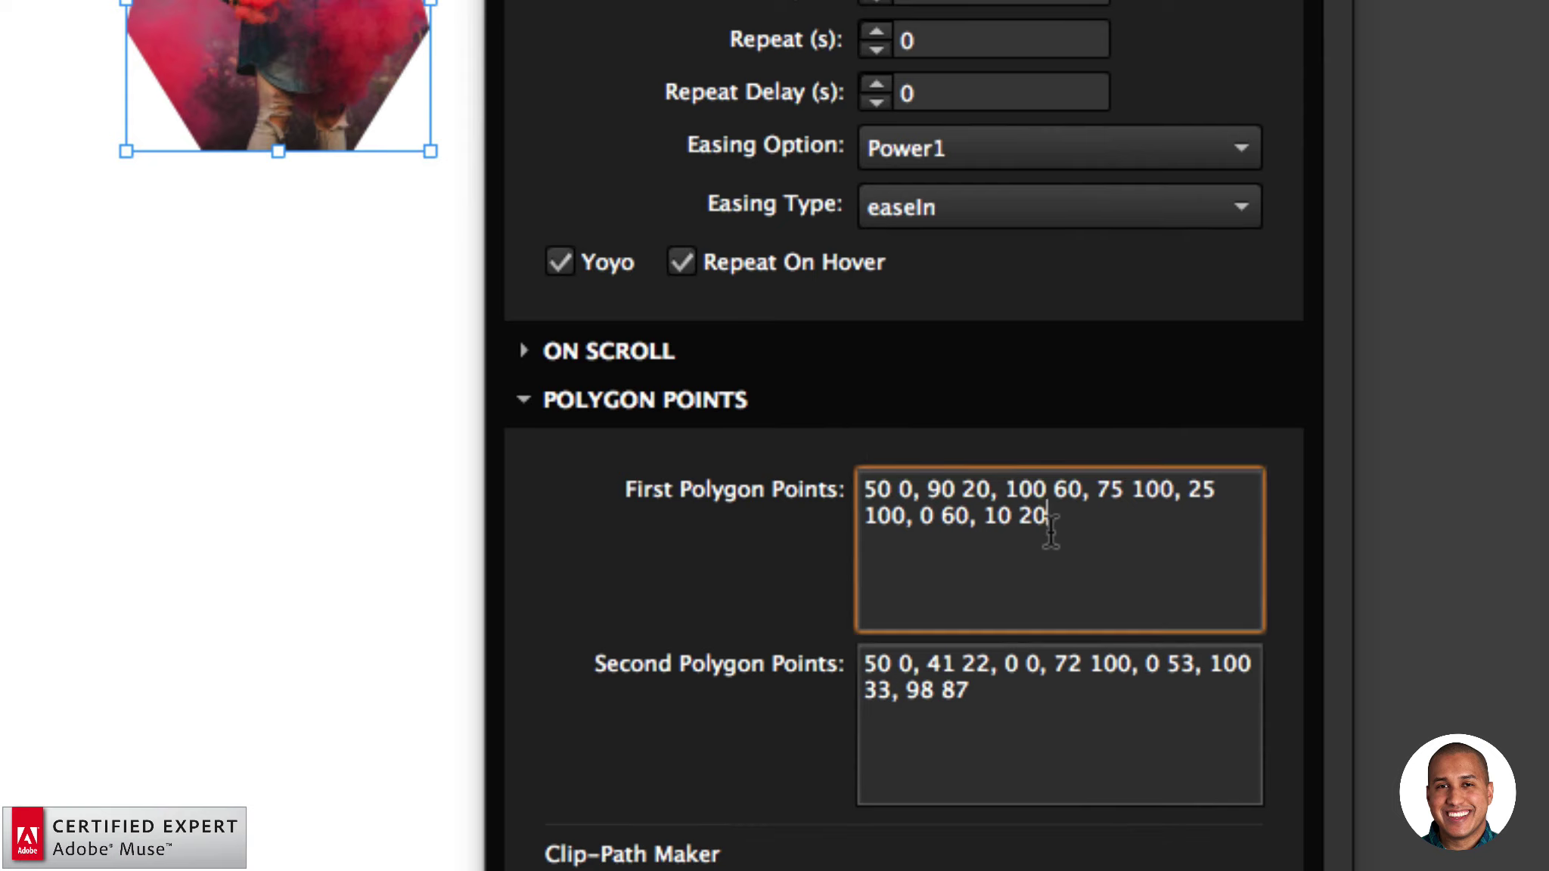
left_click_drag(1057, 472, 955, 430)
key("super+v")
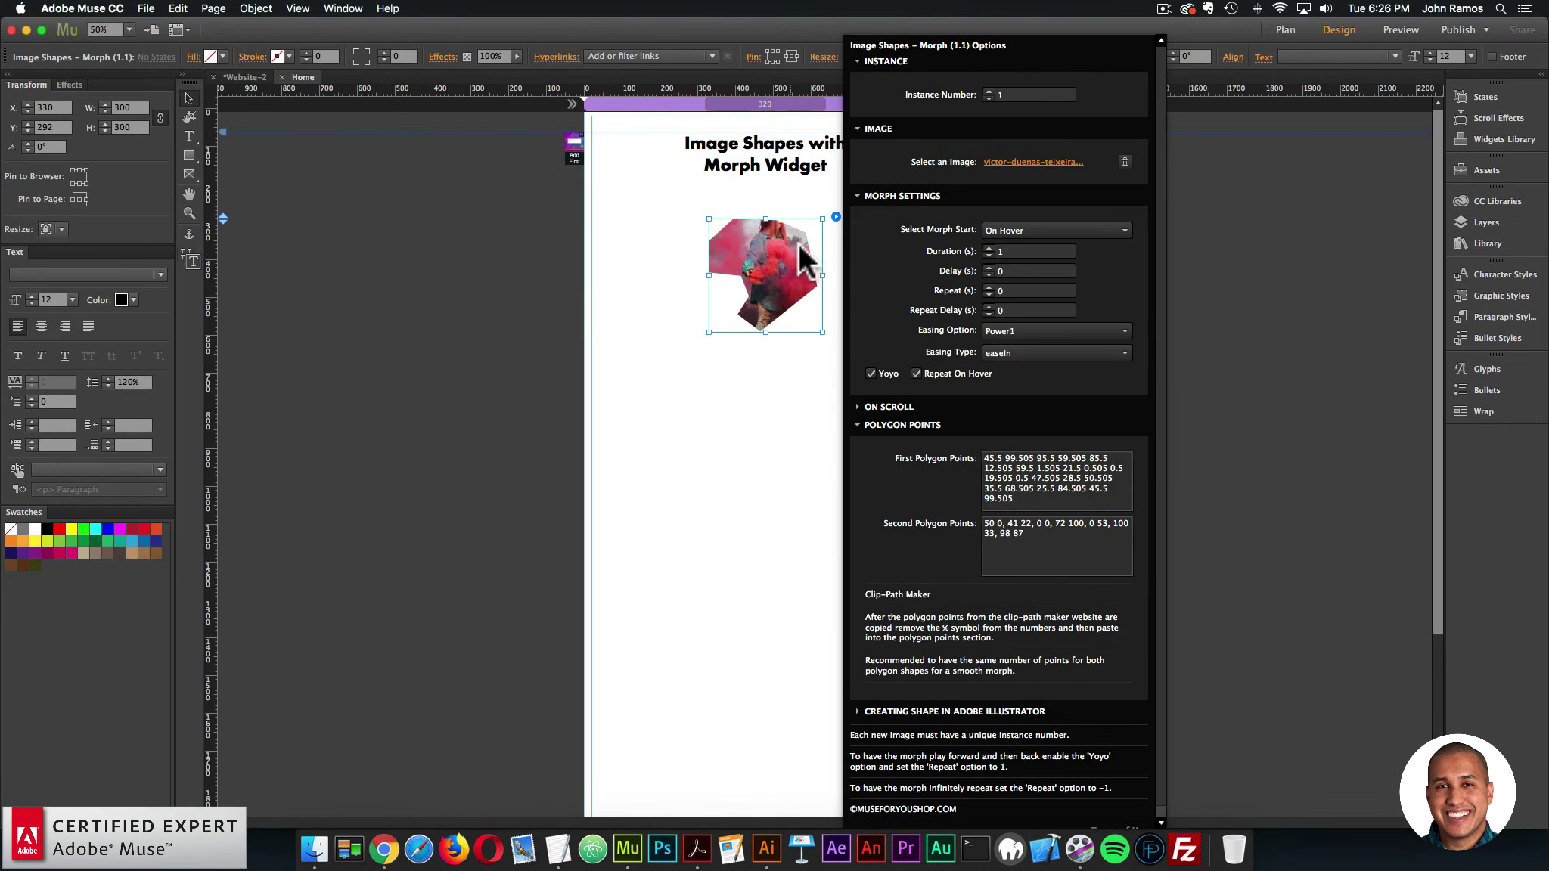
left_click(832, 273)
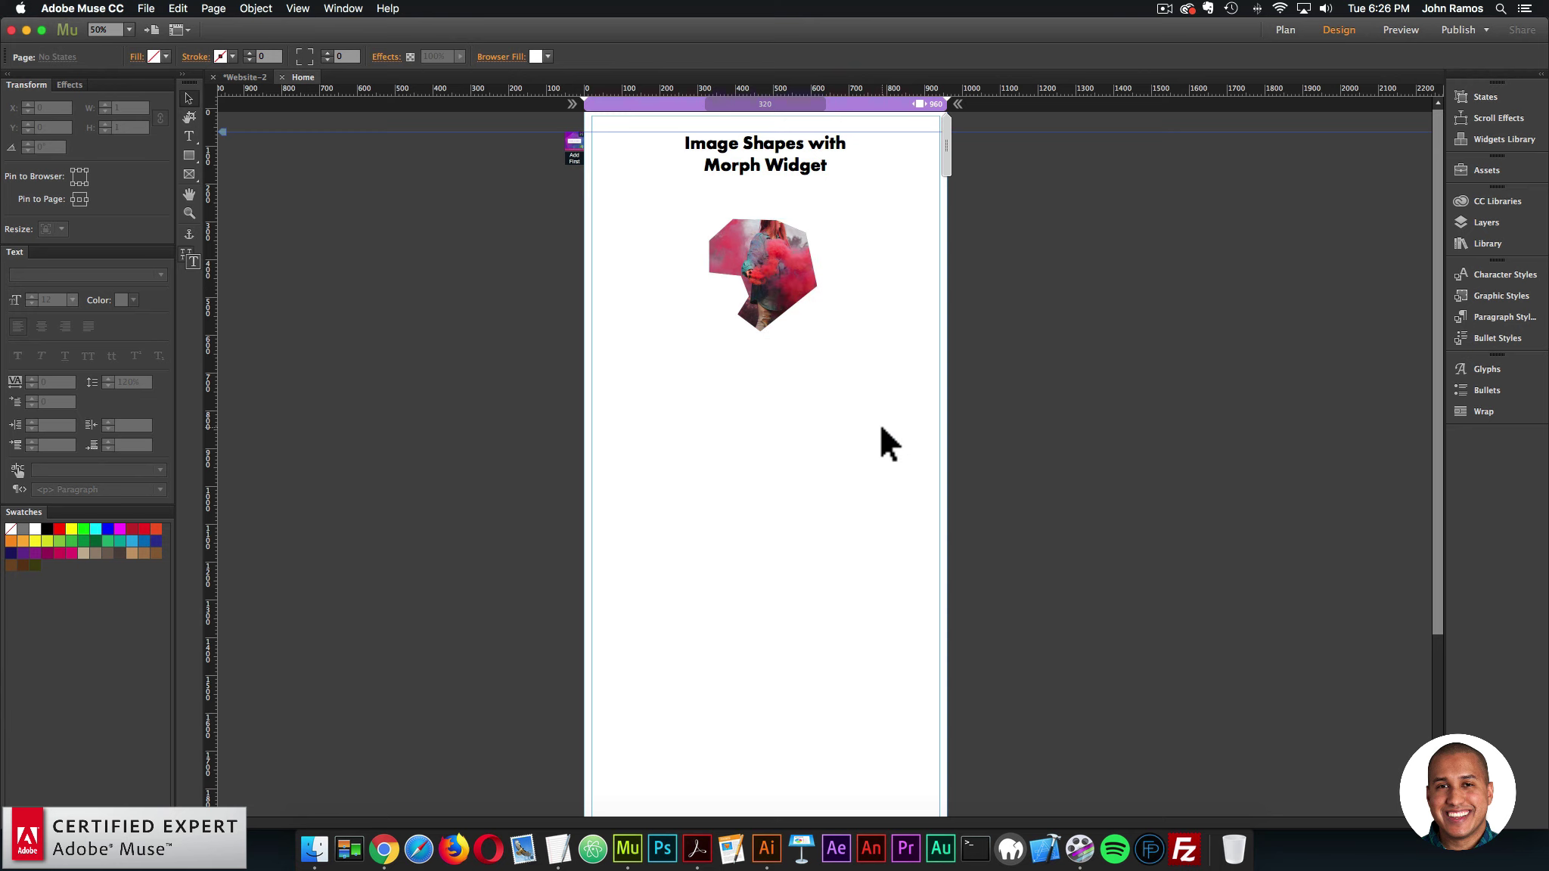
- Switch to Adobe Illustrator and move the polygon's upper-left anchor point, on the artboard's top edge, down and inward with the Direct Selection tool
left_click(771, 851)
left_click(800, 433)
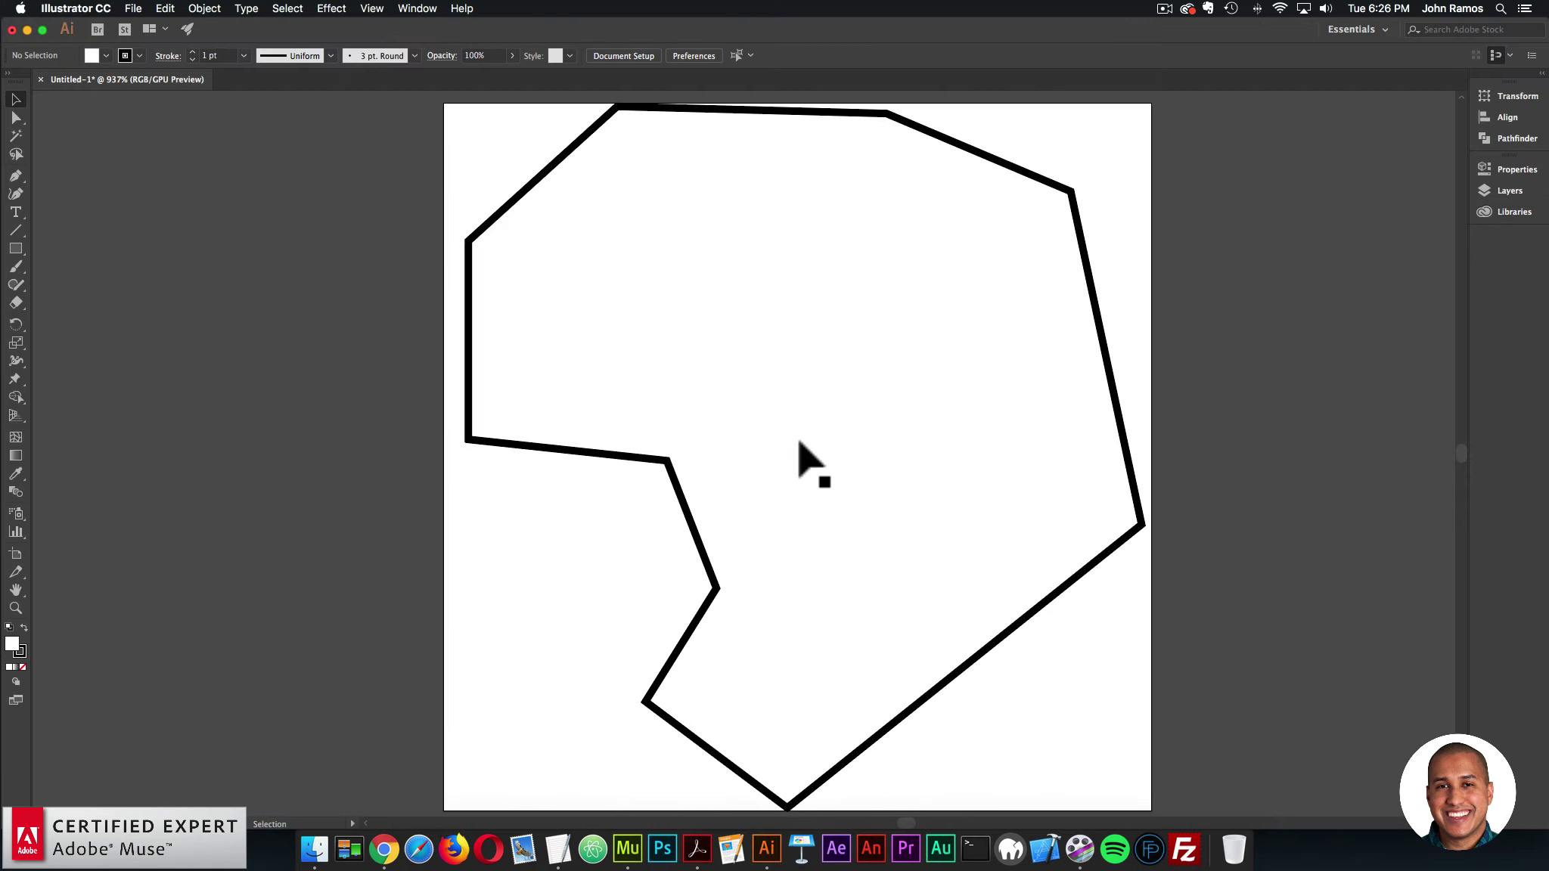
key("super+minus")
key("super+minus")
key("v")
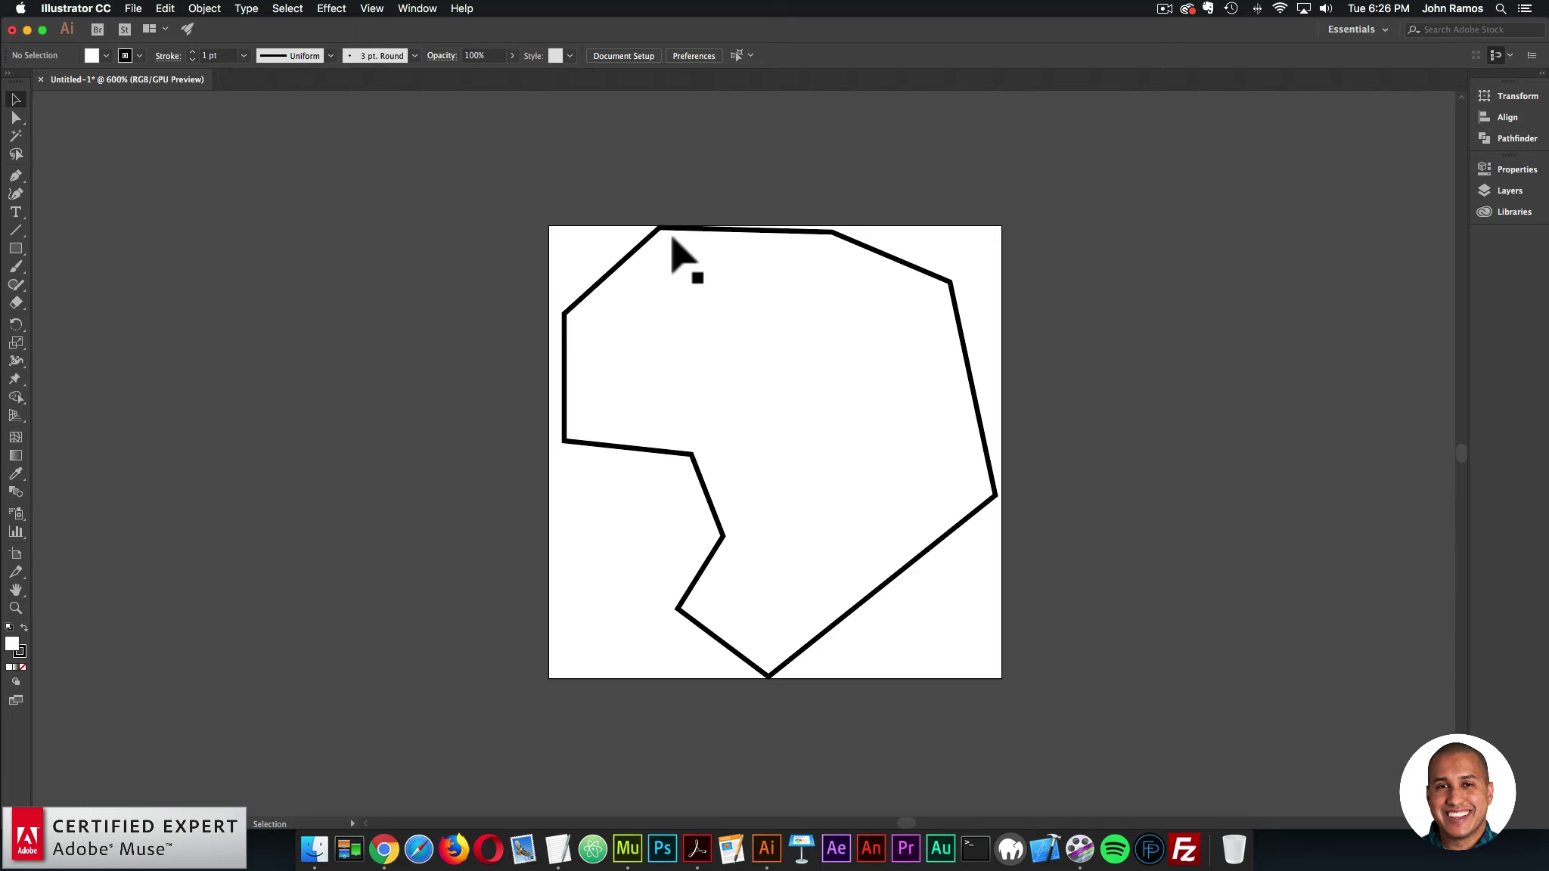
left_click(663, 231)
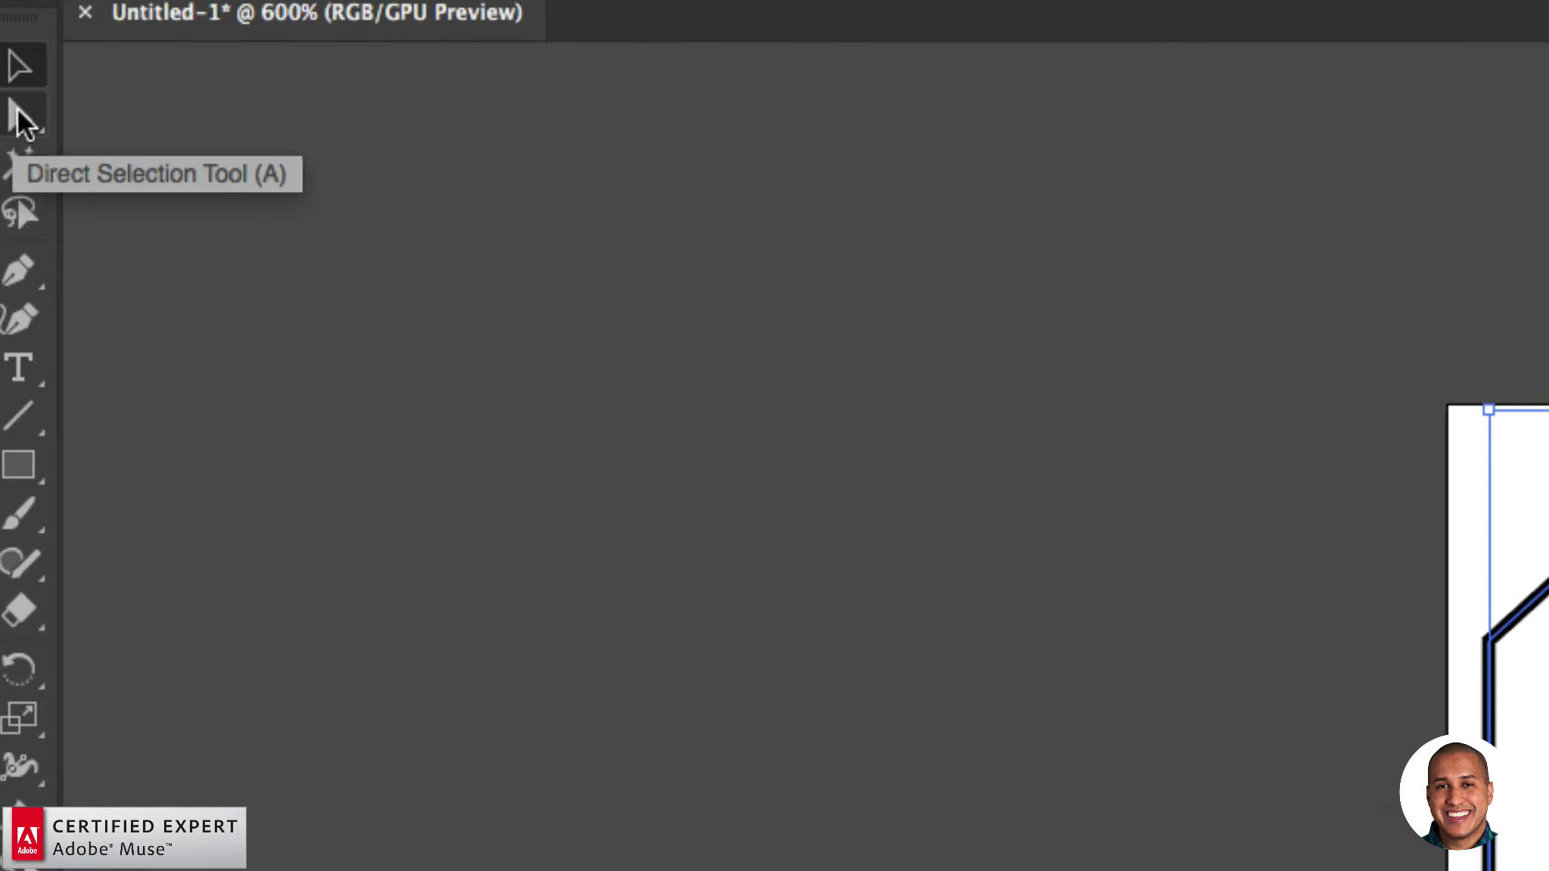
left_click(18, 114)
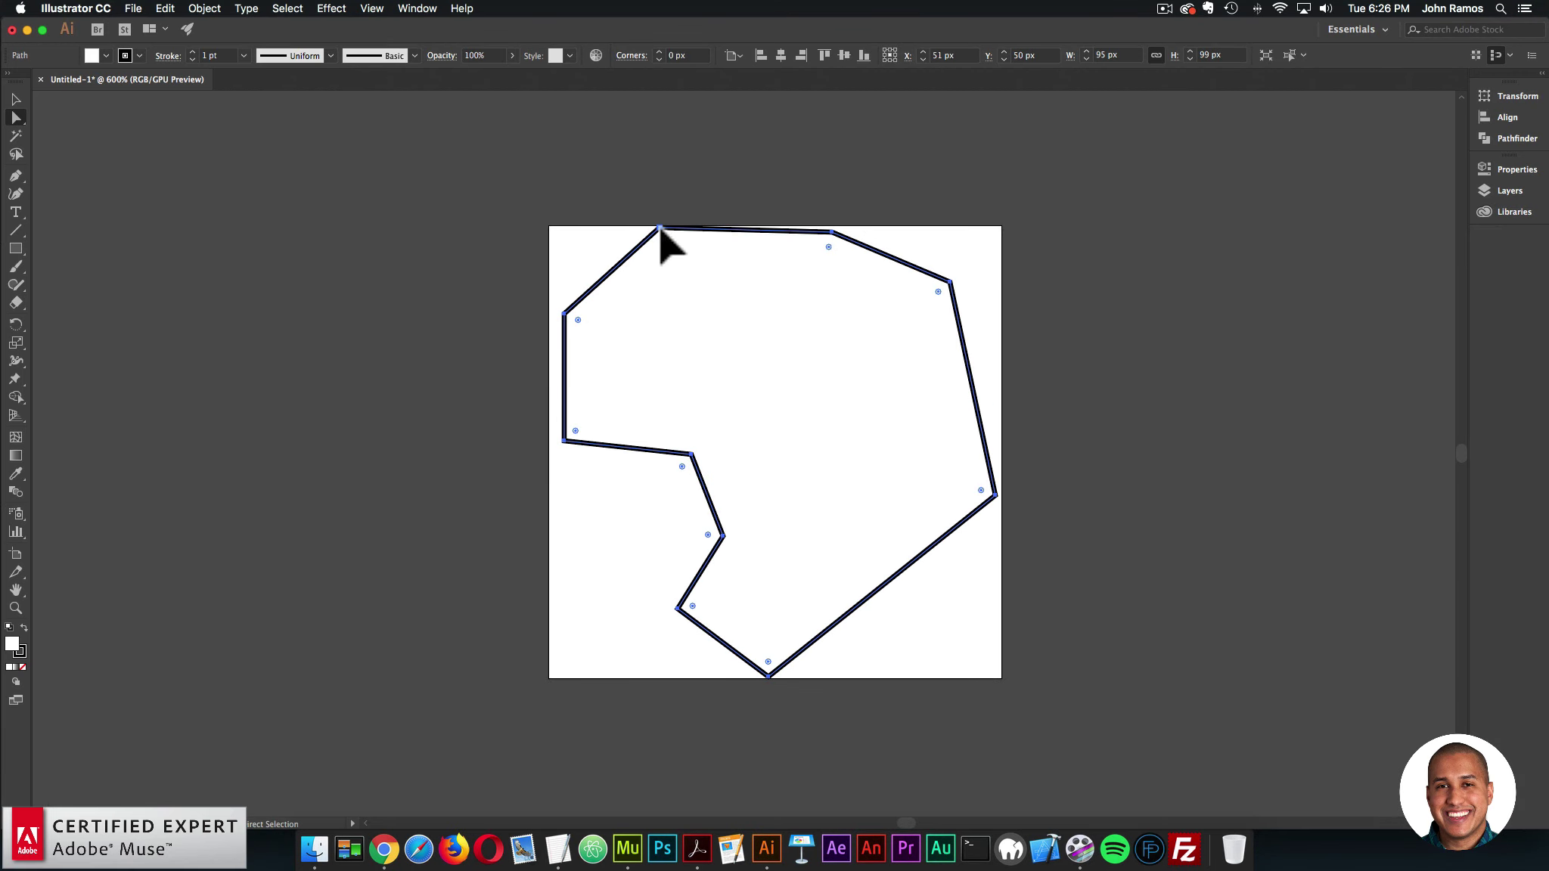
left_click_drag(660, 228, 702, 304)
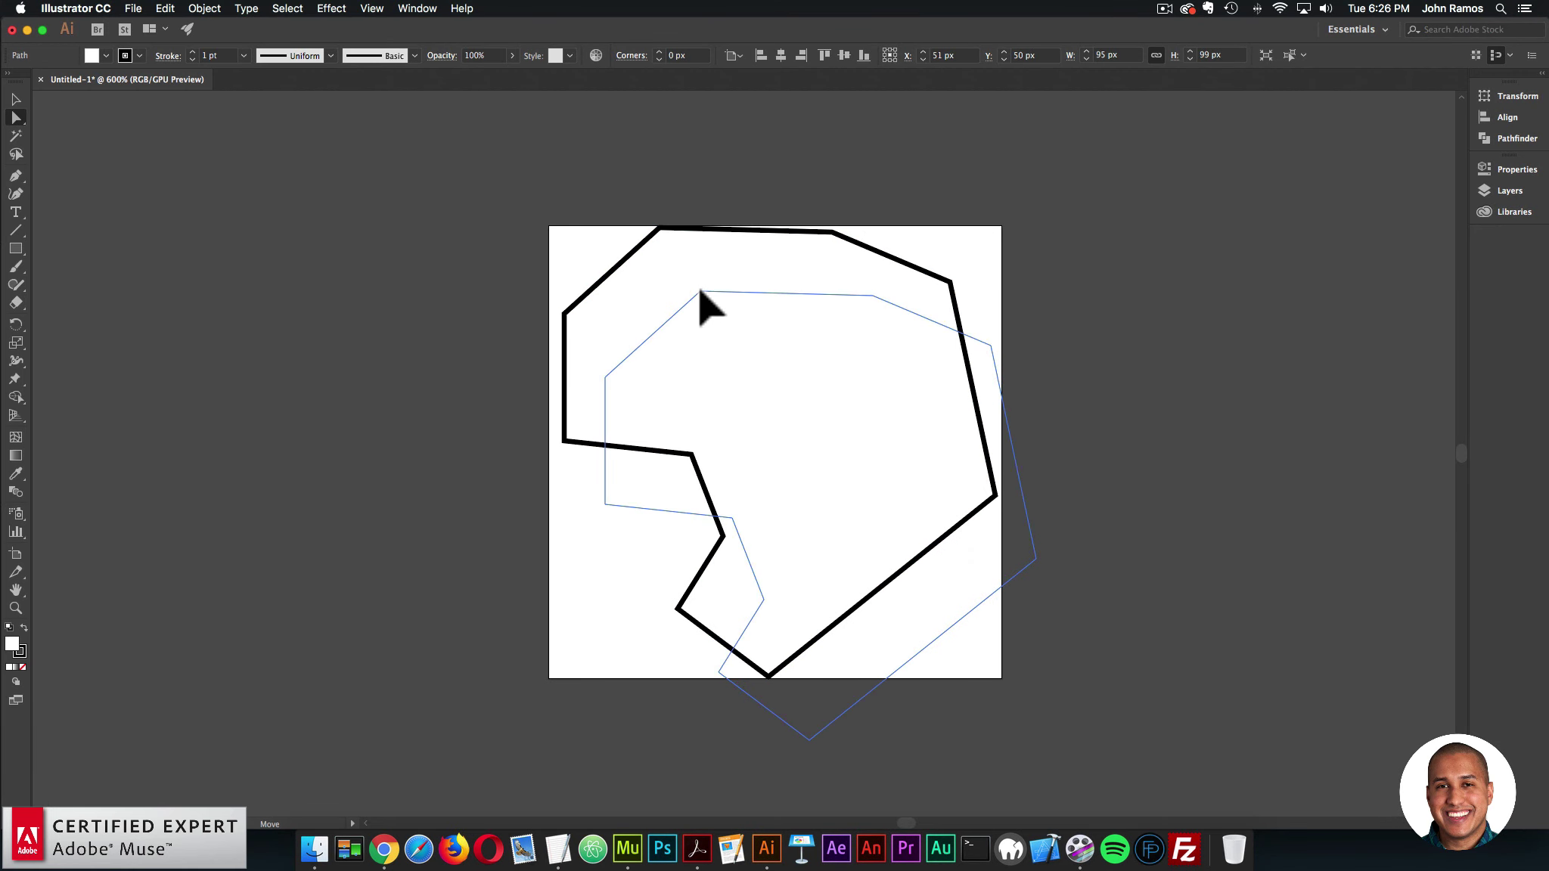
key("super+z")
left_click(661, 228)
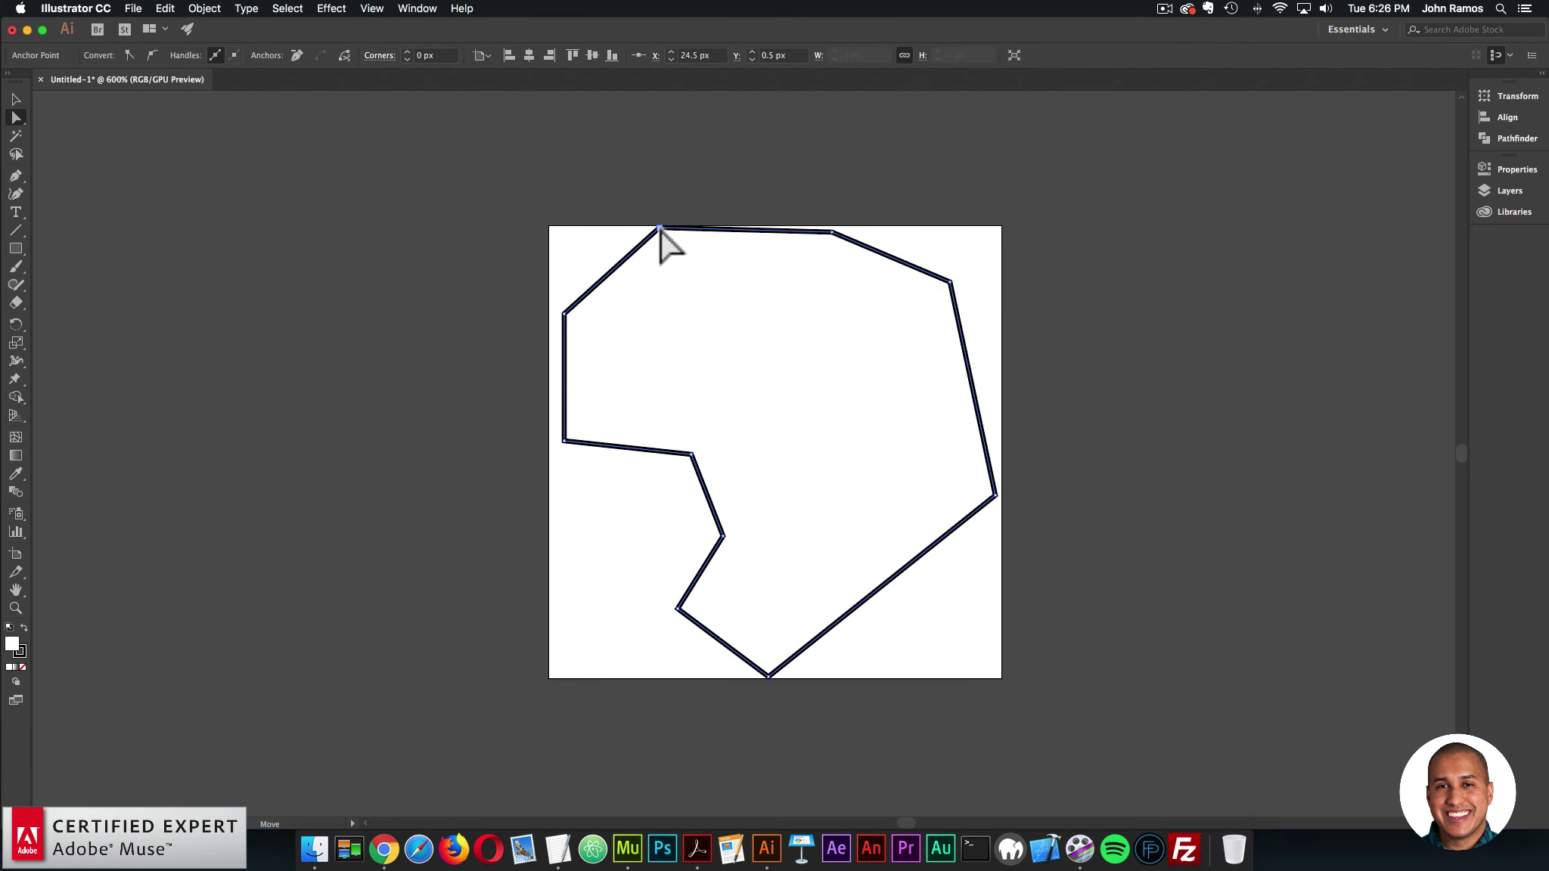
left_click_drag(660, 229, 750, 358)
- Move the upper-right anchor to about X 72.5, Y 34.5 px, the bottom anchor to about X 92.5, Y 96.5 px, and shift two lower-left anchors
left_click_drag(950, 284, 877, 382)
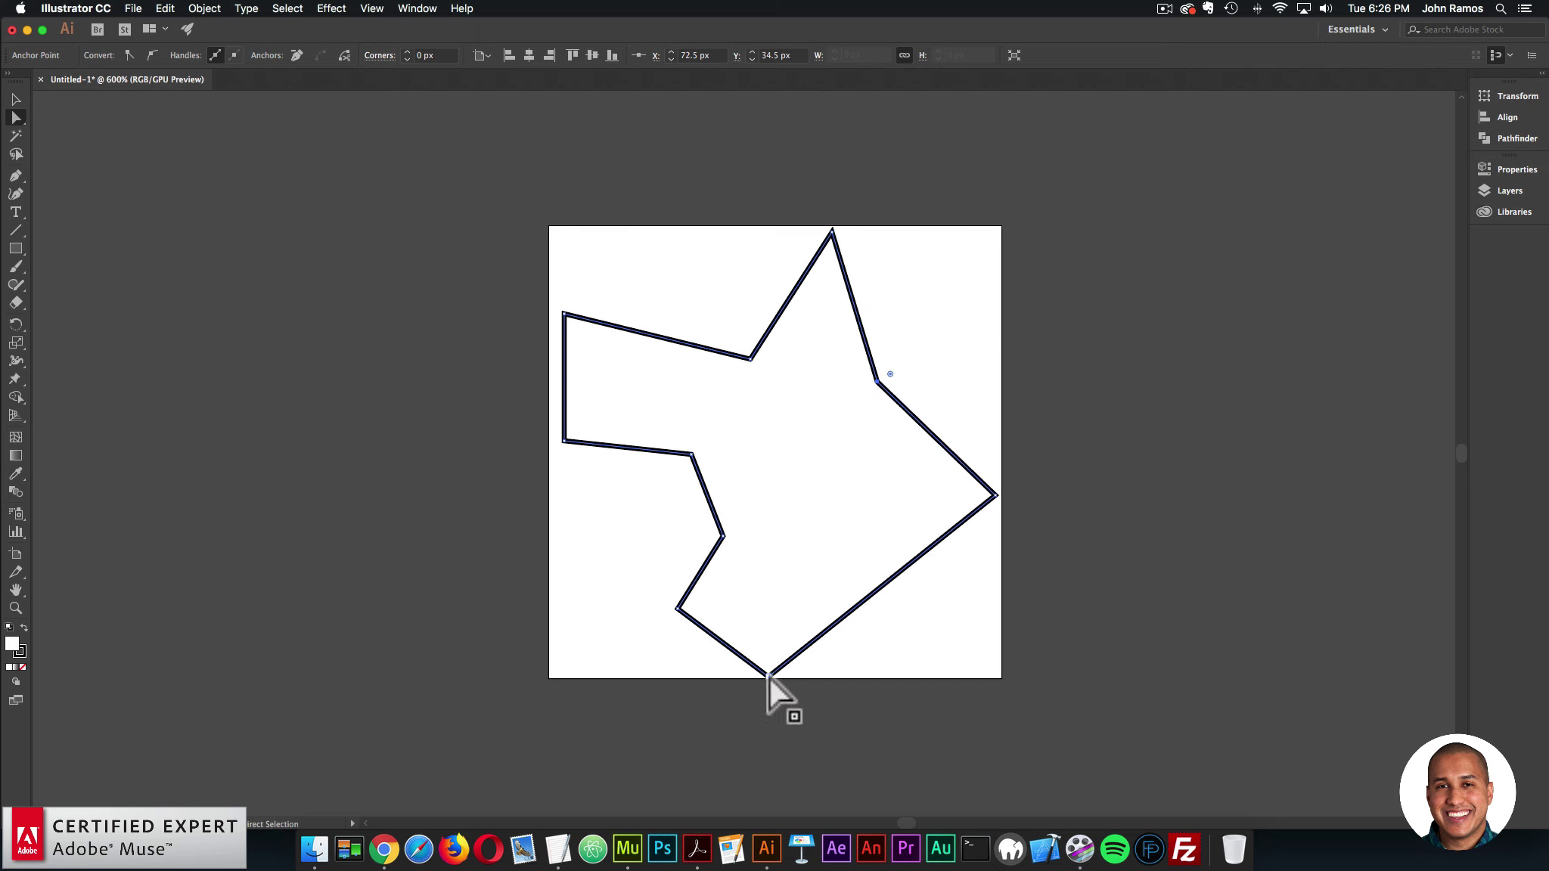
left_click_drag(770, 676, 969, 663)
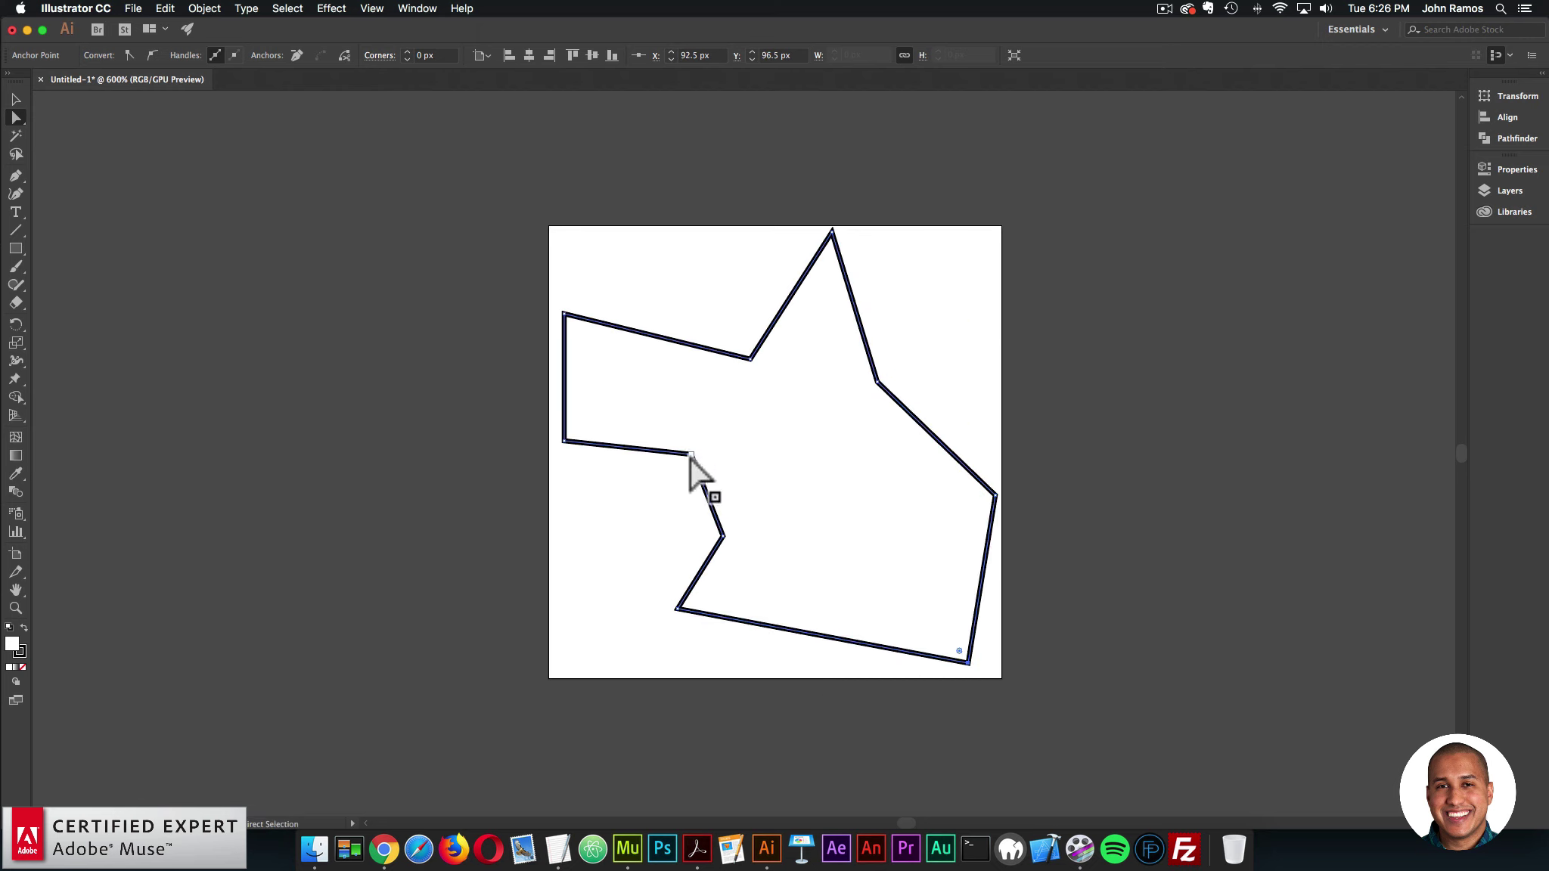
mouse_move(691, 454)
left_mouse_down()
mouse_move(622, 503)
mouse_move(673, 432)
left_mouse_up()
left_click(976, 371)
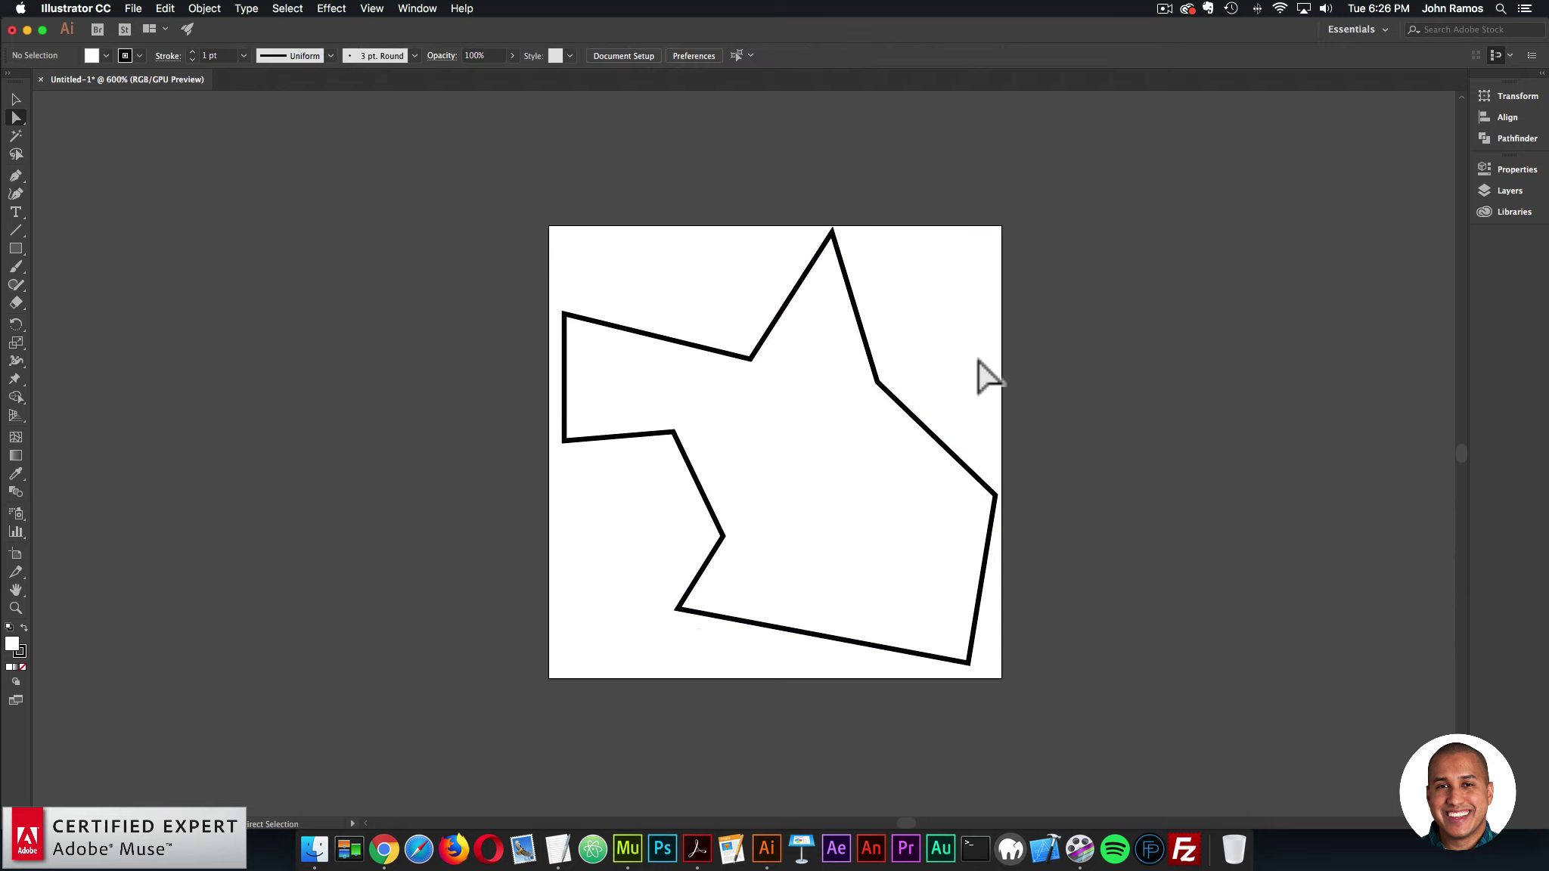
left_click(697, 599)
left_click_drag(682, 612, 824, 521)
left_click(1186, 657)
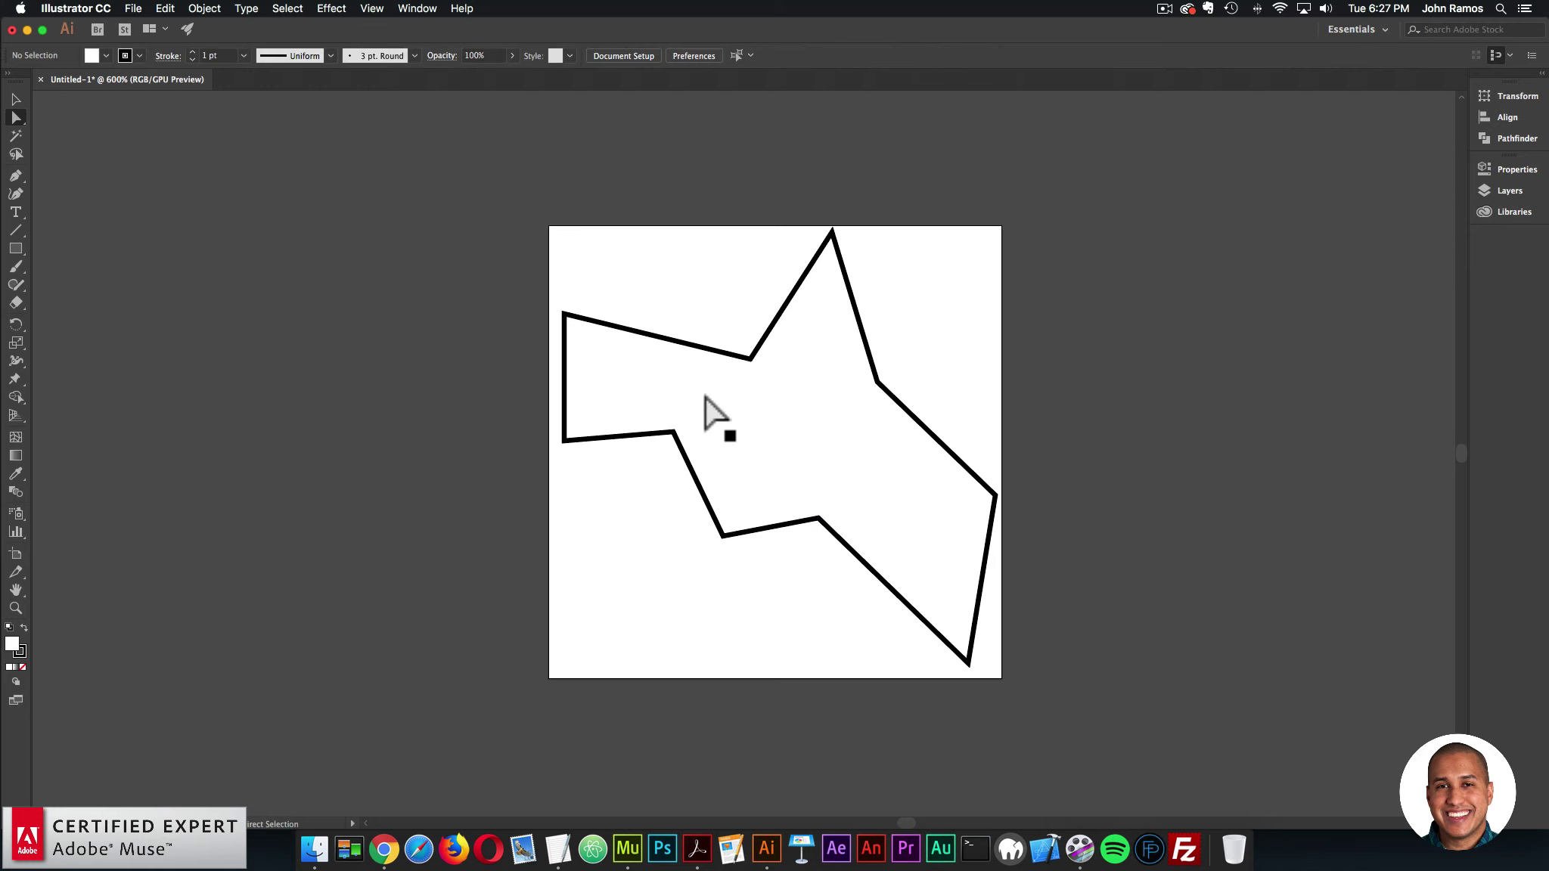
- Move the top anchor to about X 41.5, Y 2.5 px, the left notch anchor to about X 14.5, Y 81.5 px, and lower the two neighbouring anchors
left_click_drag(832, 233, 736, 236)
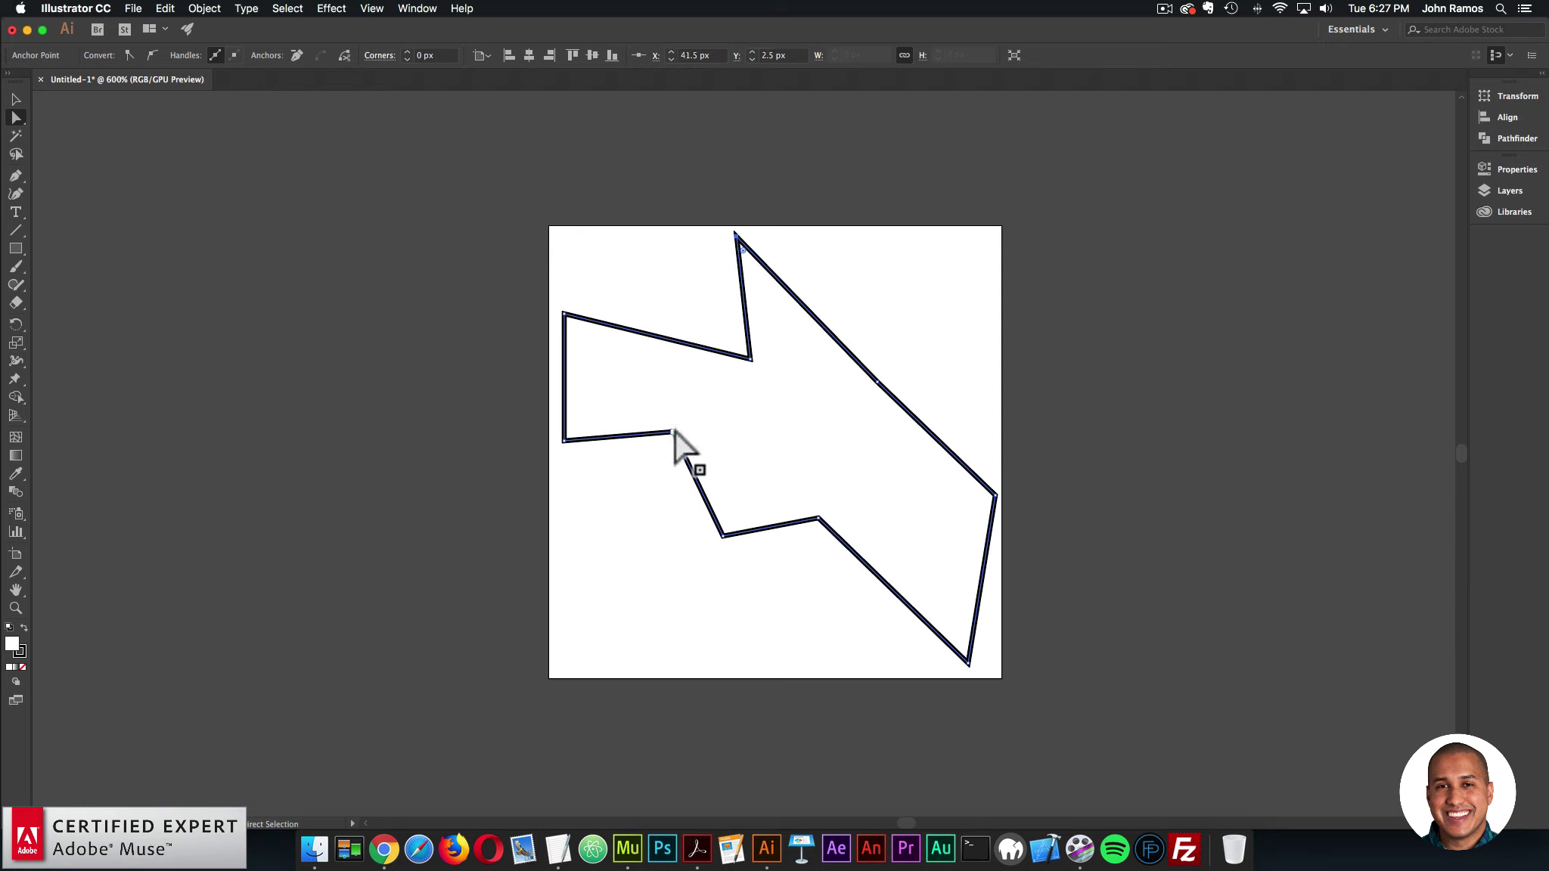
left_click_drag(673, 432, 615, 595)
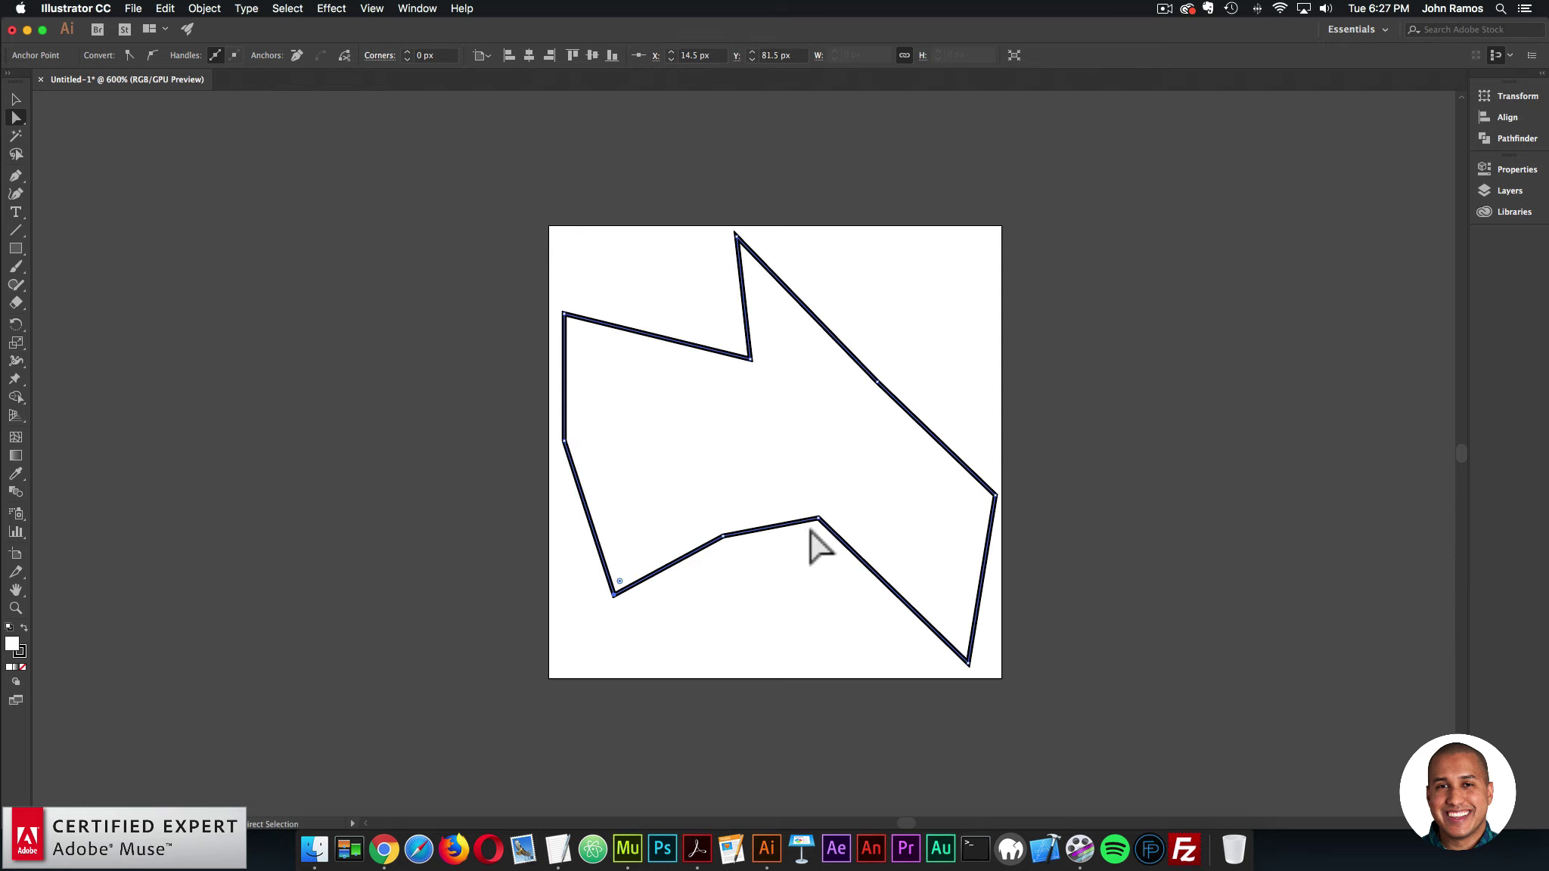
left_click_drag(818, 519, 817, 613)
left_click_drag(723, 536, 727, 567)
left_click(1134, 416)
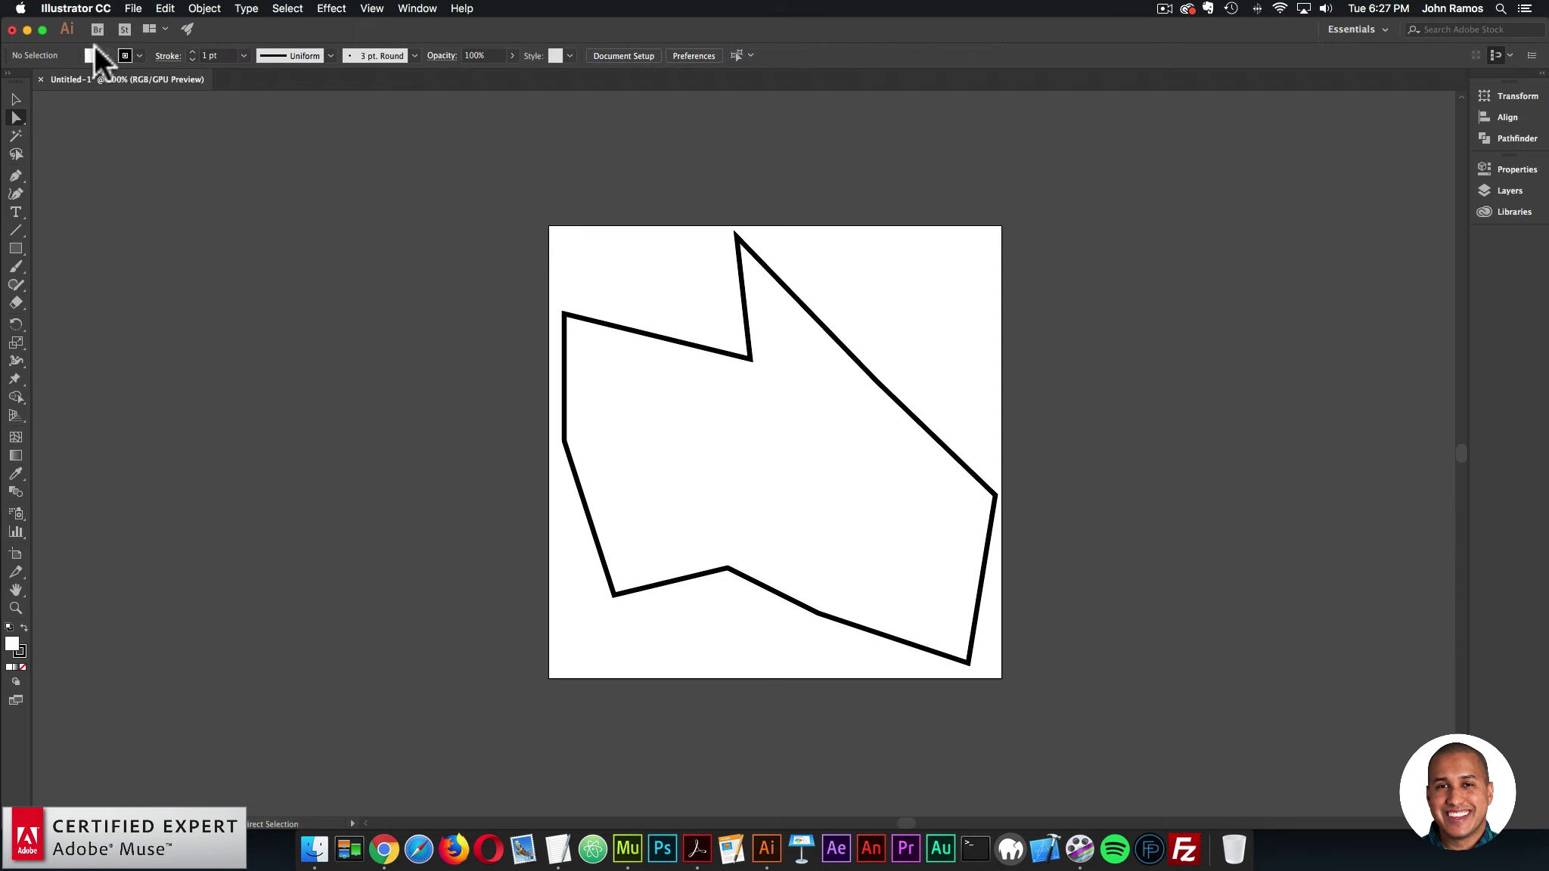
- Export the reshaped polygon with Export As in SVG format as Untitled-1.svg, proceeding to the SVG options
left_click(132, 9)
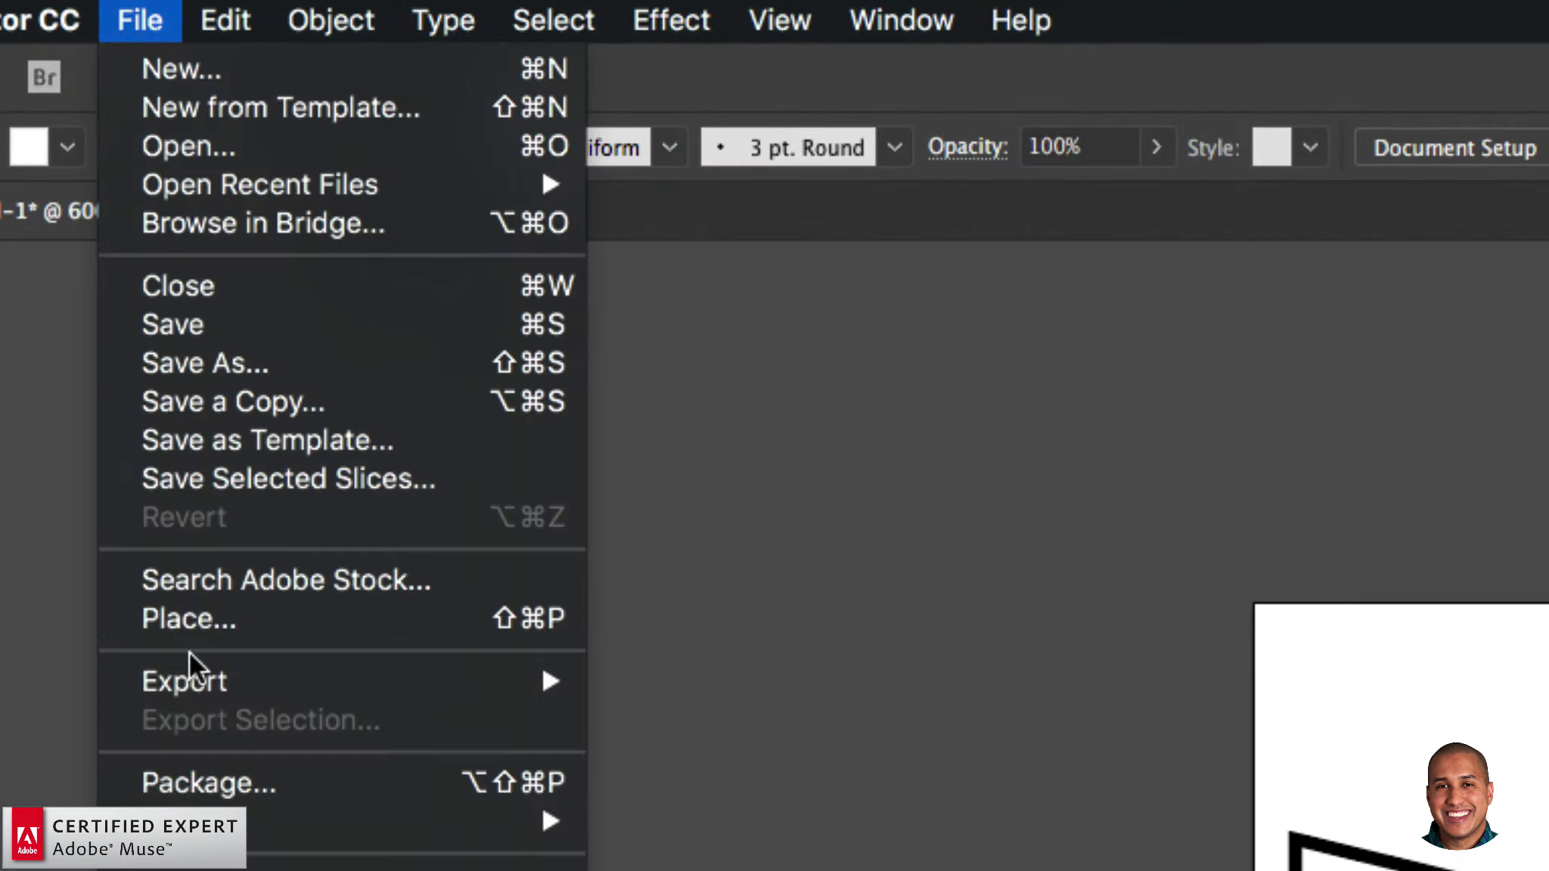
mouse_move(301, 255)
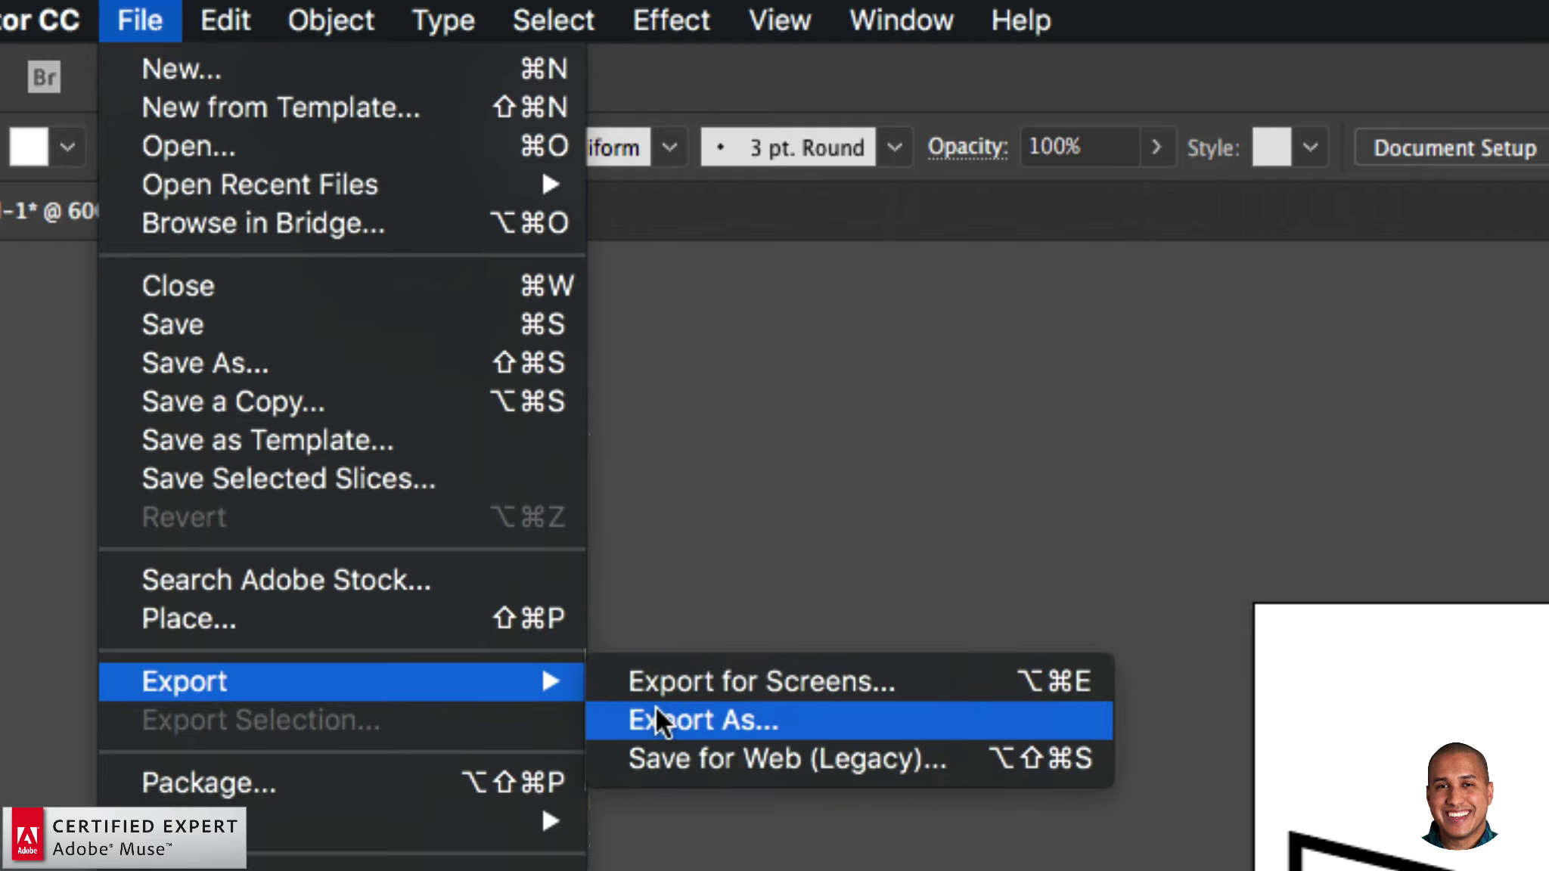
left_click(656, 708)
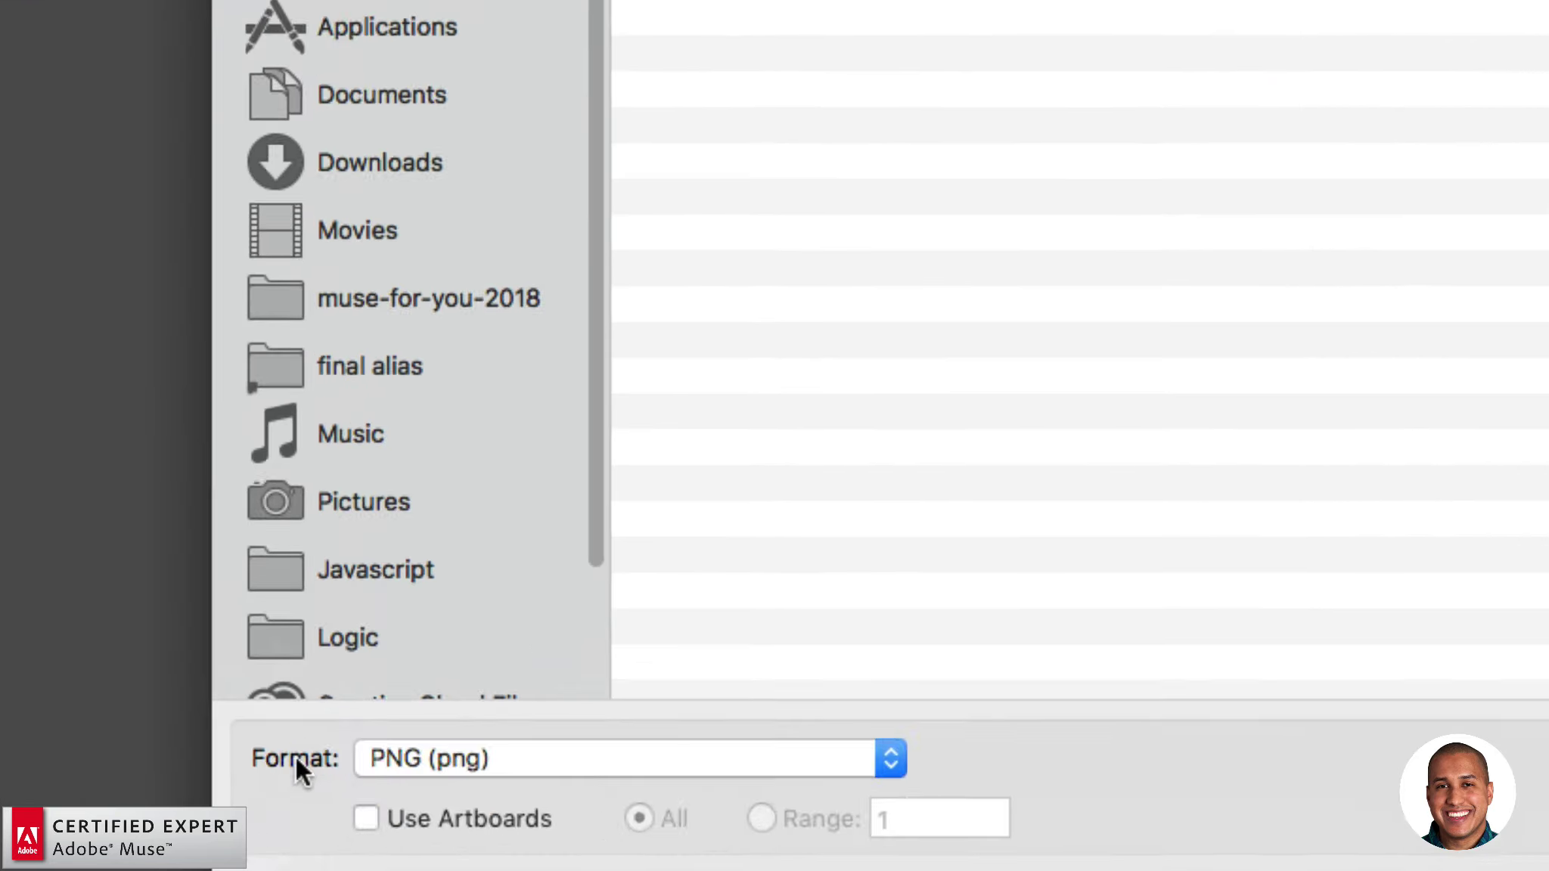
left_click(337, 760)
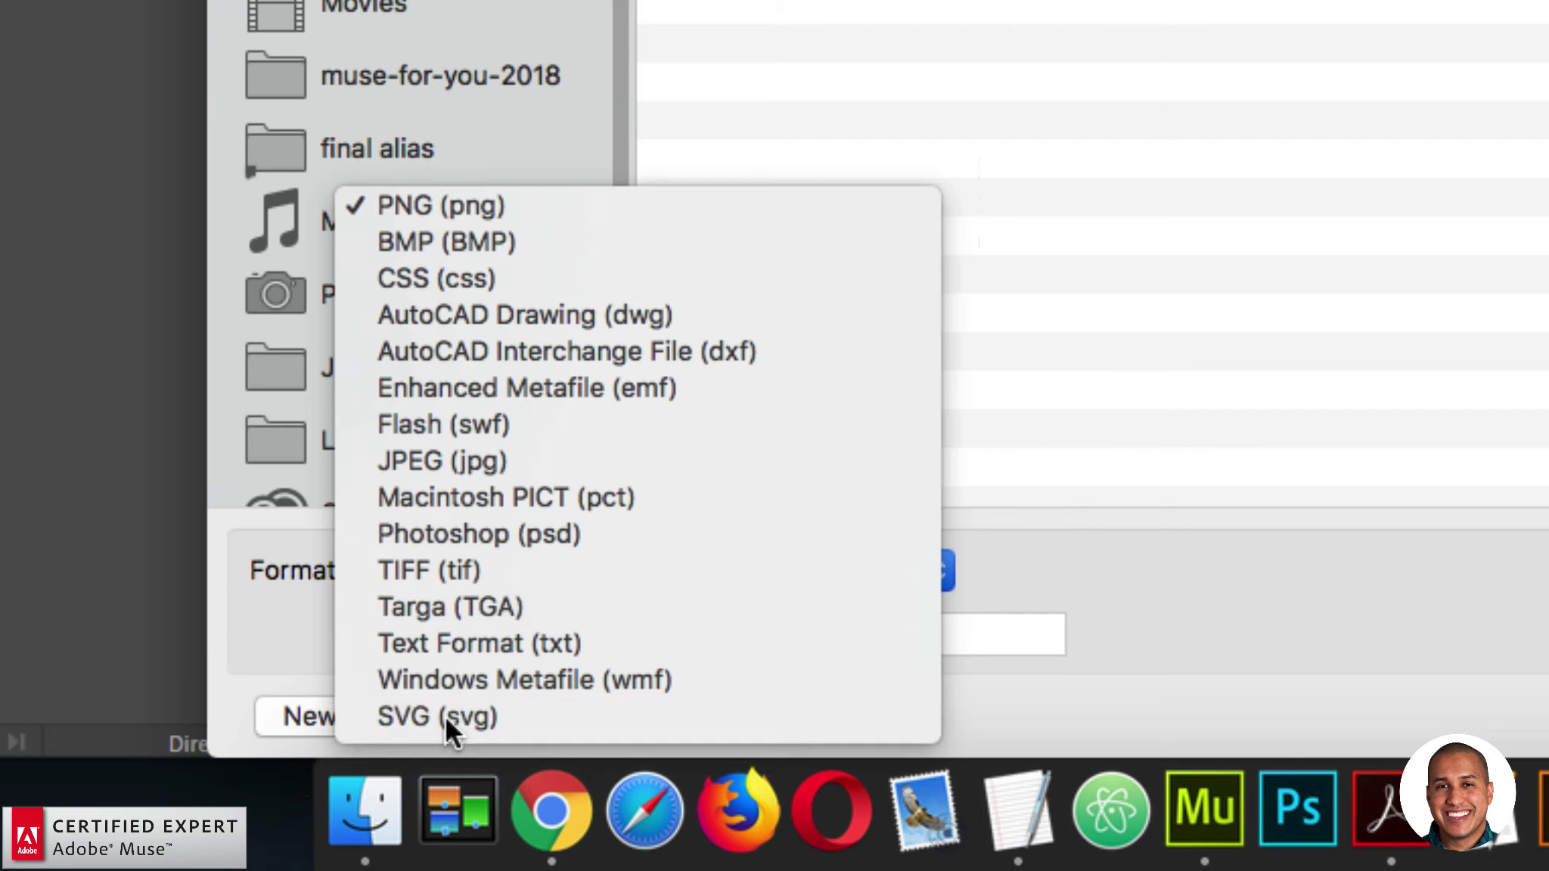
left_click(445, 717)
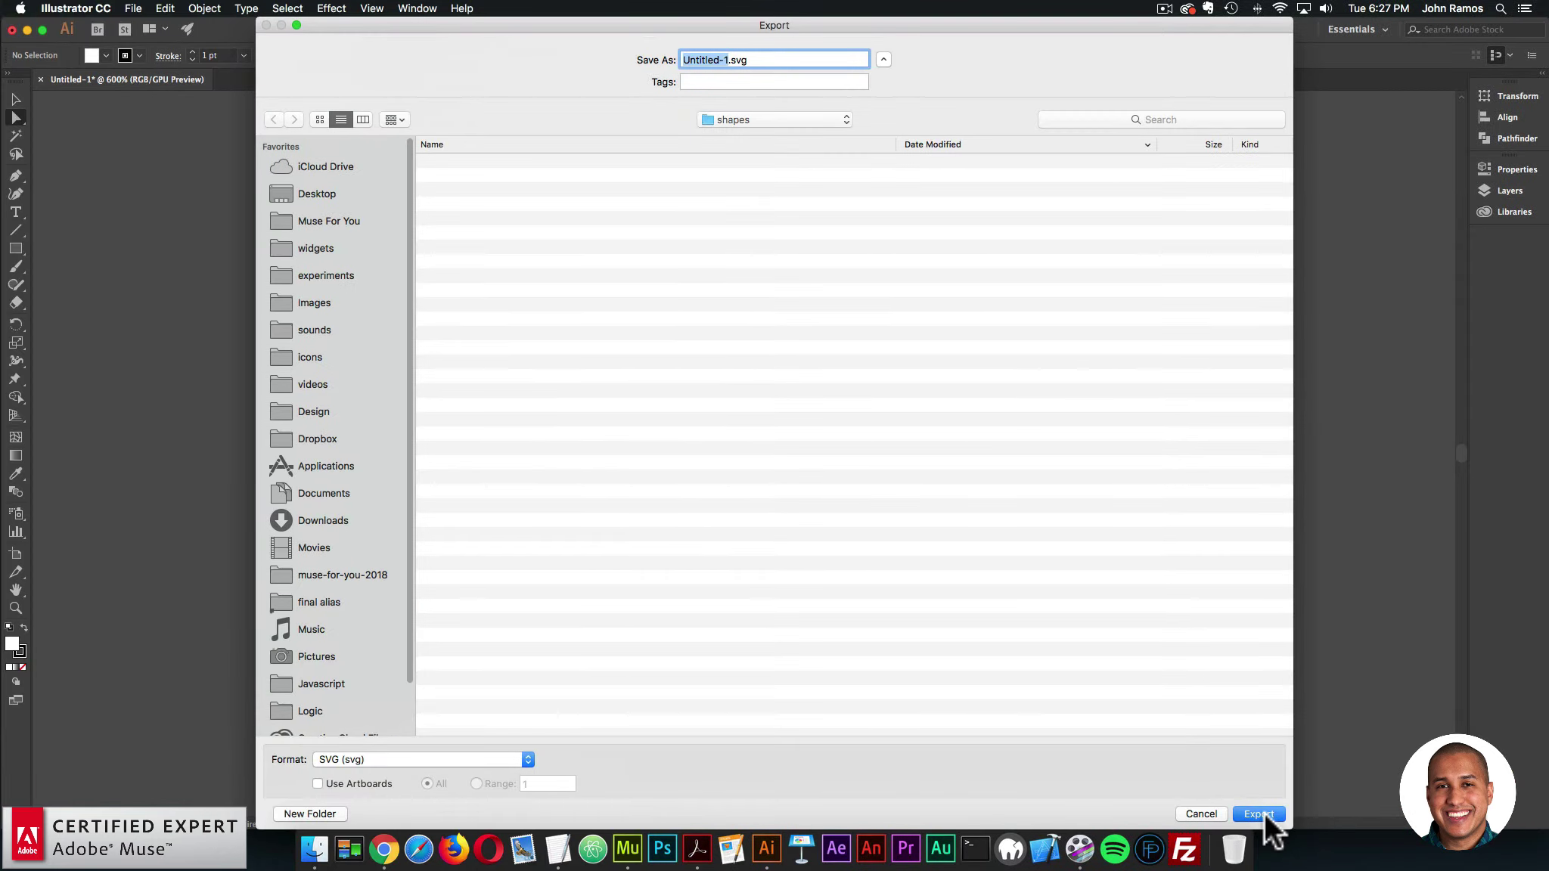
left_click(1259, 814)
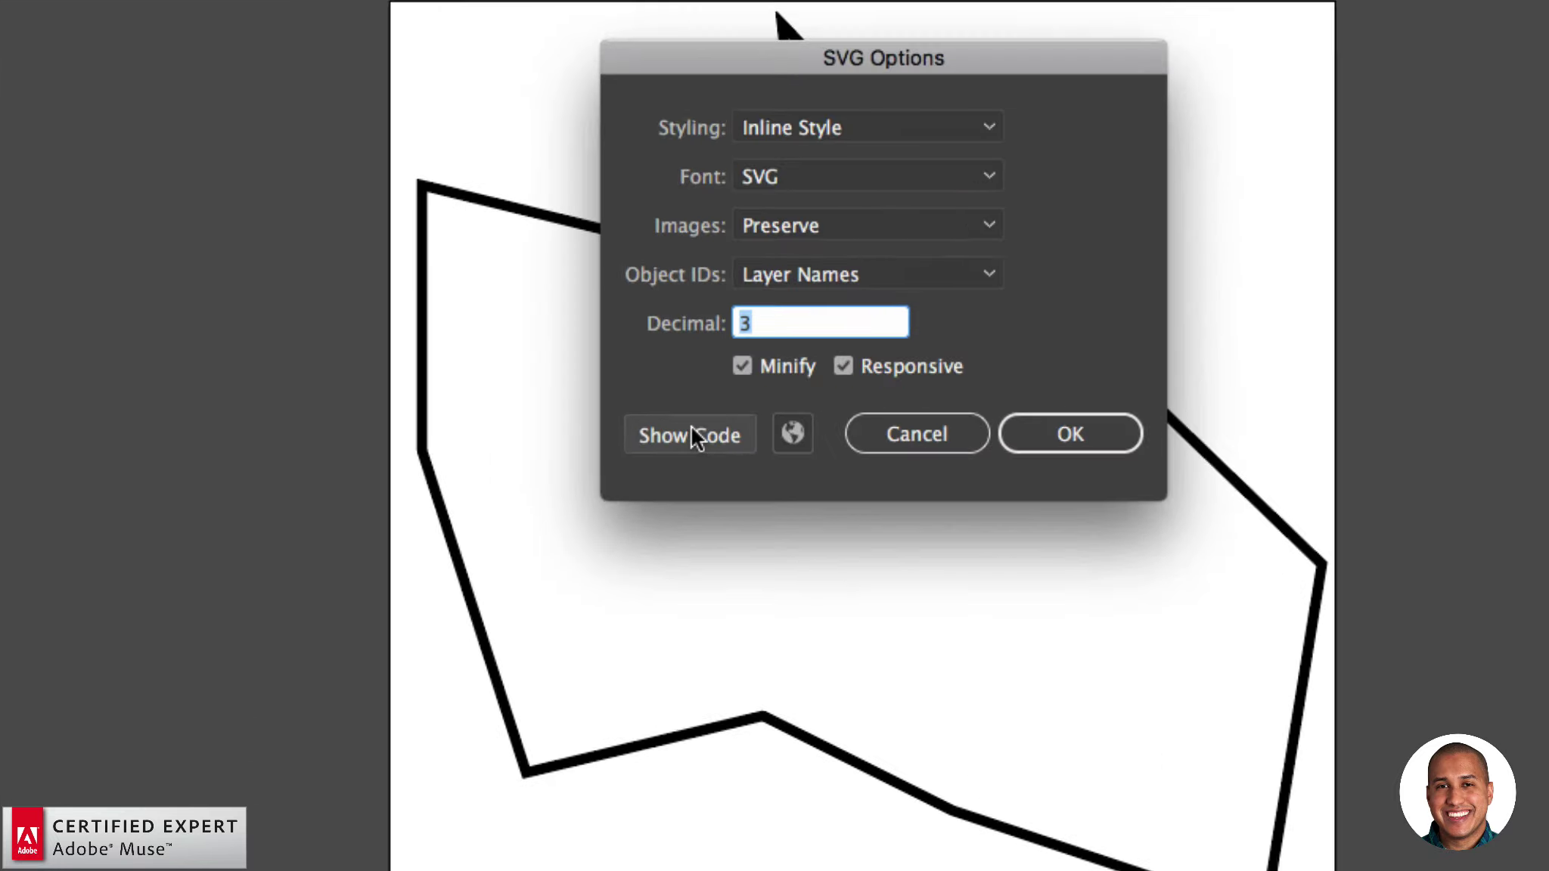
- Show the SVG code and copy all the polygon points coordinates, from 89.5 95.398 through the closing 89.5 95.398
left_click(691, 435)
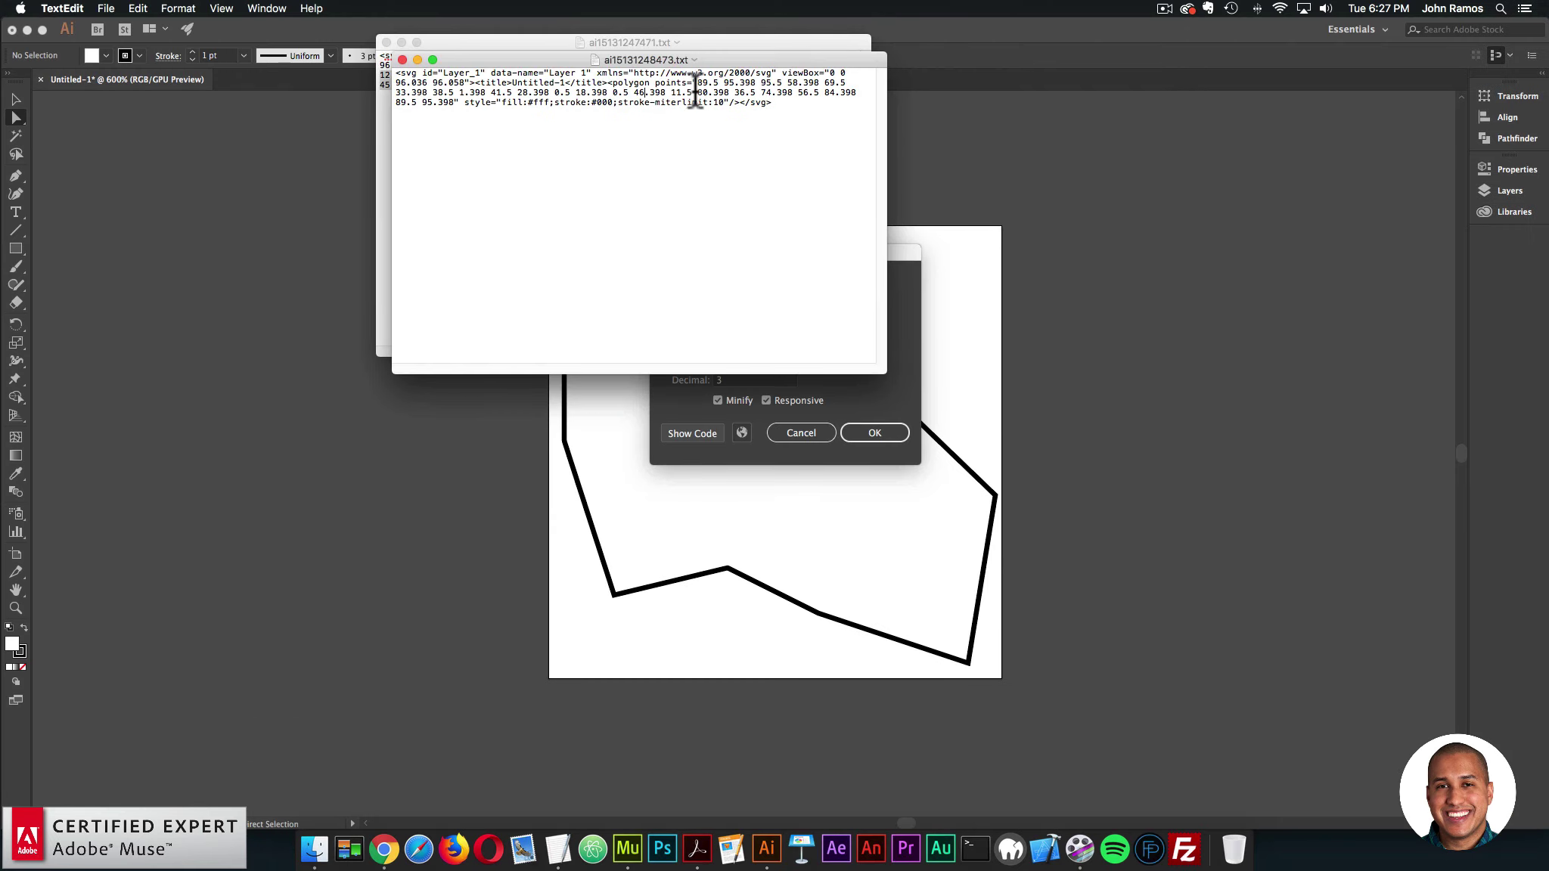
left_click_drag(700, 76, 450, 99)
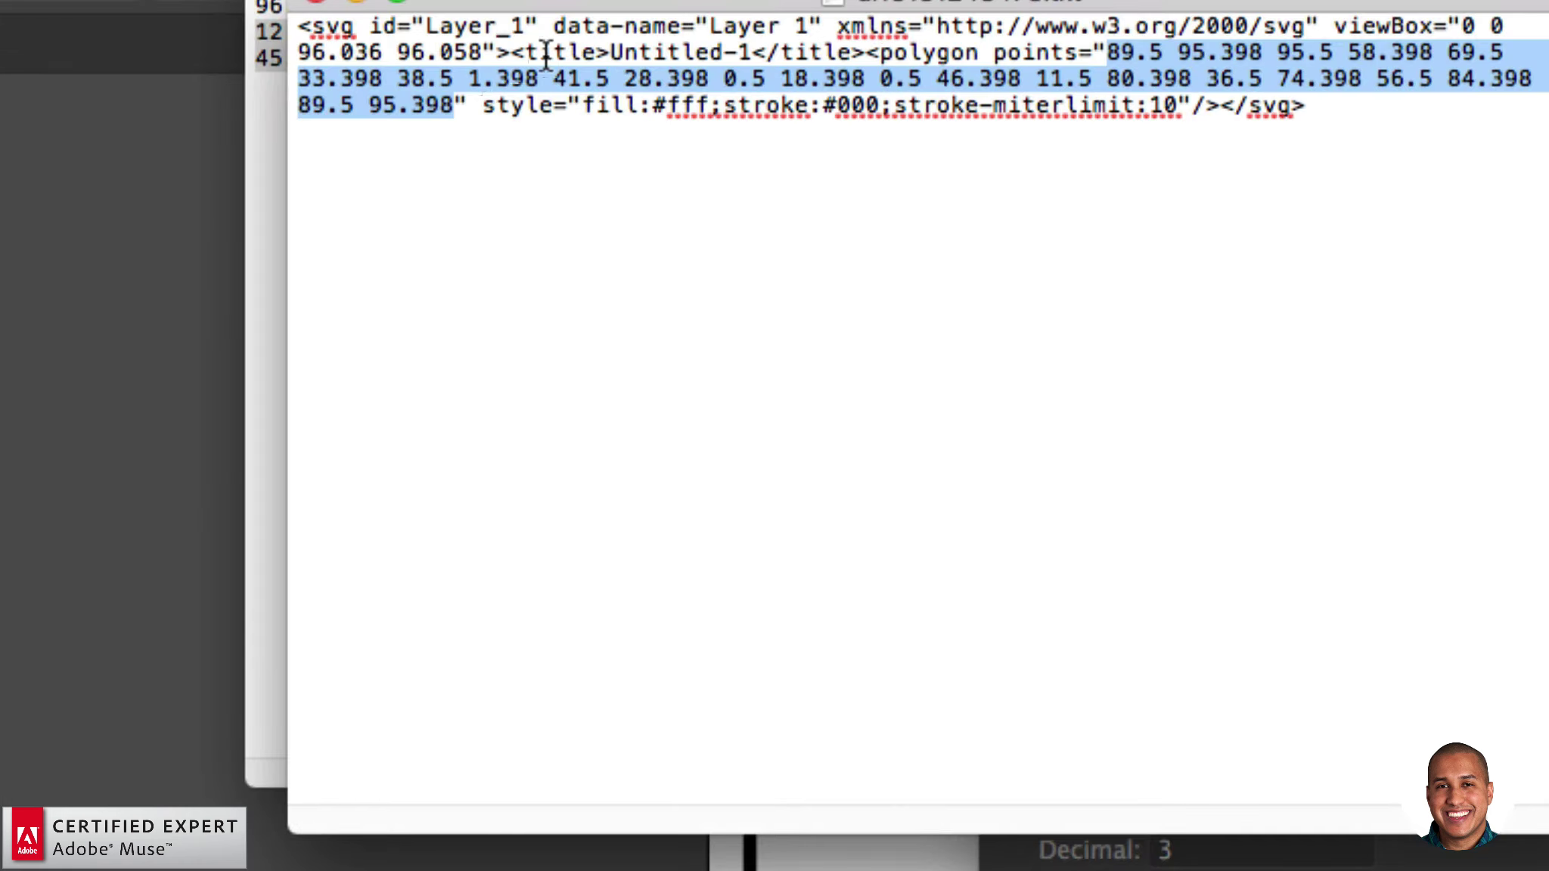
left_click_drag(1100, 54, 448, 109)
key("super+c")
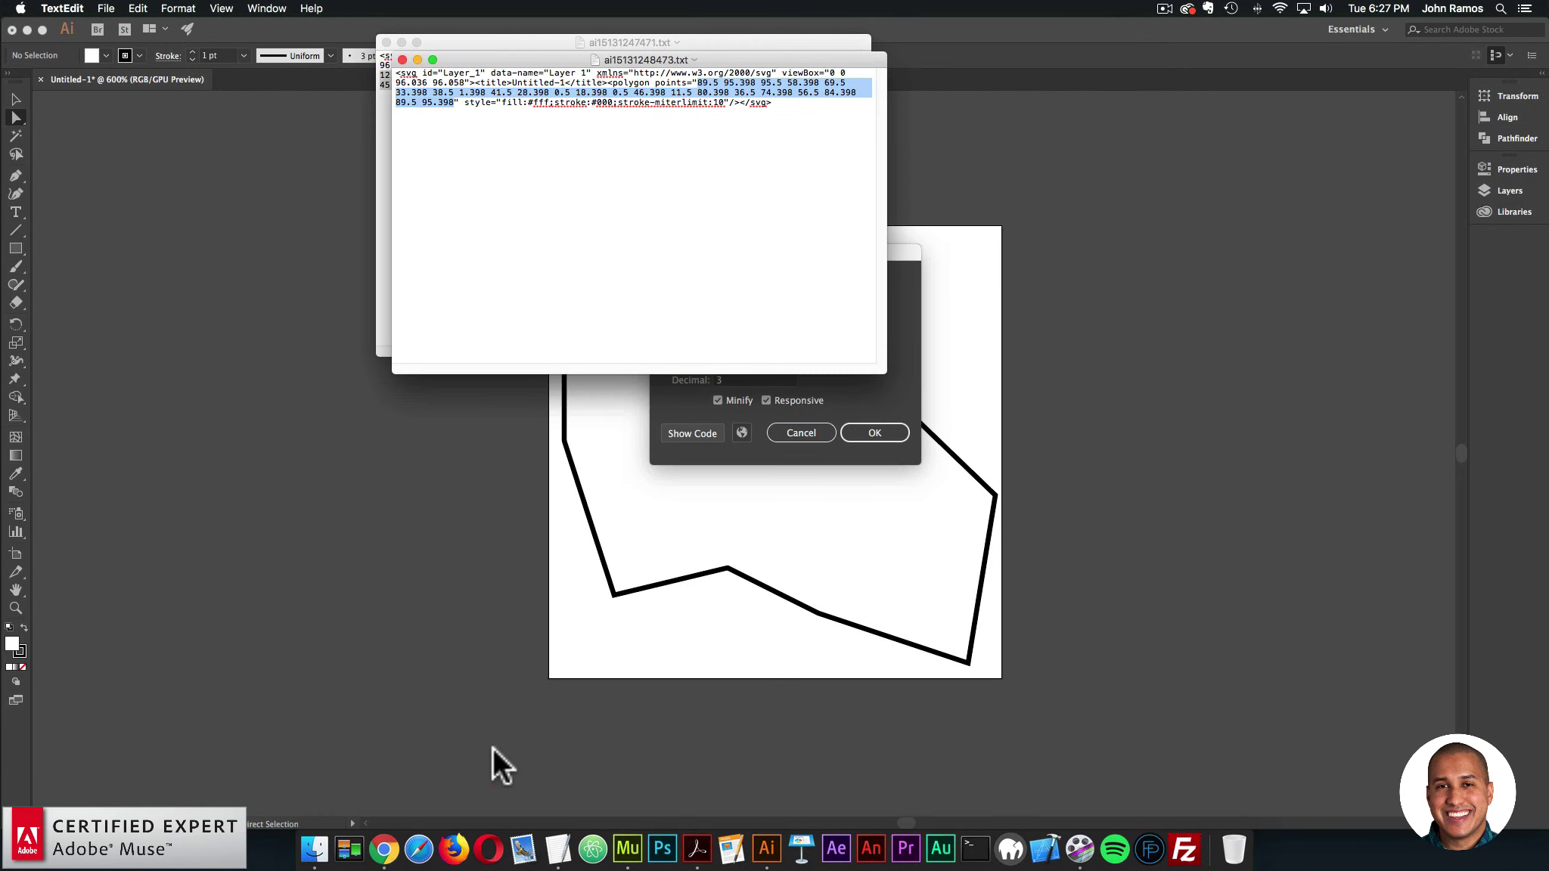
- Switch to Adobe Muse and replace the widget's Second Polygon Points with the copied coordinates, from 89.5 95.398 through the closing 89.5 95.398
left_click(619, 820)
left_click(815, 235)
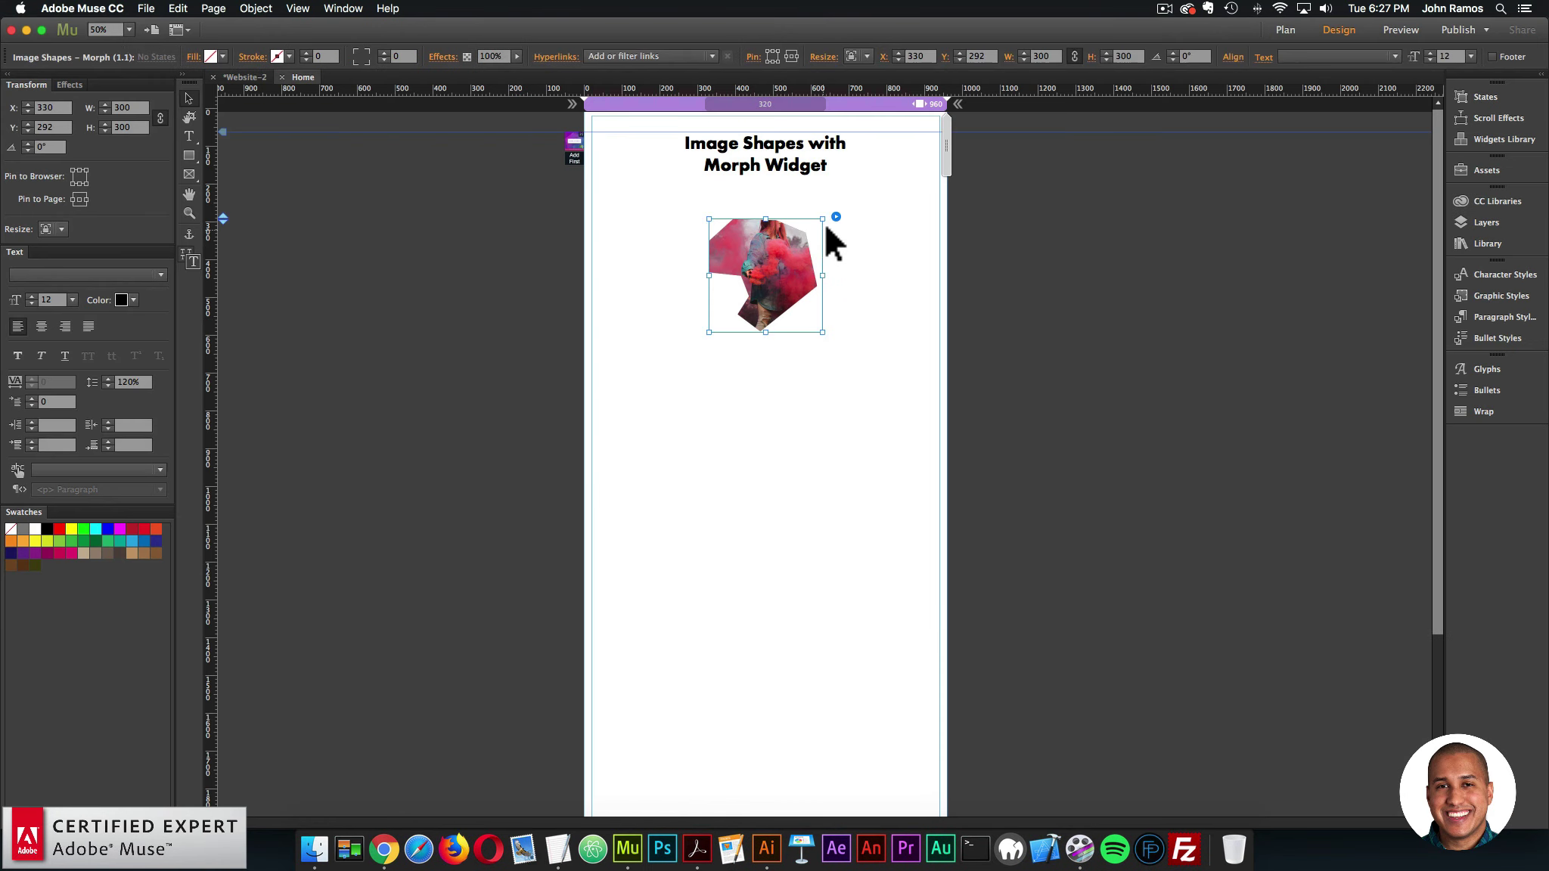
left_click(836, 217)
left_click(921, 587)
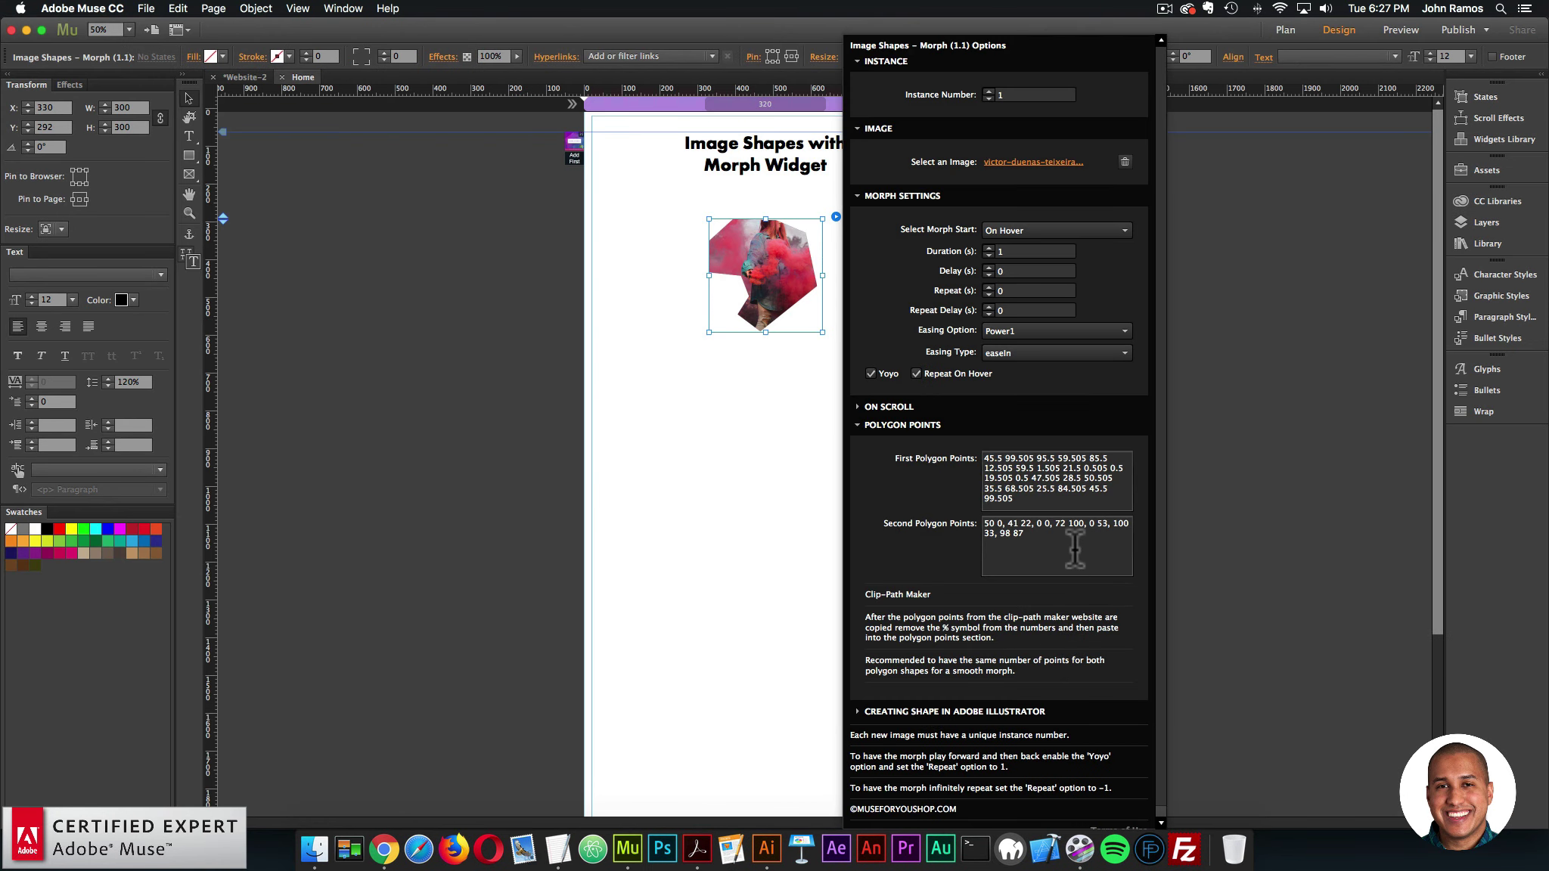
left_click_drag(1062, 551, 957, 493)
key("super+v")
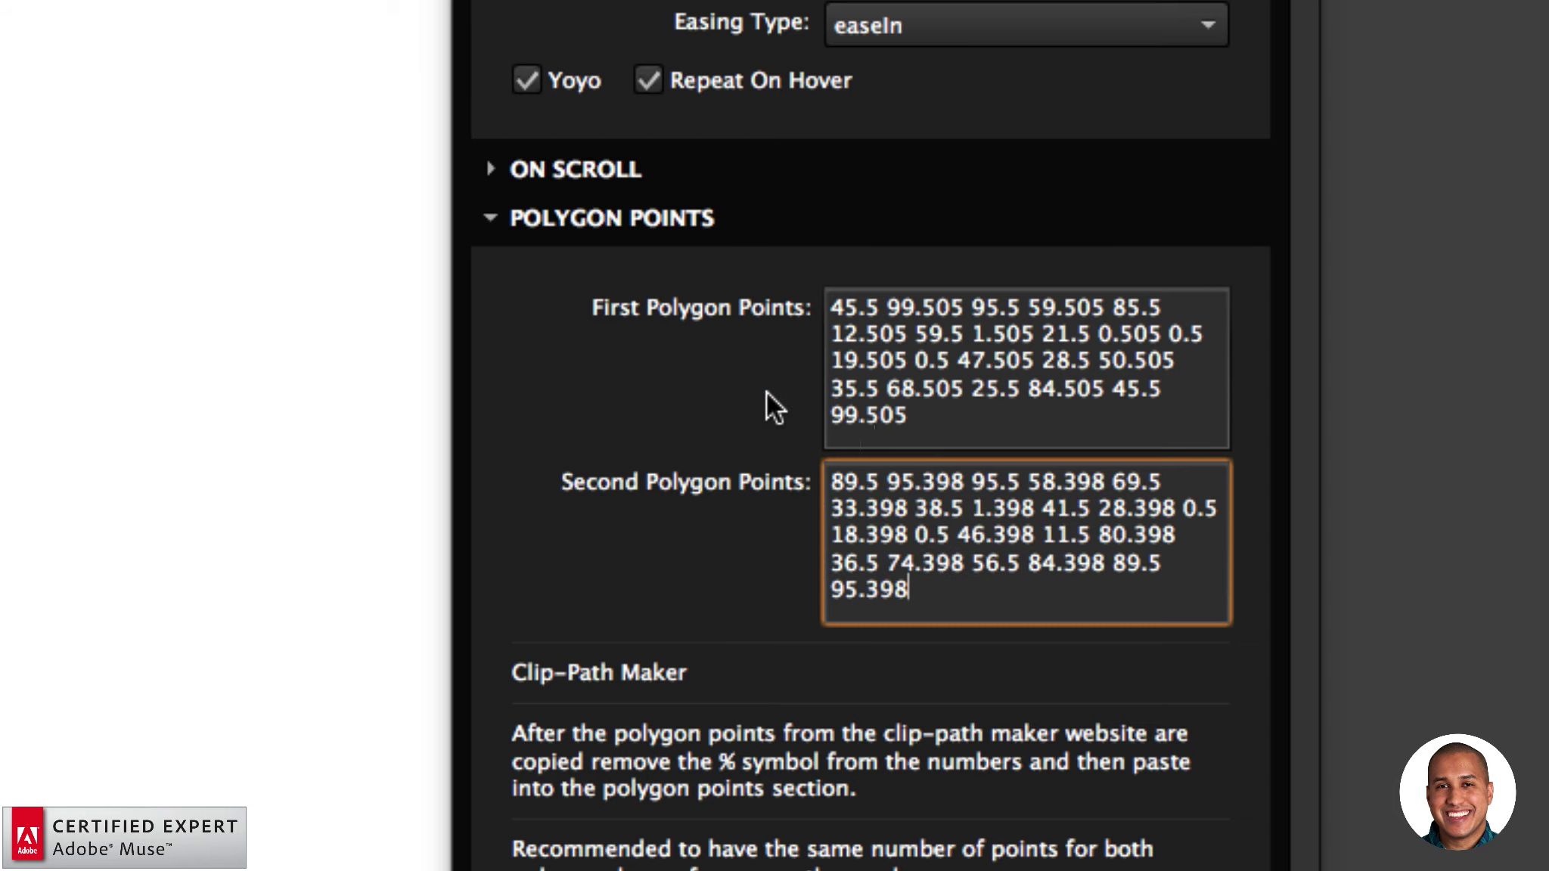
left_click(767, 392)
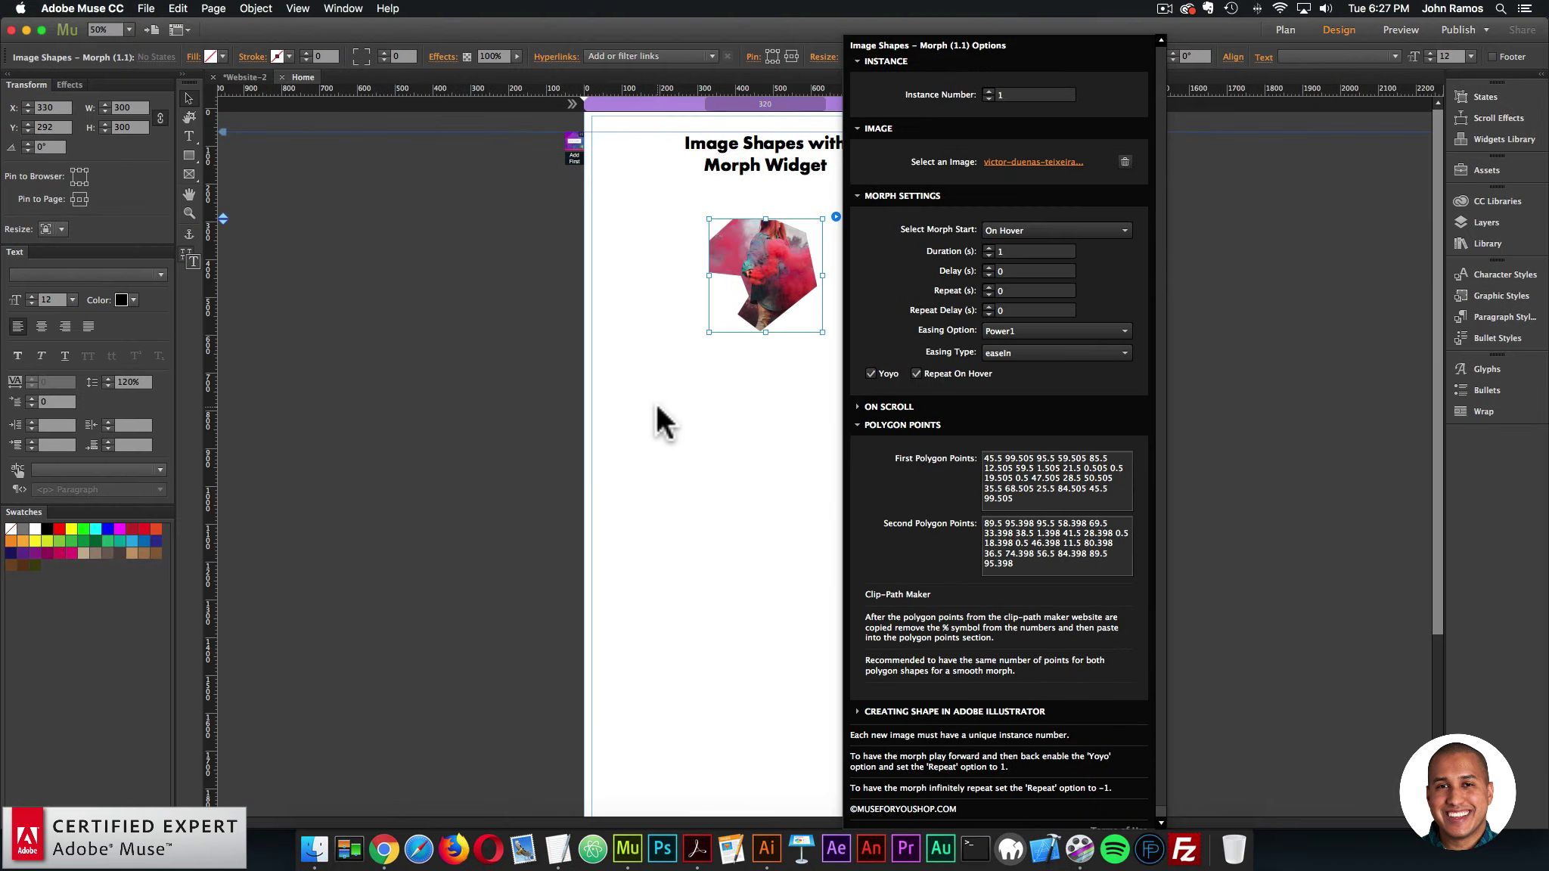
left_click(596, 378)
- Preview the page in the browser, test the image's hover morph, and return to Adobe Muse
left_click(148, 9)
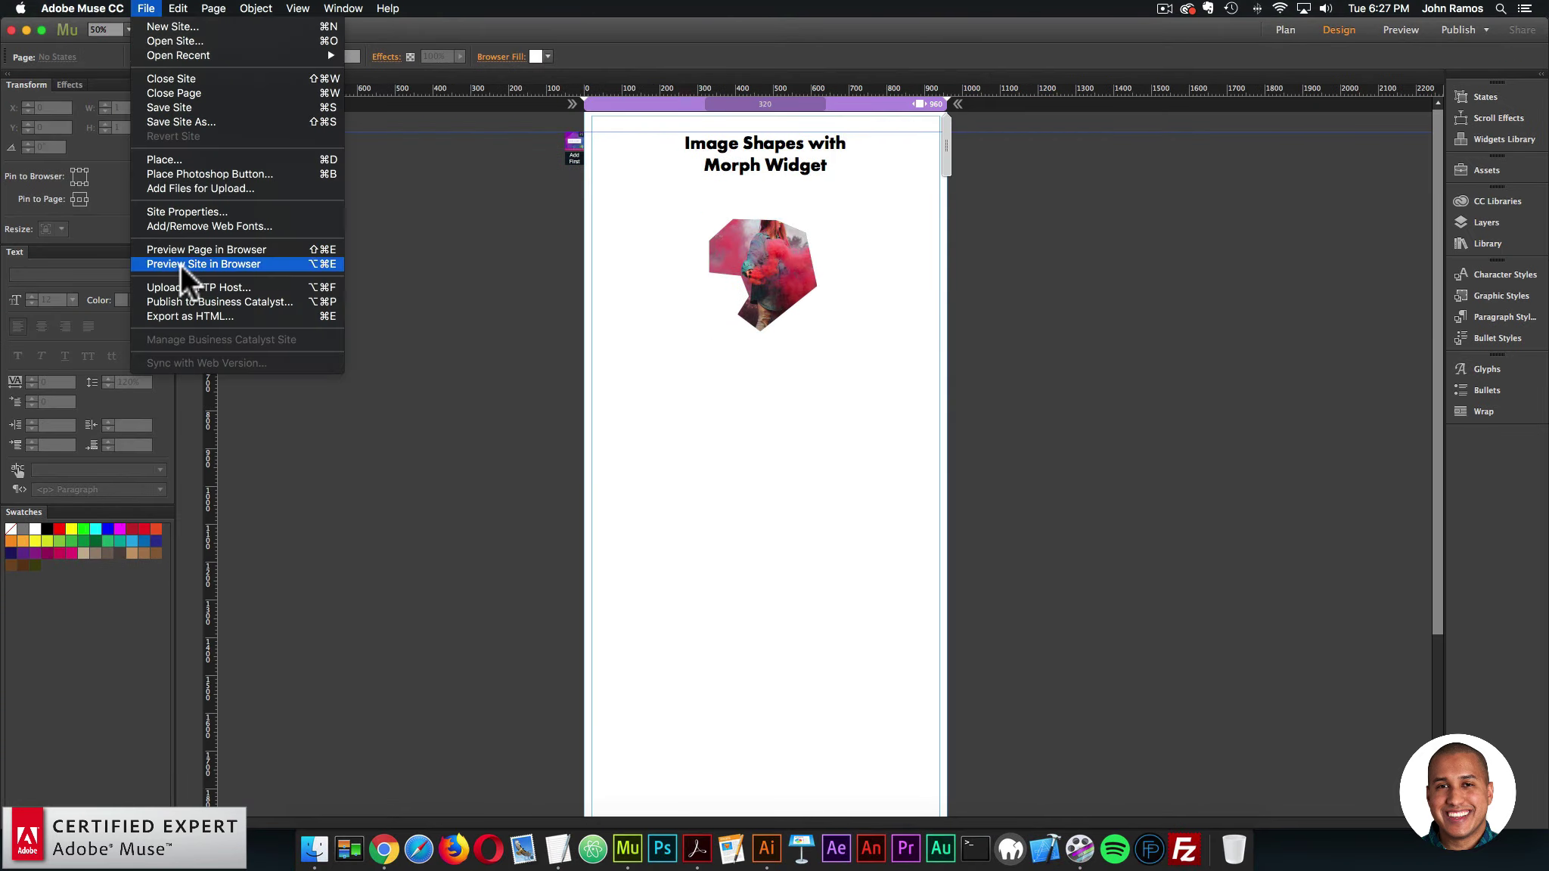
left_click(182, 250)
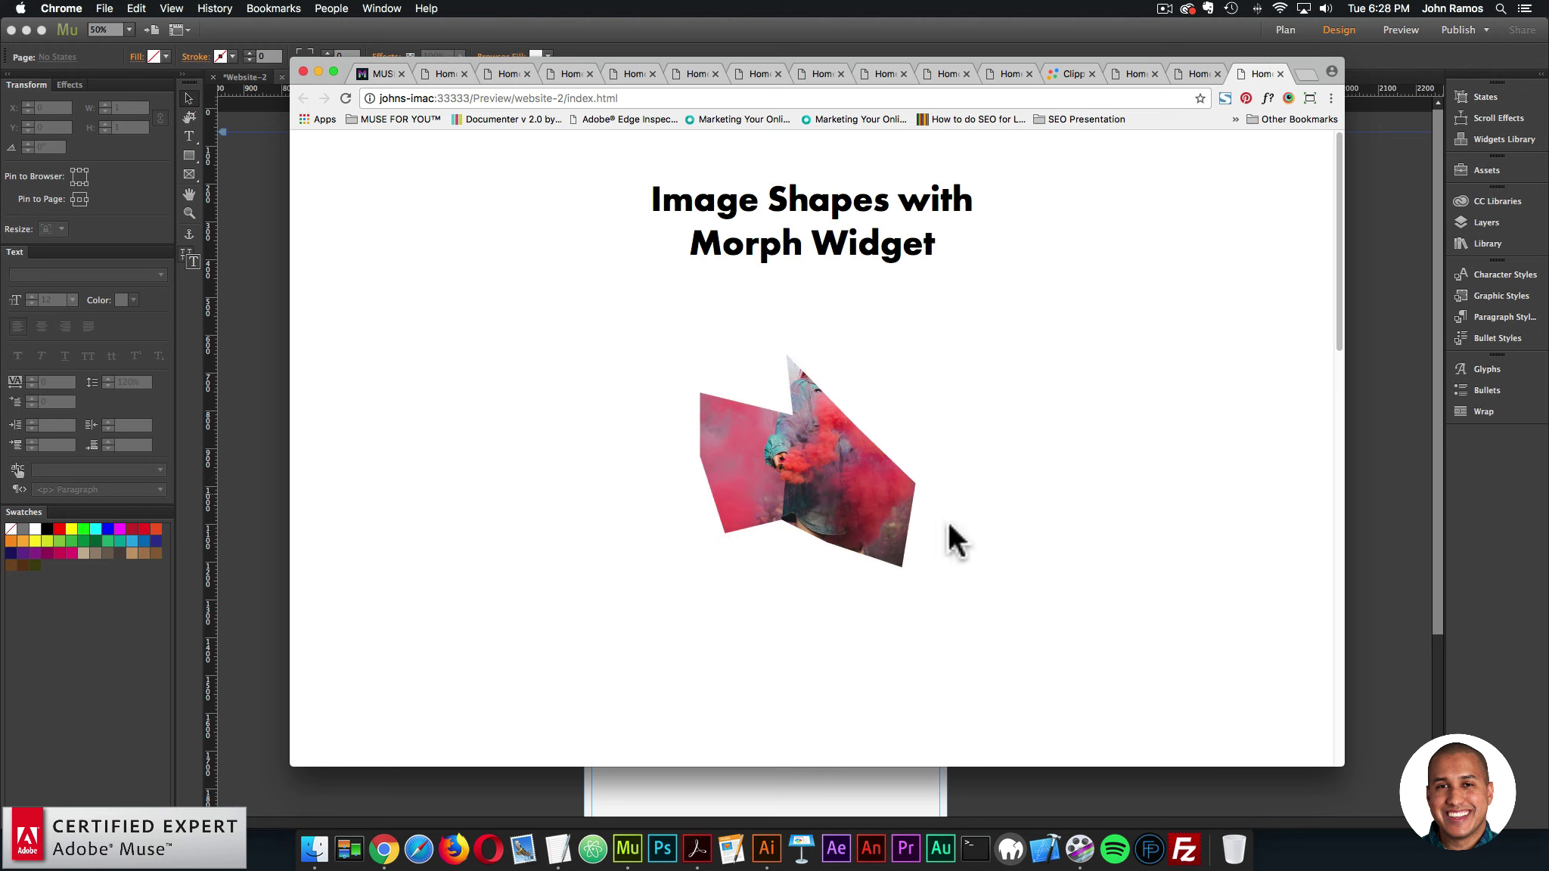
left_click(286, 442)
- Open the morph widget's options to review the Creating Shape in Adobe Illustrator instructions and the polygon points
left_click(819, 303)
left_click(835, 216)
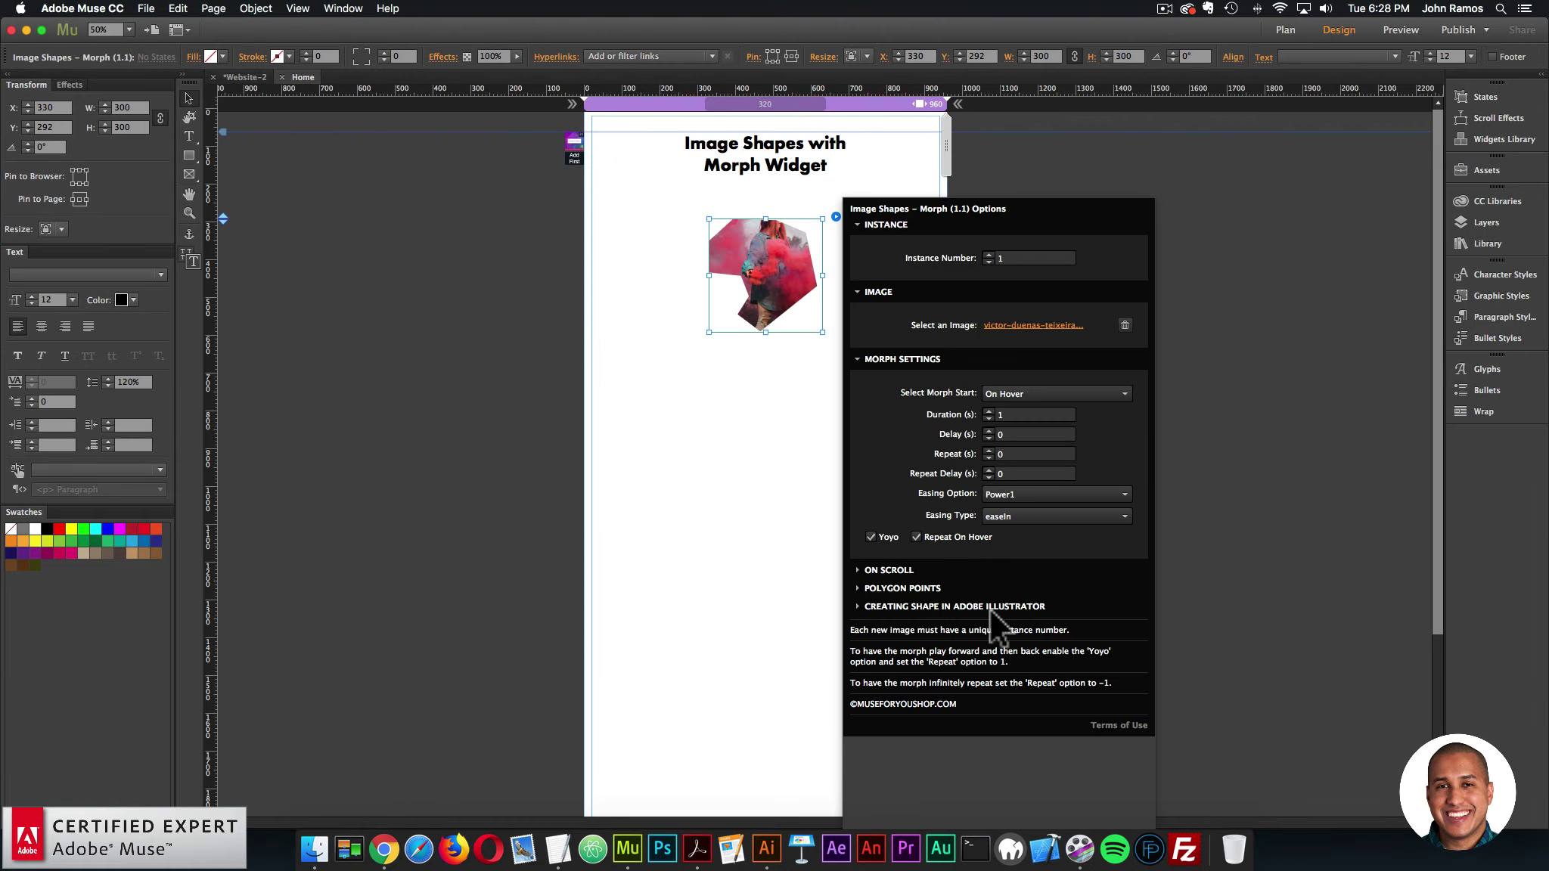
left_click(990, 608)
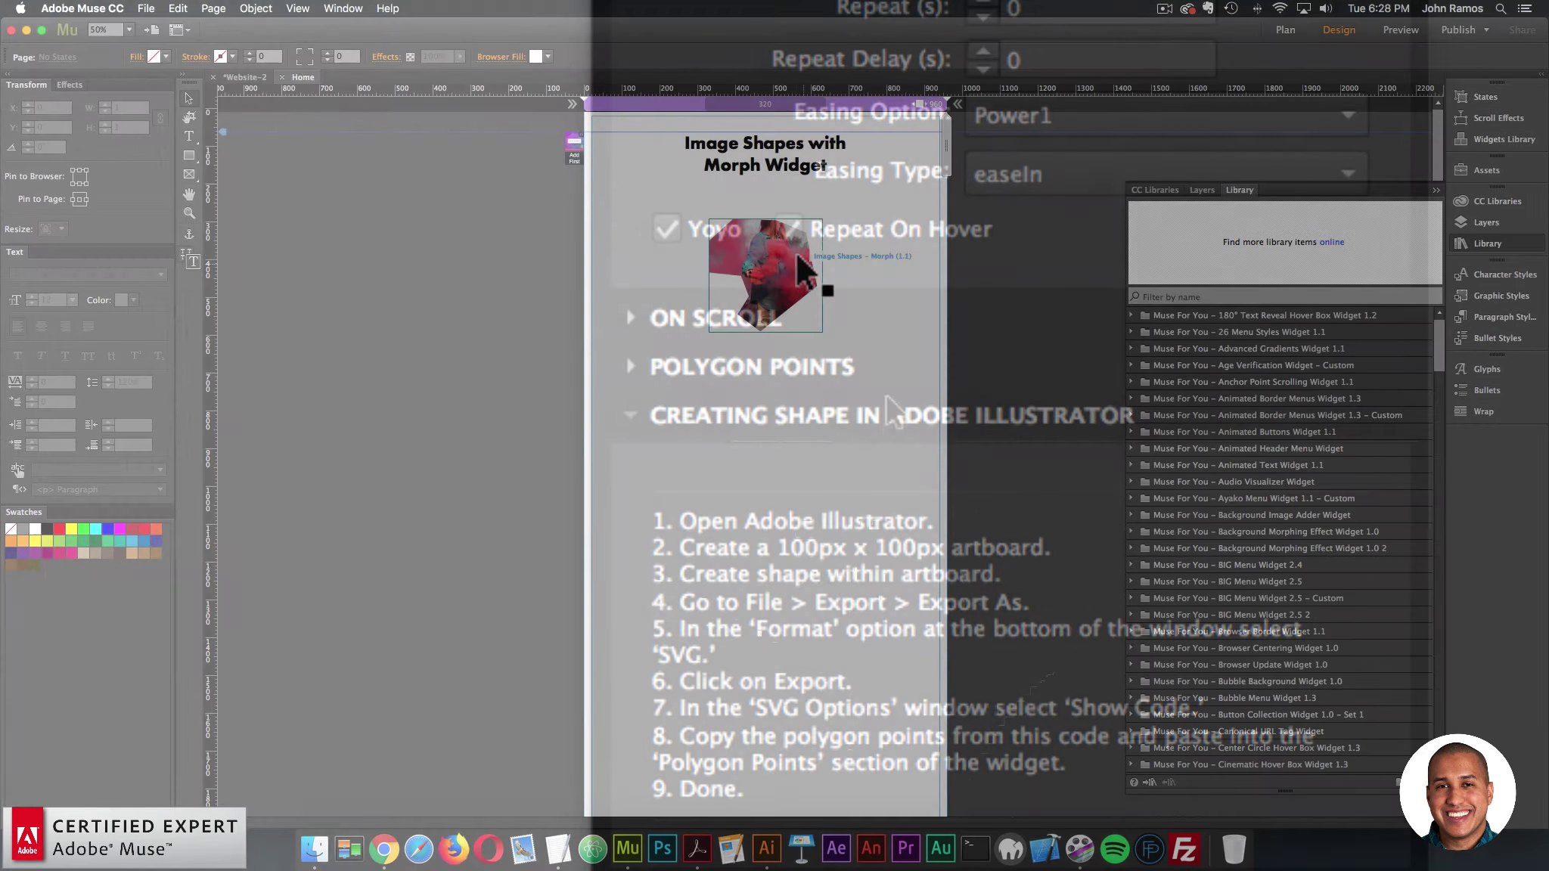
left_click(836, 217)
left_click(836, 217)
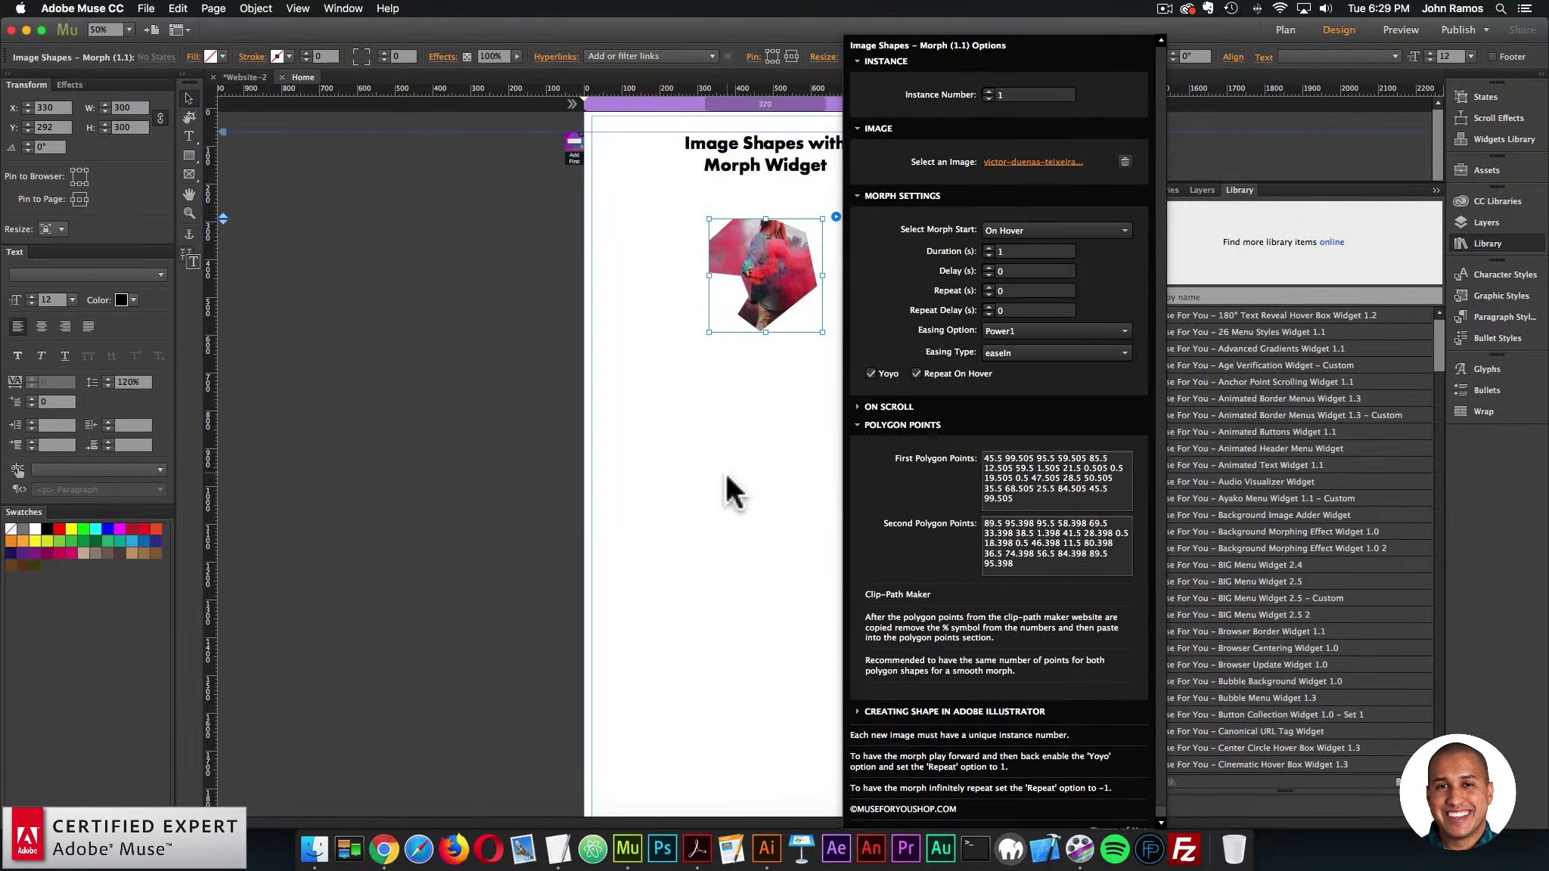
- Delete the morph widget from the page and search the library for "image shapes"
left_click(775, 264)
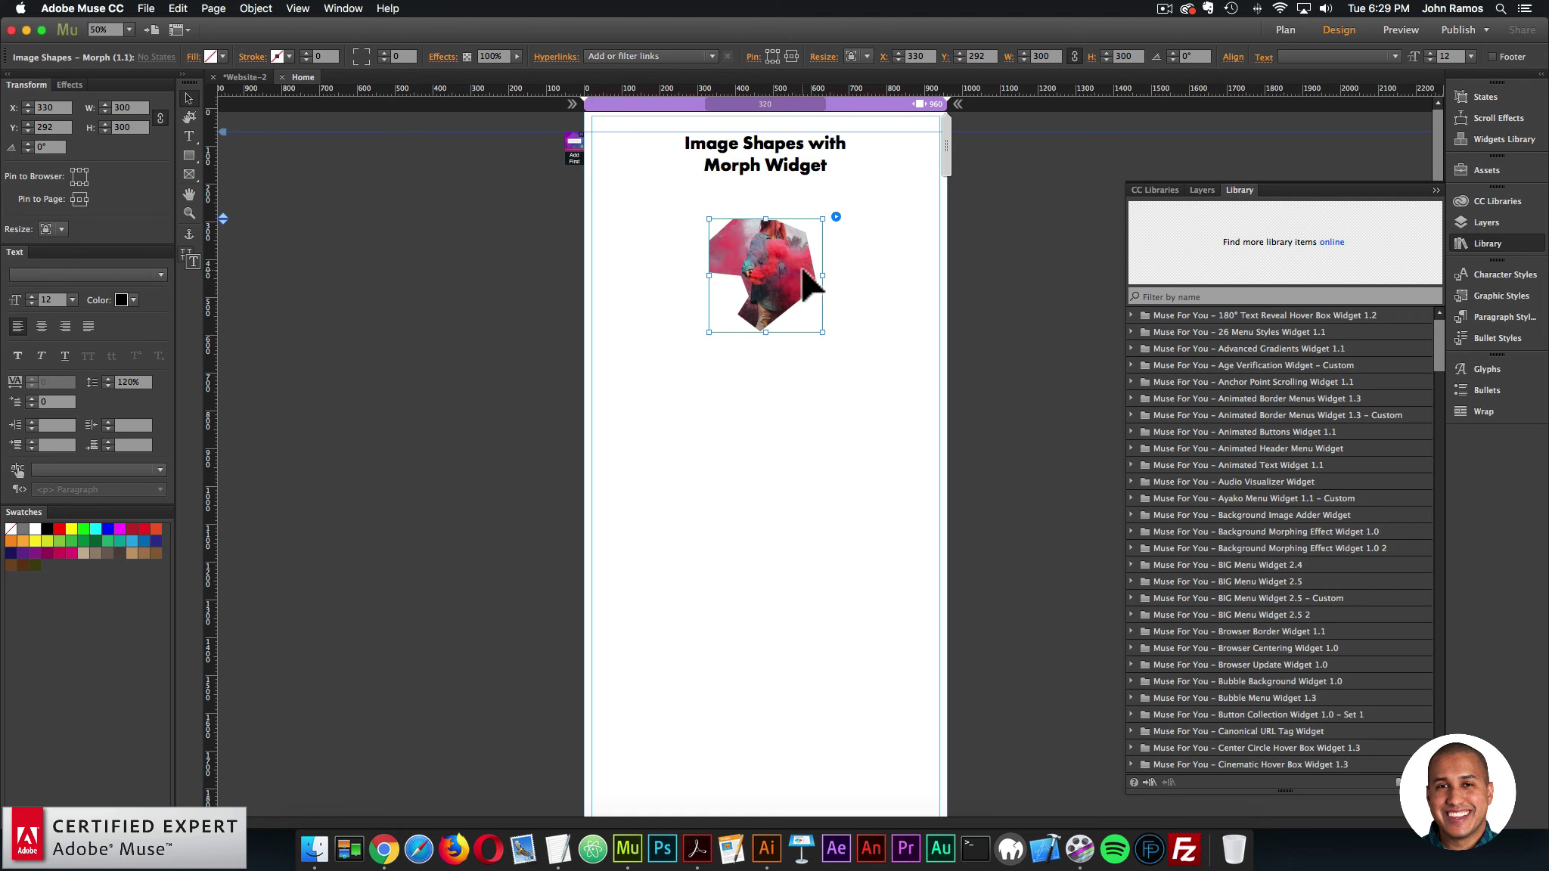
key("Delete")
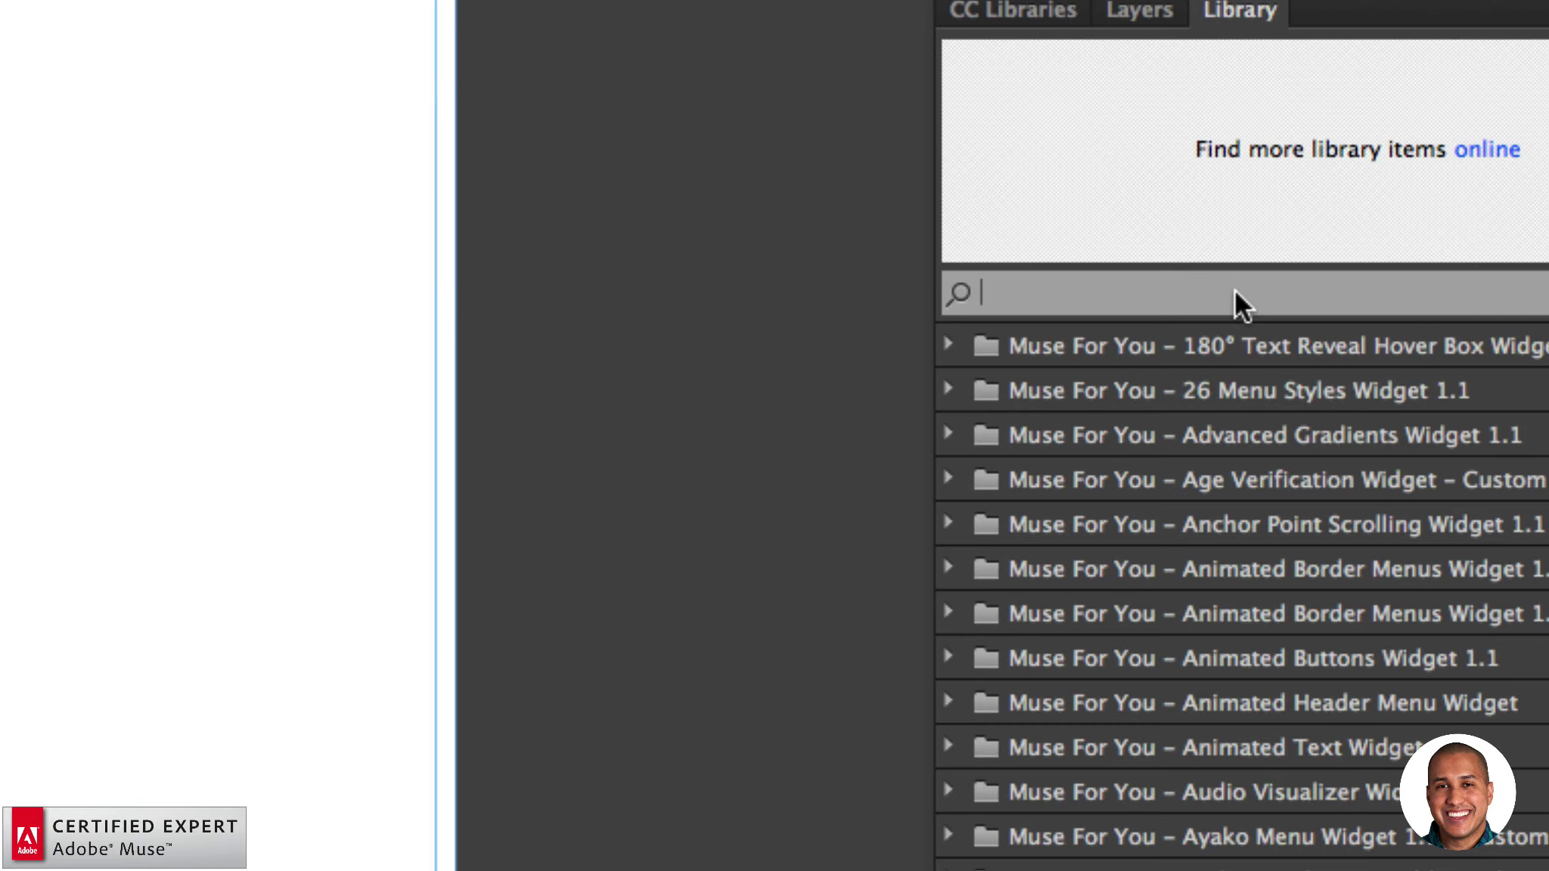
type("image shha")
key("BackSpace")
key("BackSpace")
type("apes")
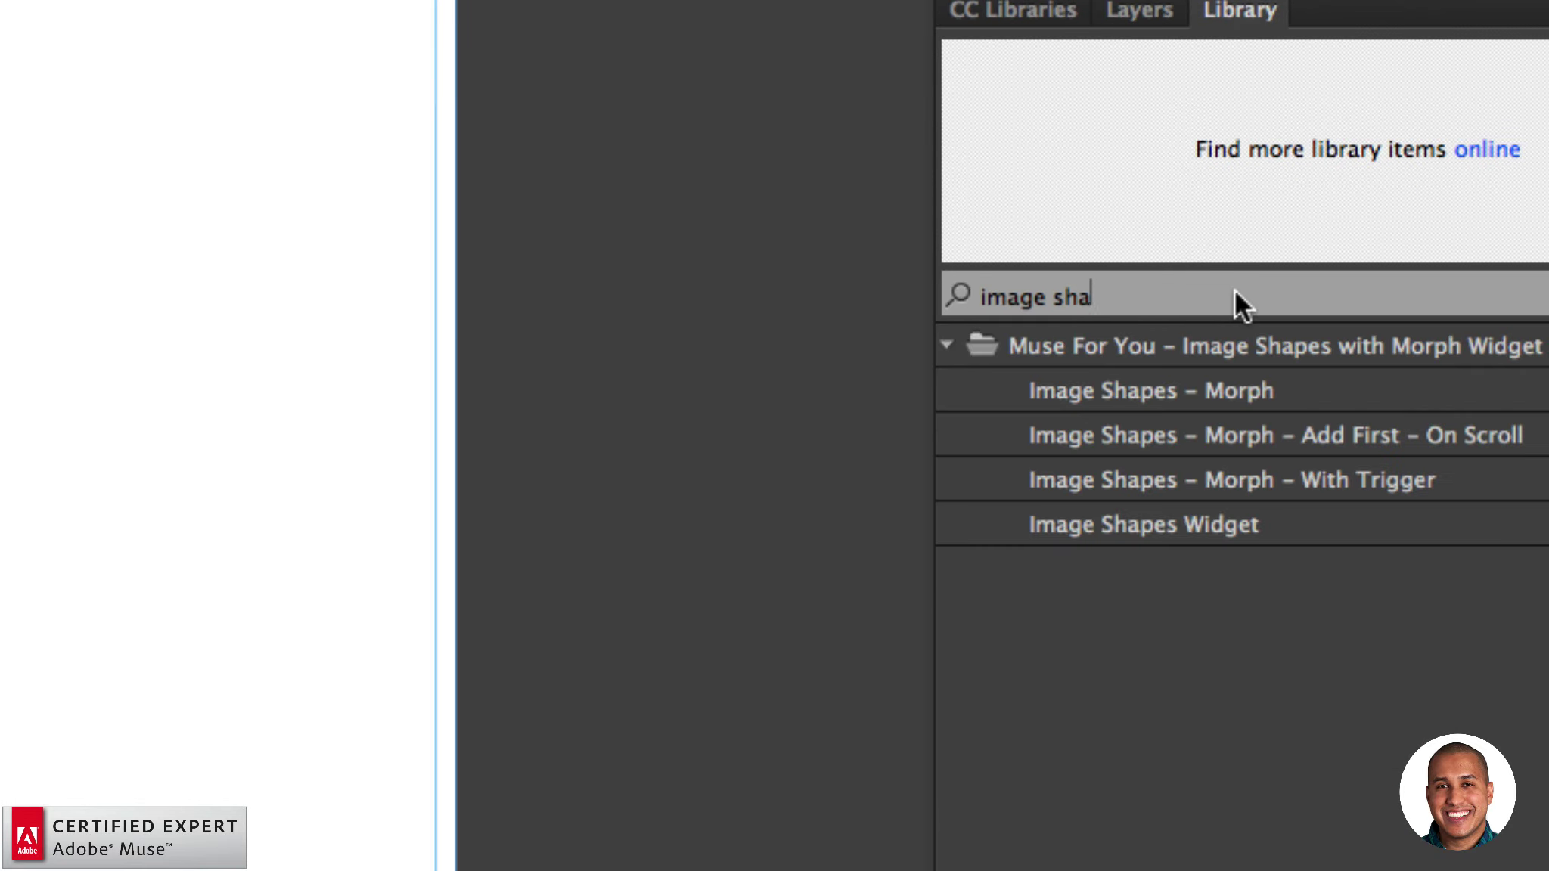
- Place the Image Shapes – Morph – With Trigger widget below the heading, horizontally centred at about X 330, Y 246
left_click(1233, 484)
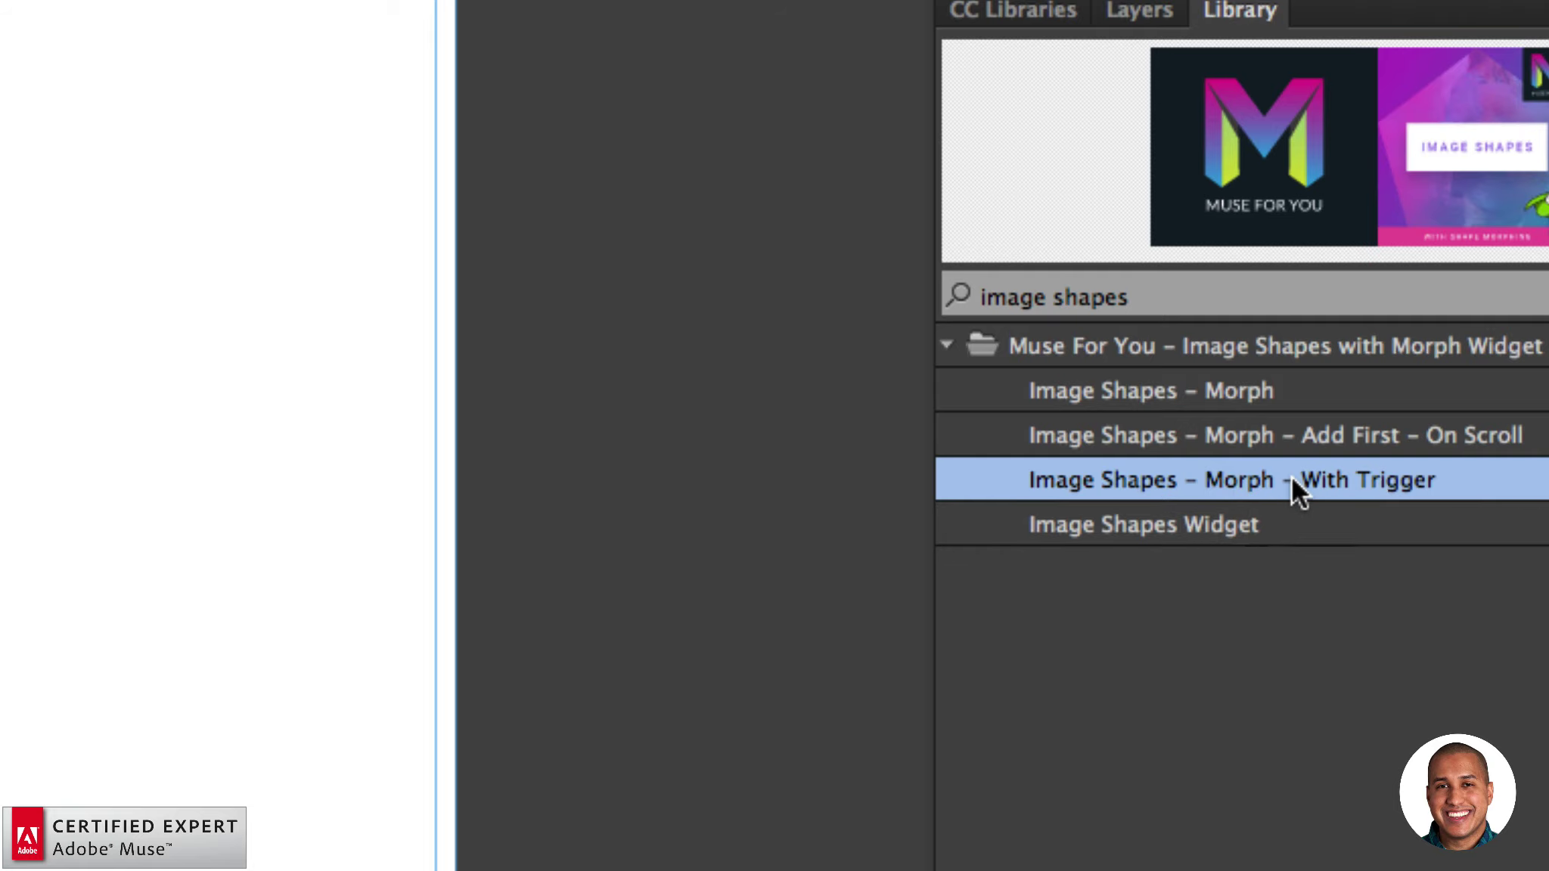
left_click_drag(1290, 475, 737, 219)
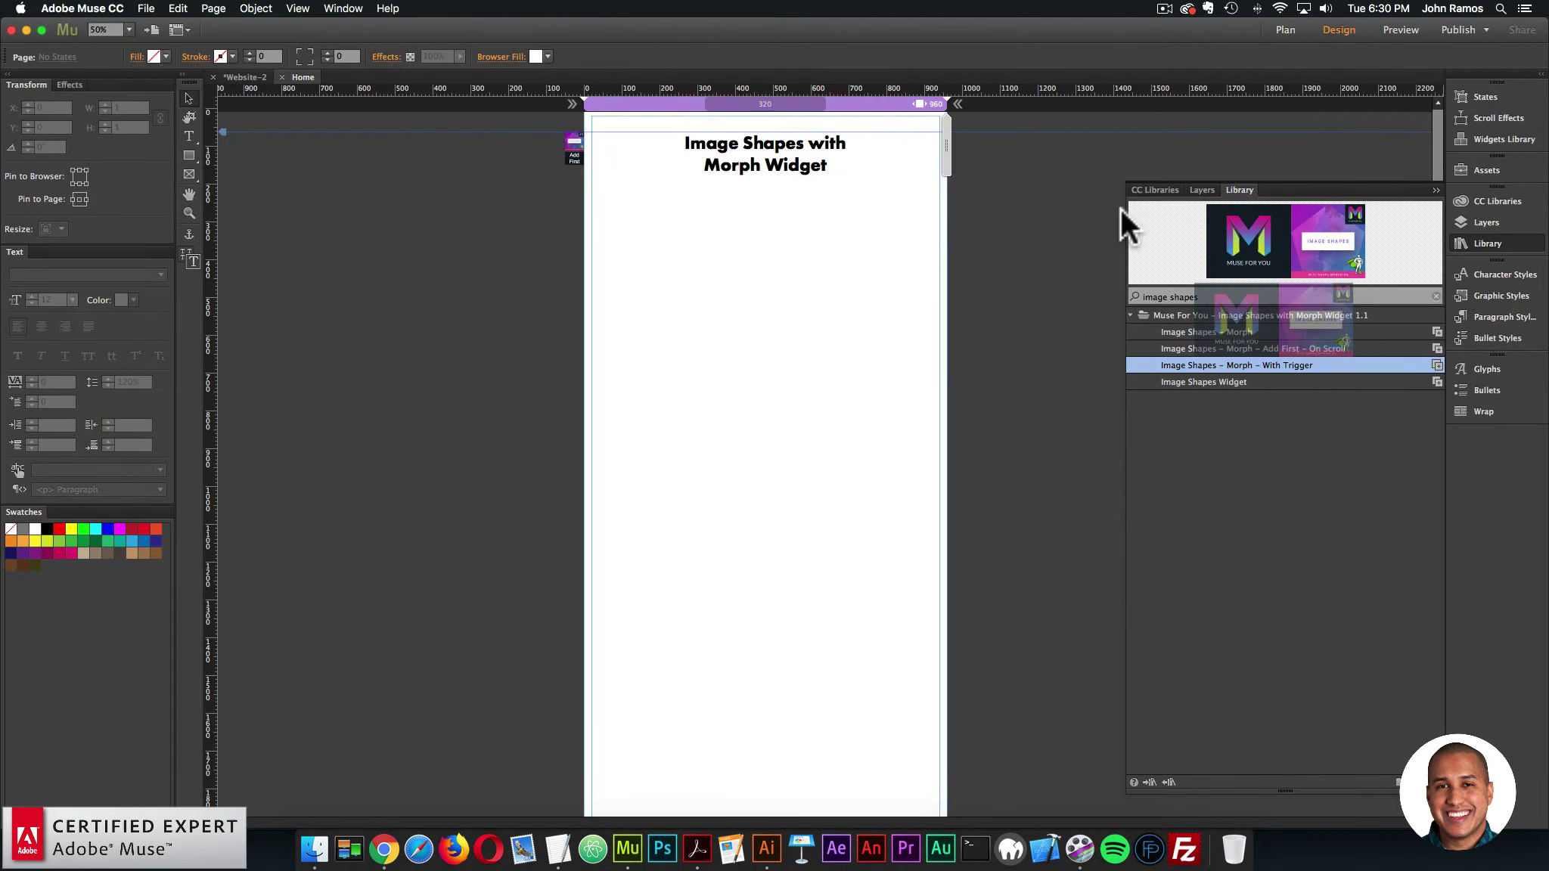
left_click(800, 291)
left_click_drag(819, 275, 788, 267)
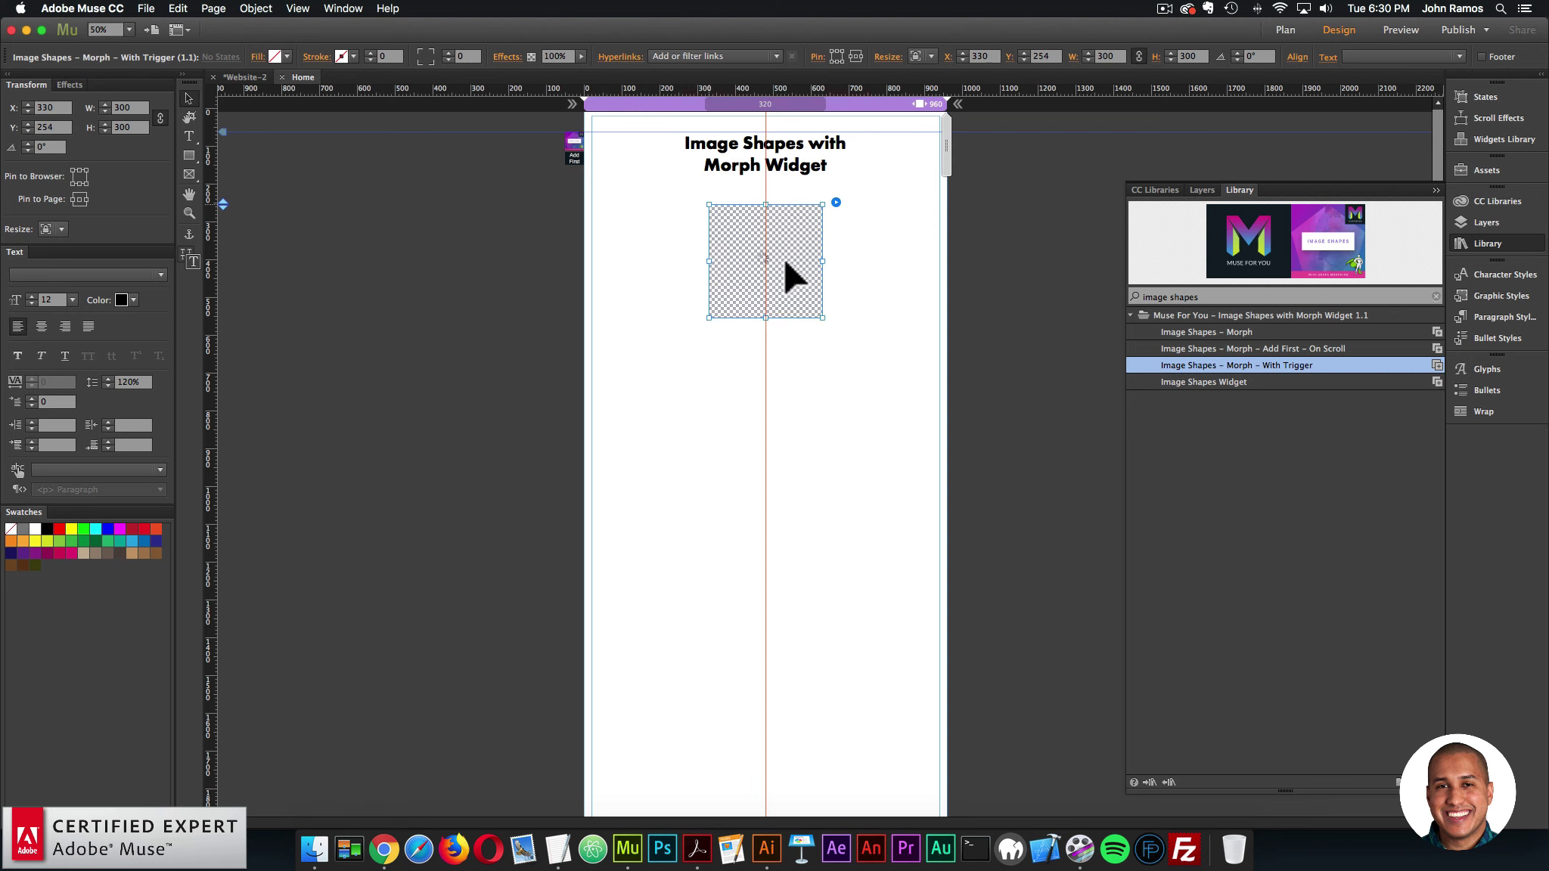
- Add the red smoke photo as the image in the trigger widget's options
left_click(835, 200)
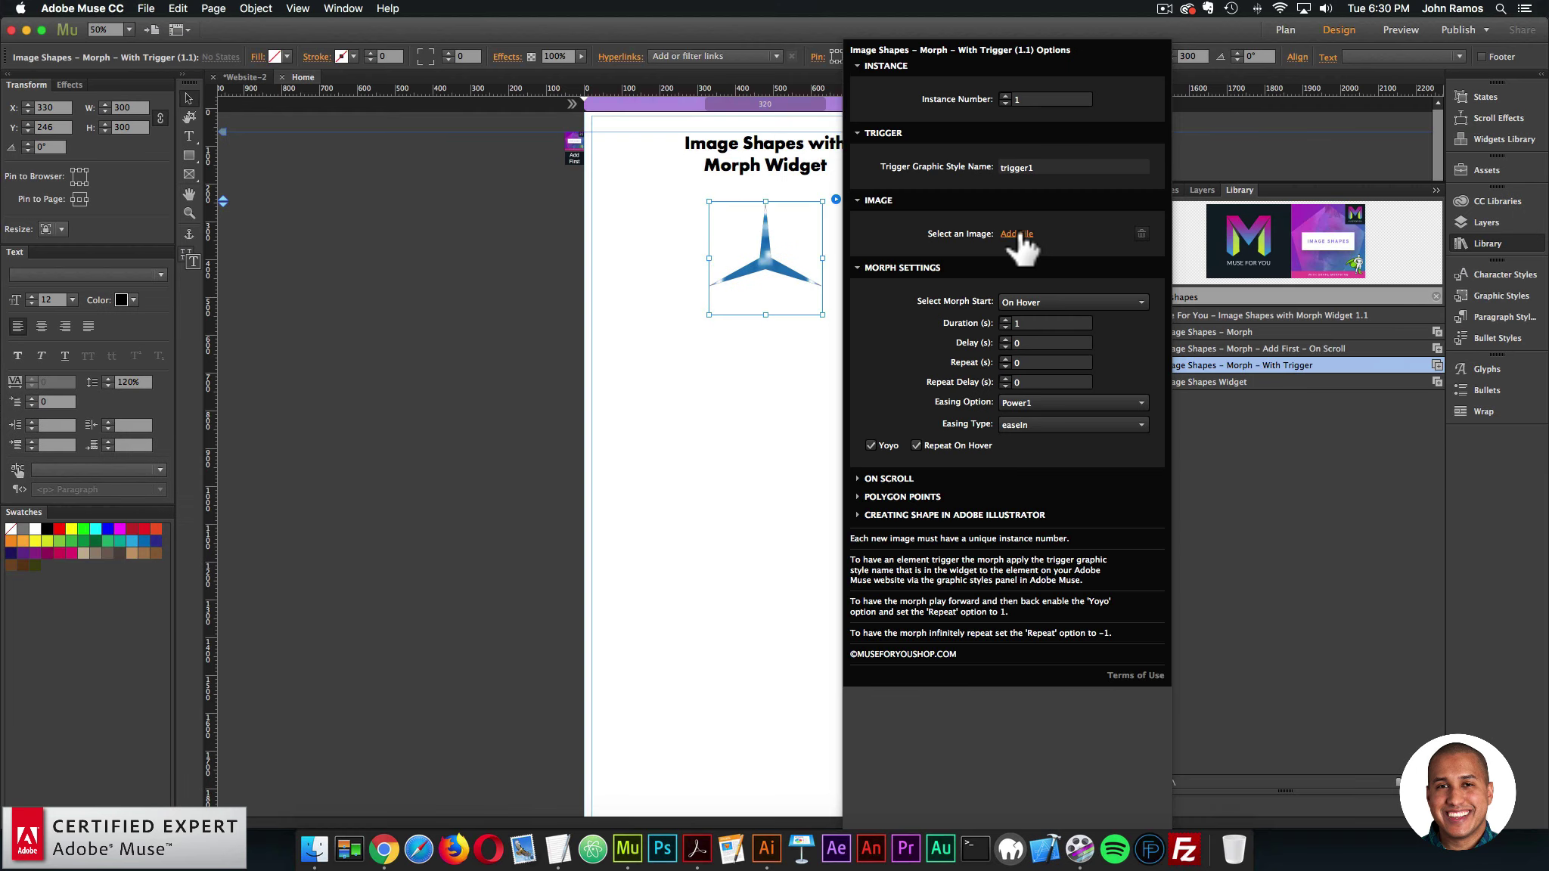
left_click(1019, 236)
double_click(762, 240)
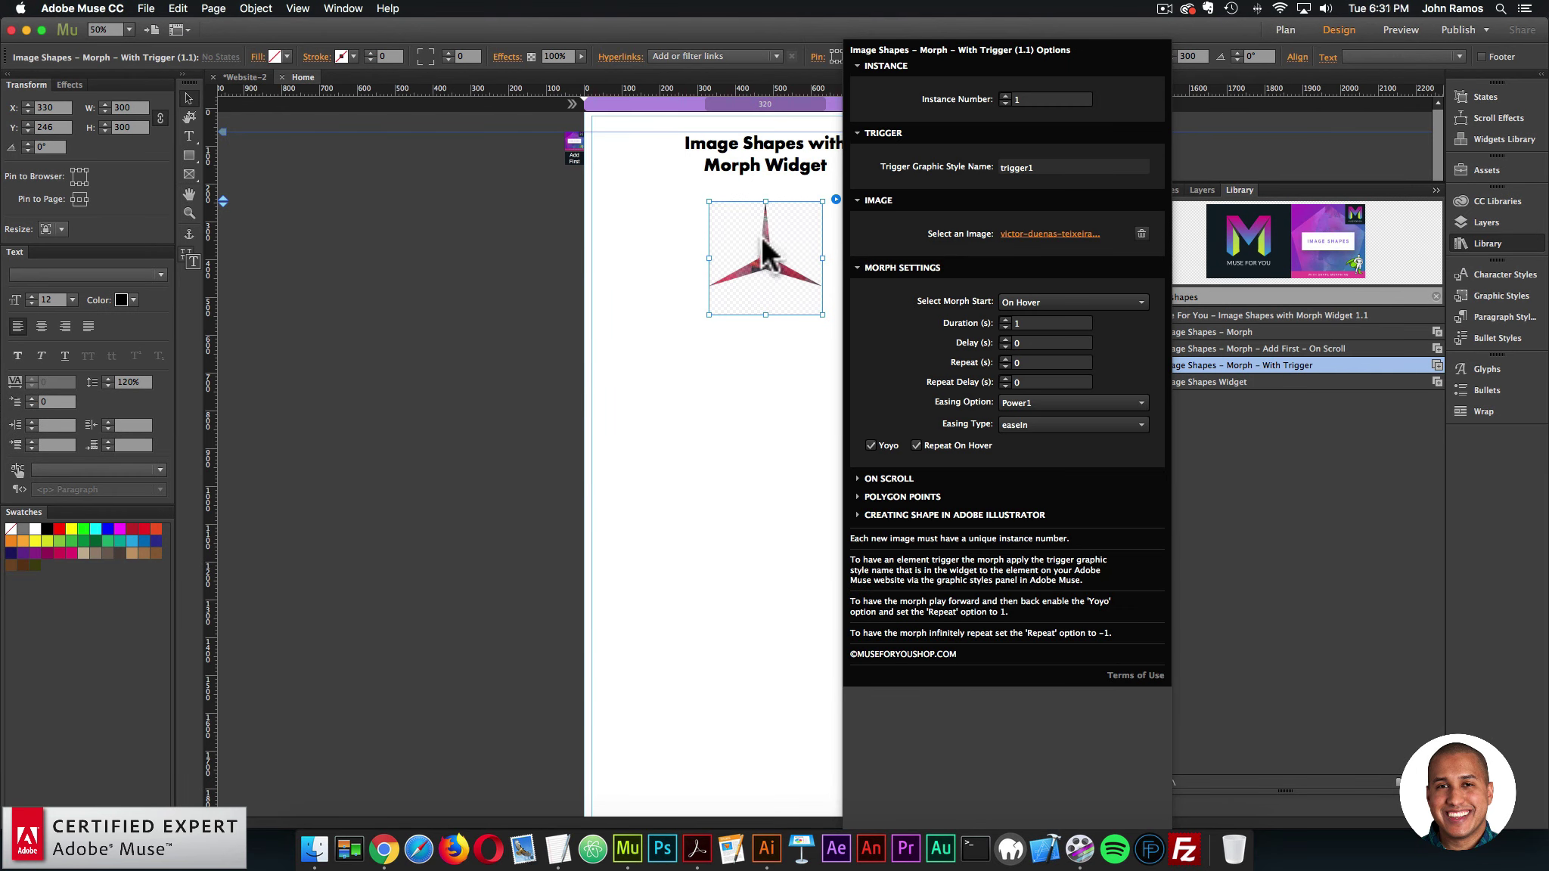
left_click(767, 294)
left_click(806, 377)
- Preview the page with the trigger widget in the browser and return to Adobe Muse
left_click(146, 9)
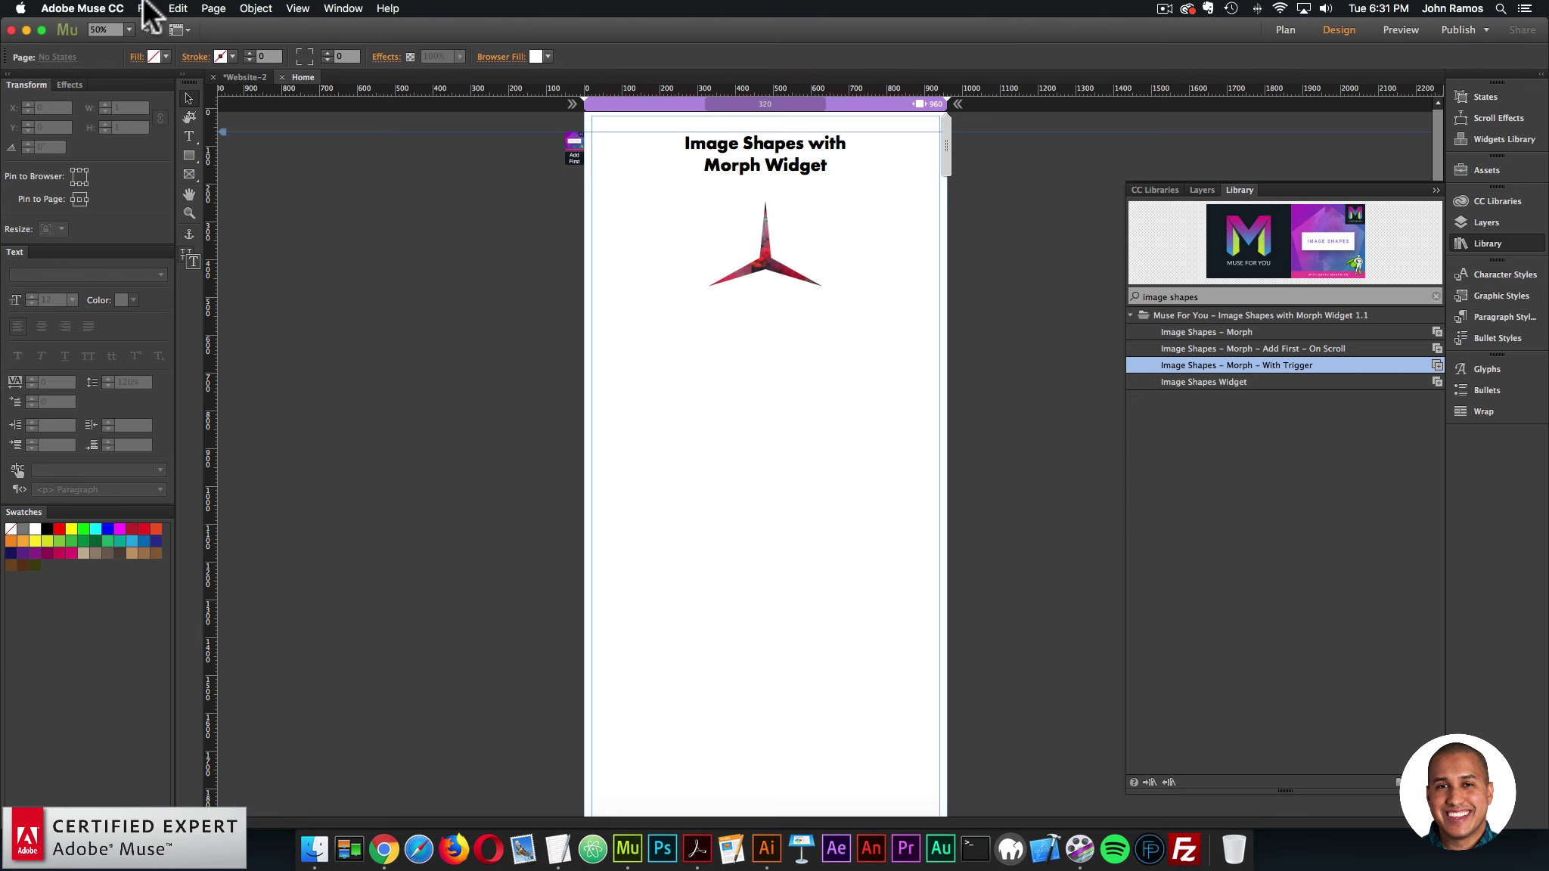
left_click(171, 252)
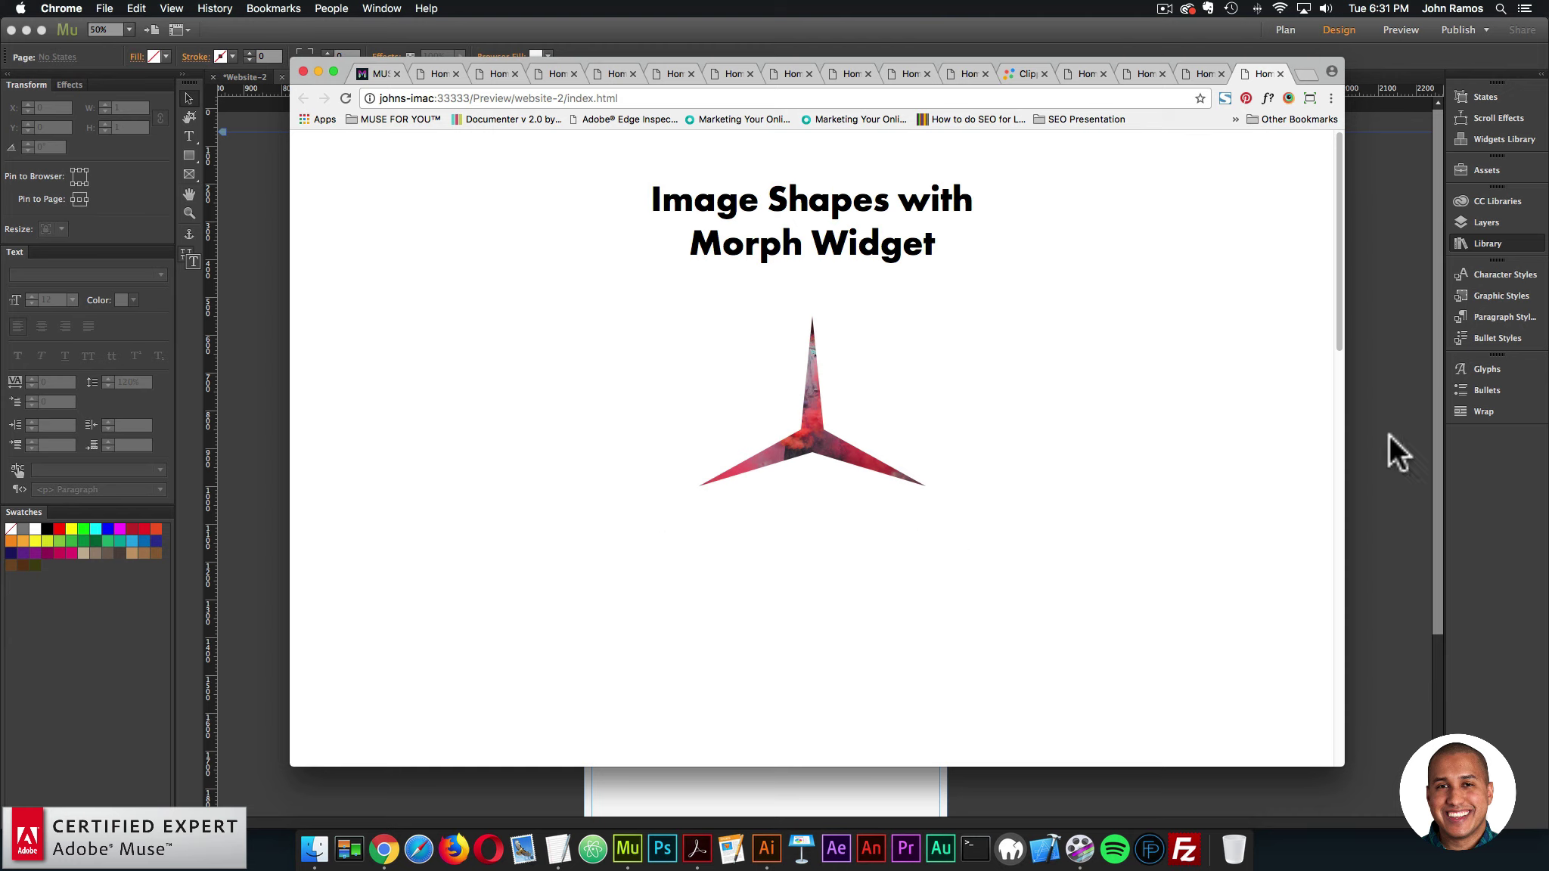
left_click(1418, 424)
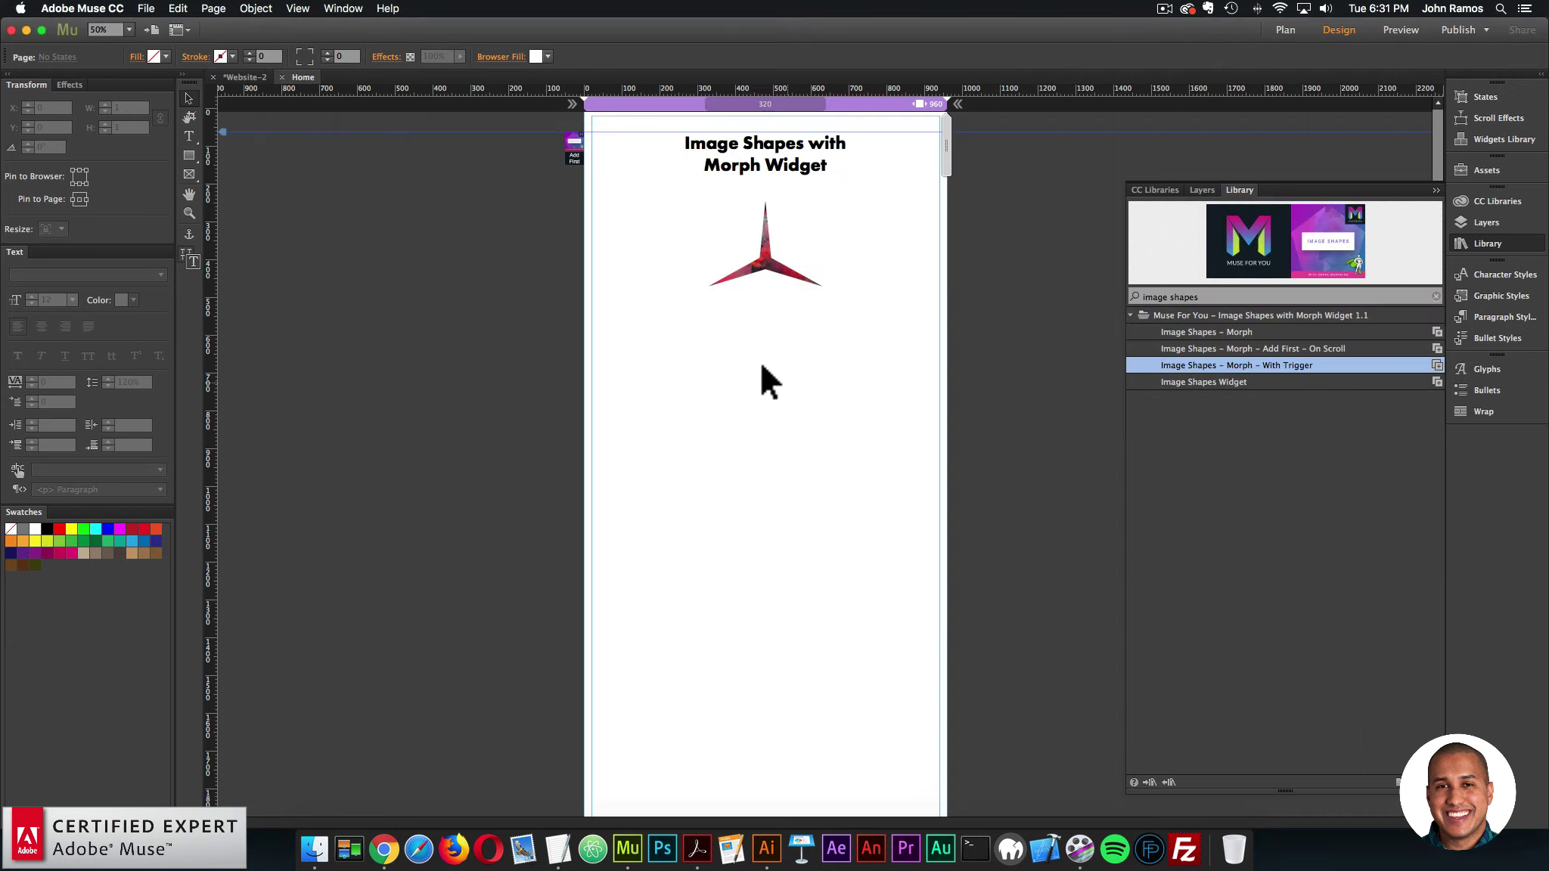
- Draw a rectangle about 280 × 280 below the widget, fill it with red R=193 G=39 B=45, and centre it horizontally
left_click(189, 155)
left_click_drag(740, 315, 846, 420)
left_click(165, 56)
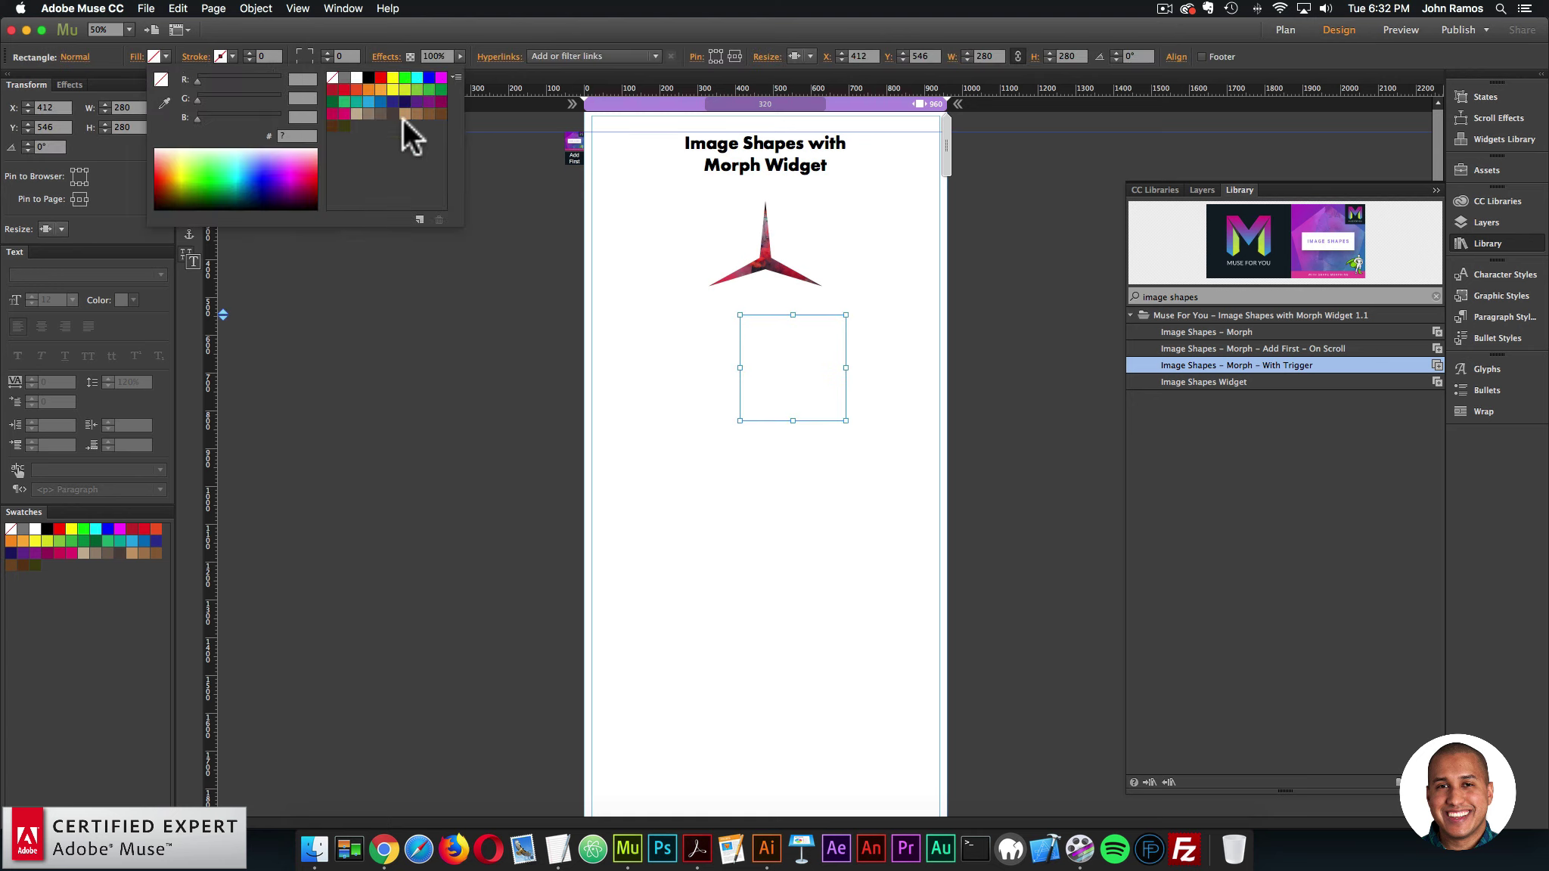
left_click(332, 89)
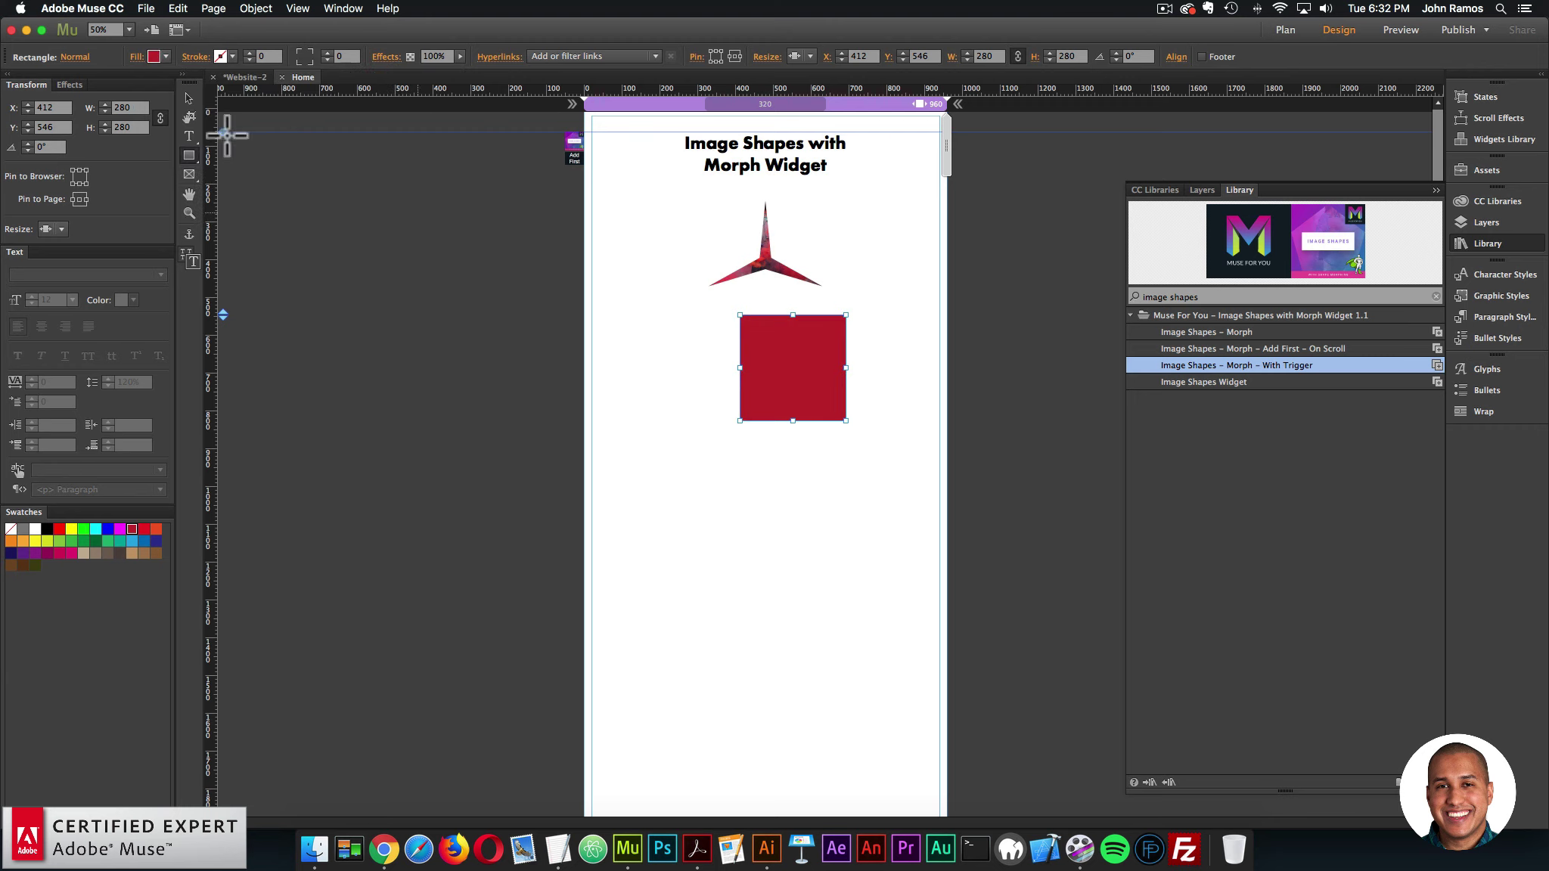
key("v")
left_click_drag(779, 379, 776, 368)
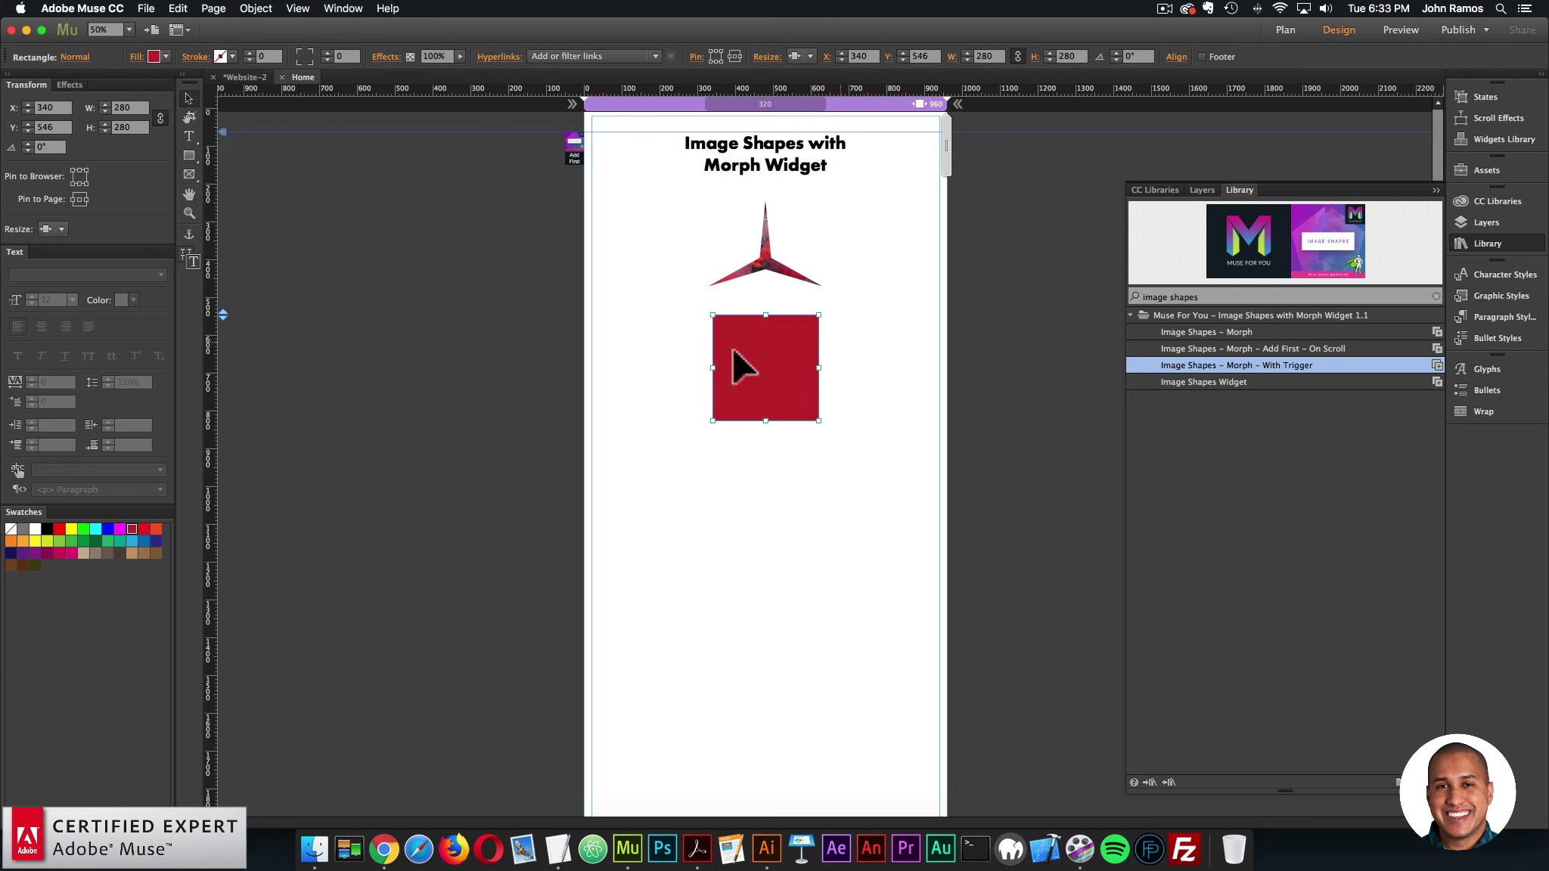
- Review the Trigger Graphic Style Name in the widget's options and close them
left_click(809, 276)
left_click(835, 198)
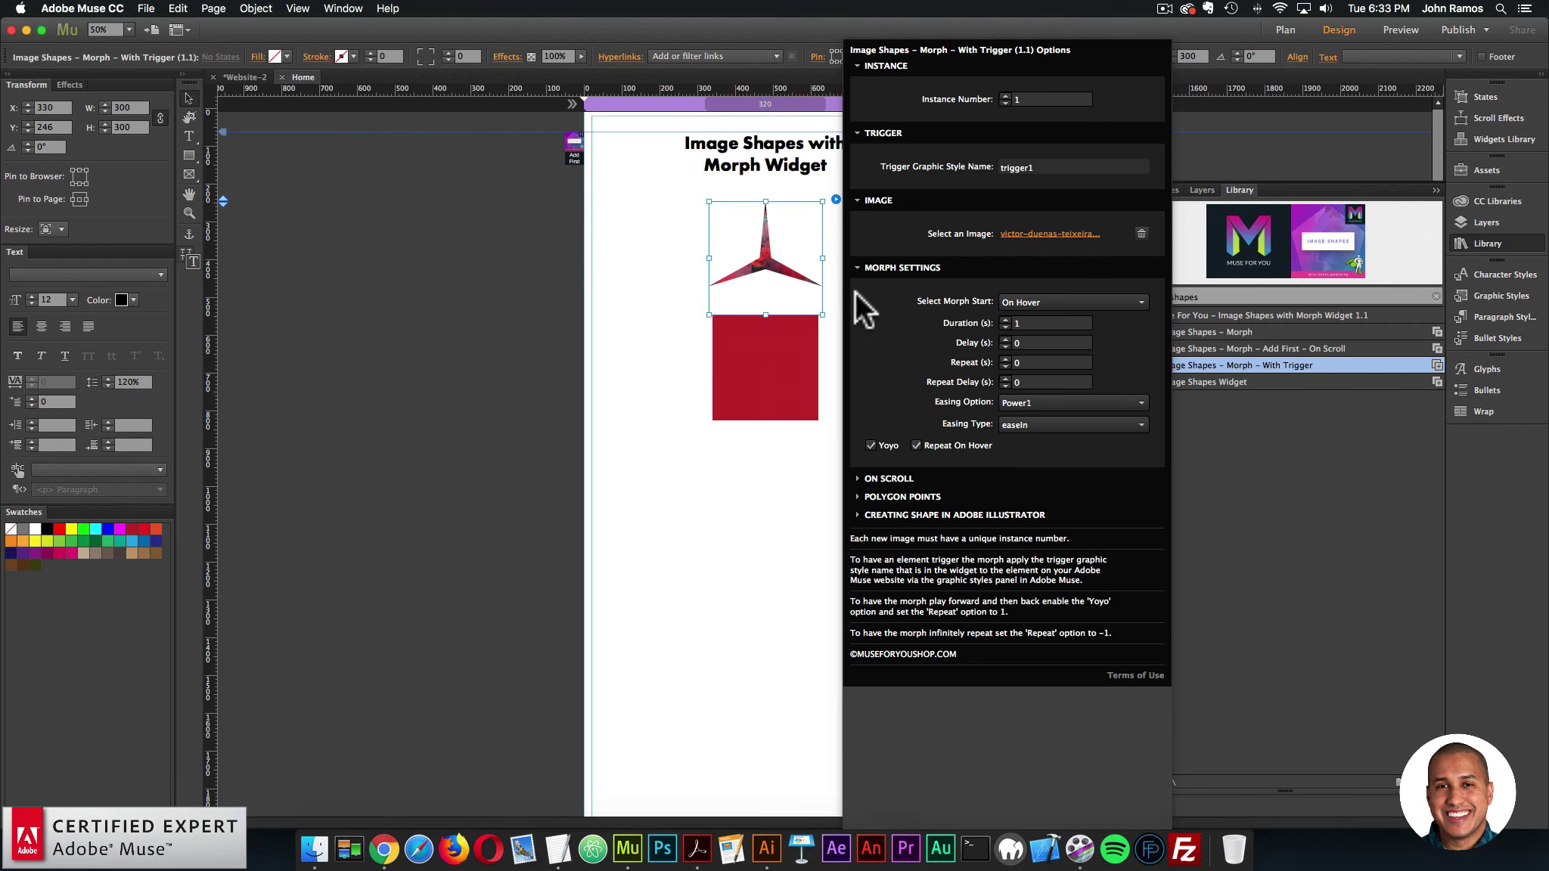
left_click(397, 680)
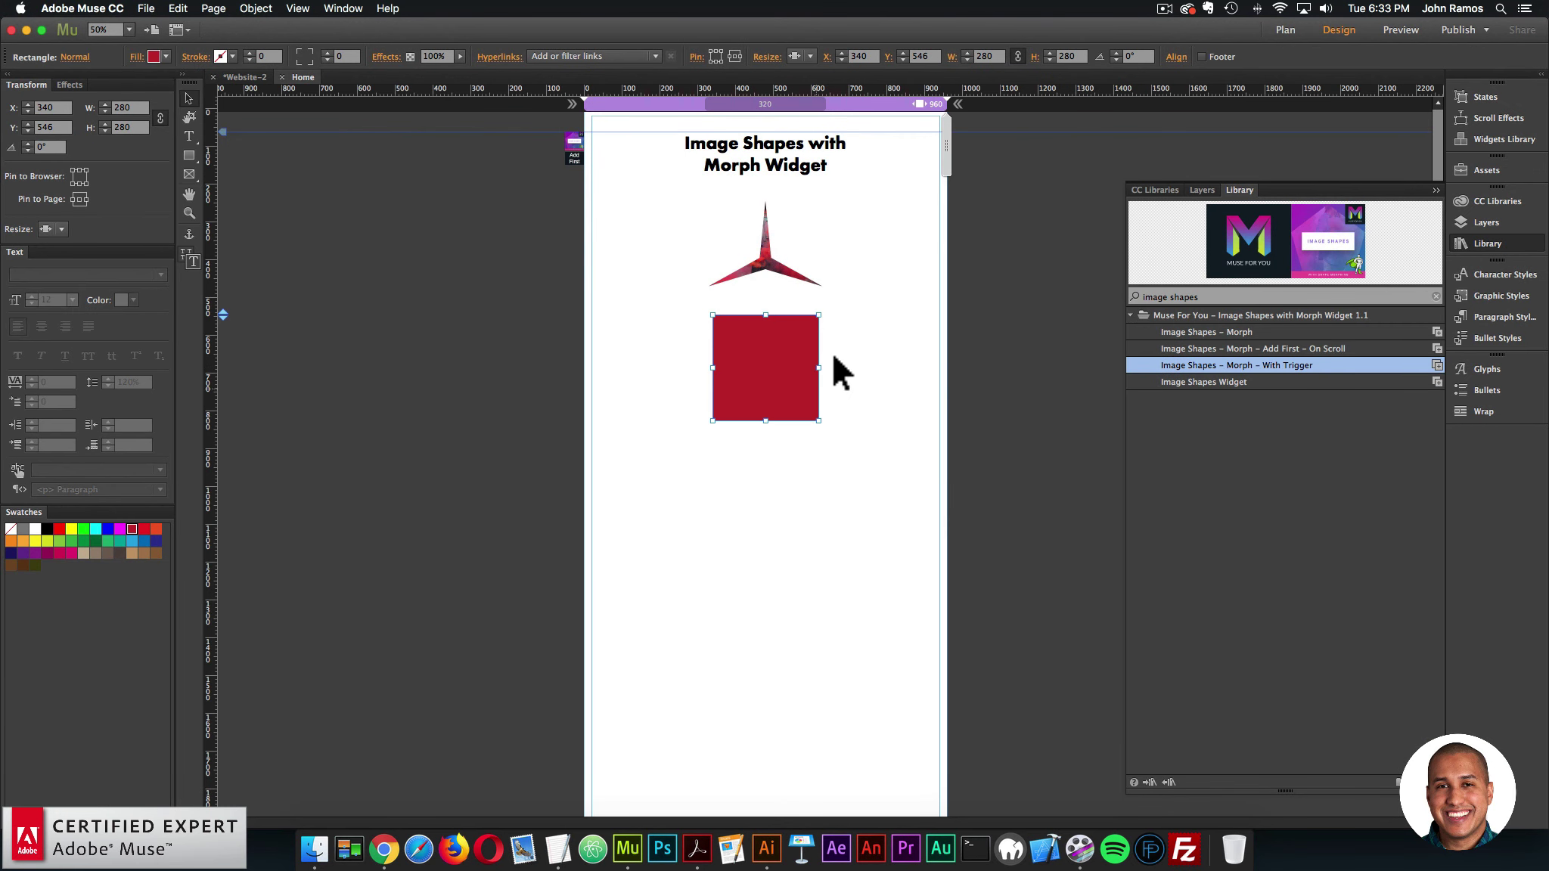
left_click(785, 257)
- Show the graphic styles and create a new graphic style from the red rectangle
left_click(763, 361)
key("super+equal")
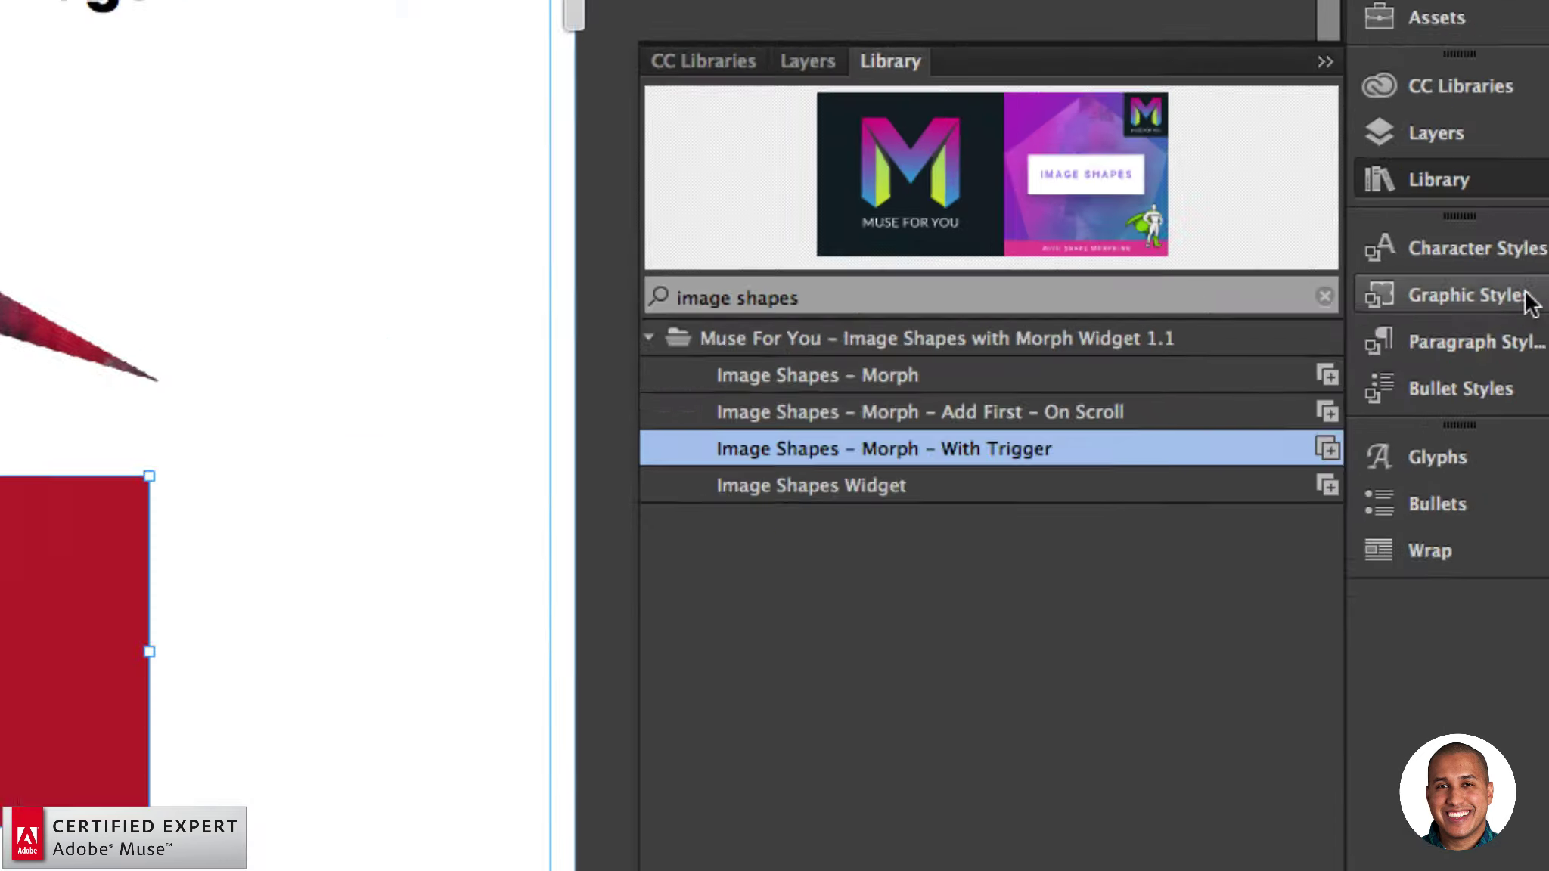
left_click(1529, 296)
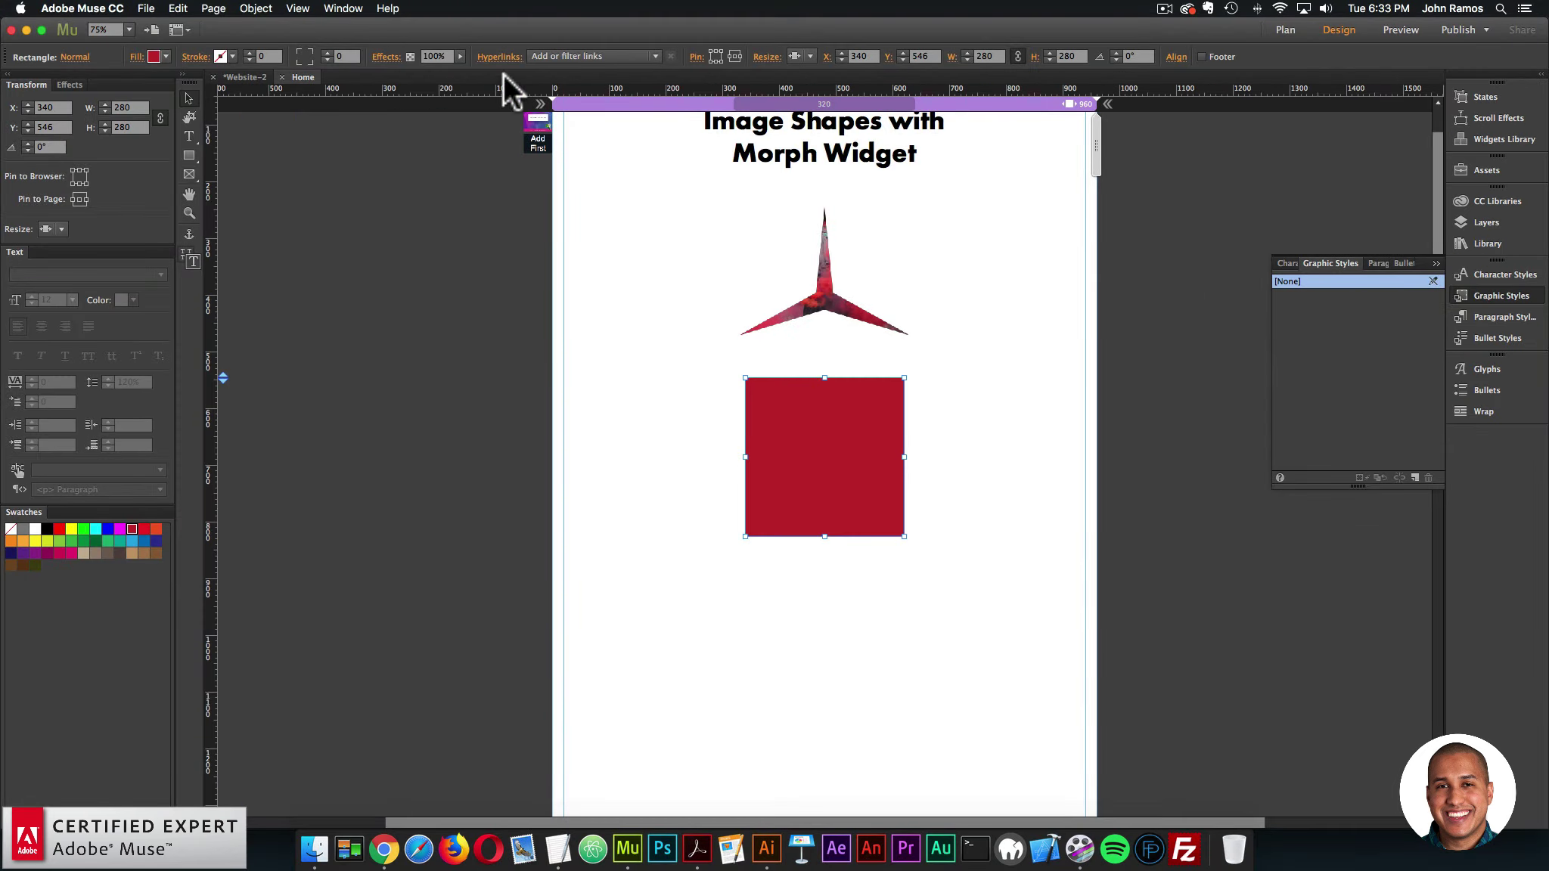
left_click(343, 8)
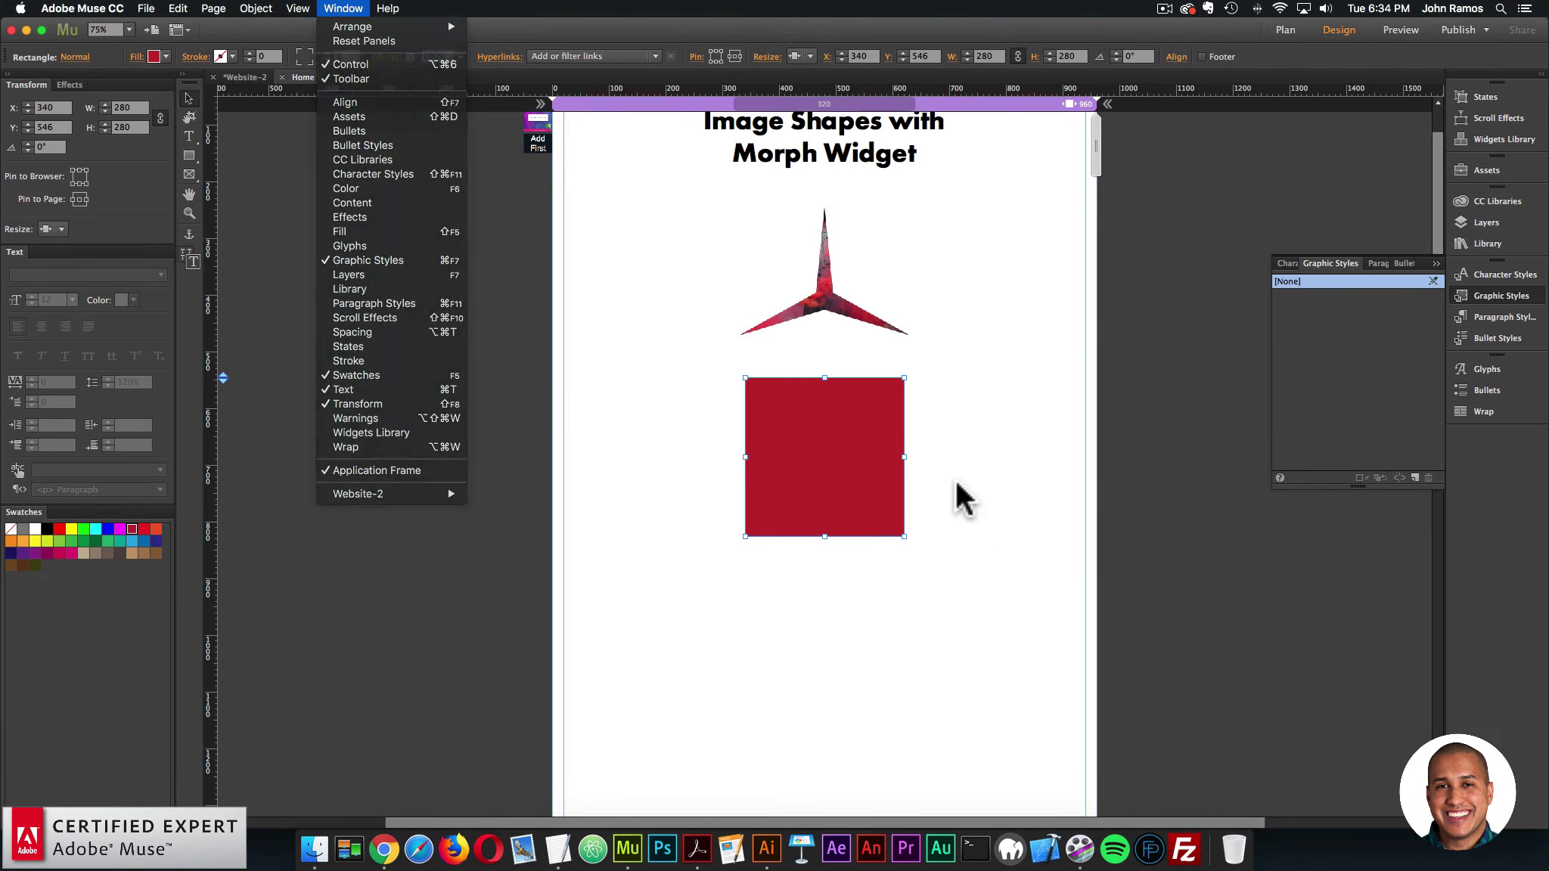
left_click(852, 424)
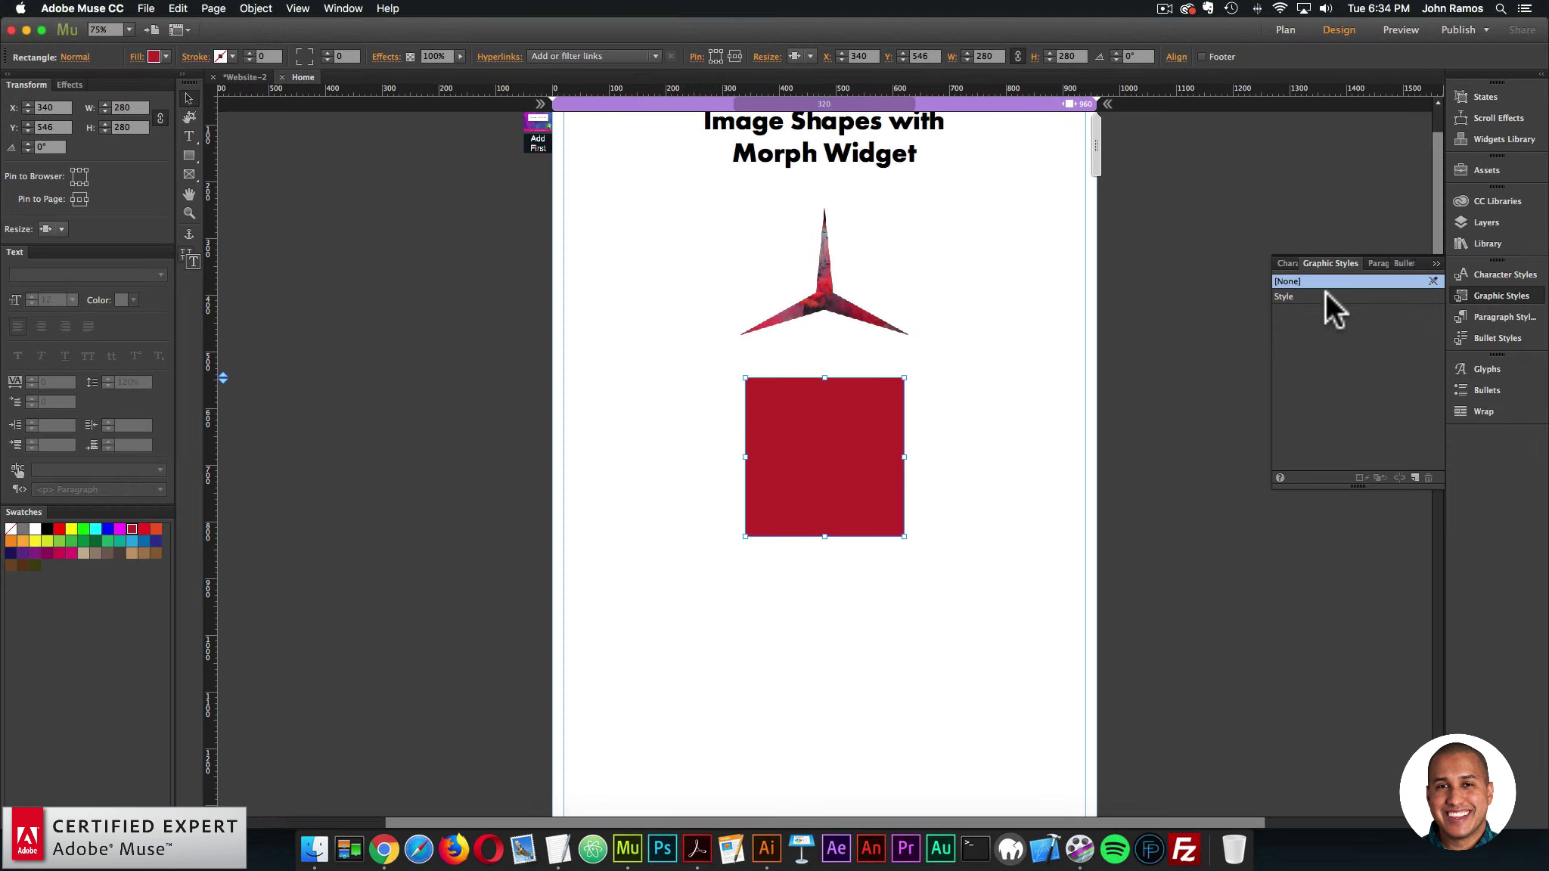
- Rename the rectangle's new graphic style to trigger1 and clear the selection
mouse_move(1304, 297)
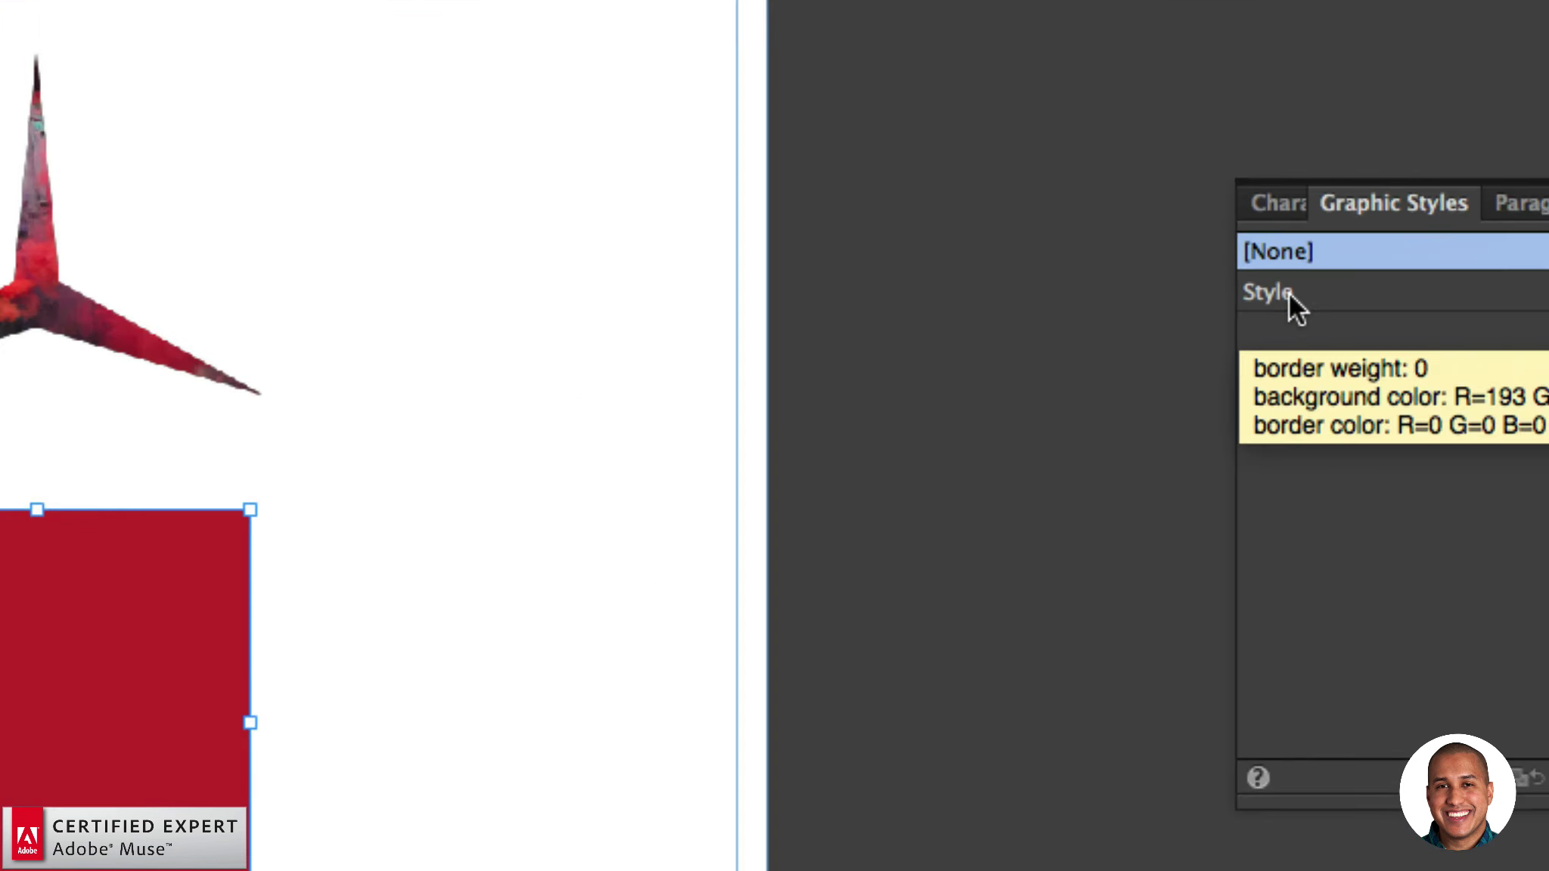
double_click(1290, 296)
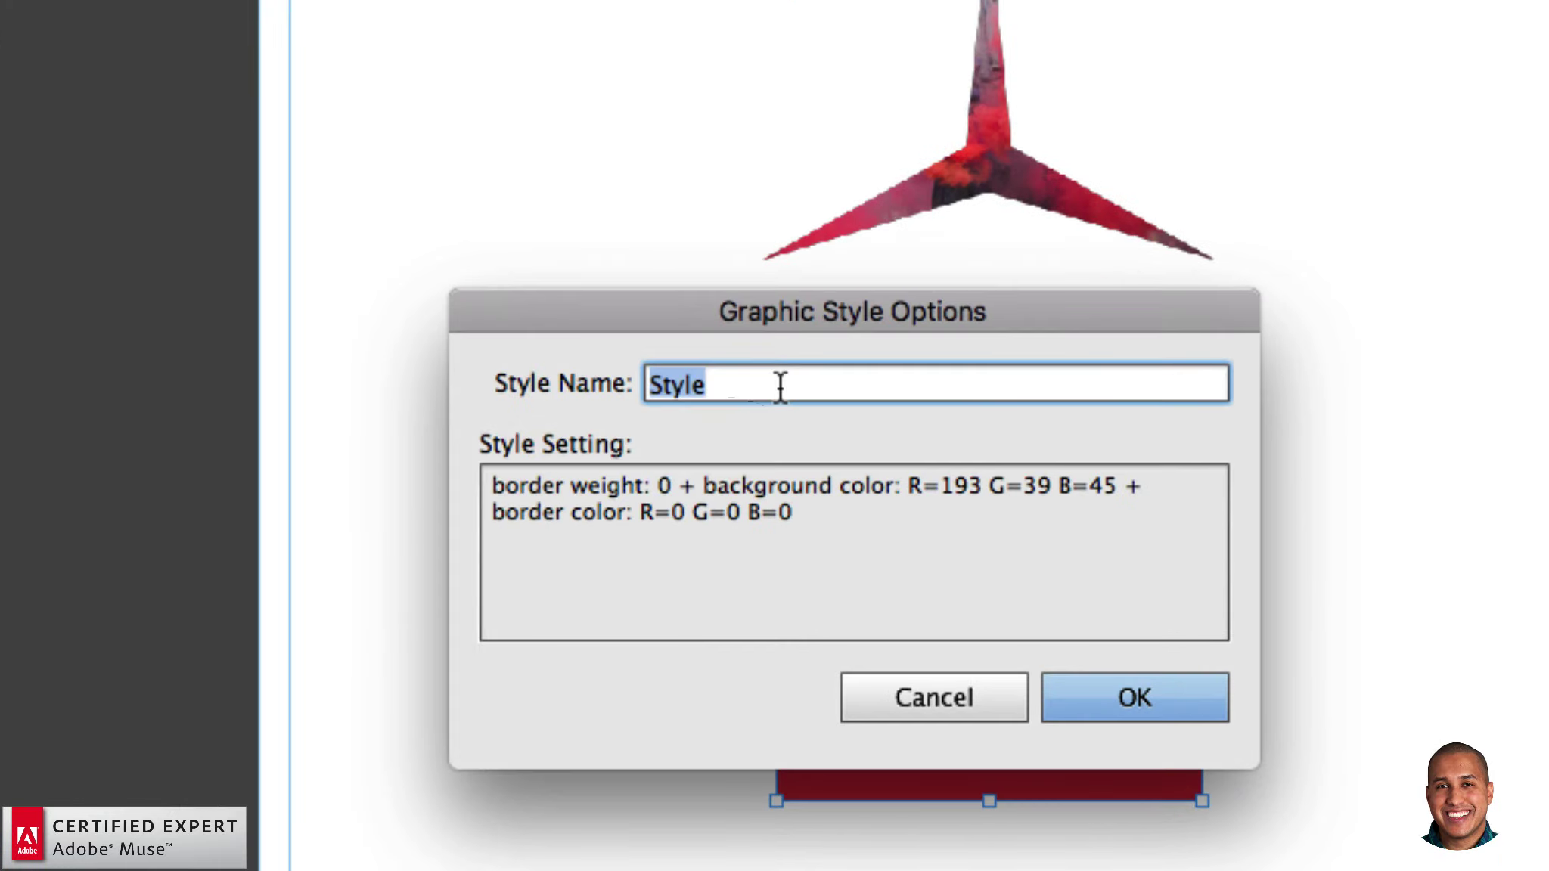
type("tr")
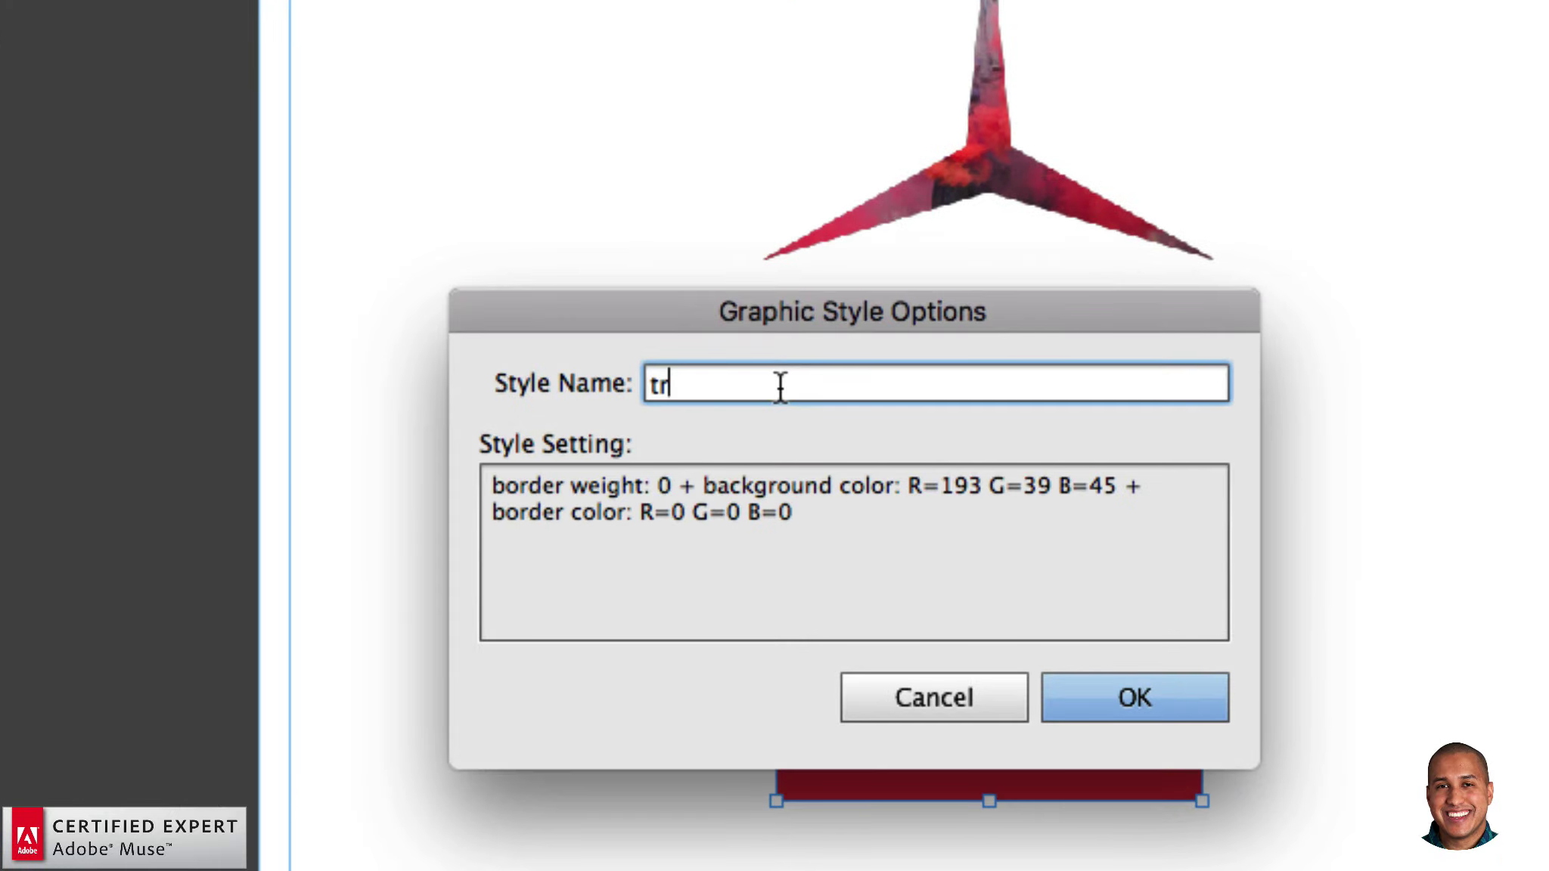
type("igger1")
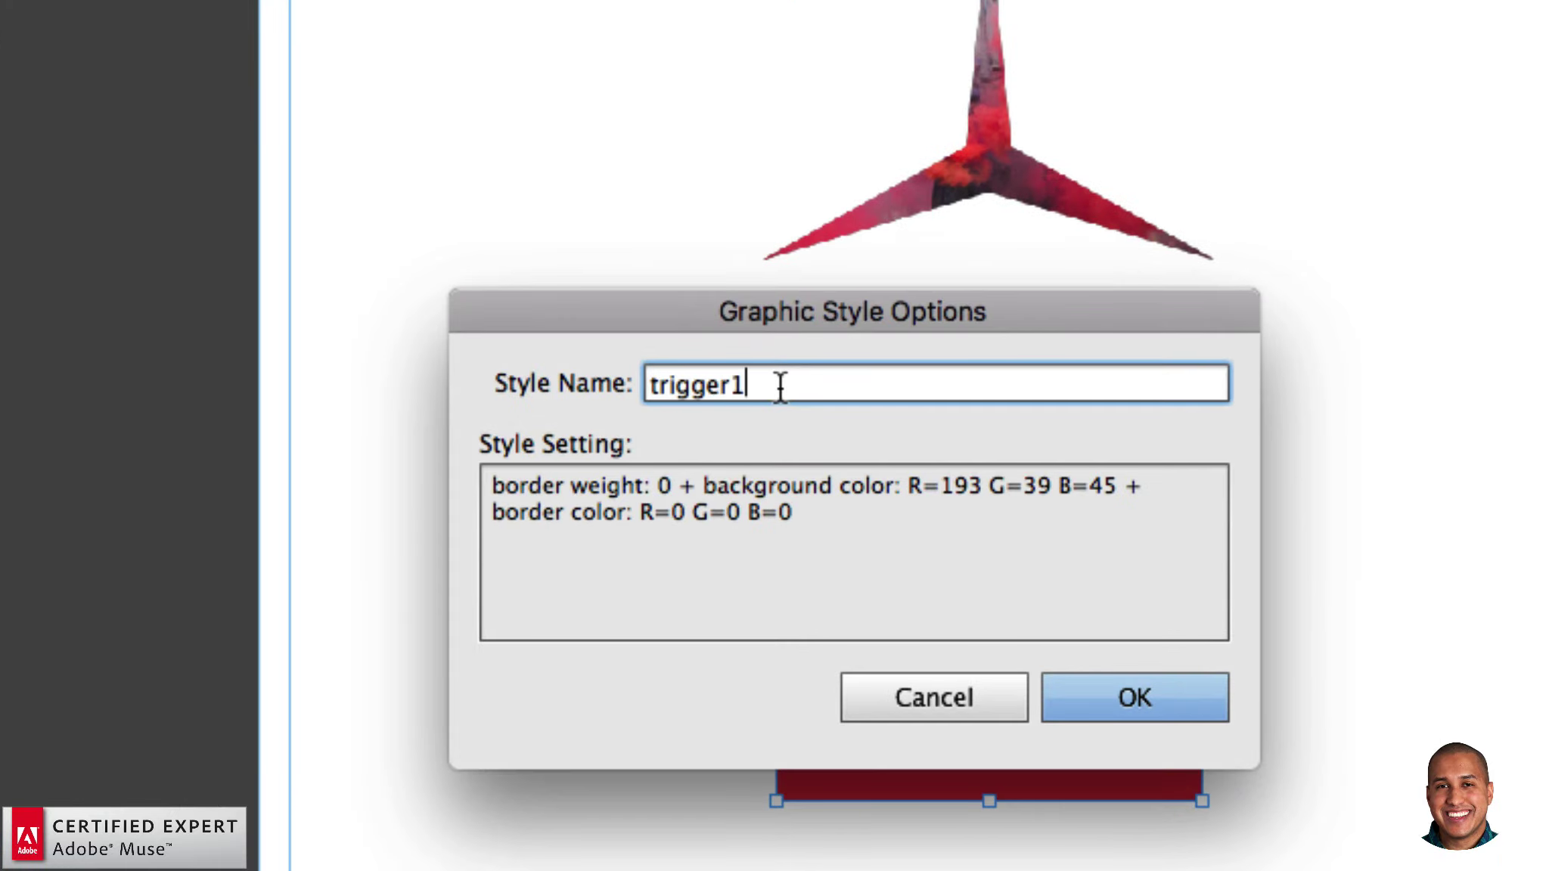
key("Return")
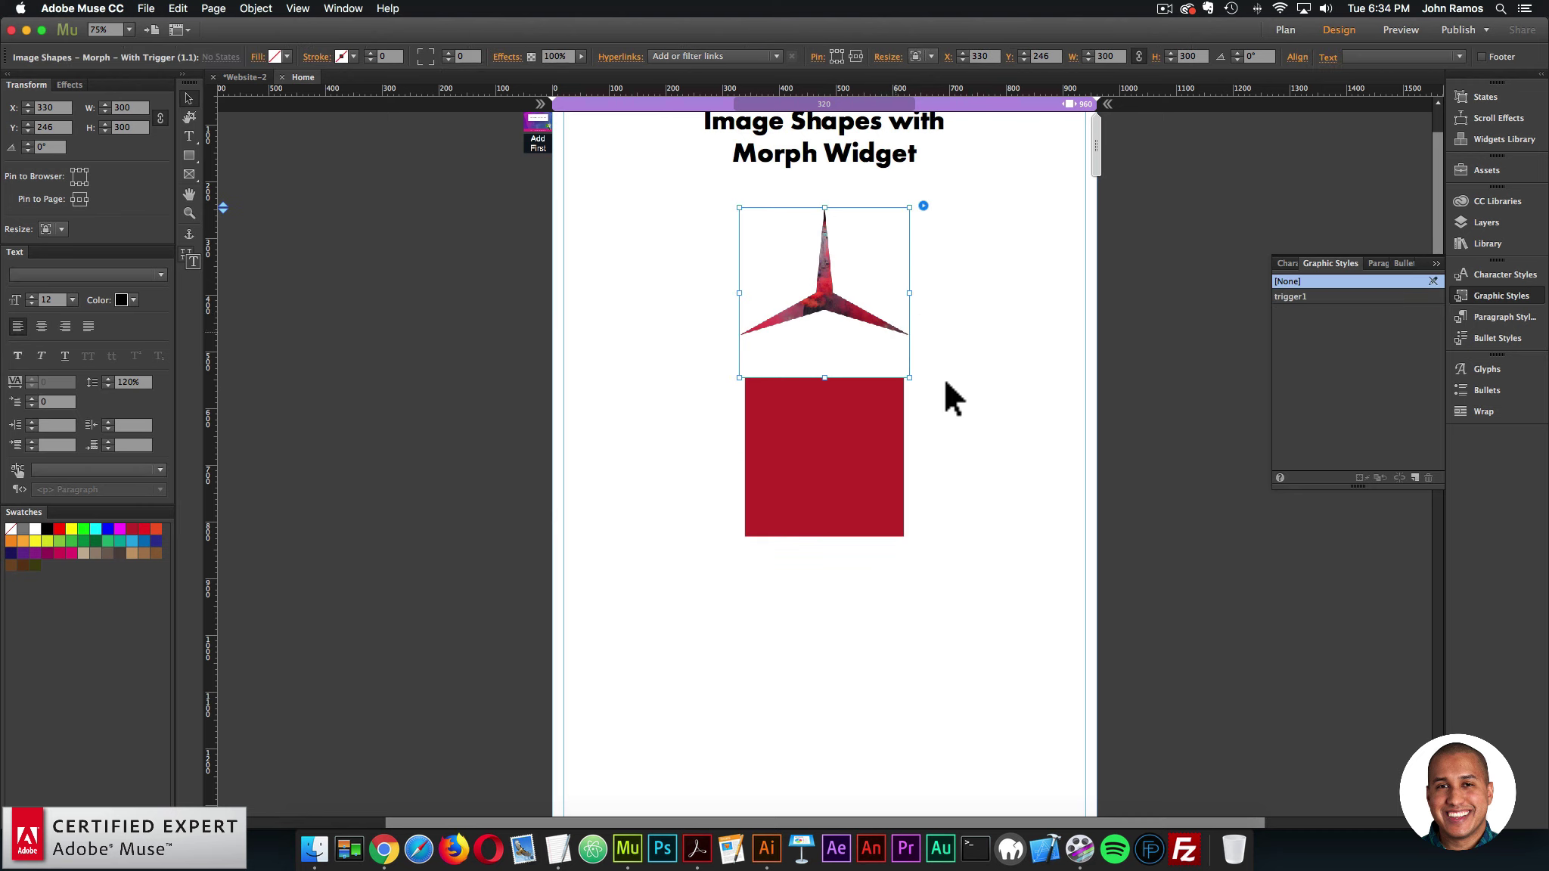
left_click(944, 454)
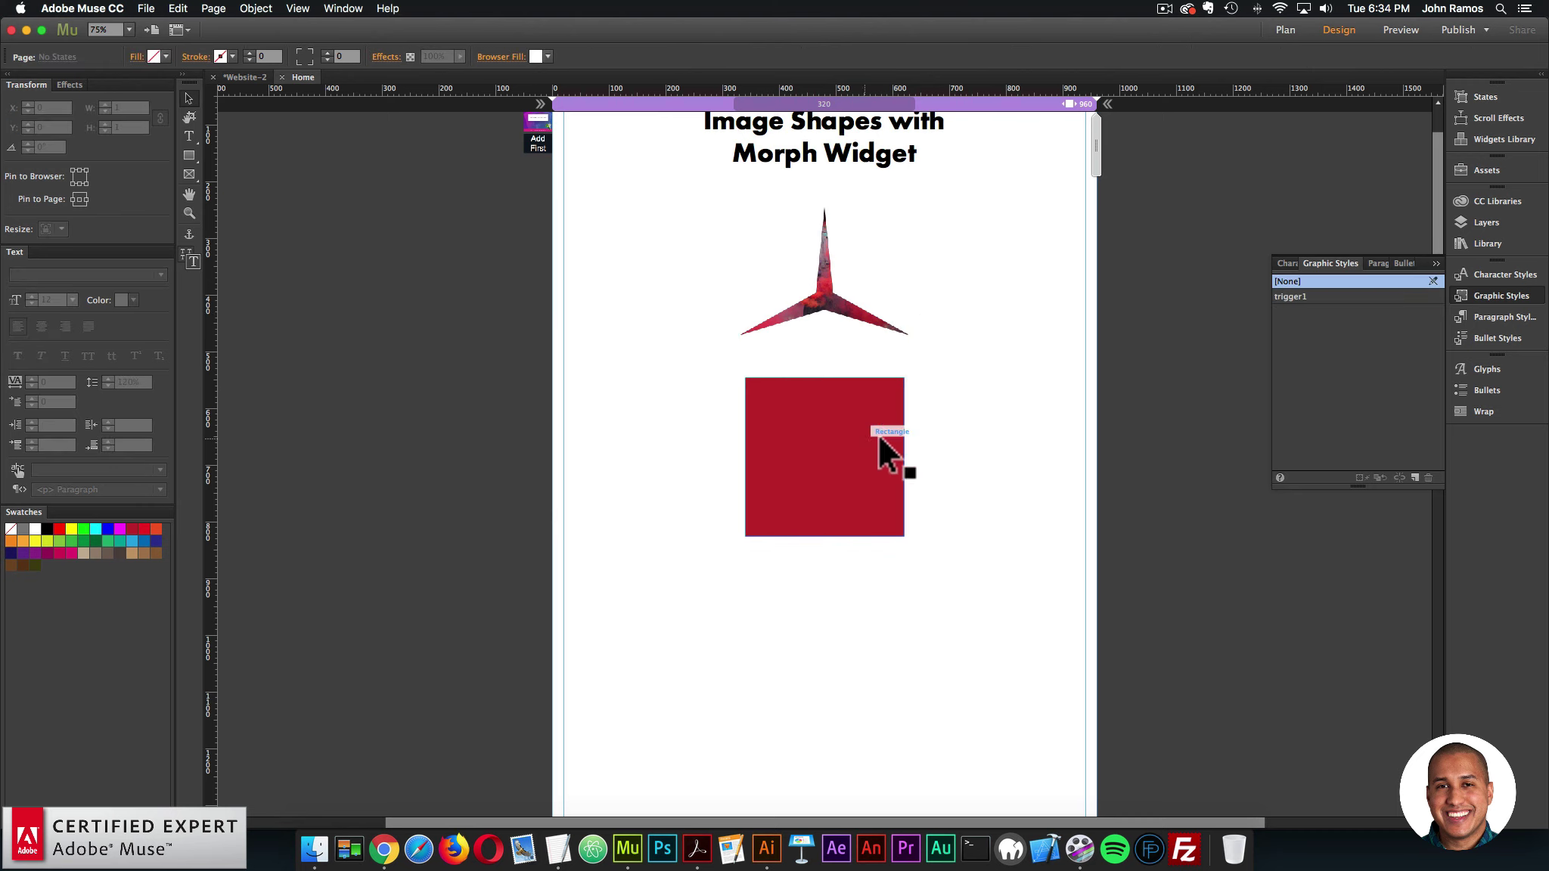
- Preview the page in the browser, test the morph by hovering the red rectangle, and return to Adobe Muse
left_click(145, 8)
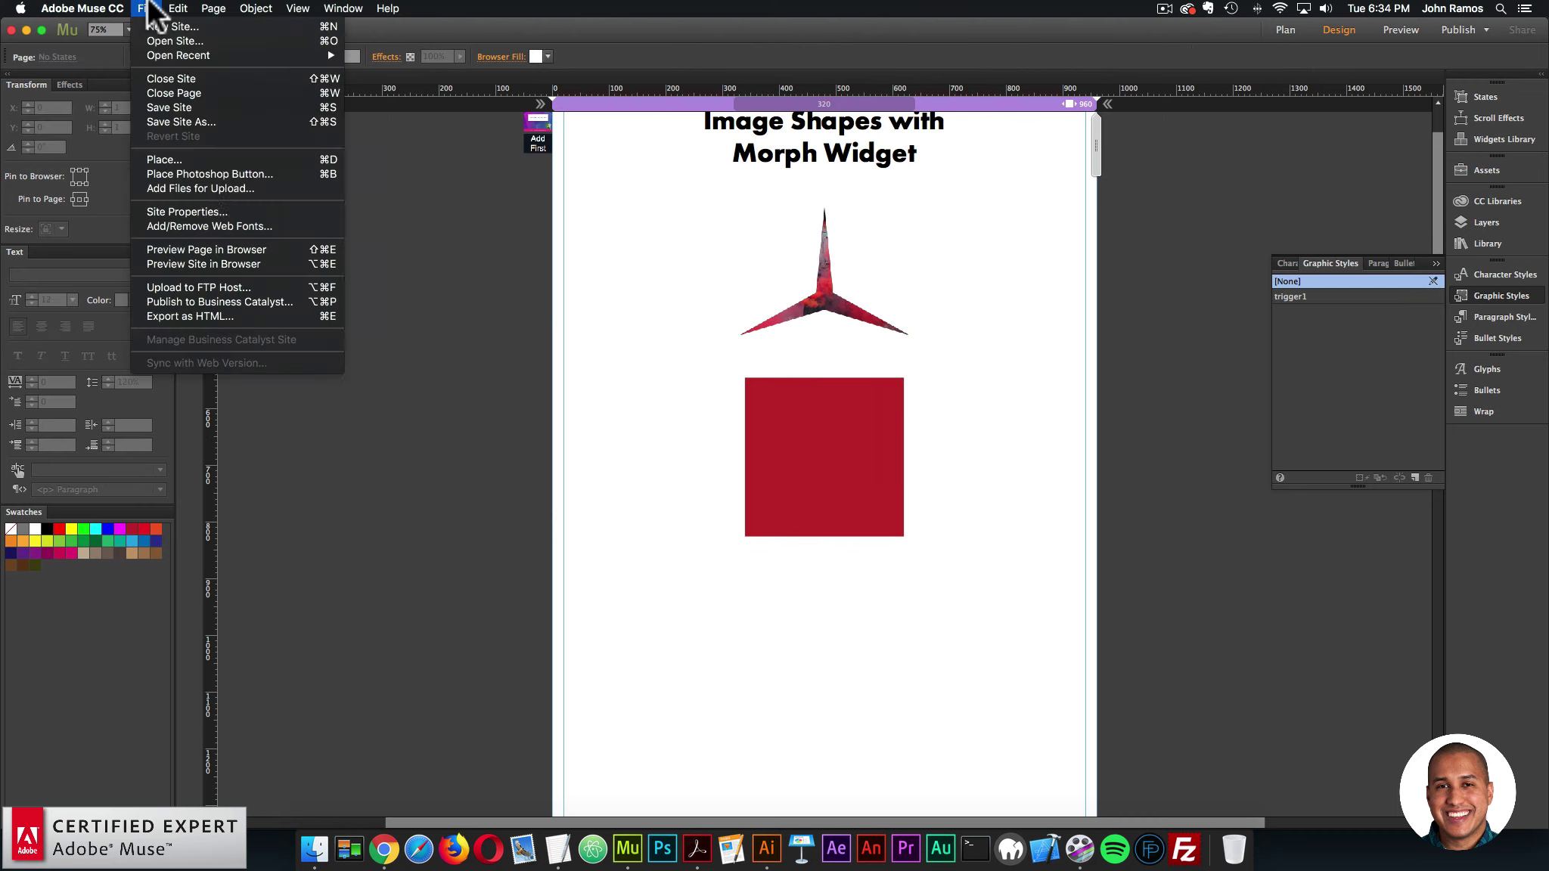
left_click(210, 250)
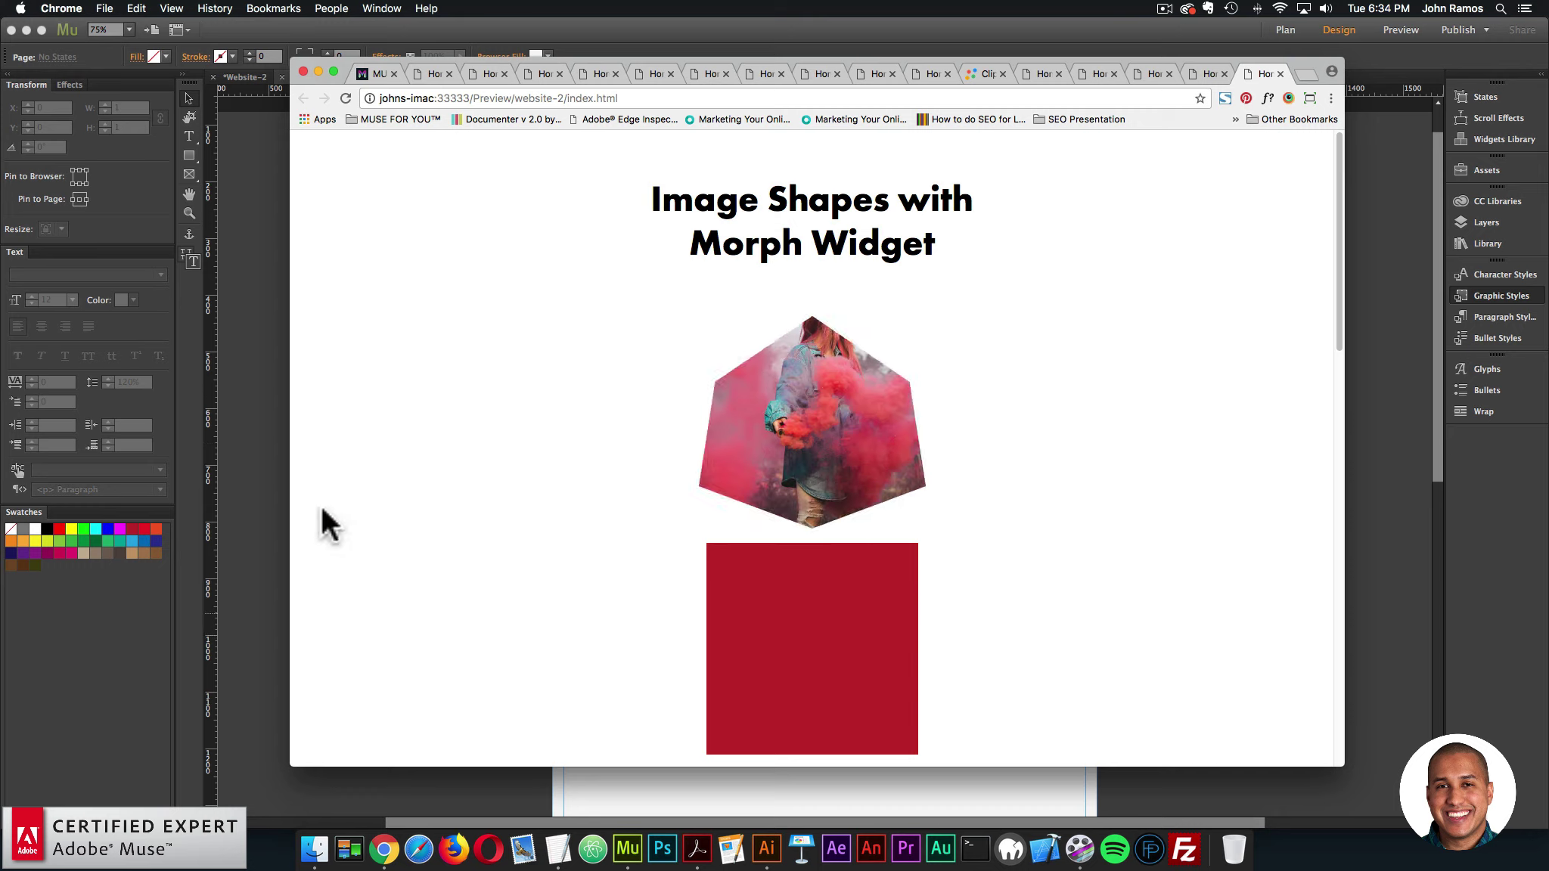
left_click(264, 522)
- Set the trigger widget's Select Morph Start option to On Click and close its options
left_click(877, 348)
left_click(922, 206)
left_click(1139, 301)
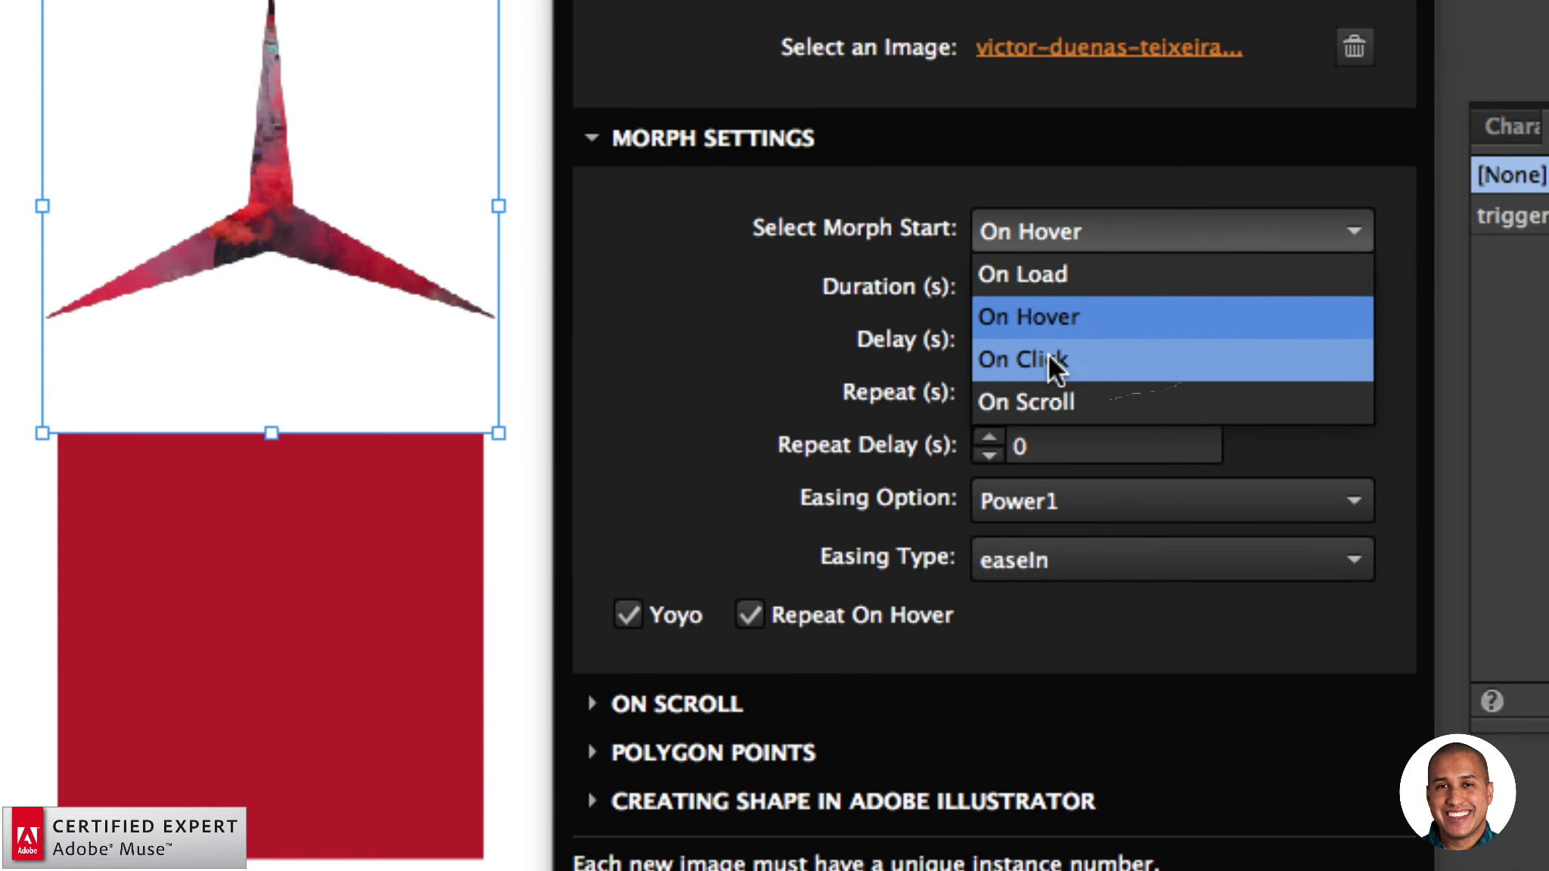
left_click(1114, 349)
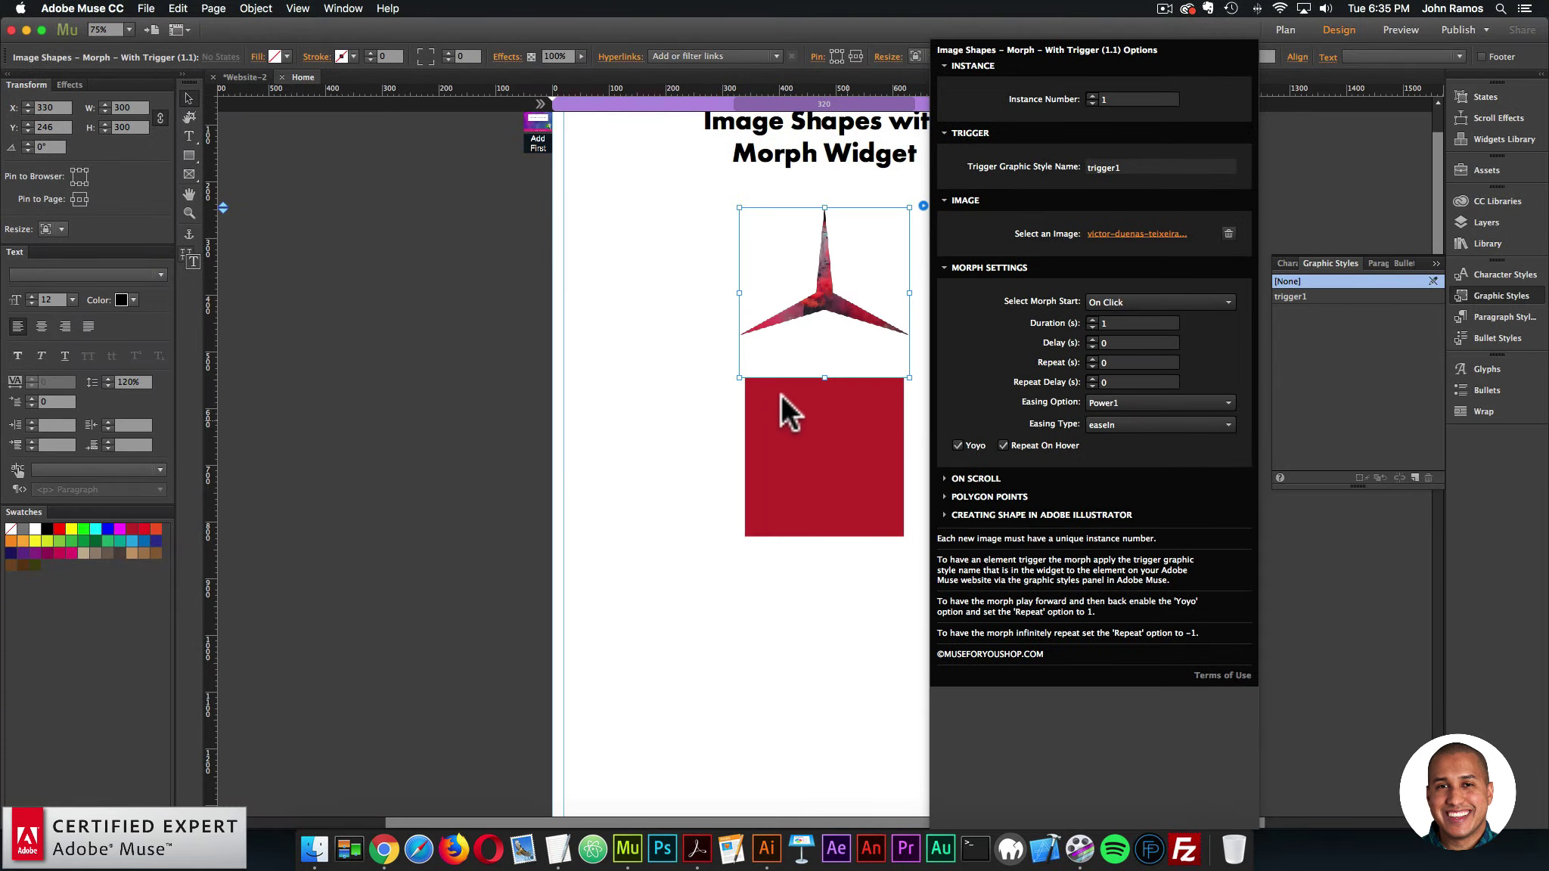
key("Escape")
- Preview the page in the browser, test the click morph with the red rectangle, and return to Adobe Muse
left_click(155, 10)
left_click(196, 249)
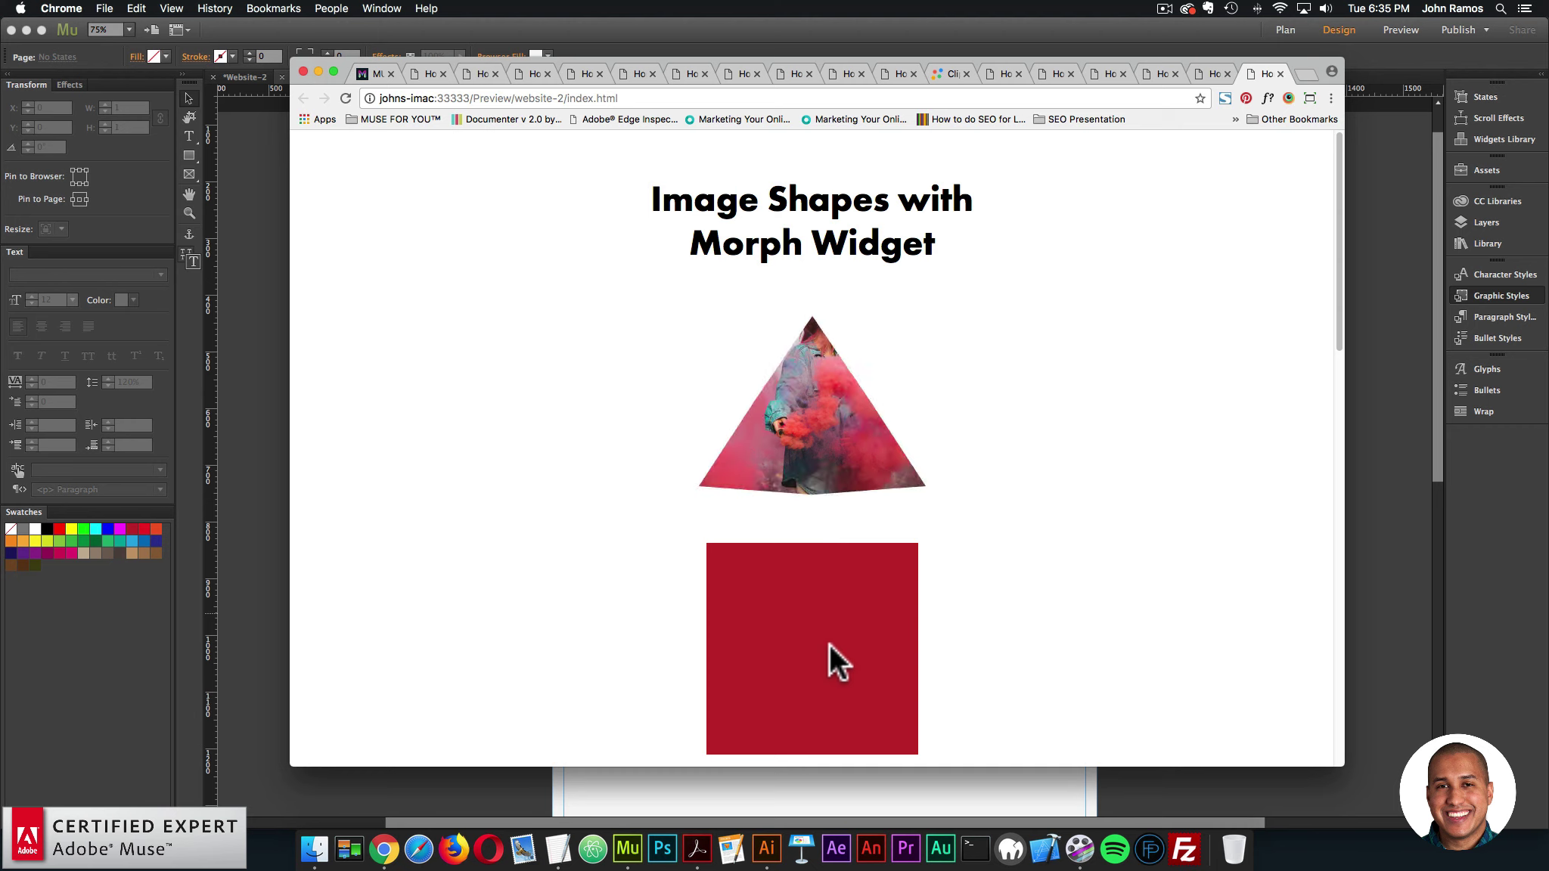
triple_click(829, 643)
left_click(829, 642)
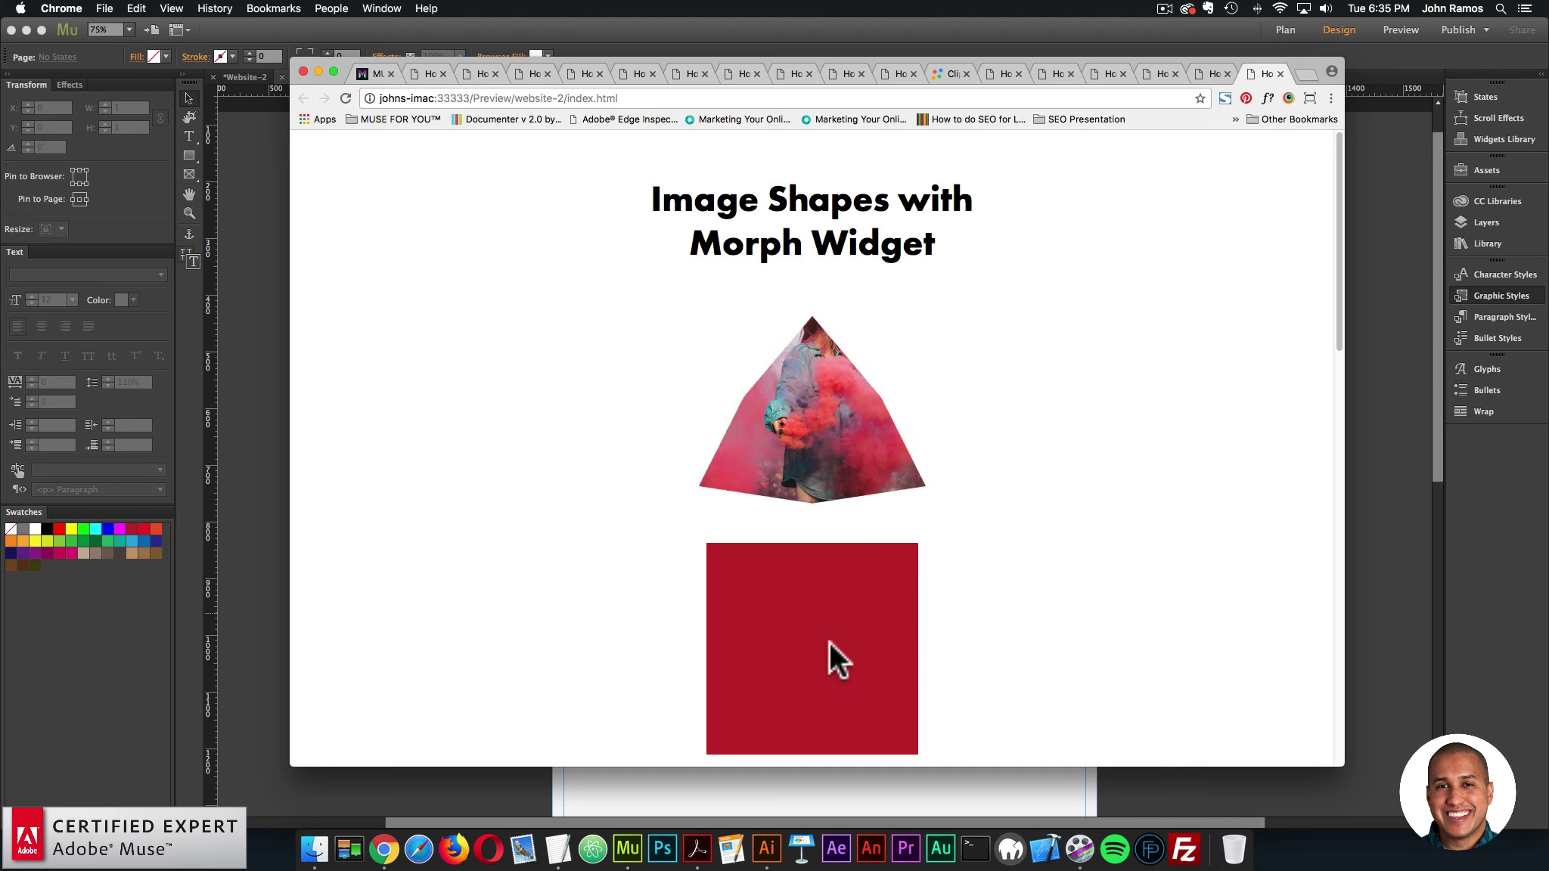
left_click(1415, 530)
- Delete the red trigger rectangle below the morph widget
left_click(819, 440)
left_click(904, 339)
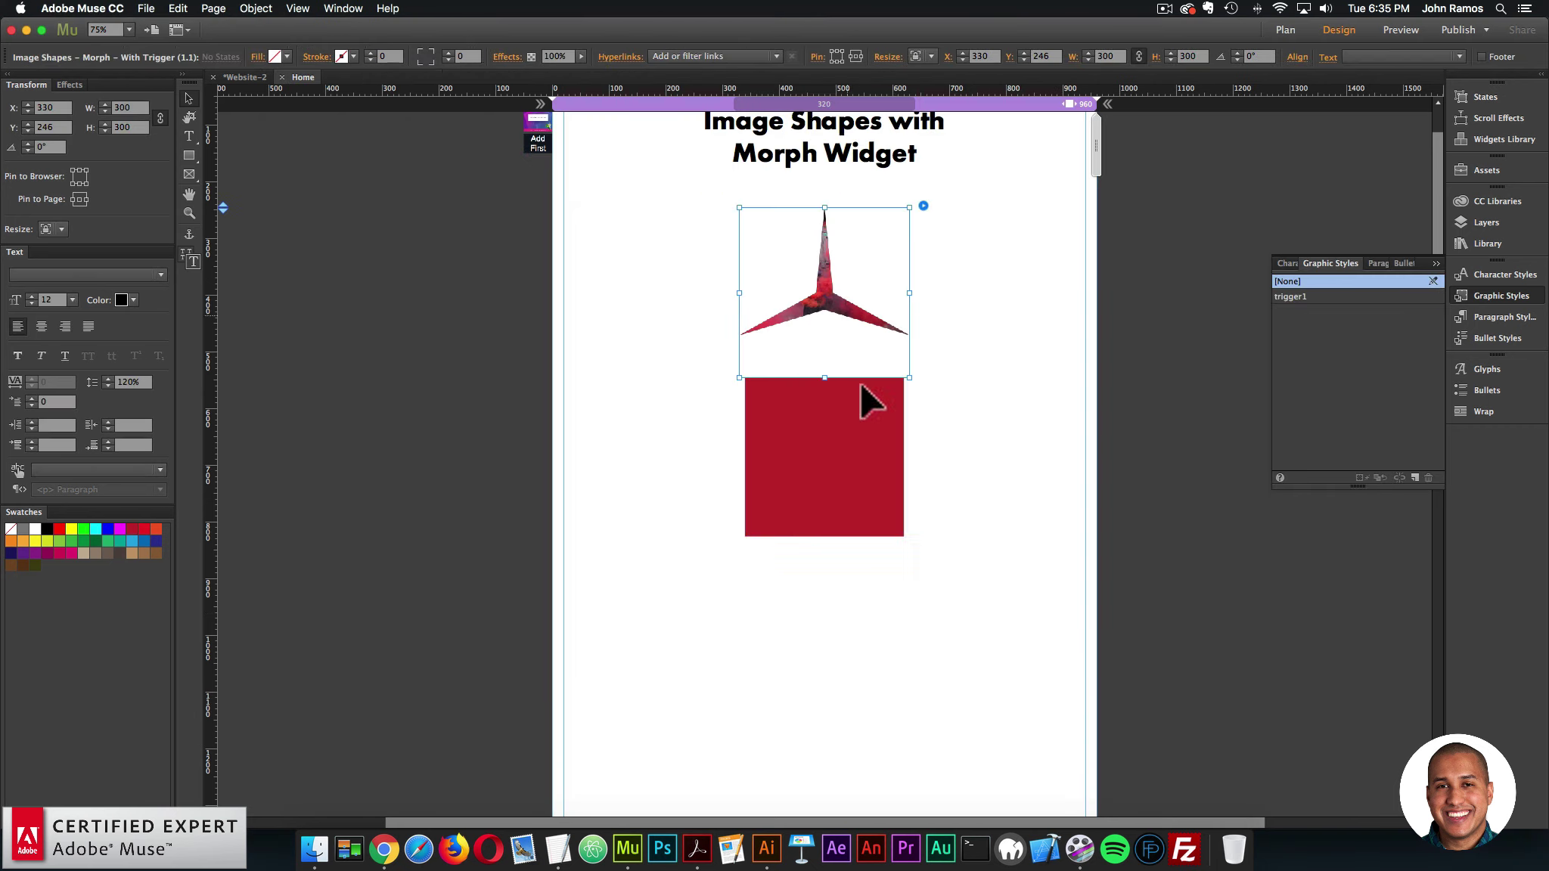
left_click(835, 440)
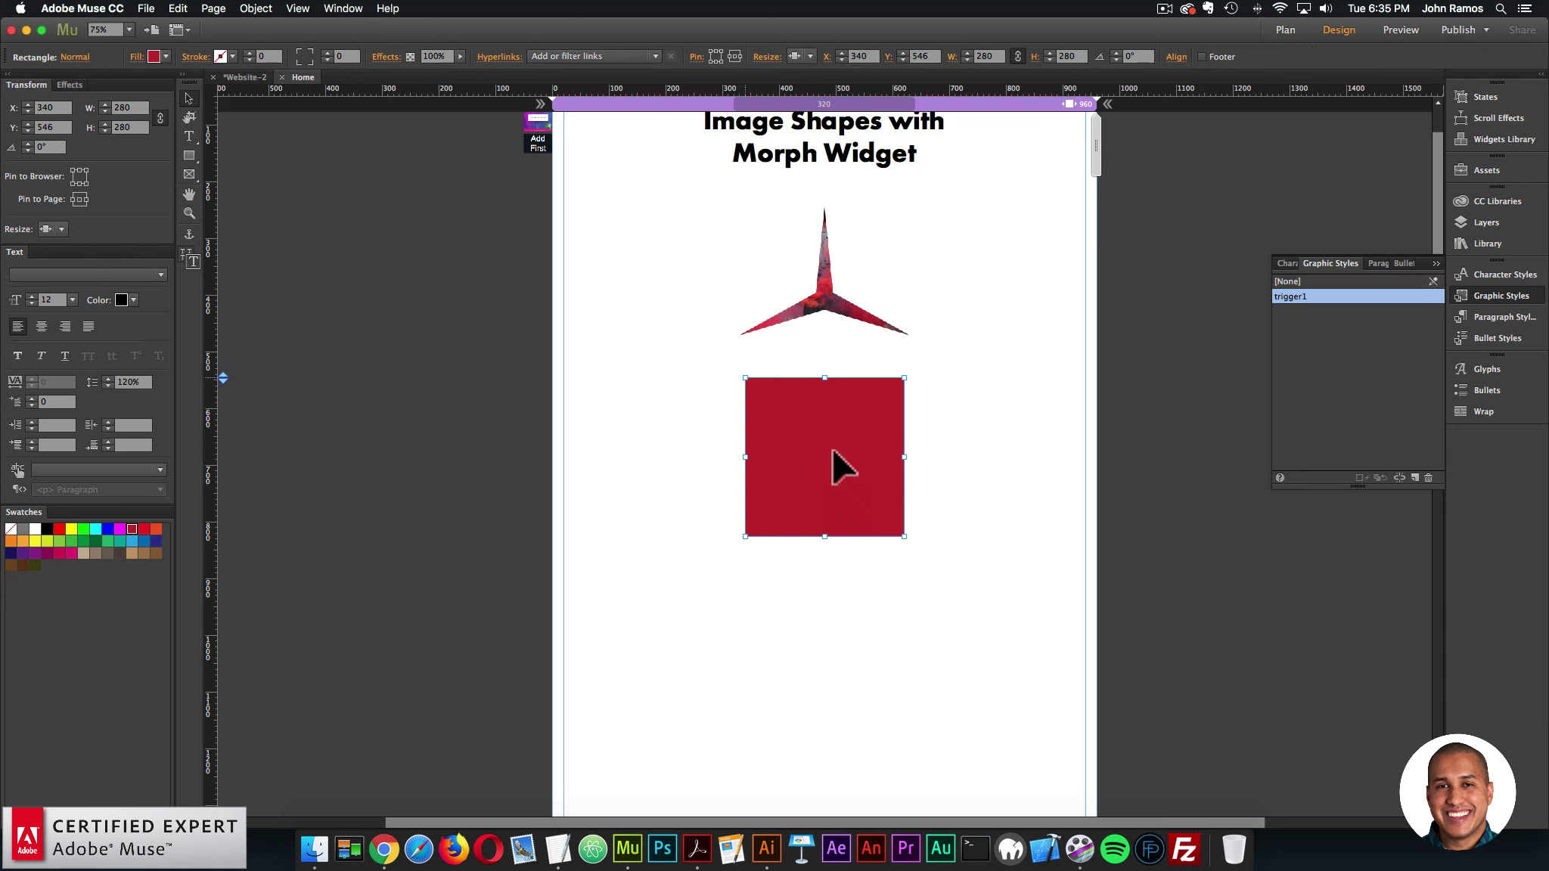
key("BackSpace")
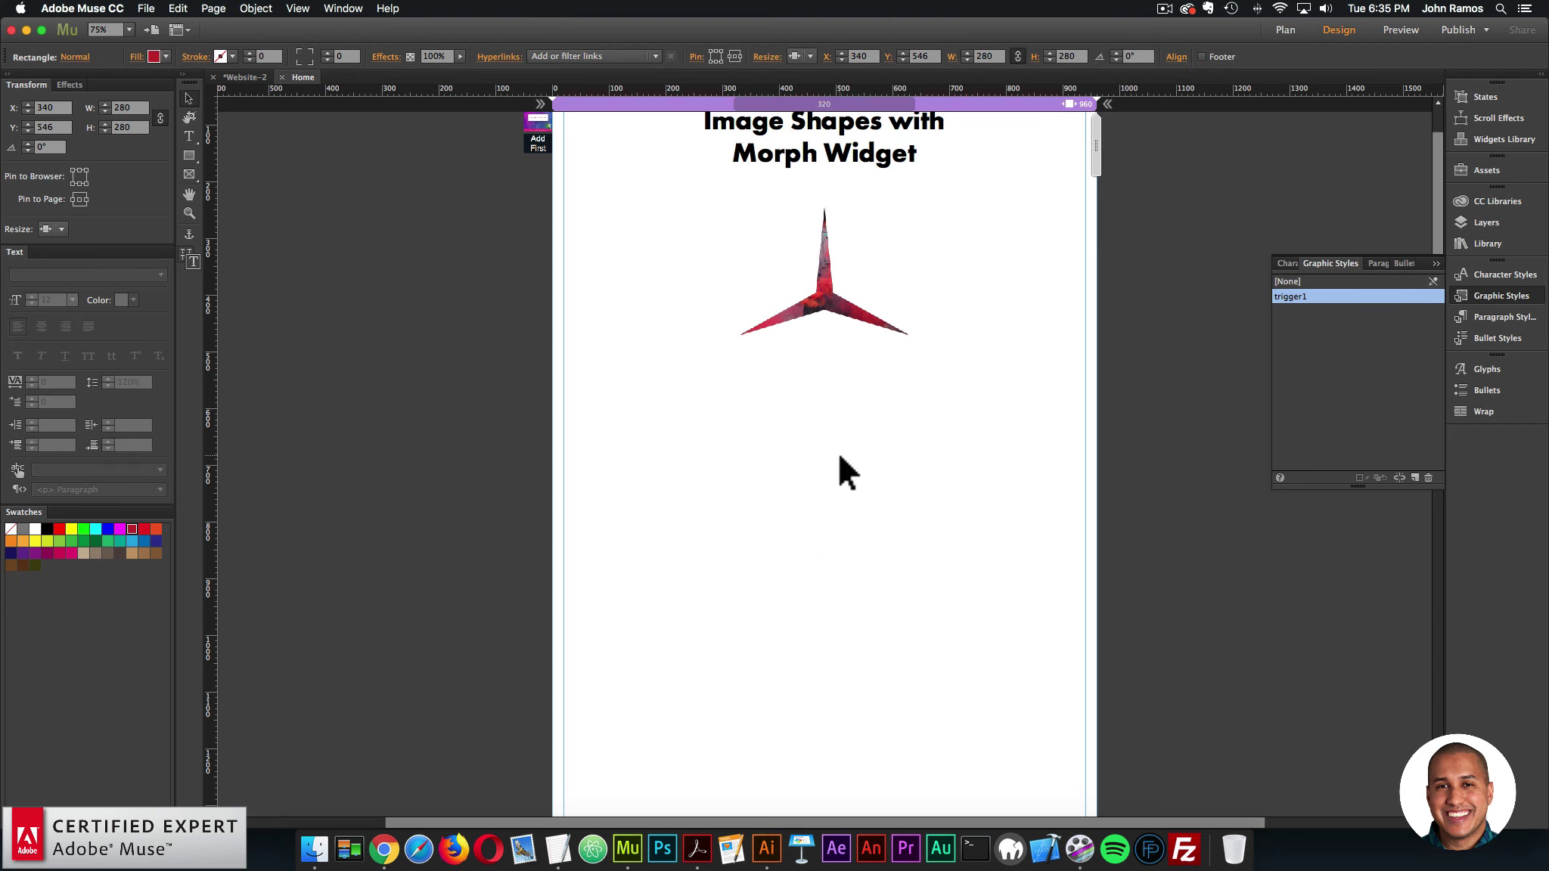
- Delete the three-pointed Image Shapes morph widget from below the page title
key("super+minus")
left_click(791, 272)
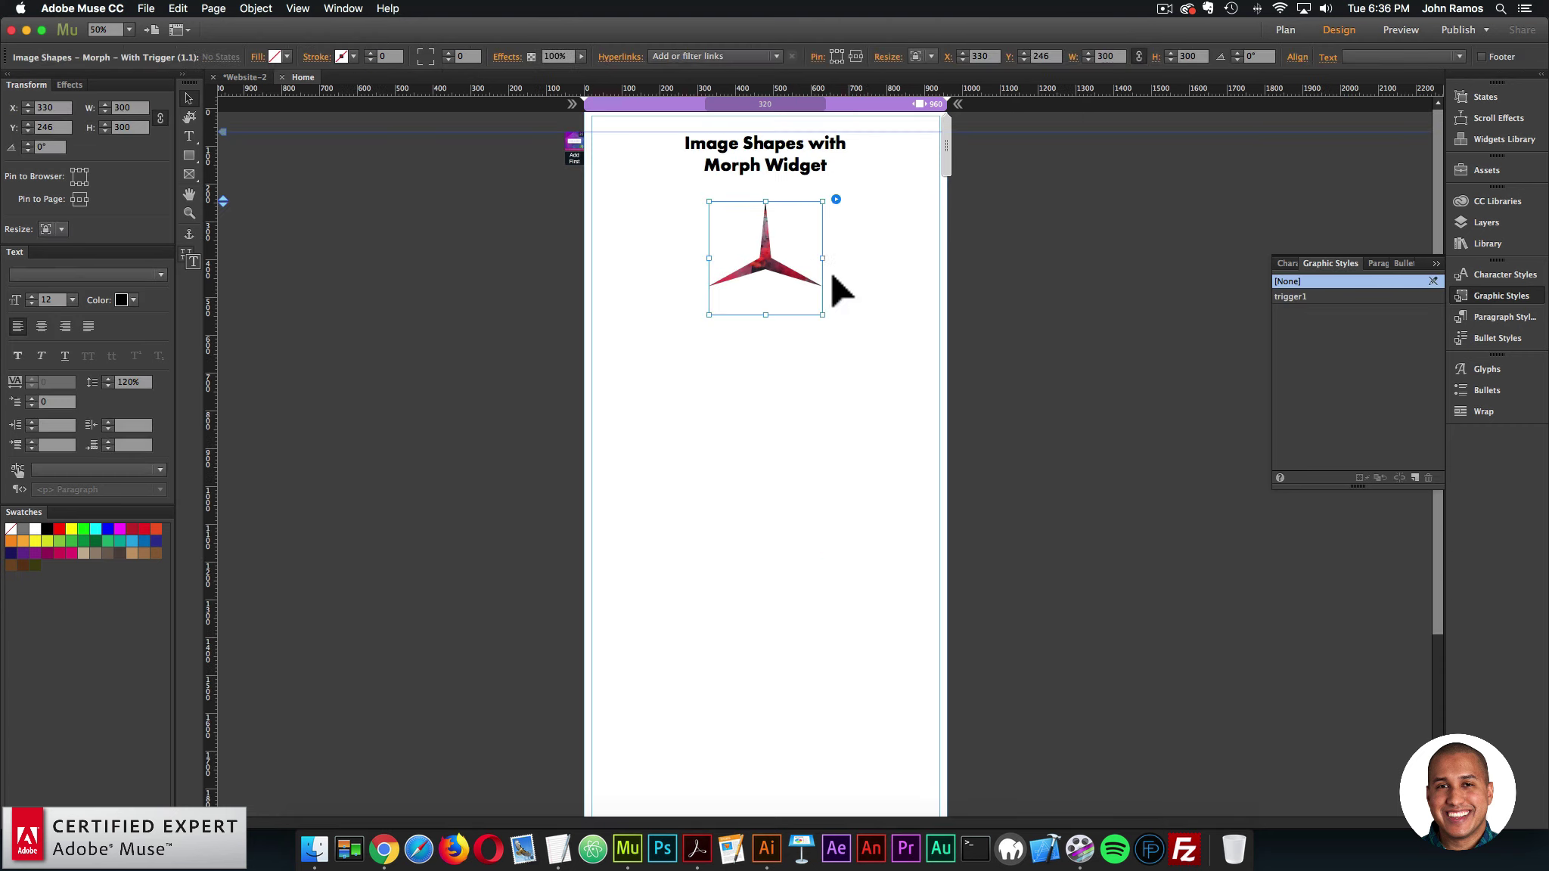
key("BackSpace")
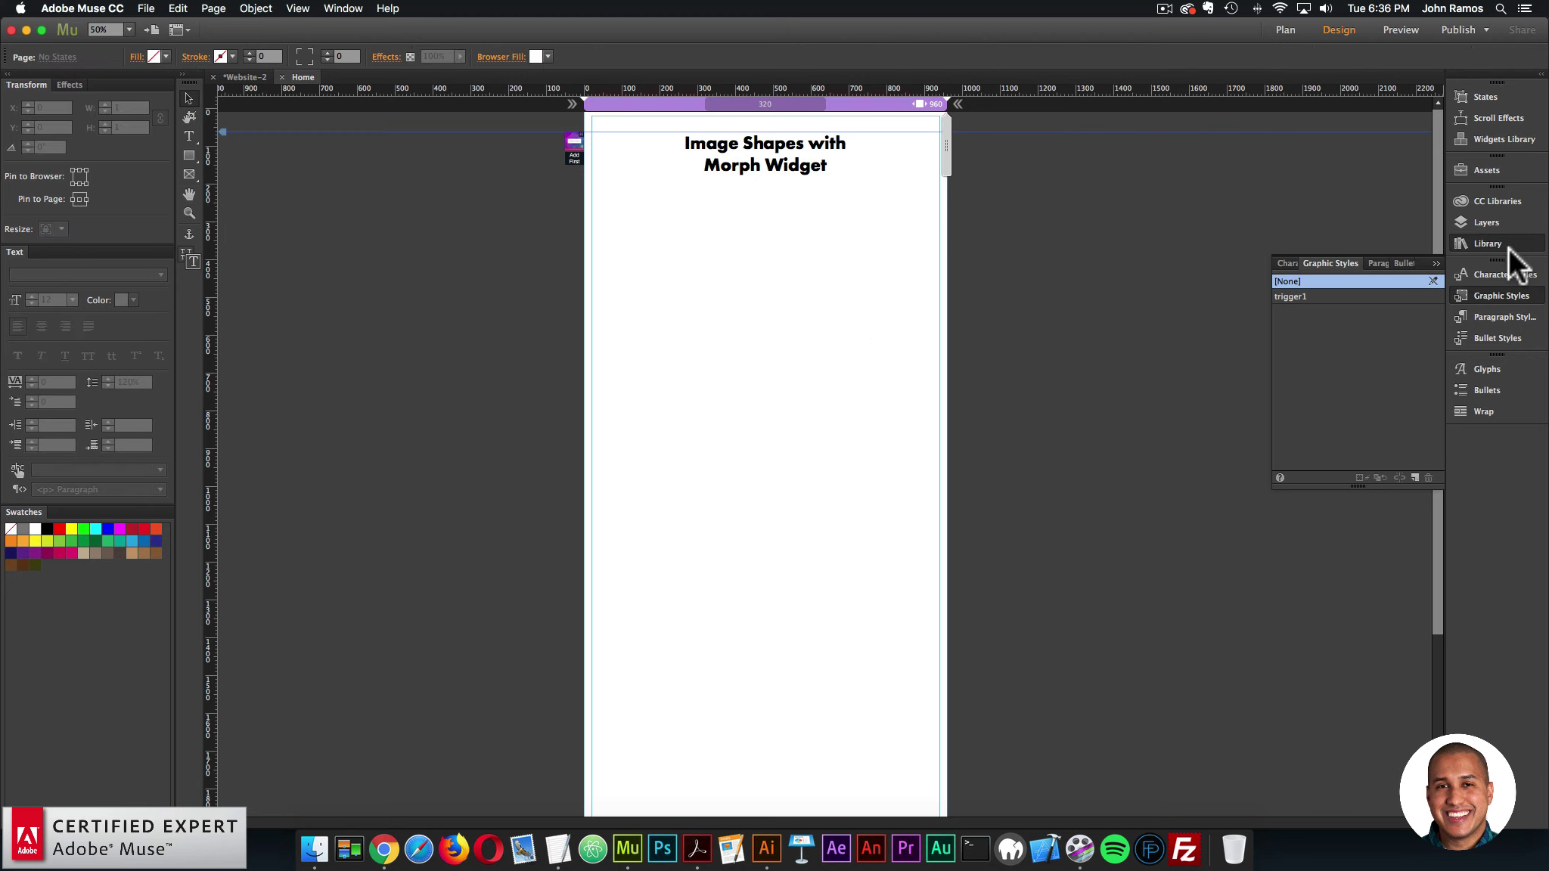
- Search the library for "image shapes" and place the Image Shapes Widget on the page below the title
left_click(1487, 243)
left_click_drag(1244, 295, 1108, 288)
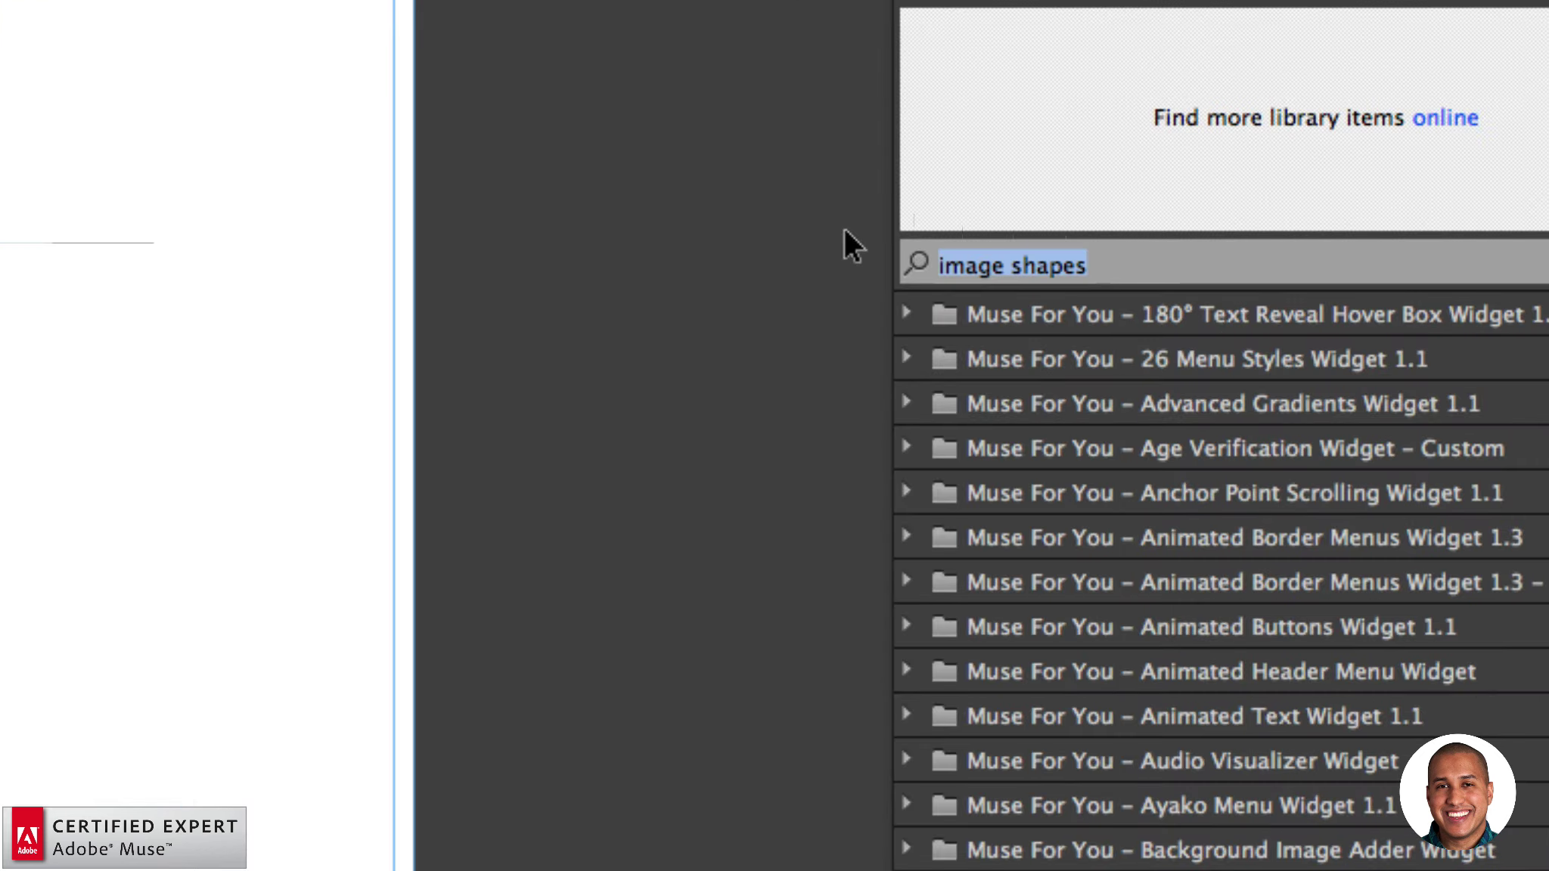
type("image shapes")
left_click(1066, 488)
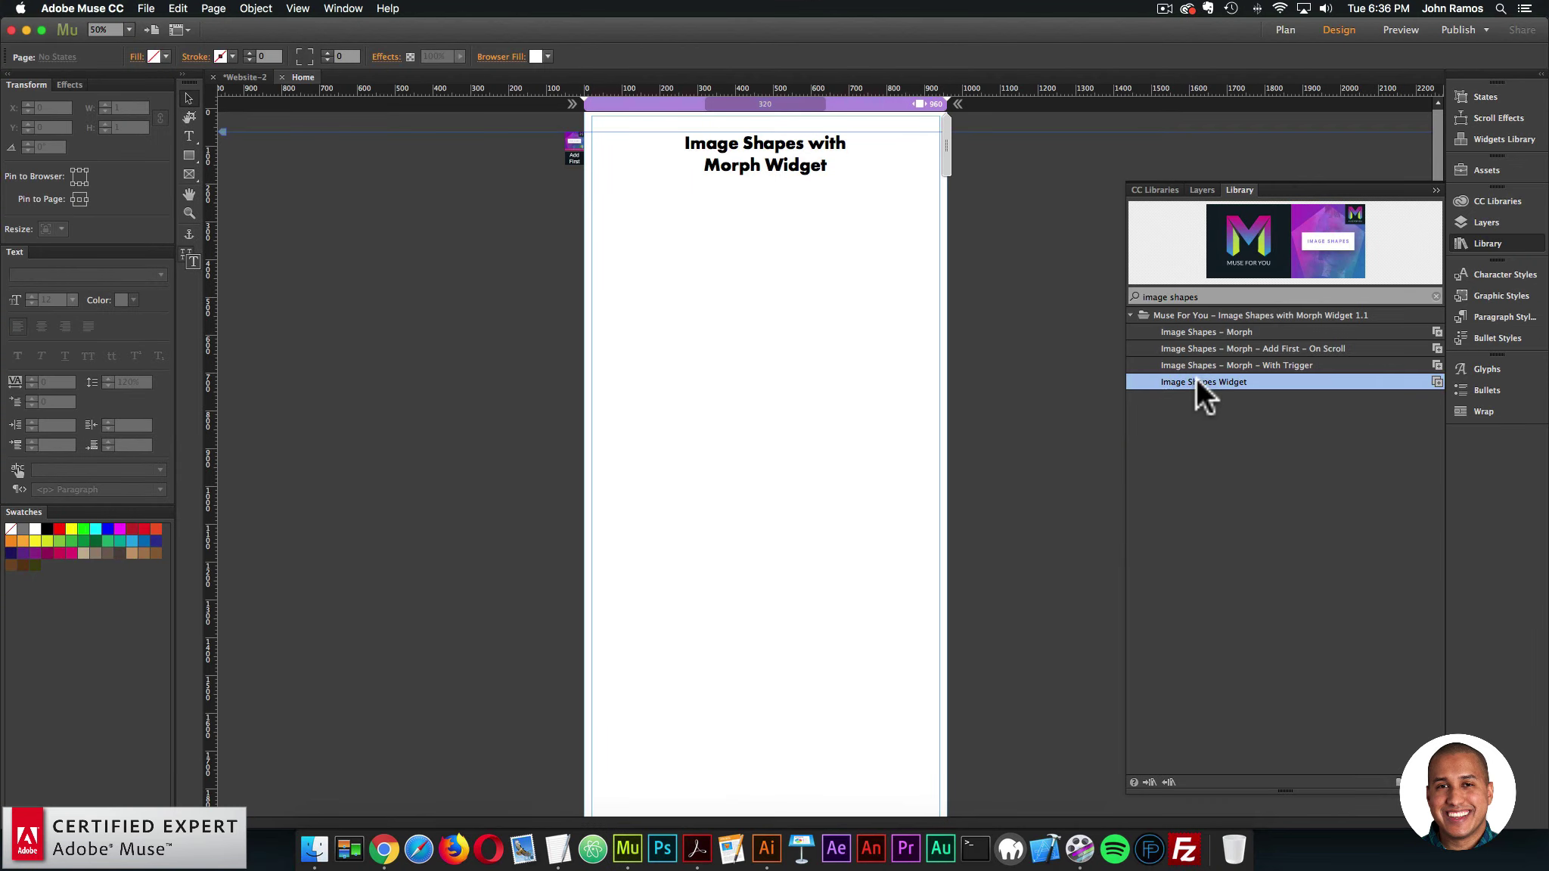
left_click_drag(1097, 484, 0, 82)
left_click_drag(742, 221, 742, 221)
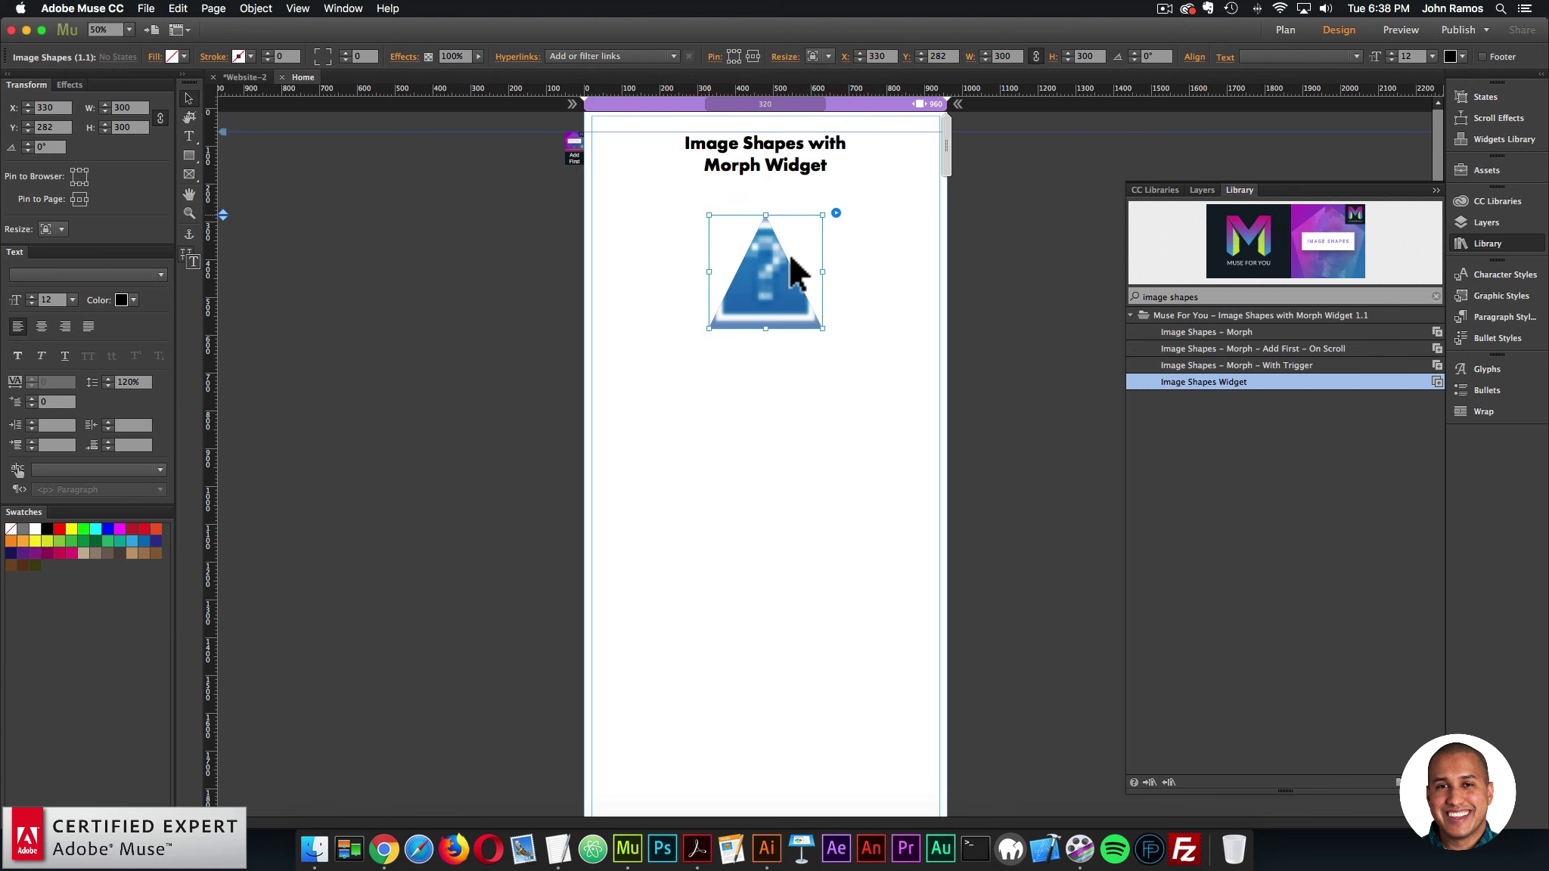
- Enlarge the Image Shapes widget to about 430 × 430 px and reposition it at about X 276, Y 267
key("super+equal")
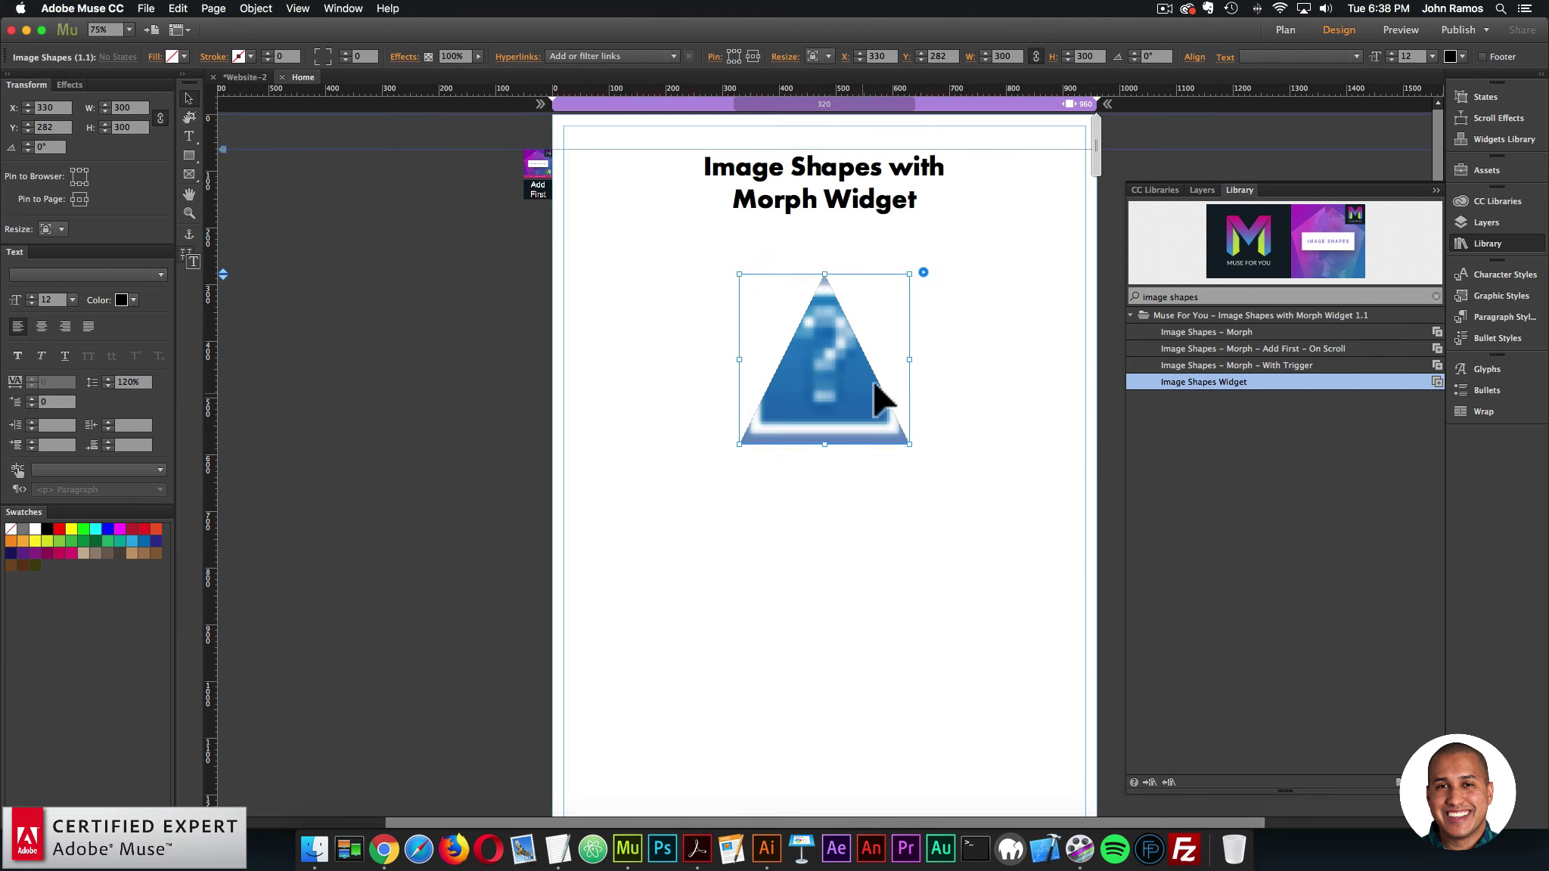
left_click_drag(873, 383, 962, 357)
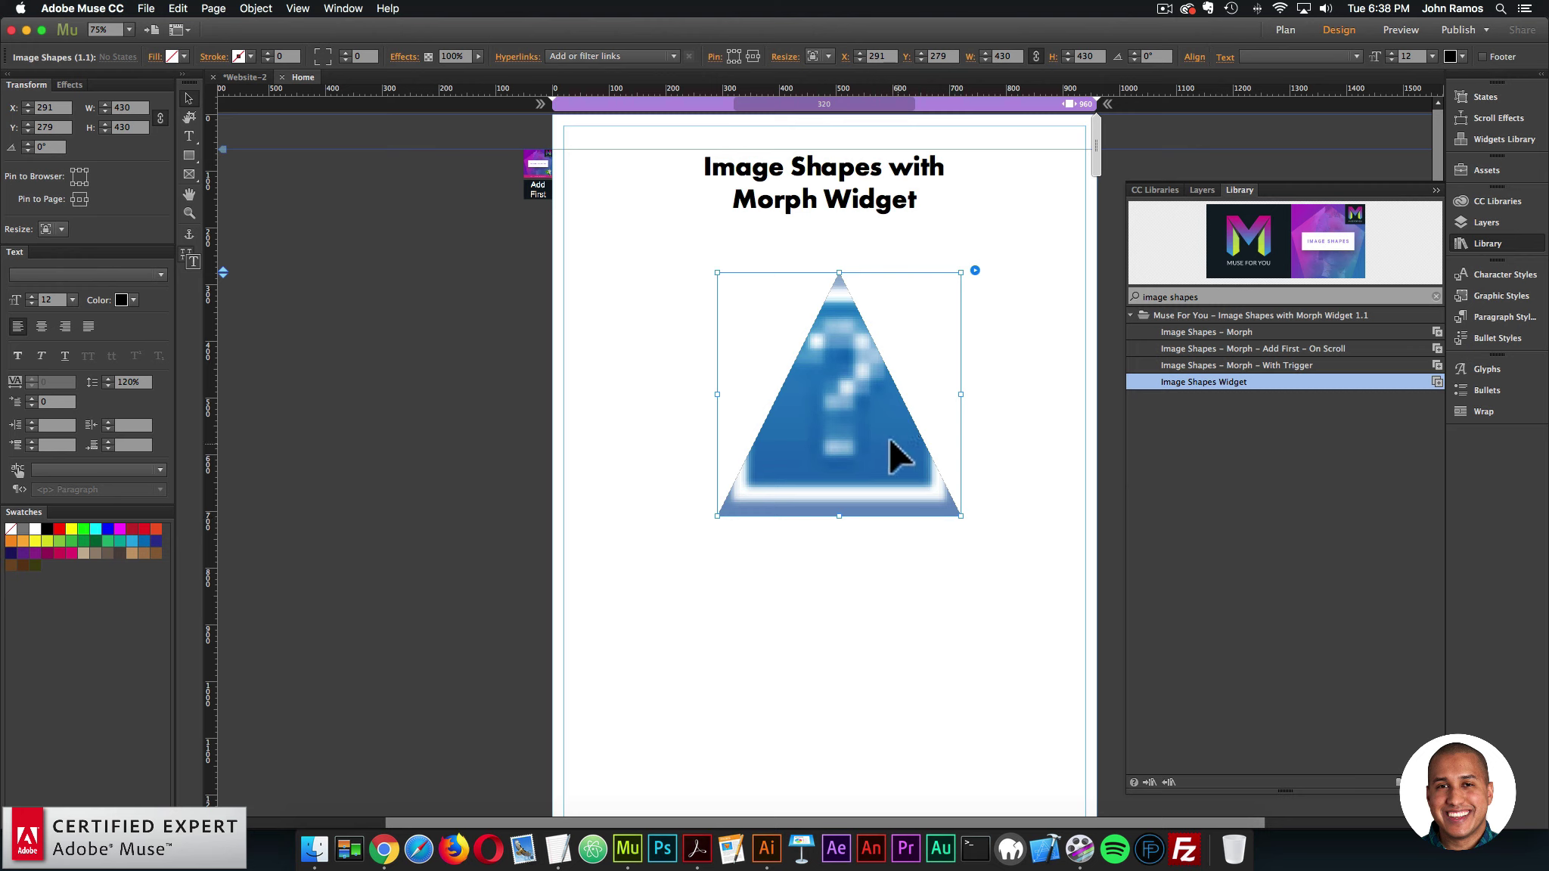
left_click_drag(890, 442, 880, 435)
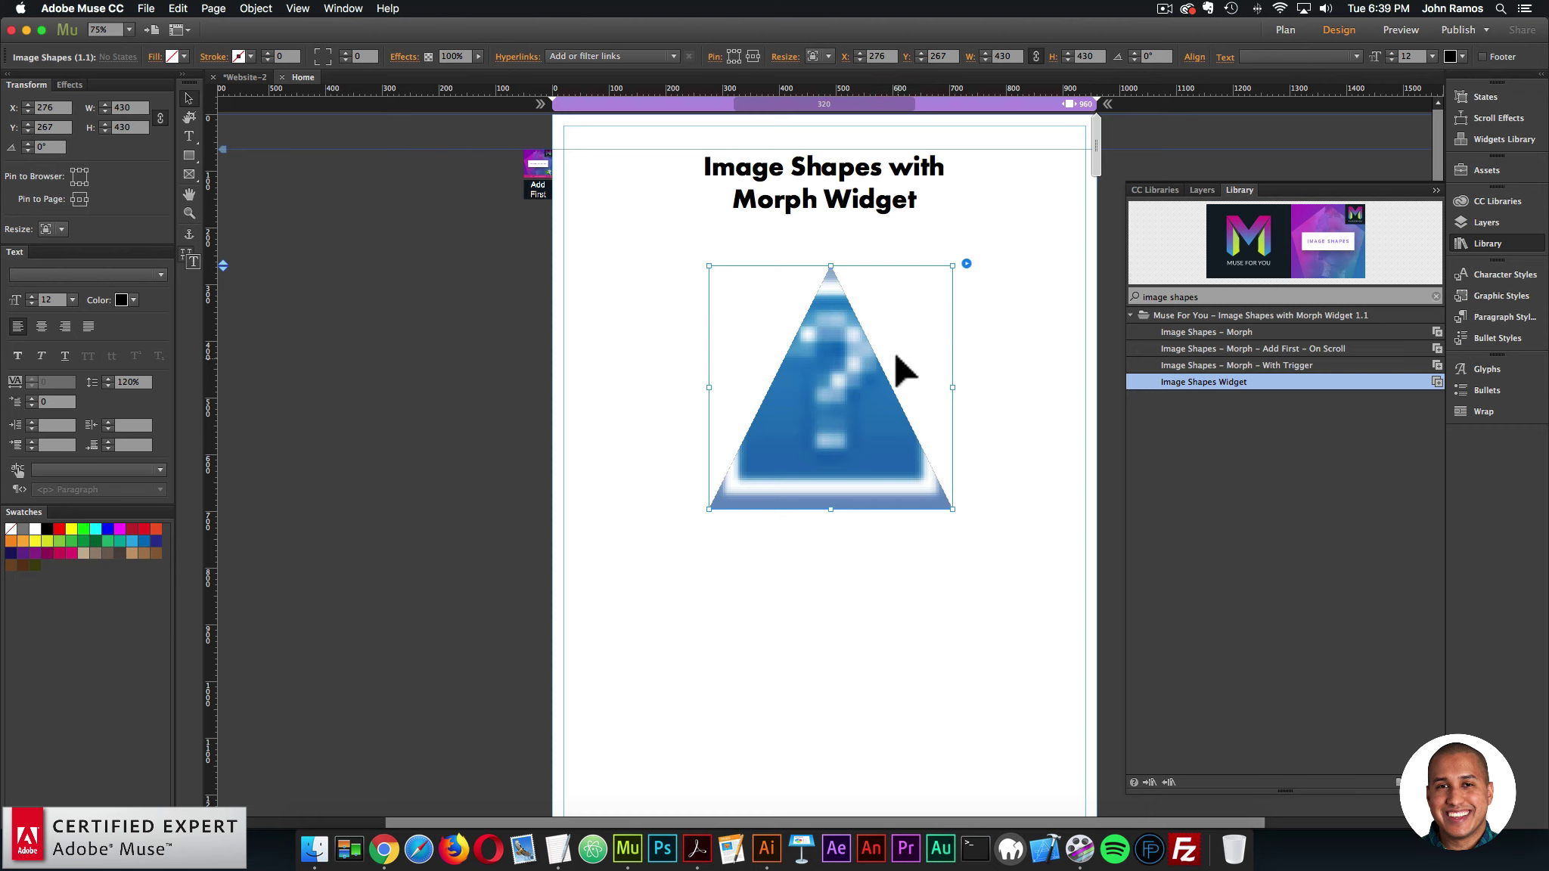
- Draw a dark red rectangle about 346 × 298 px below the triangle and shift it slightly to the left
left_click(574, 339)
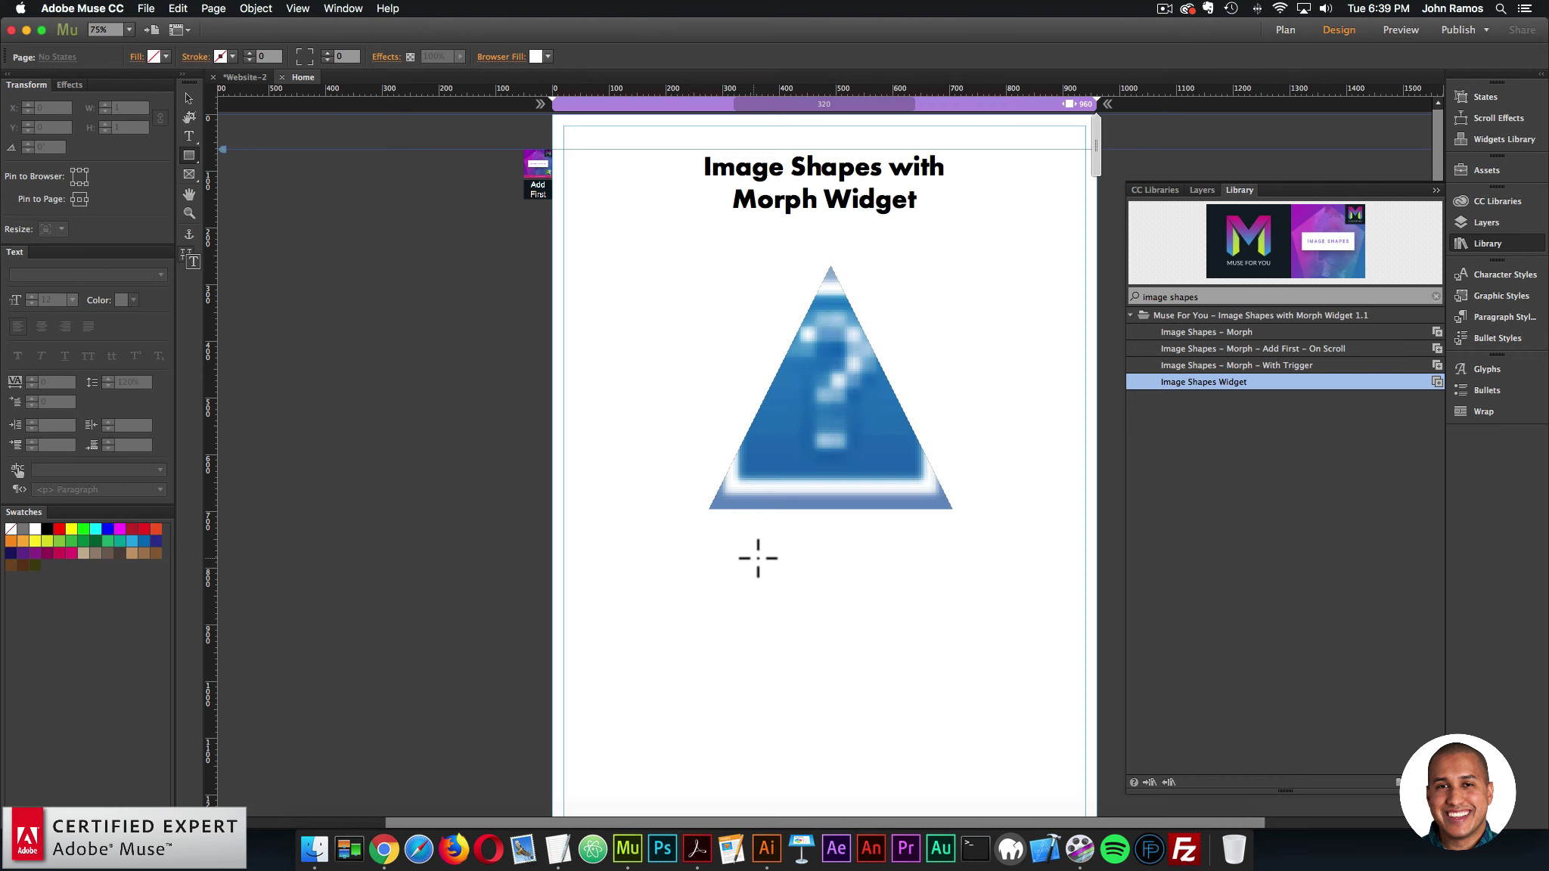
left_click_drag(756, 540, 954, 709)
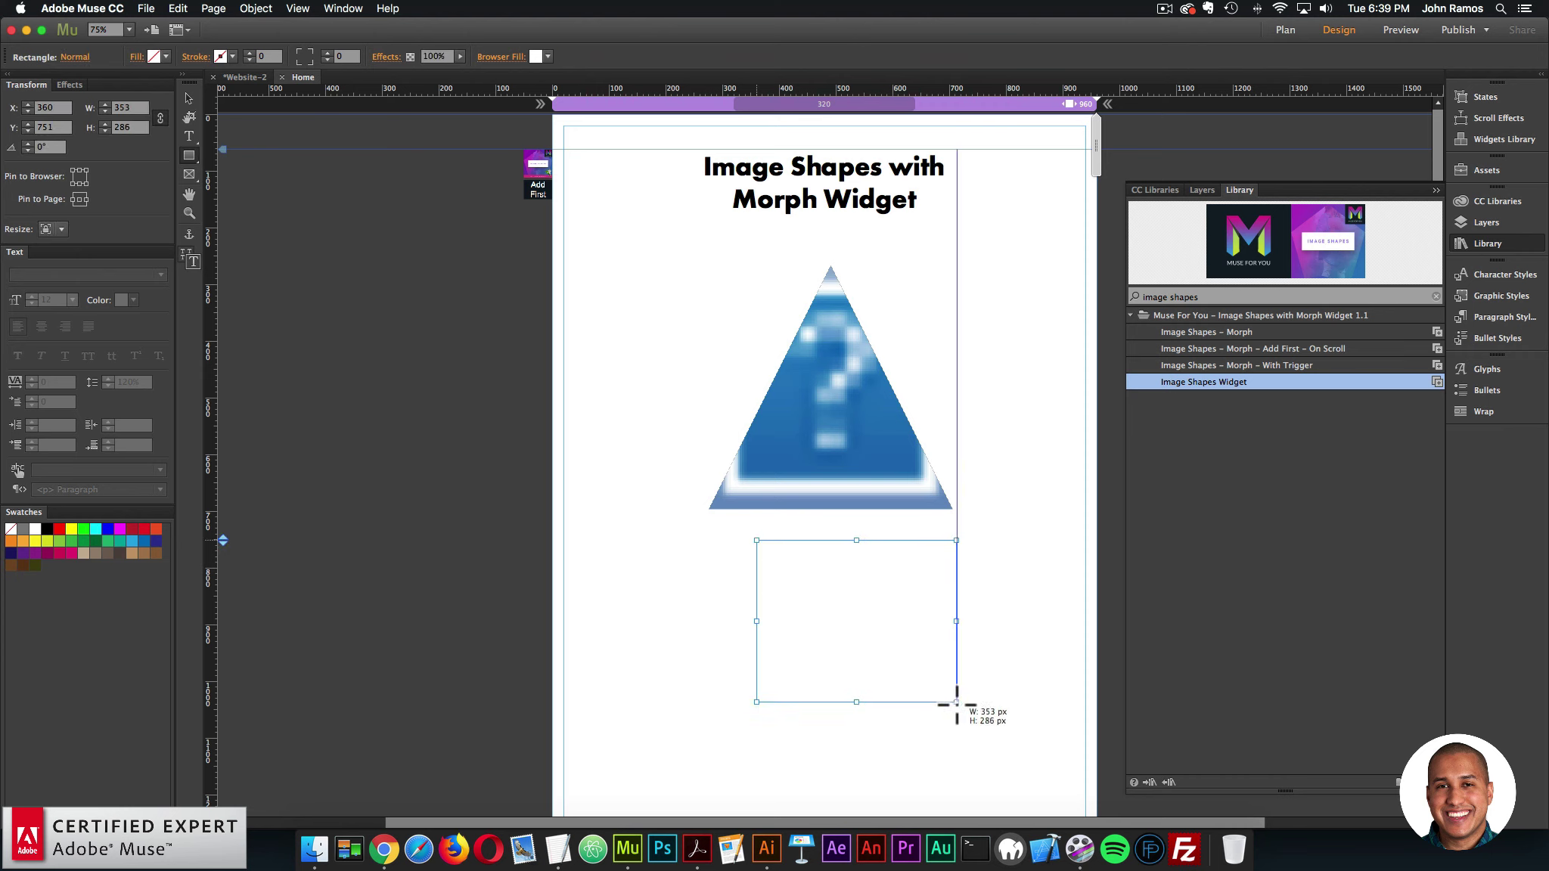
left_click(163, 57)
left_click(352, 95)
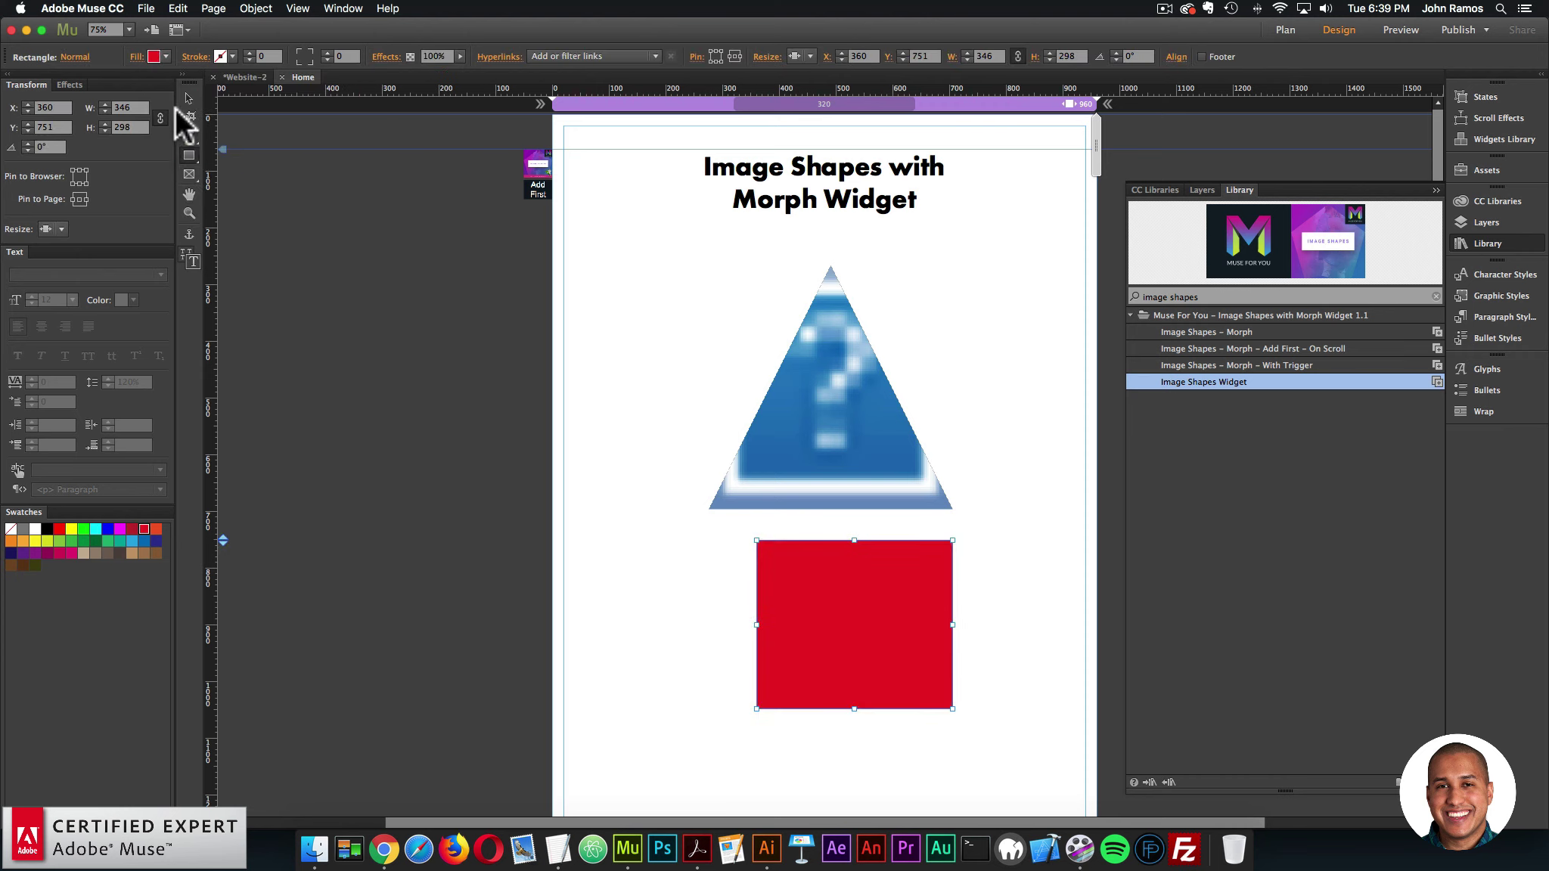
left_click(166, 57)
left_click(357, 101)
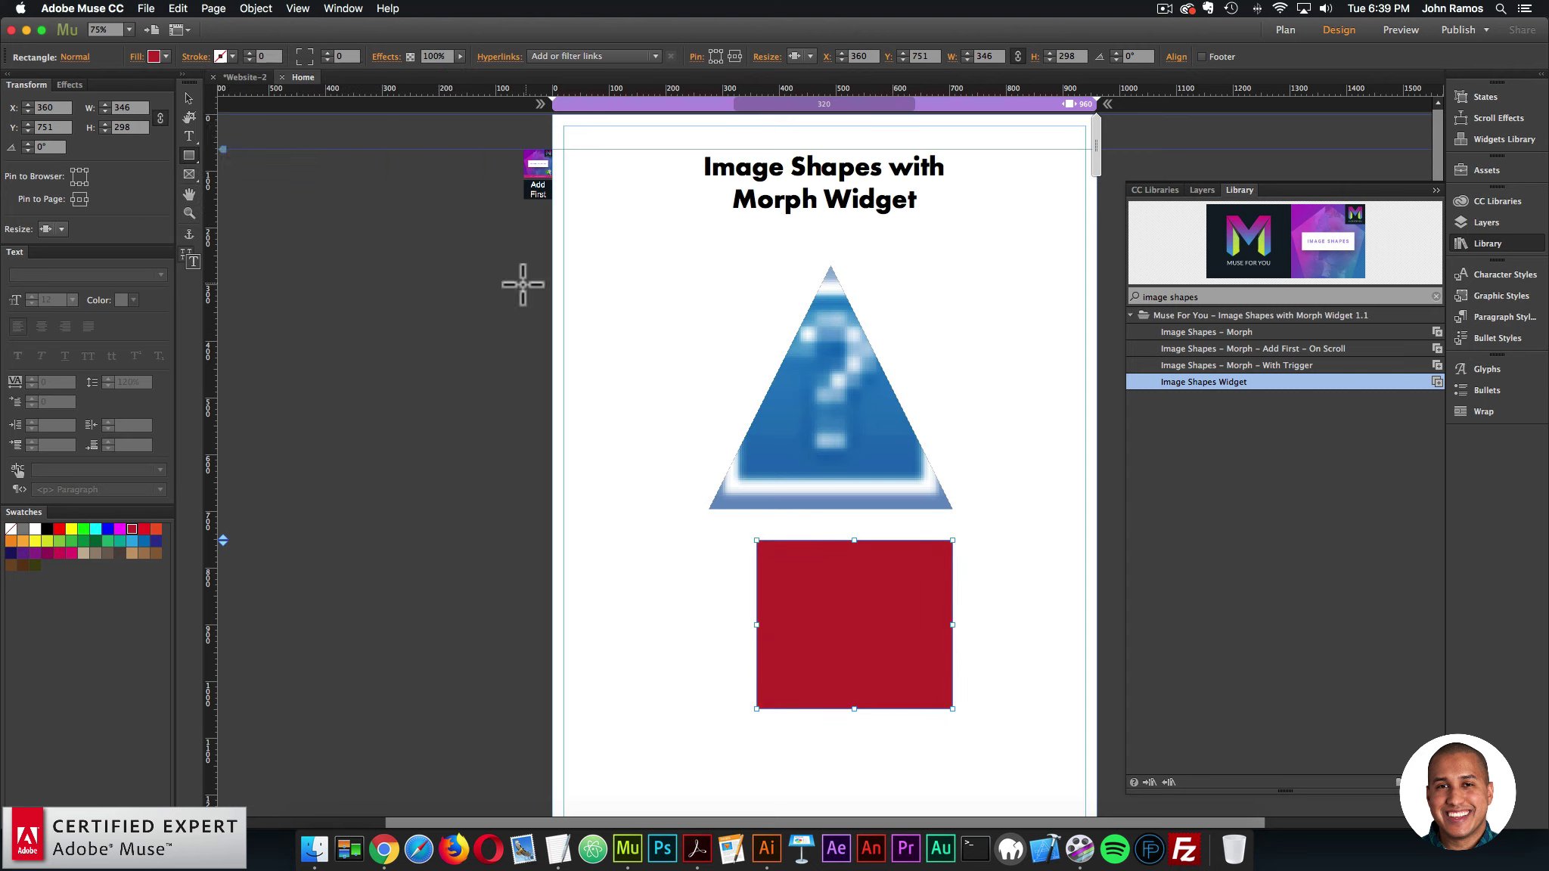
left_click(191, 99)
left_click_drag(848, 589, 820, 589)
- Load the victor-duenas-teixeira image into the Image Shapes widget and center the red rectangle beneath the triangle
left_click(916, 346)
left_click(967, 264)
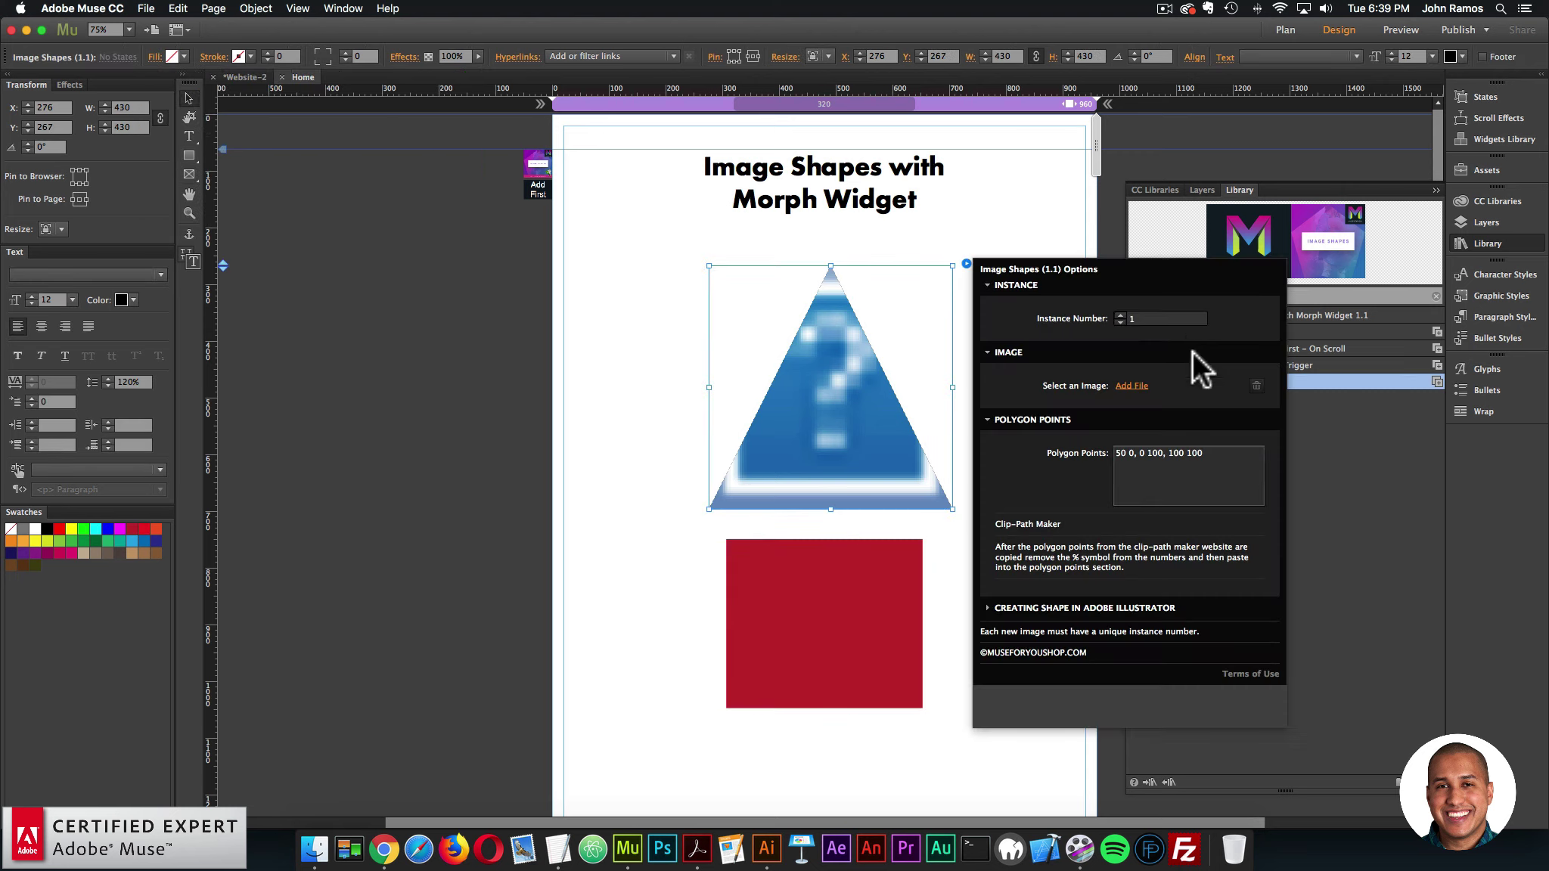
left_click(1132, 386)
double_click(767, 243)
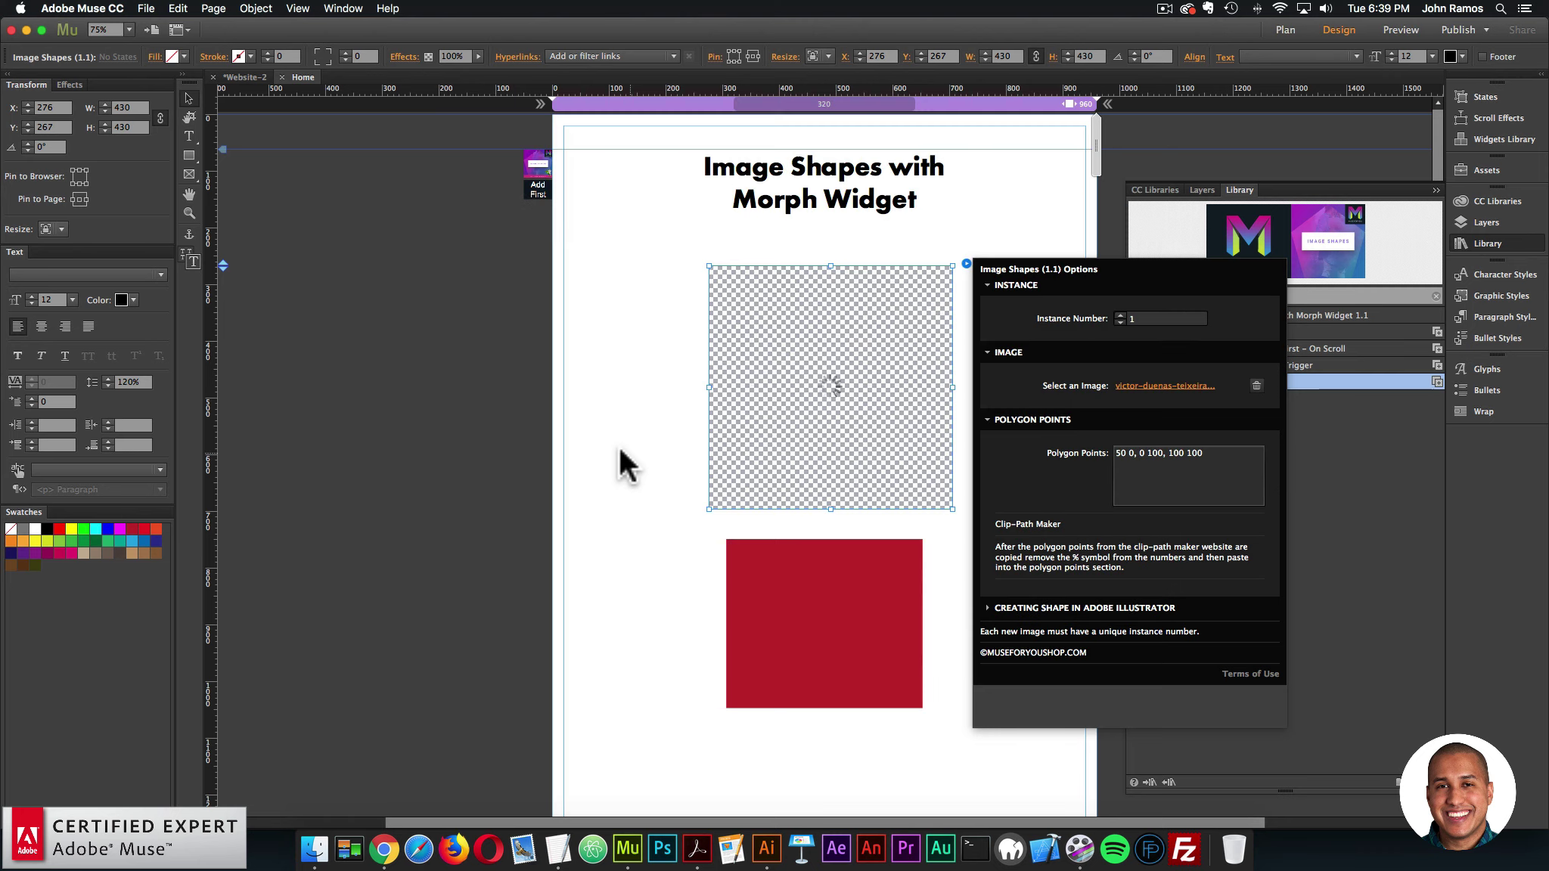
left_click(779, 389)
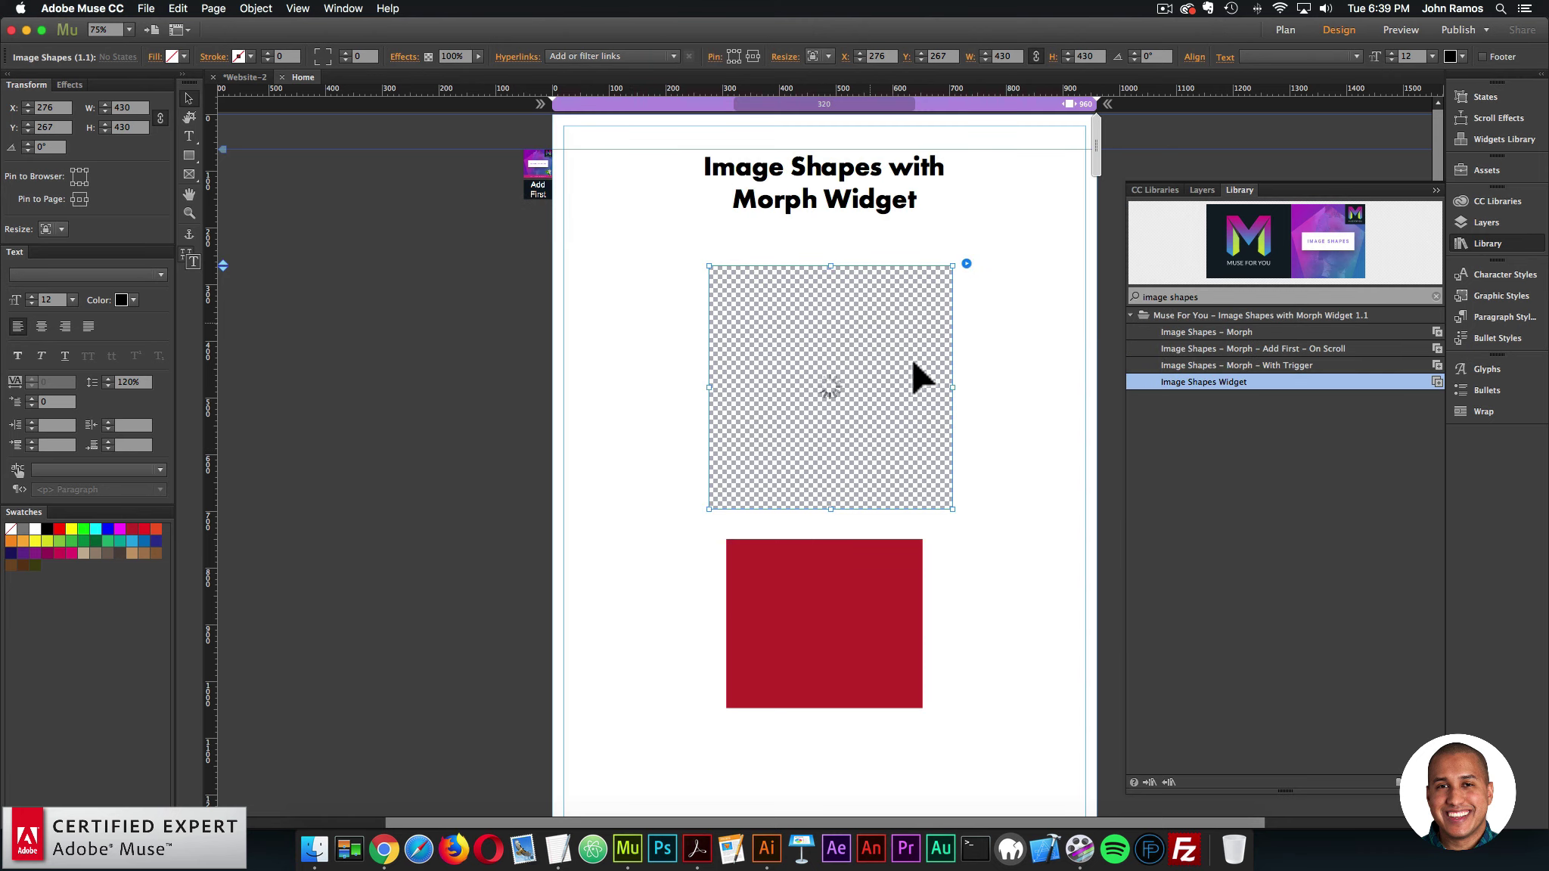
left_click(602, 390)
left_click_drag(821, 605, 828, 604)
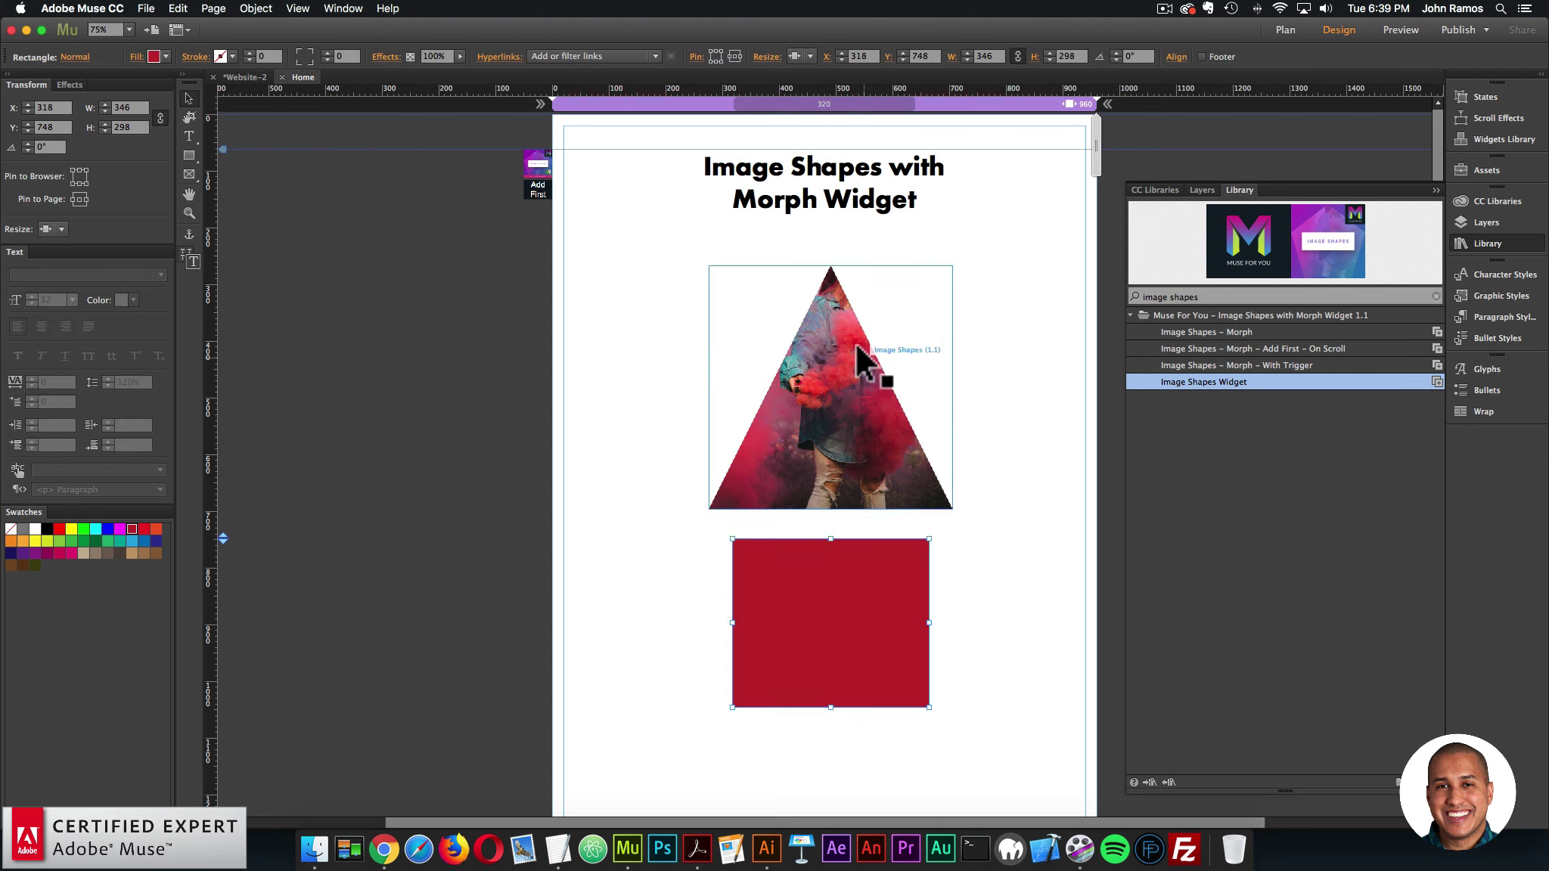
- Set the Image Shapes widget's resize behavior to Responsive Width
left_click(919, 392)
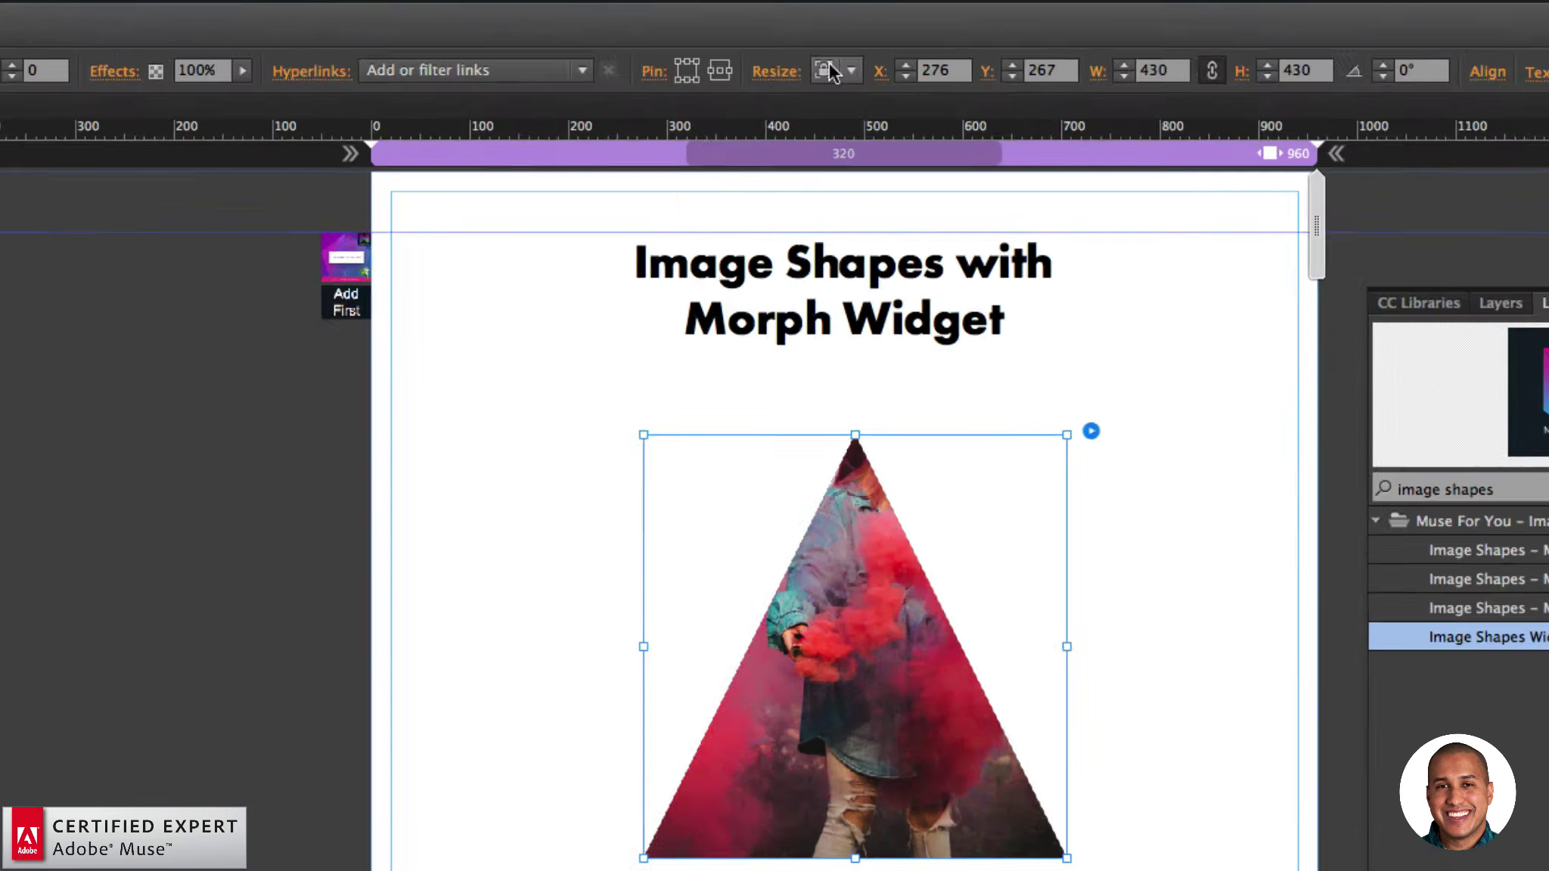
left_click(829, 57)
left_click(845, 94)
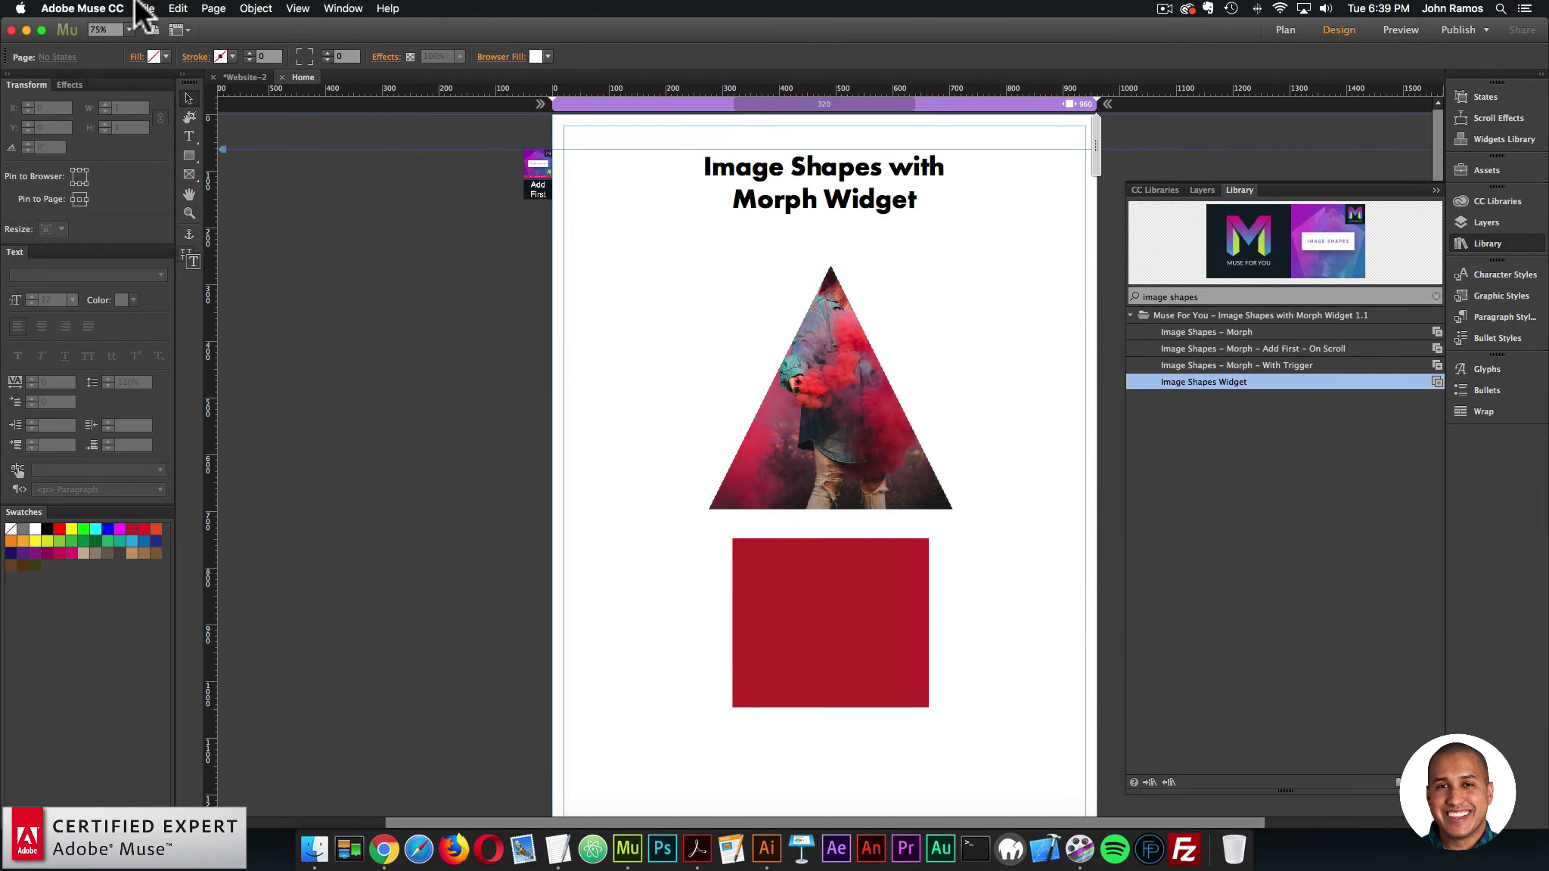
- Preview the page in the browser and narrow and widen the window to examine how the triangle and the gap below it resize
left_click(146, 8)
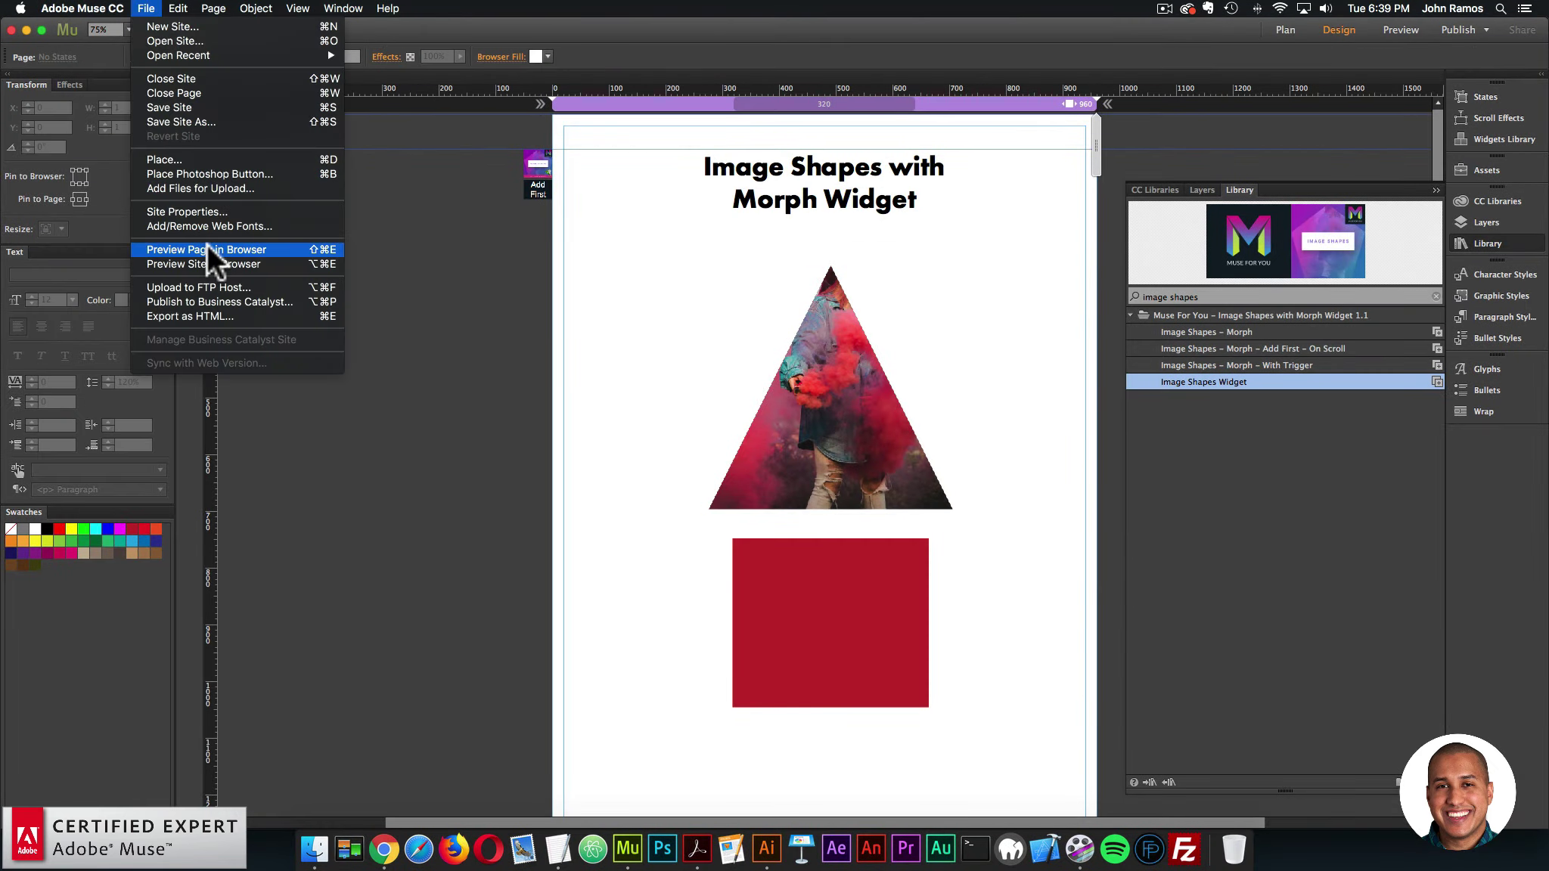
left_click(207, 246)
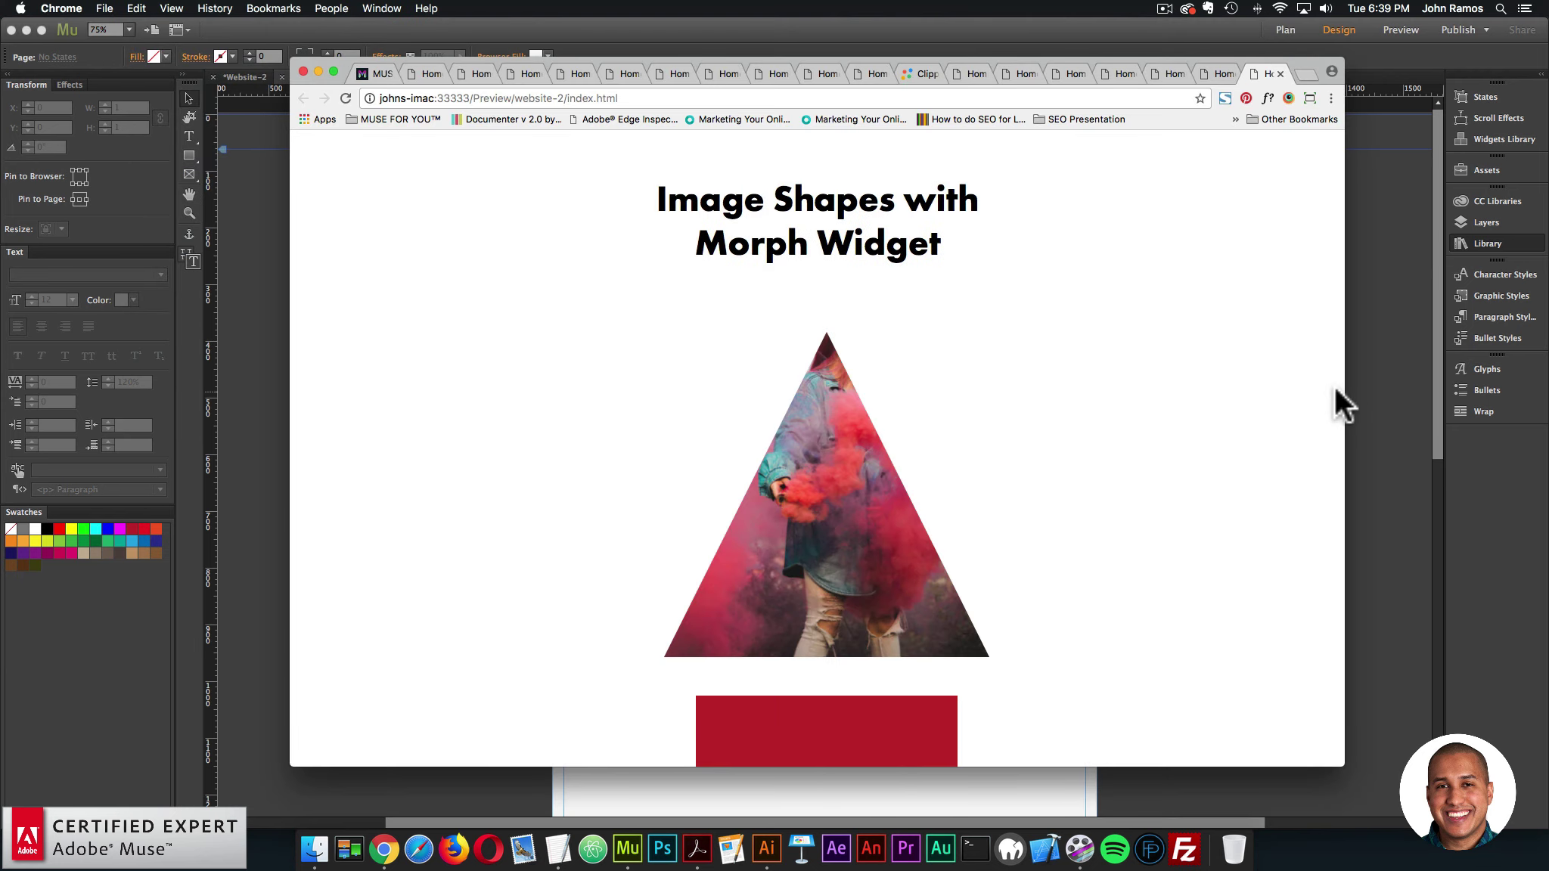
left_click_drag(1344, 381, 639, 428)
scroll(655, 321, "down", 5)
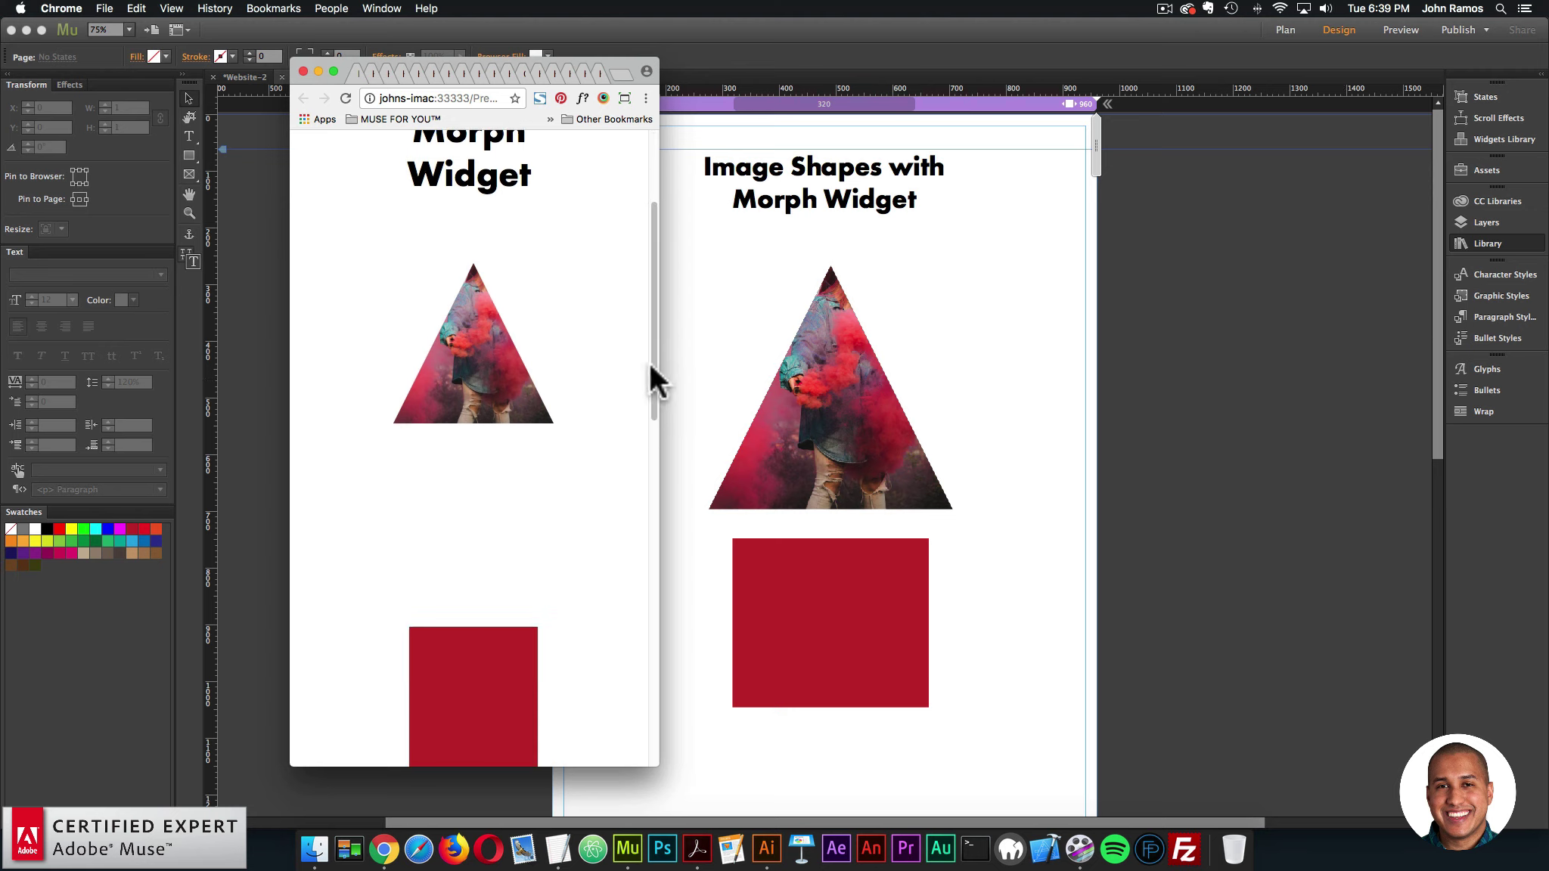
scroll(651, 365, "down", 2)
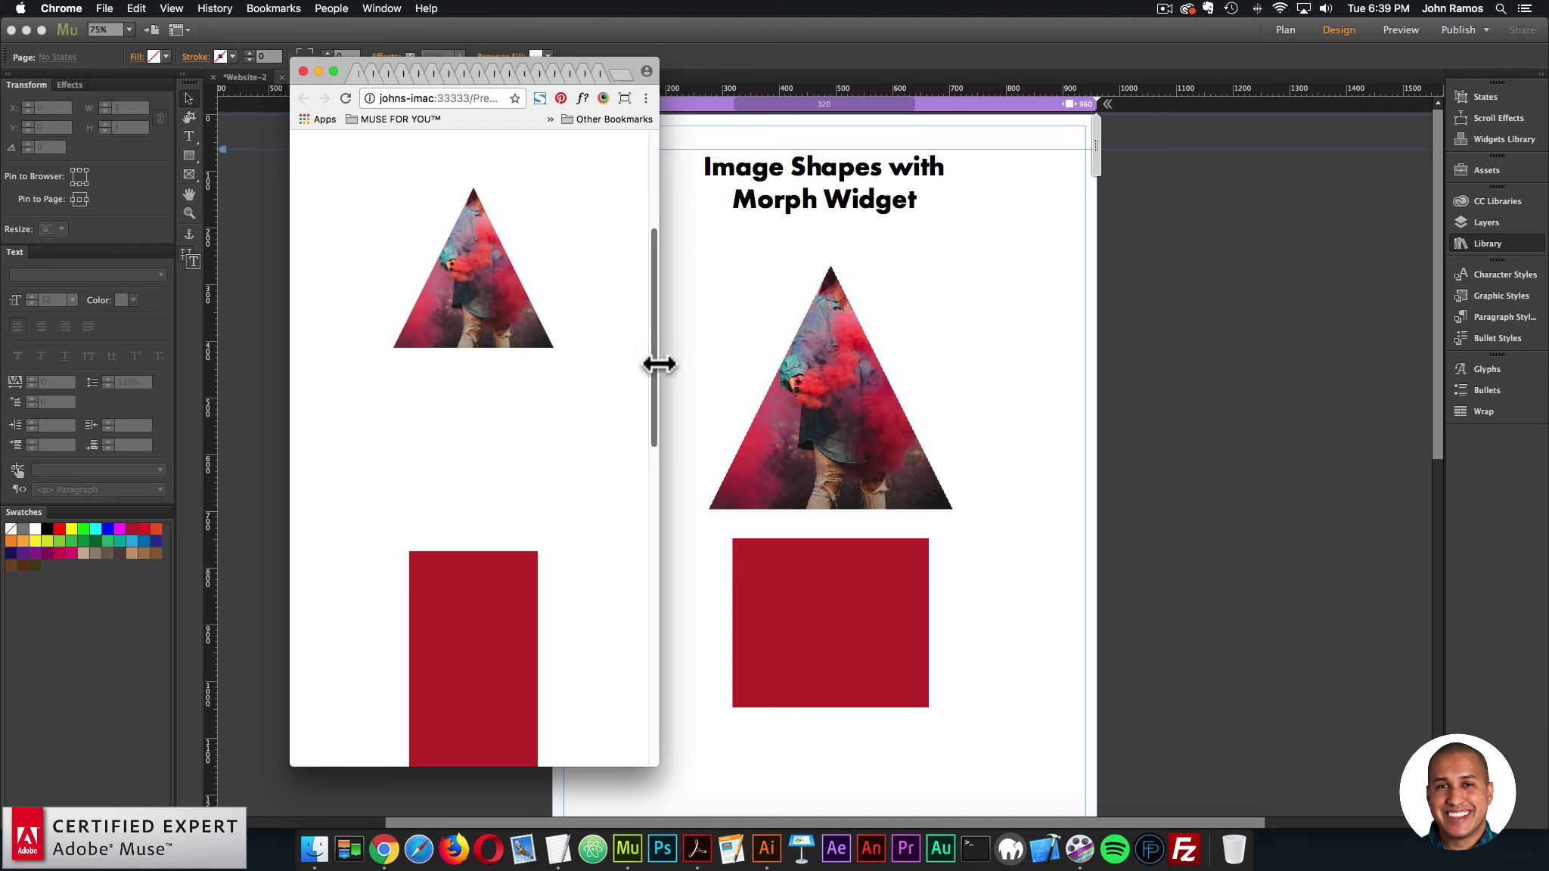
left_click_drag(659, 365, 591, 366)
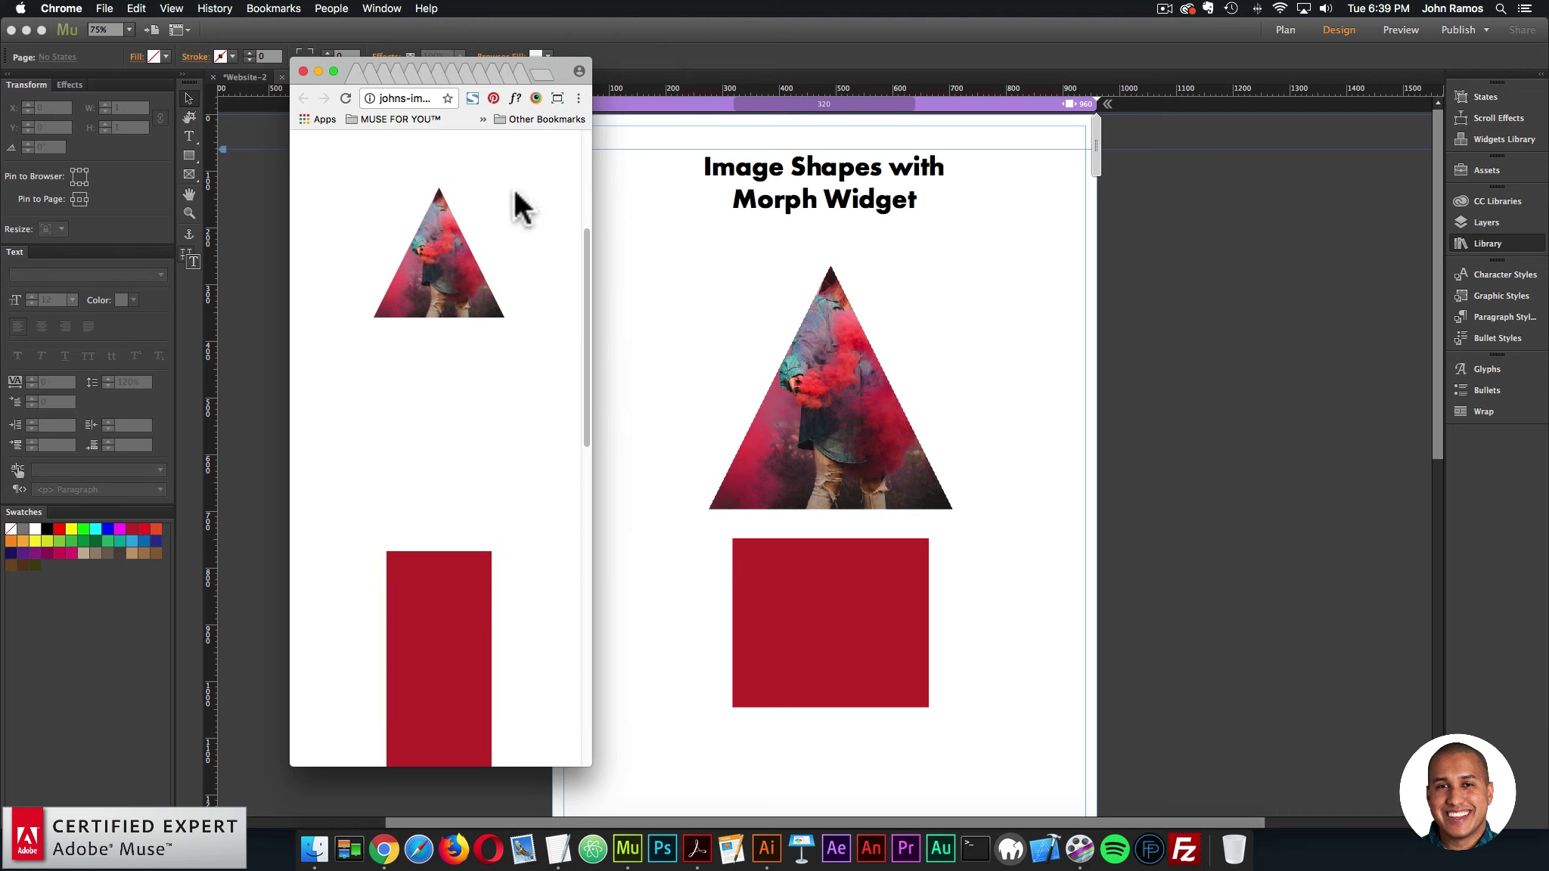
left_click_drag(588, 311, 709, 370)
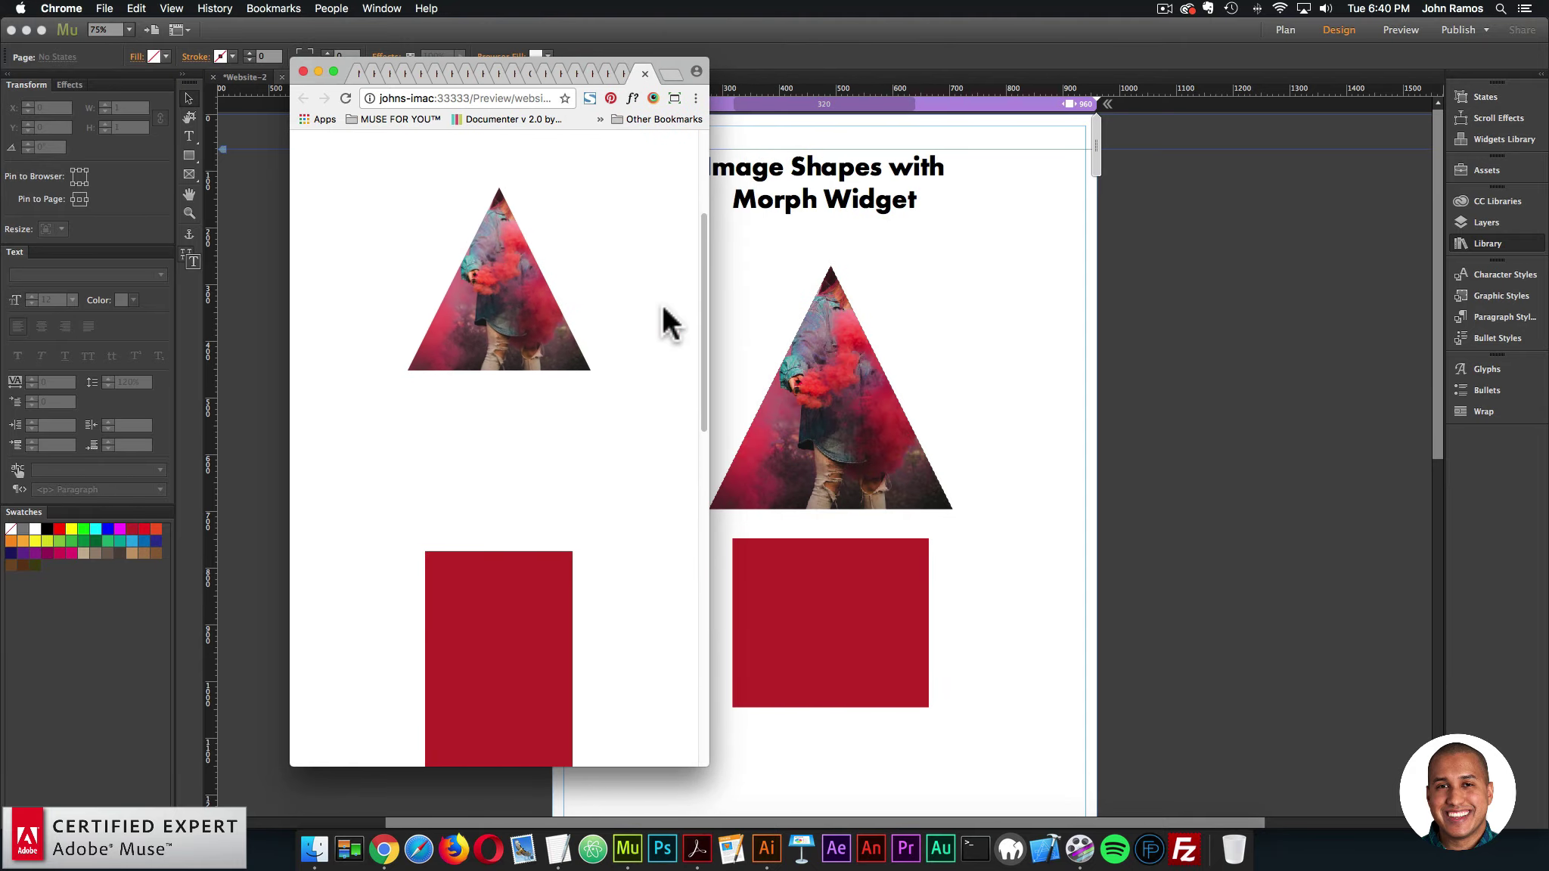
left_click_drag(708, 308, 591, 344)
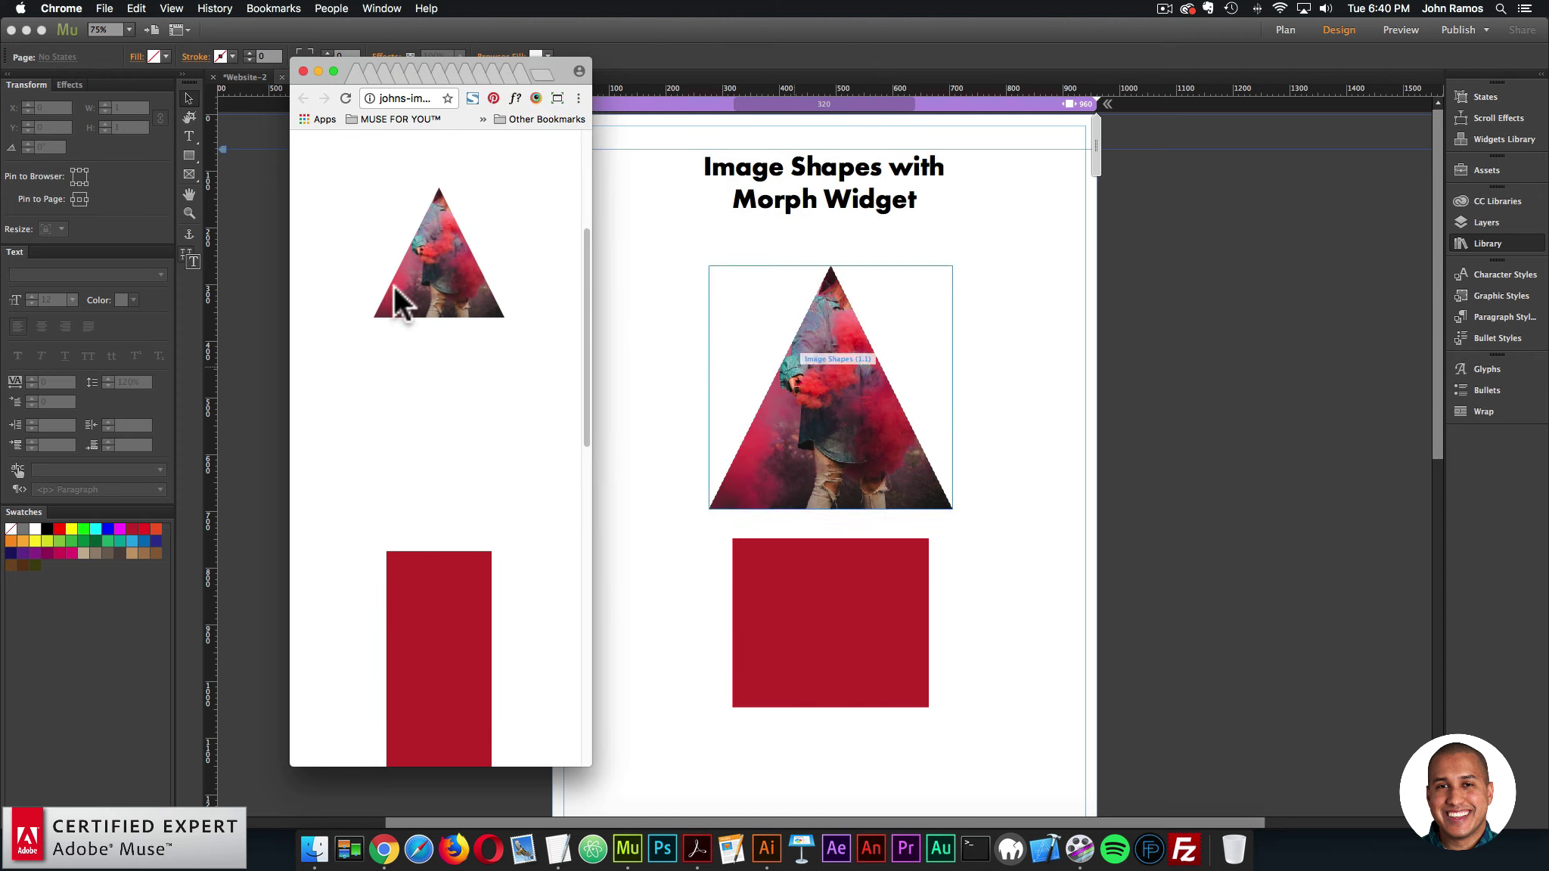
- Return to Adobe Muse and set the Image Shapes widget's resize behavior to Responsive Width and Height
left_click(866, 378)
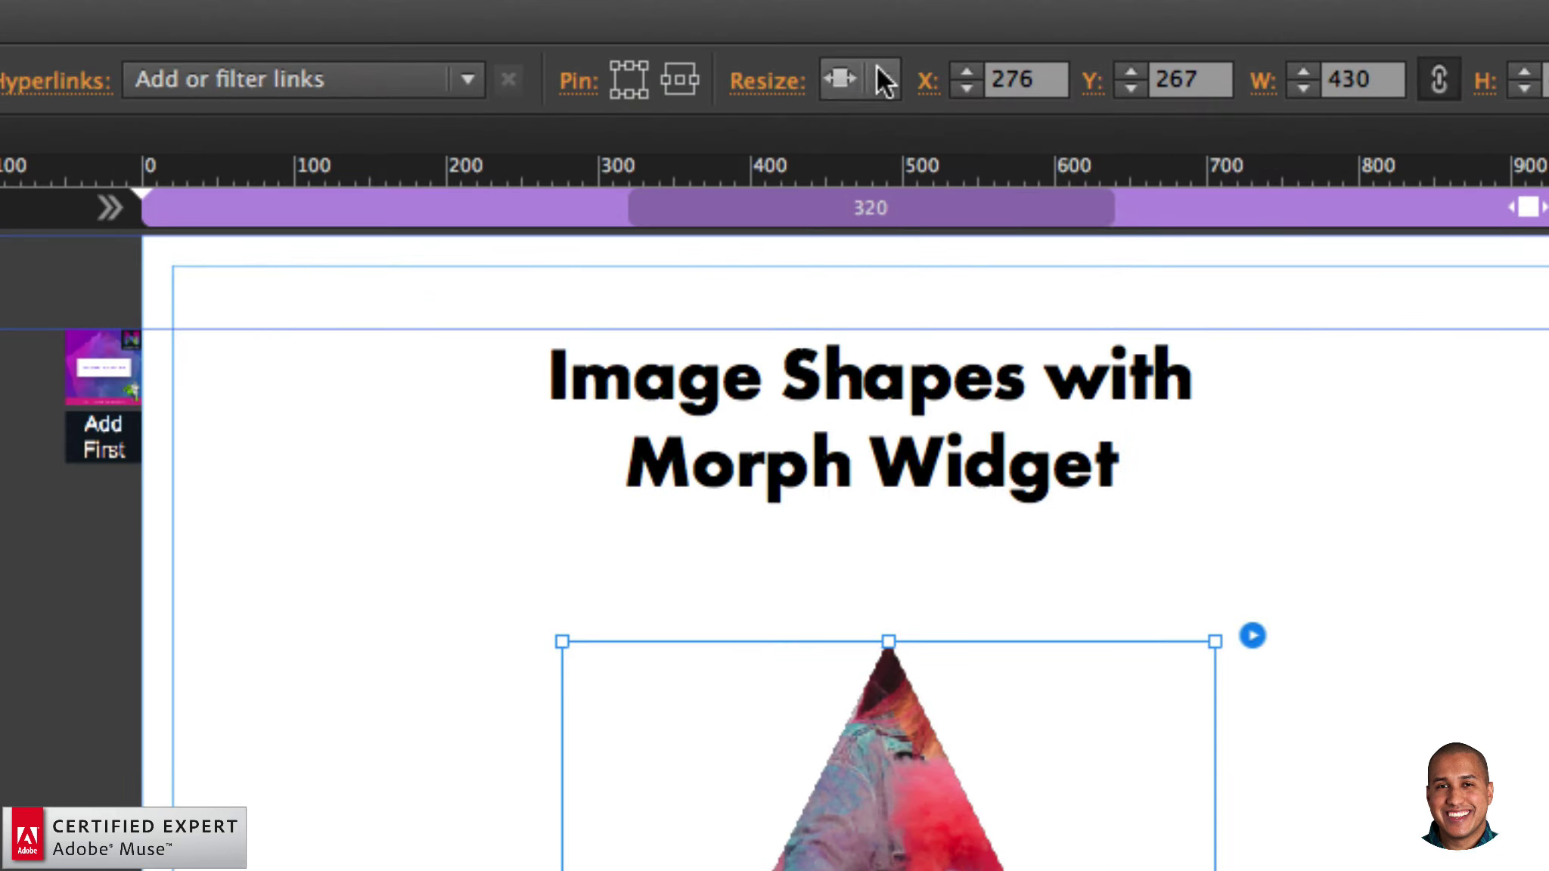
left_click(829, 56)
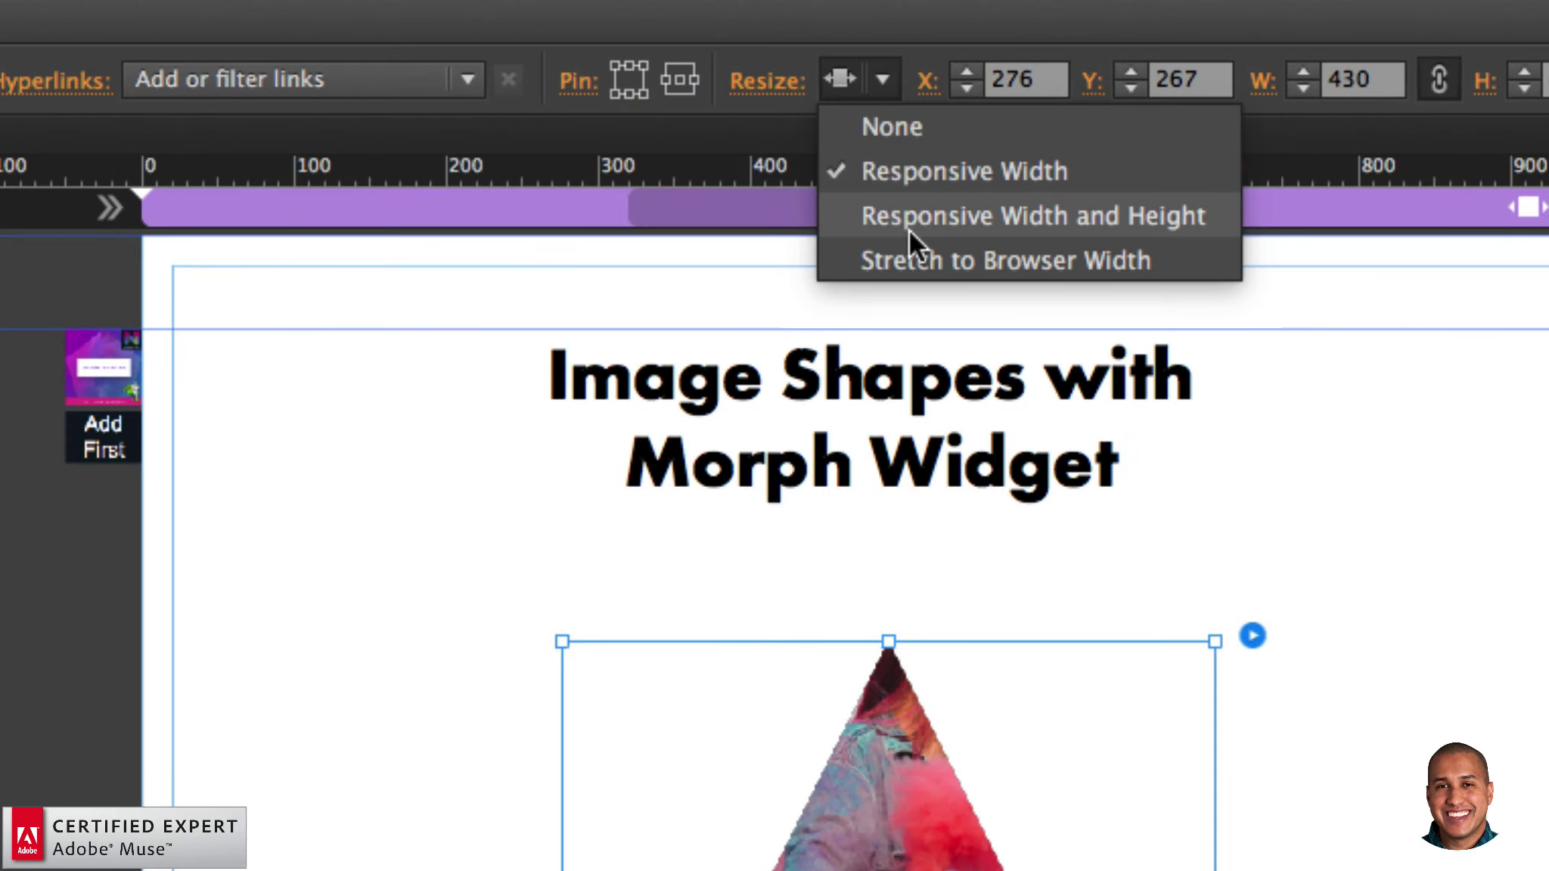
left_click(842, 109)
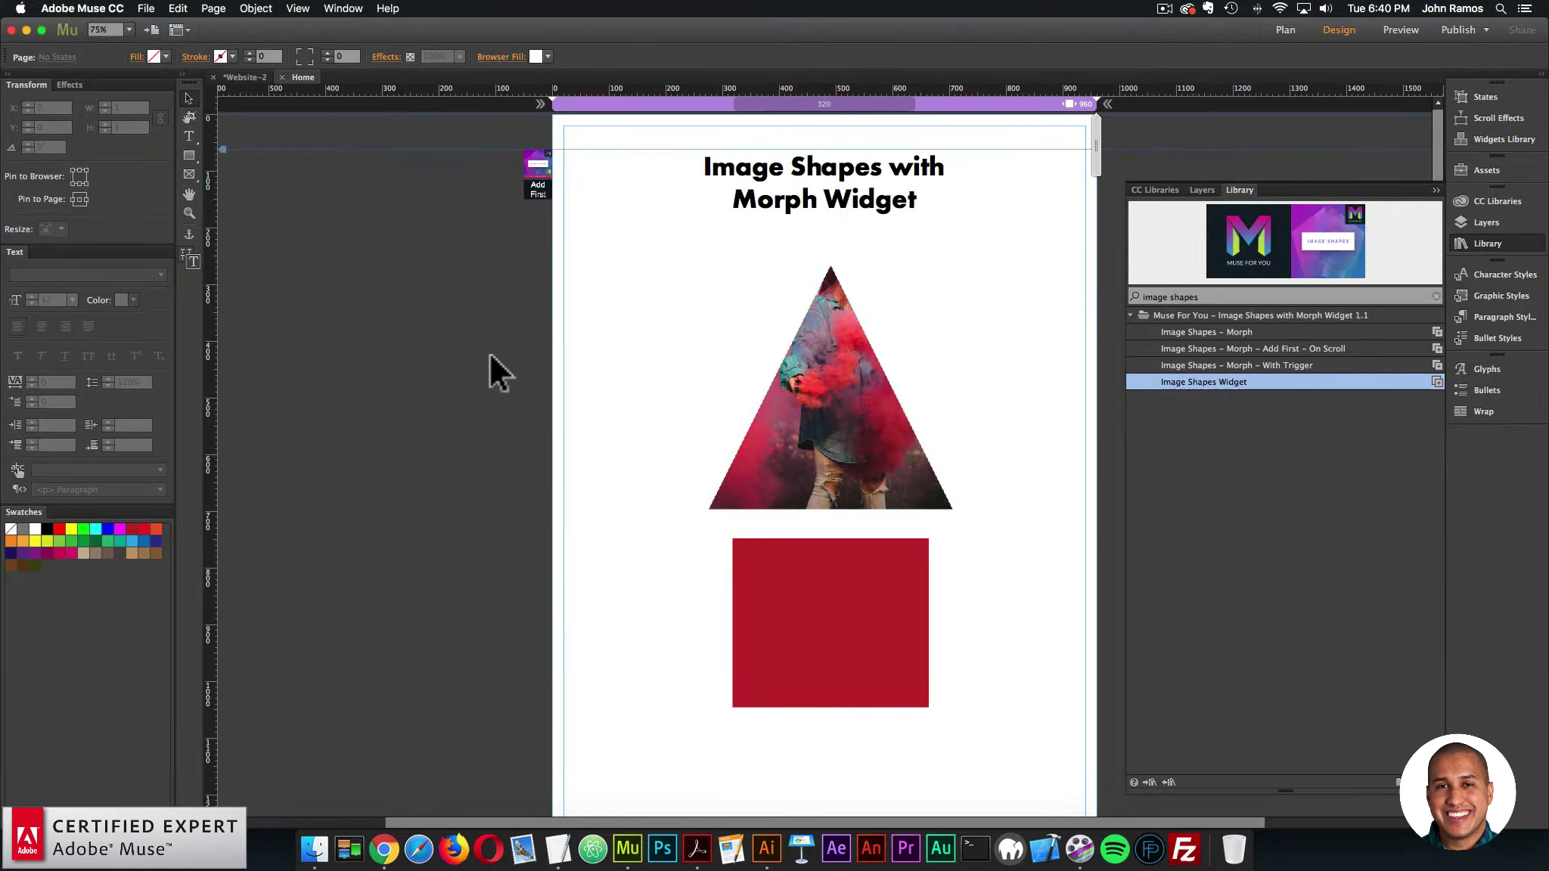
- Preview the page in the browser again and resize the window to check the spacing between the triangle and the red rectangle
left_click(146, 8)
left_click(192, 249)
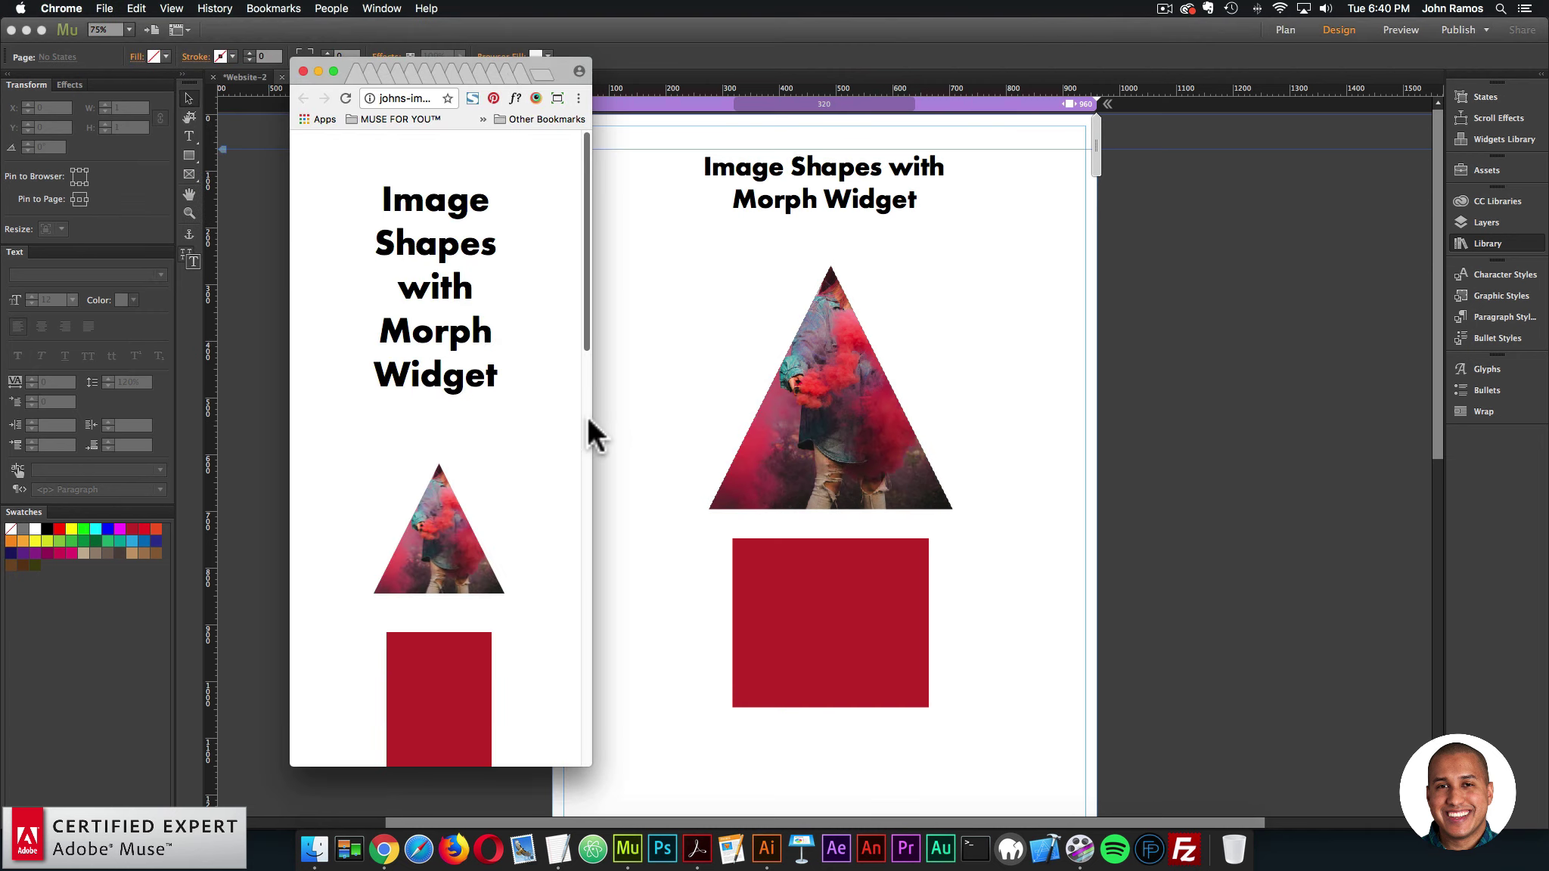
left_click_drag(591, 432, 839, 443)
scroll(768, 447, "down", 5)
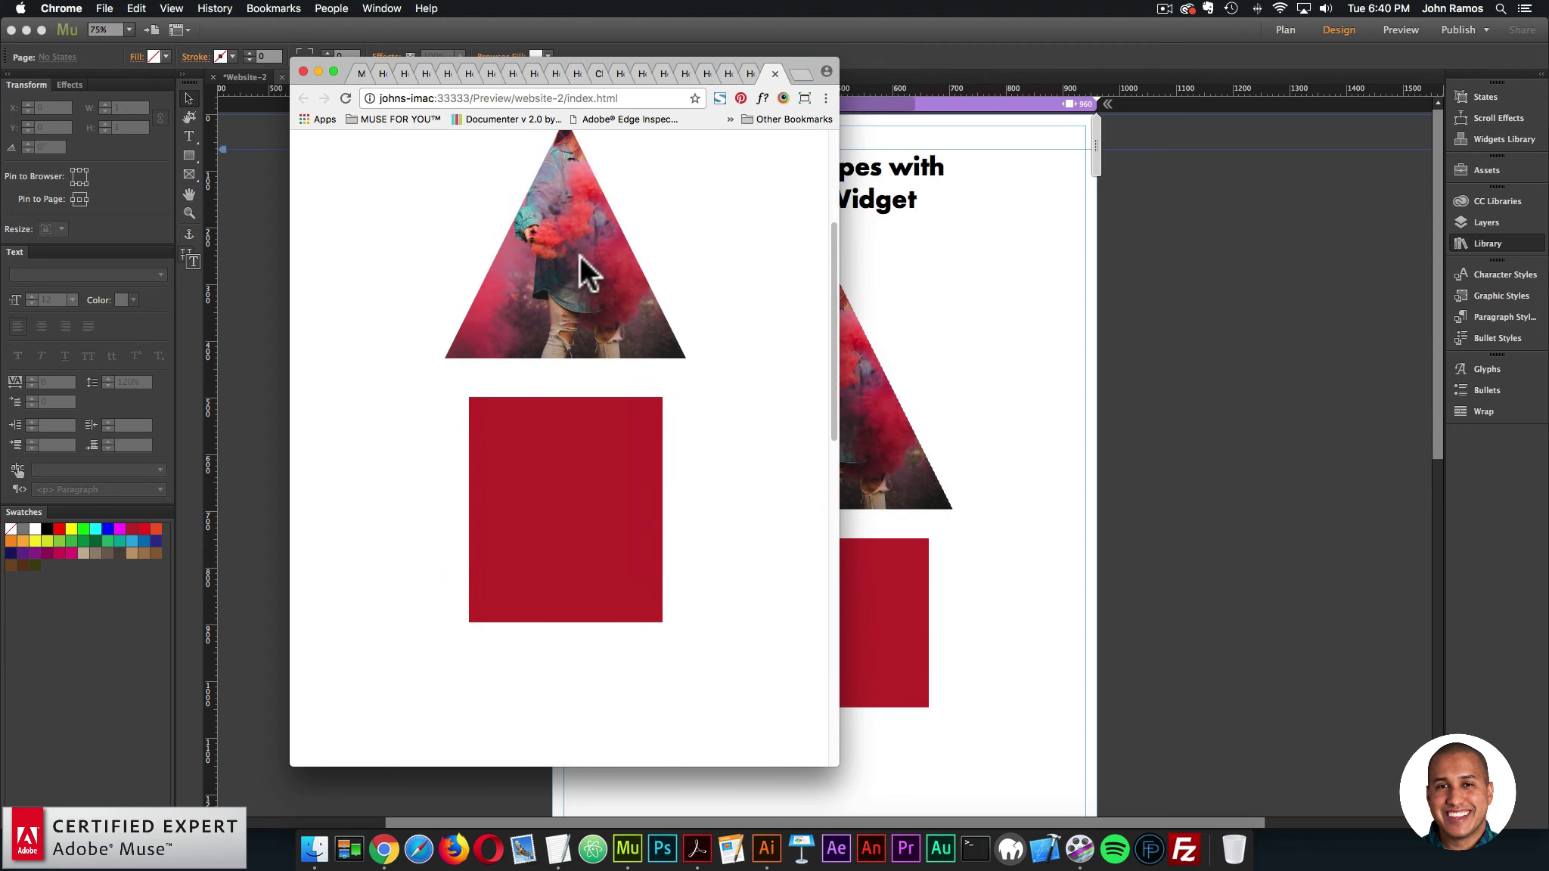
left_click_drag(837, 319, 626, 357)
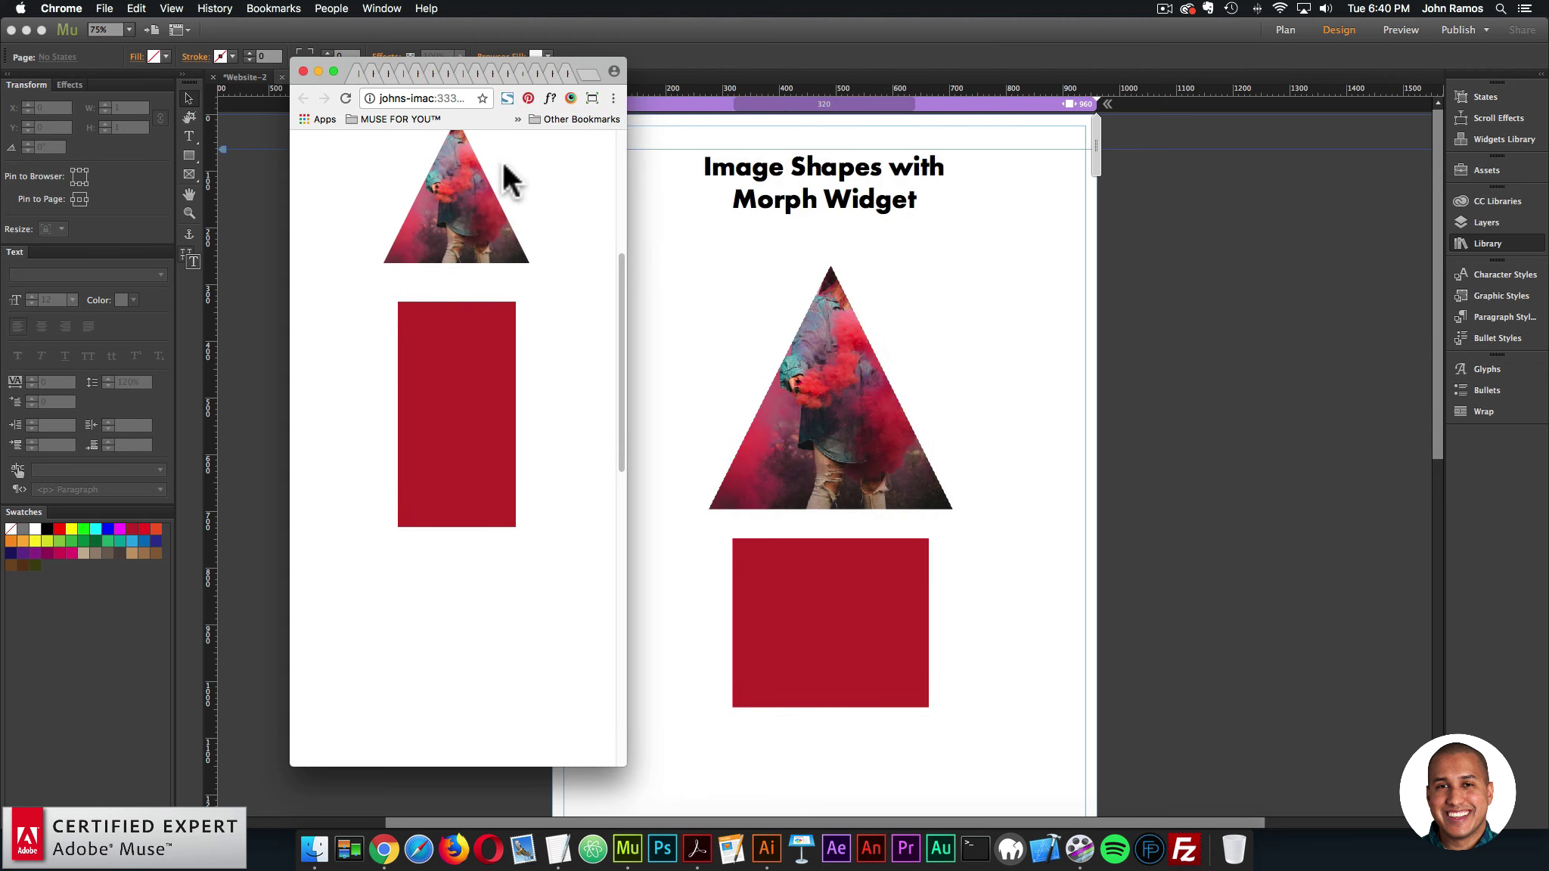
left_click_drag(626, 270, 1221, 319)
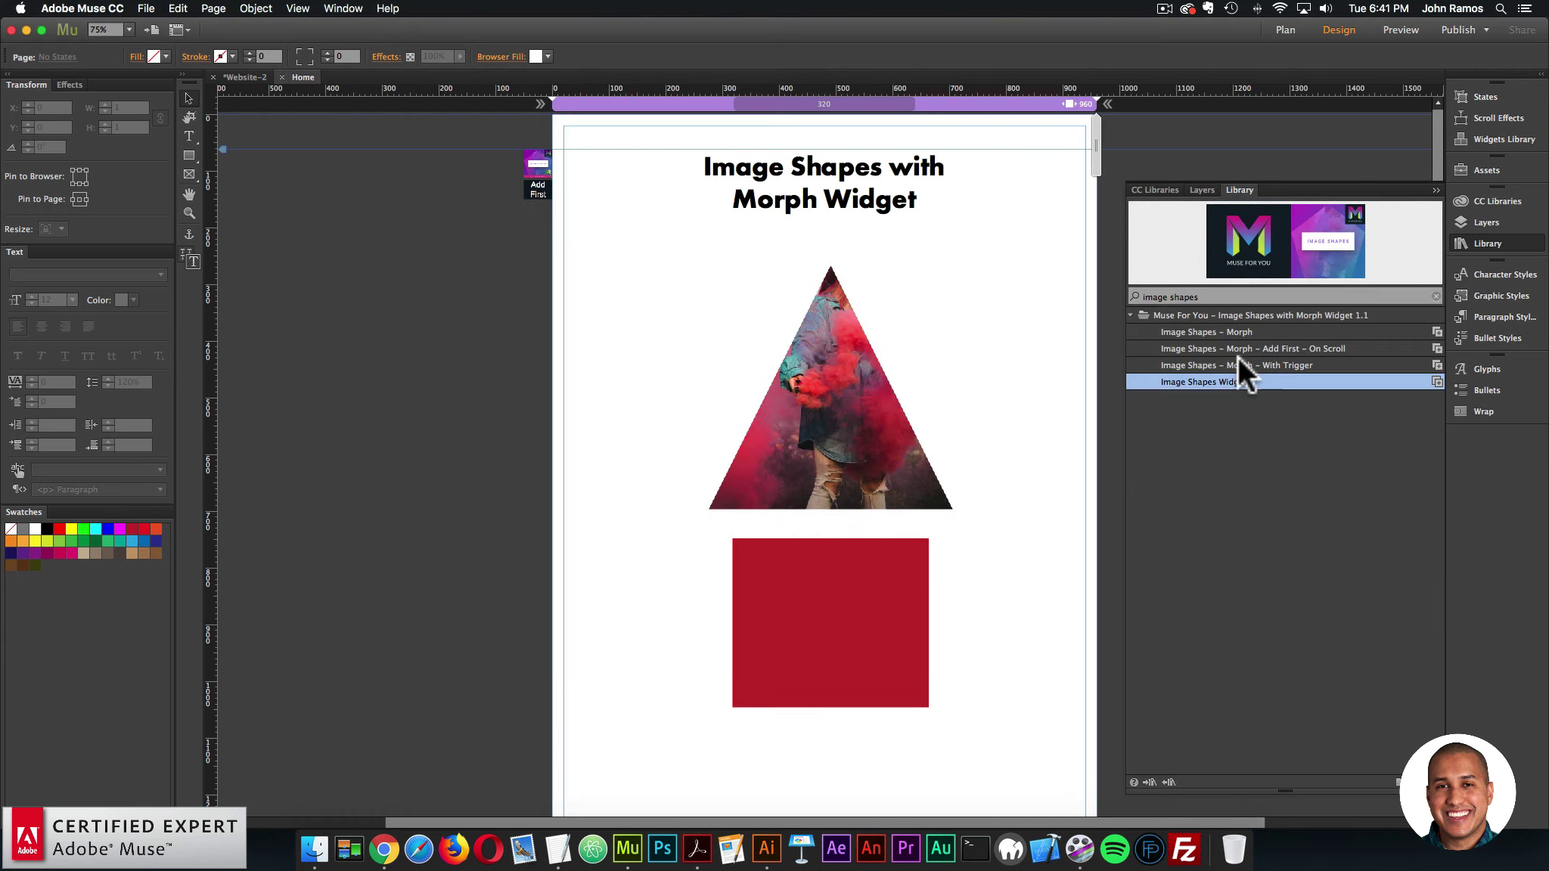
- Delete the red rectangle and set the Image Shapes widget's resize behavior to Stretch to Browser Width
left_click(895, 611)
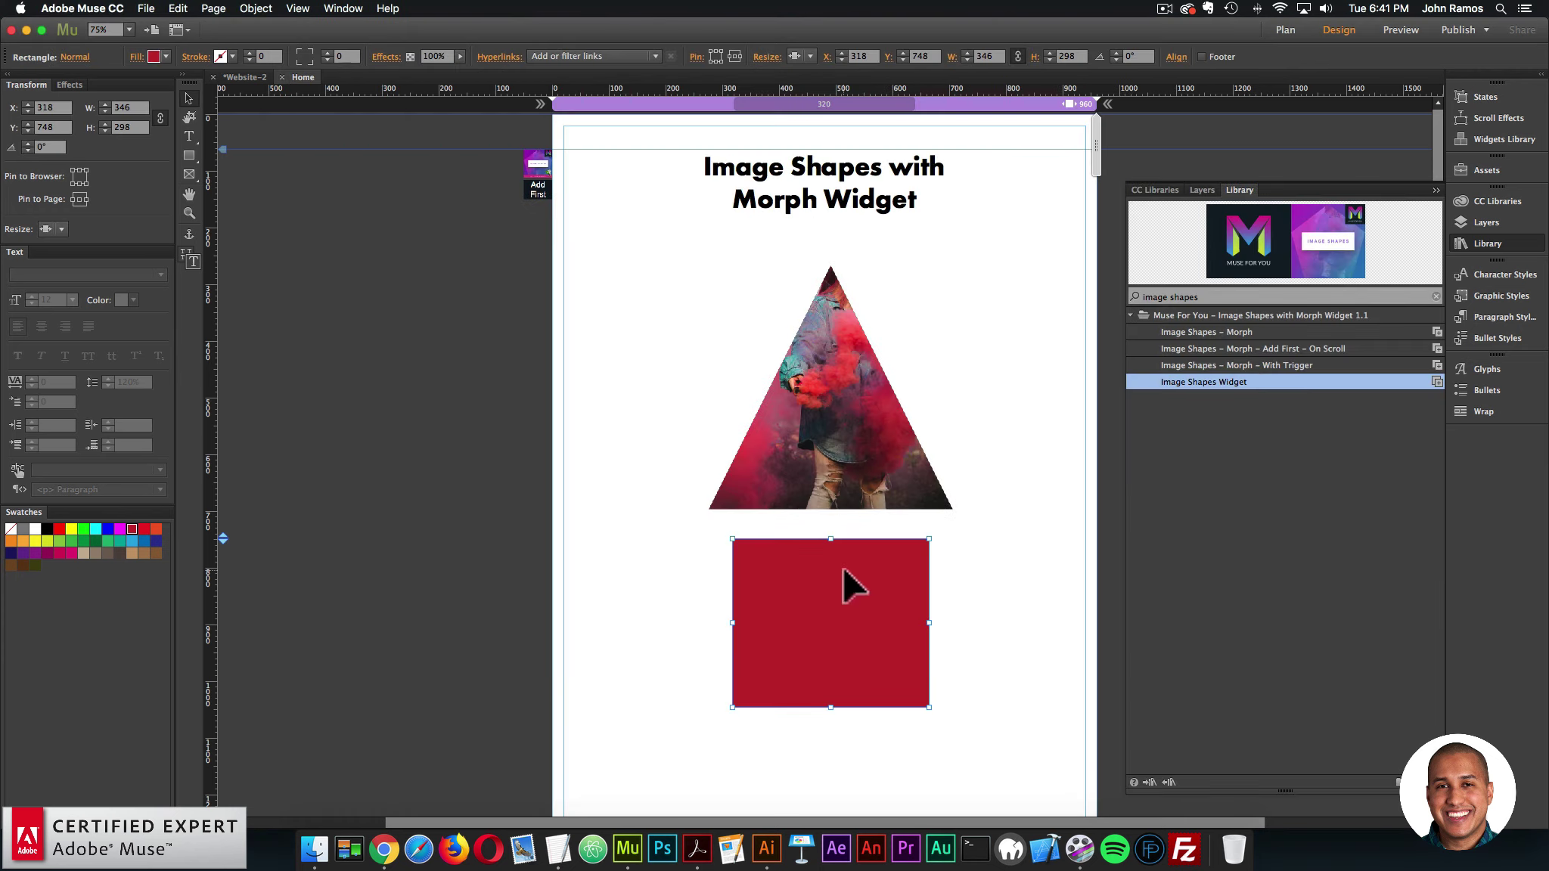
key("Delete")
left_click(899, 421)
left_click(830, 56)
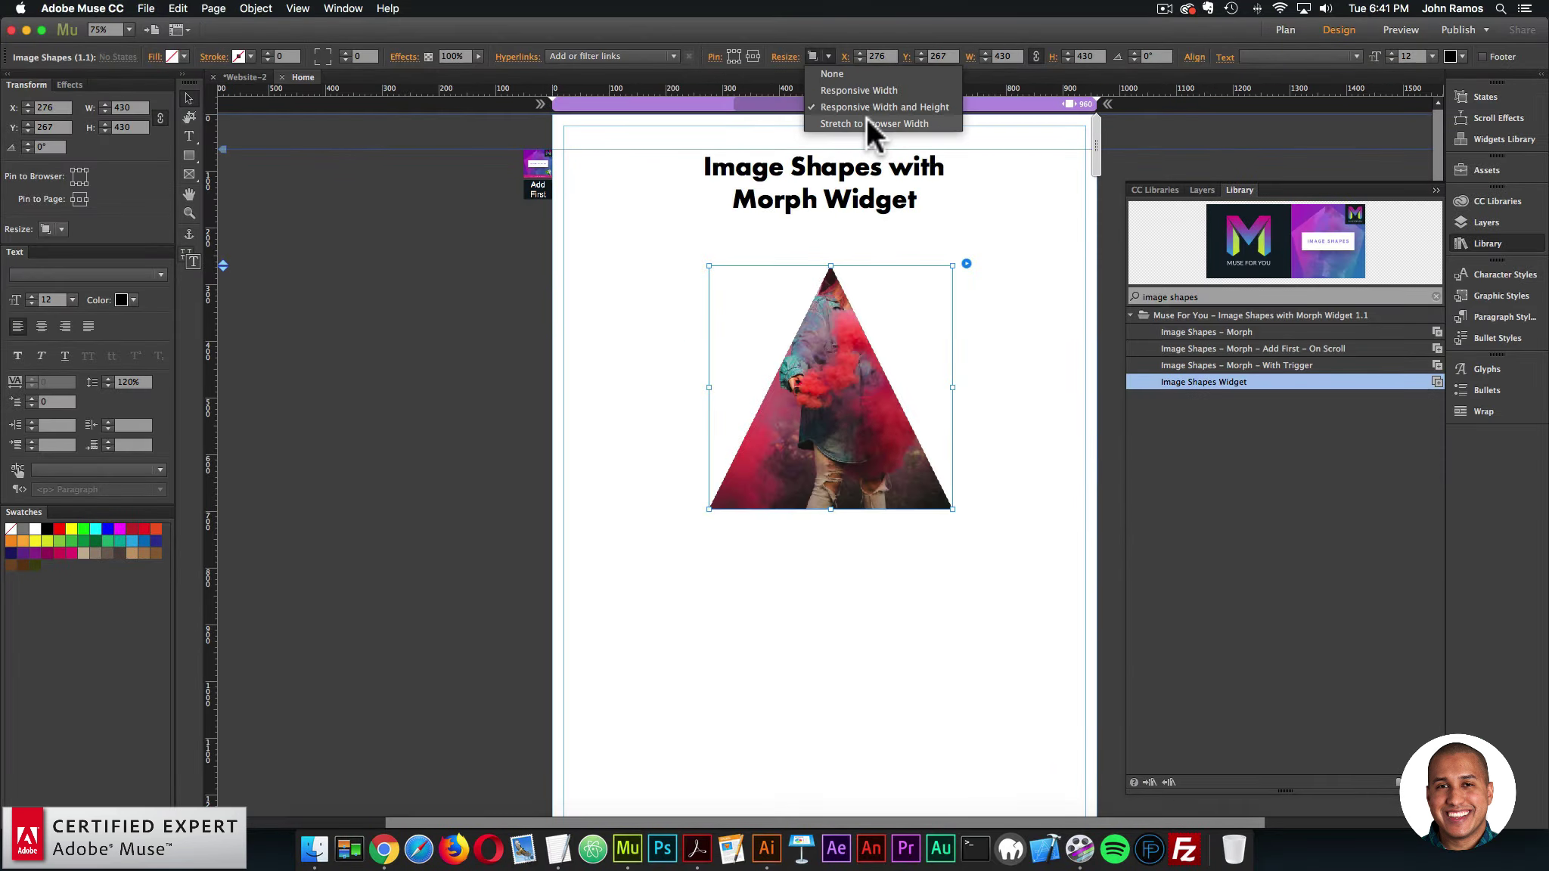
left_click(864, 117)
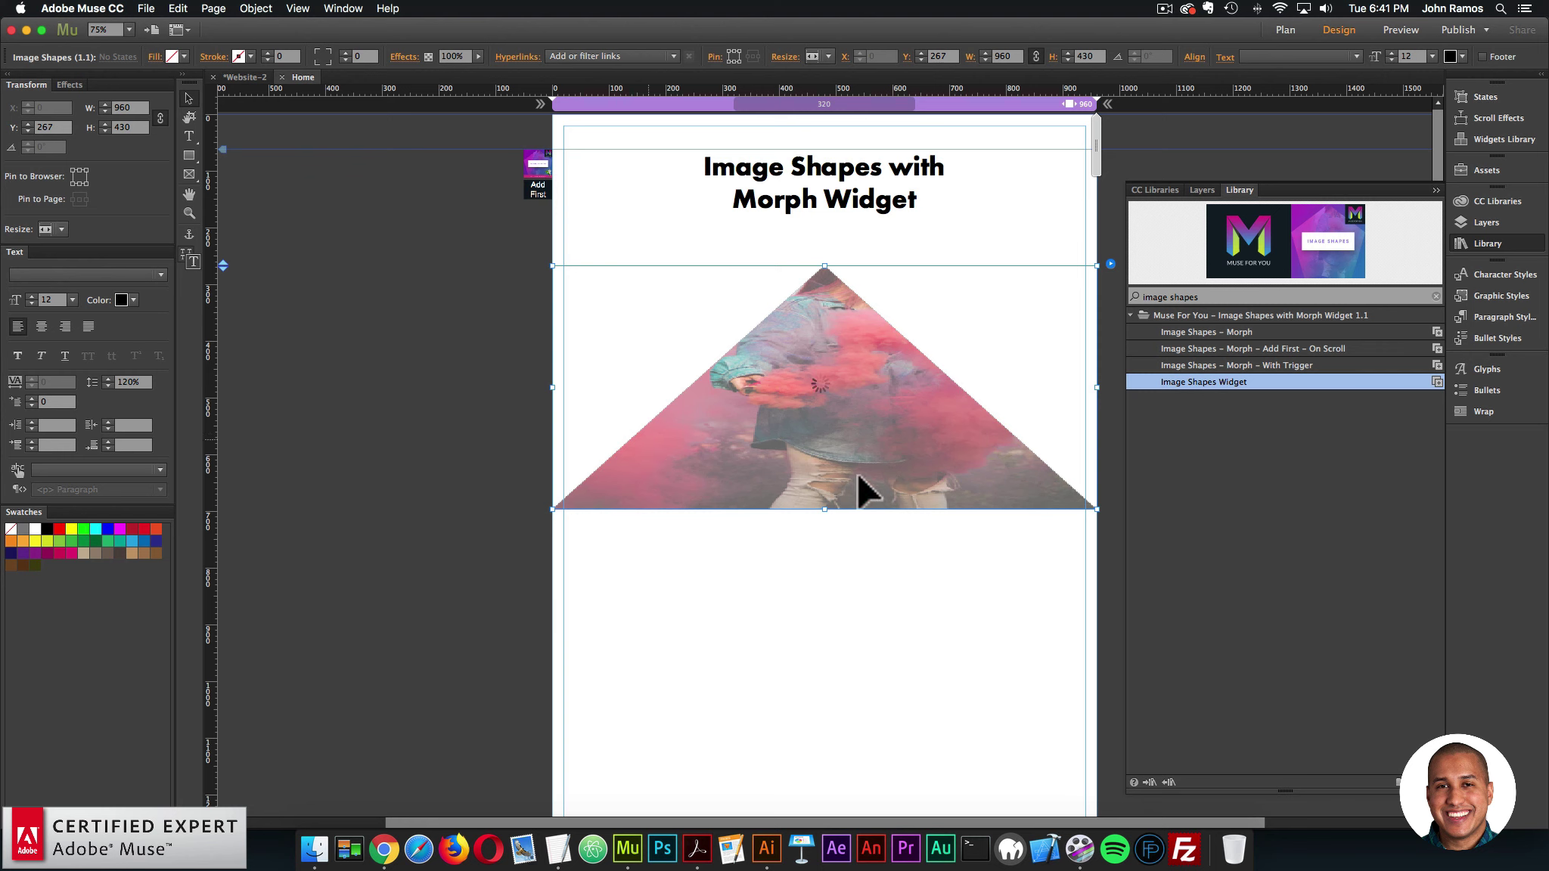
- Preview the page in the browser and examine the triangle stretched to the browser width along its full height
left_click(363, 391)
left_click(145, 8)
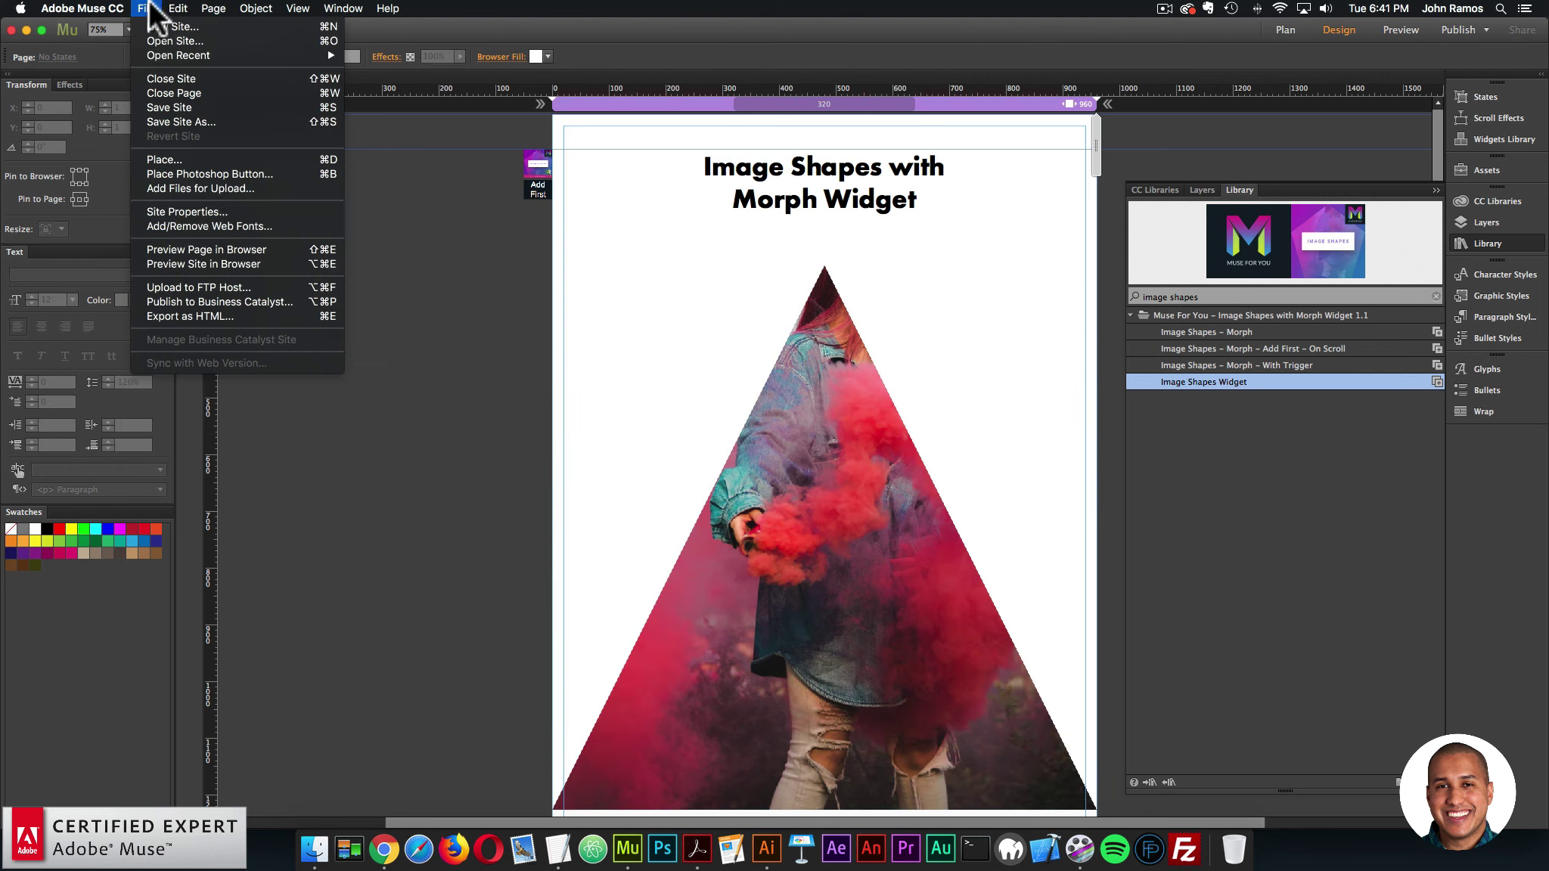
left_click(206, 250)
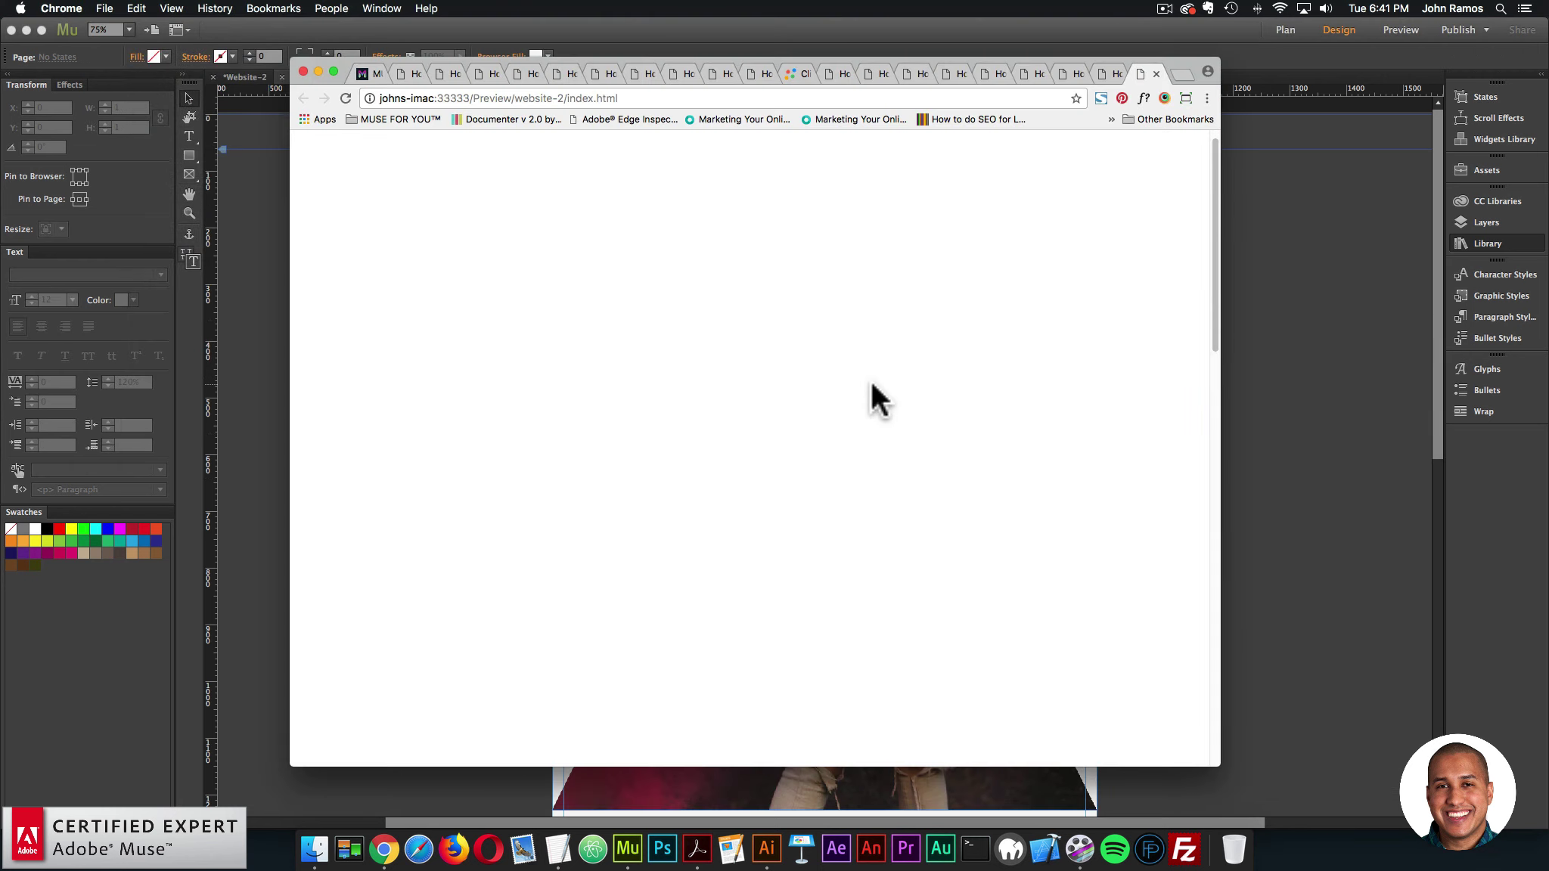
scroll(870, 380, "down", 5)
scroll(872, 377, "down", 3)
scroll(974, 415, "up", 6)
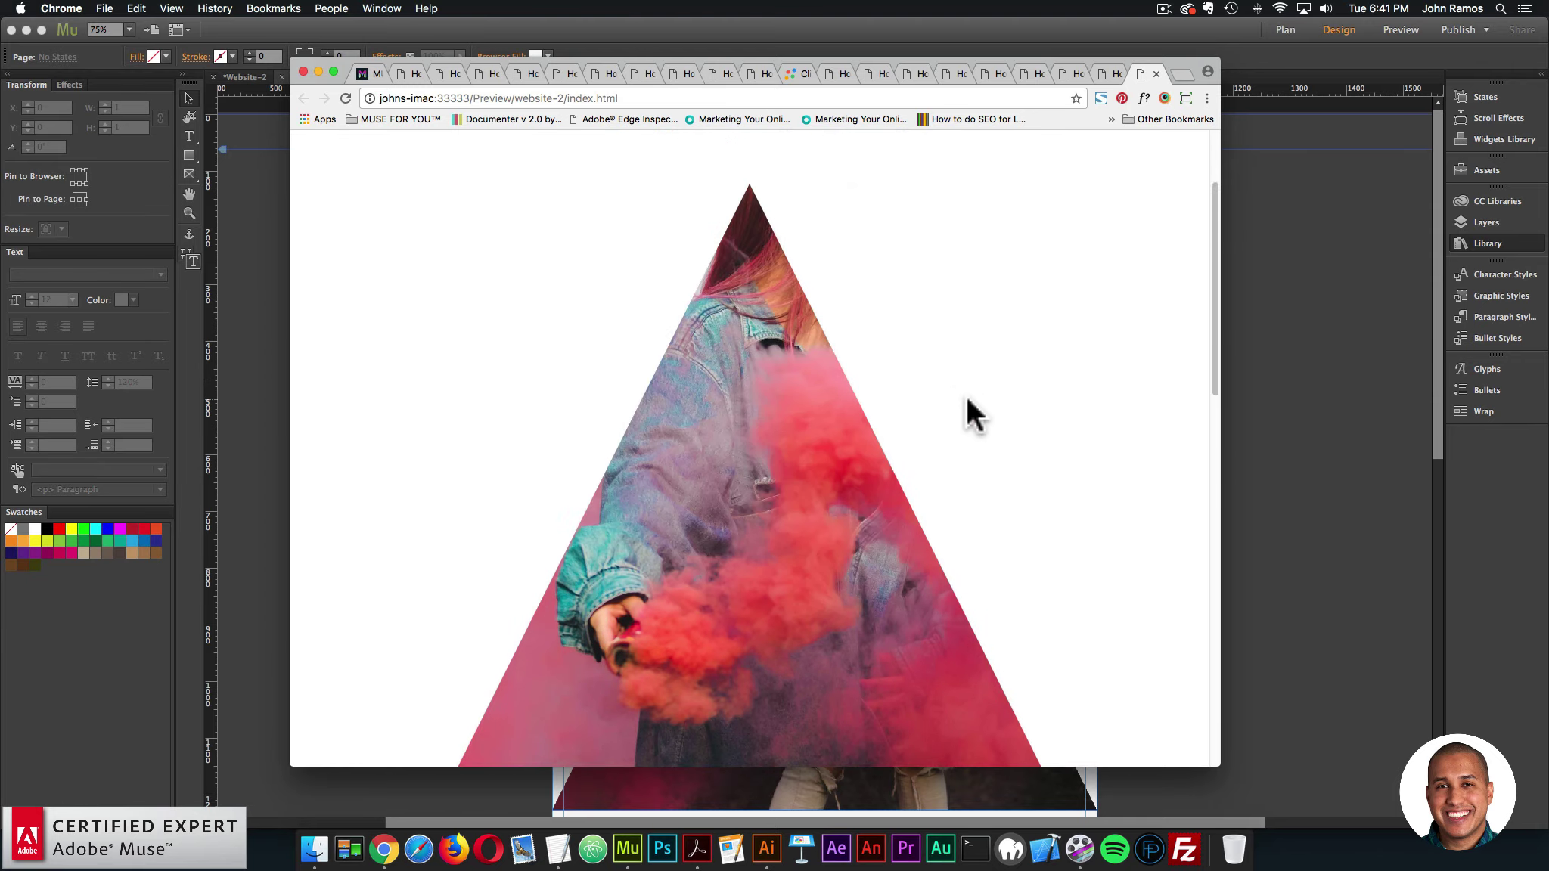
scroll(806, 267, "down", 5)
scroll(839, 431, "down", 2)
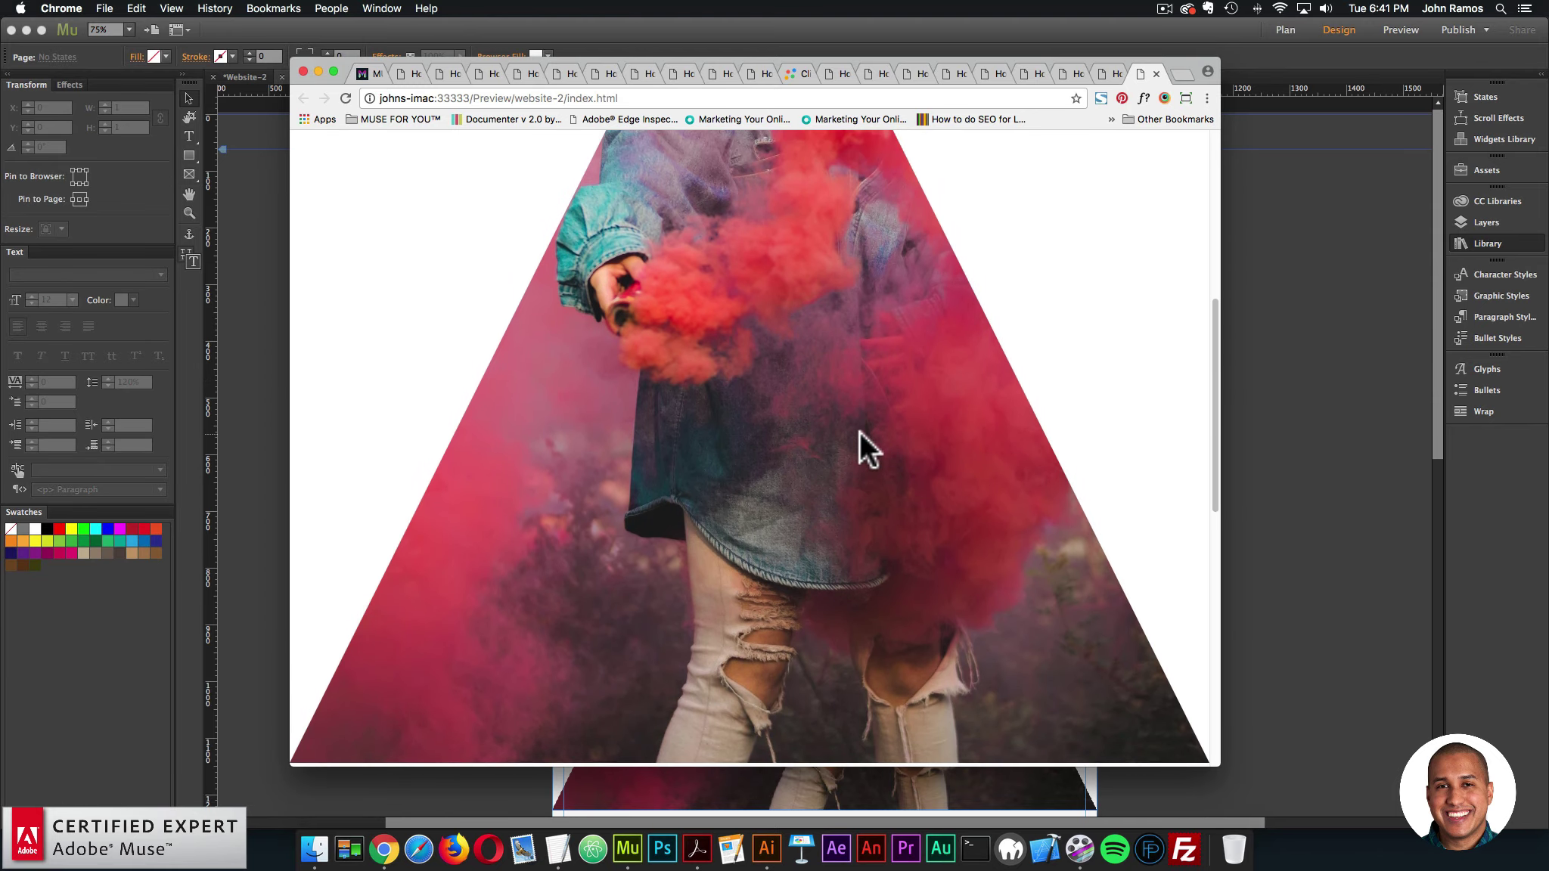
left_click_drag(1203, 382, 849, 470)
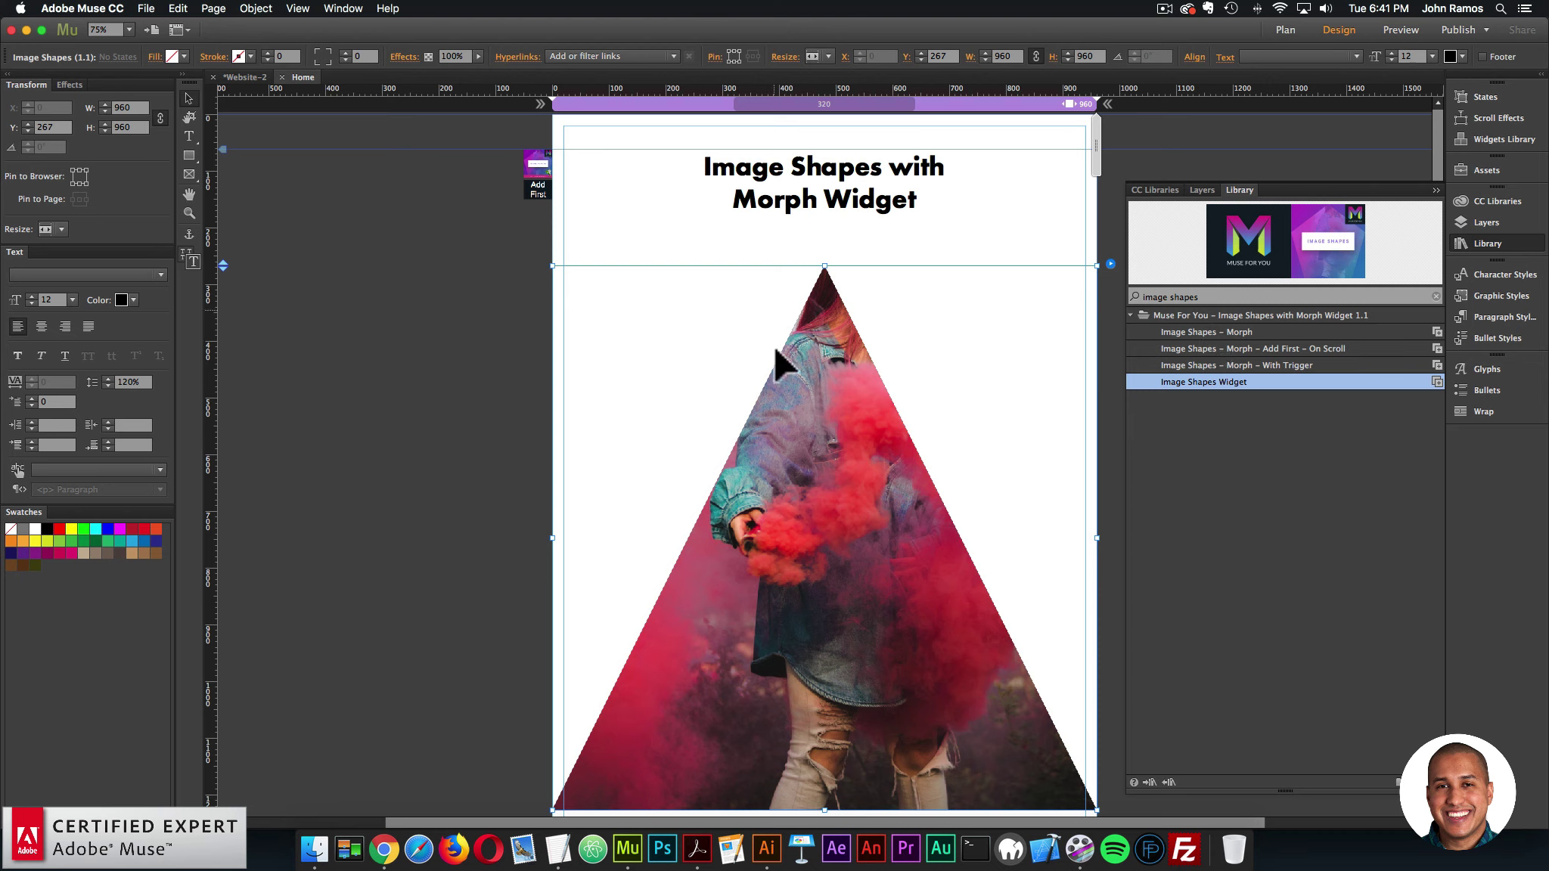
- Replace the triangle on the Adobe Muse page with an Image Shapes – Morph widget that uses the red-smoke photo
key("Delete")
left_click(1239, 331)
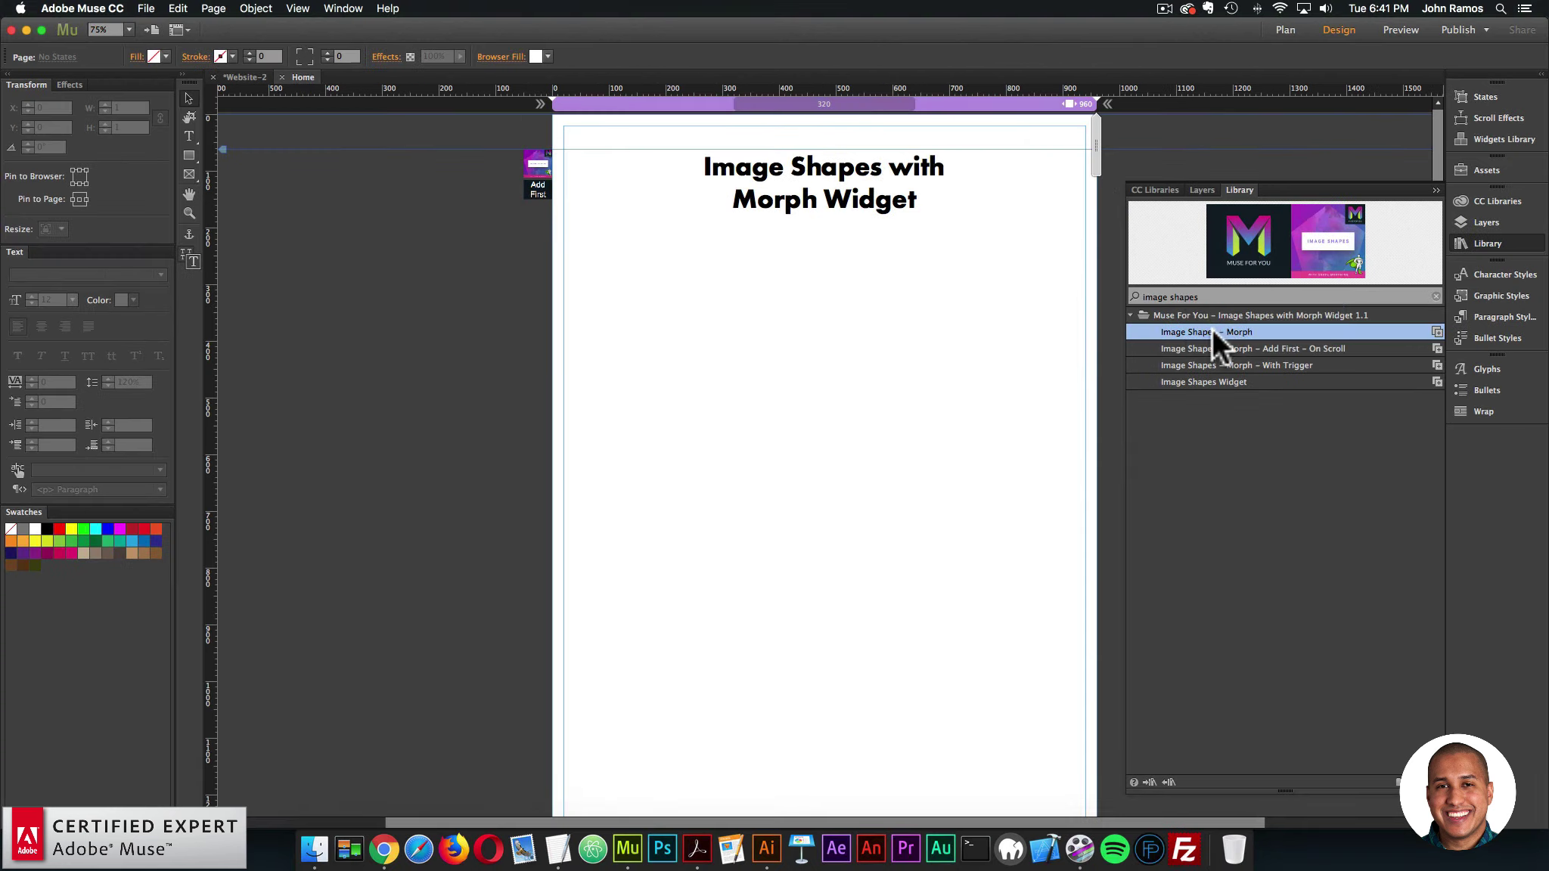
left_click_drag(1203, 336, 701, 261)
left_click(1043, 326)
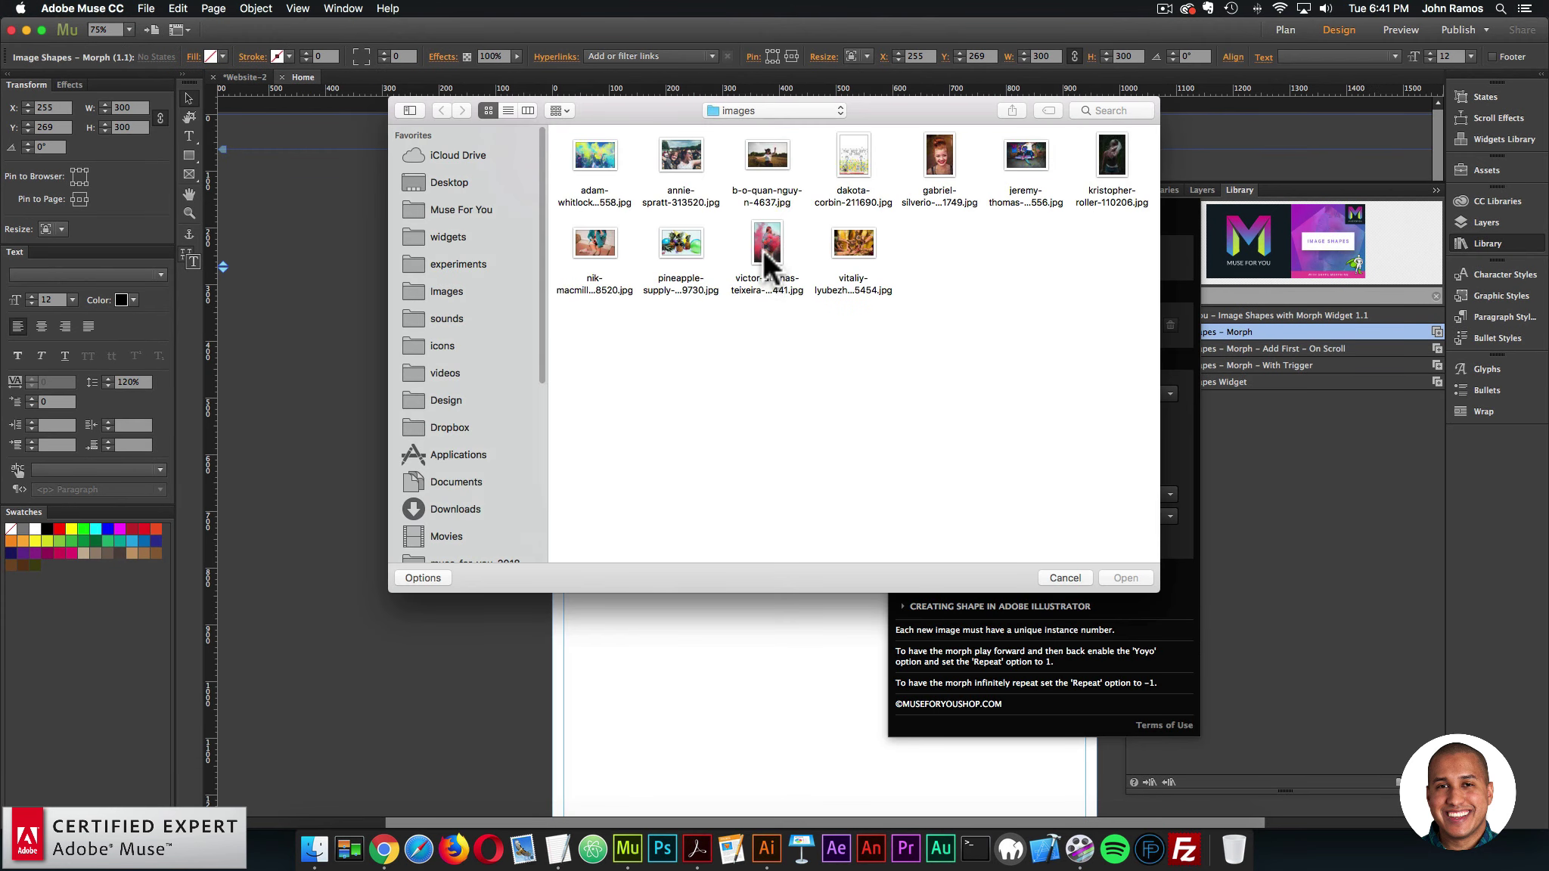
double_click(766, 246)
left_click(830, 353)
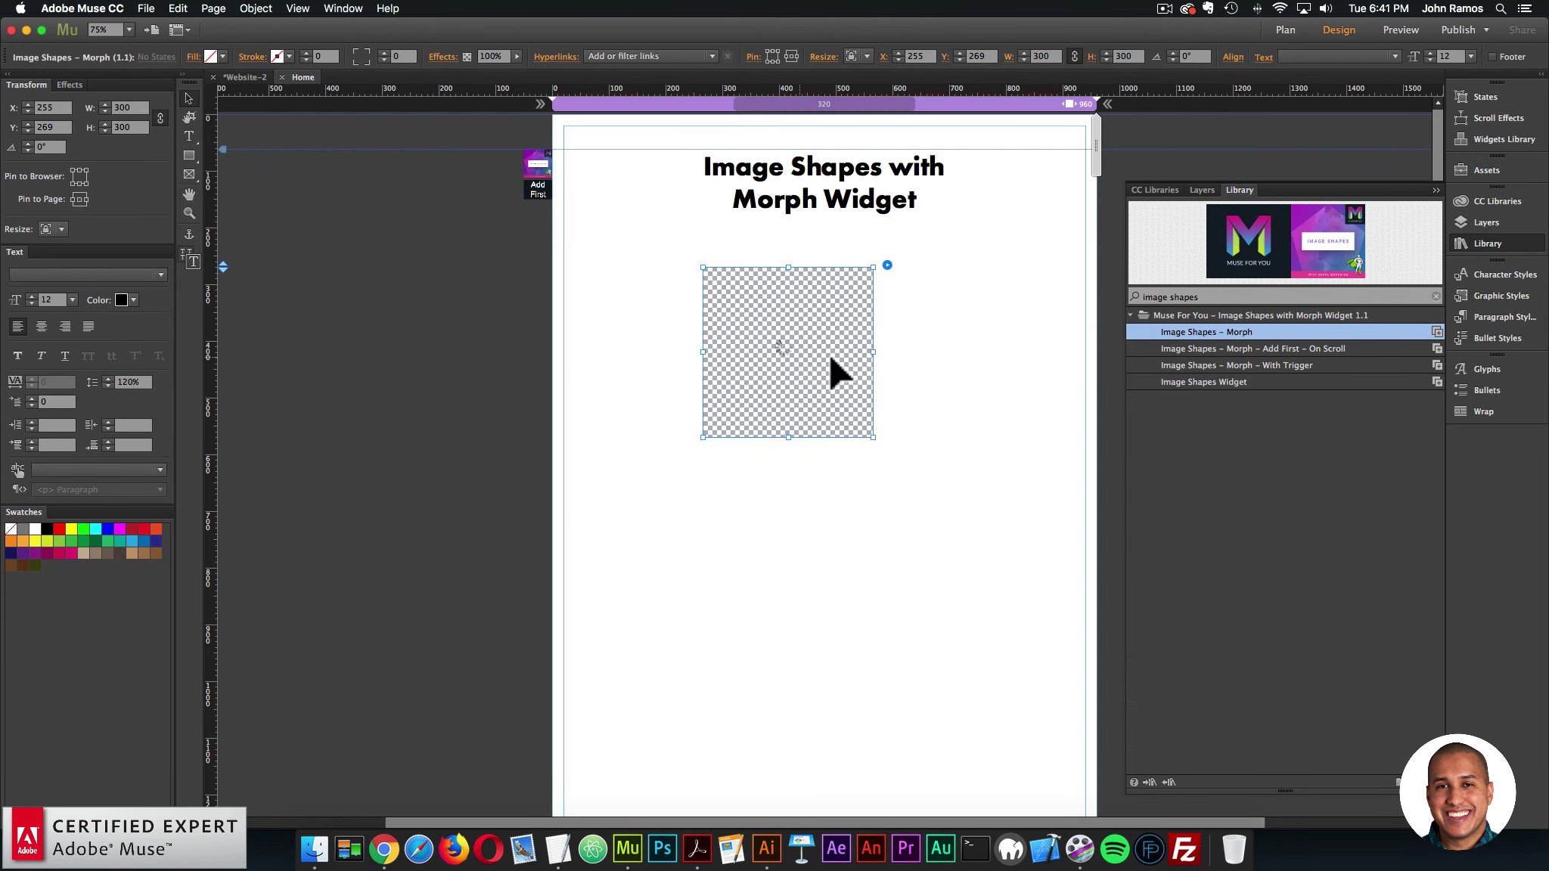
- Resize the morph widget to 490 by 490 and center it below the heading at X 235, Y 247
left_click_drag(860, 355, 794, 331)
left_click_drag(897, 352, 1005, 353)
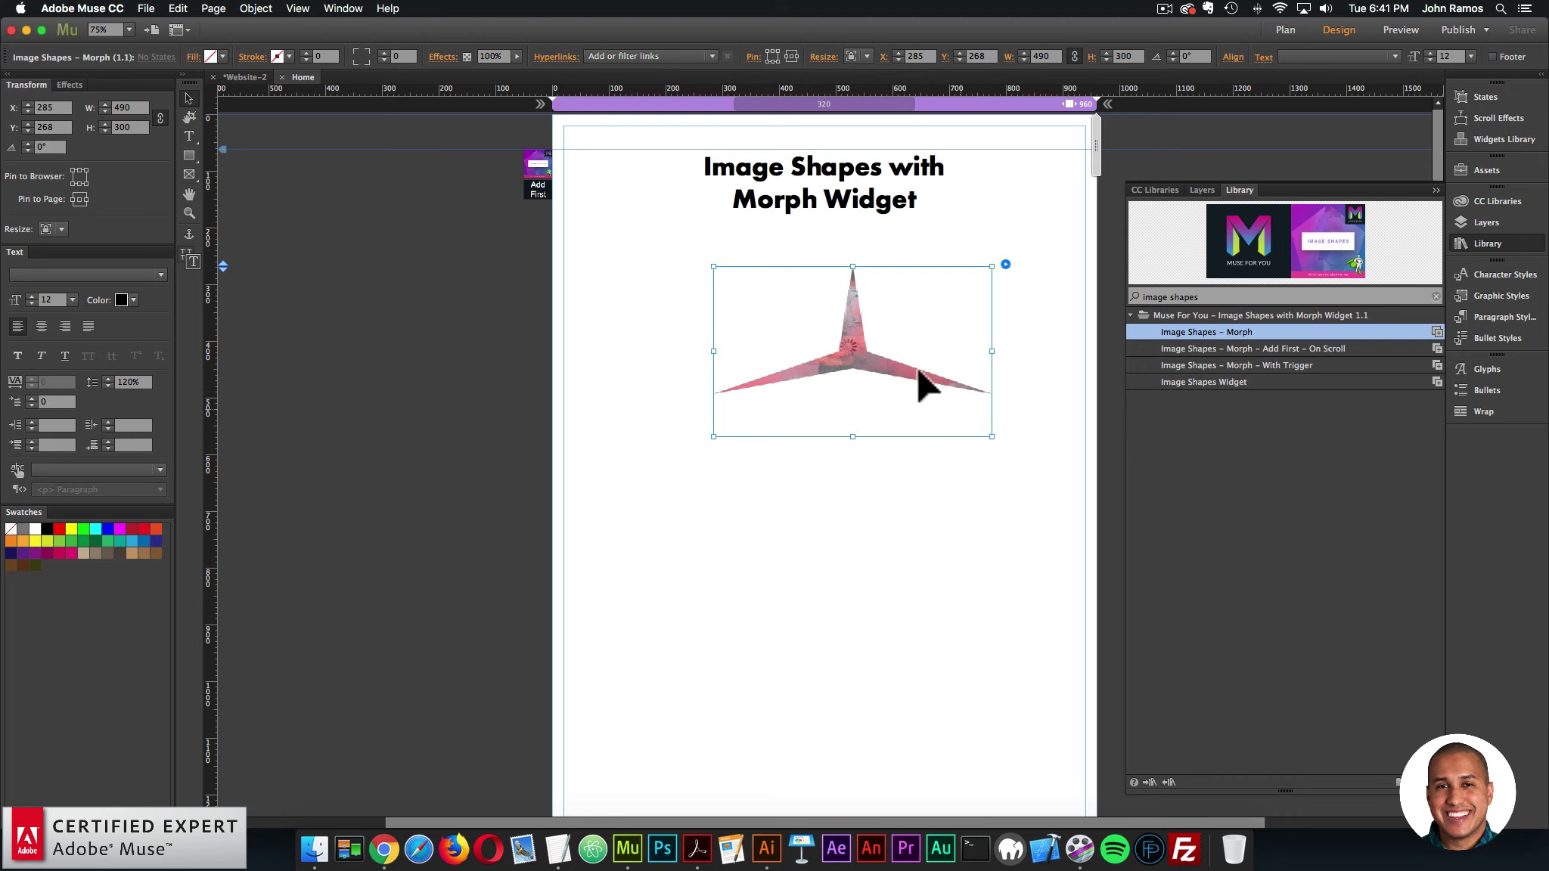
left_click_drag(892, 359, 867, 346)
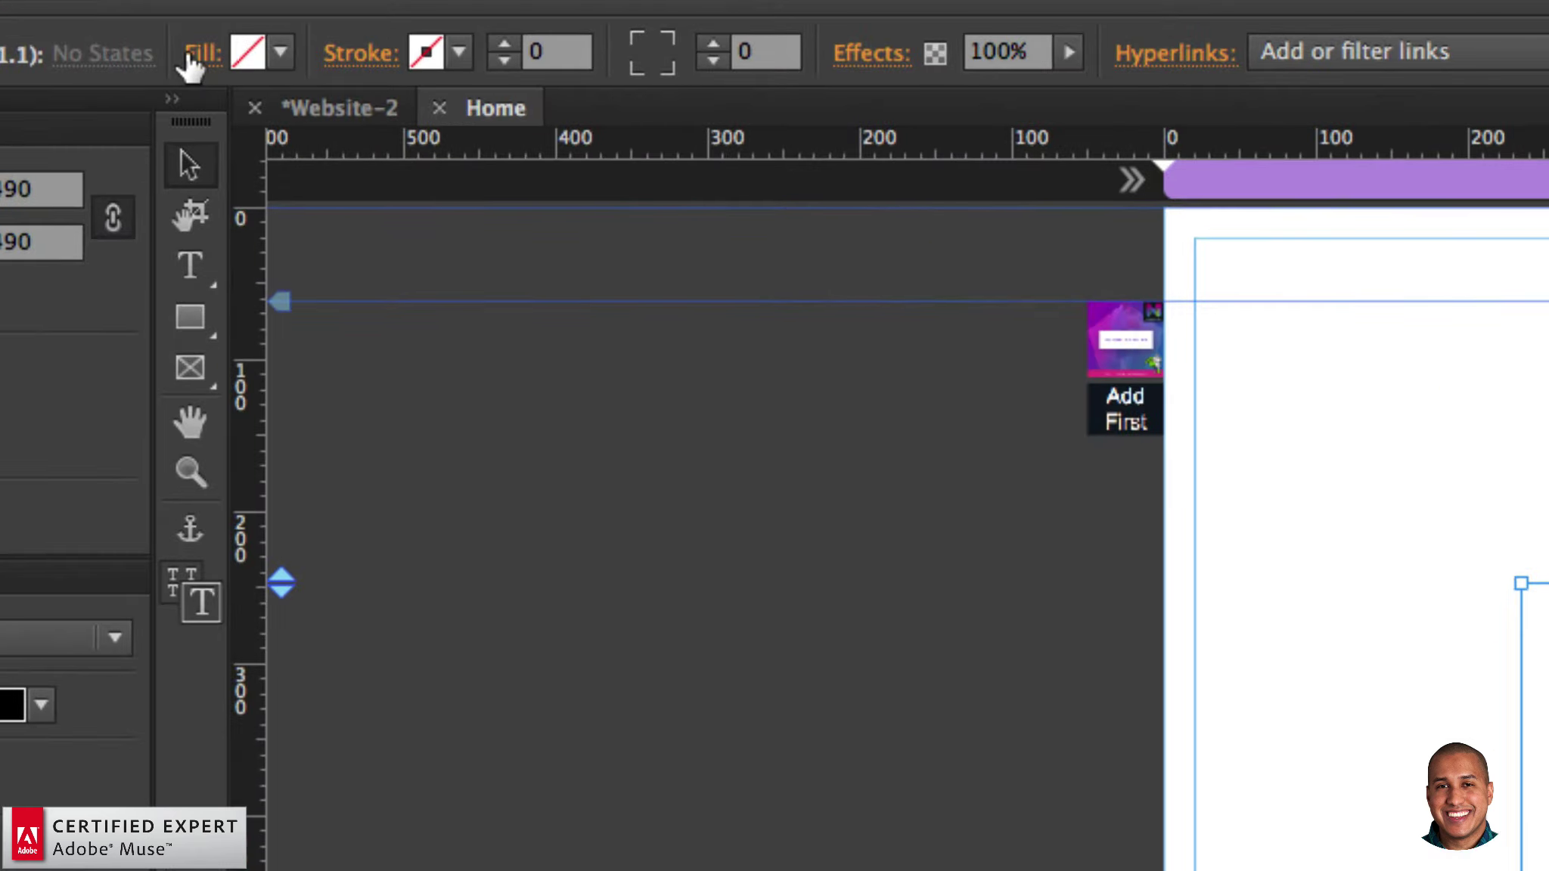
- Give the morph widget the red-smoke photo as its fill image at original size, positioned at the center
left_click(191, 57)
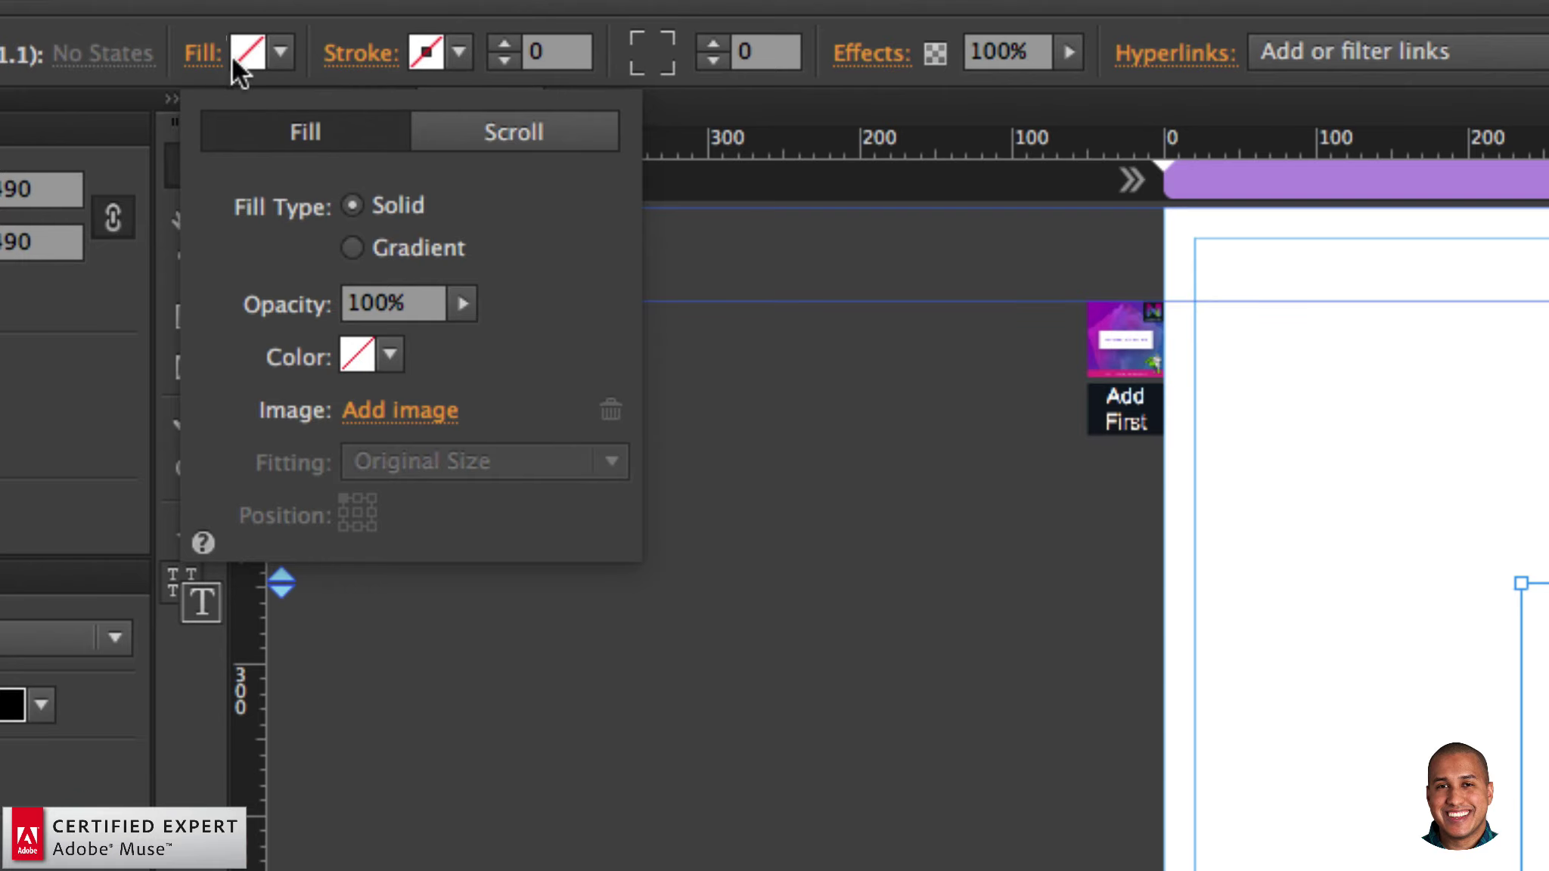
left_click(387, 412)
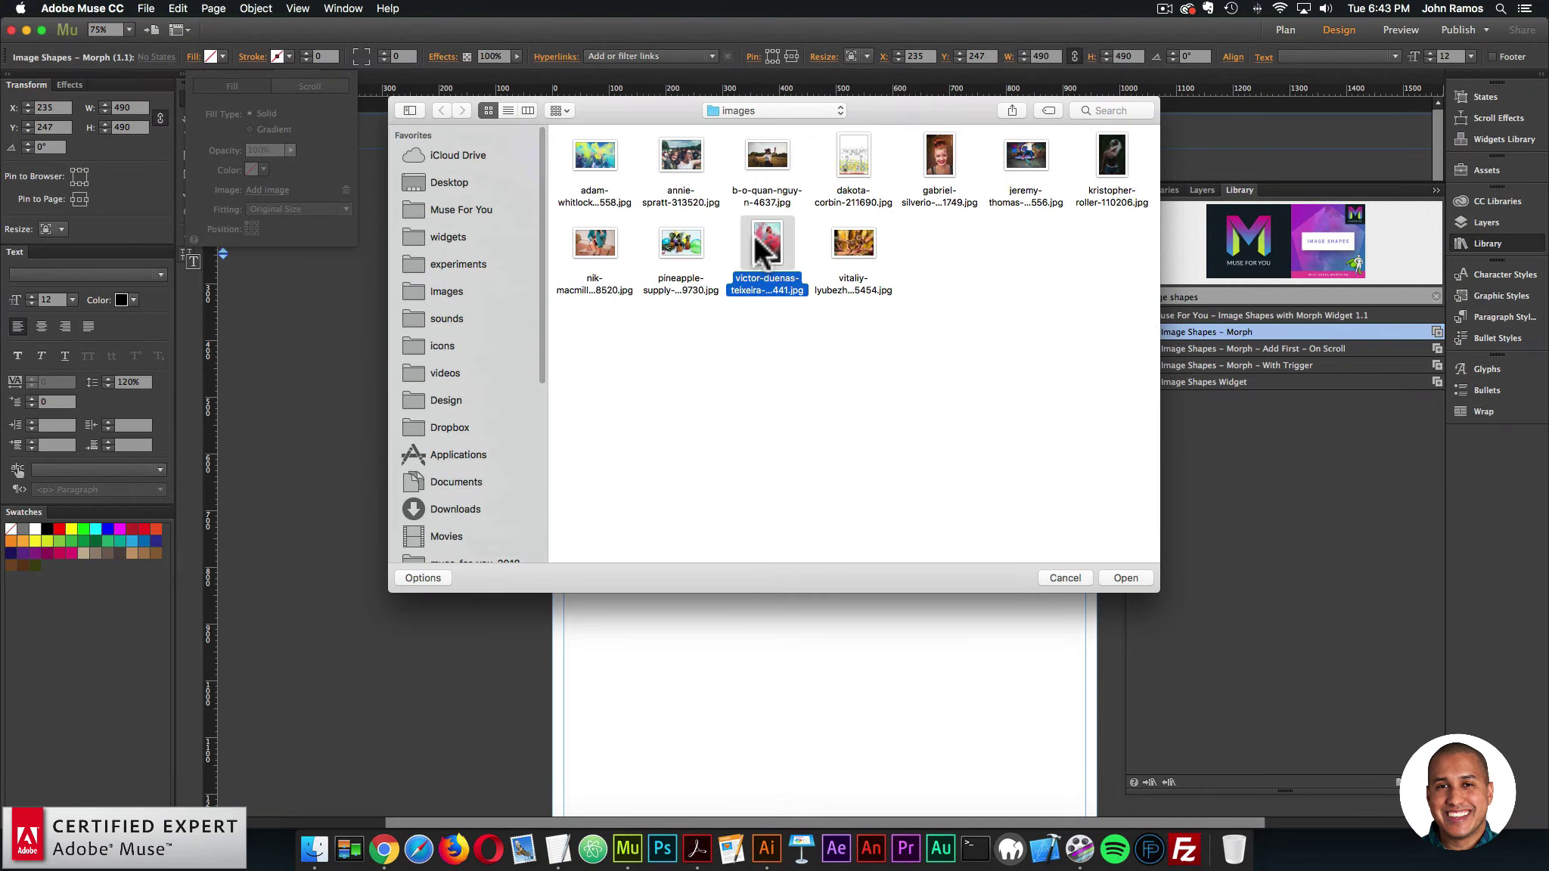
double_click(766, 243)
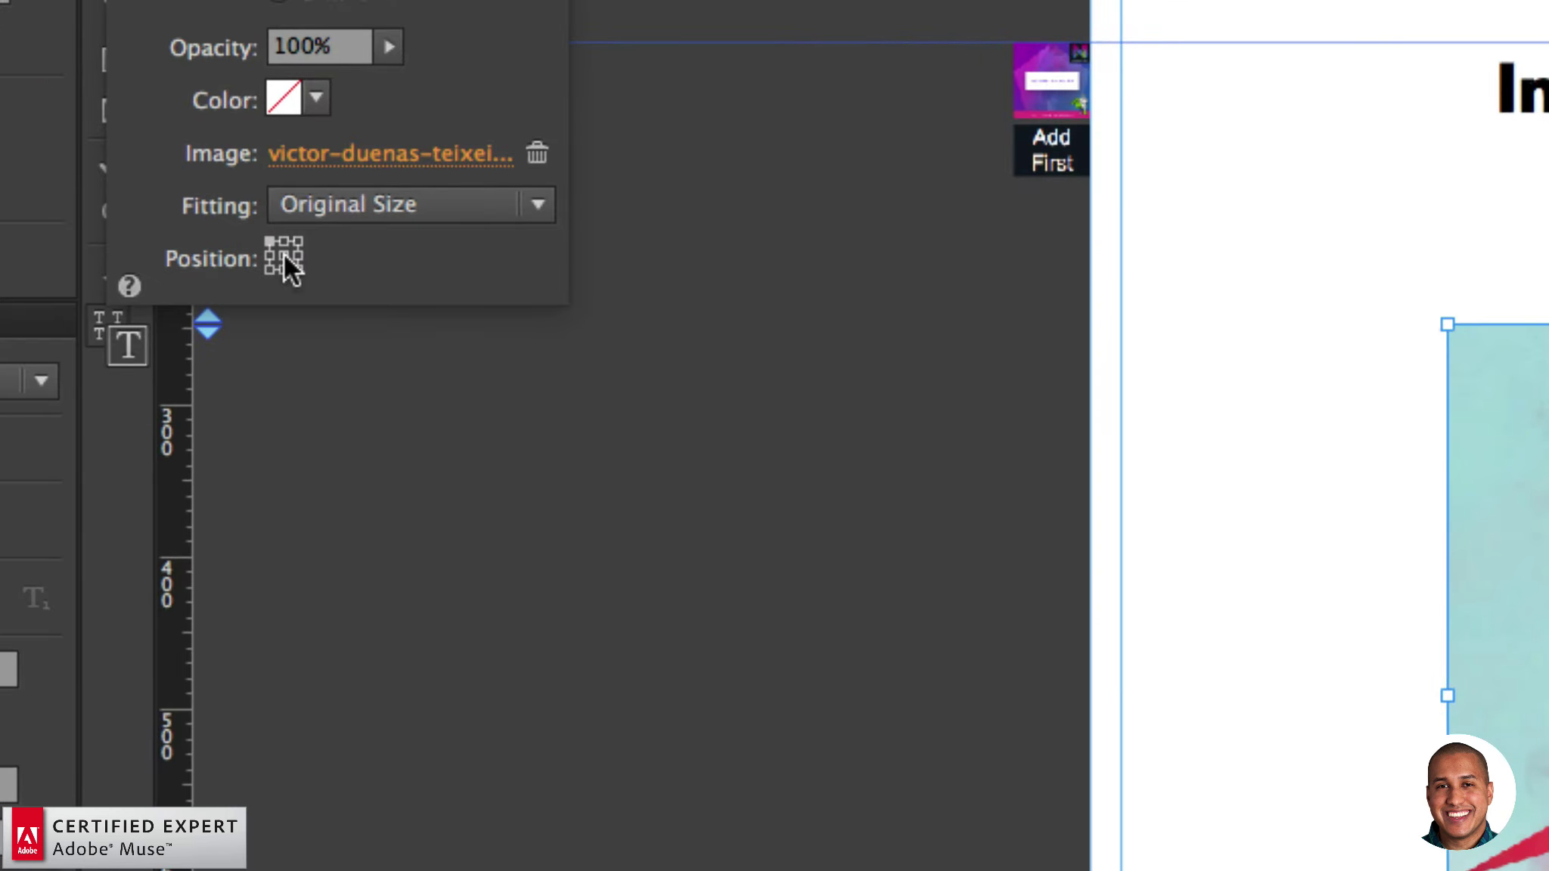
left_click(284, 256)
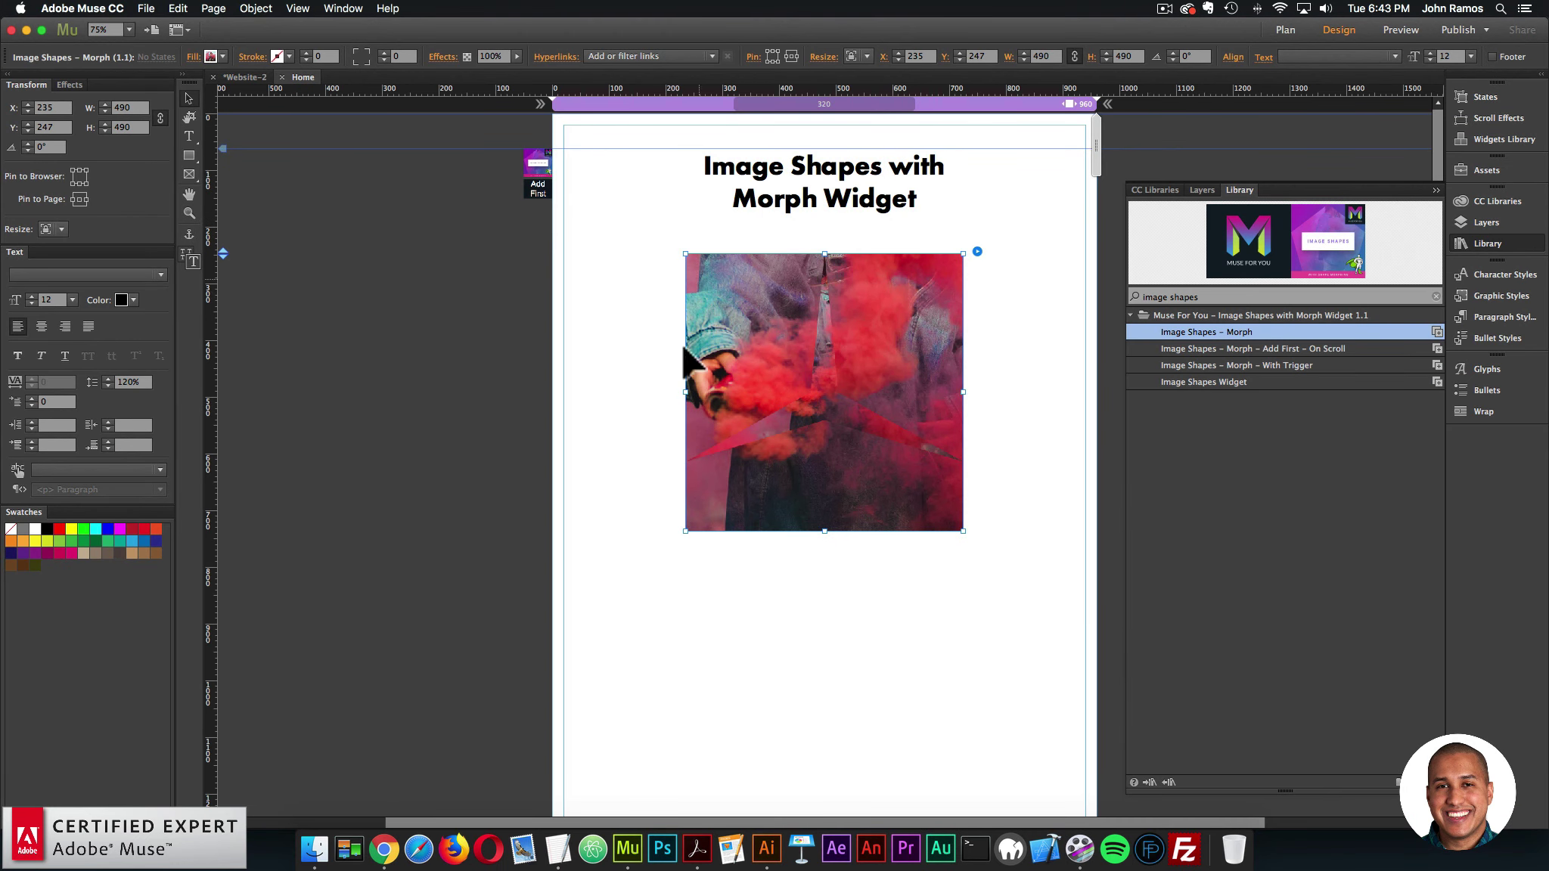
- Preview the page in the browser to watch the shape morph over the centered background image
left_click(426, 349)
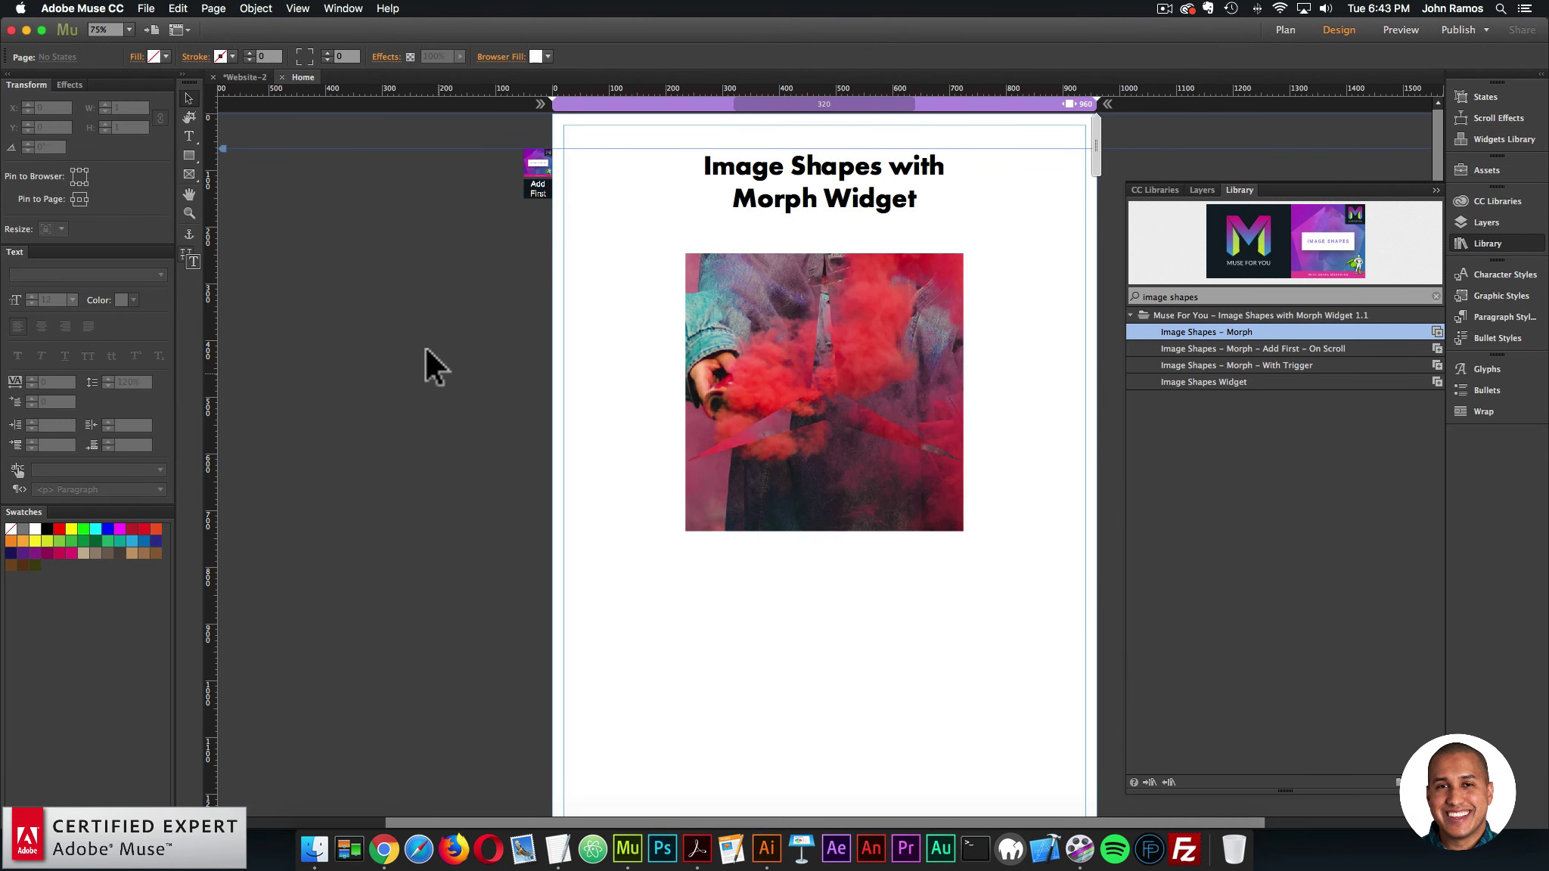
left_click(146, 8)
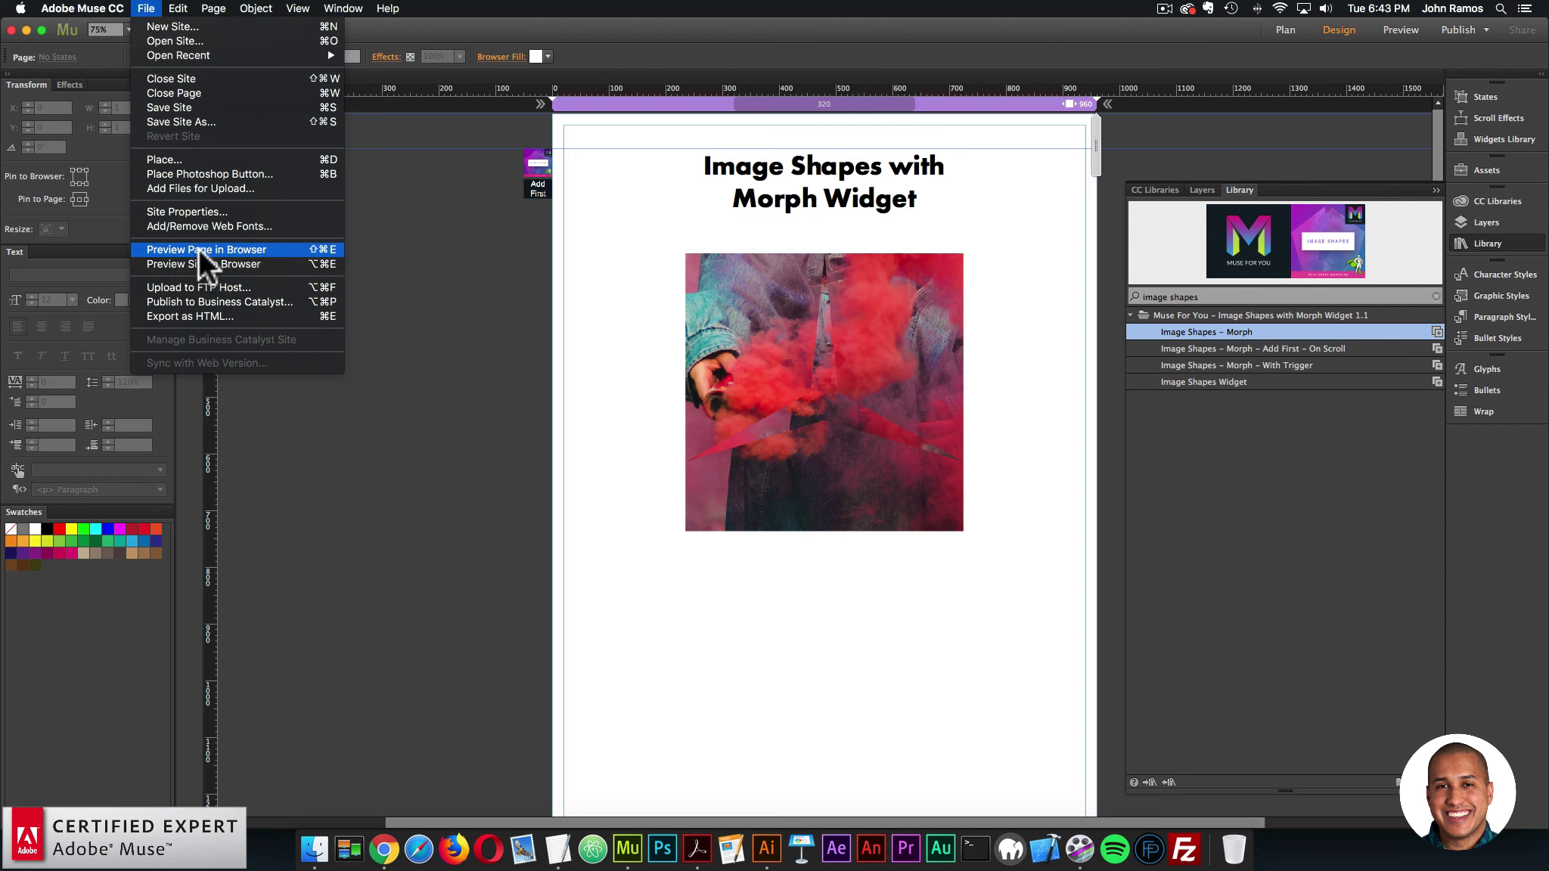
left_click(199, 249)
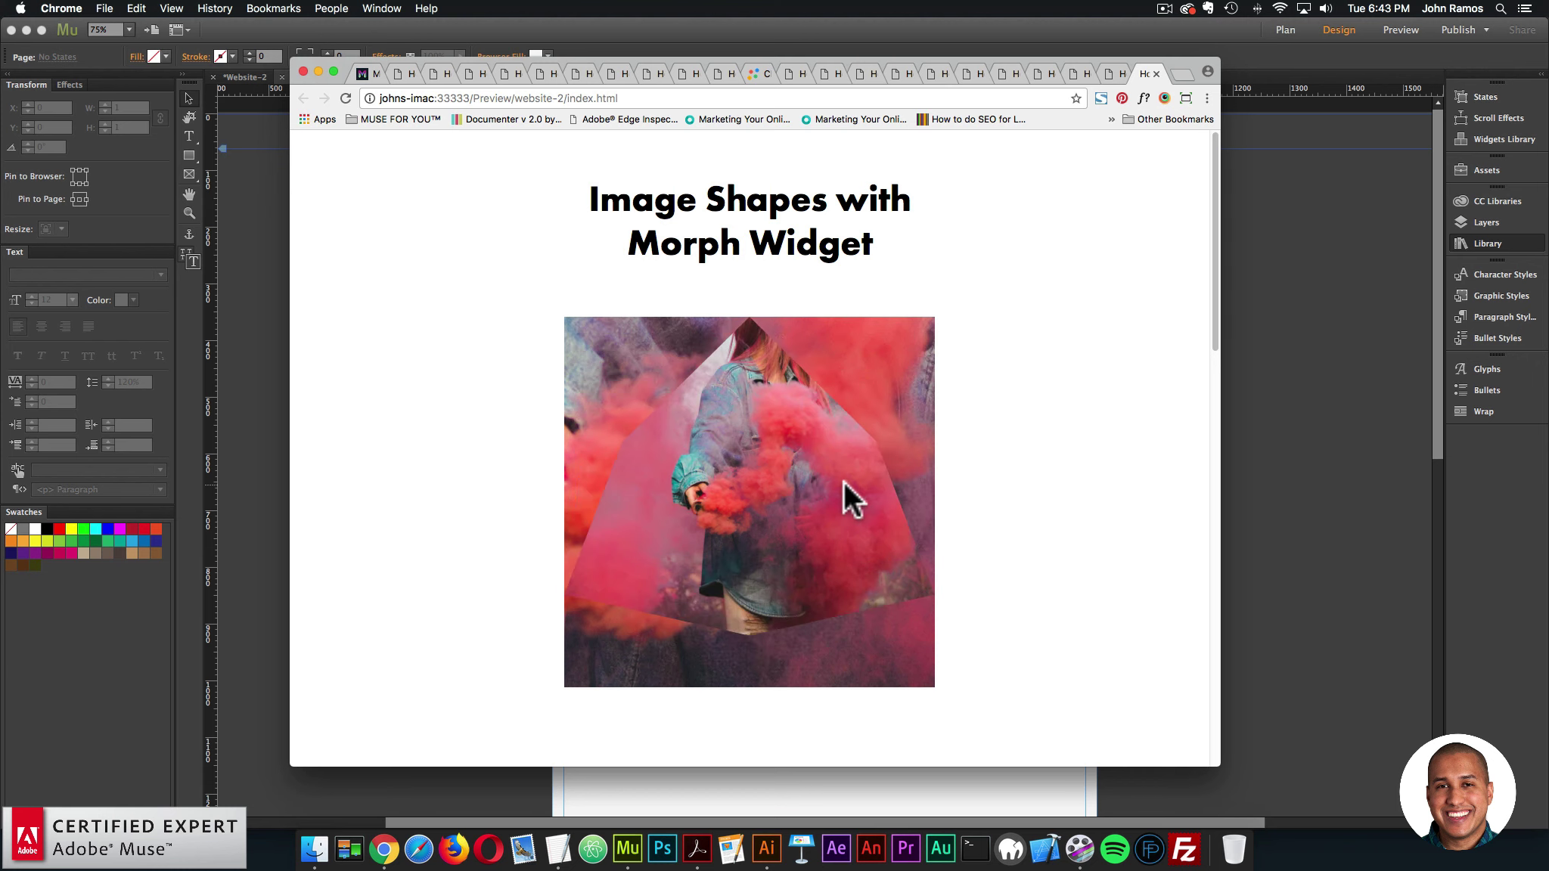
- Return to Adobe Muse and set the morph widget's fill image position to its top-left corner
left_click(1293, 500)
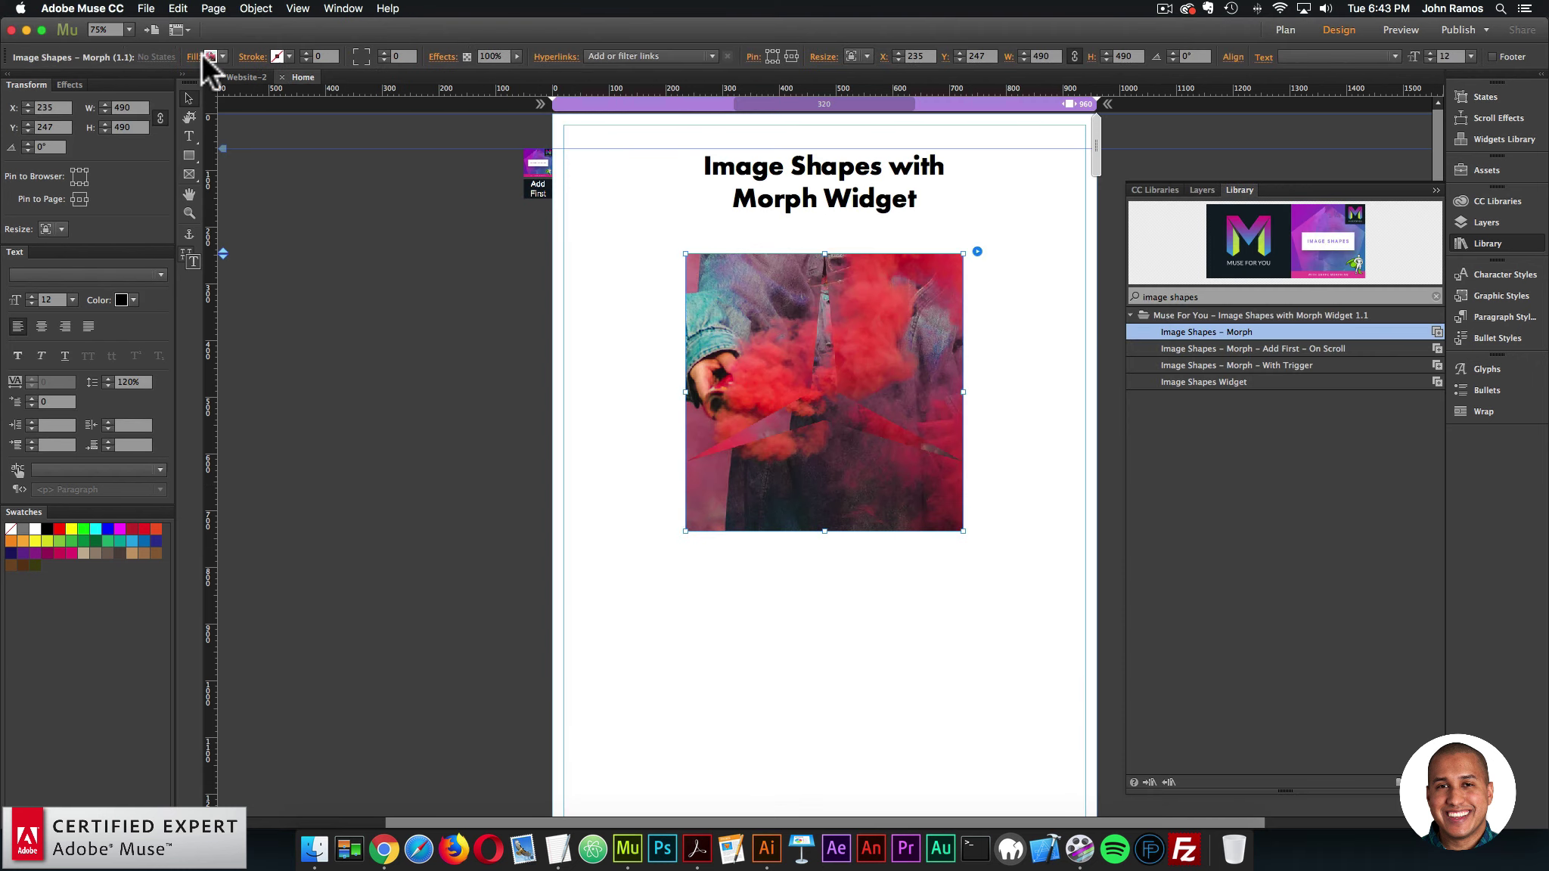
left_click(193, 57)
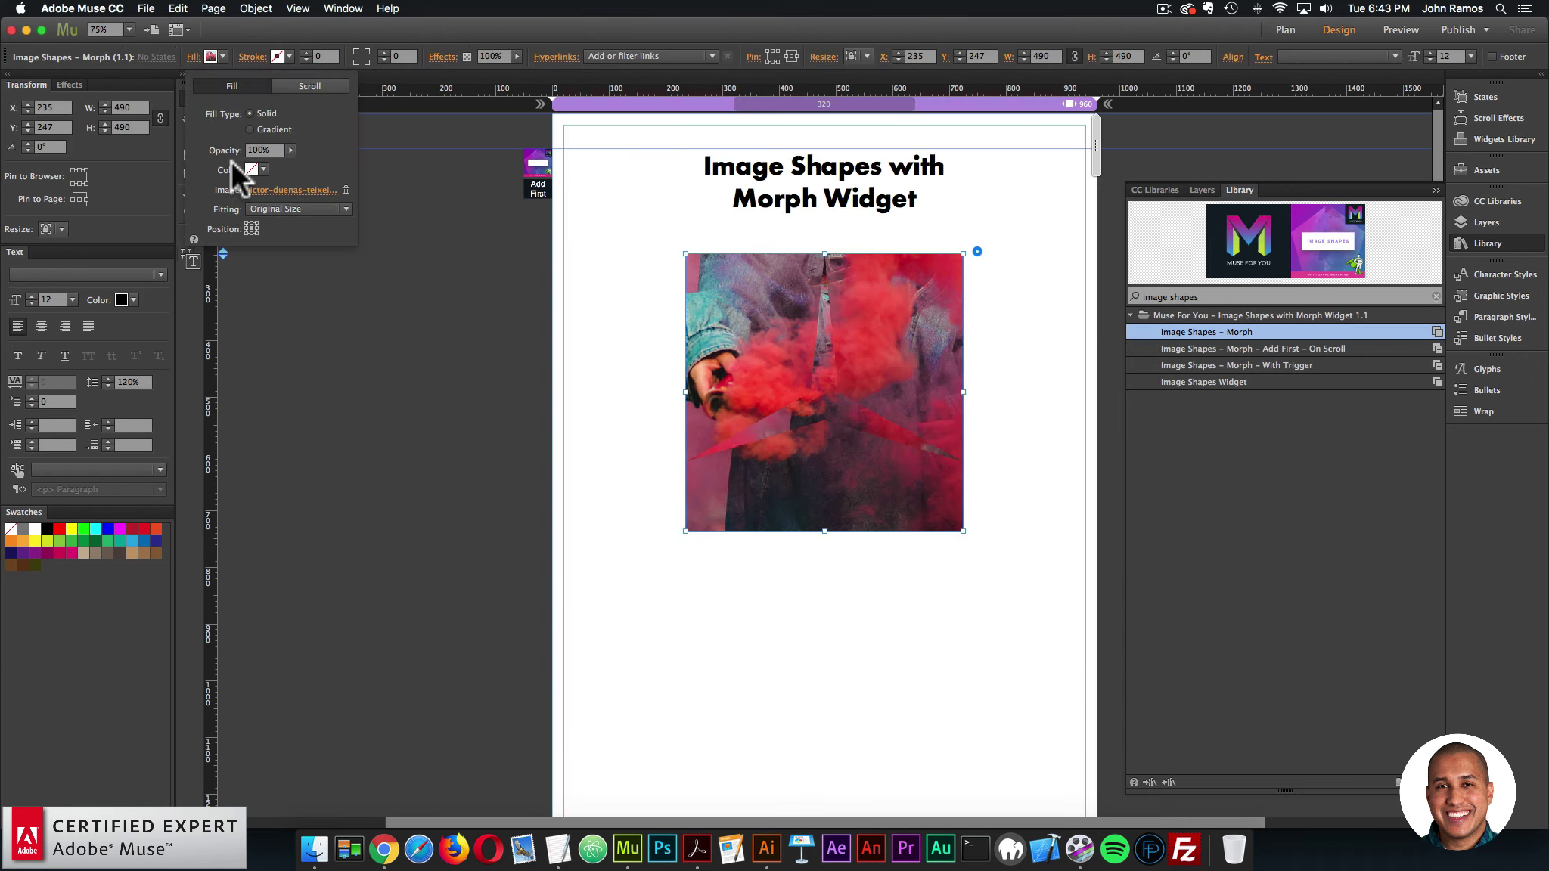
left_click(250, 225)
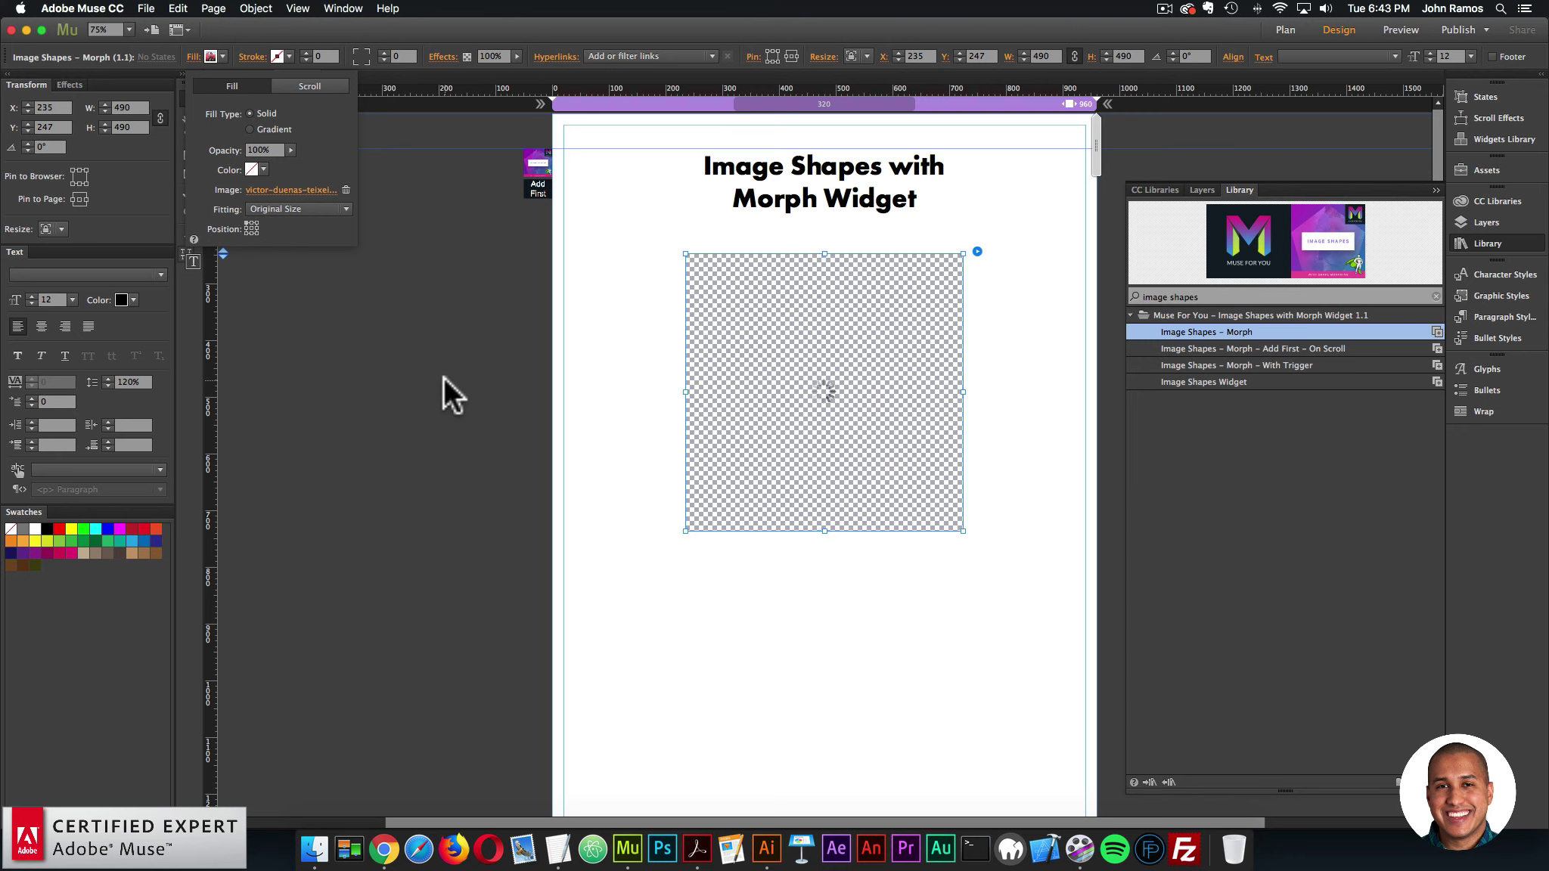
- Preview the morph over the repositioned background in the browser, then return to Adobe Muse
left_click(146, 8)
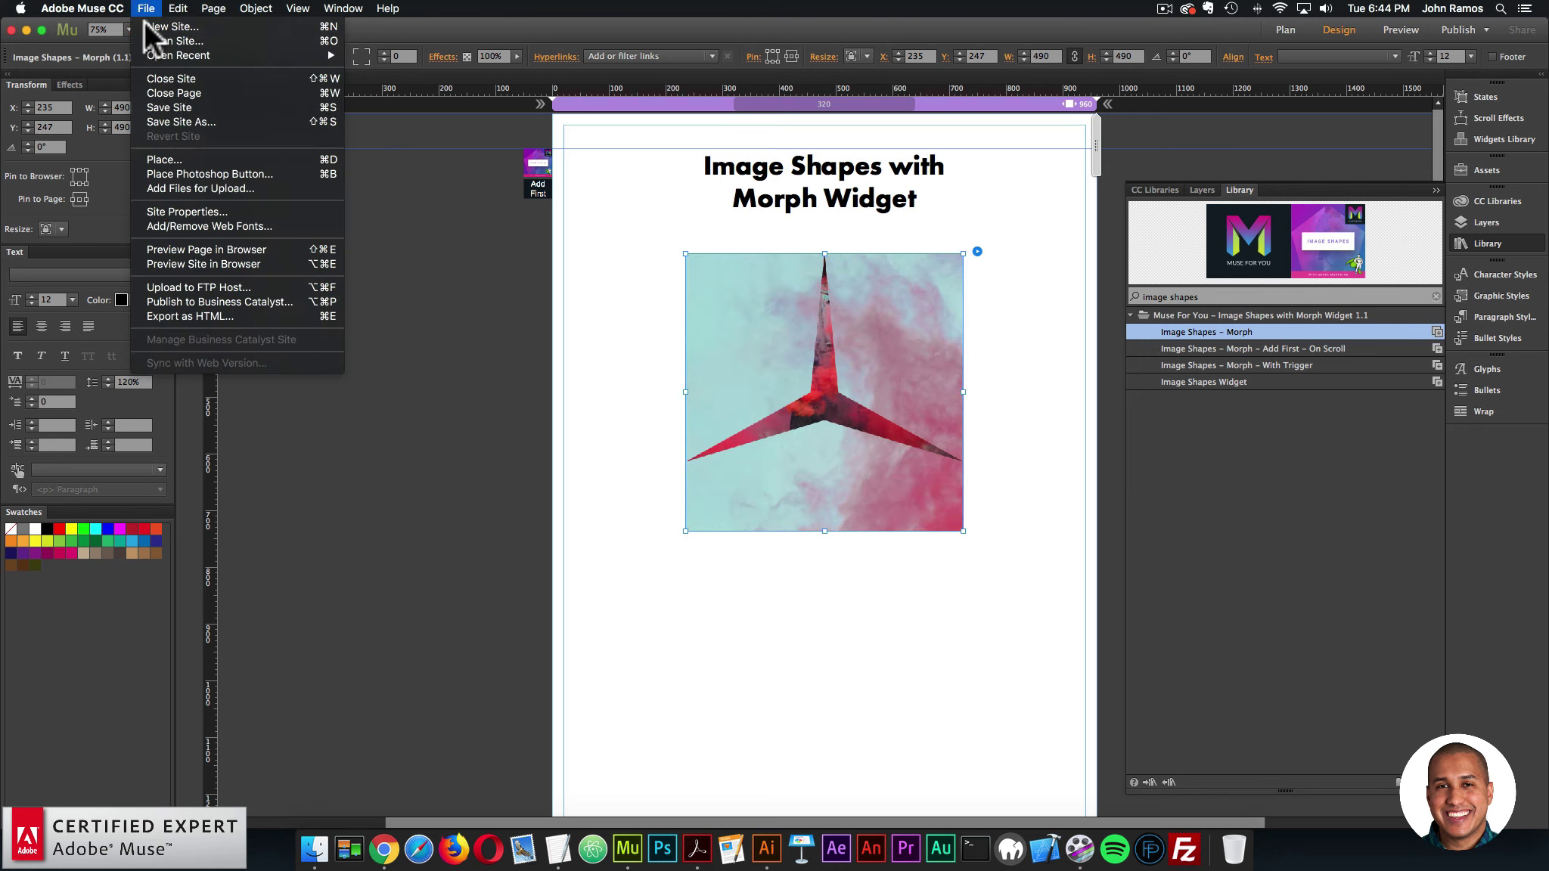
left_click(207, 250)
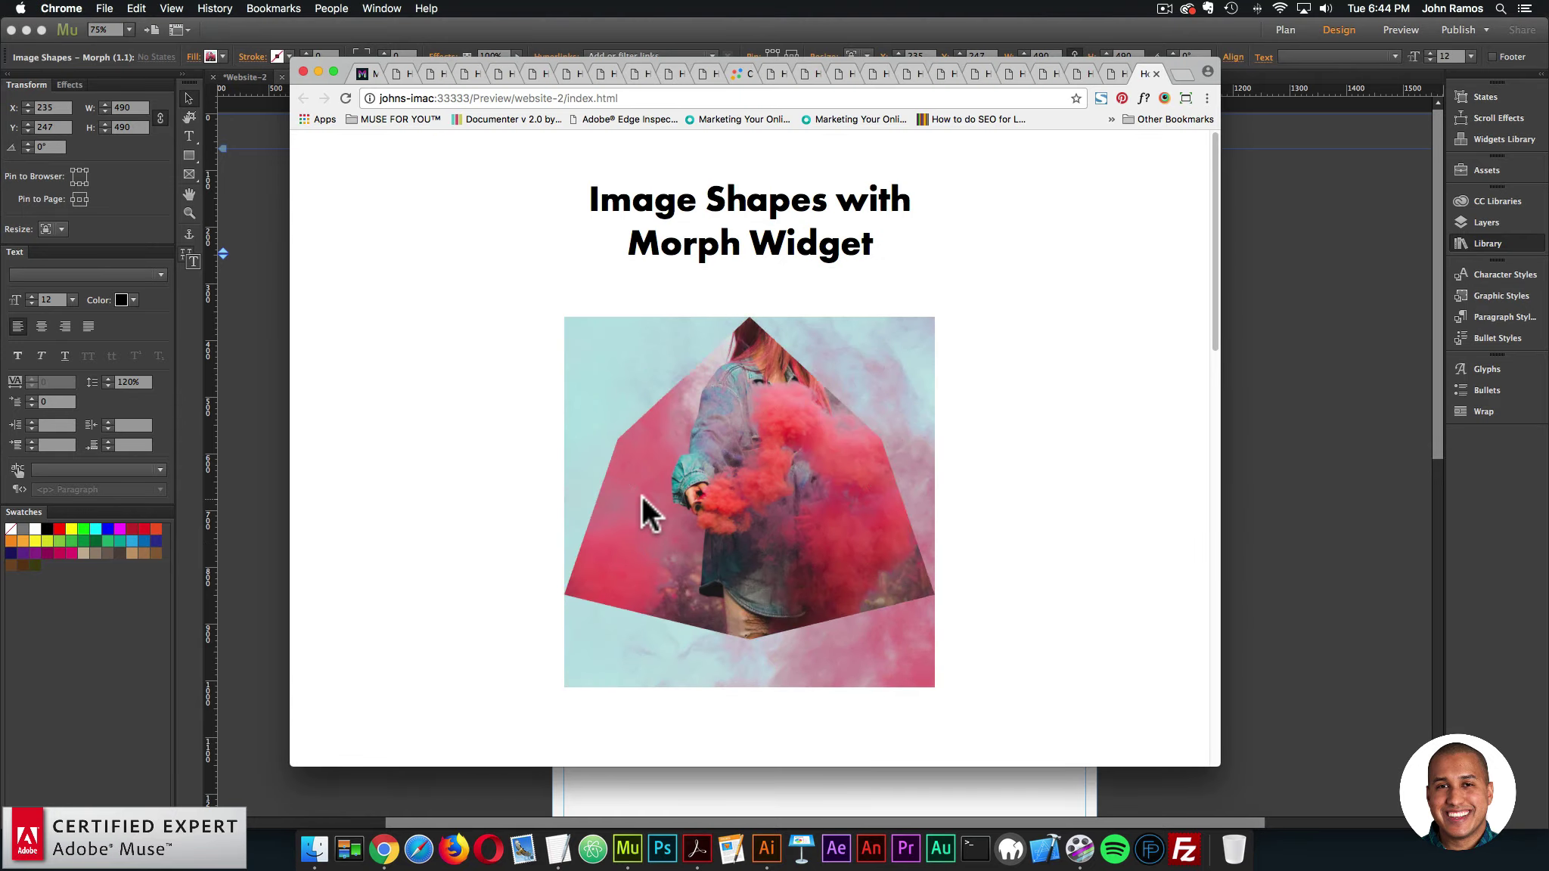
left_click(1307, 473)
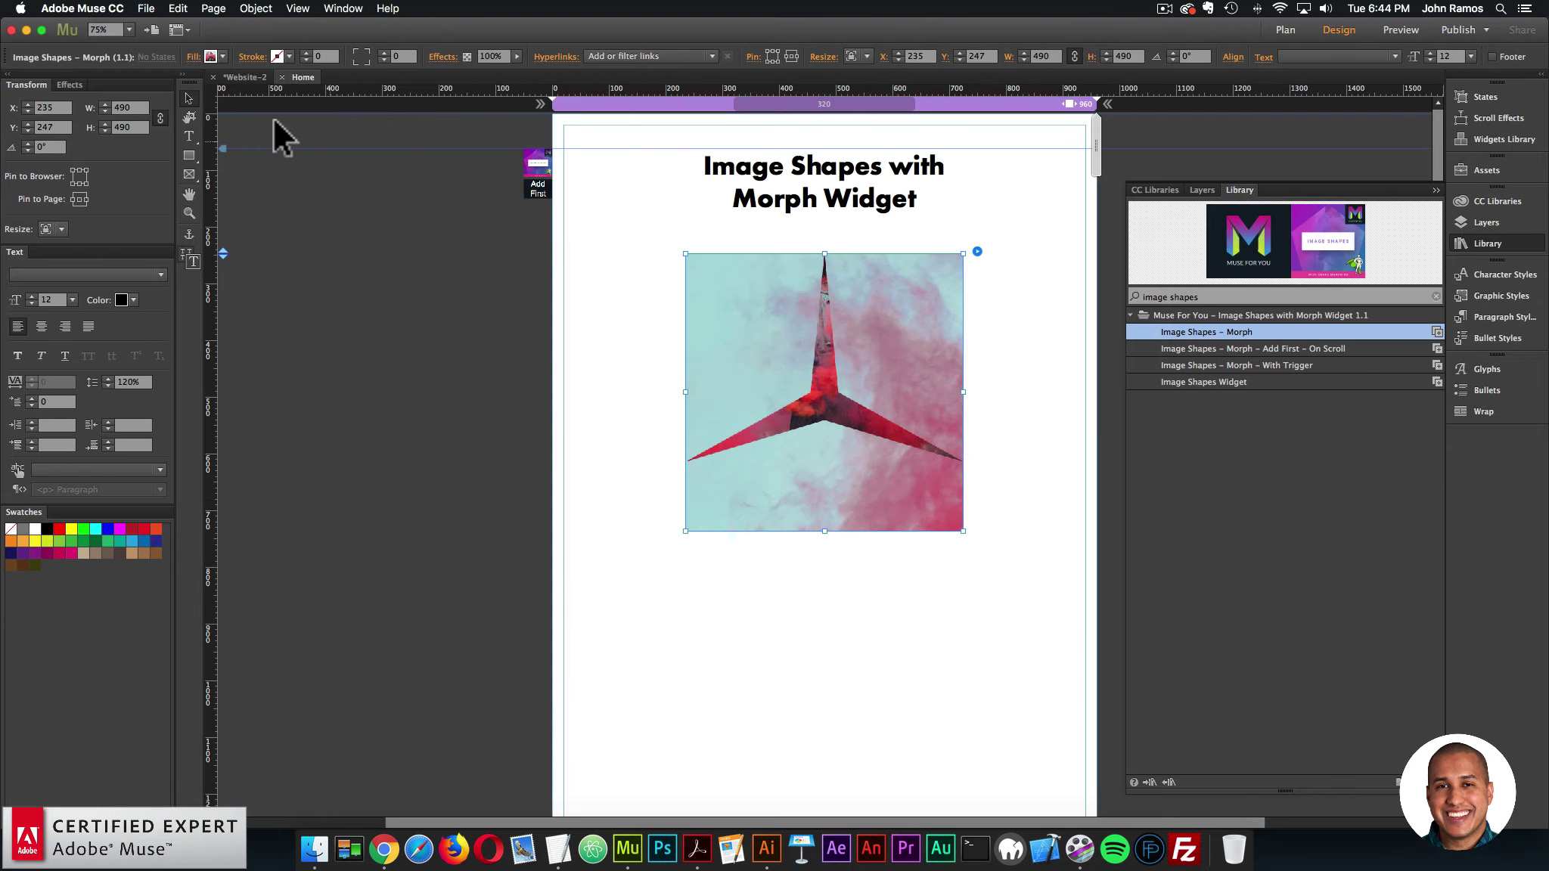
- Replace the morph widget's fill image with the skateboarder photo and set its fitting to Scale to Fill
left_click(189, 56)
left_click(258, 205)
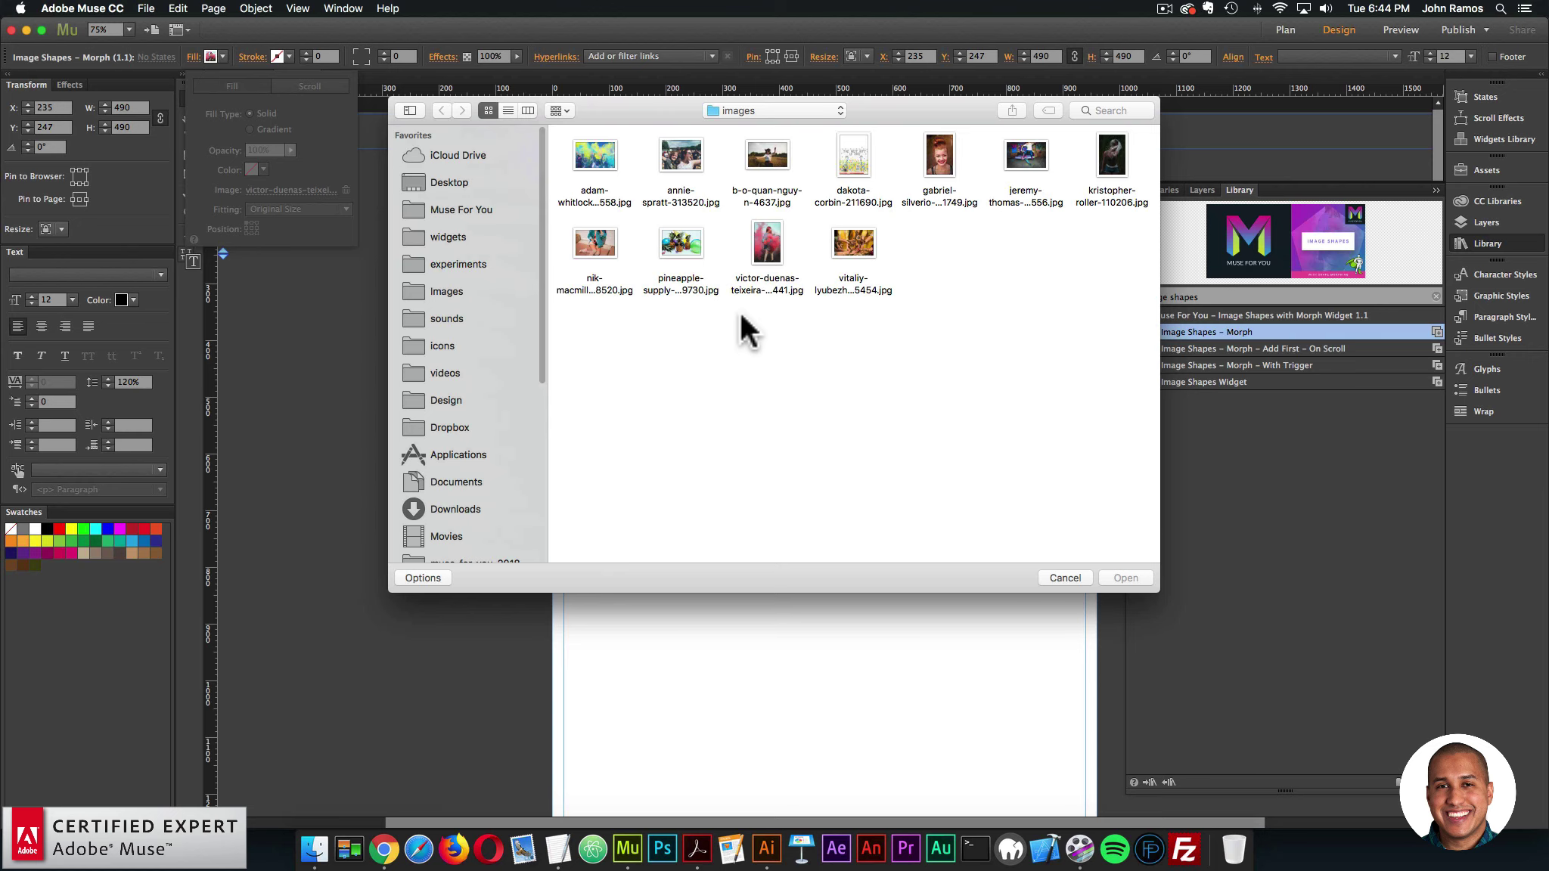
double_click(1027, 161)
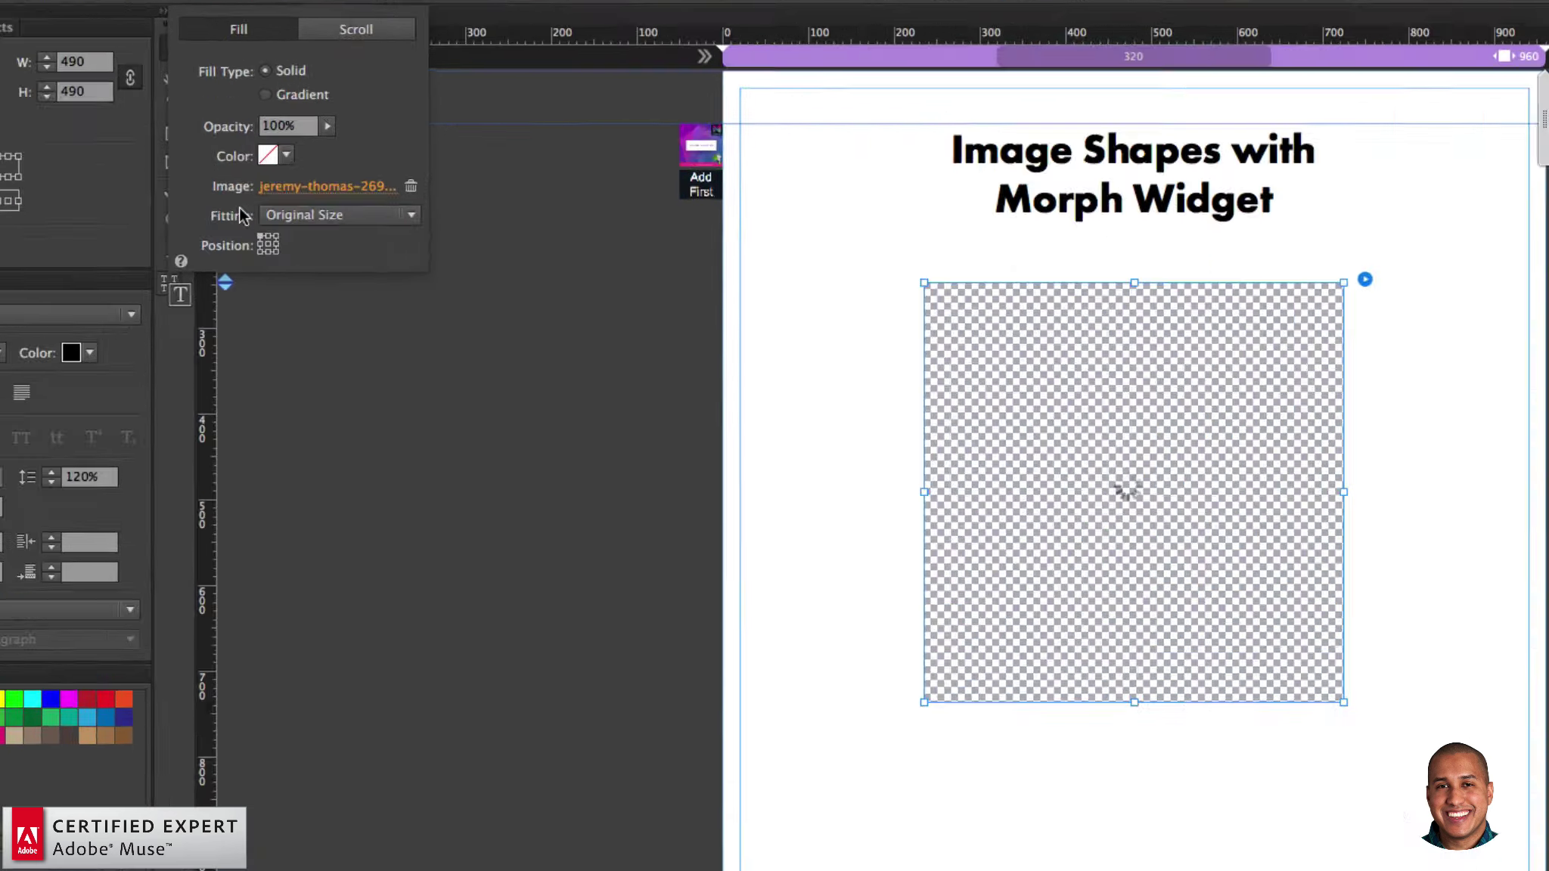
left_click(279, 211)
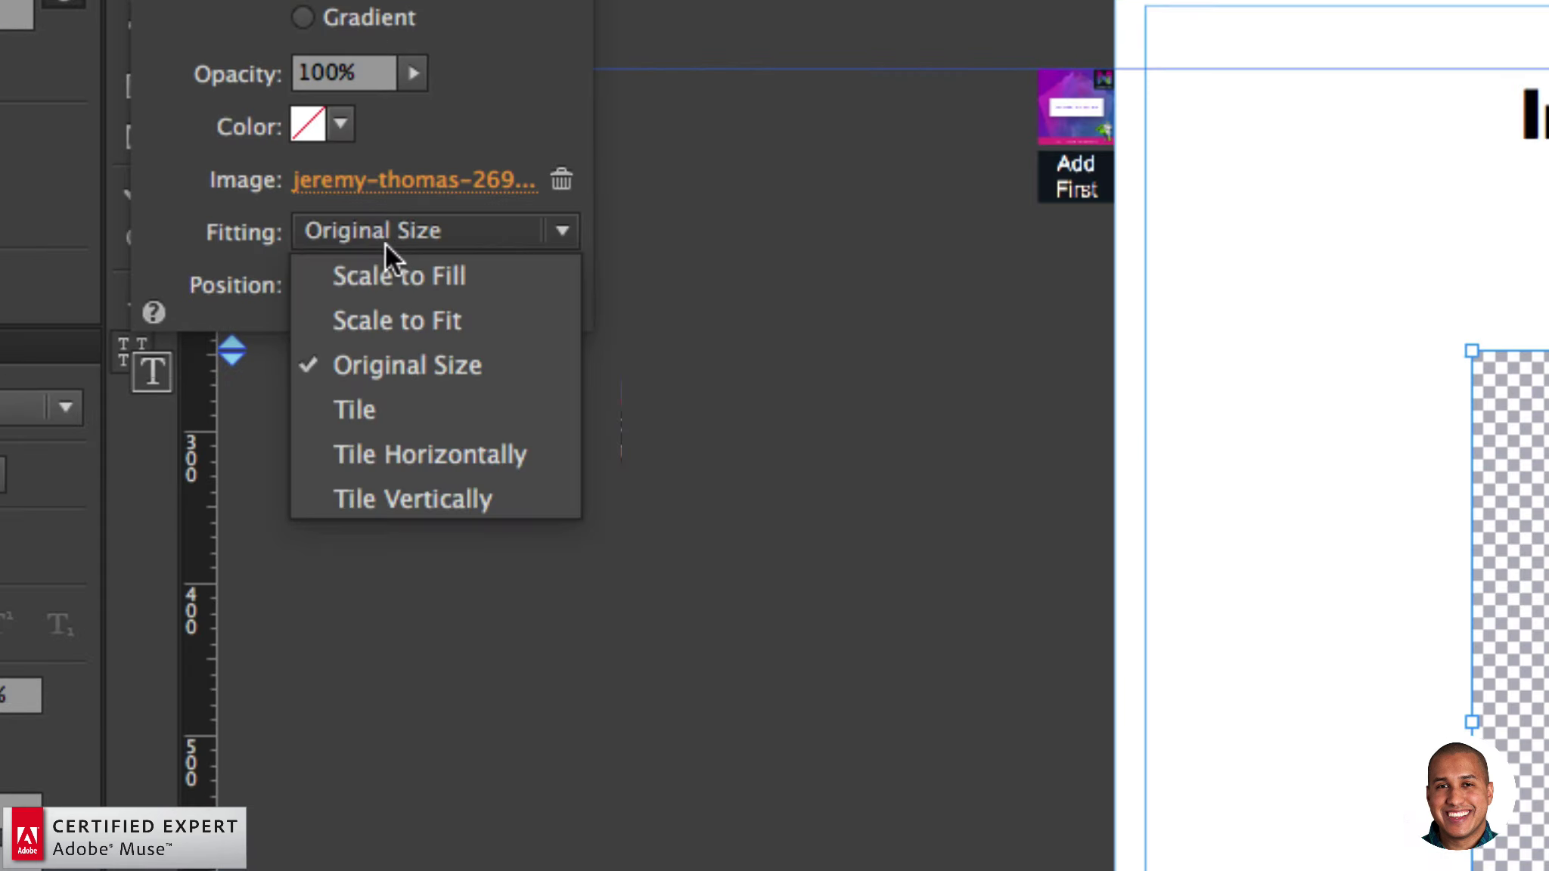
left_click(378, 275)
left_click(665, 569)
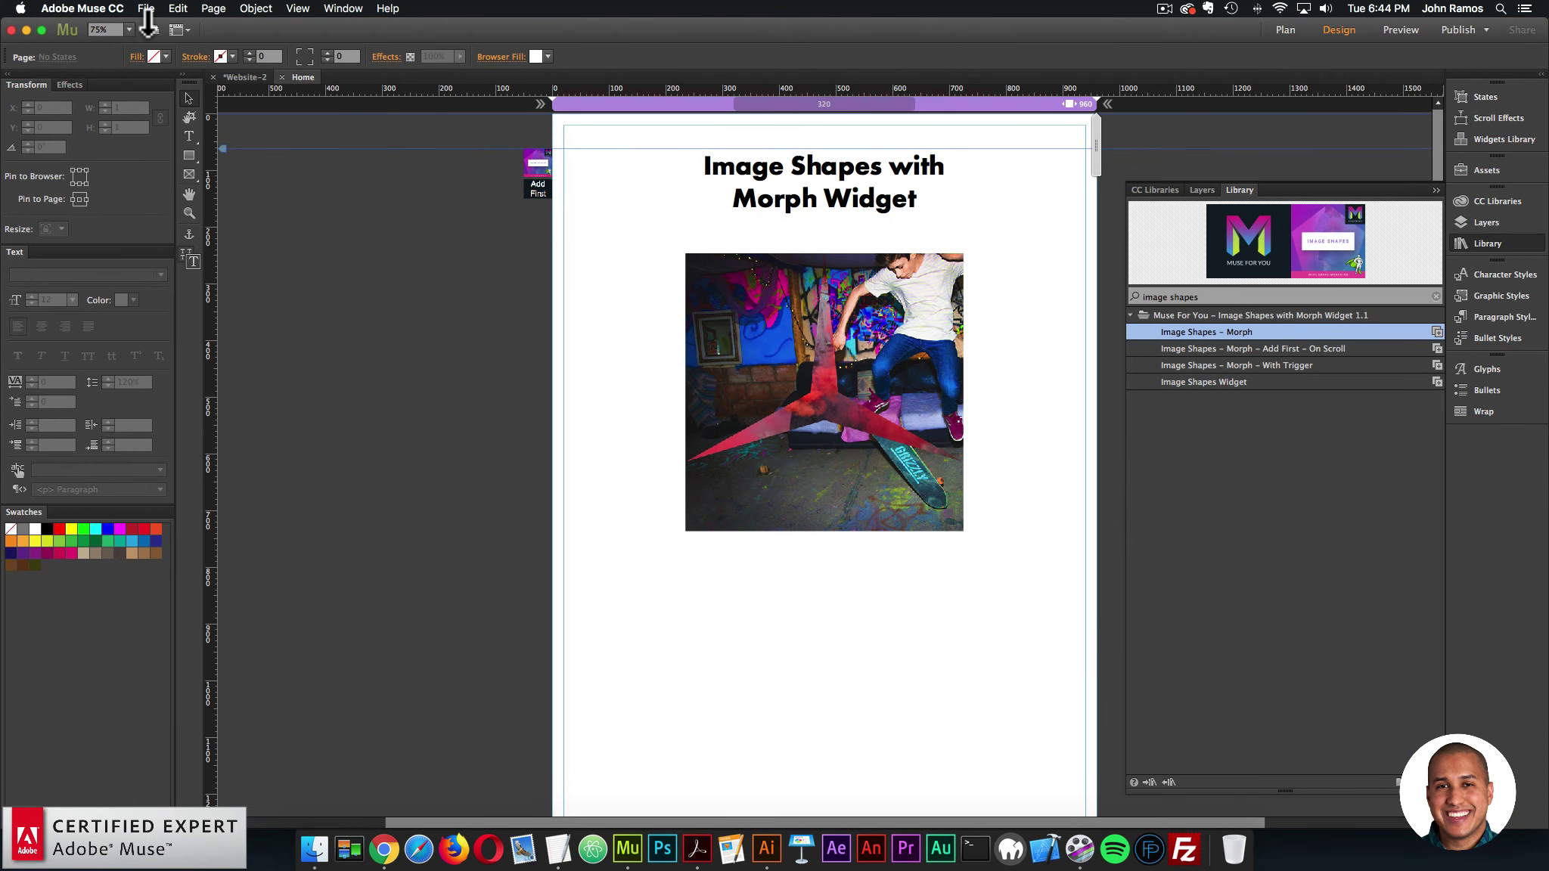
- Preview the morph over the skateboarder background in the browser and return to Adobe Muse
left_click(146, 8)
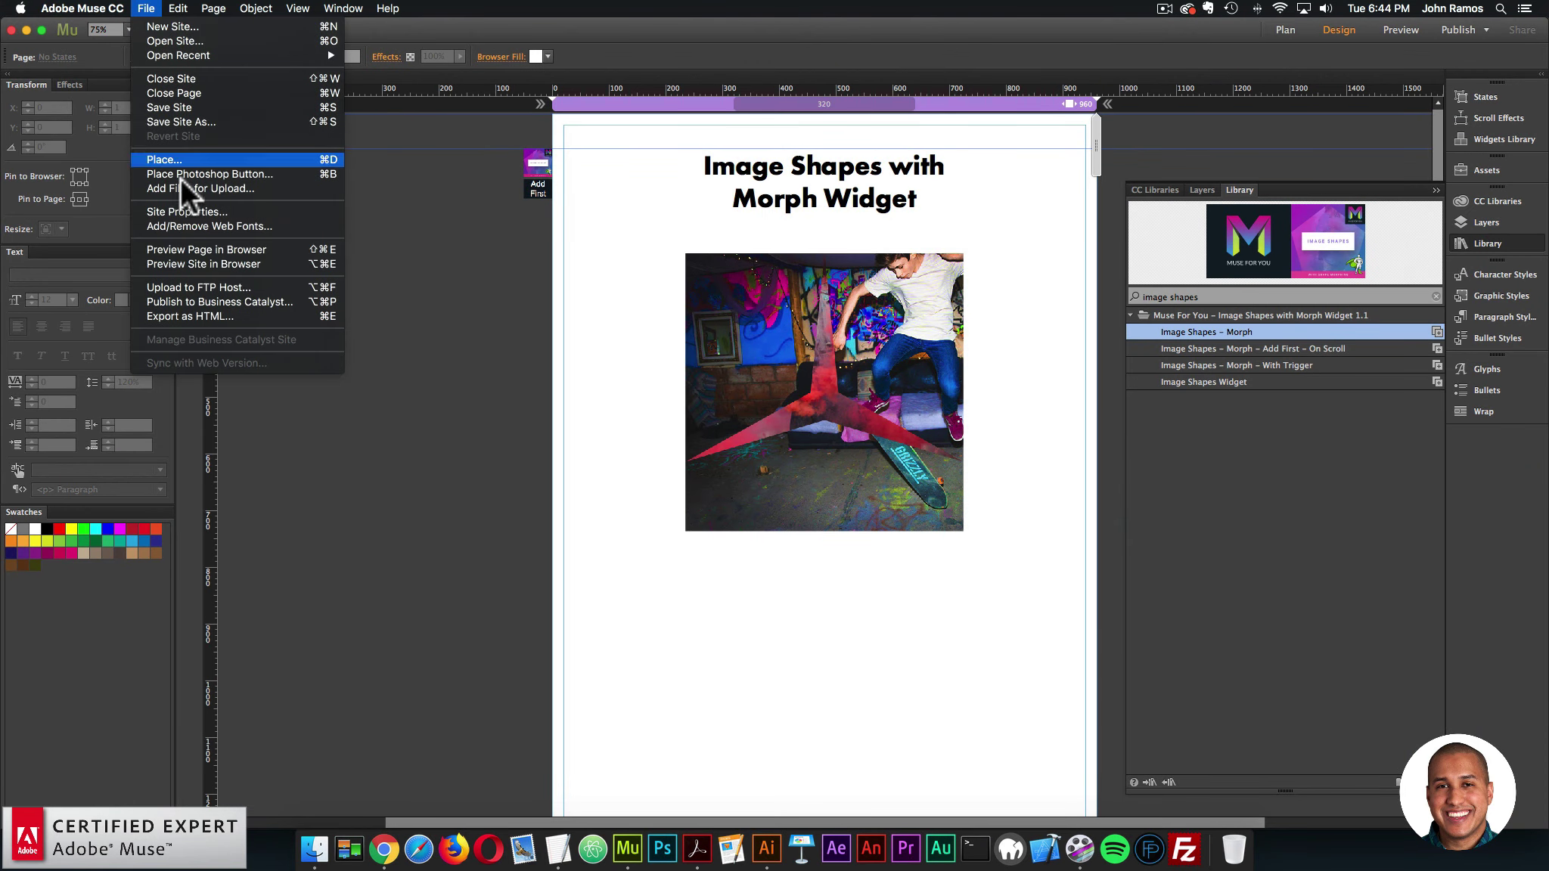
left_click(212, 249)
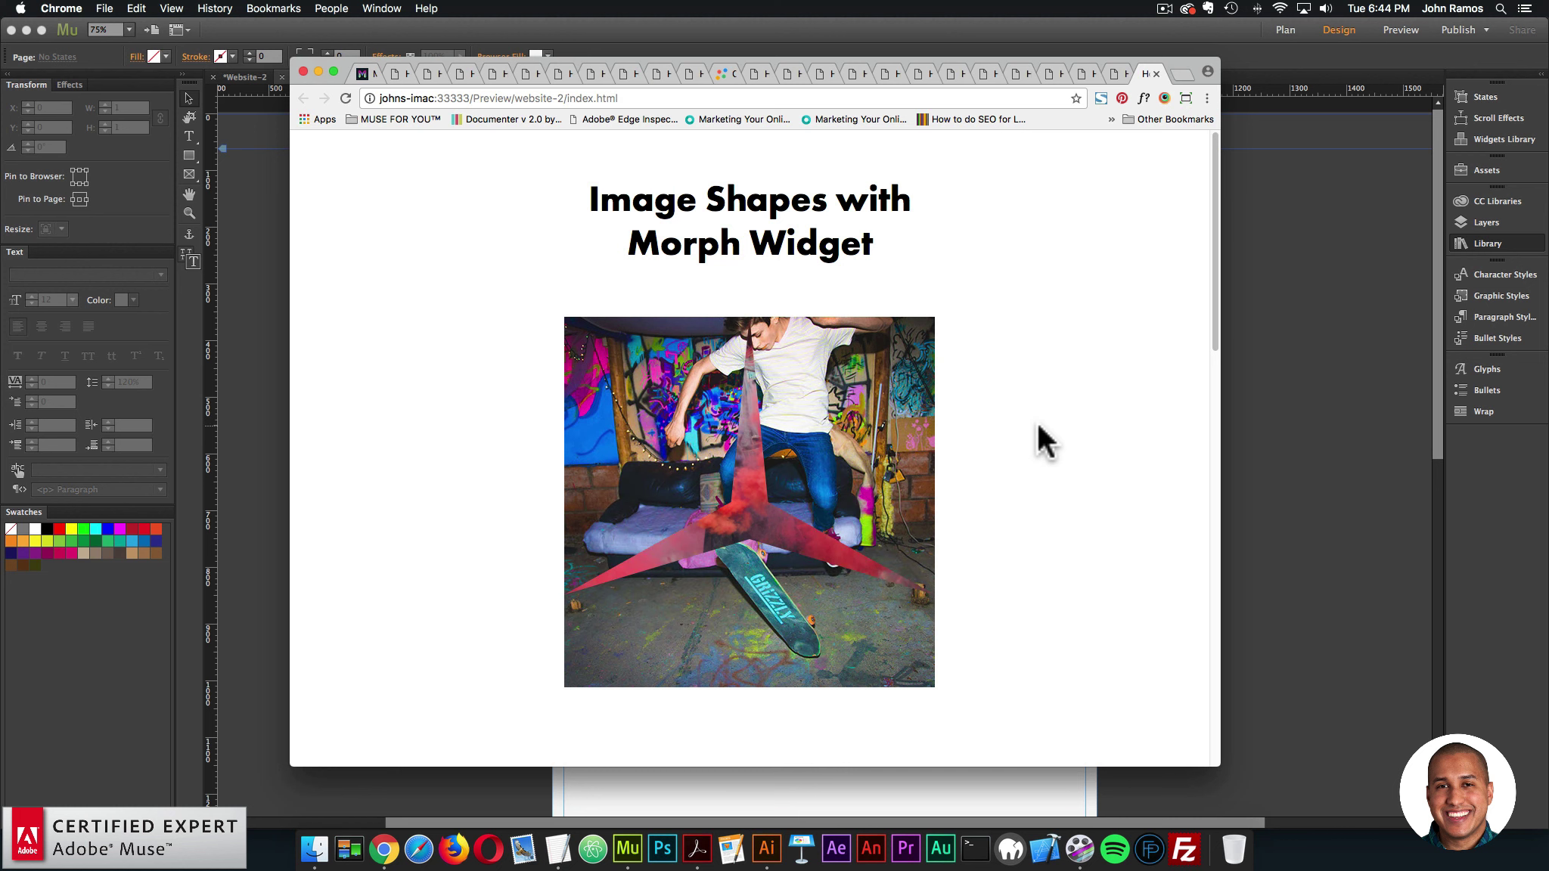
left_click(1295, 431)
- Remove the background fill image from the morph widget
left_click(859, 405)
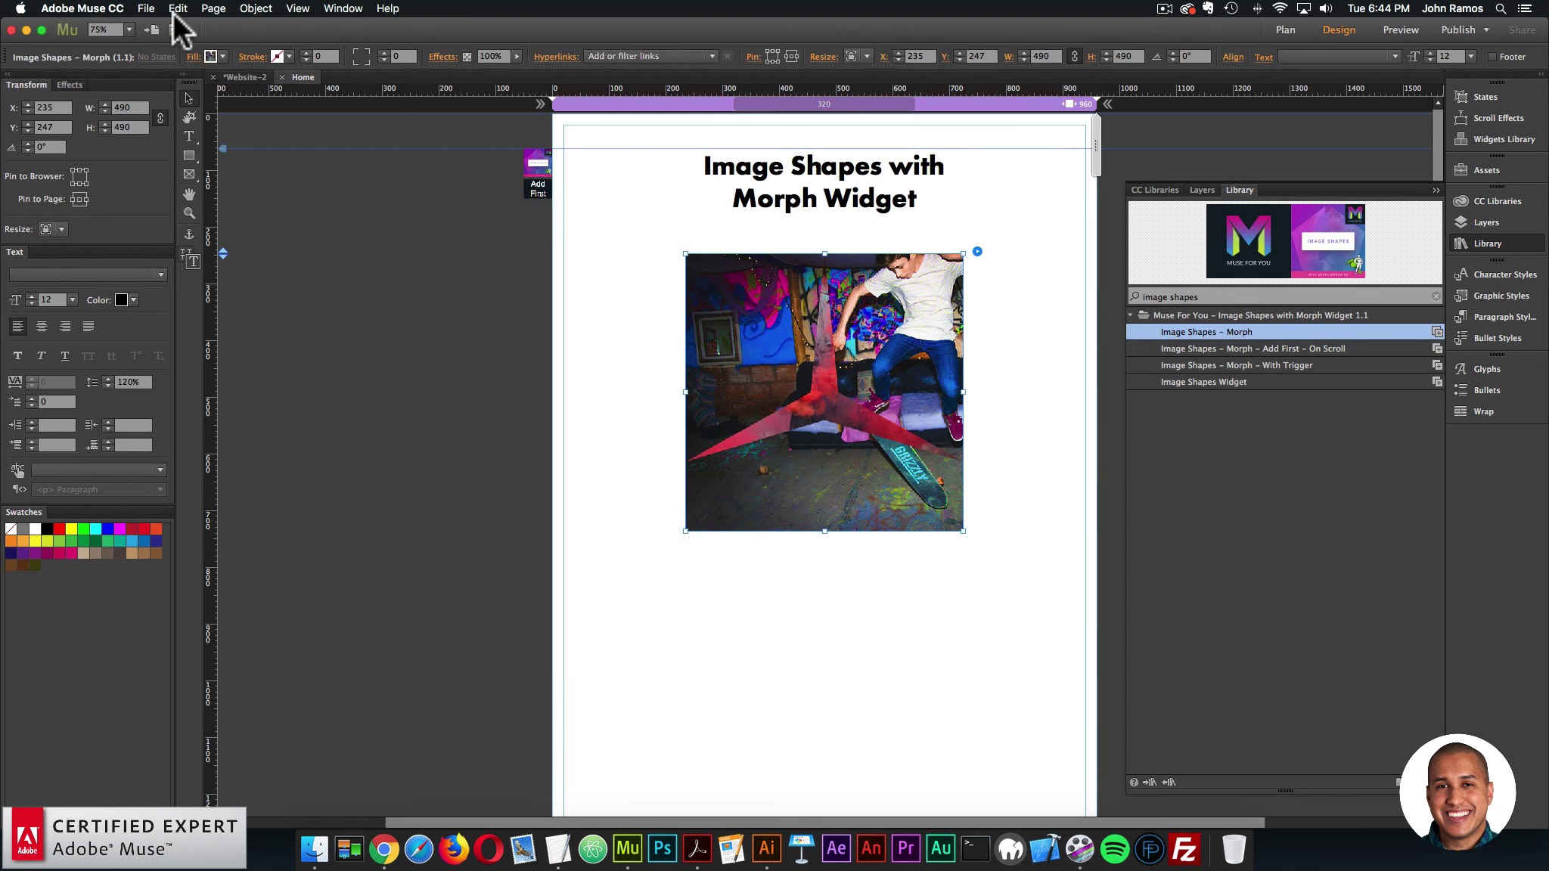
left_click(209, 57)
left_click(342, 198)
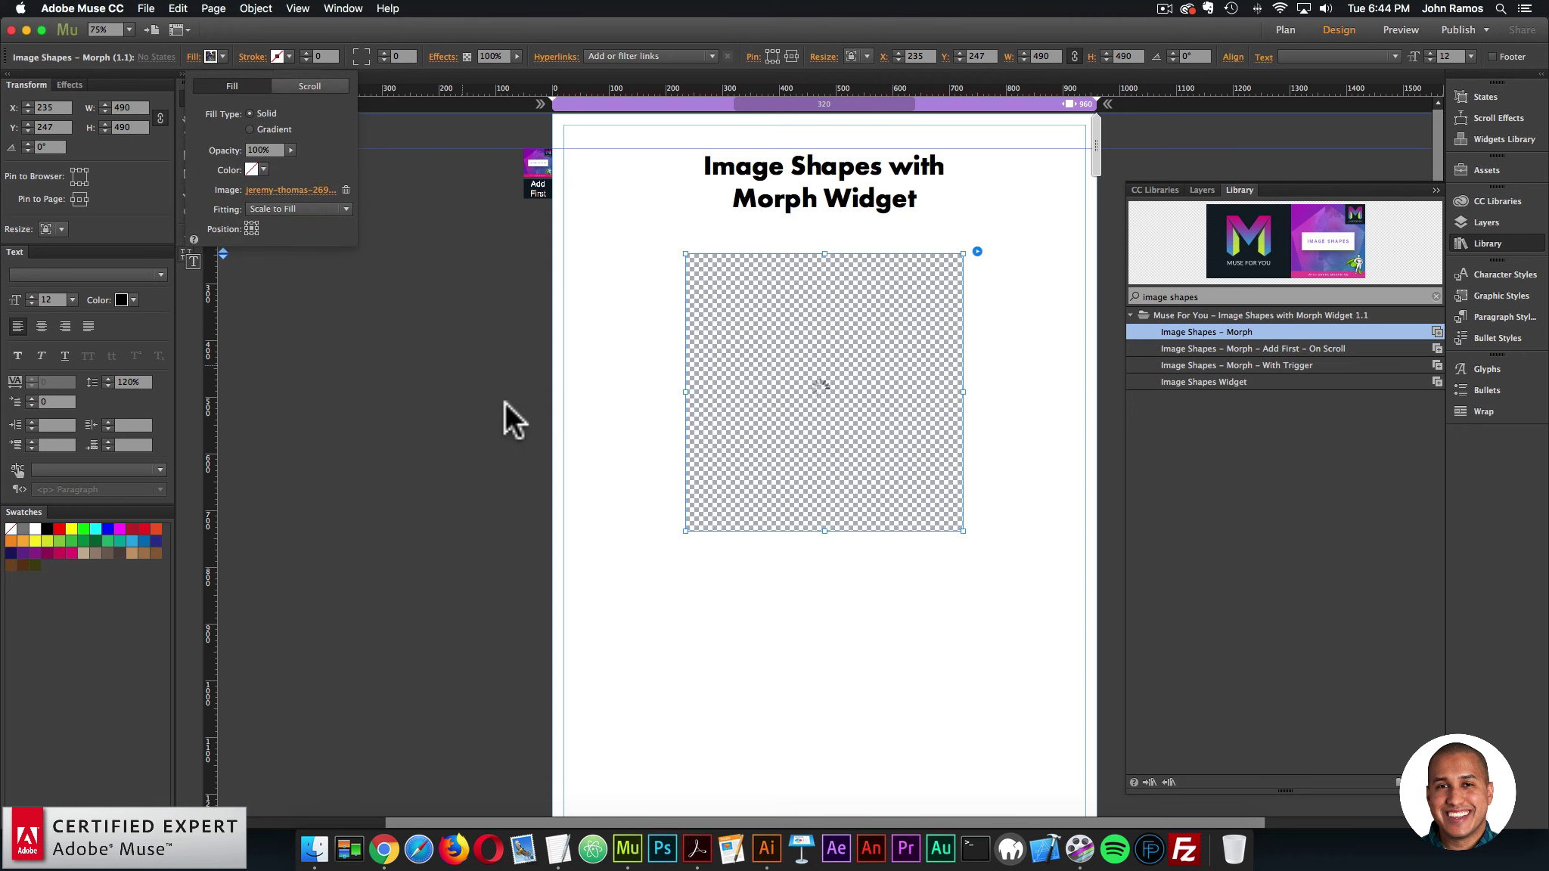
- Preview the page in the browser to watch the morph widget without a background image
left_click(269, 138)
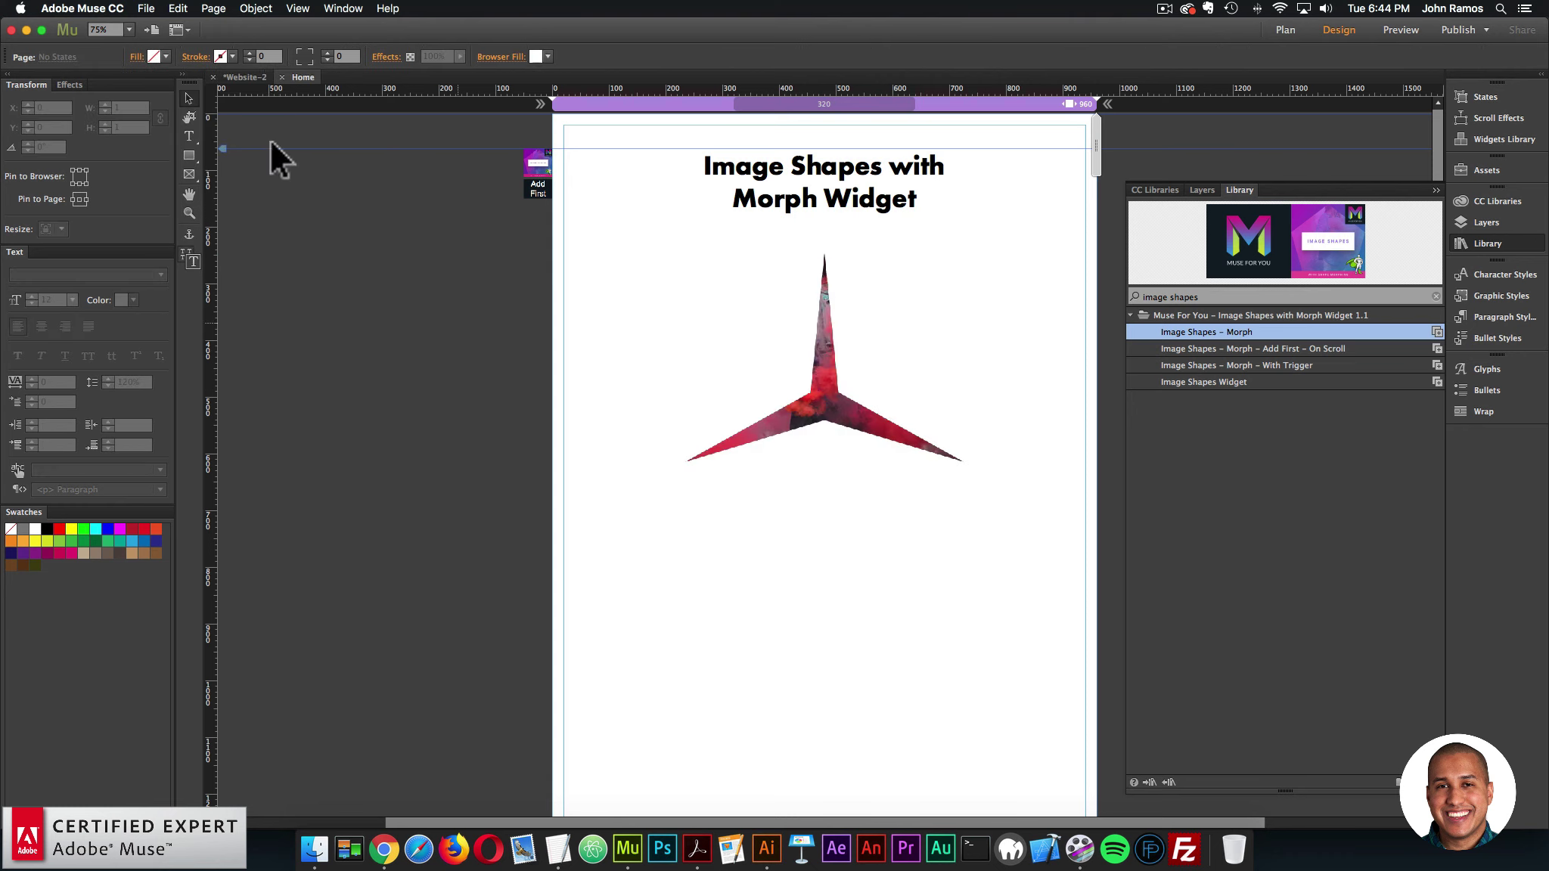
left_click(146, 9)
left_click(222, 244)
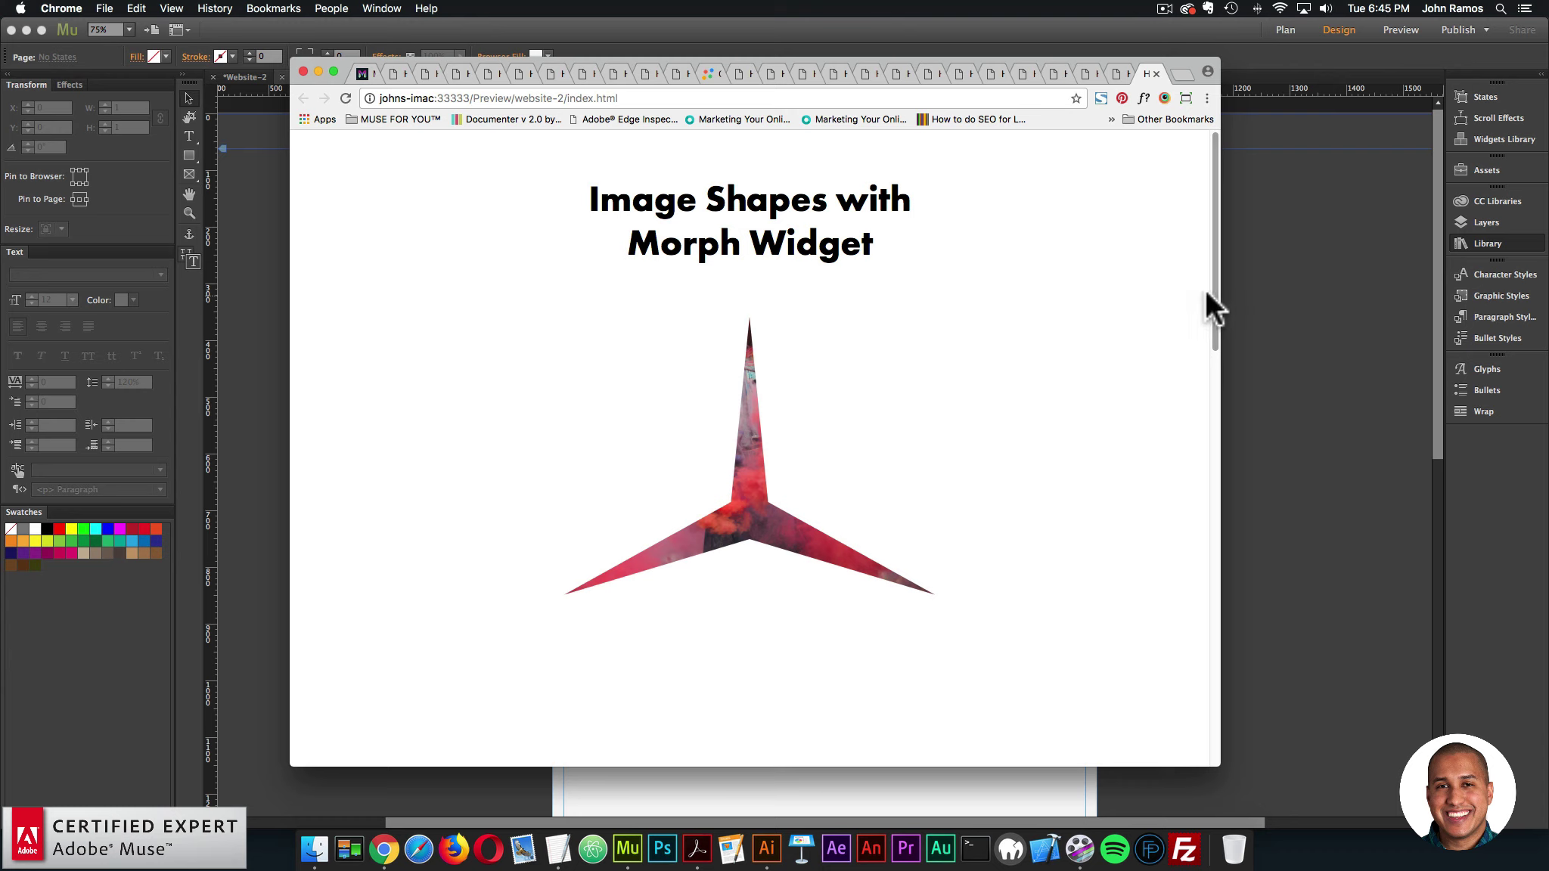
- Open museforyoushop.com in a new browser tab and continue from its offer pop-up to the widget shop
left_click(1179, 72)
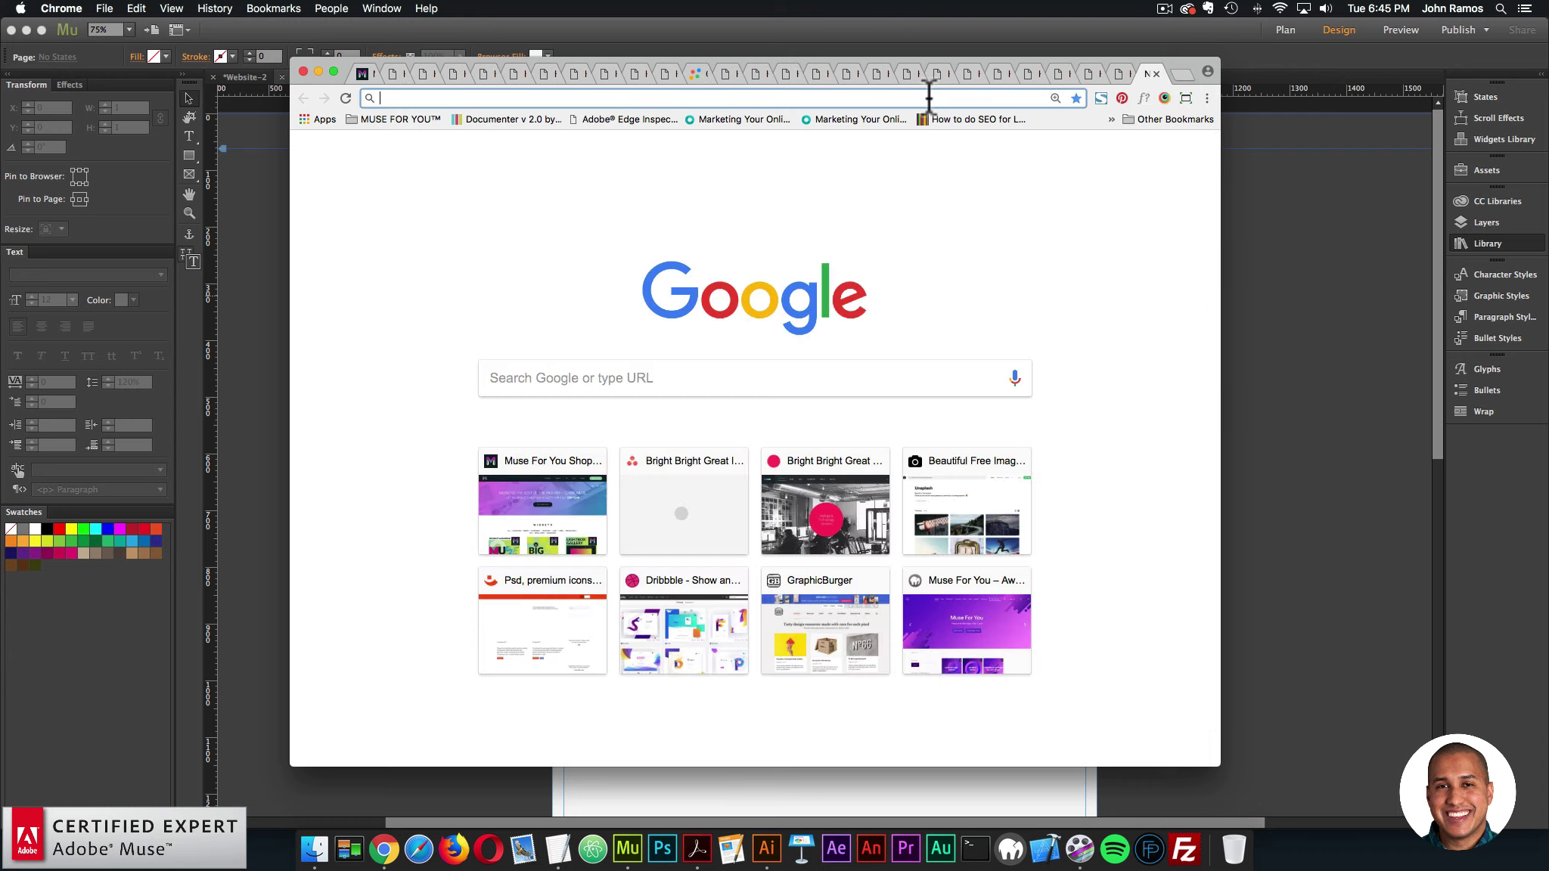
type("museforyoushop")
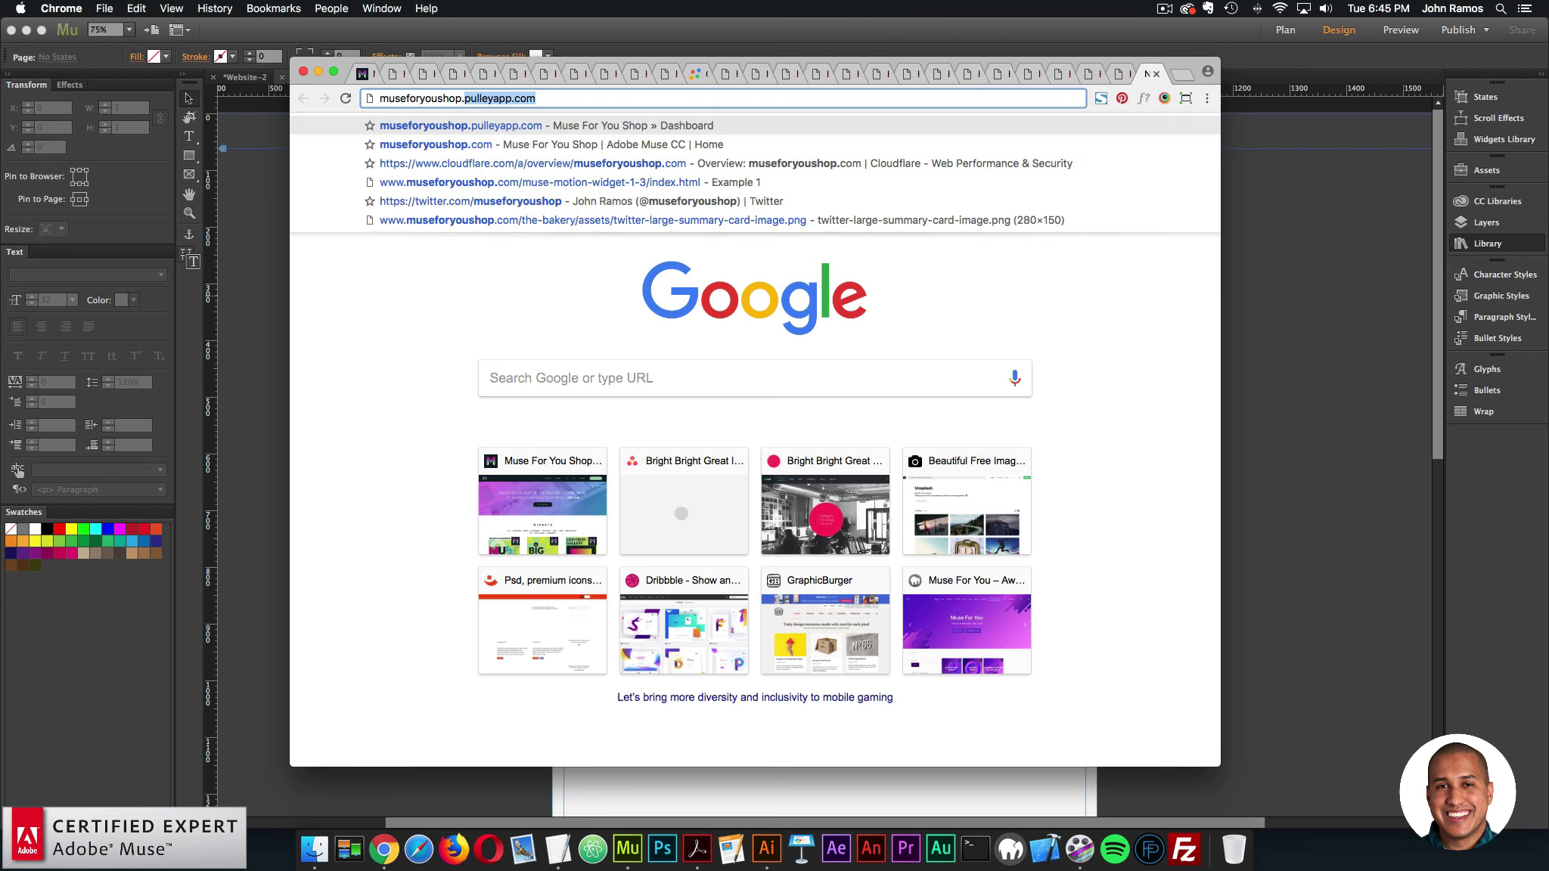
key("Return")
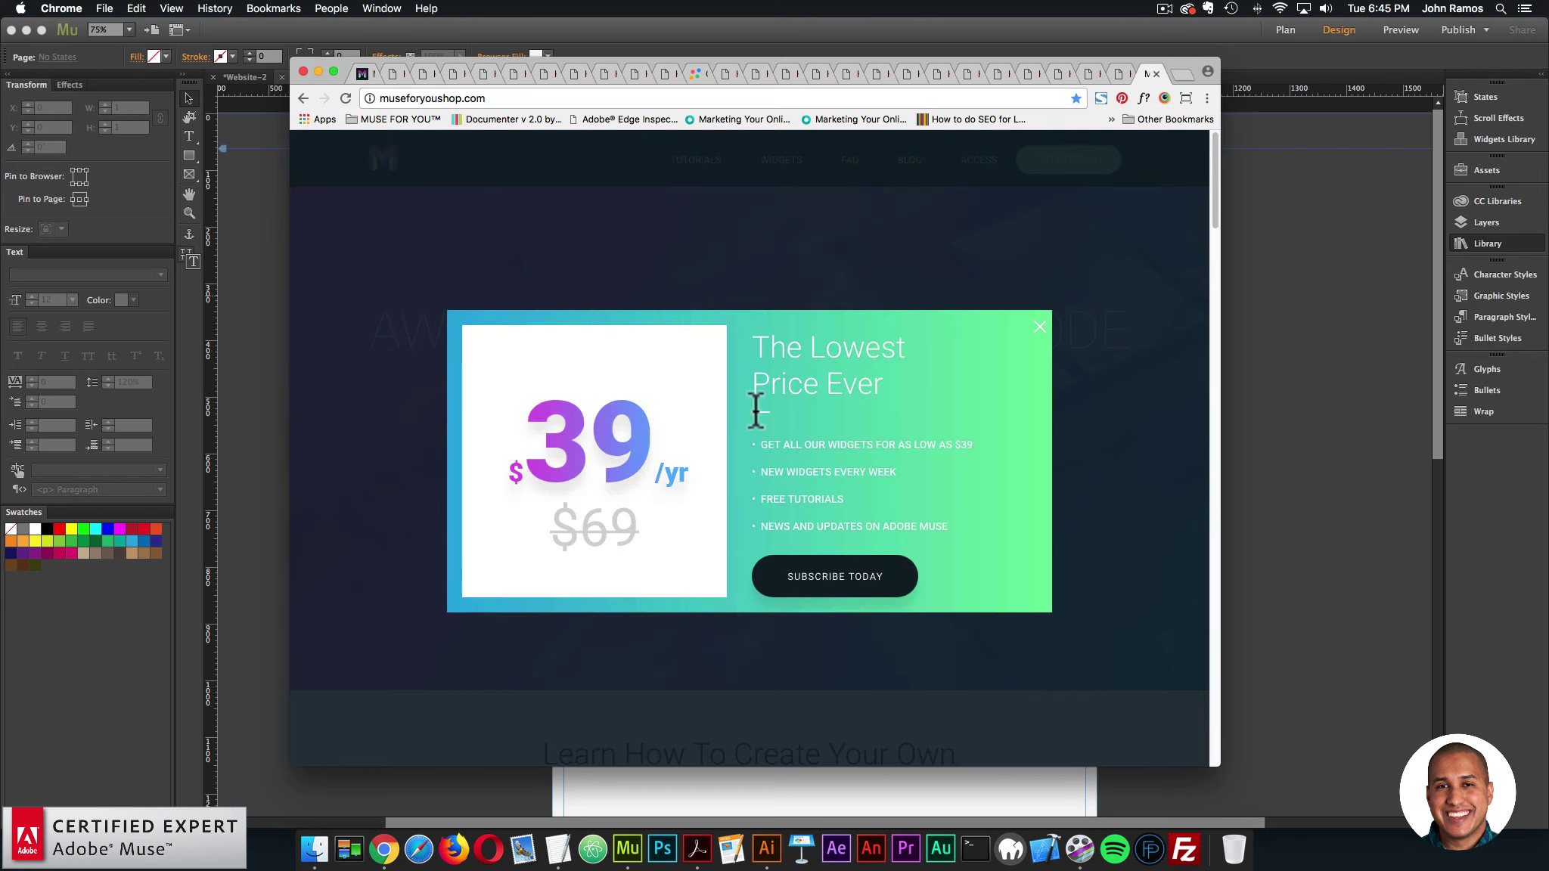
left_click(832, 581)
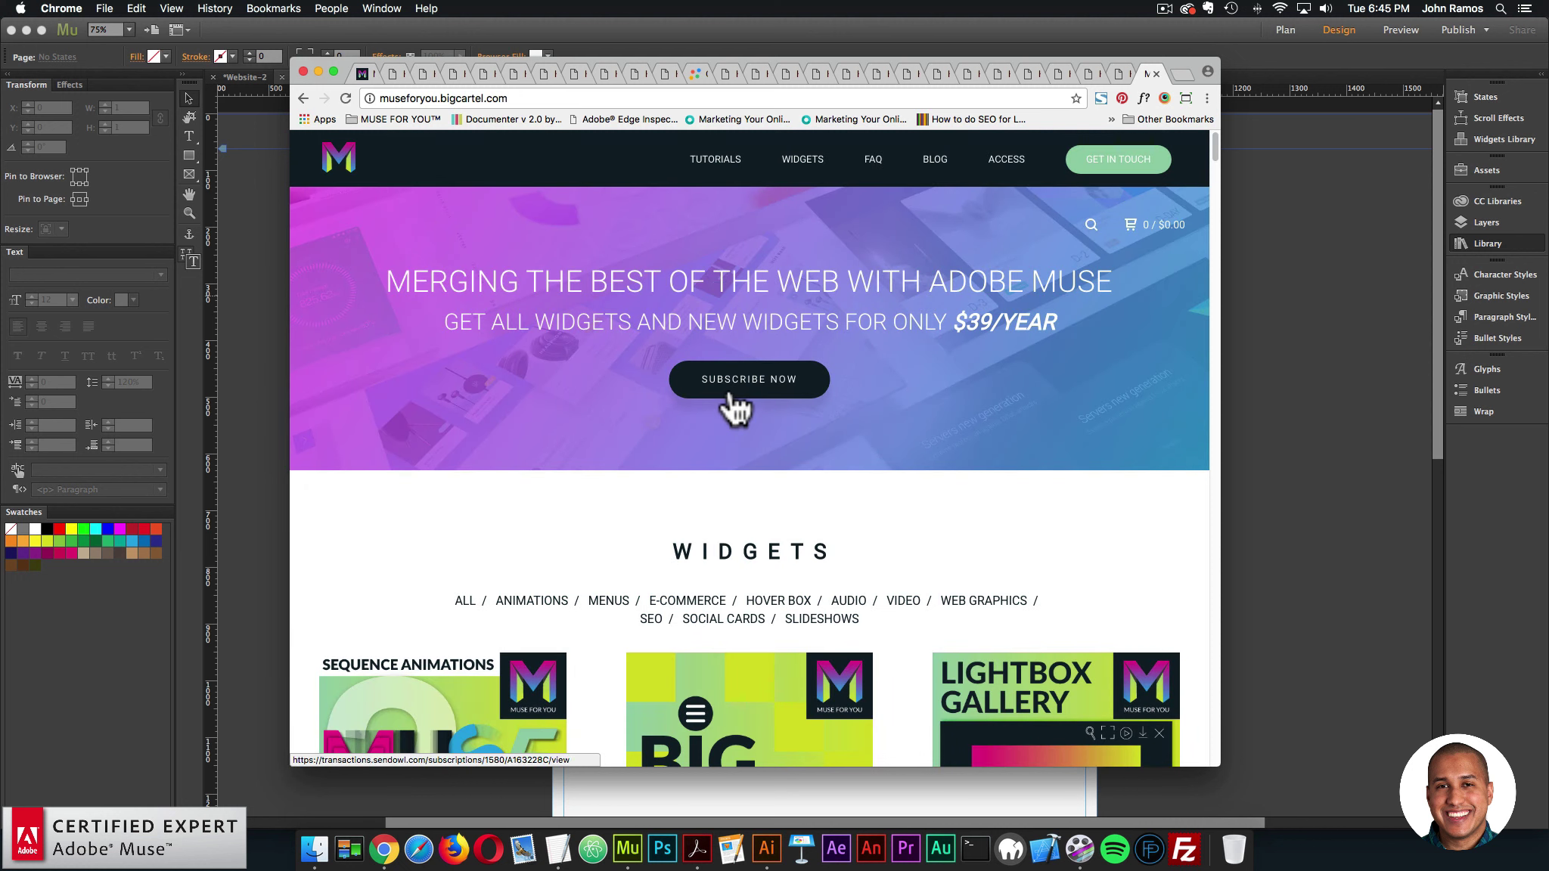
- Find the Image Shapes with Morph Widget in the shop's widget listing and open its product page
scroll(738, 392, "down", 2)
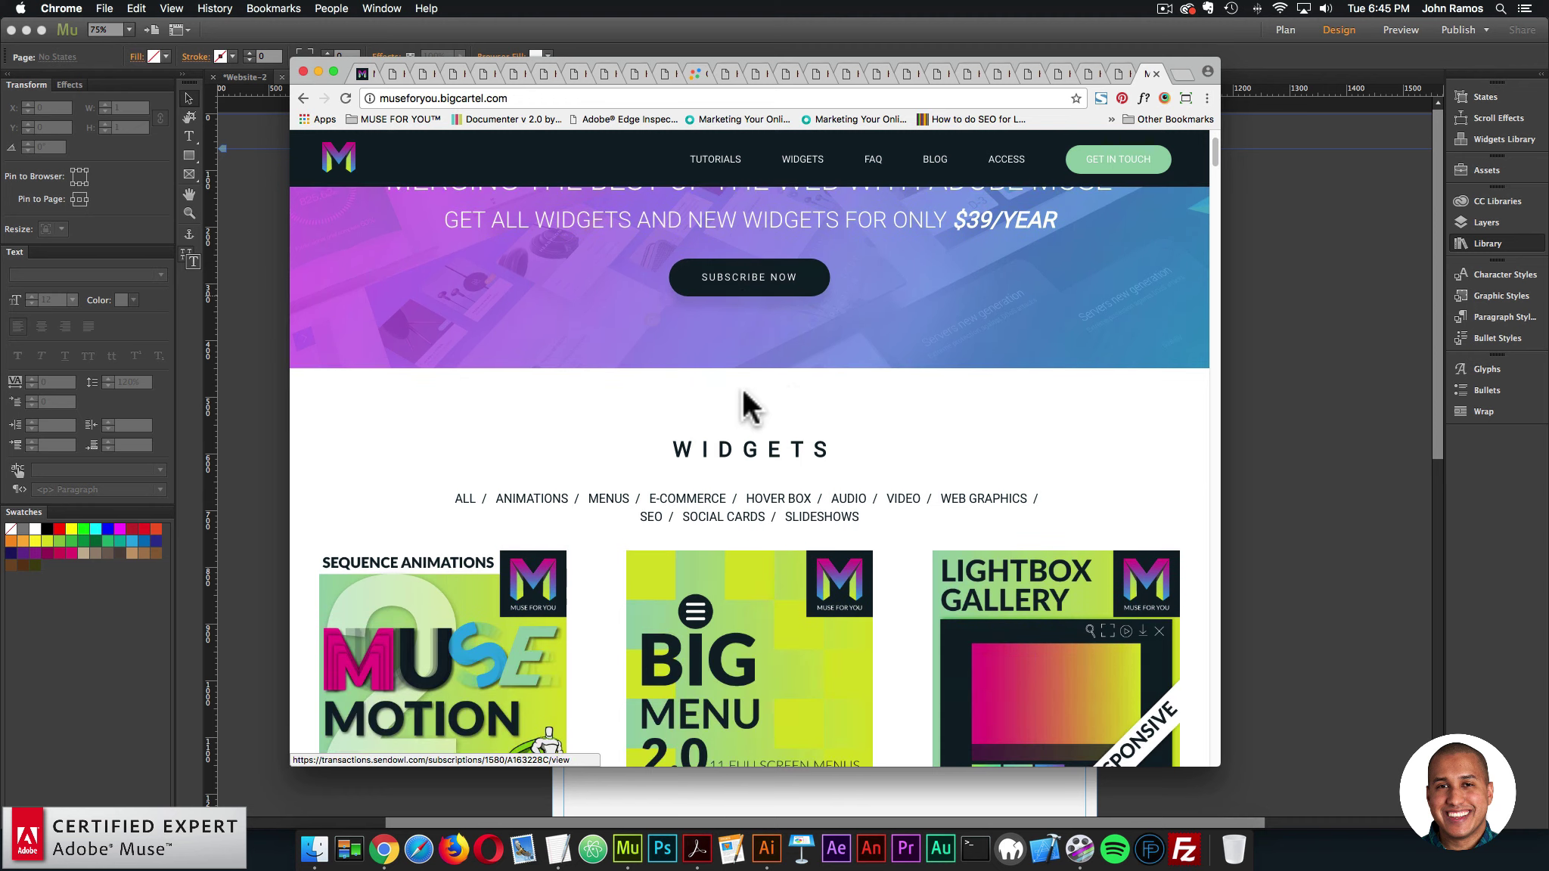
scroll(743, 392, "down", 10)
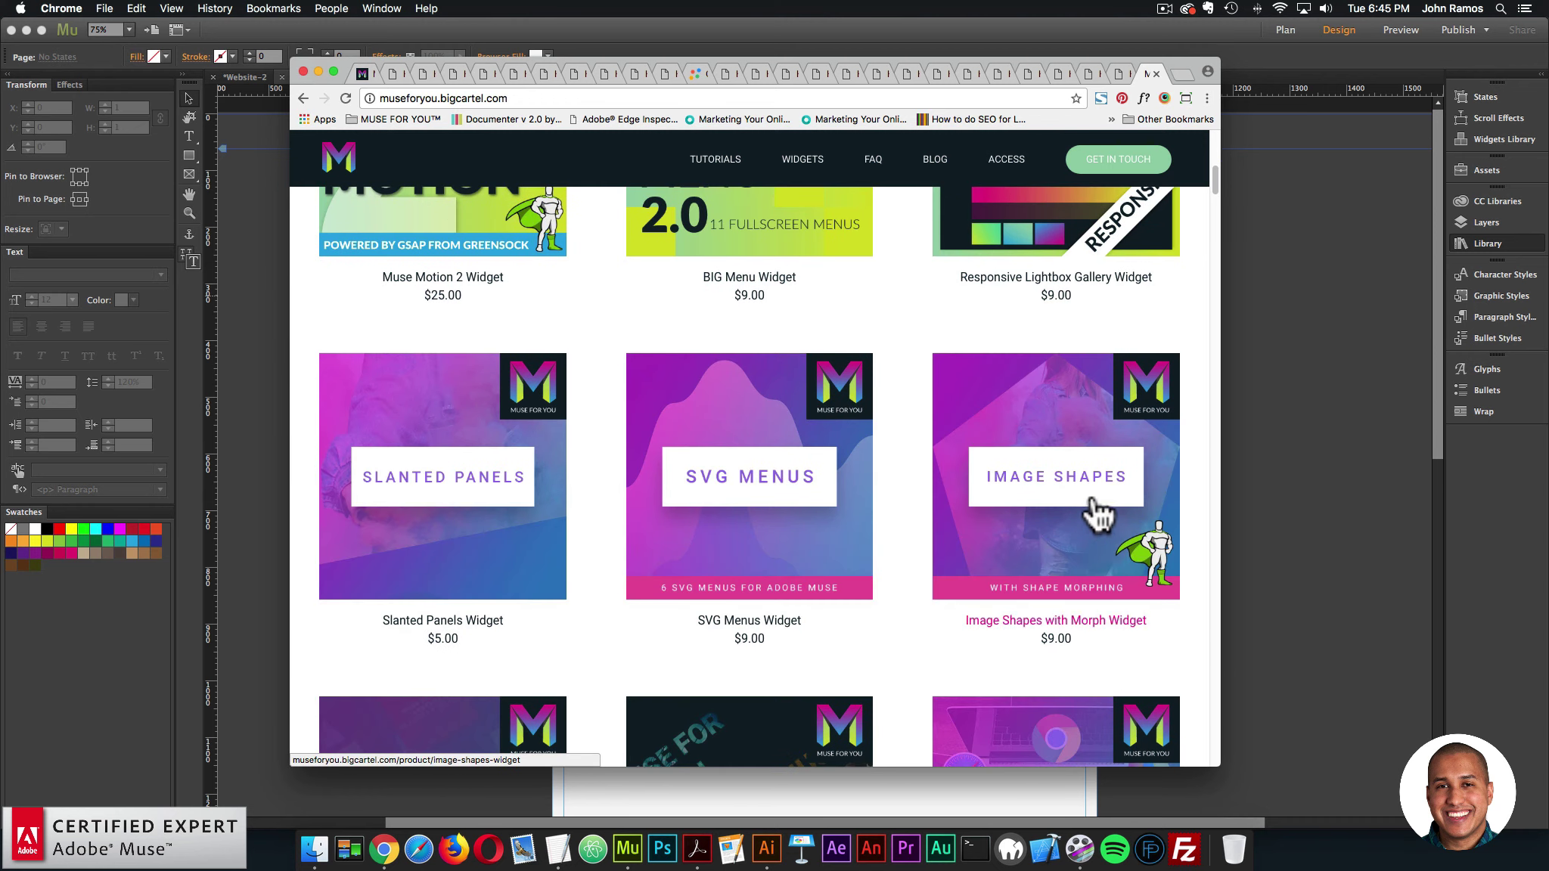
left_click(1093, 501)
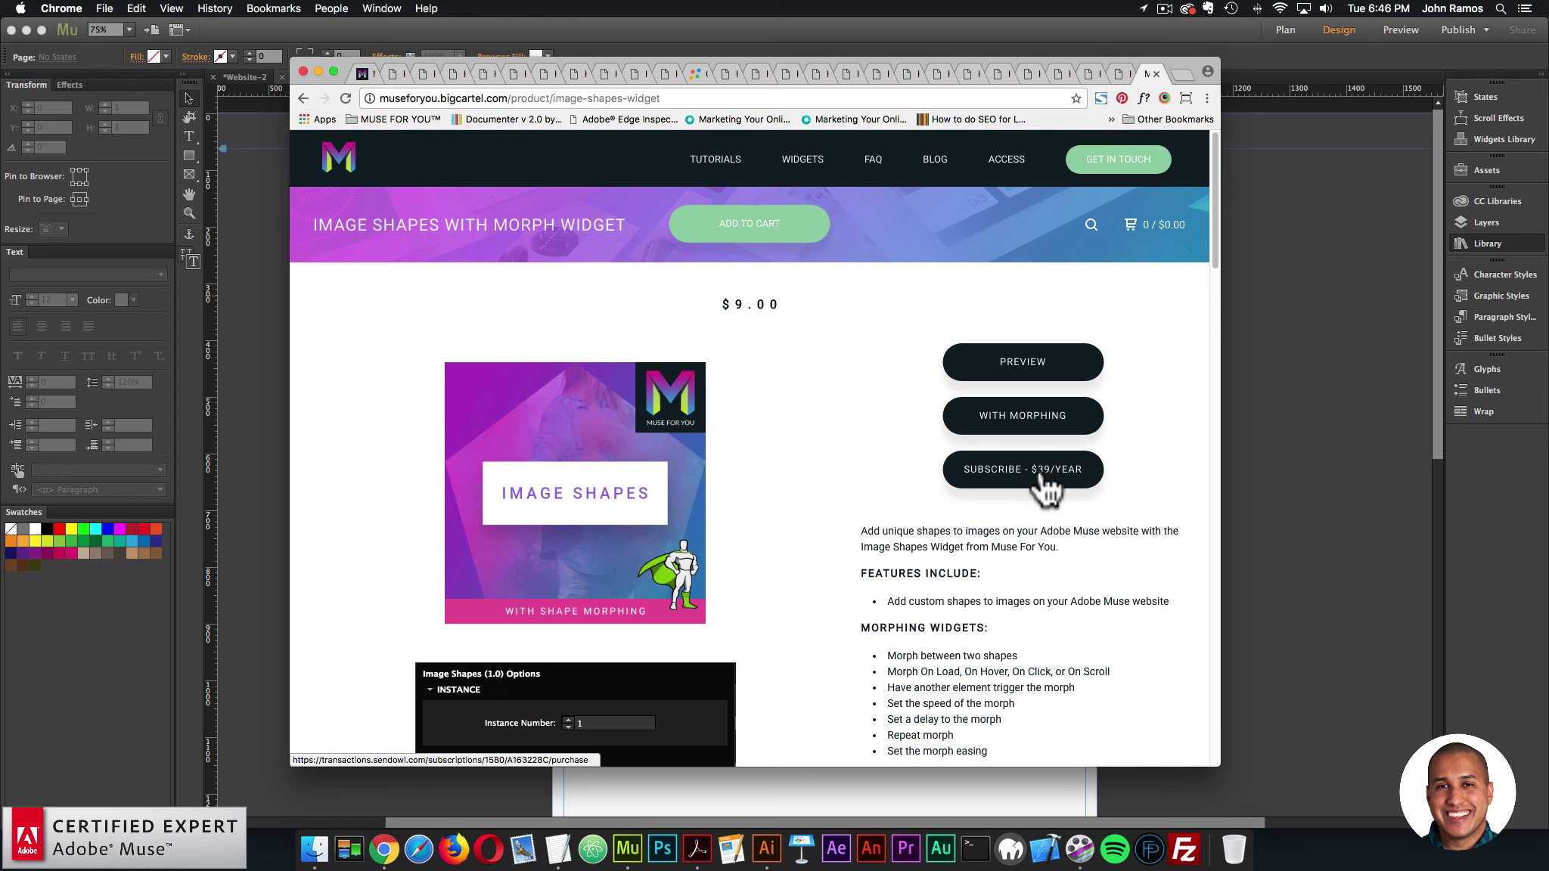
- Review the Image Shapes product page, including the options panel, changelog, tutorial video and comments
scroll(1032, 480, "down", 2)
scroll(1030, 488, "down", 5)
scroll(1036, 412, "down", 4)
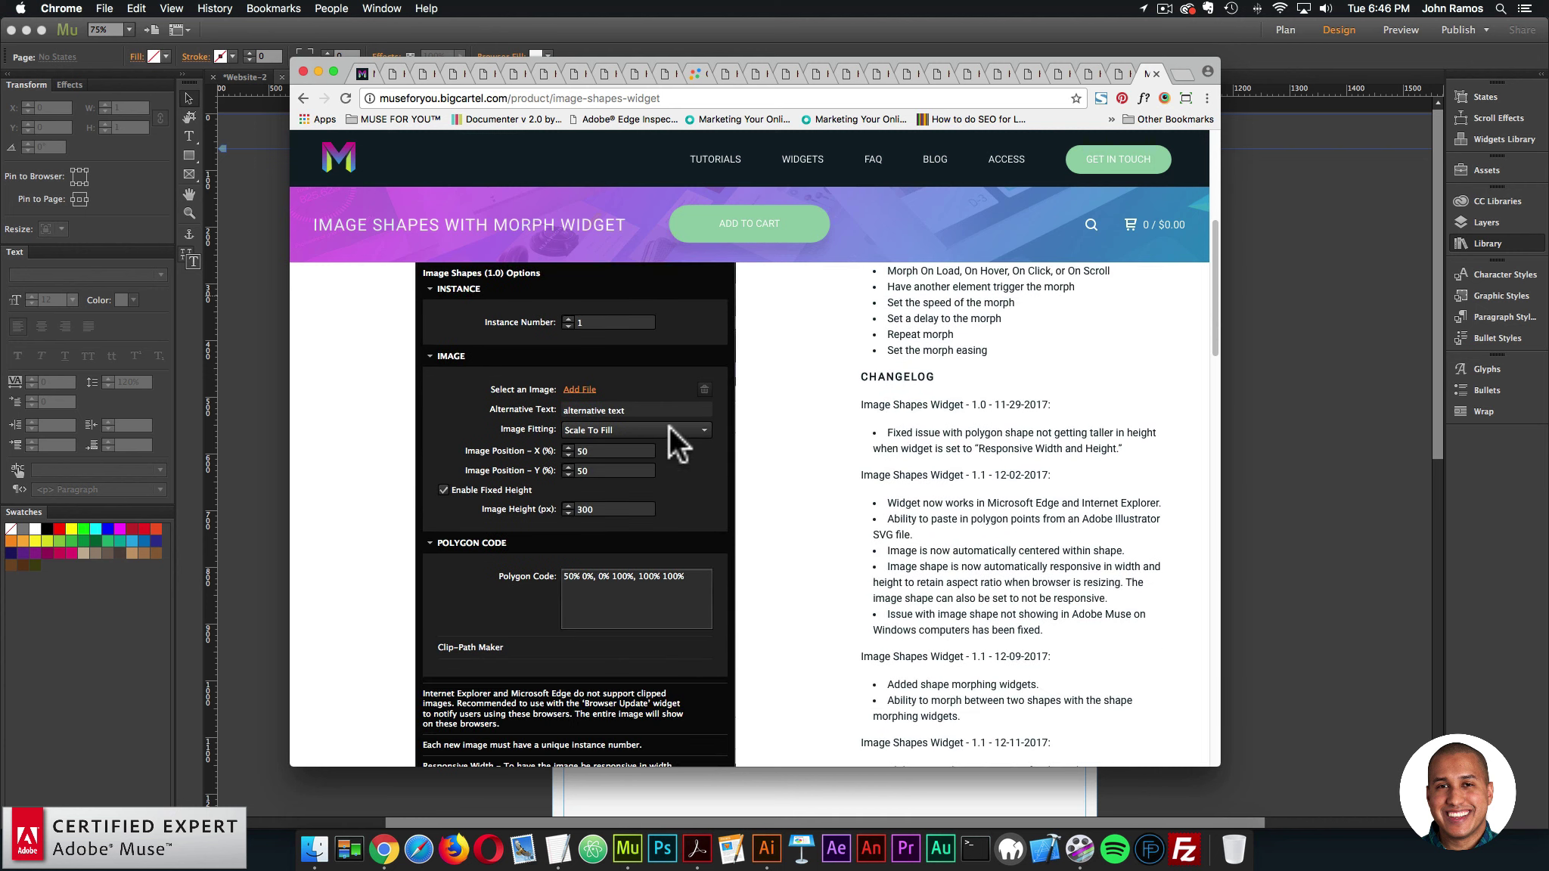
scroll(878, 443, "down", 10)
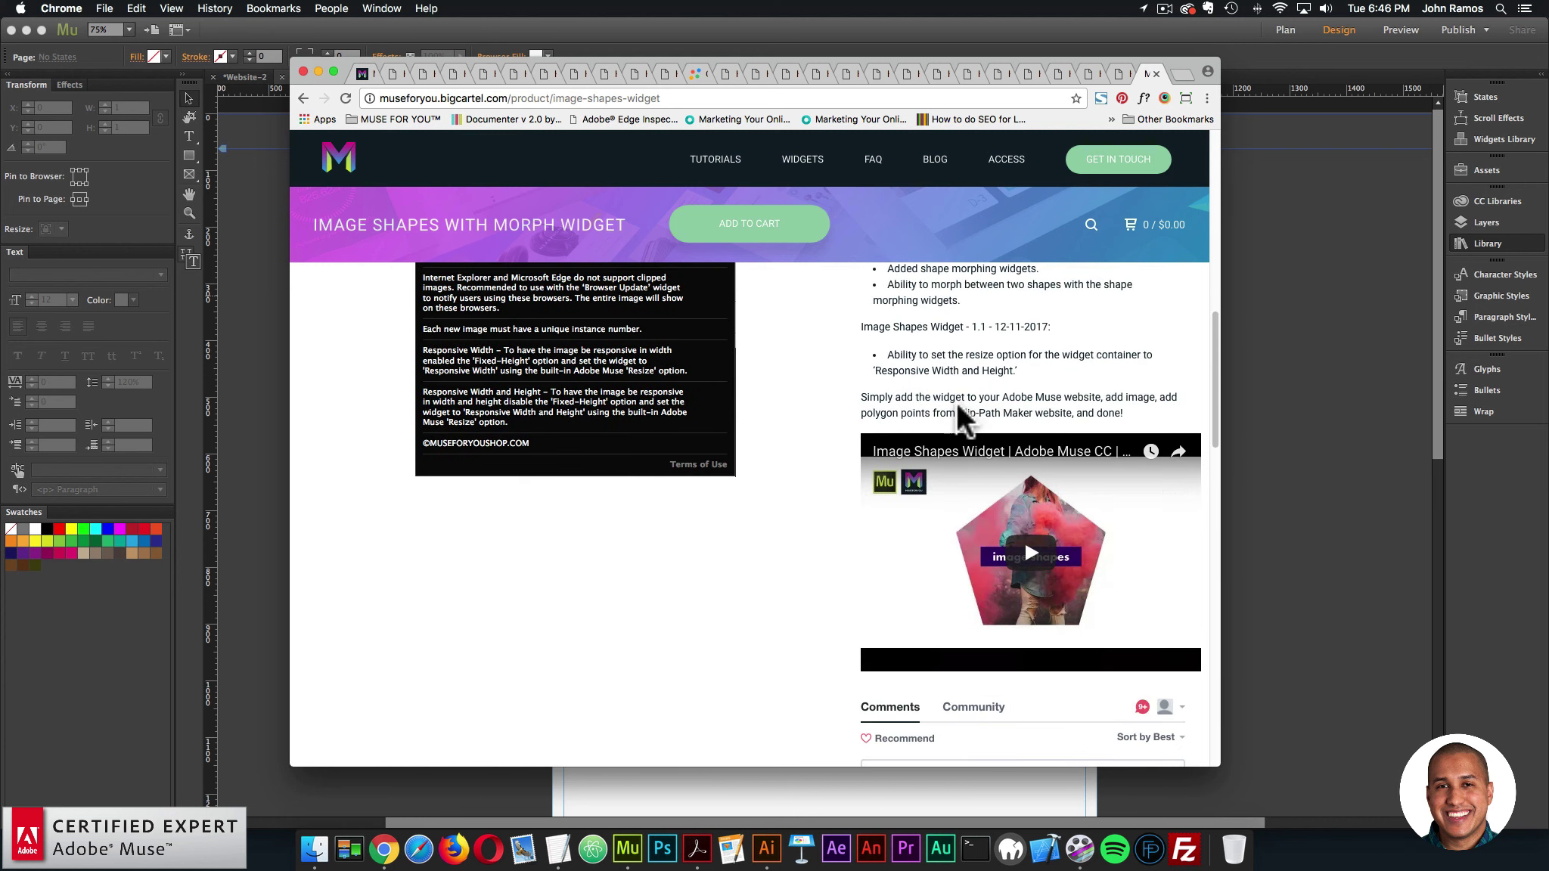
scroll(965, 397, "down", 5)
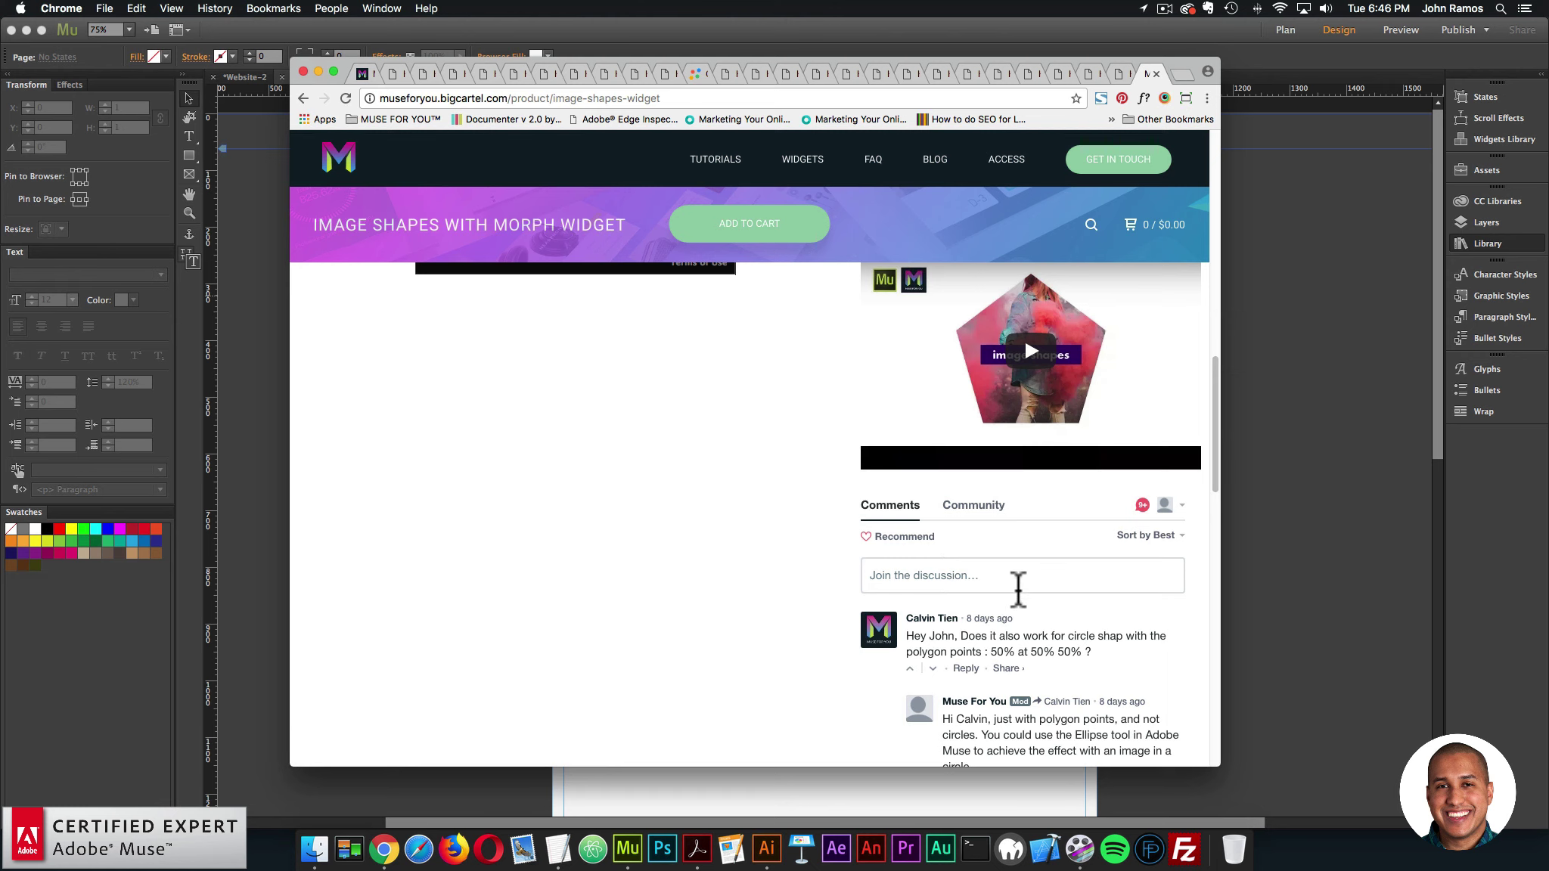
- View the Image Shapes preview demo from the product page and return to the shop
scroll(840, 586, "up", 10)
scroll(880, 561, "up", 15)
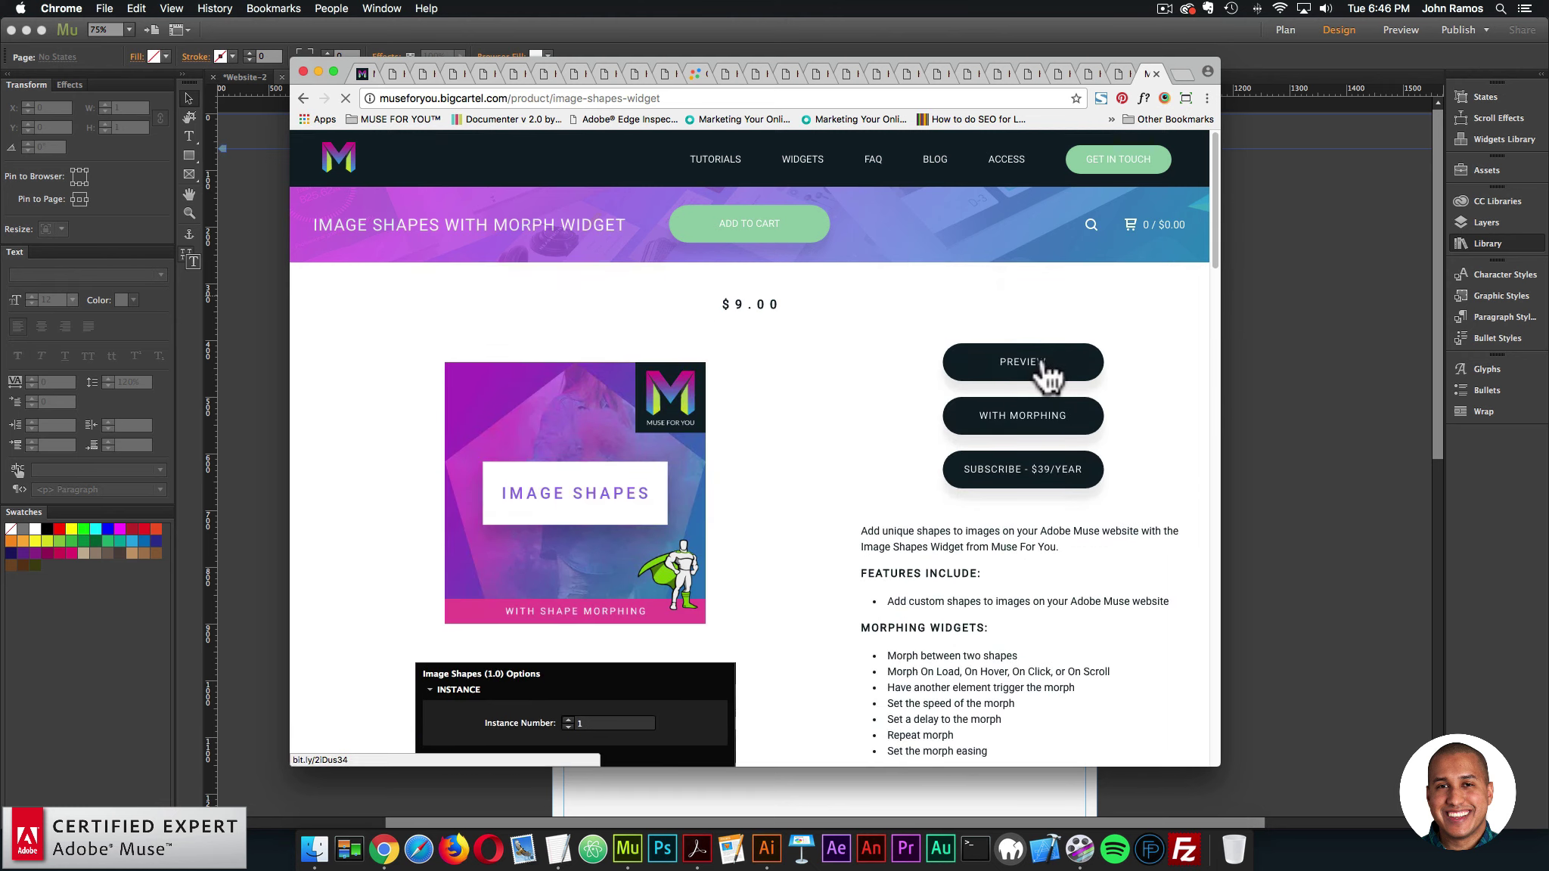
left_click(1042, 355)
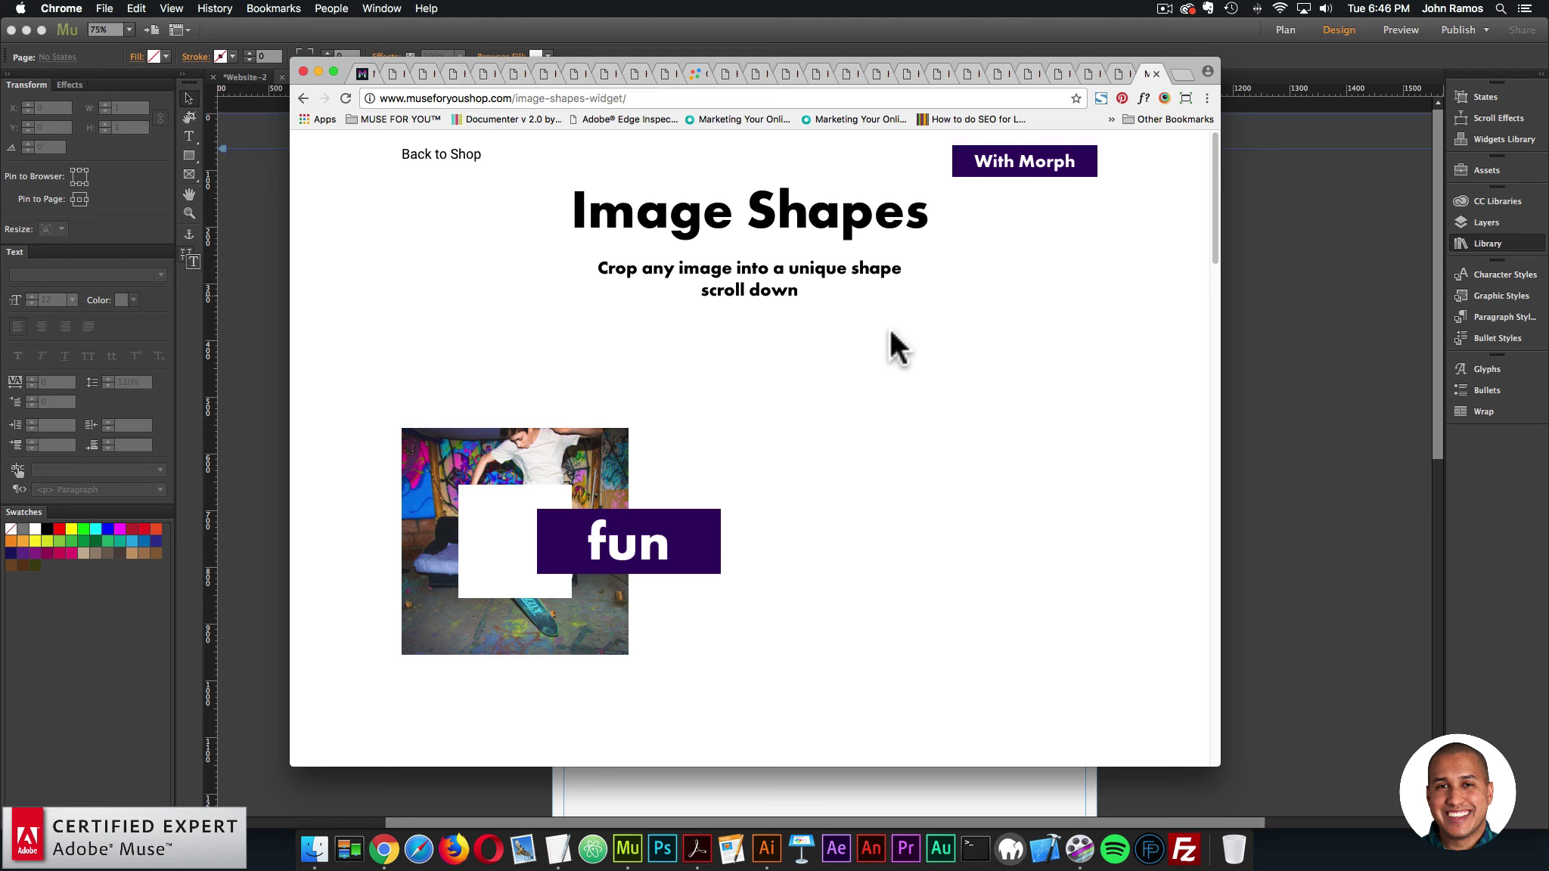
left_click(462, 156)
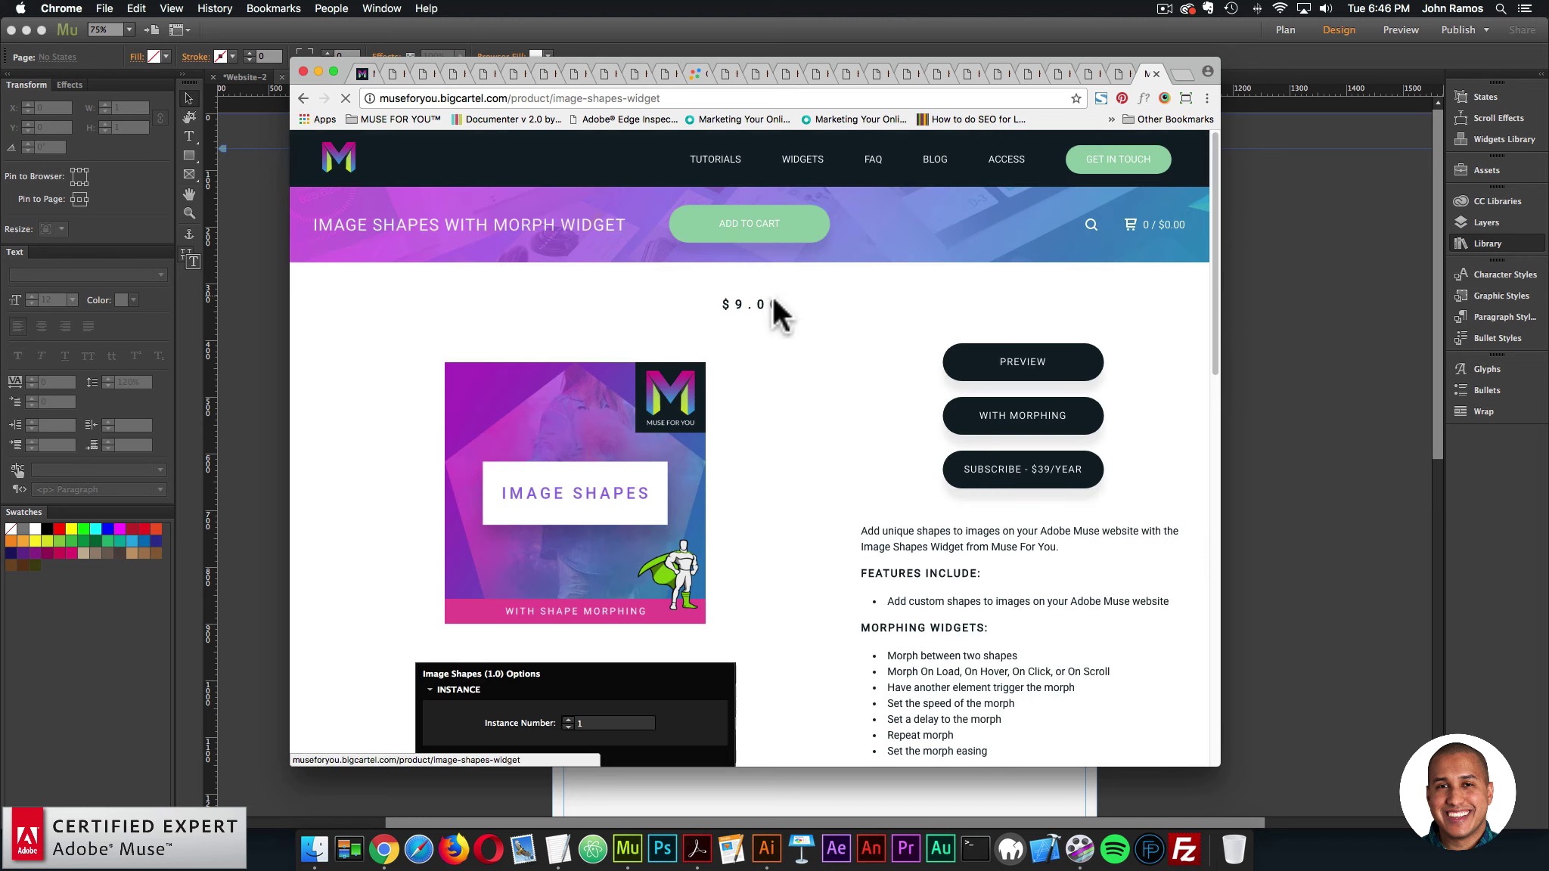
- Open the With Morphing demo, examine its morph examples through the Adobe Illustrator shapes section, and return to the shop product page
left_click(1035, 423)
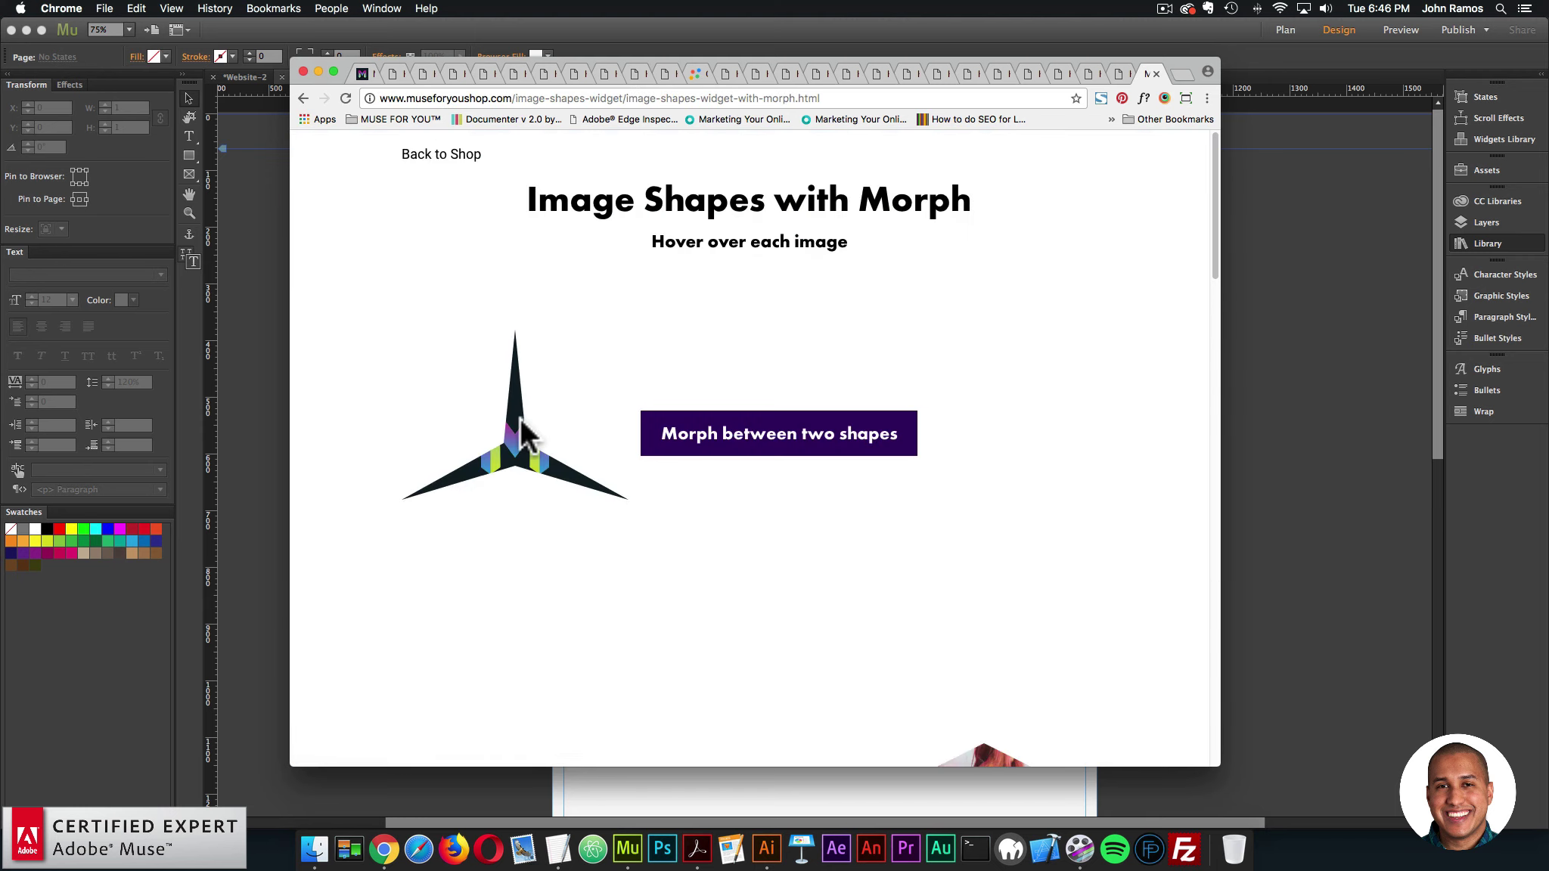
scroll(954, 518, "down", 10)
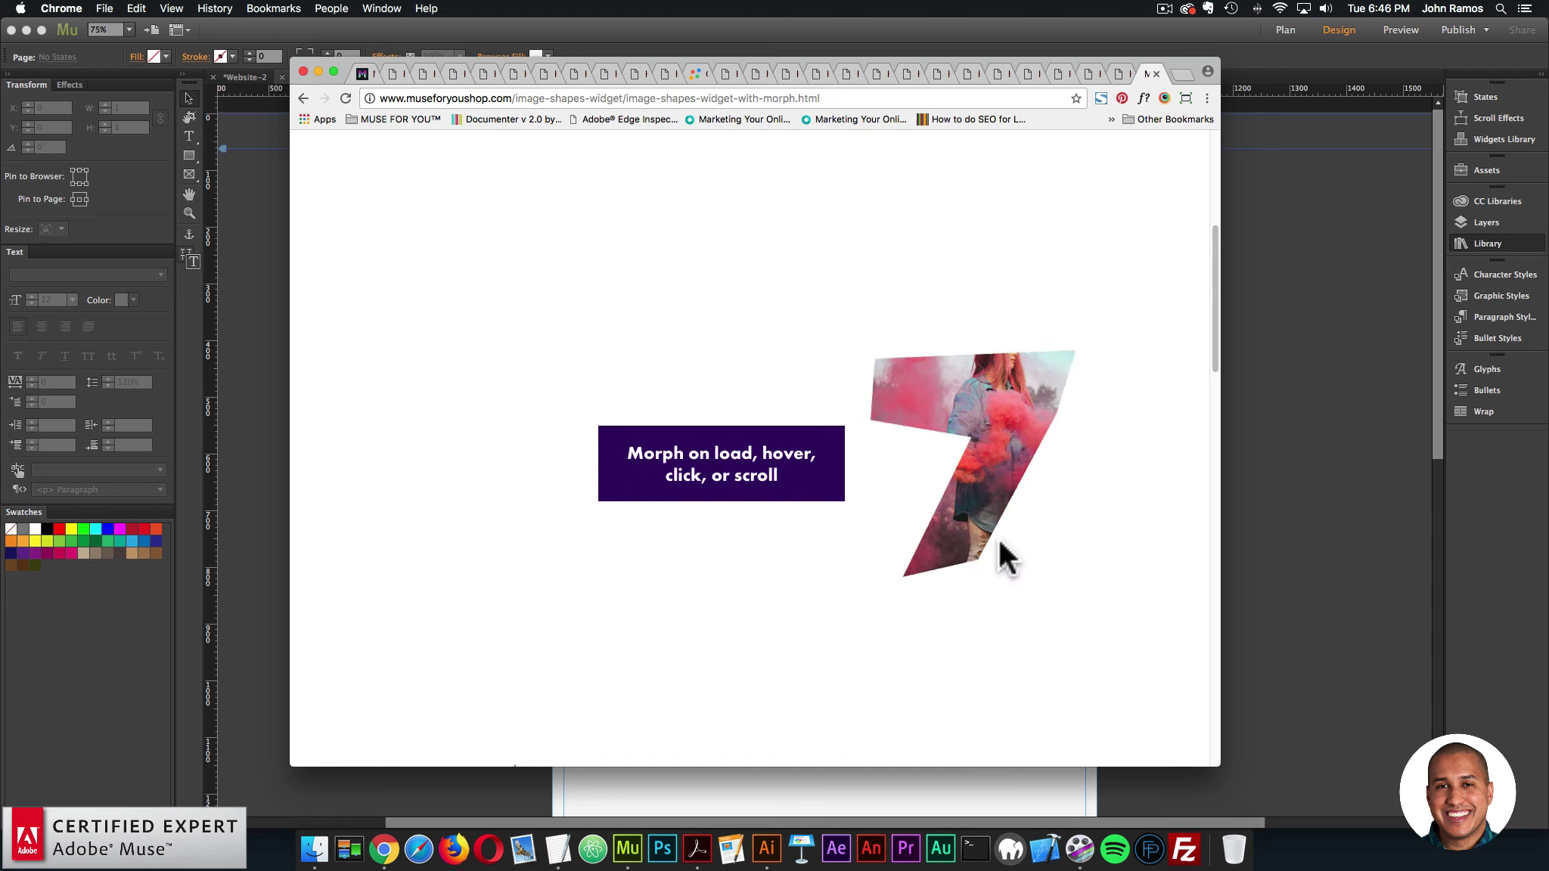
scroll(643, 553, "down", 5)
scroll(538, 477, "down", 4)
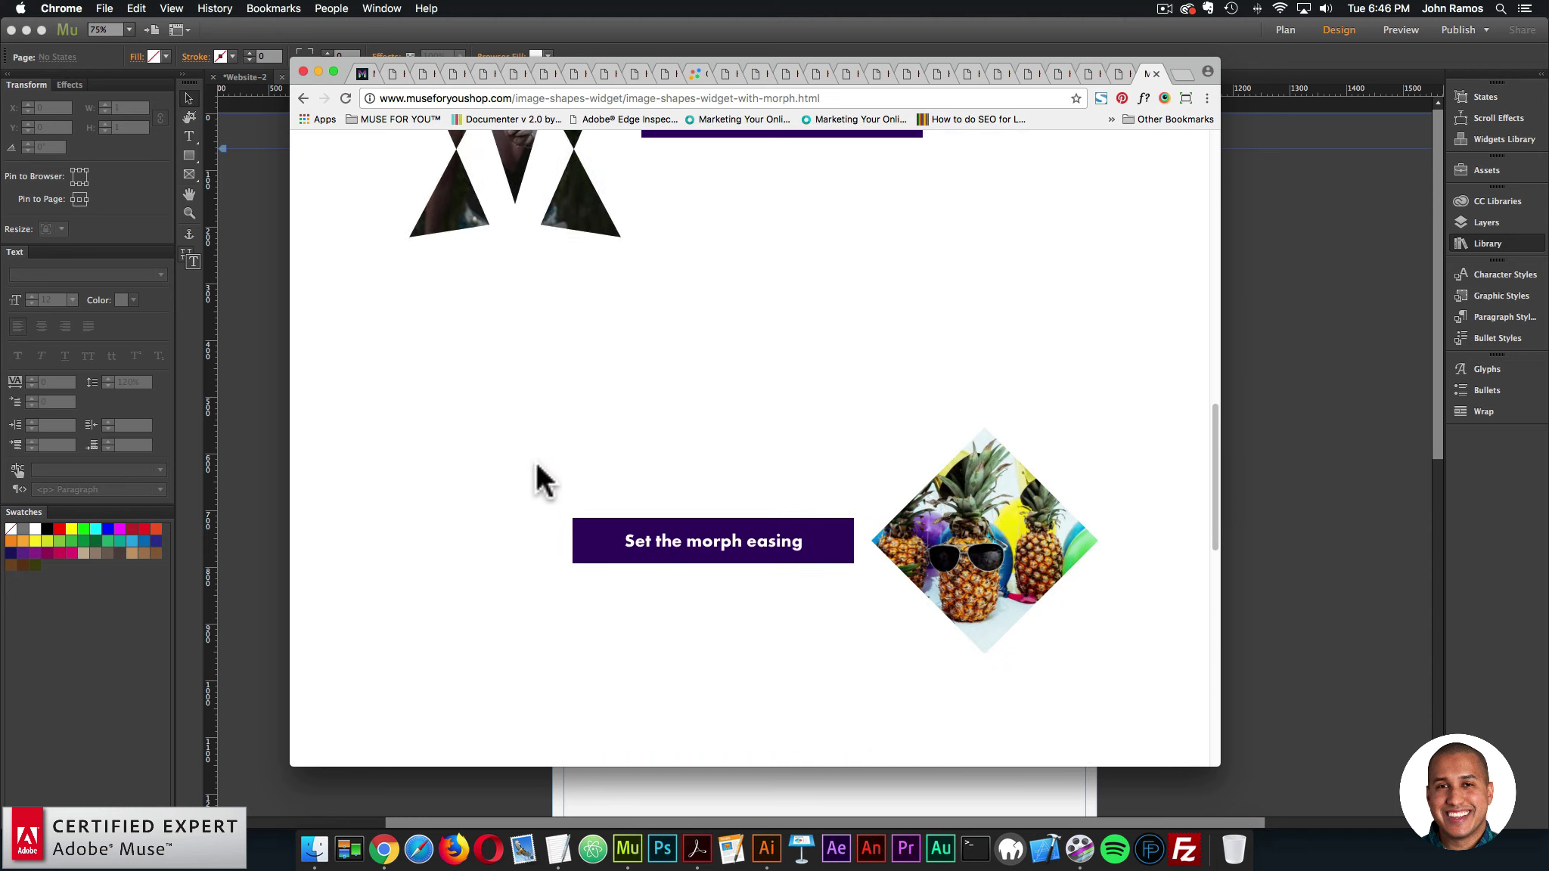
scroll(1000, 522, "up", 5)
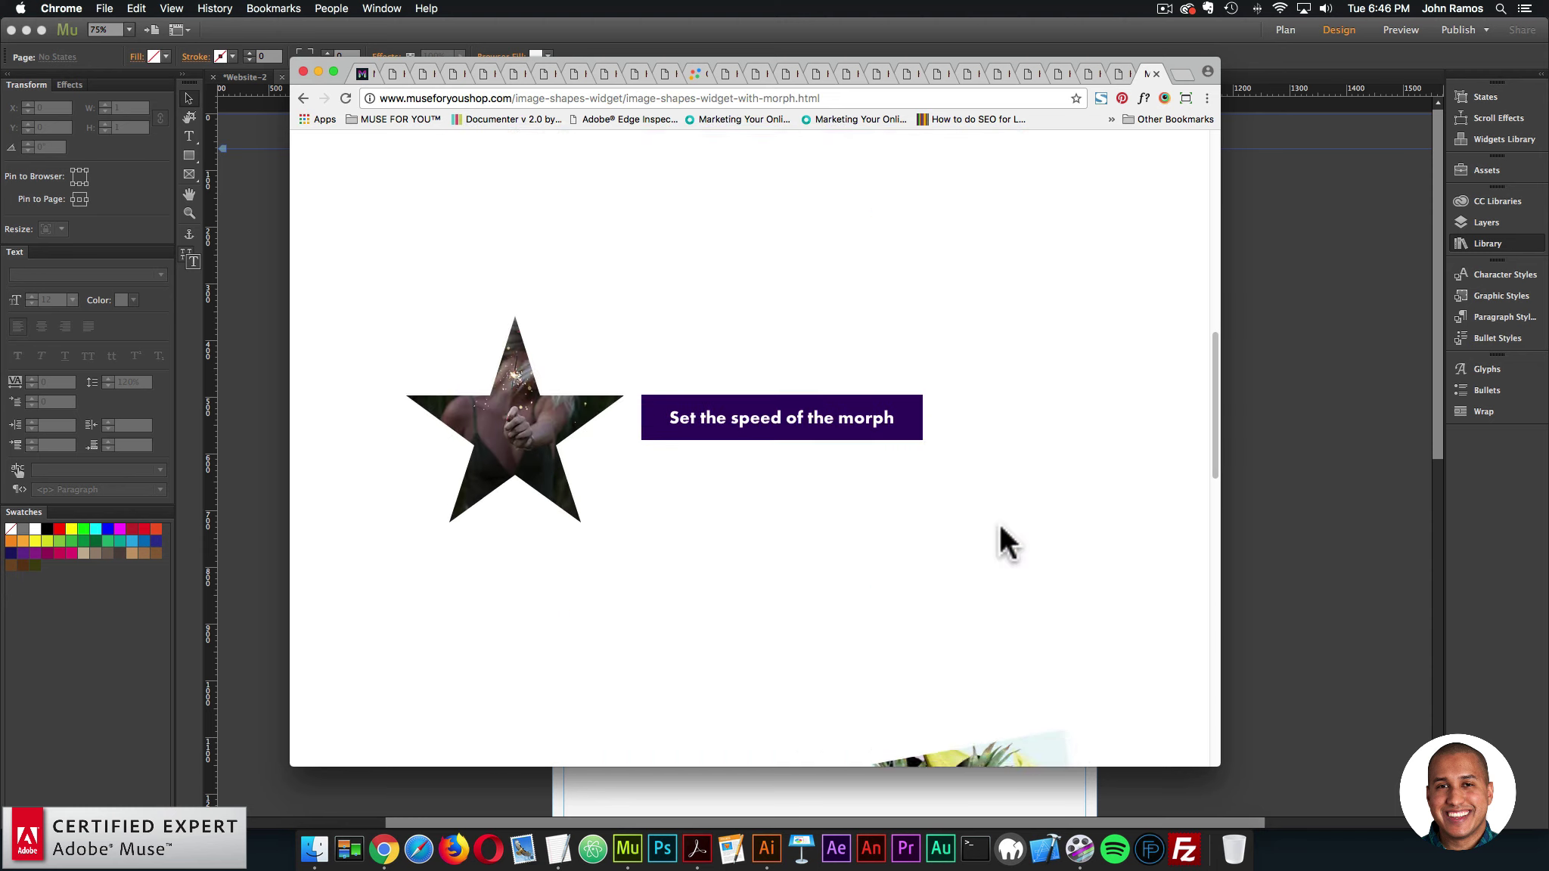
scroll(599, 537, "down", 5)
scroll(940, 522, "down", 4)
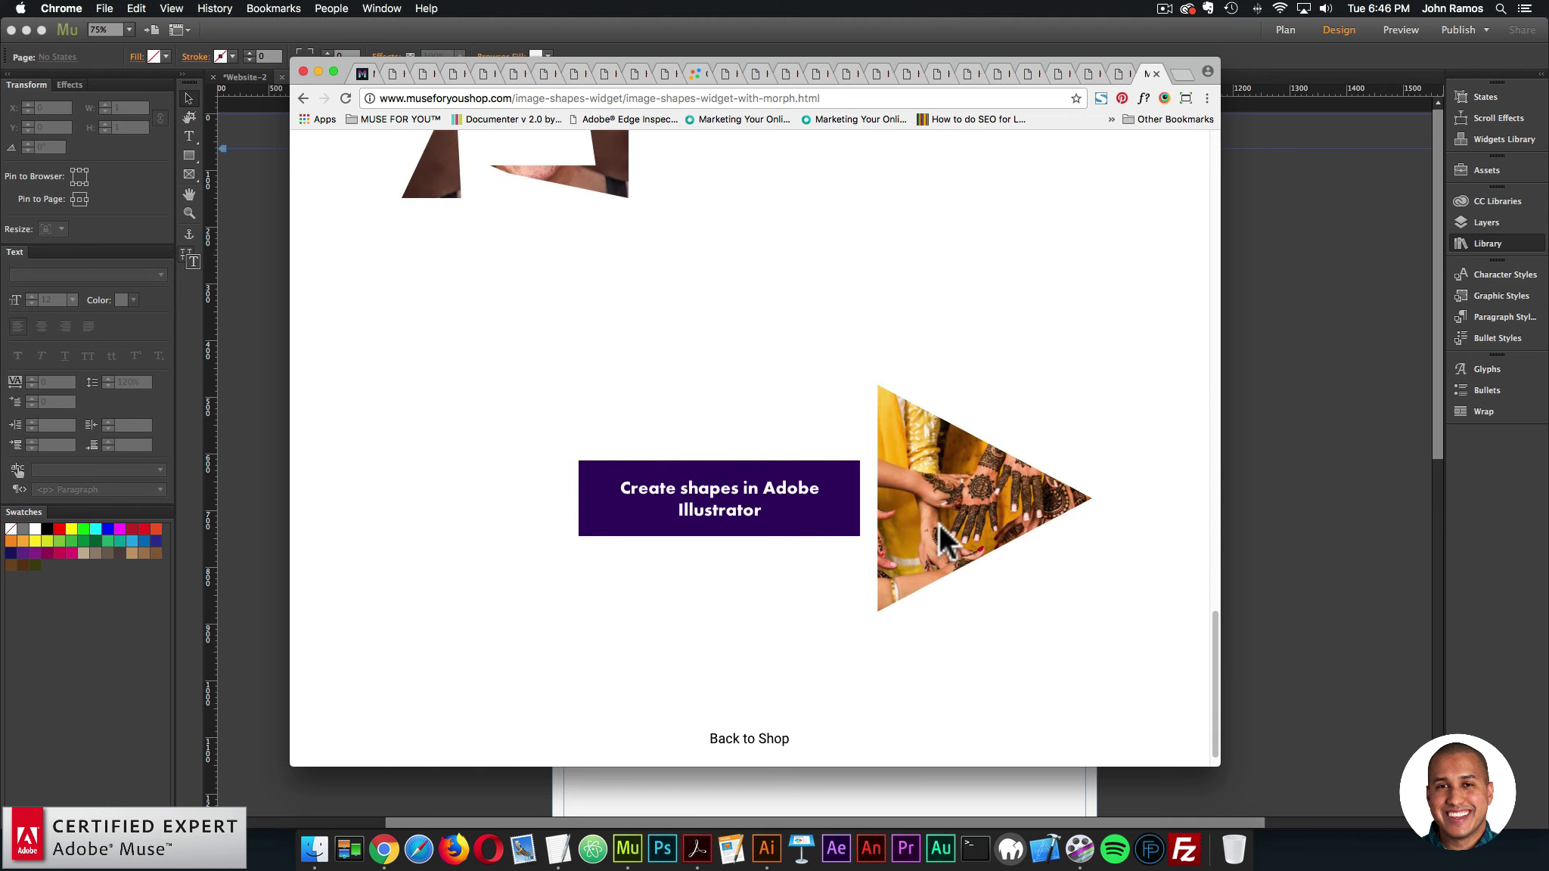
scroll(935, 518, "up", 10)
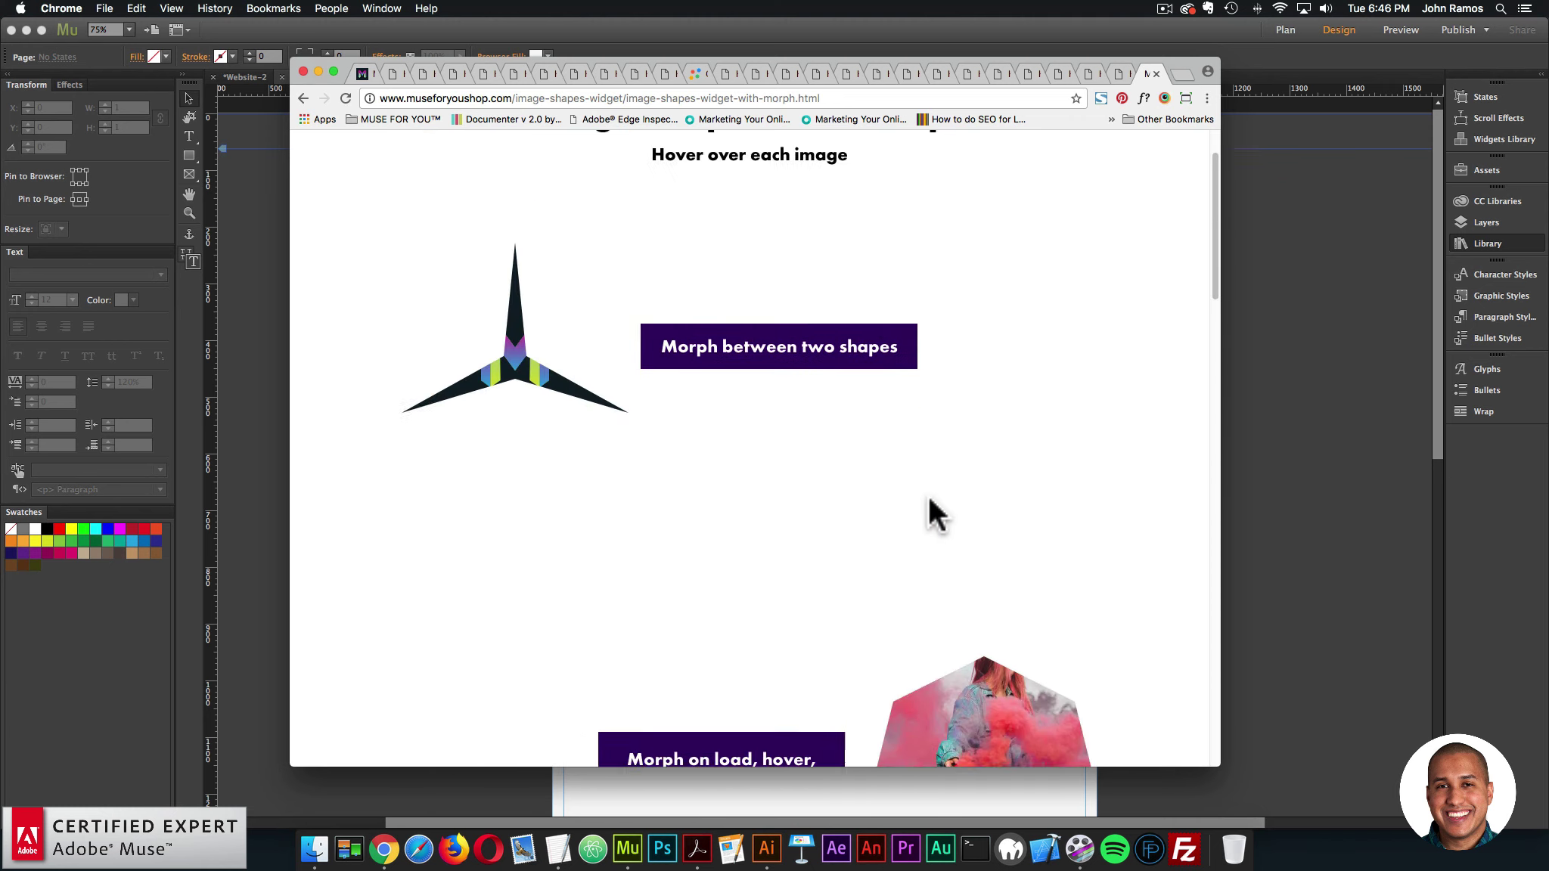
scroll(928, 495, "up", 2)
left_click(474, 171)
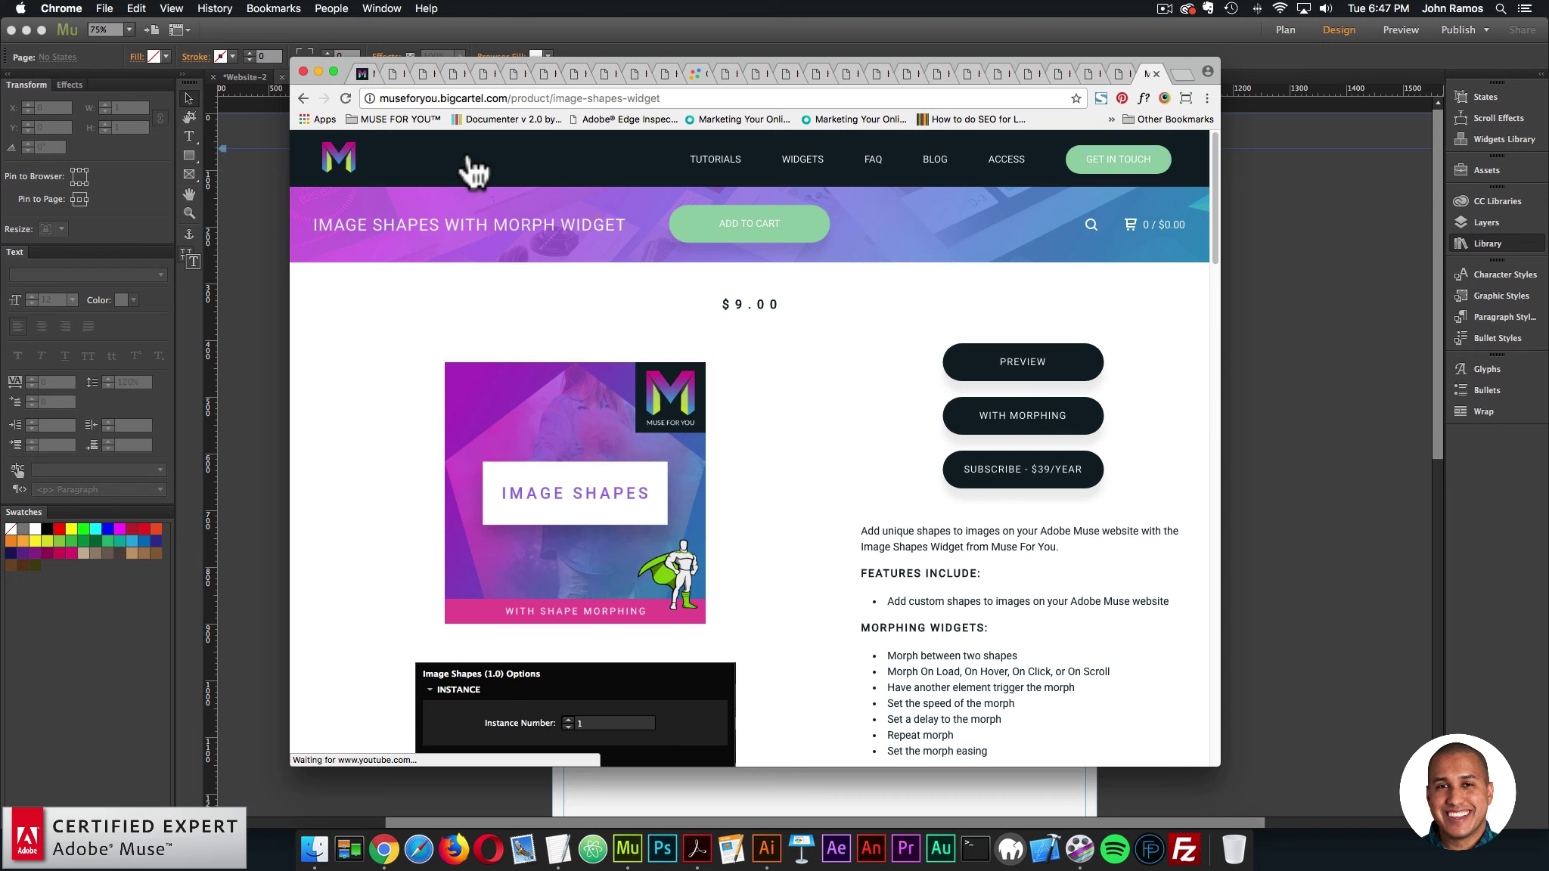